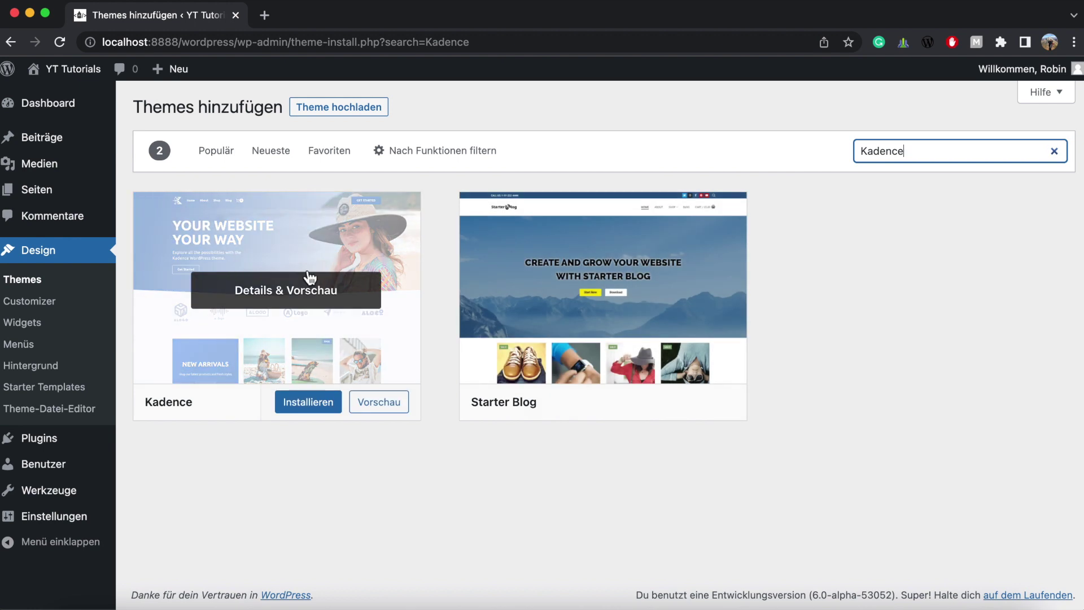
Install and activate the Kadence theme.
left_click(311, 407)
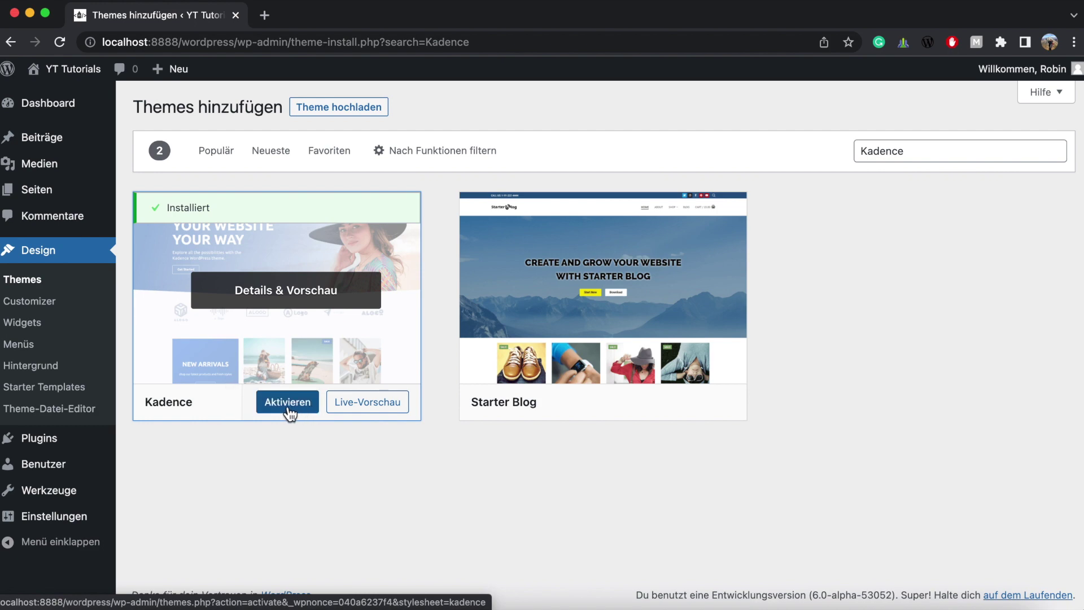
left_click(288, 403)
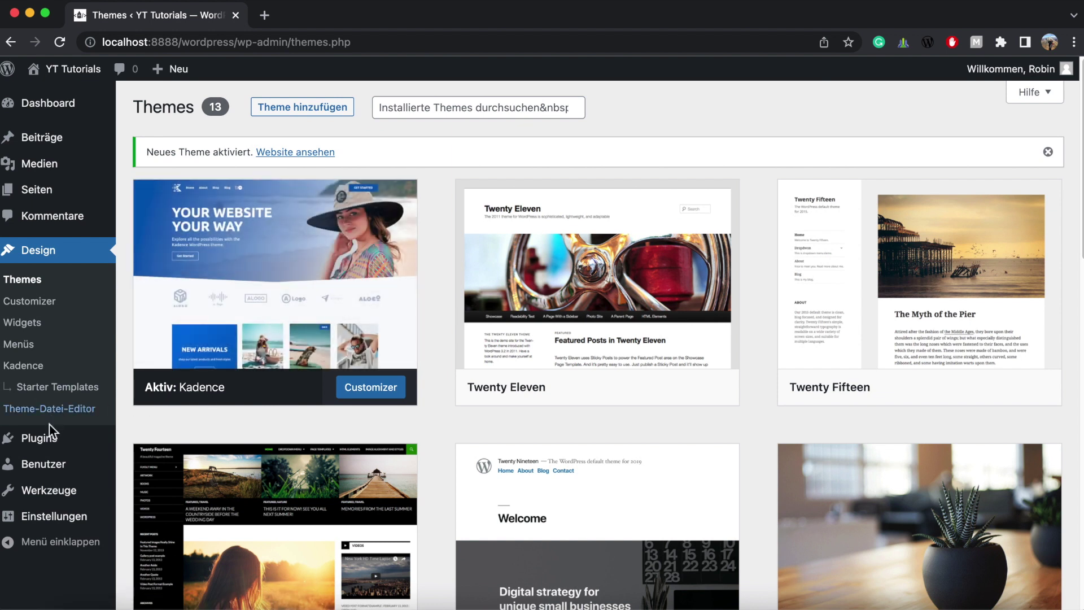
Search the plugin directory for "Kadence Blacks", then install and activate Gutenberg Blocks by Kadence Blocks.
mouse_move(51, 440)
left_click(158, 463)
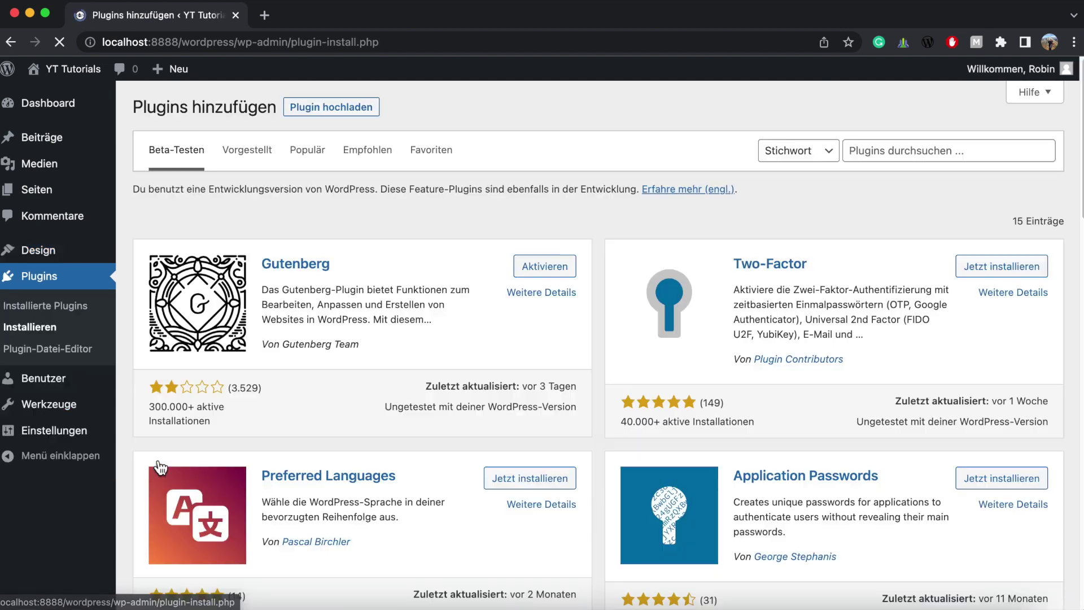
left_click(865, 154)
type("Kadence Blacks")
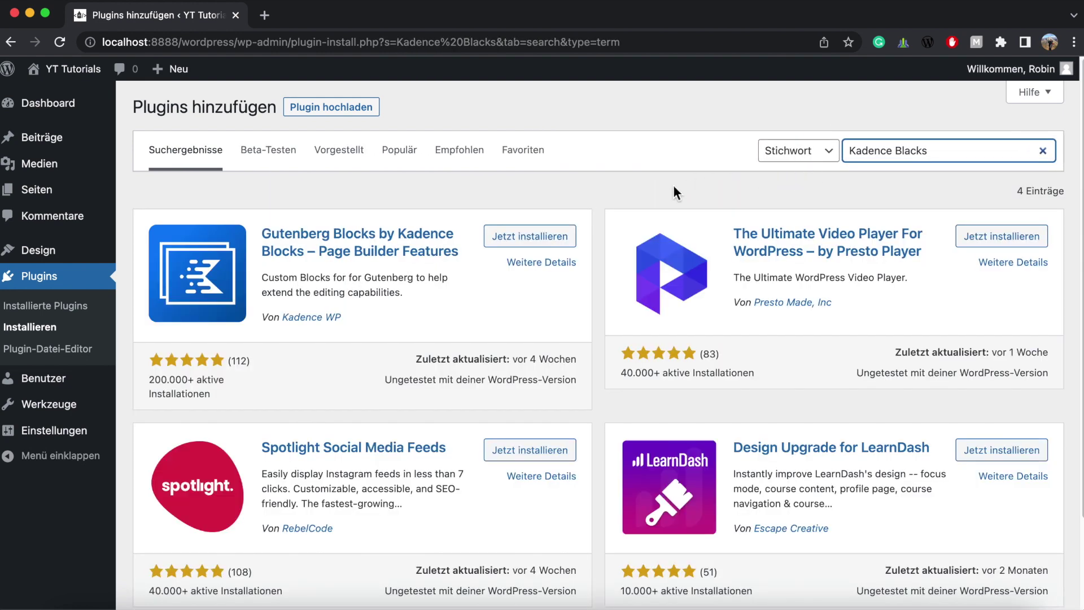
left_click(532, 242)
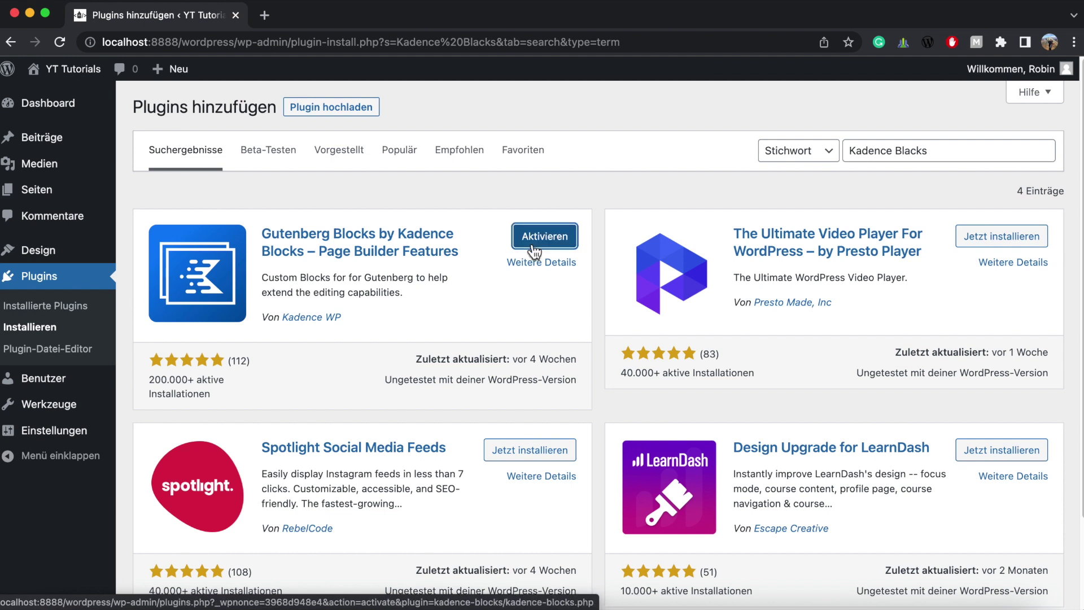
left_click(533, 248)
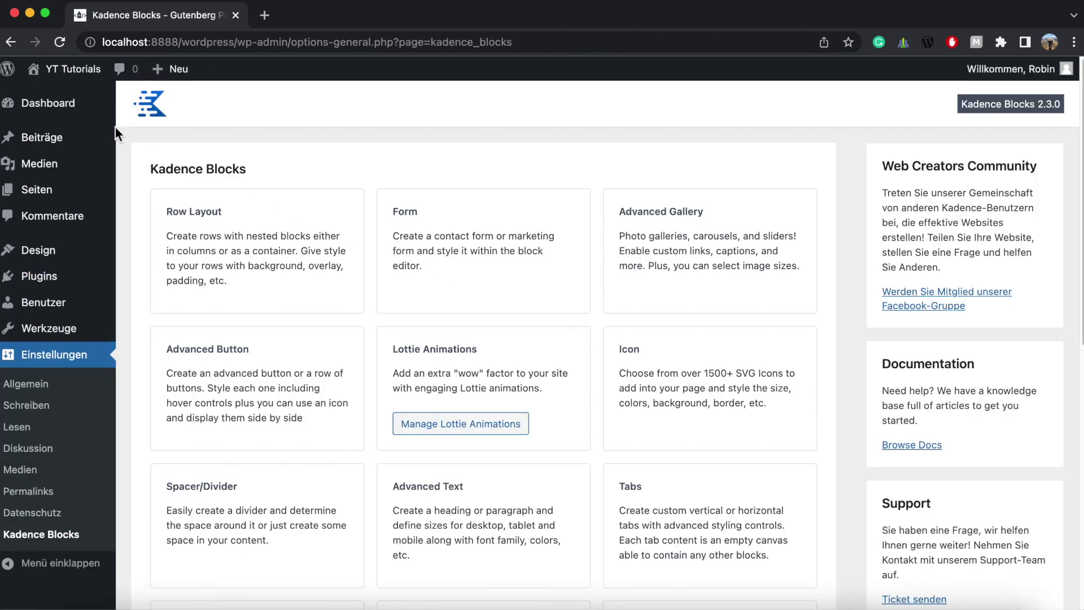
Open the theme Customizer and examine the general colour settings, including the hex value of the first global palette colour.
left_click(68, 103)
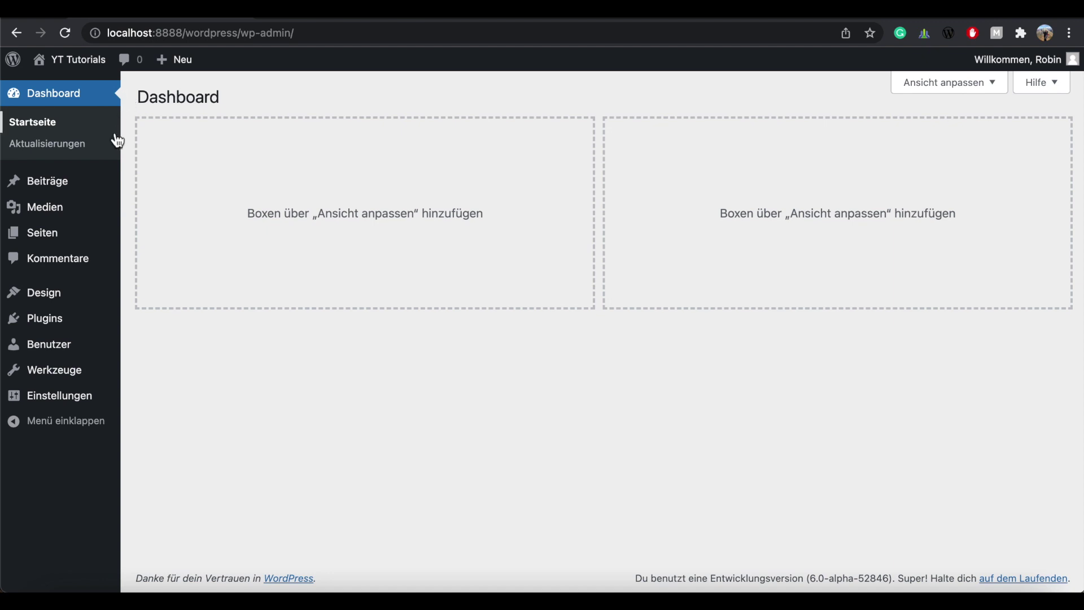
mouse_move(62, 299)
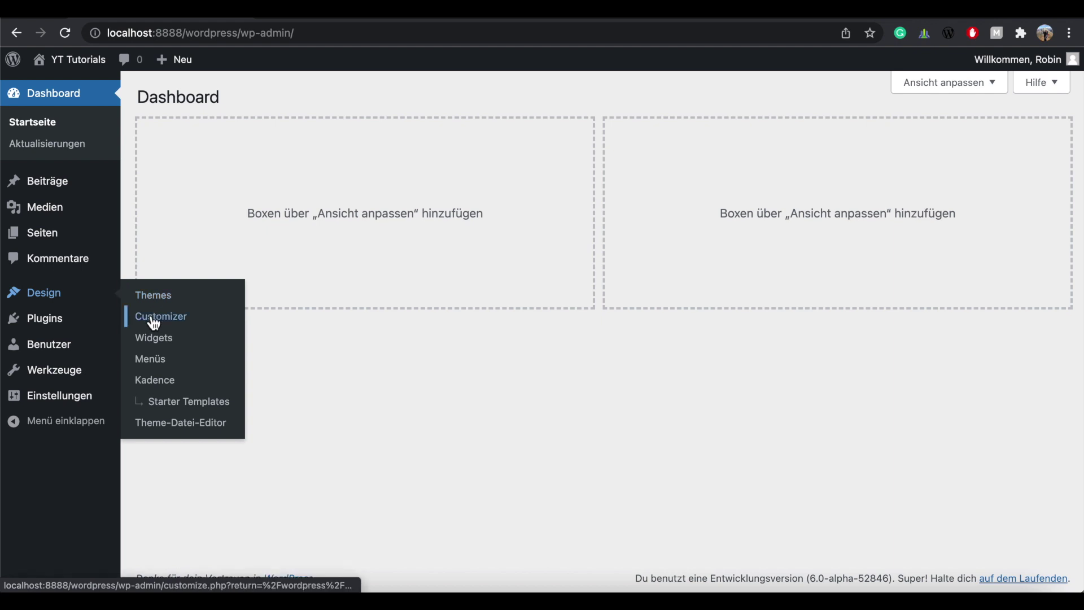
left_click(172, 326)
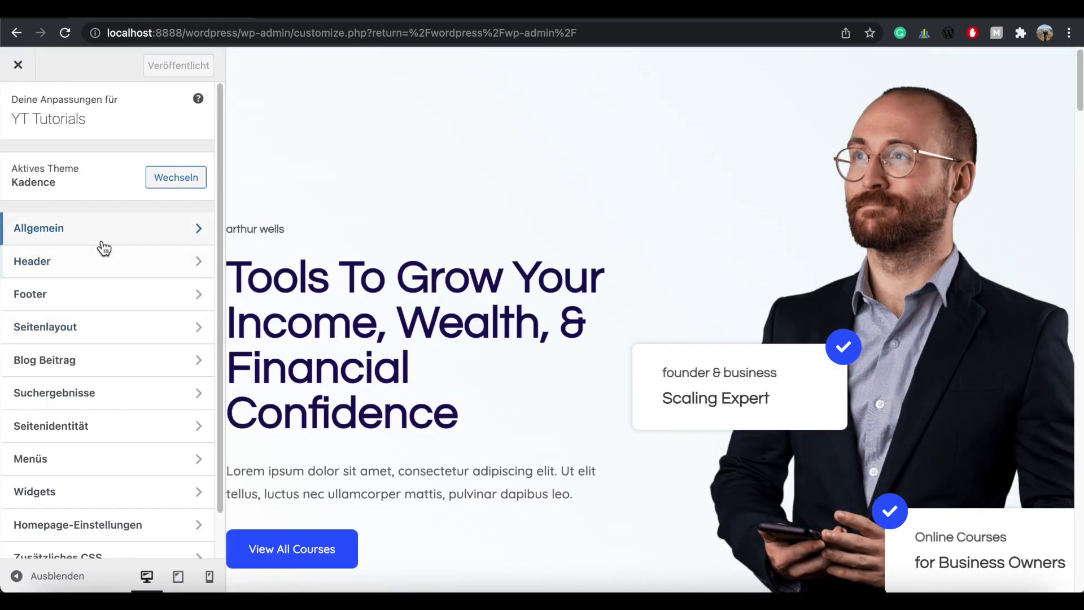
left_click(104, 236)
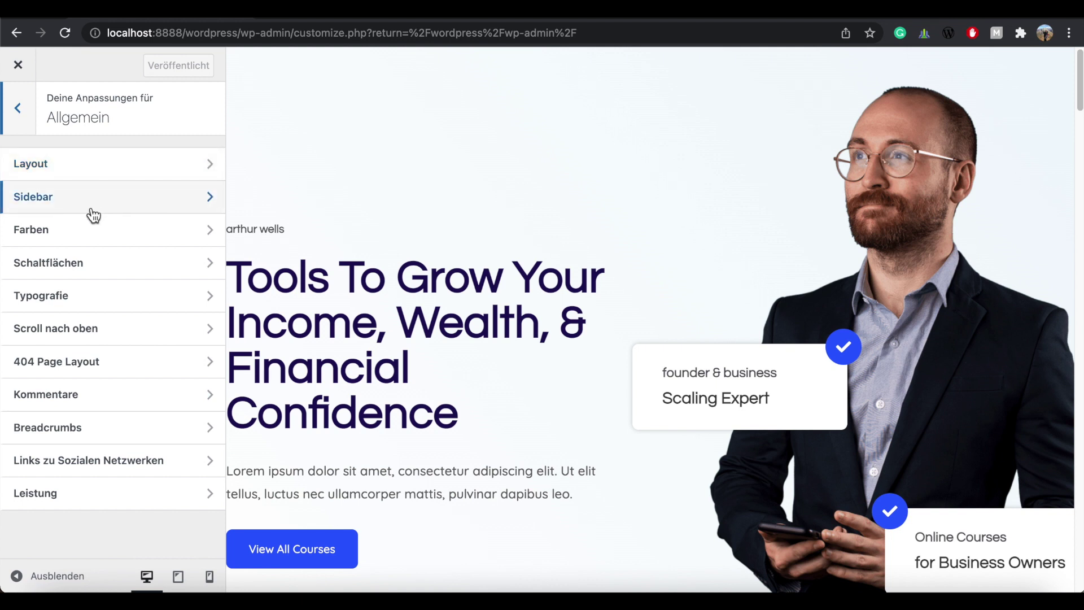
left_click(96, 237)
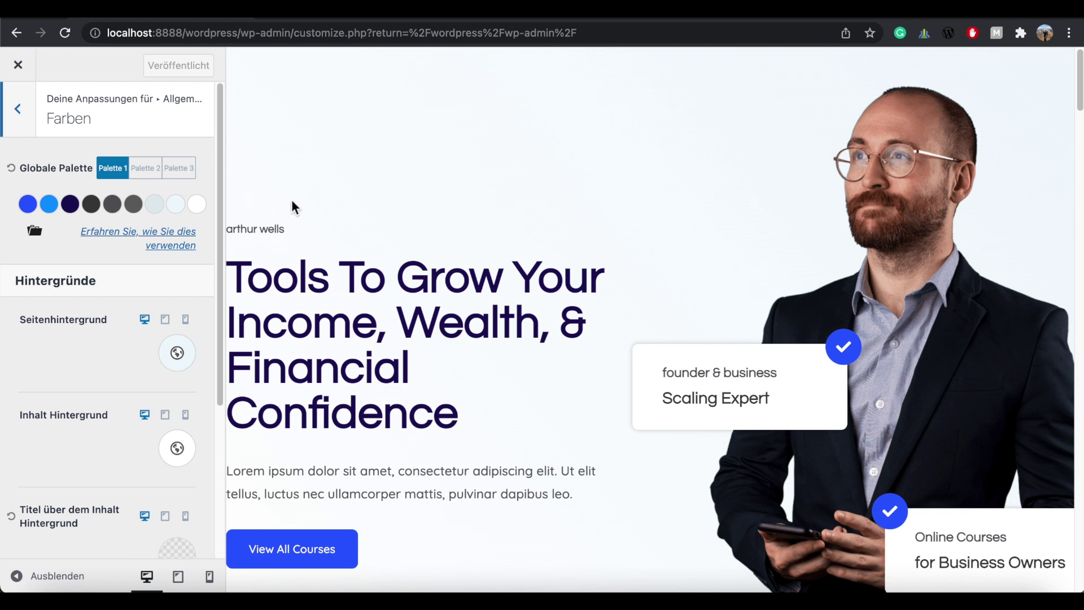
left_click(28, 204)
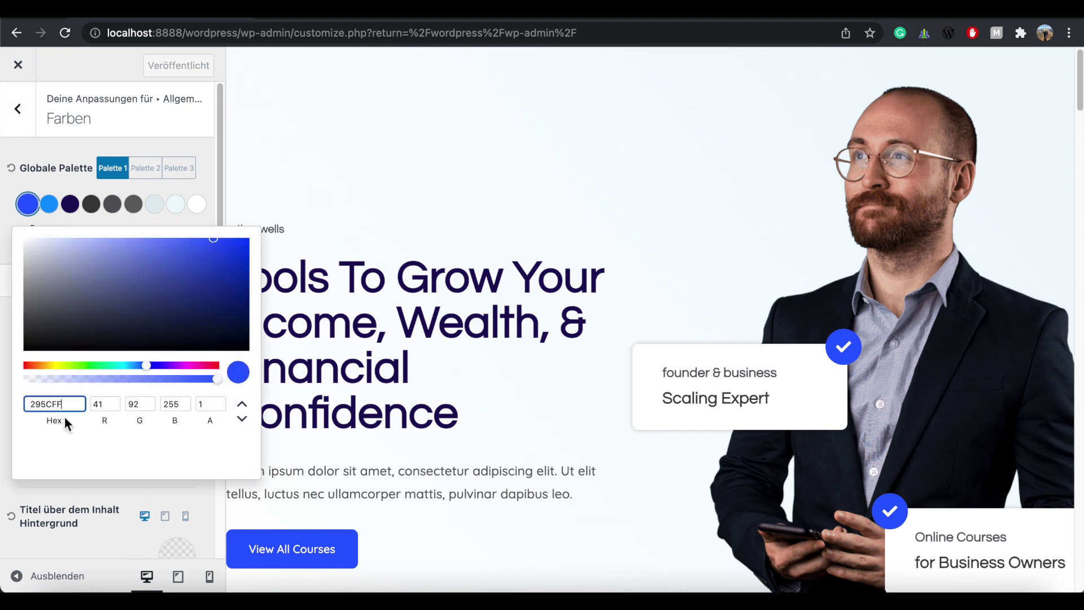
left_click(18, 108)
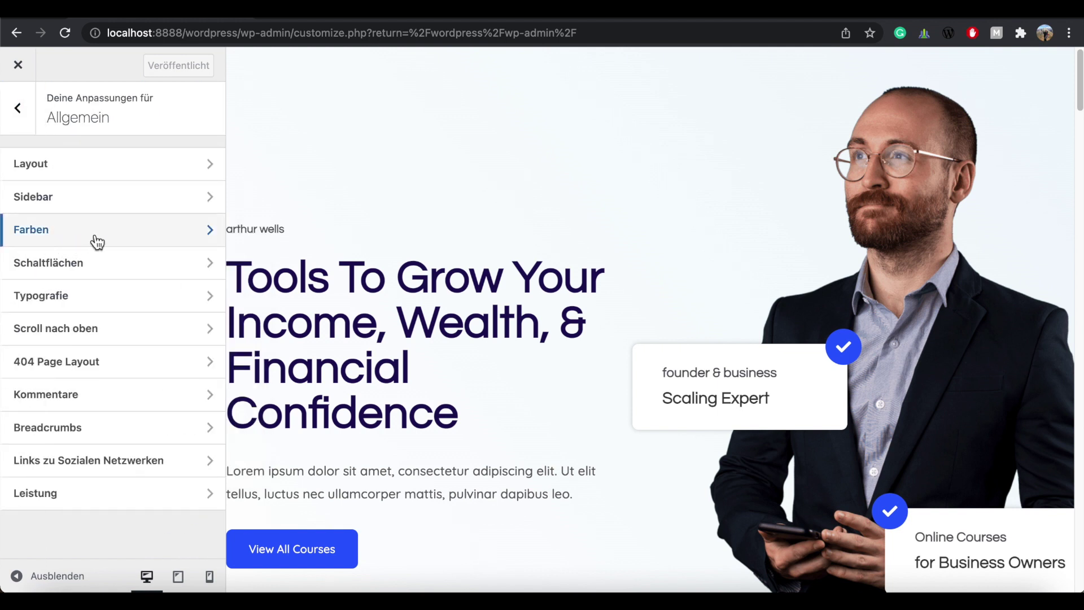
Examine the general button settings and typography settings of the theme, and leave the Customizer.
left_click(115, 265)
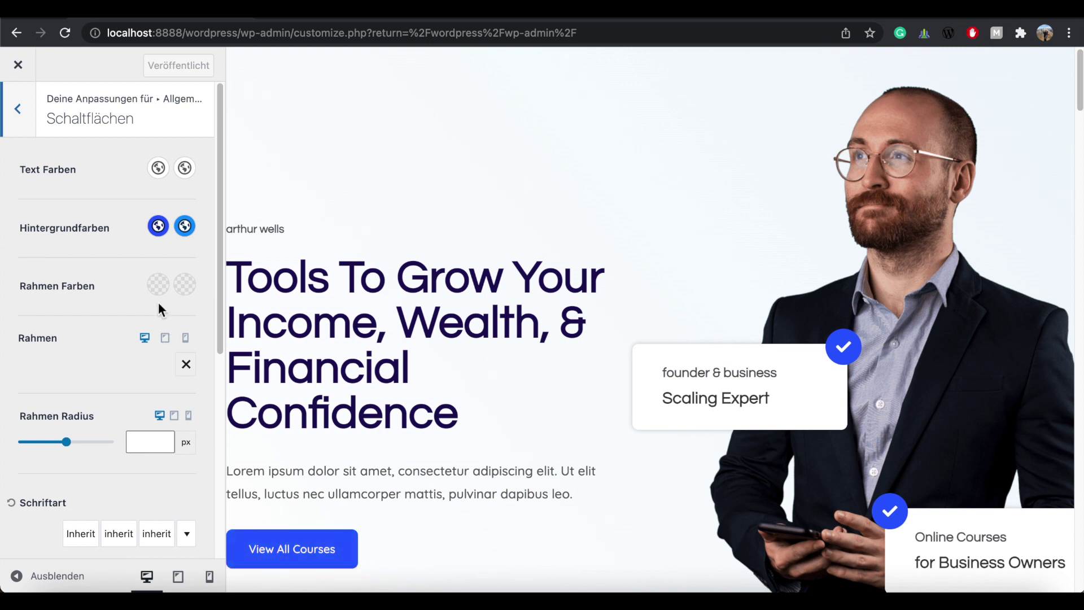
left_click_drag(219, 238, 242, 363)
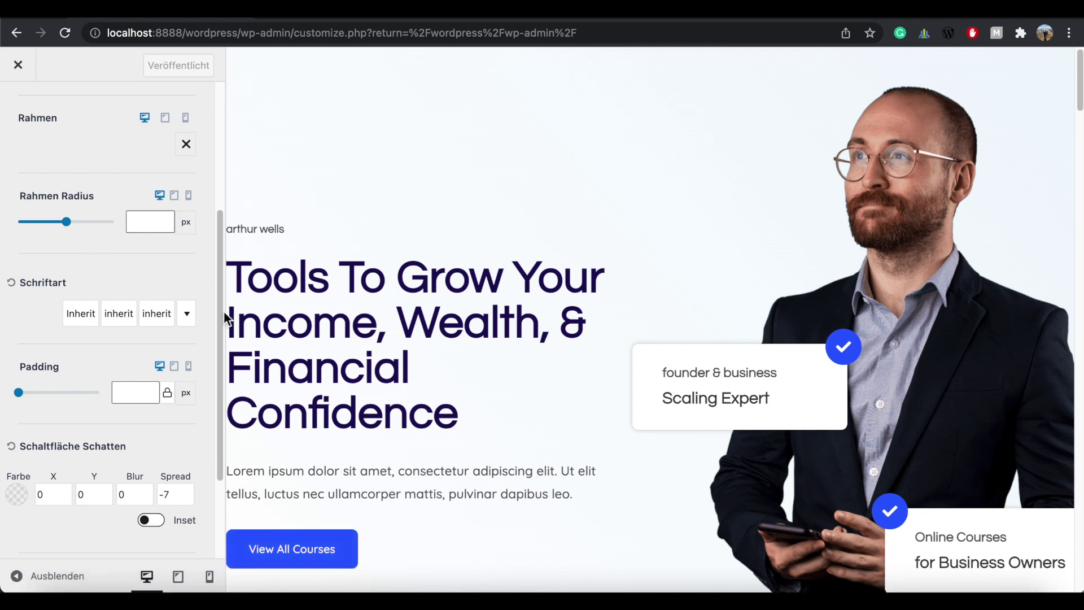
left_click_drag(219, 317, 215, 157)
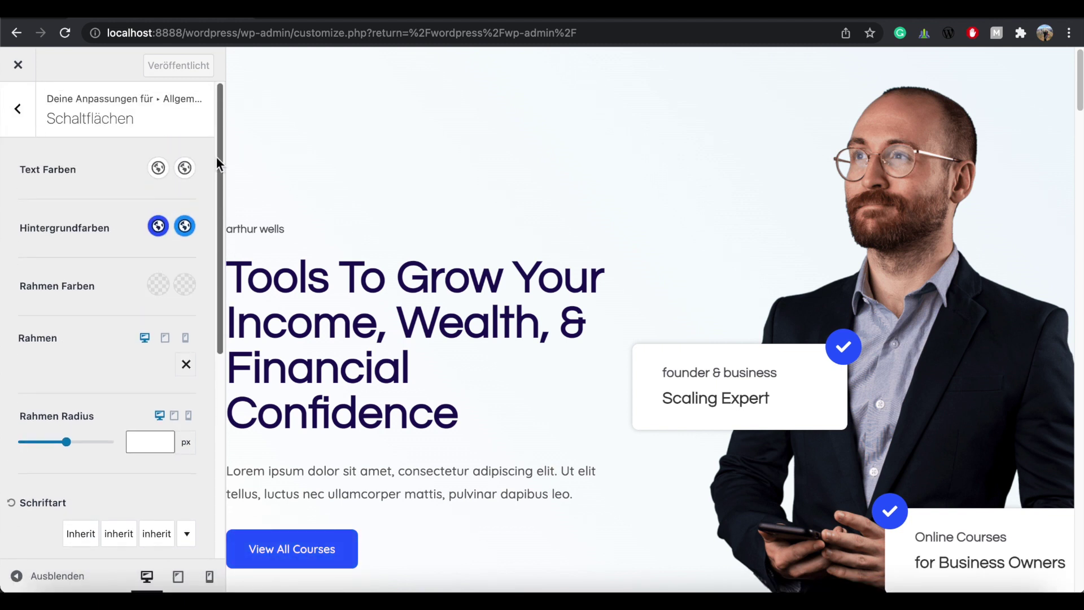
left_click(18, 108)
left_click(90, 300)
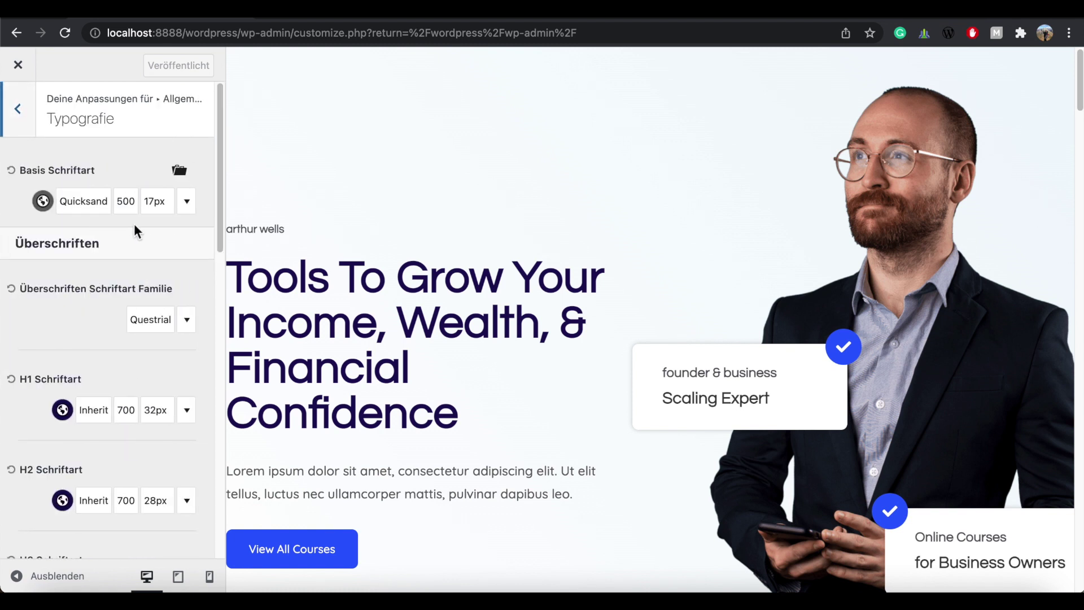
left_click(21, 110)
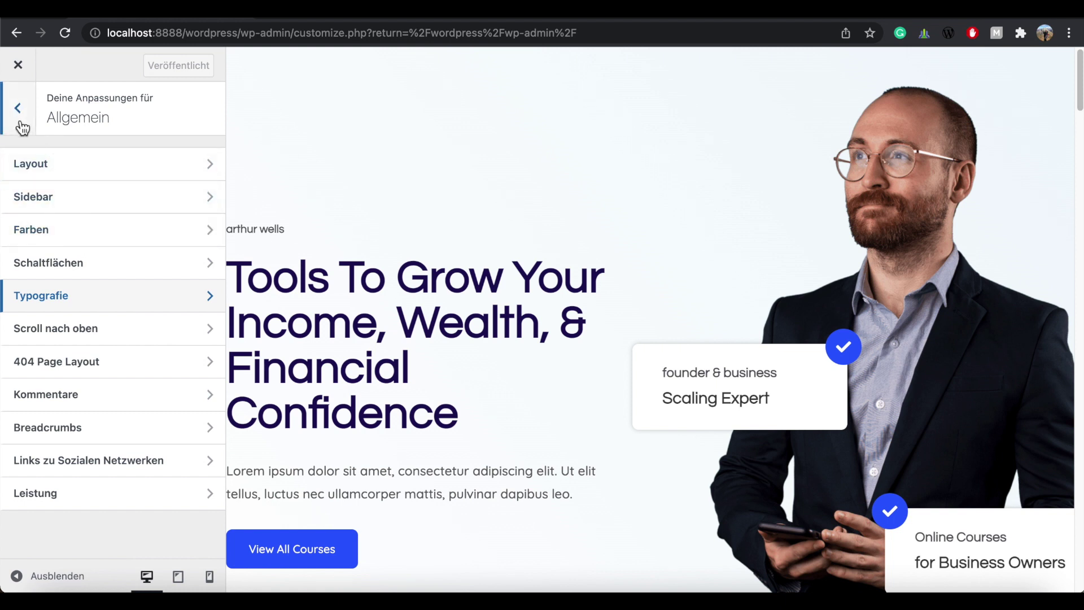
left_click(19, 109)
left_click(17, 65)
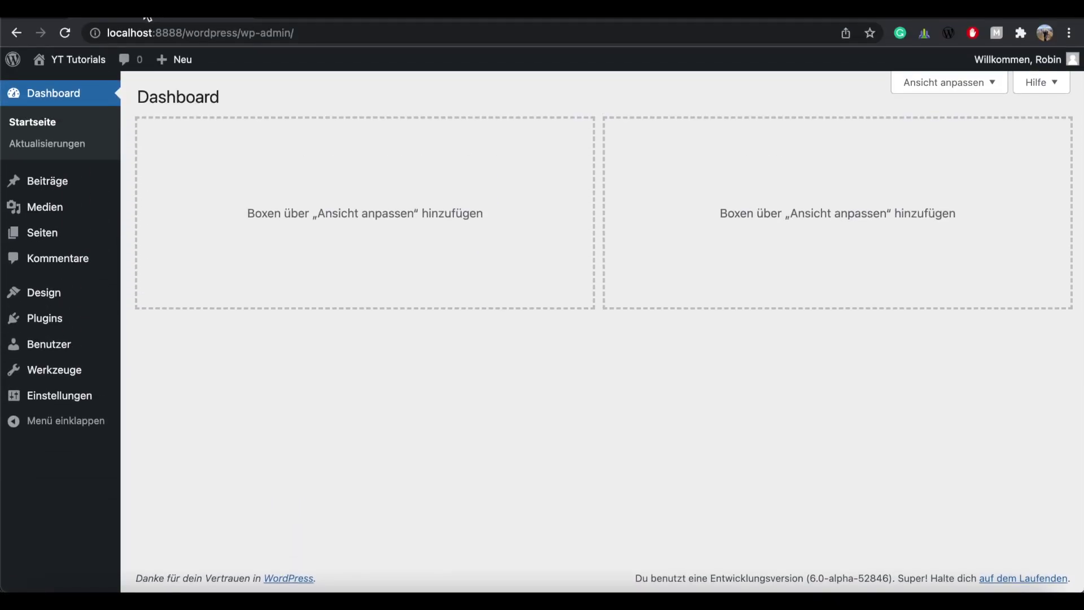
Open the Customizer's header builder and place the Logo item in the left section of the header's first row.
mouse_move(63, 298)
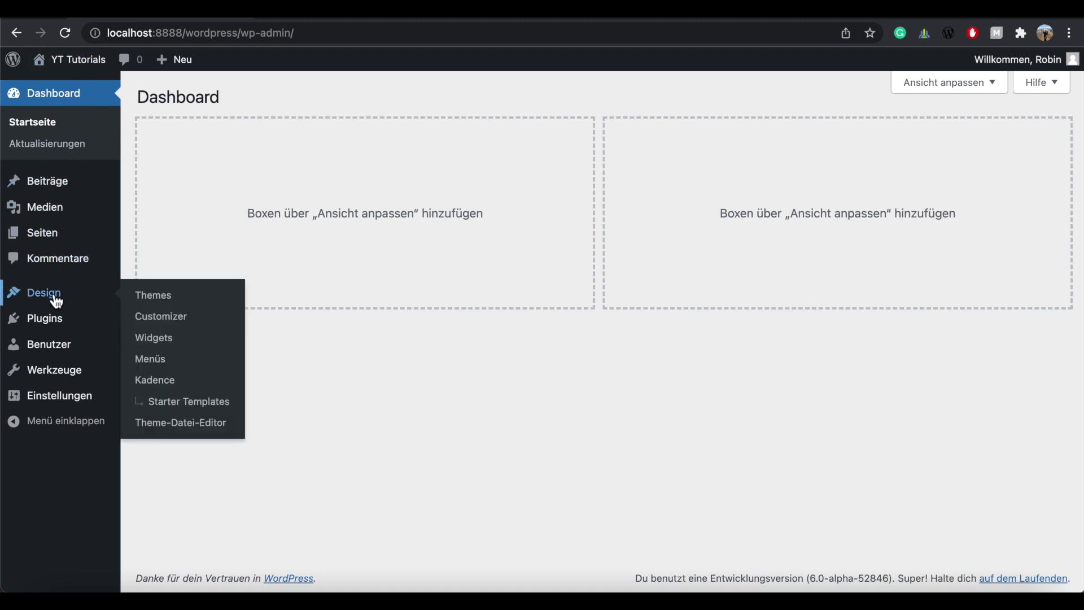
left_click(167, 326)
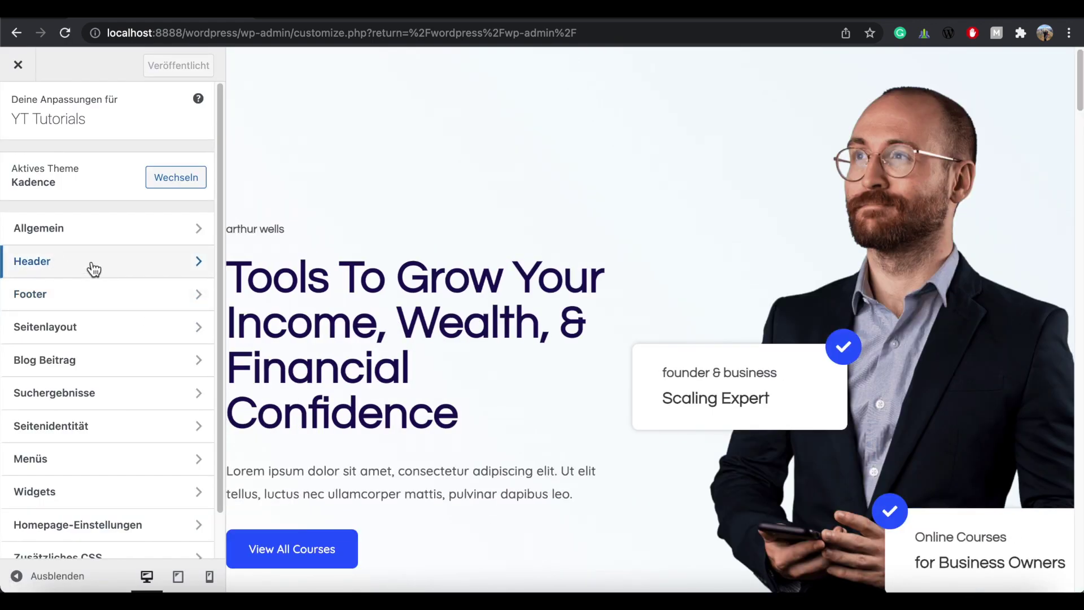
left_click(89, 269)
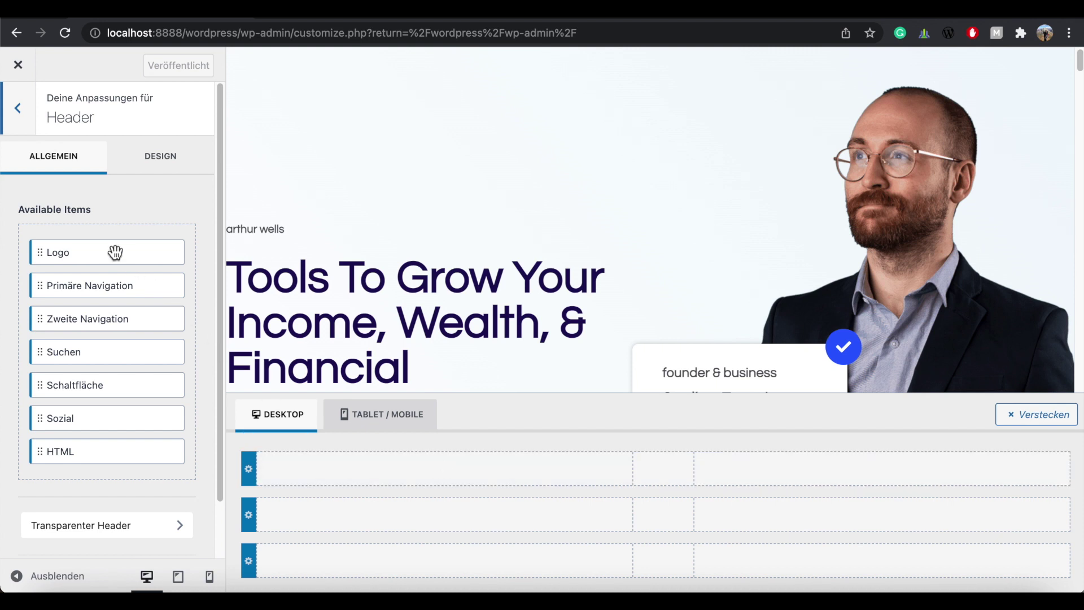
left_click_drag(90, 256, 330, 472)
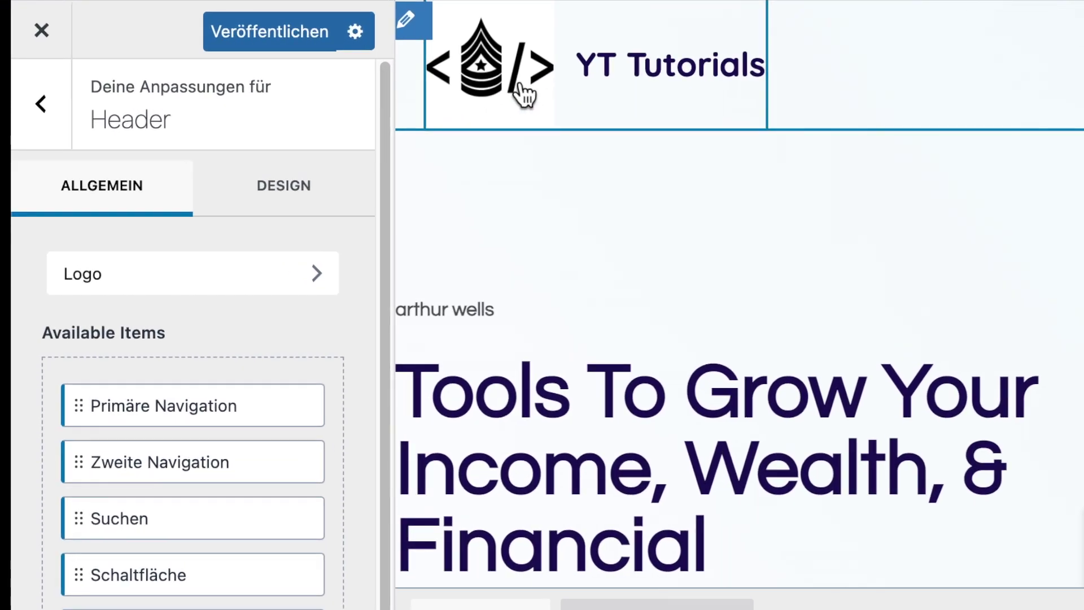
Open the site identity settings from the header logo and remove the logo image.
left_click(424, 22)
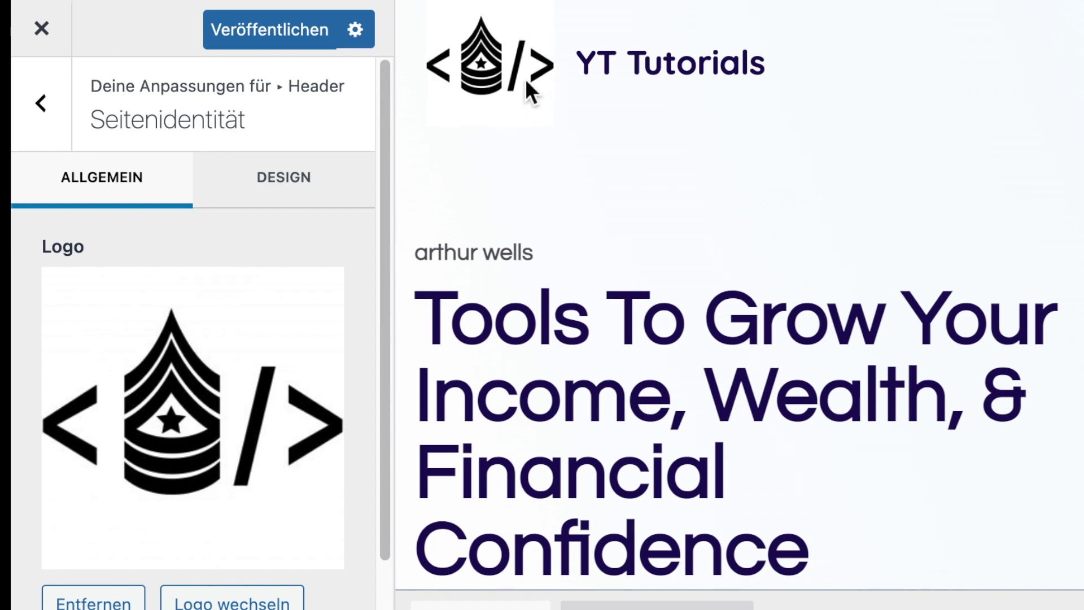
left_click(107, 603)
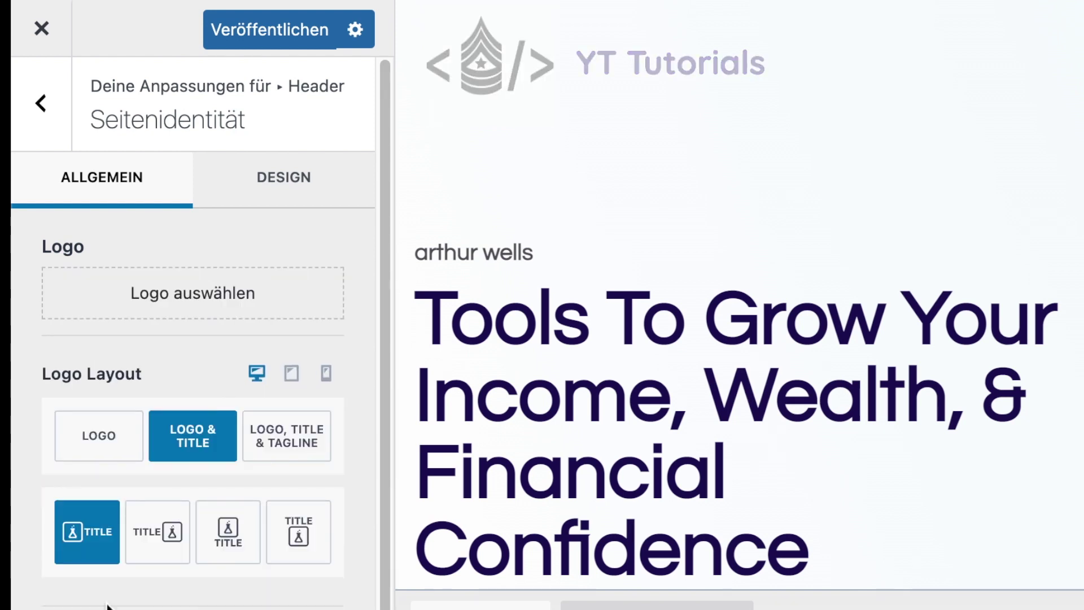
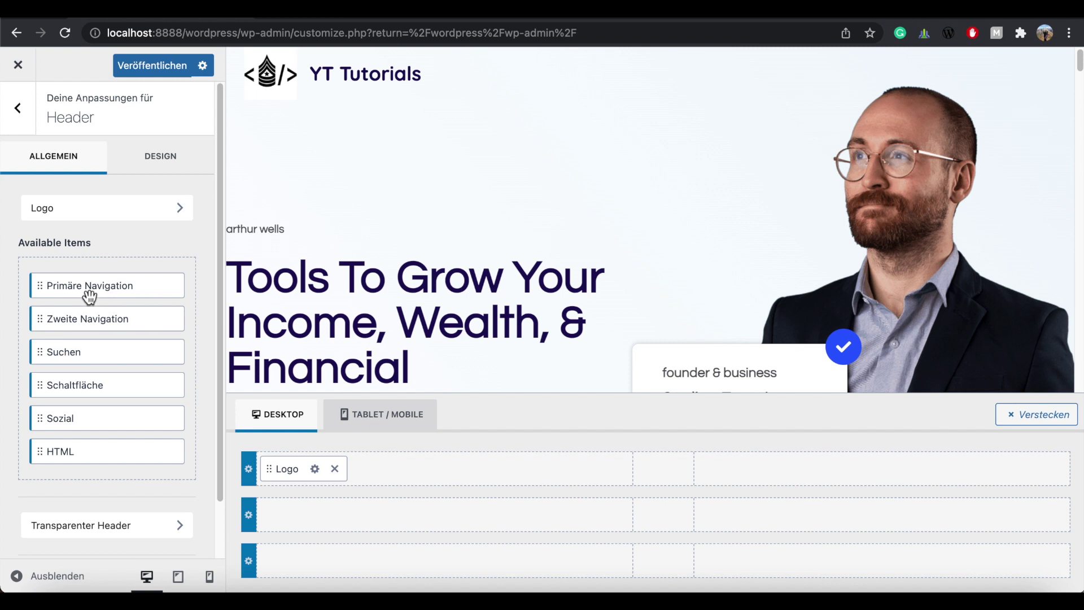
Place the Primäre Navigation item in the middle section of the header's first row and open its menu assignment settings.
left_click_drag(106, 290, 652, 479)
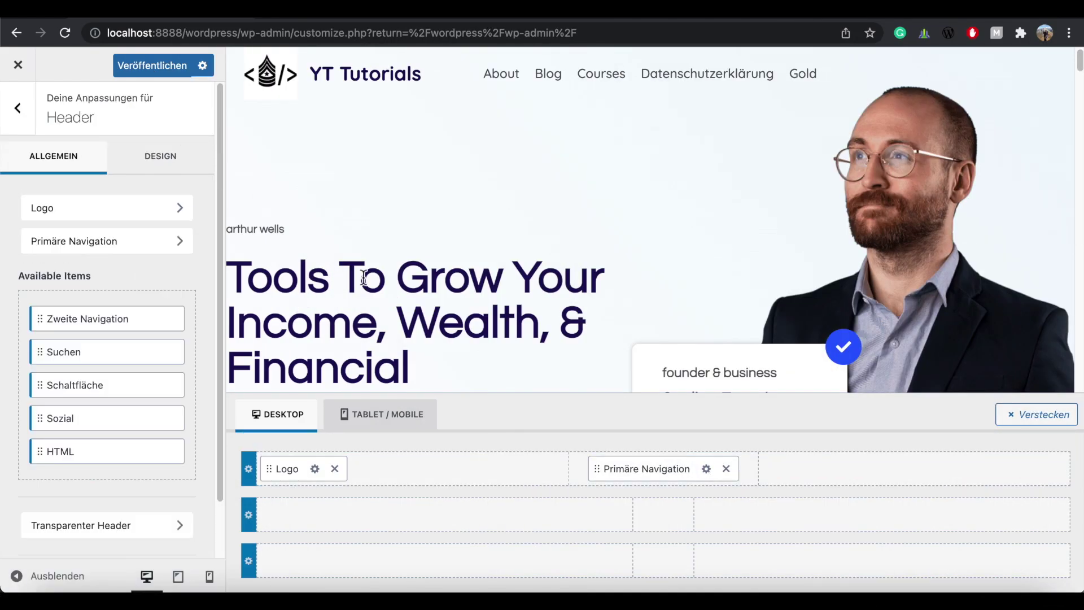
left_click(707, 471)
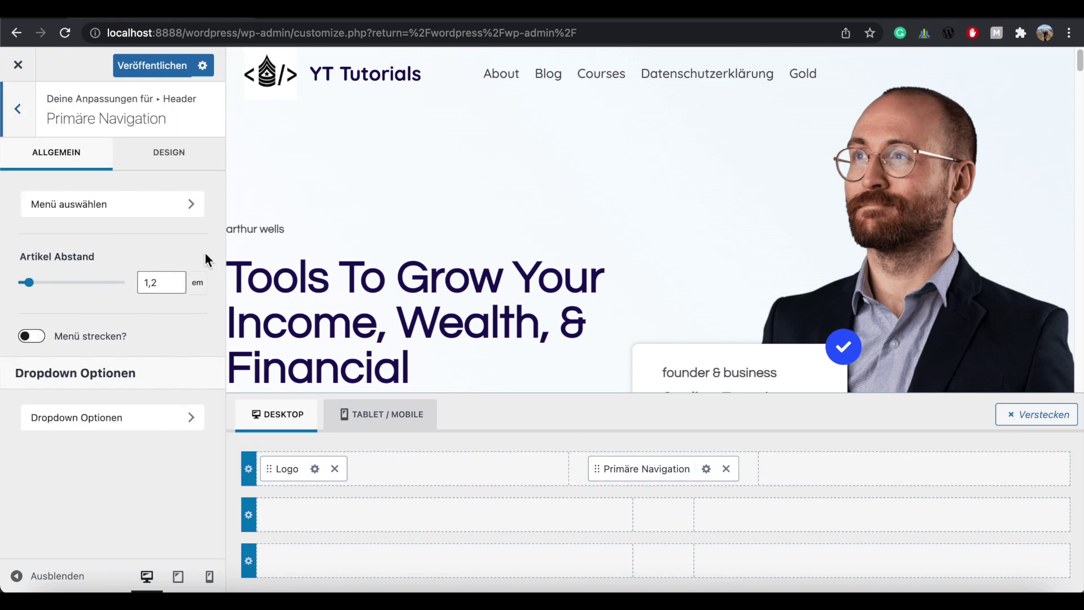
left_click(146, 206)
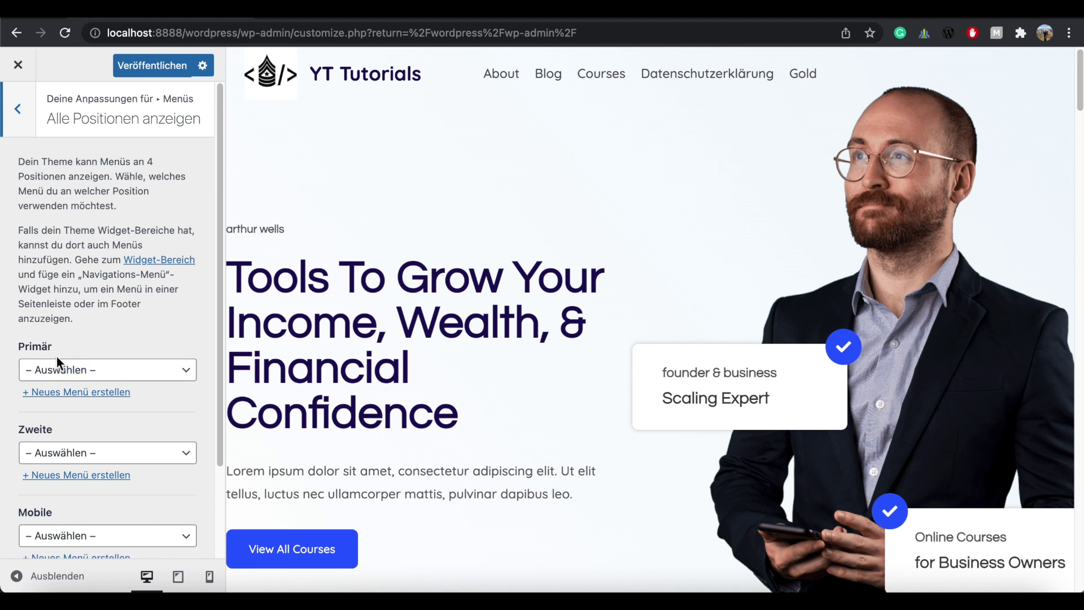
Create a new menu named Main assigned to the Primär position.
left_click(82, 395)
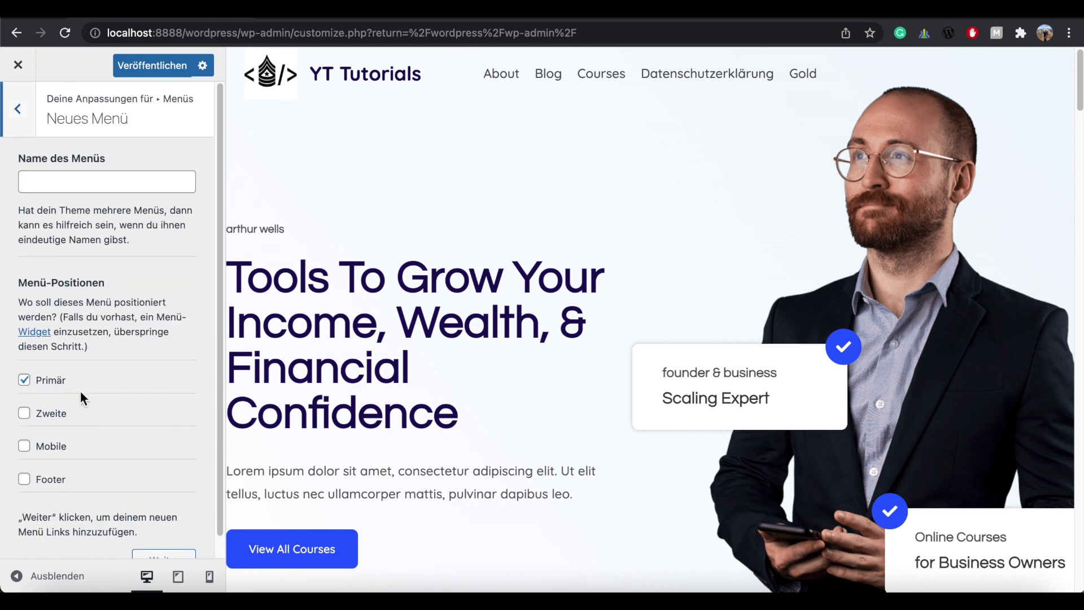
left_click(33, 188)
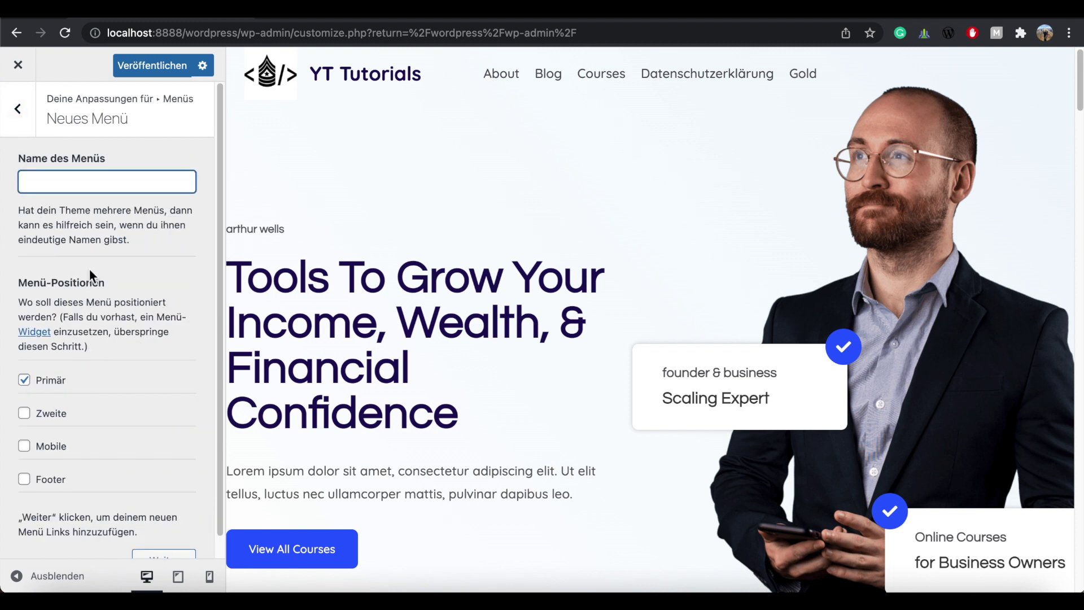
type("Main")
left_click_drag(219, 320, 223, 342)
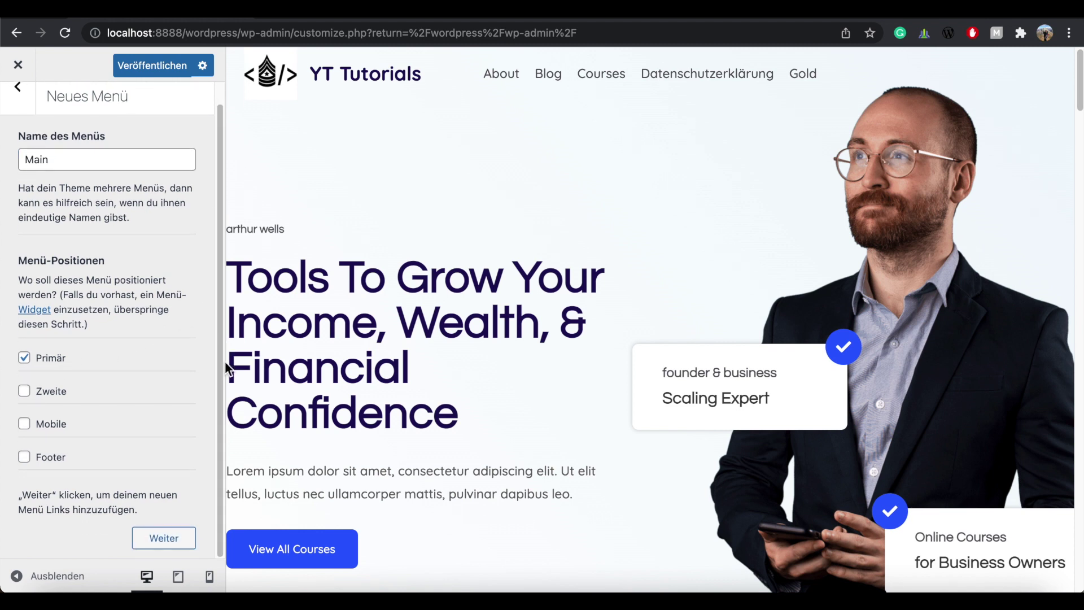
left_click(164, 540)
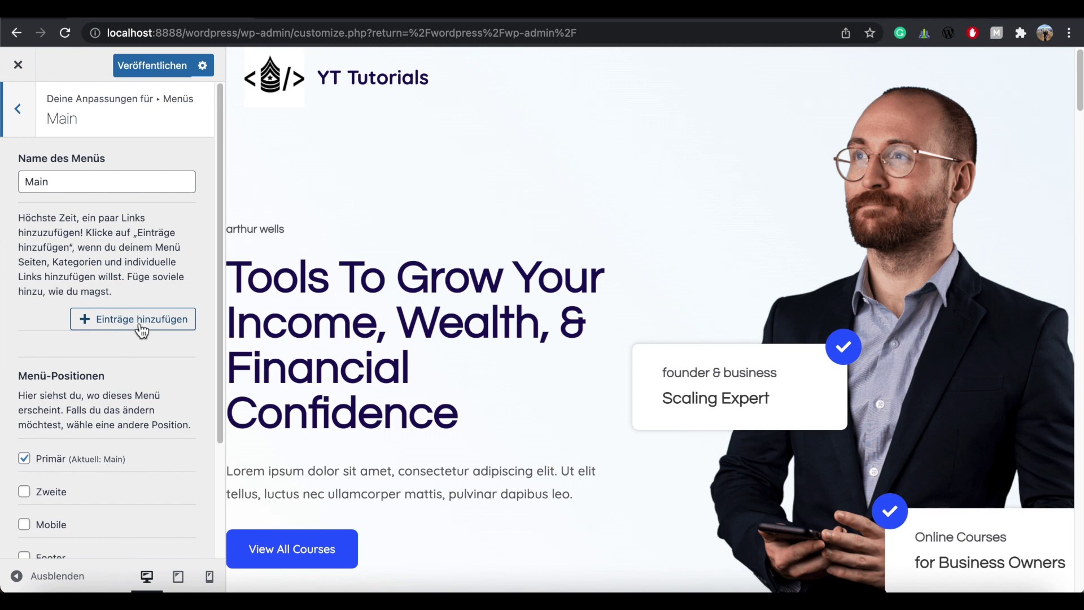
Add the existing Home and About pages as entries in the Main menu.
left_click(141, 320)
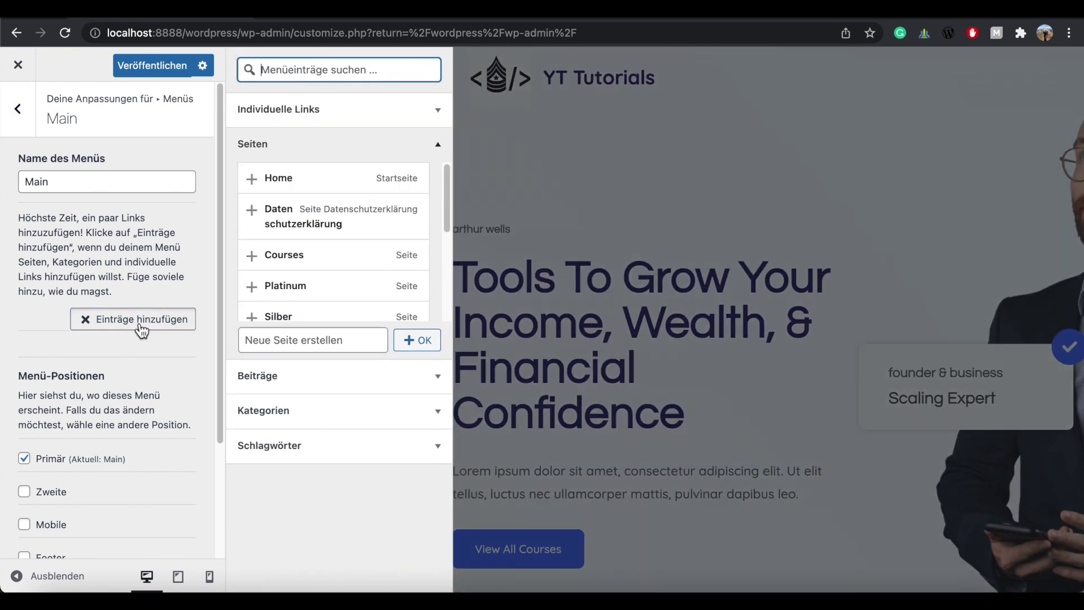
left_click(292, 187)
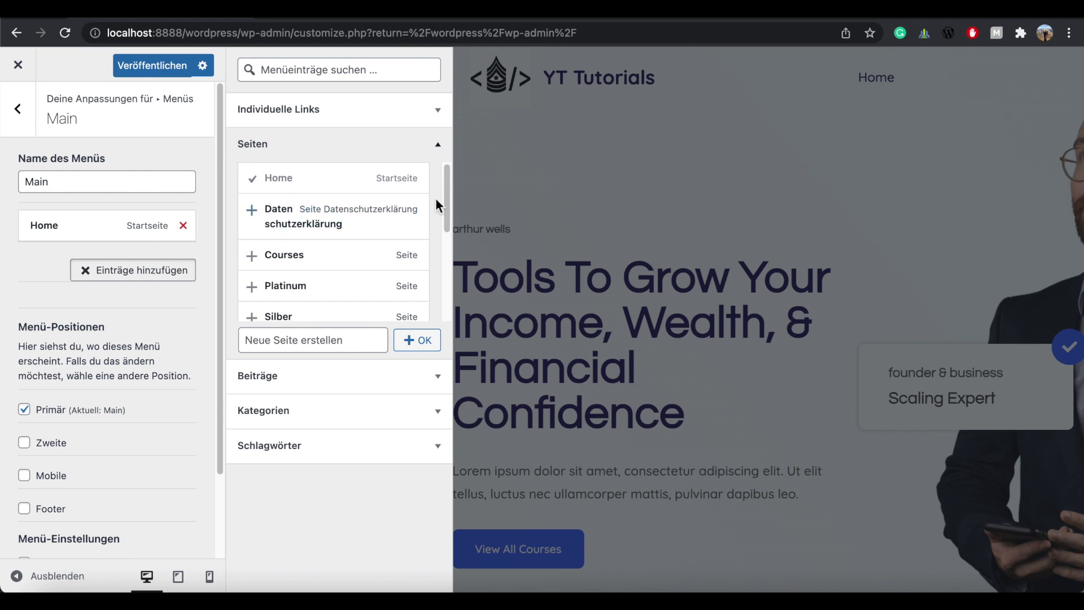
left_click_drag(448, 199, 440, 288)
left_click(294, 278)
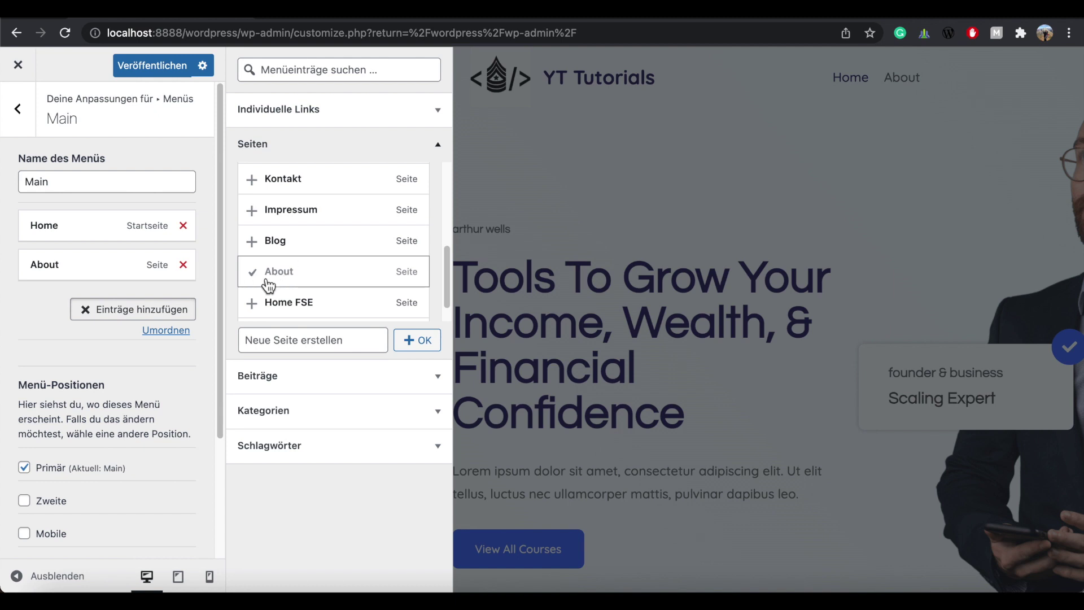
Create a new page named Courses directly from the page list and add it to the Main menu.
left_click(271, 345)
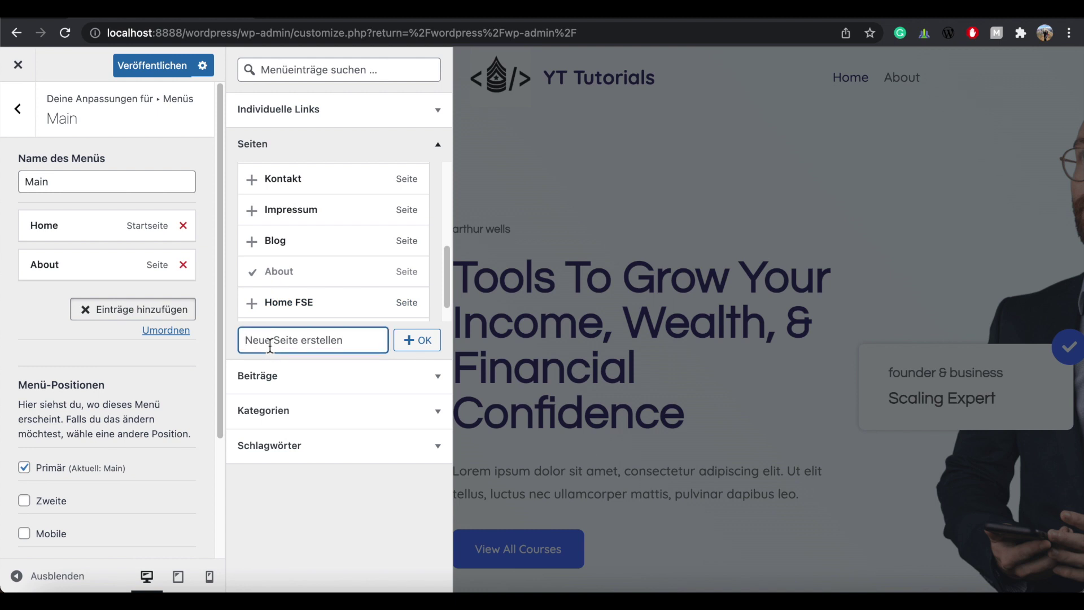
type("Courses")
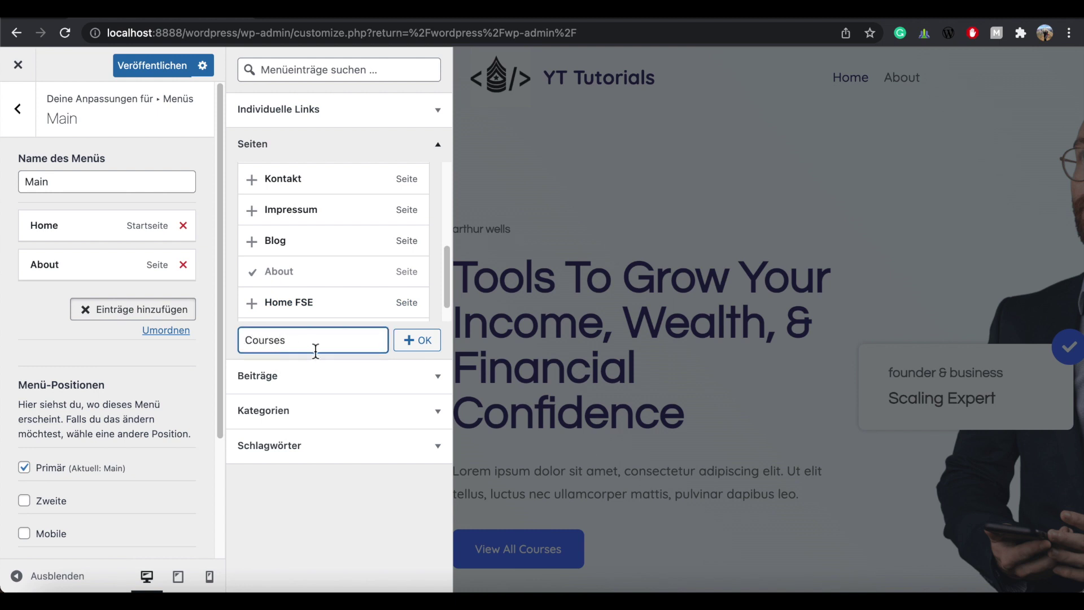
left_click(432, 346)
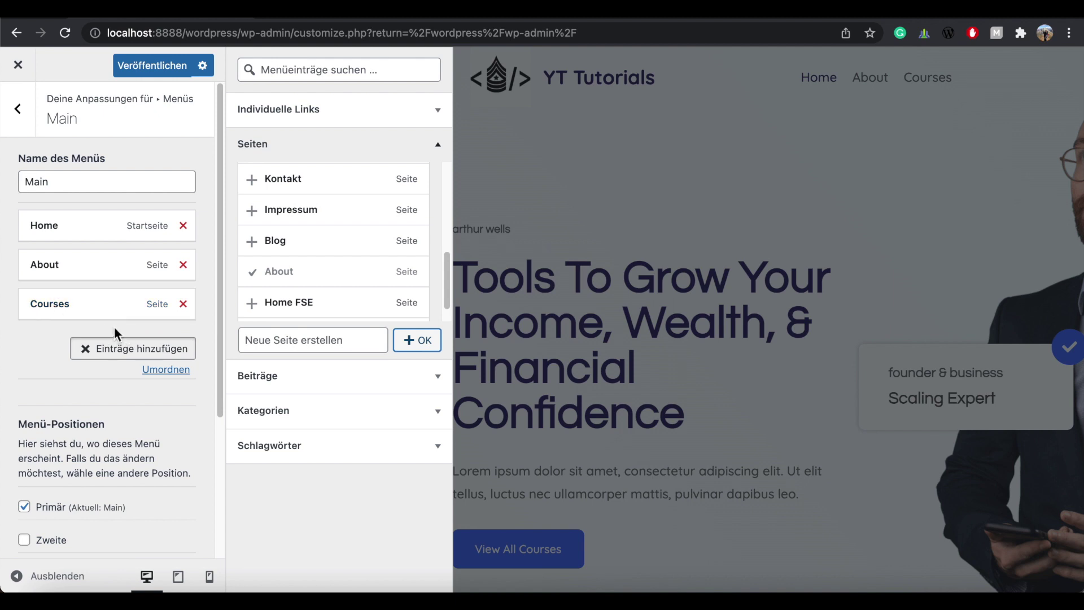
Add the Platinum, Silber and Gold pages to the menu and nest them under Courses in the order Platinum, Gold, Silber.
scroll(339, 271, "up", 5)
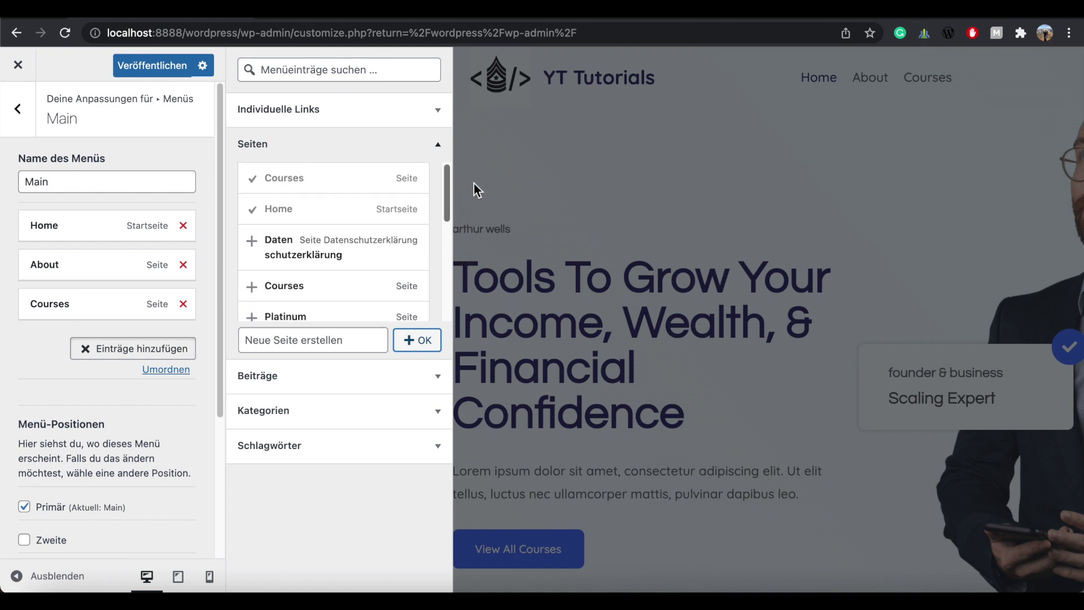
scroll(447, 192, "down", 1)
scroll(455, 218, "down", 1)
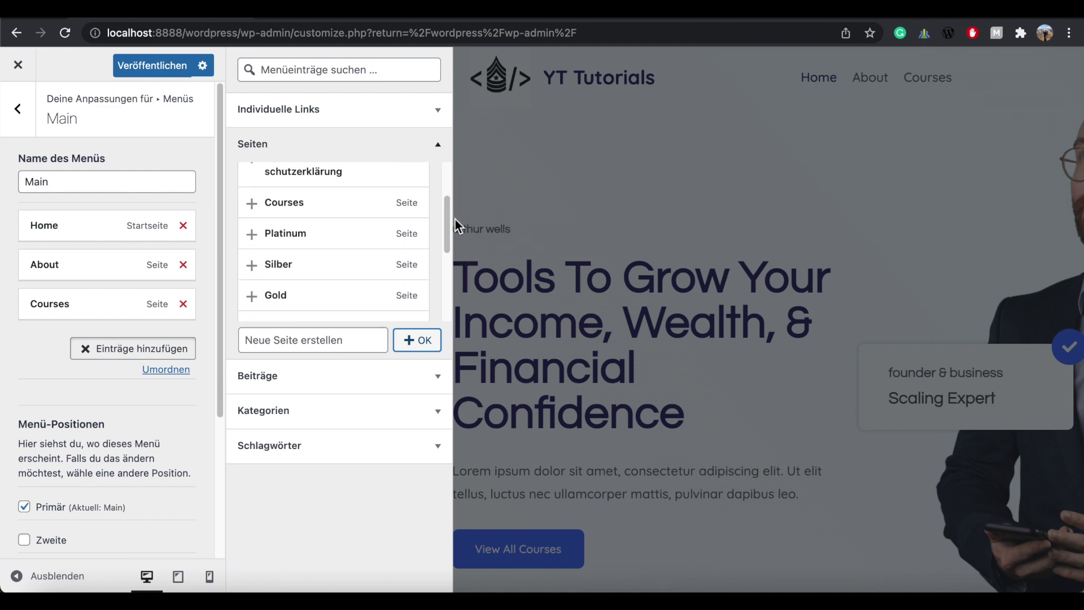
left_click(290, 240)
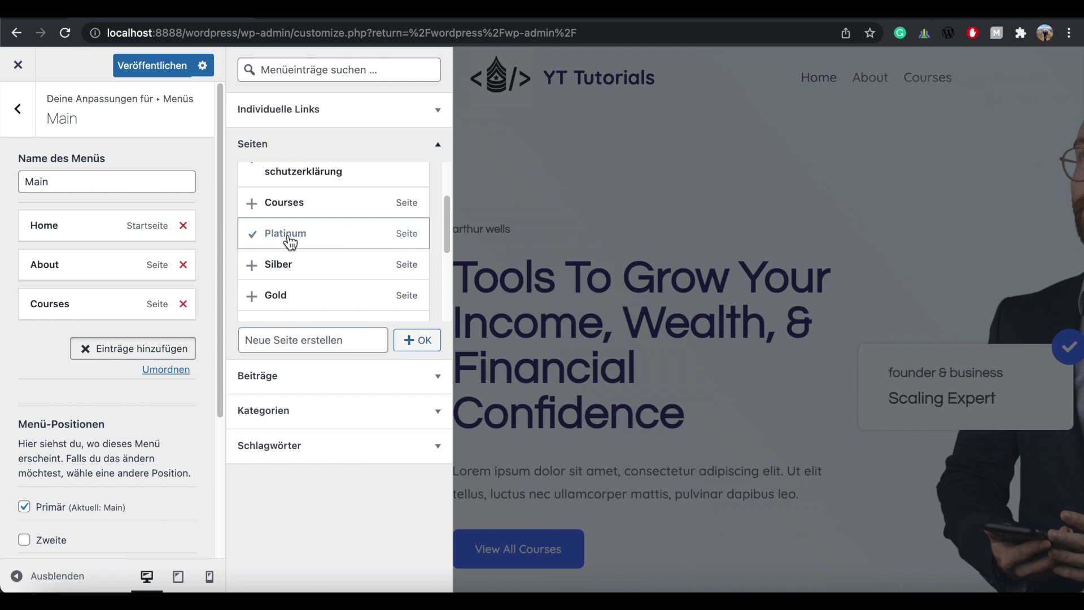
left_click(286, 269)
left_click(287, 302)
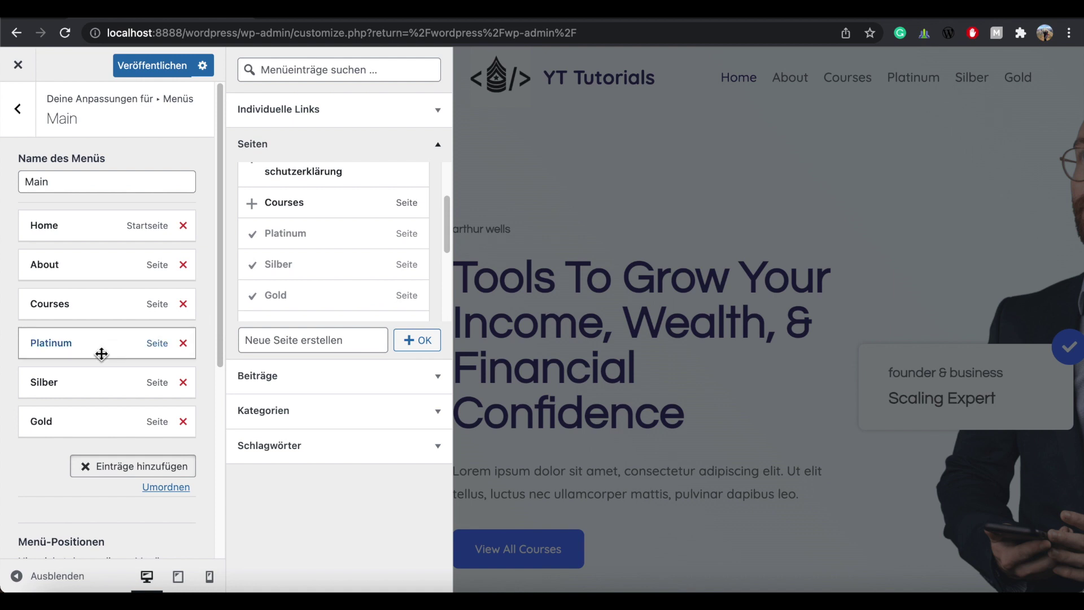
left_click_drag(102, 353, 54, 381)
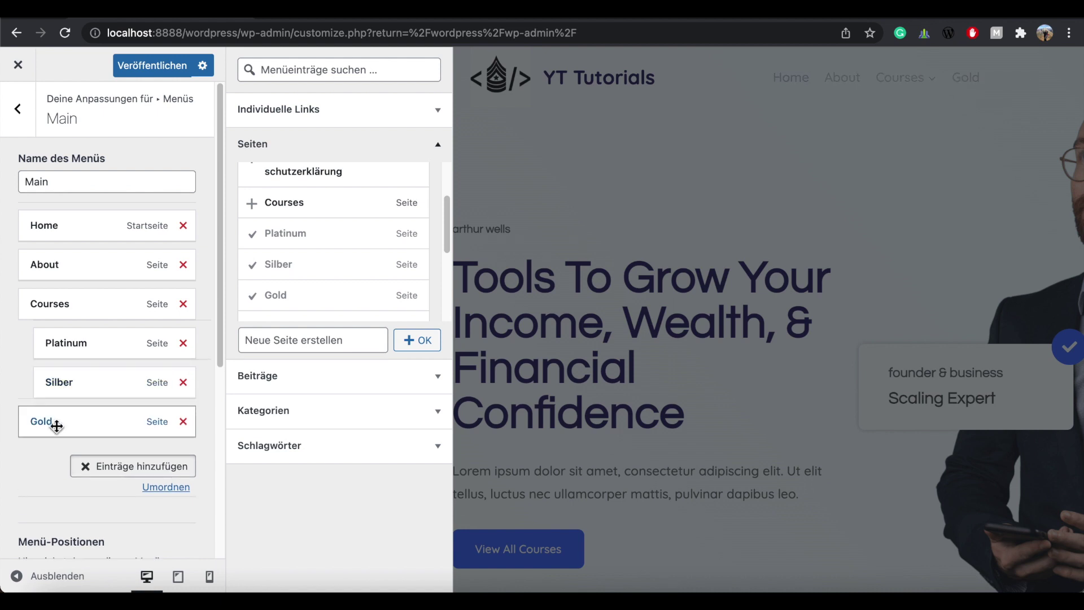
left_click_drag(48, 421, 66, 384)
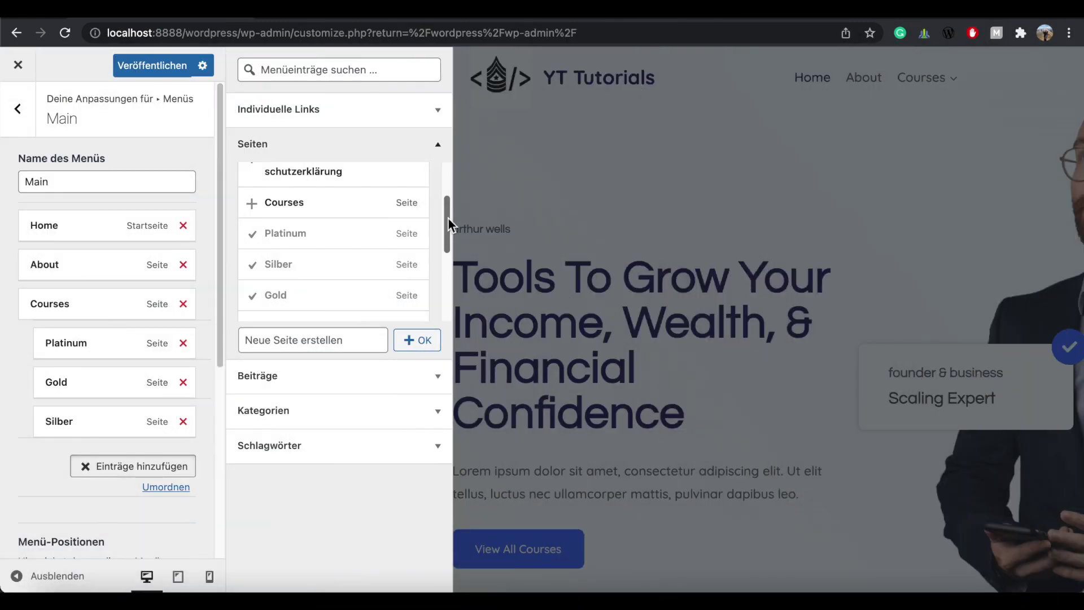
Add the Blog and Kontakt pages as top-level entries of the Main menu and publish the changes.
left_click_drag(448, 218, 452, 269)
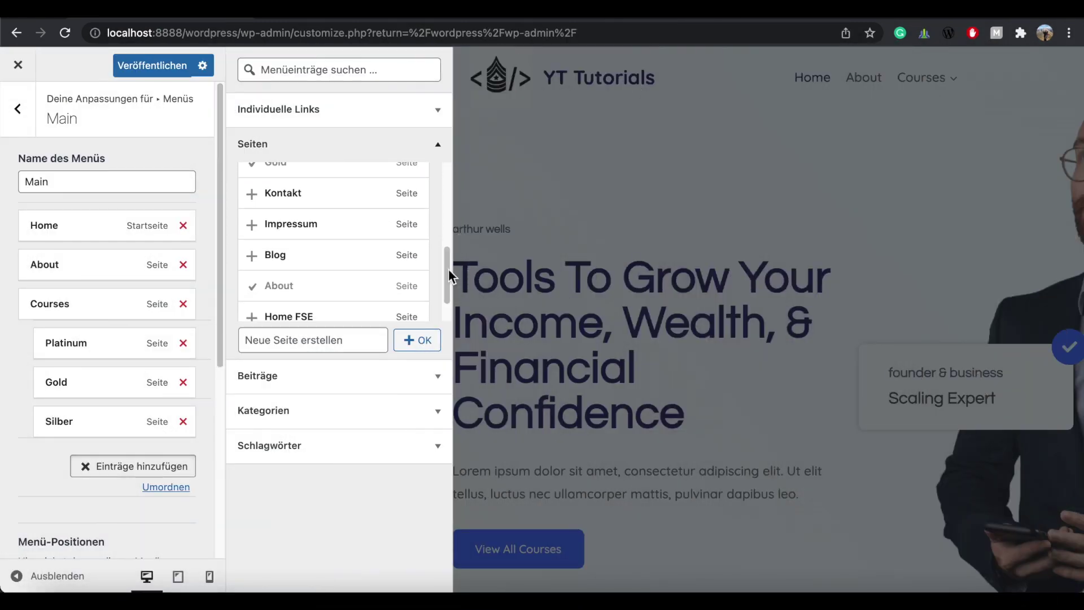
left_click(296, 258)
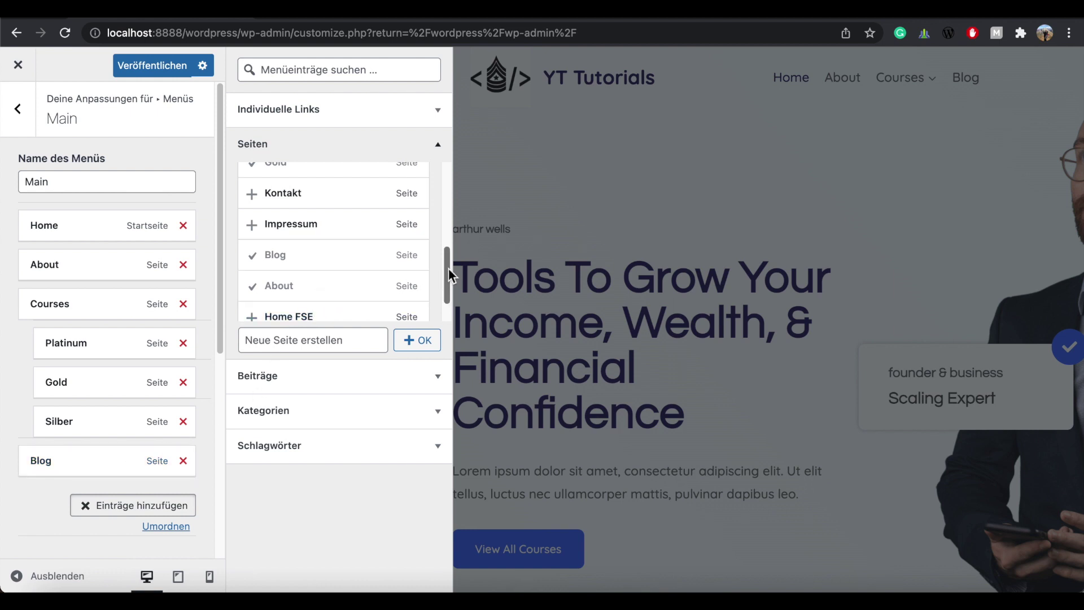
left_click(293, 199)
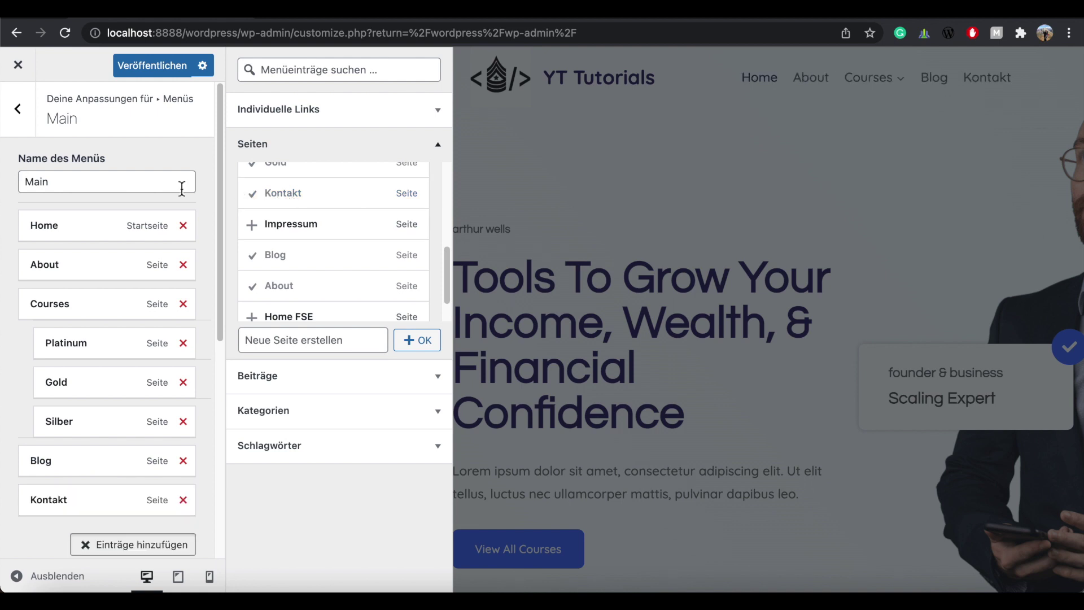
left_click(152, 65)
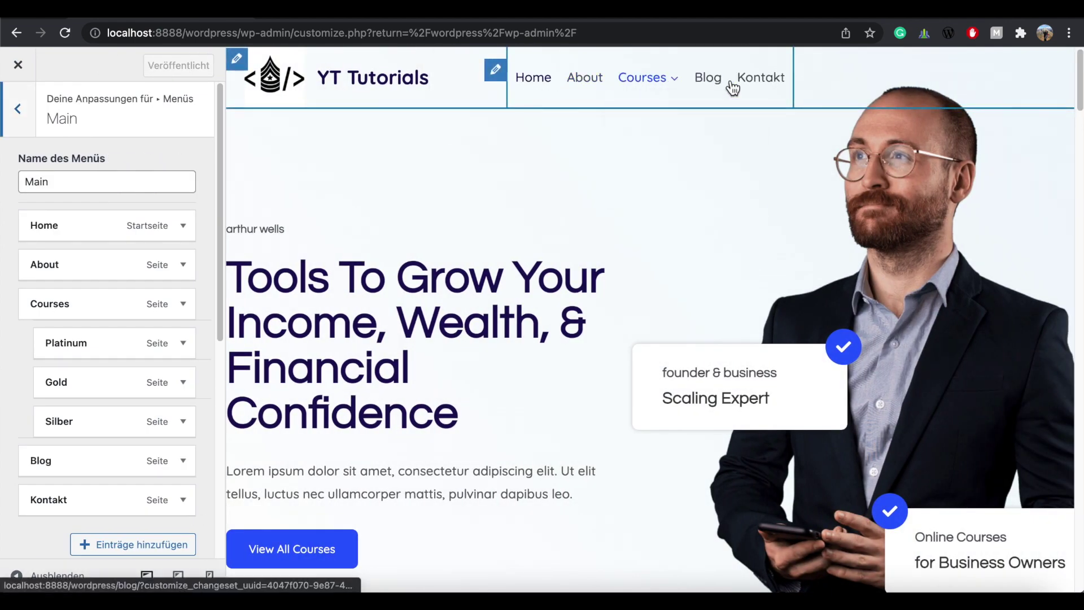
Leave the menu settings and return to the Customizer's header builder.
left_click(19, 116)
left_click(21, 116)
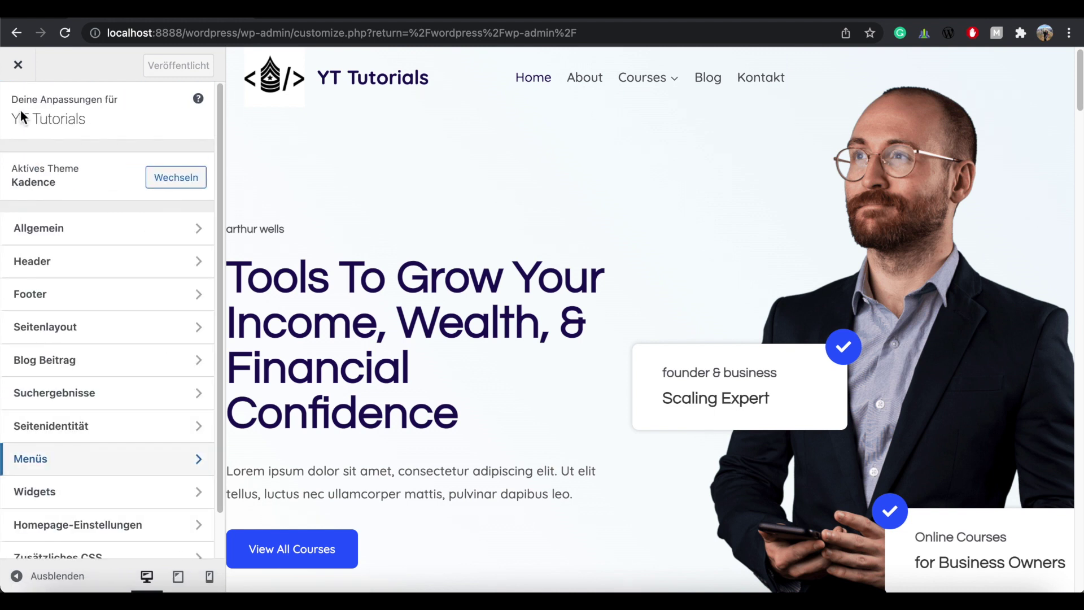
left_click(63, 262)
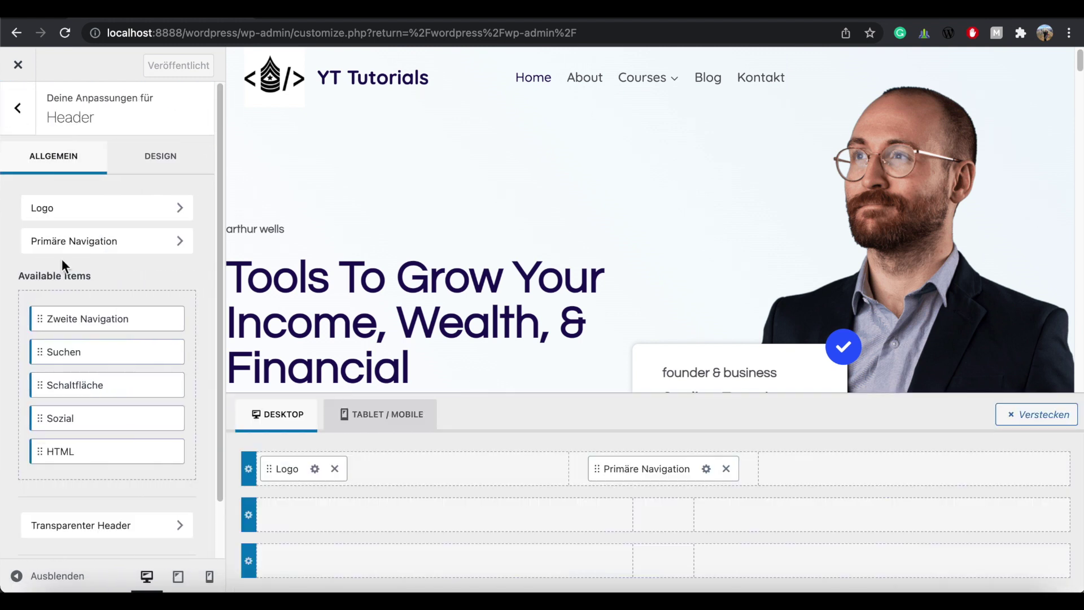
Check the tablet/mobile header layout and its off-canvas menu in the preview, and return to the desktop layout.
left_click(394, 417)
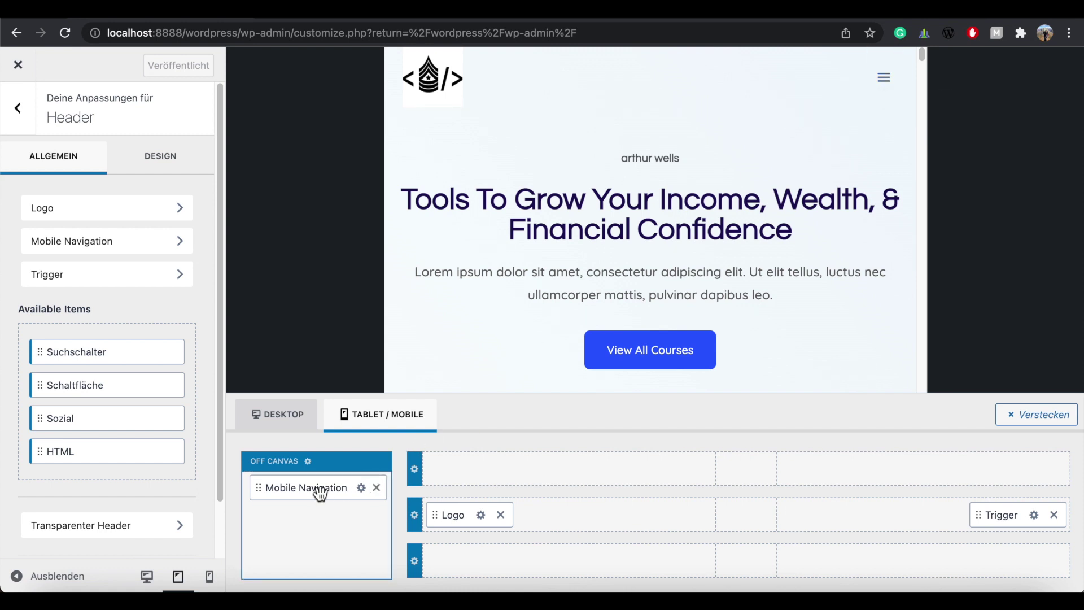
left_click(885, 79)
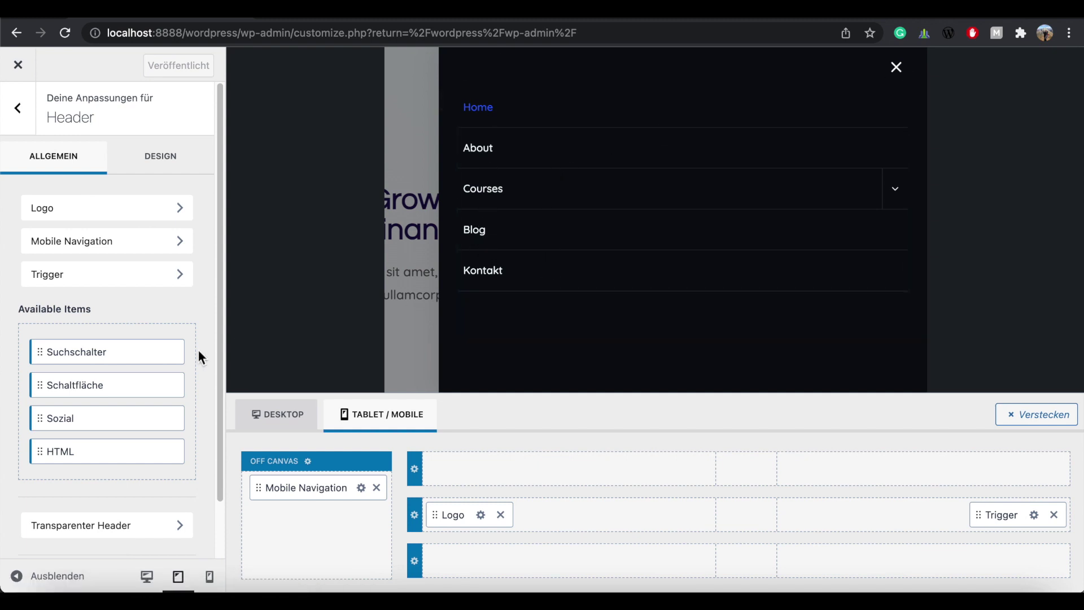
left_click(897, 67)
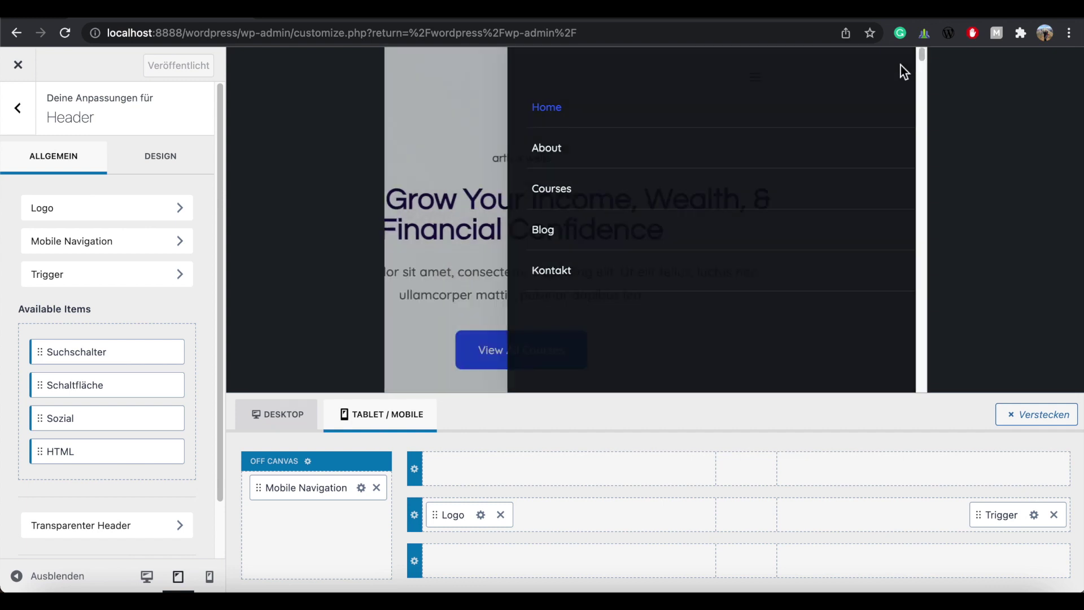
left_click(283, 418)
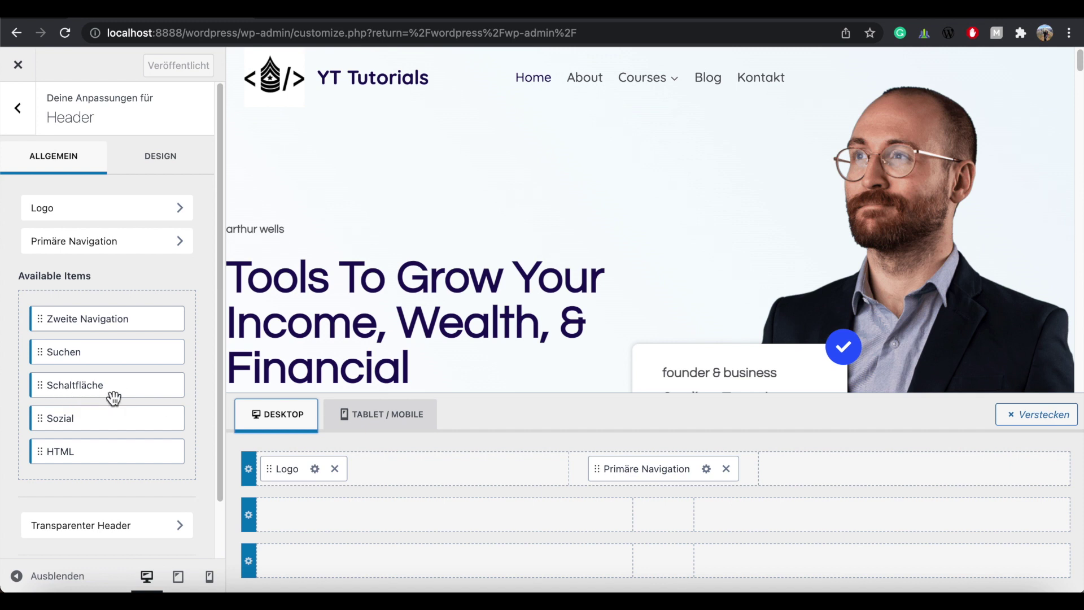
Place the Schaltfläche item in the right section of the header's first row and look at its label setting.
left_click_drag(119, 391, 994, 465)
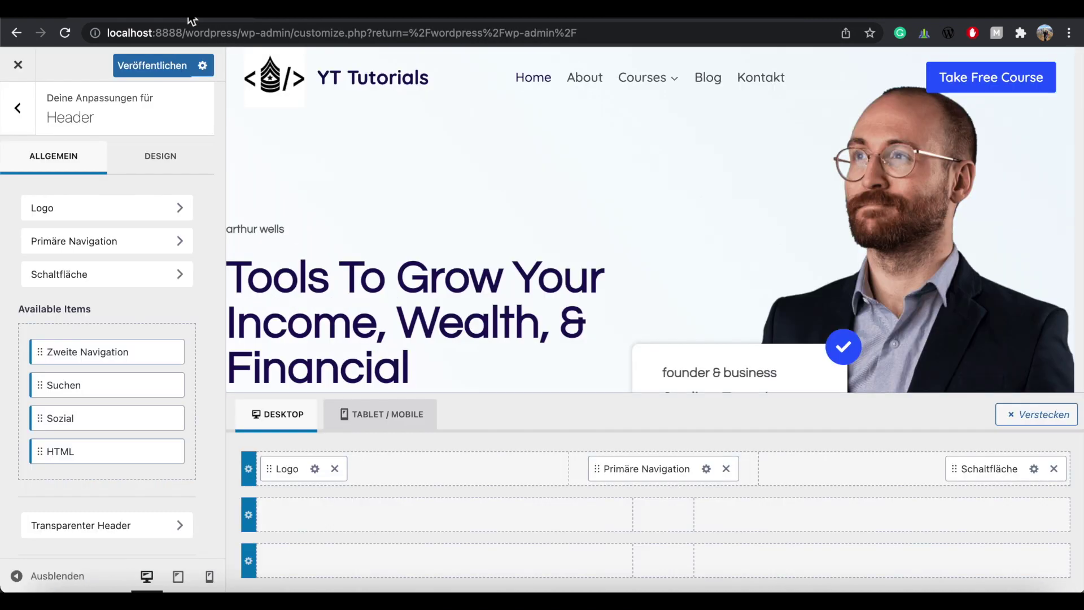
left_click(1038, 473)
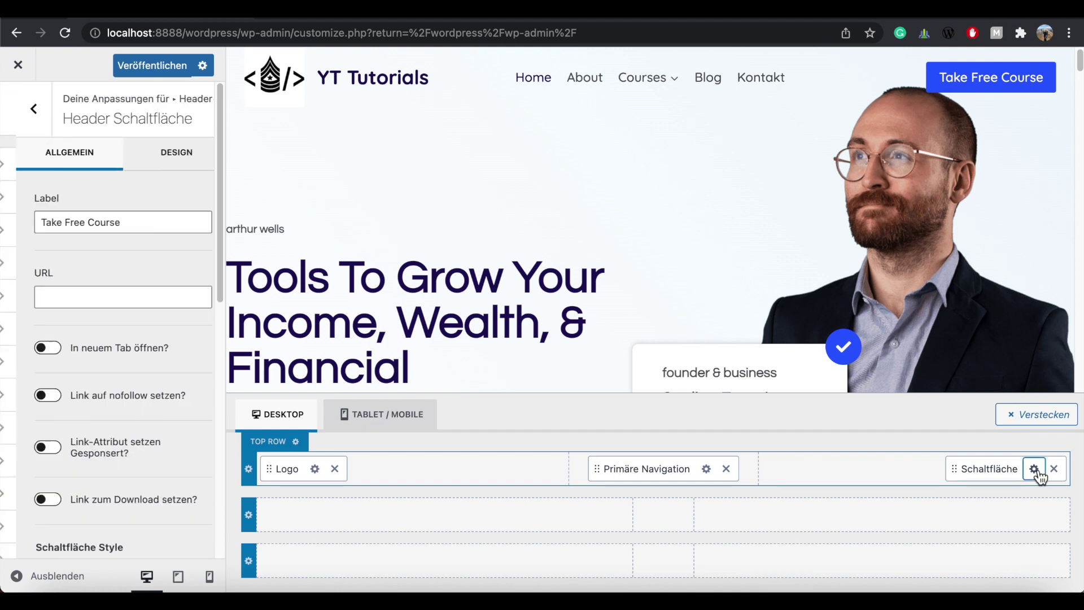
left_click_drag(189, 222, 55, 223)
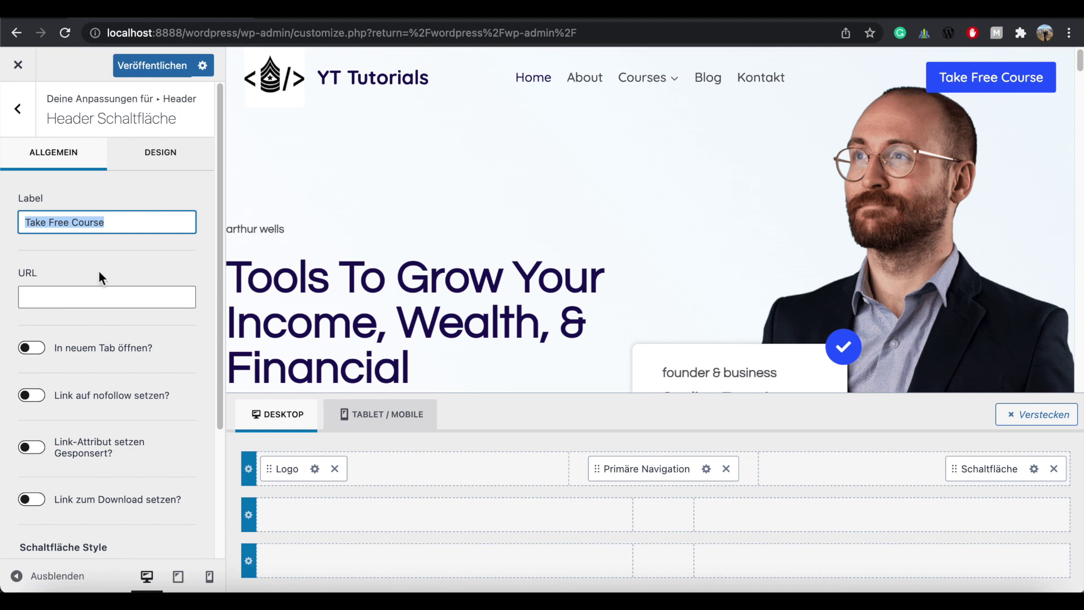
left_click(20, 113)
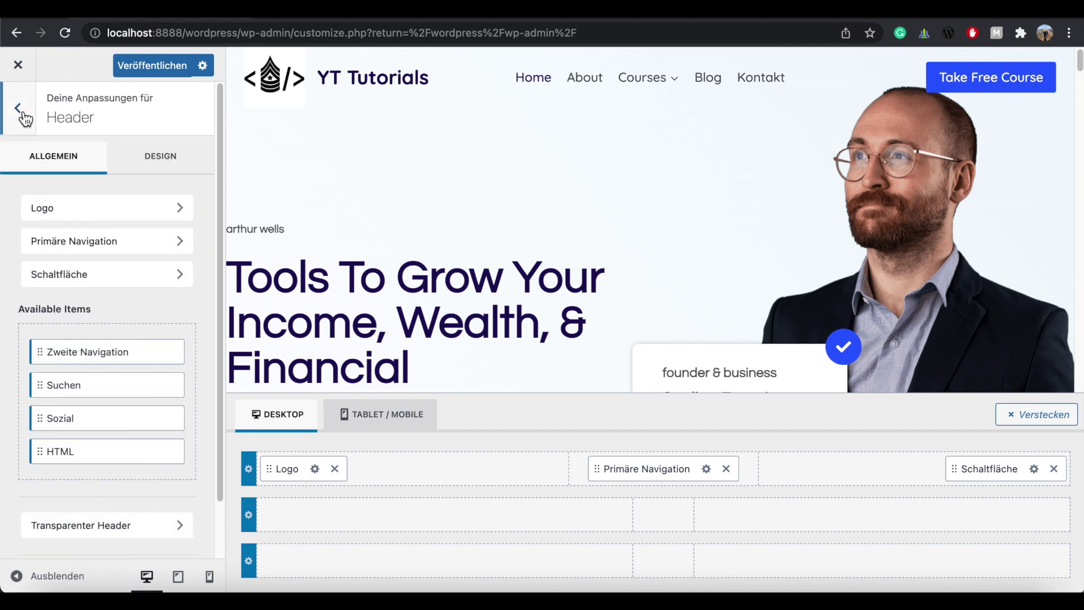
Publish the header changes and close the Customizer.
left_click(168, 64)
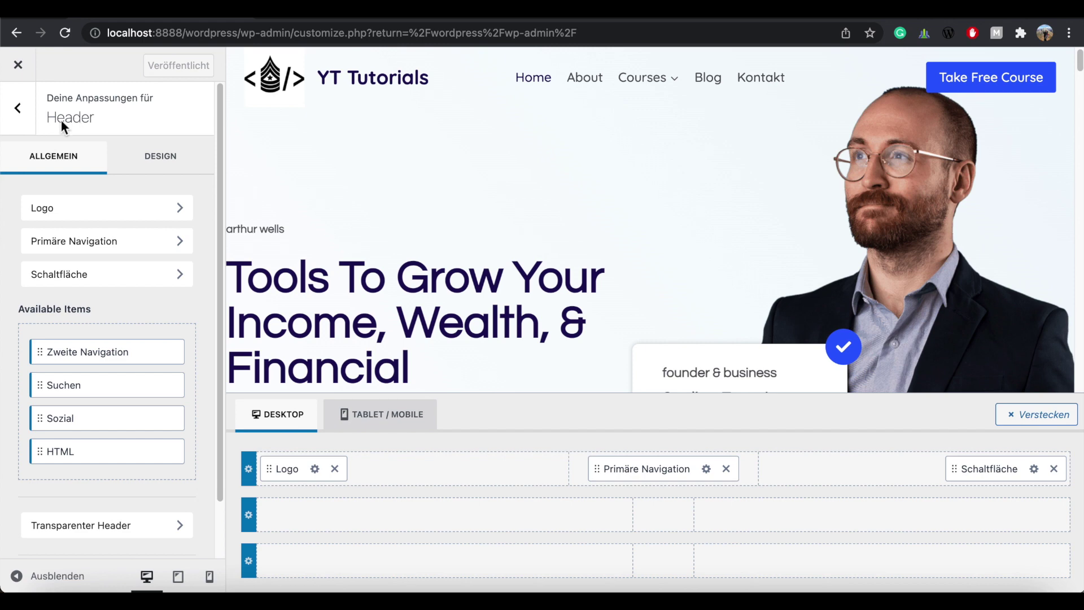
left_click(17, 109)
left_click(19, 65)
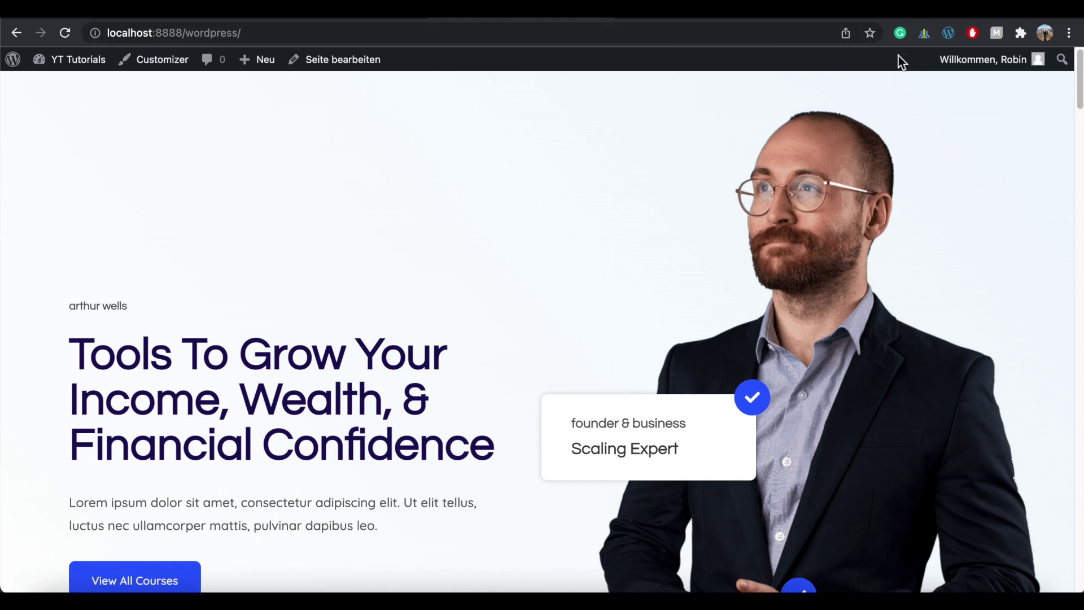
Examine the hero section of the site's front page, including its heading, button, portrait and overlaid info cards.
scroll(1079, 85, "down", 4)
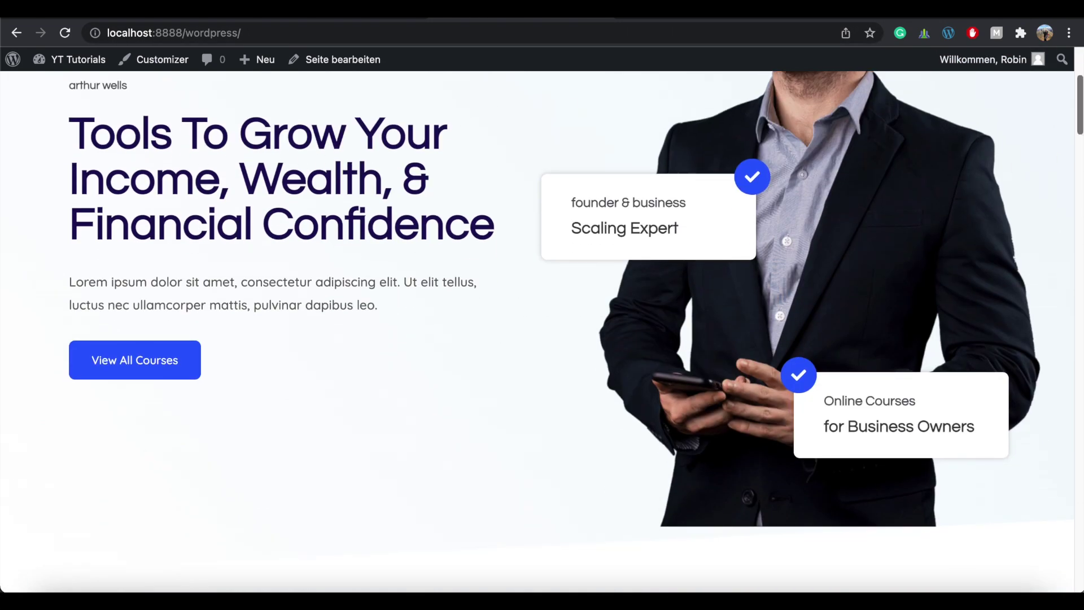
scroll(1081, 86, "up", 4)
scroll(1081, 86, "down", 3)
scroll(1082, 86, "up", 4)
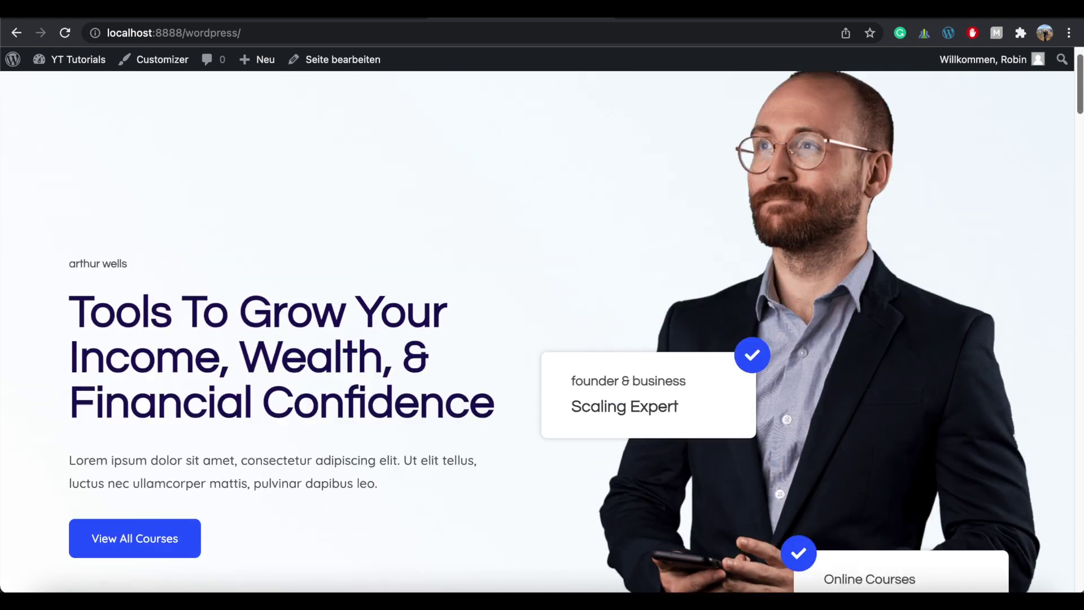
scroll(1081, 75, "down", 4)
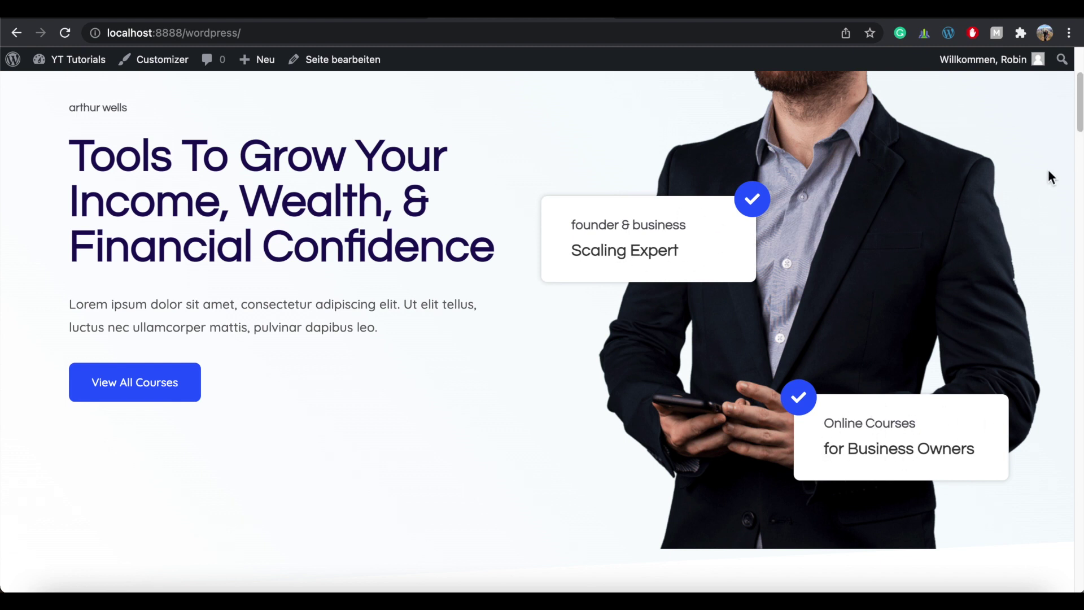
scroll(1018, 137, "down", 1)
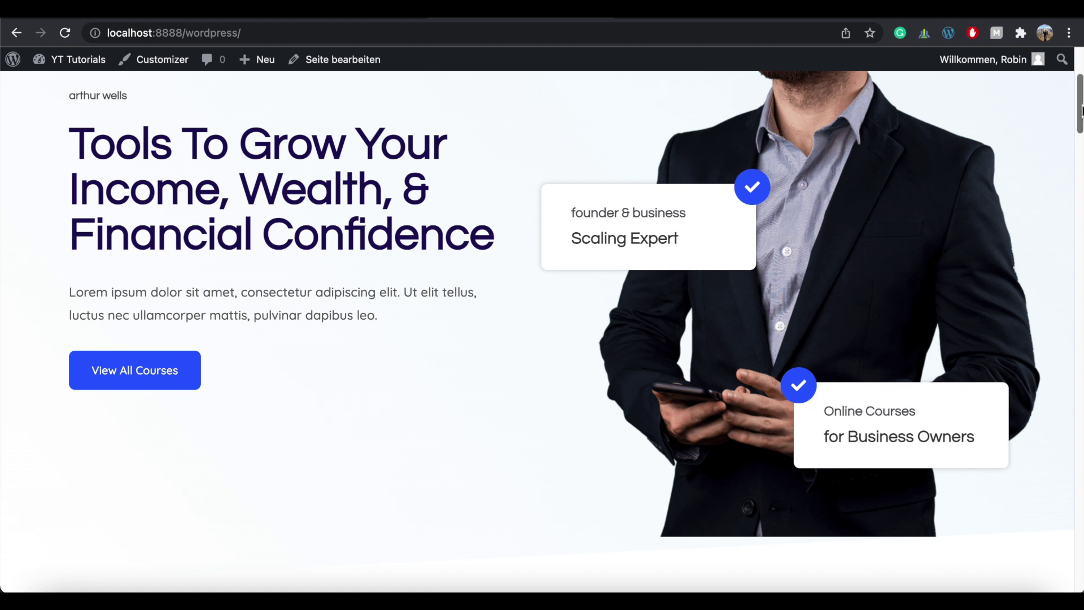
scroll(1079, 108, "up", 5)
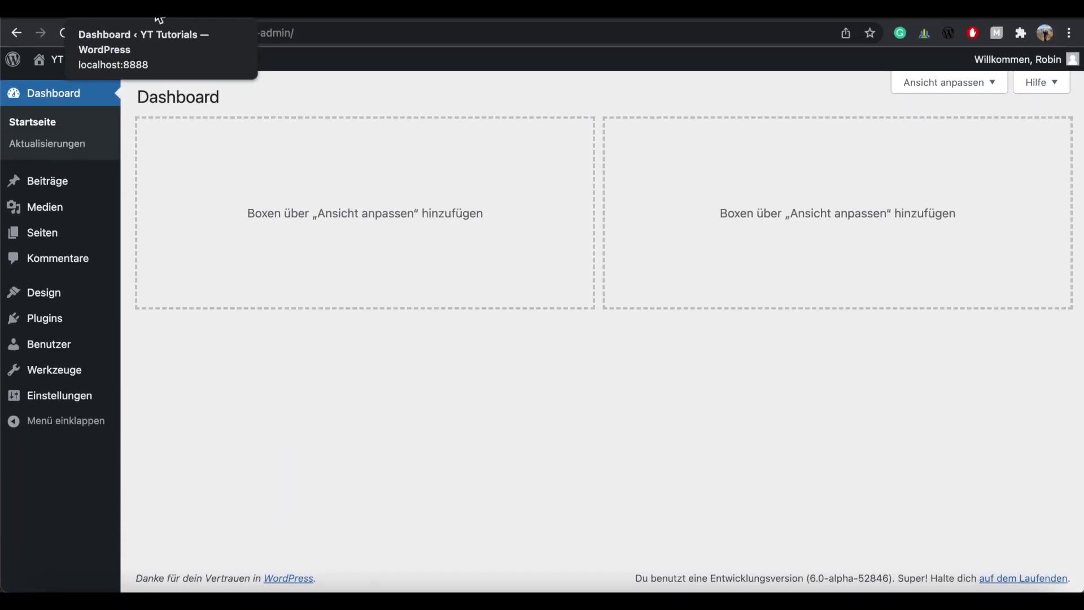
Create a new page titled "Home Custom", publish it, and return to the pages overview.
mouse_move(52, 240)
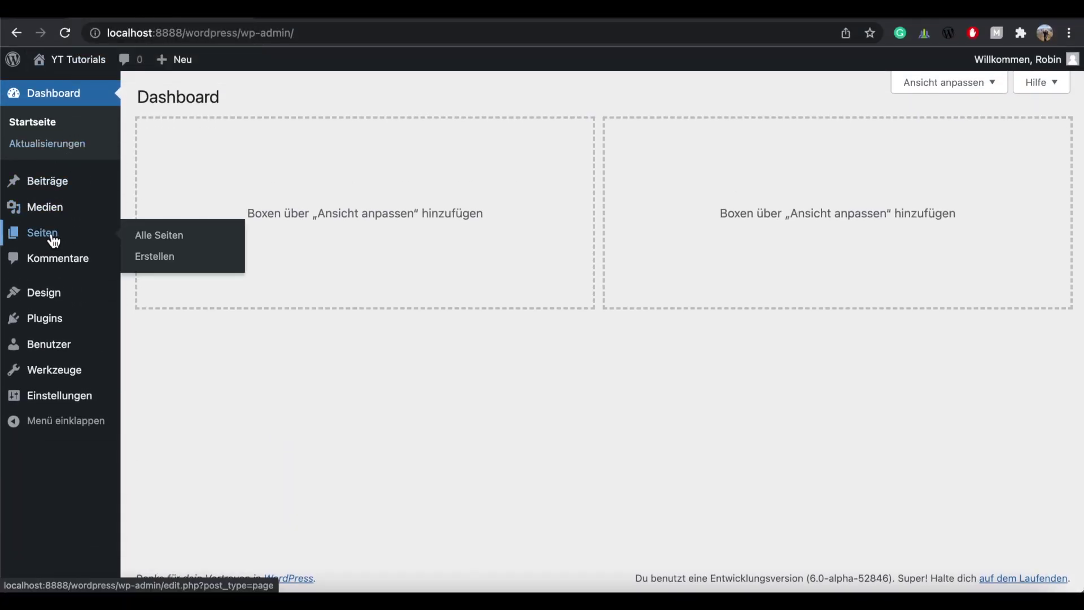
left_click(152, 257)
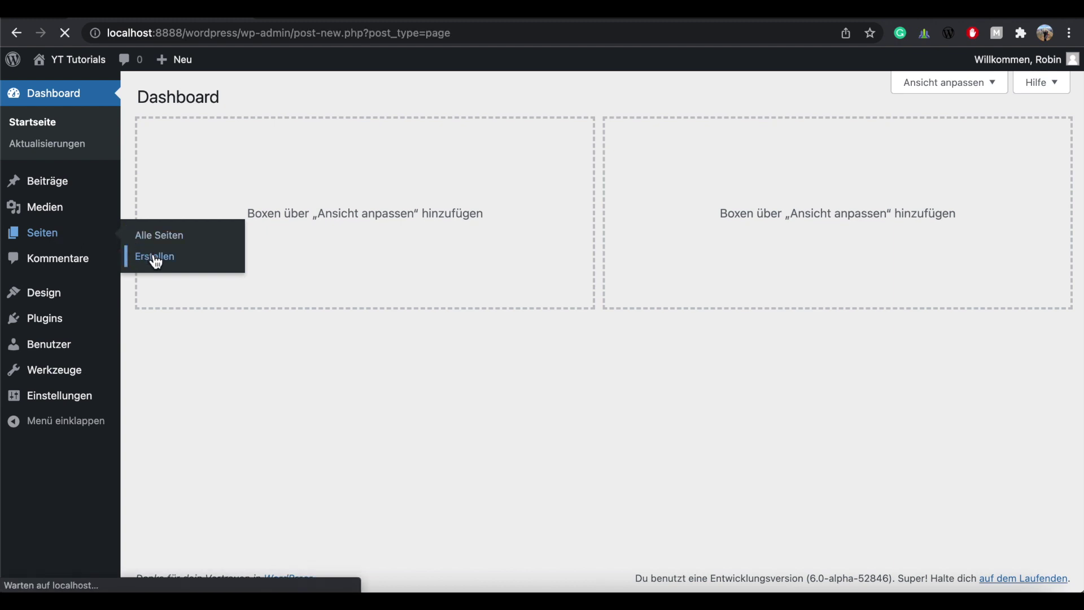
type("H")
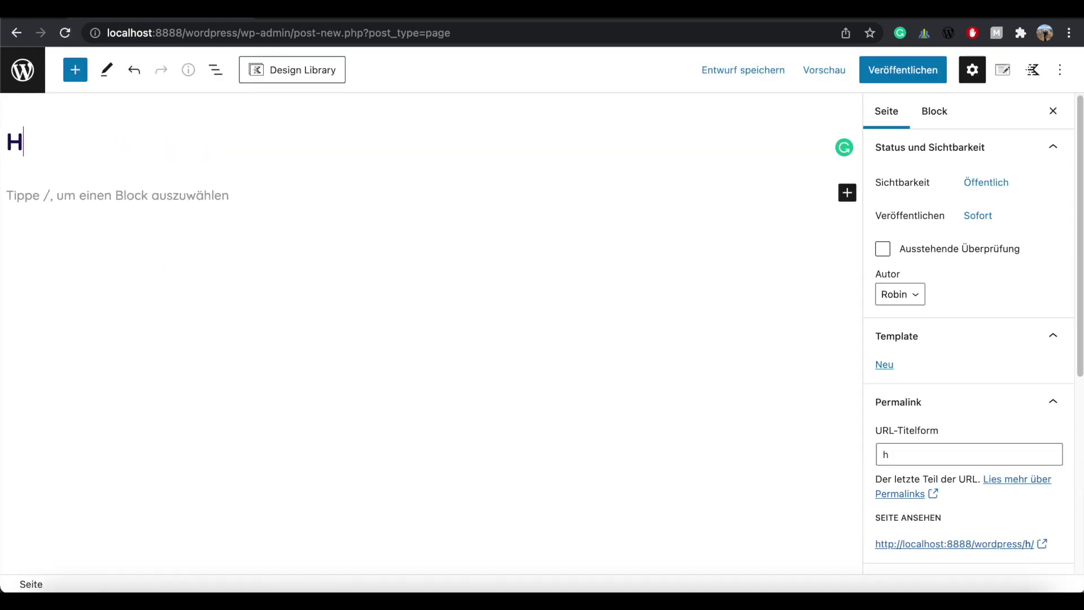
type("ome Custom")
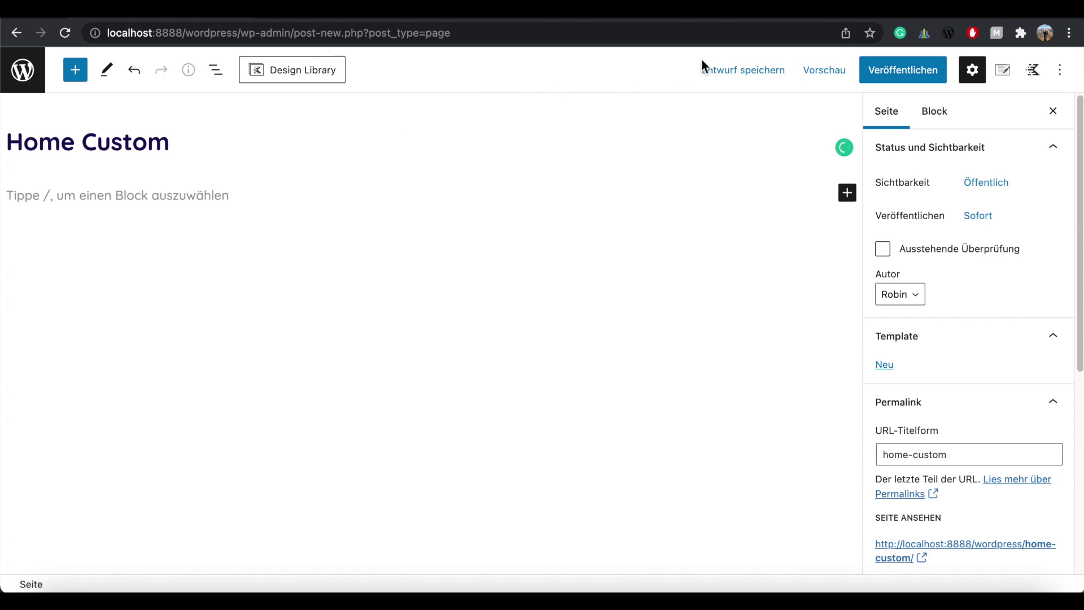
left_click(891, 71)
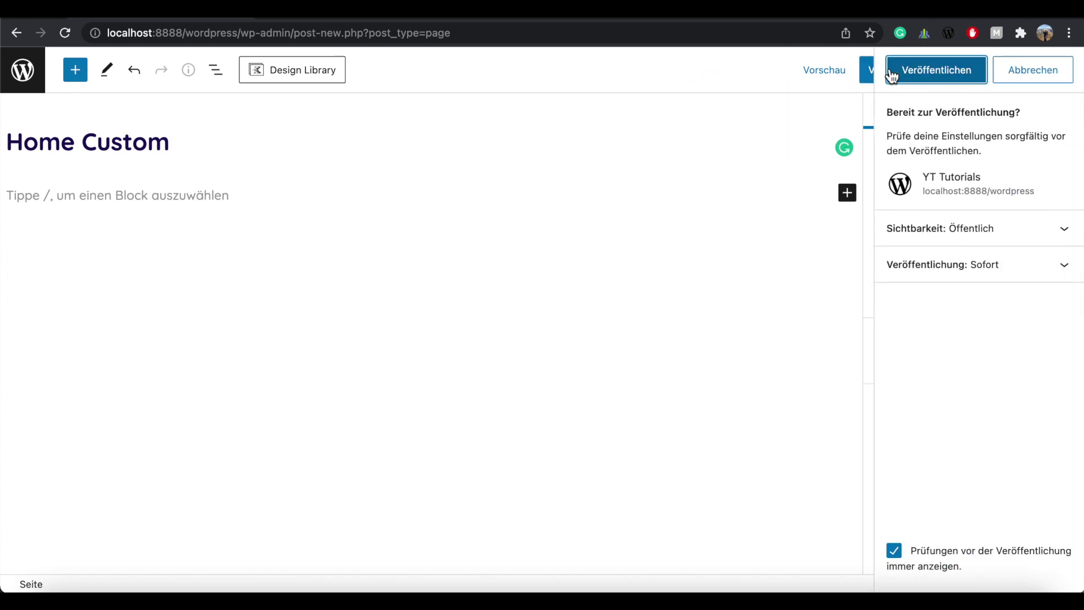
left_click(938, 72)
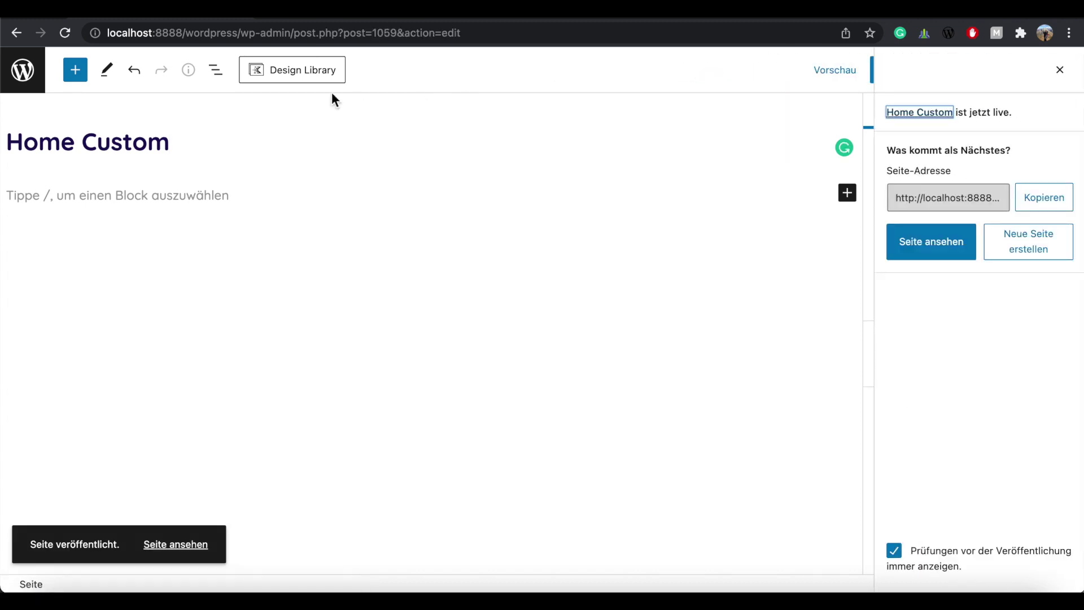
left_click(34, 73)
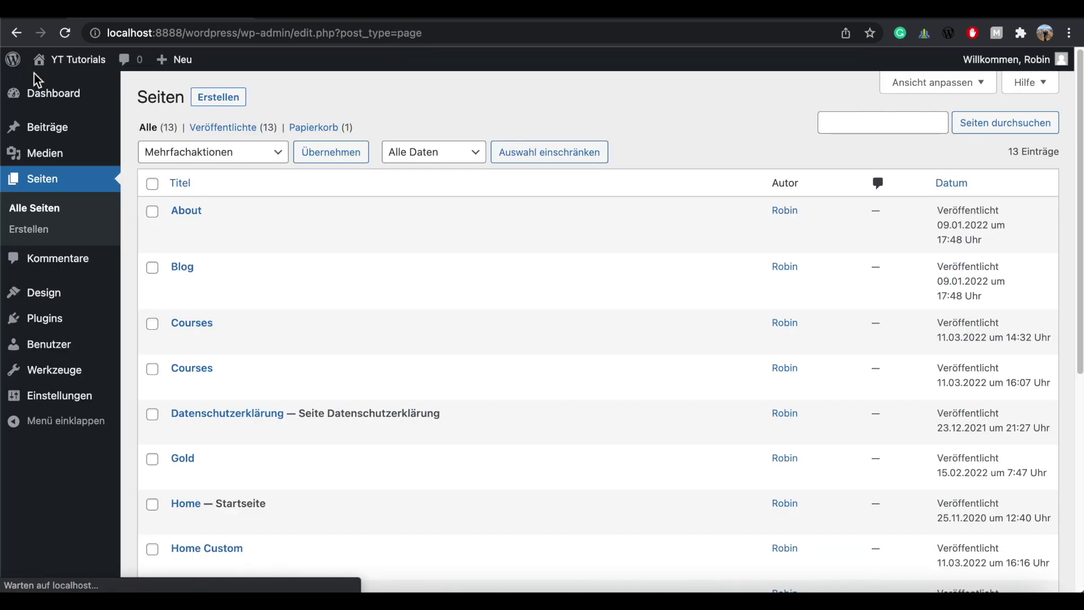
Make Home Custom the static homepage in the reading settings, save the change, and open that page for editing.
mouse_move(60, 395)
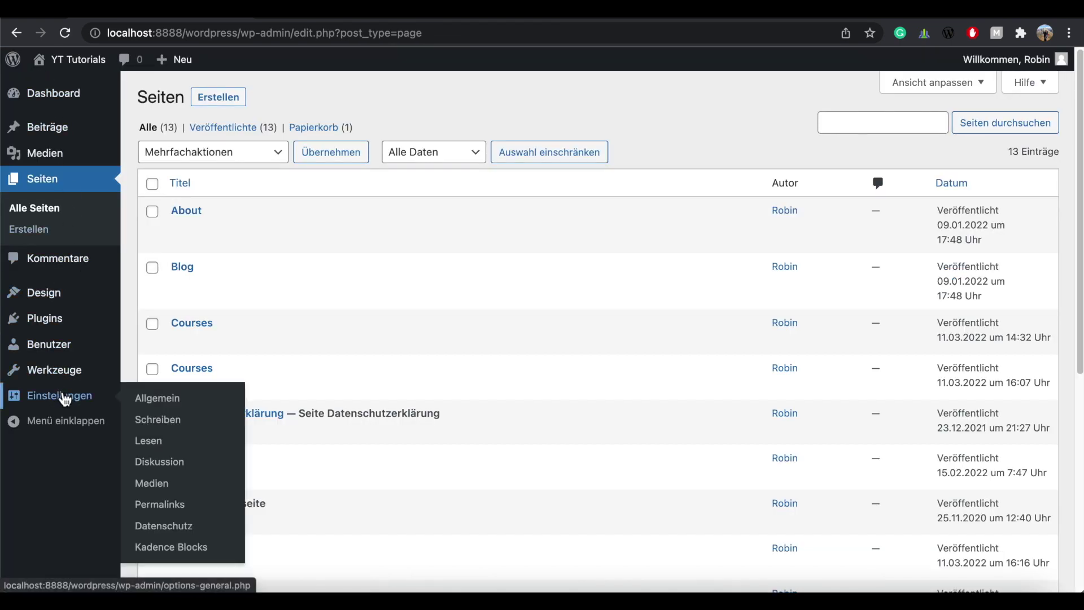
left_click(148, 444)
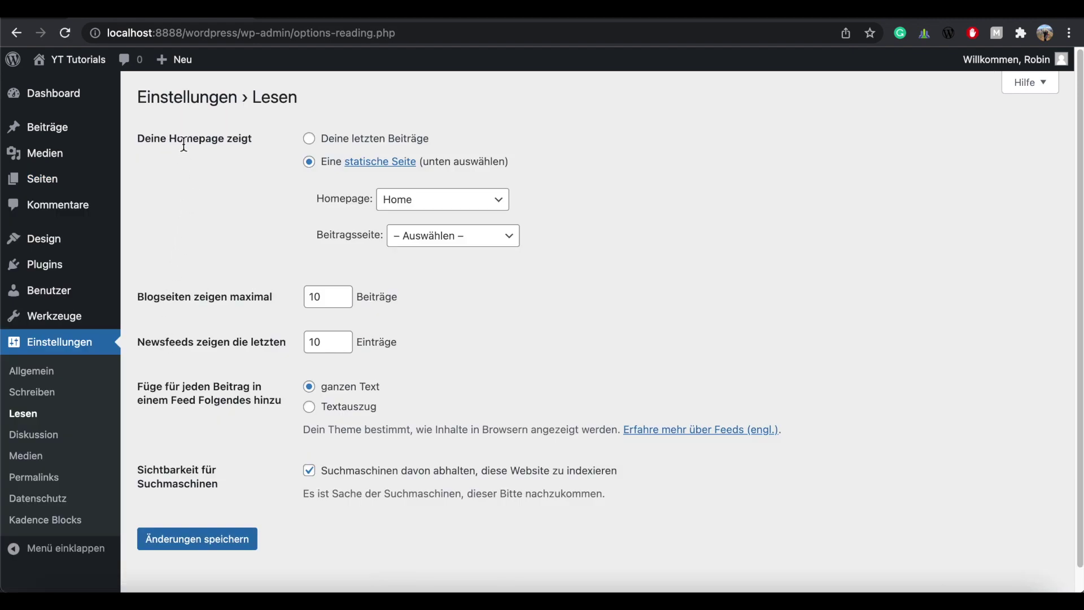
left_click(310, 140)
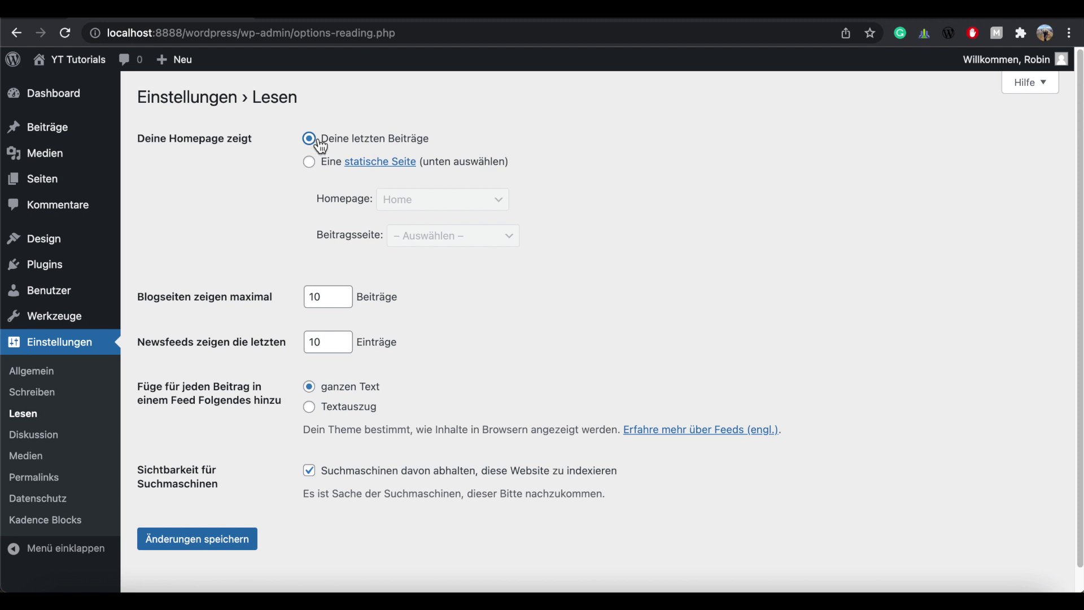
left_click(311, 163)
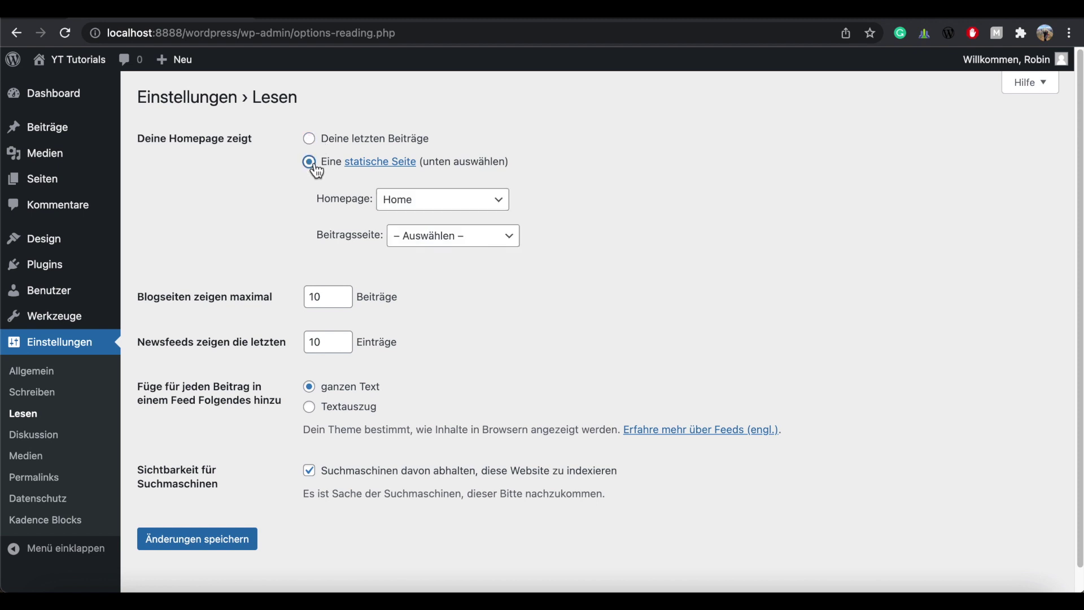
left_click(505, 207)
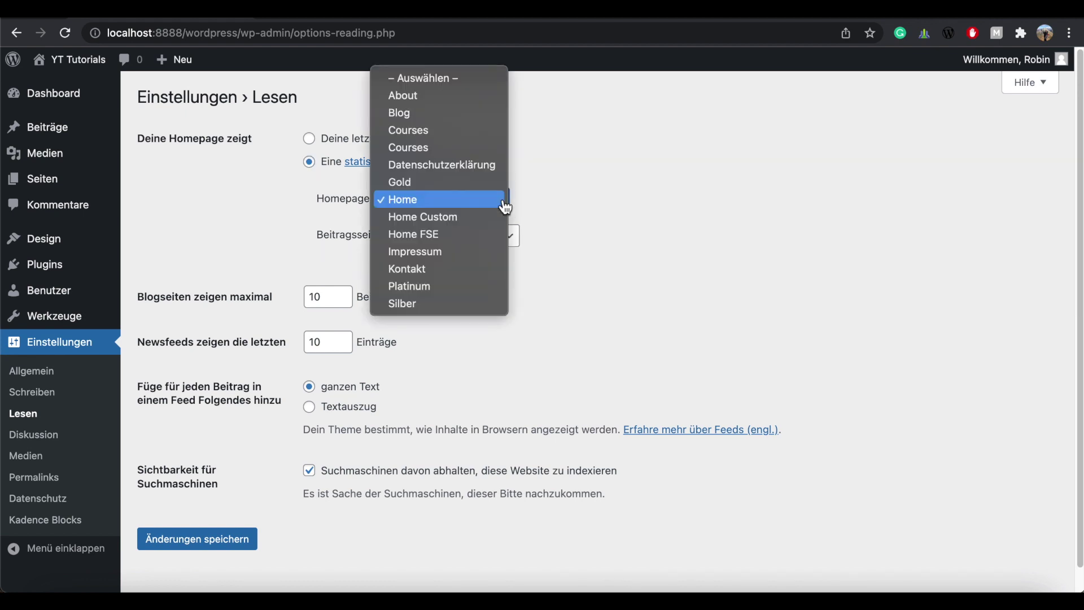
left_click(462, 218)
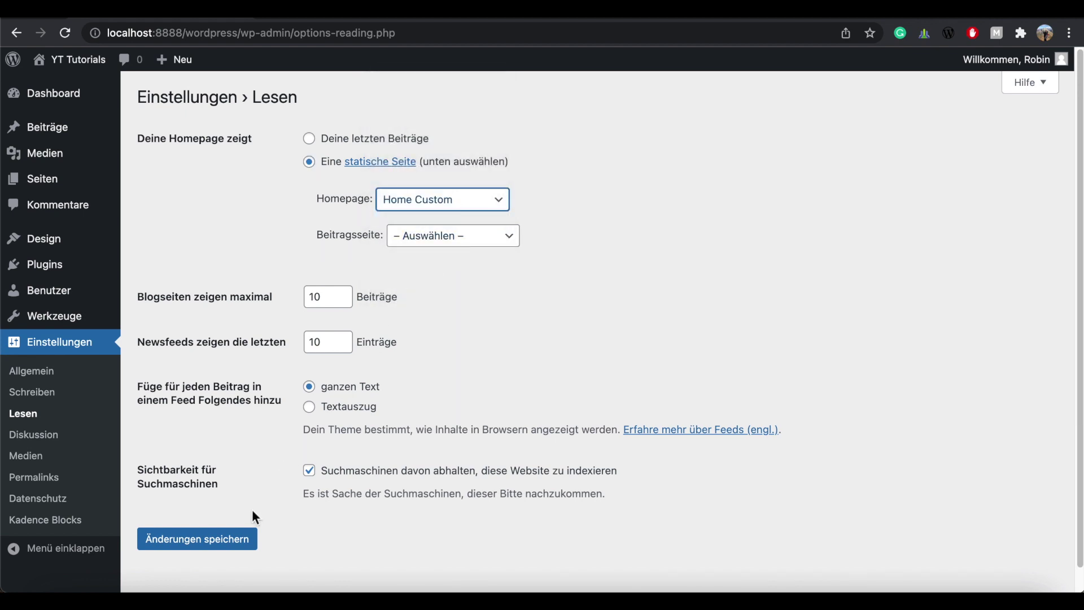
left_click(236, 543)
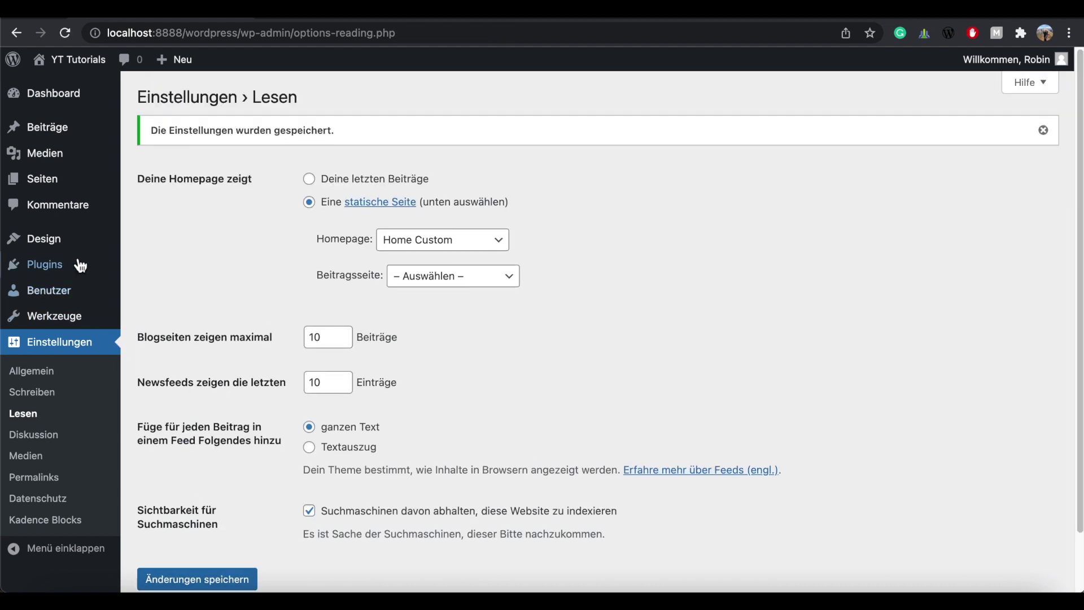
mouse_move(20, 181)
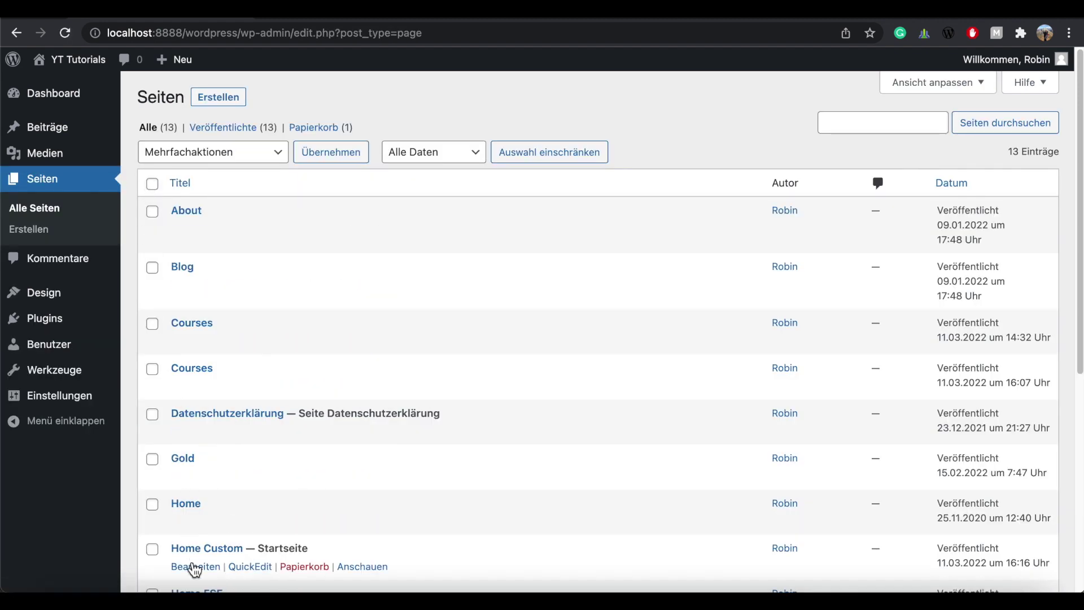
left_click(201, 570)
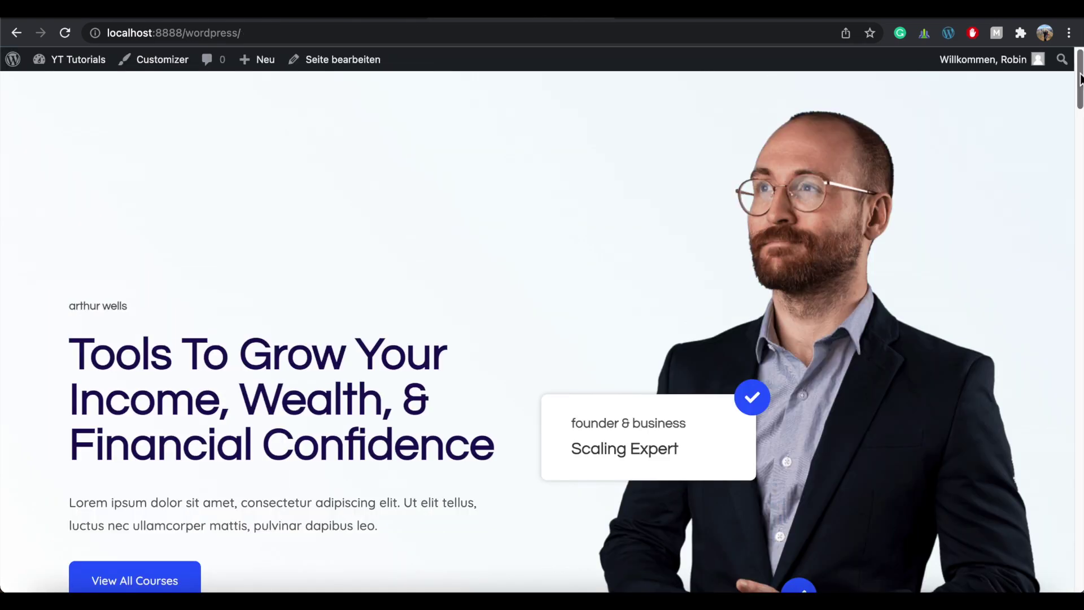
Examine how the reference site's hero section arranges its background, text column with button, and portrait with info cards.
scroll(542, 333, "down", 3)
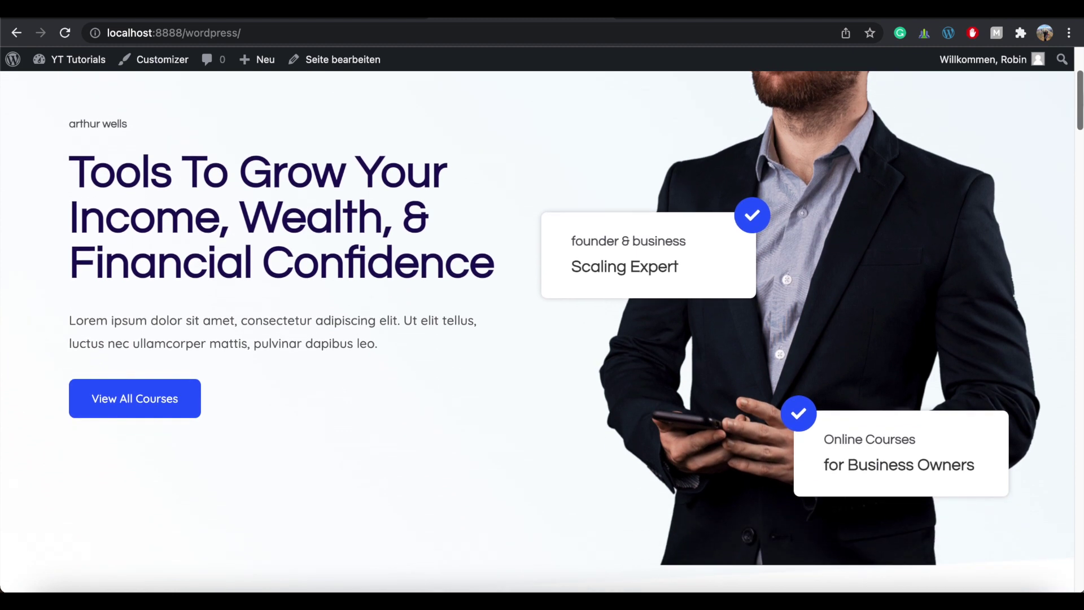
scroll(1080, 90, "up", 3)
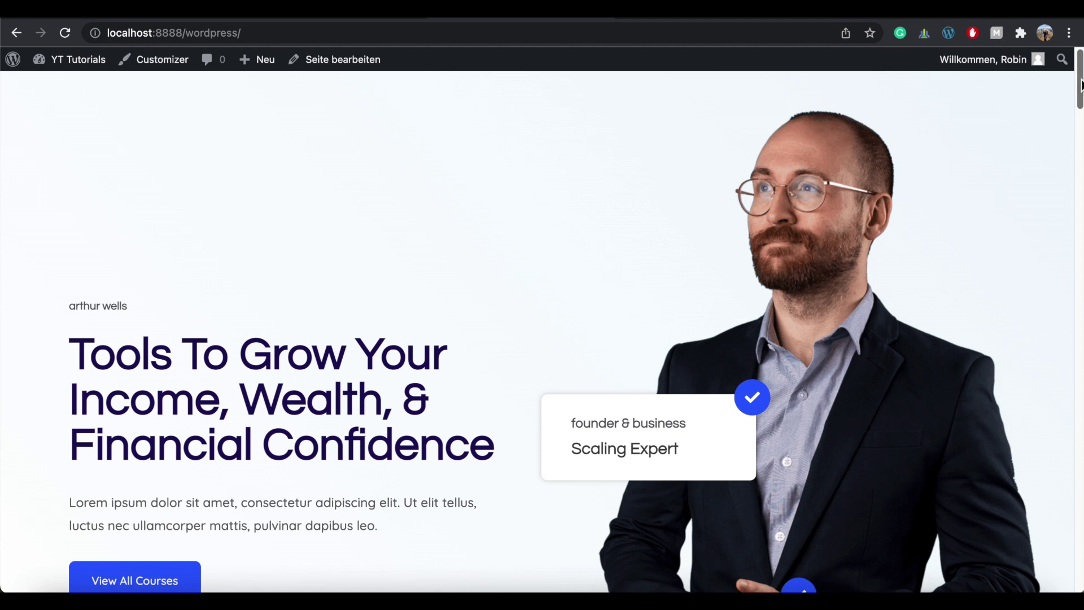
scroll(1081, 84, "down", 4)
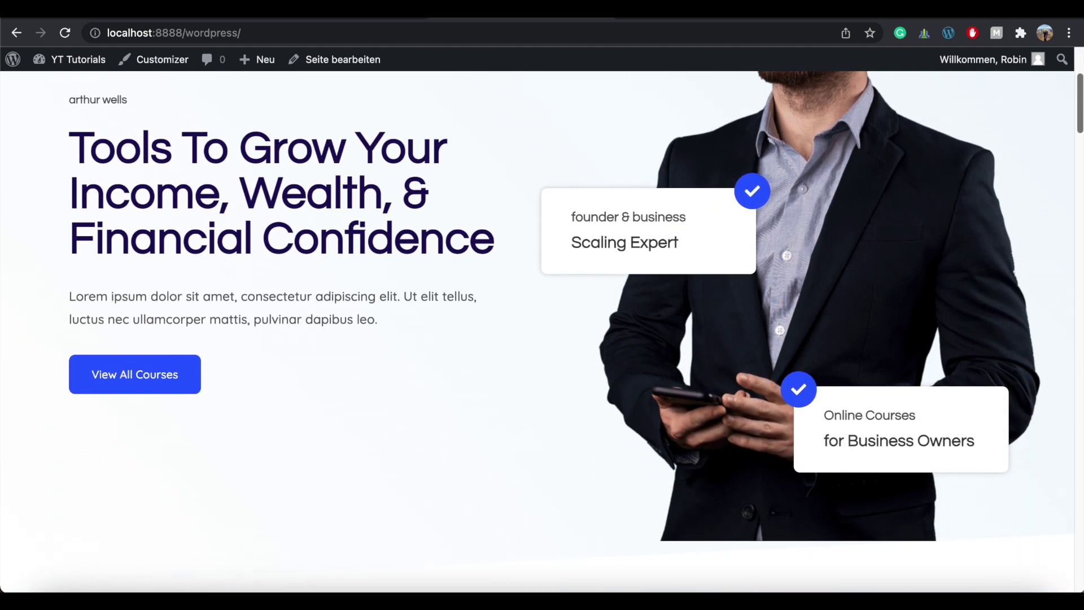
scroll(543, 327, "up", 2)
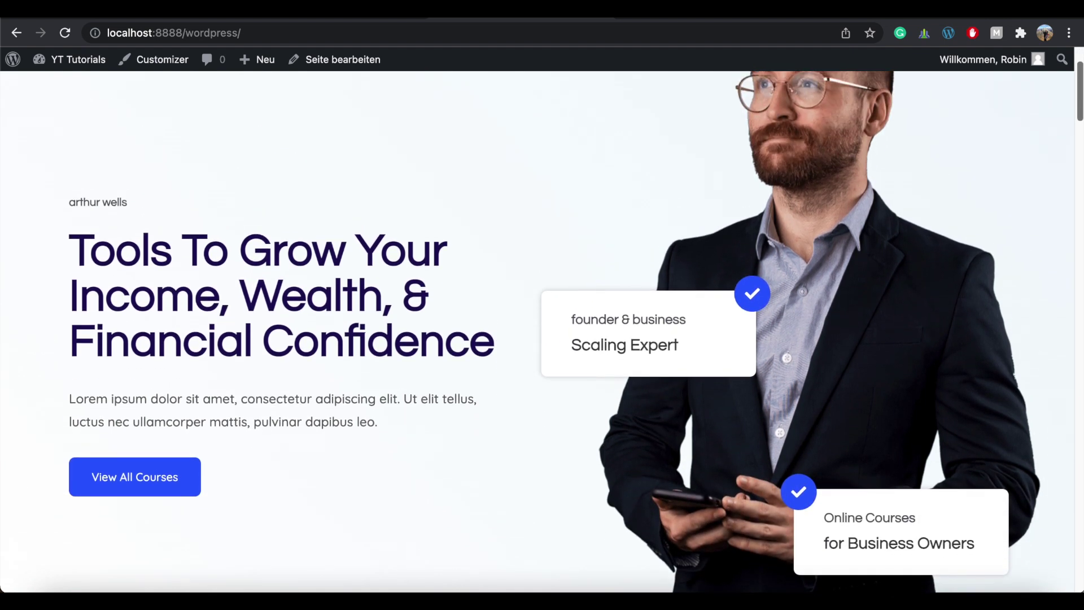
scroll(1018, 105, "up", 2)
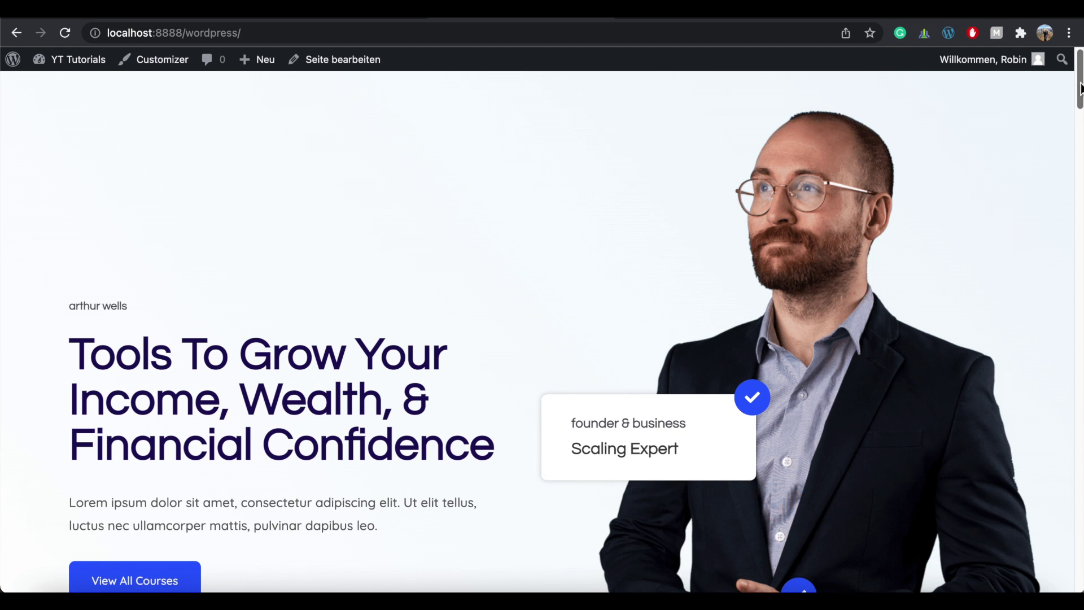
scroll(744, 249, "down", 2)
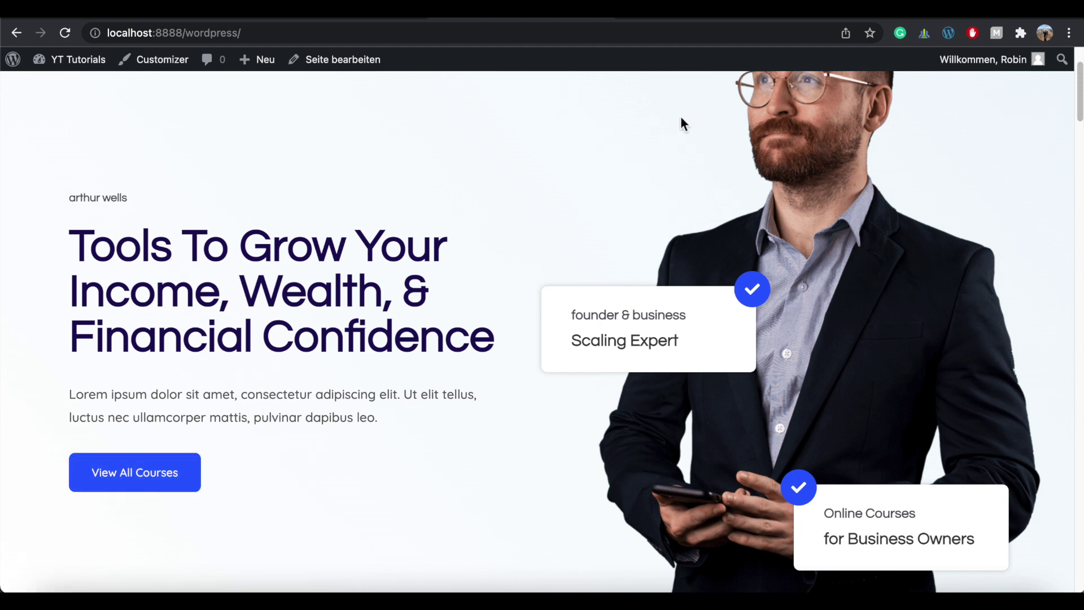
scroll(1079, 97, "up", 1)
scroll(1080, 97, "up", 1)
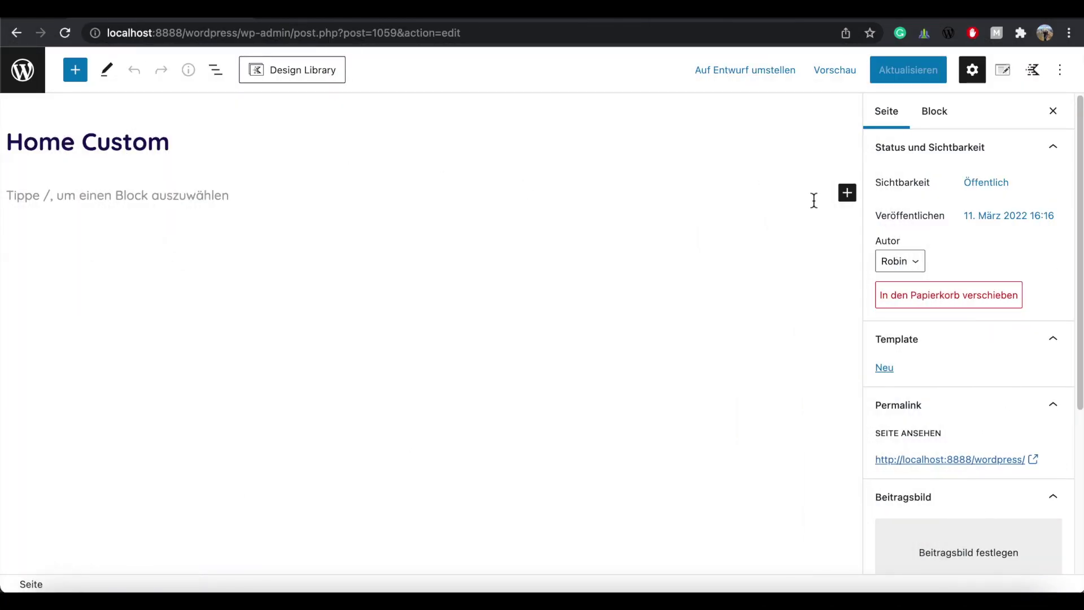
Insert a Kadence Row Layout block with one column into the empty Home Custom page.
left_click(847, 197)
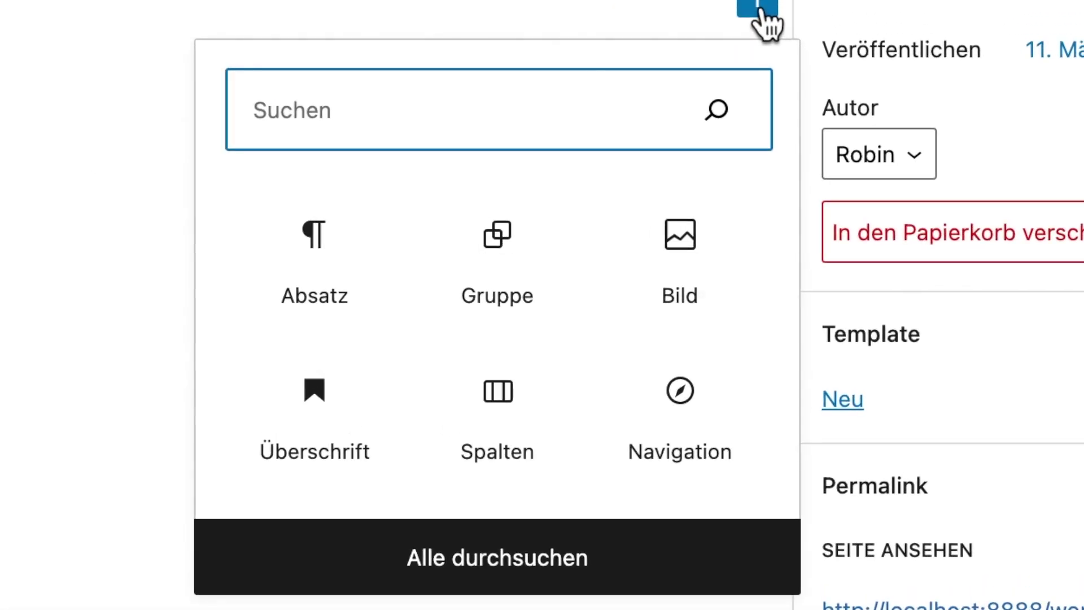
type("Row")
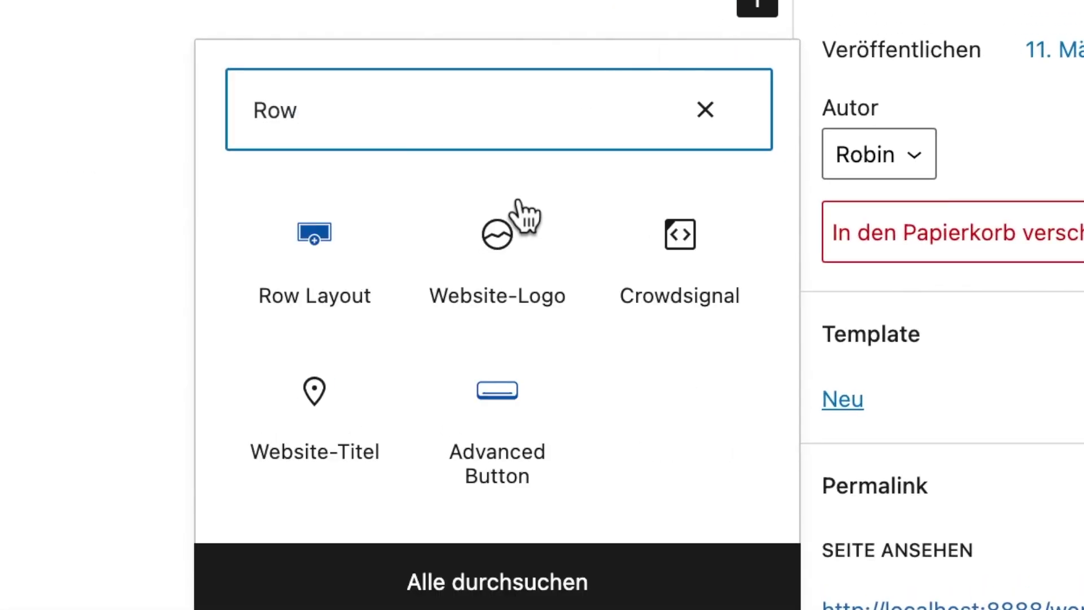
left_click(333, 254)
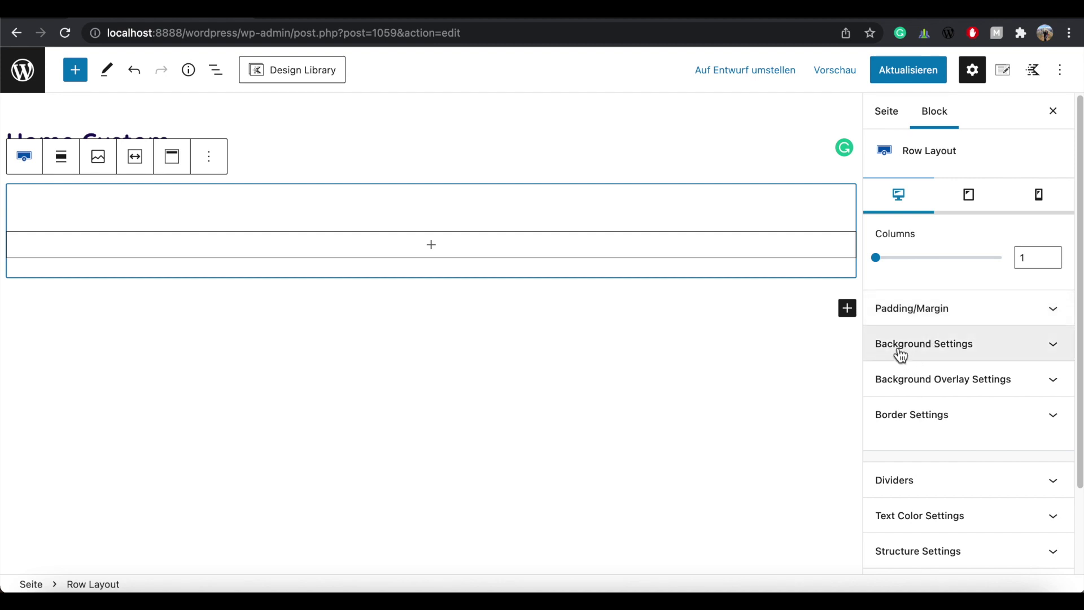
Set the row's background color to the very light blue swatch from the theme palette.
left_click(1052, 356)
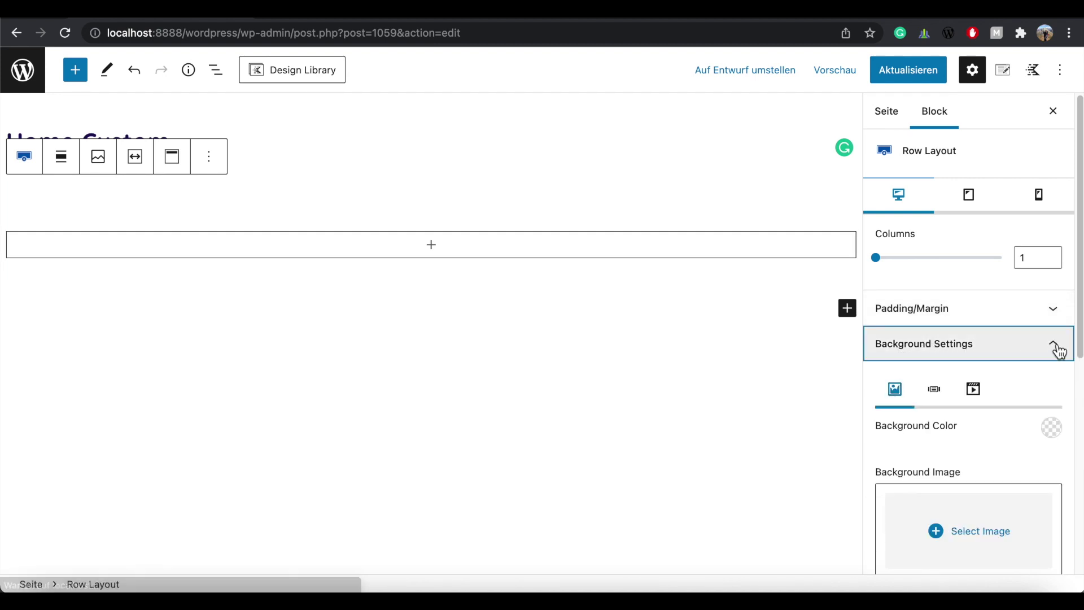
left_click(1056, 436)
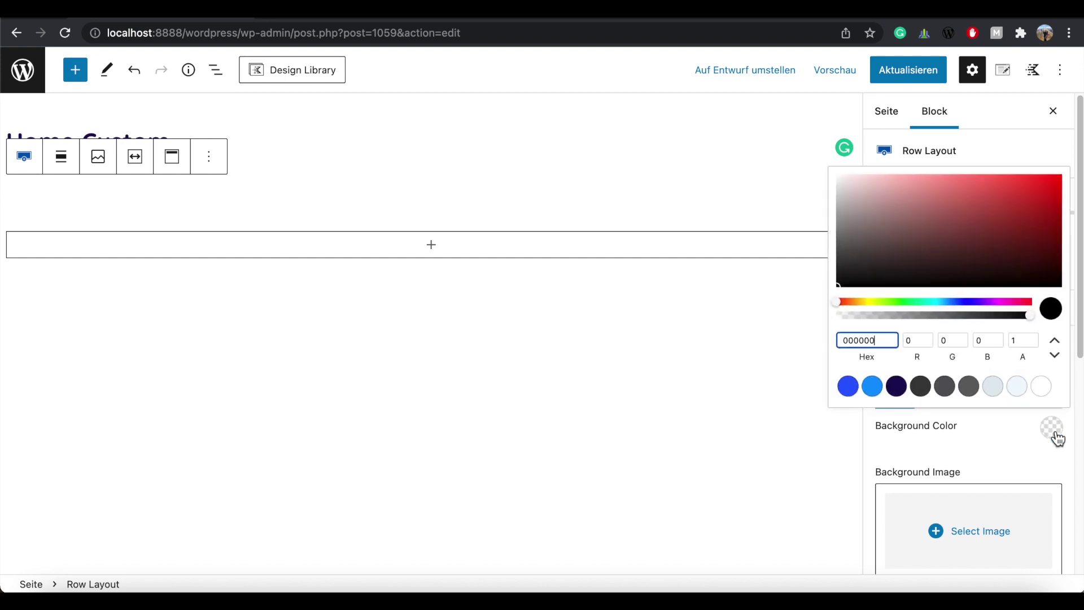
left_click(1017, 387)
left_click(1021, 421)
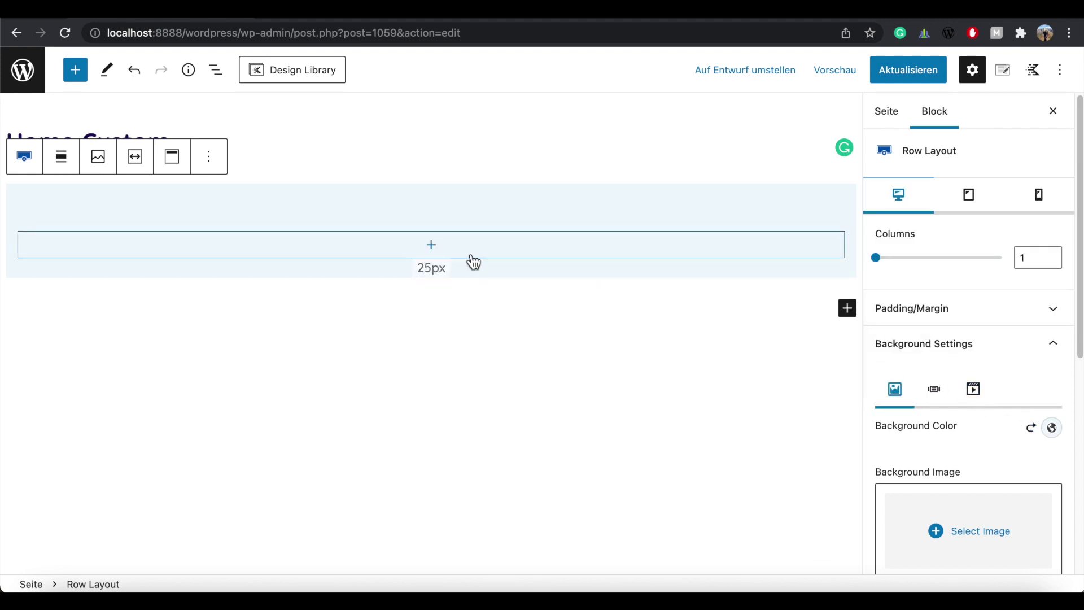
Nest a second Row Layout inside the light blue row and give it two equal 50% columns.
left_click(432, 246)
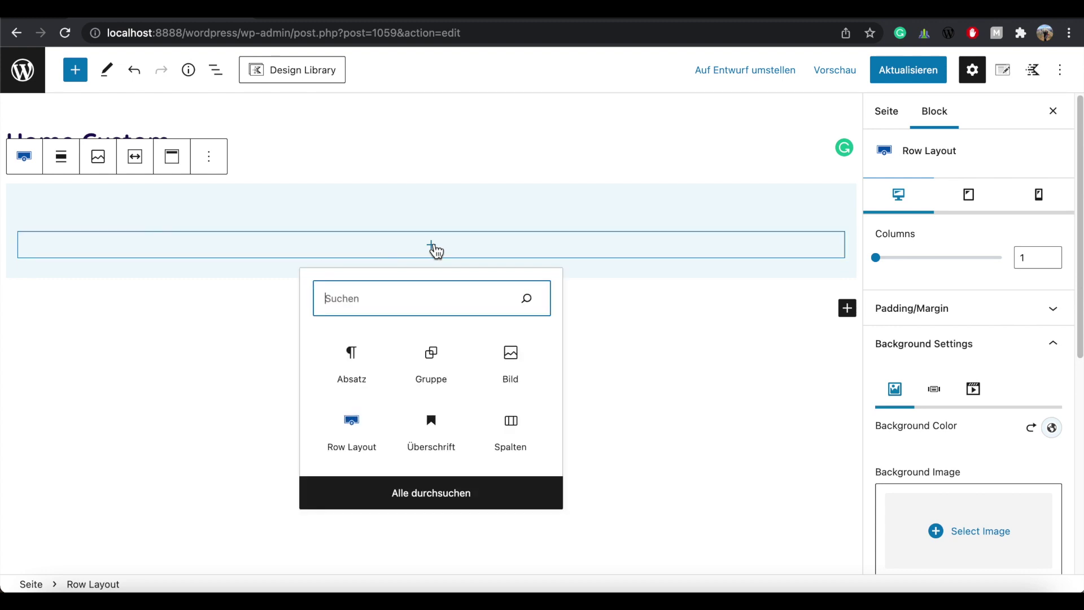
left_click(355, 427)
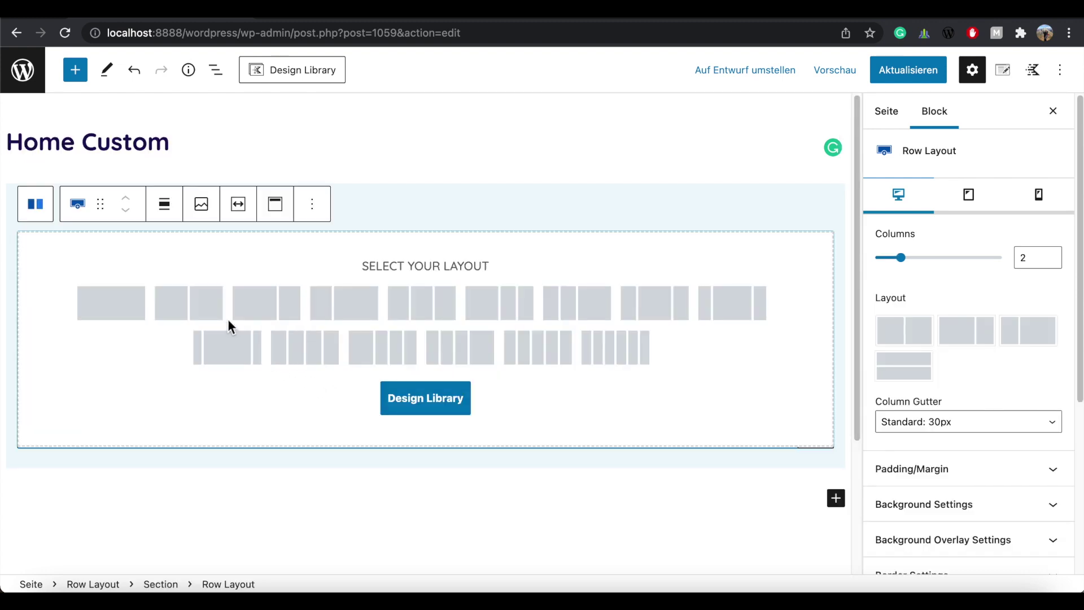
left_click(198, 305)
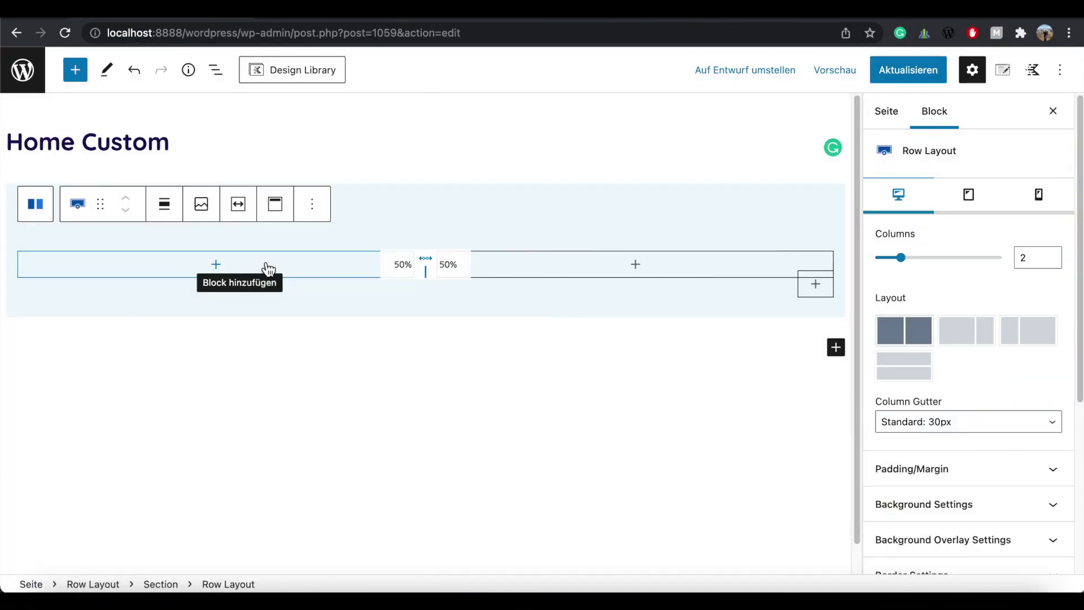
Add an Advanced Text block to the left column of the nested two-column row.
left_click(219, 267)
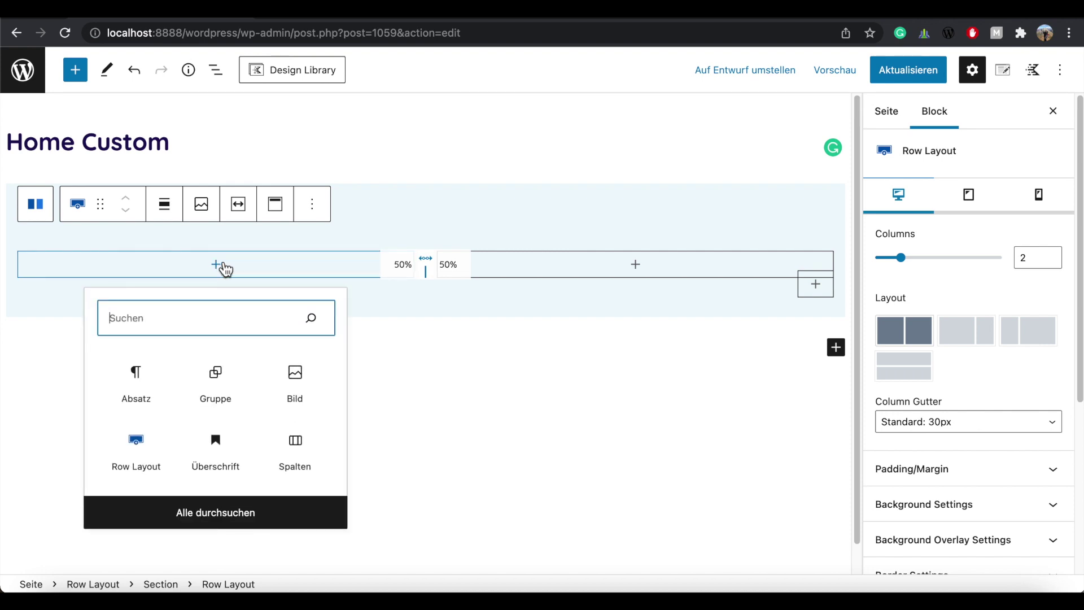
type("advanc")
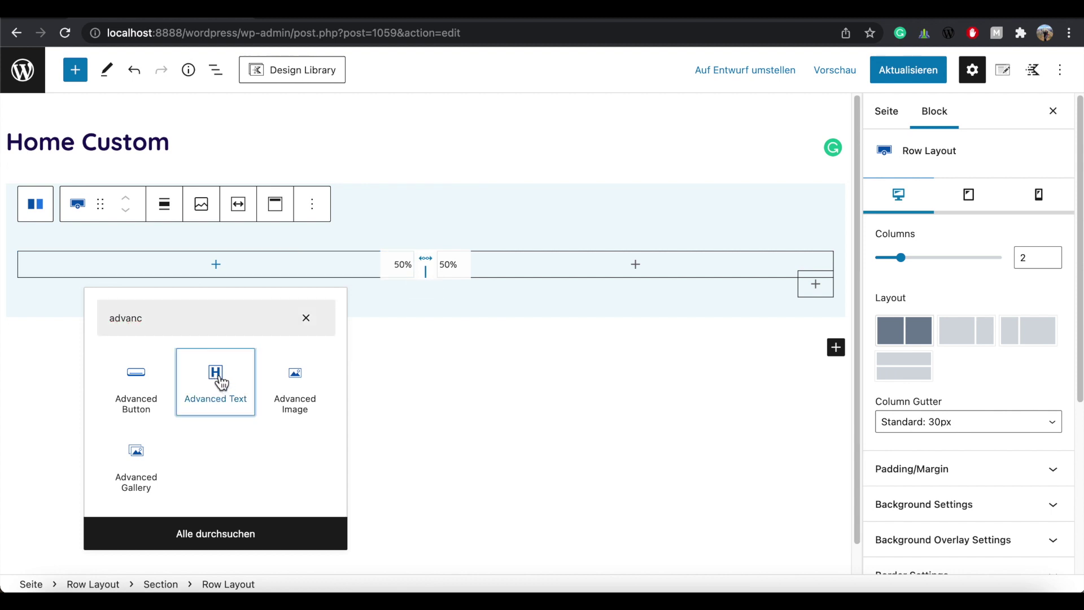
left_click(221, 383)
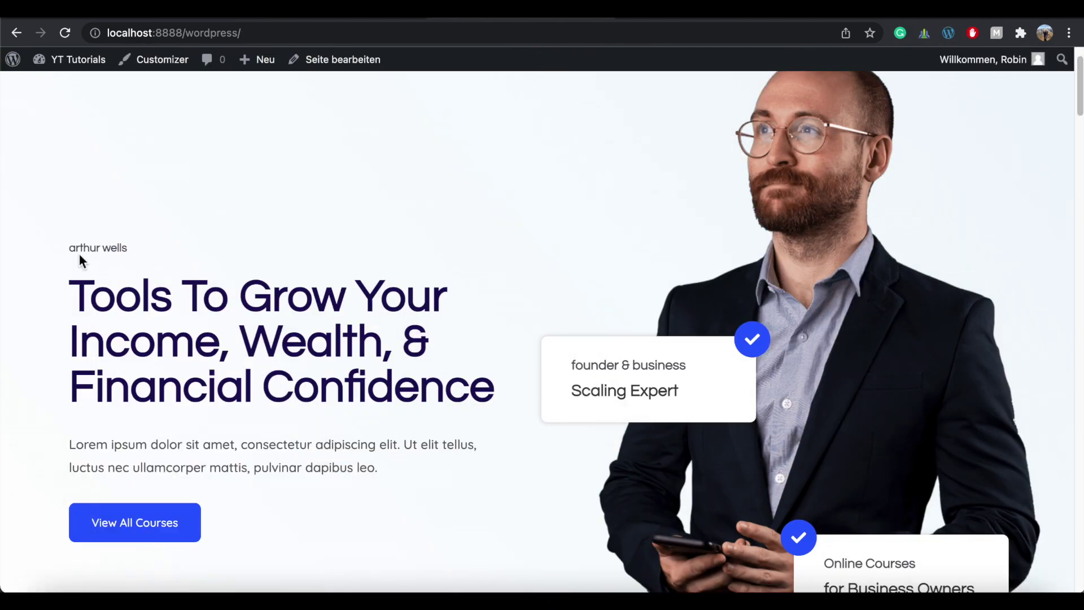
Fill the left column's text block with the small name line from the reference hero and set it to Heading 6.
left_click_drag(68, 252, 95, 259)
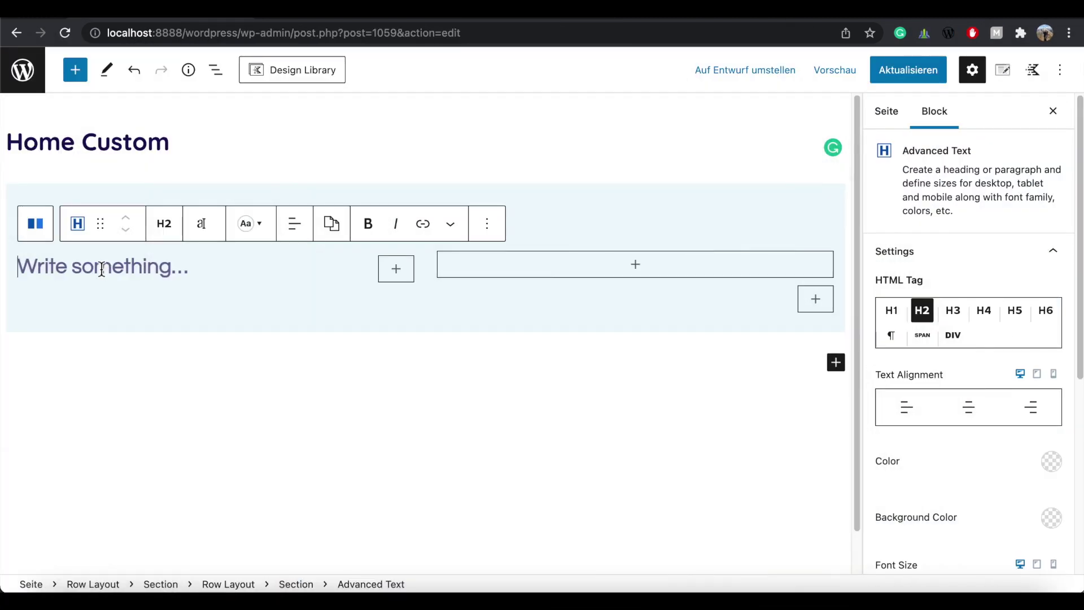
type("arthur wells")
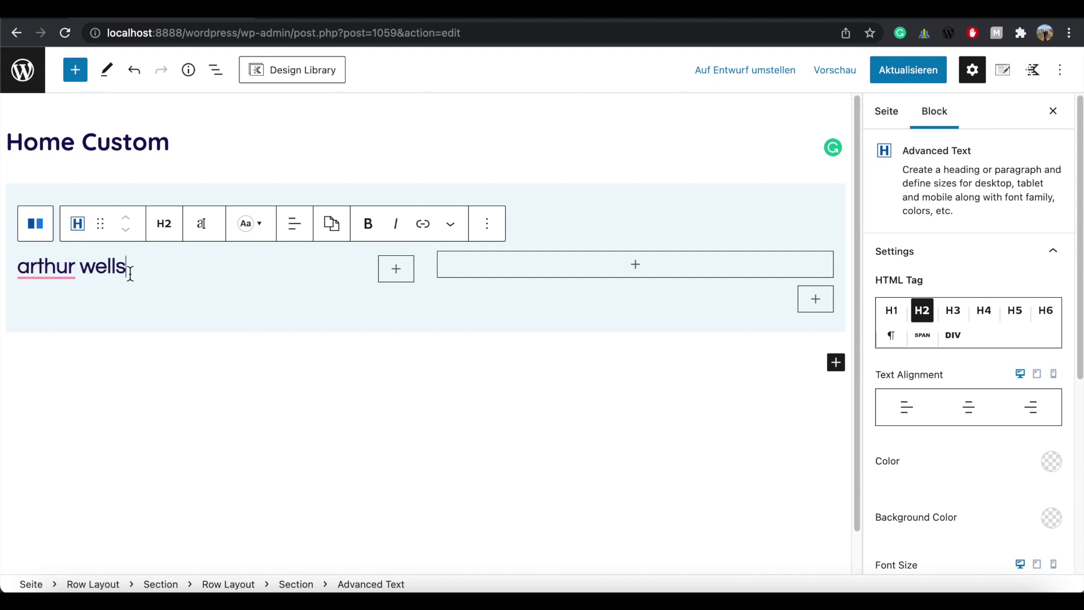
left_click(173, 235)
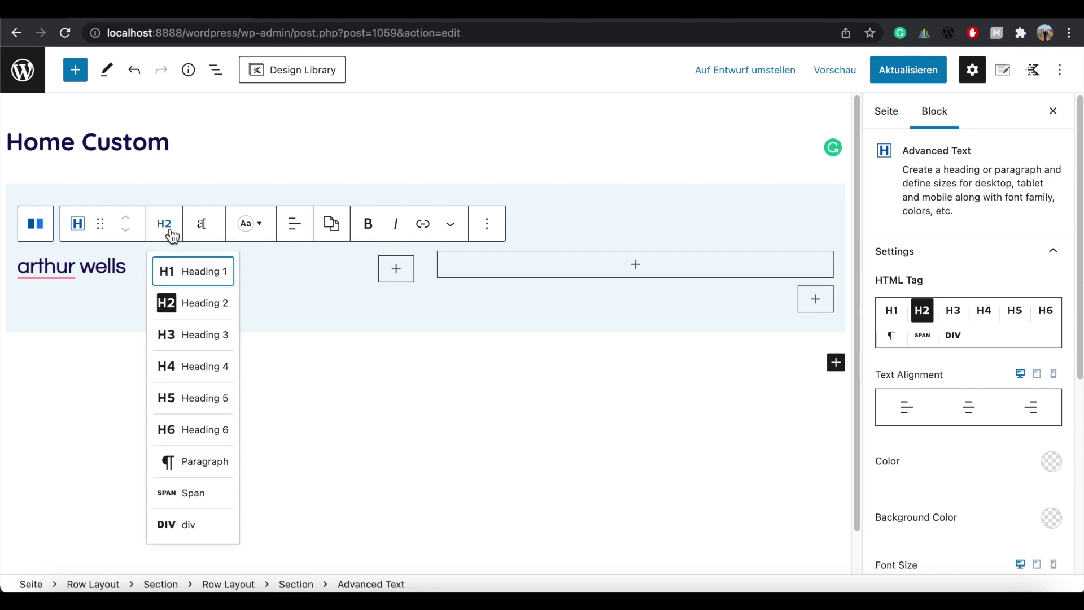
left_click(175, 430)
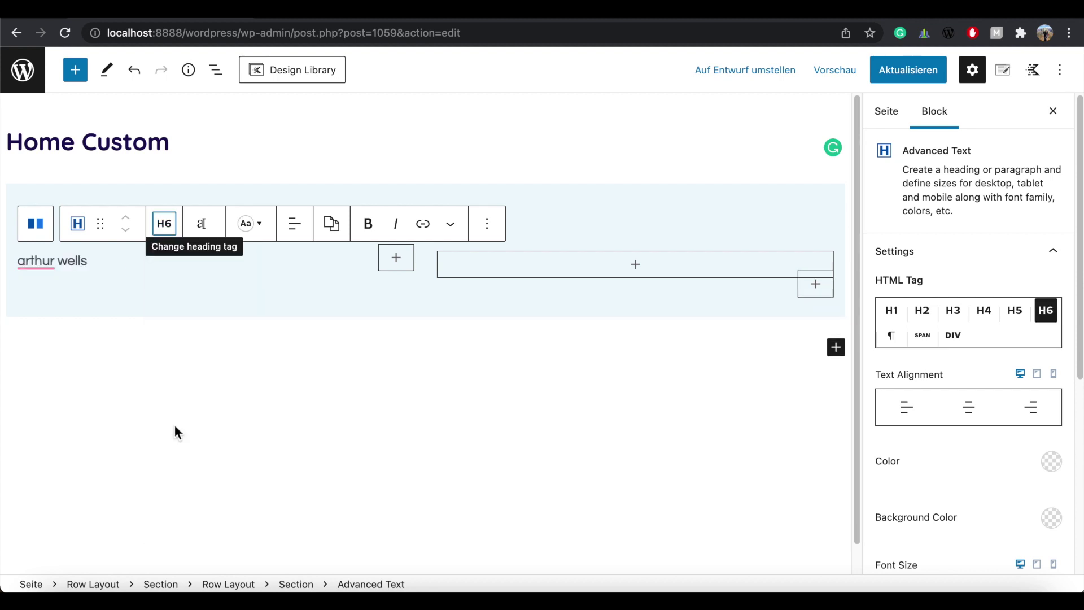
Add a second Advanced Text block directly below the name line in the left column.
left_click(113, 257)
key("Return")
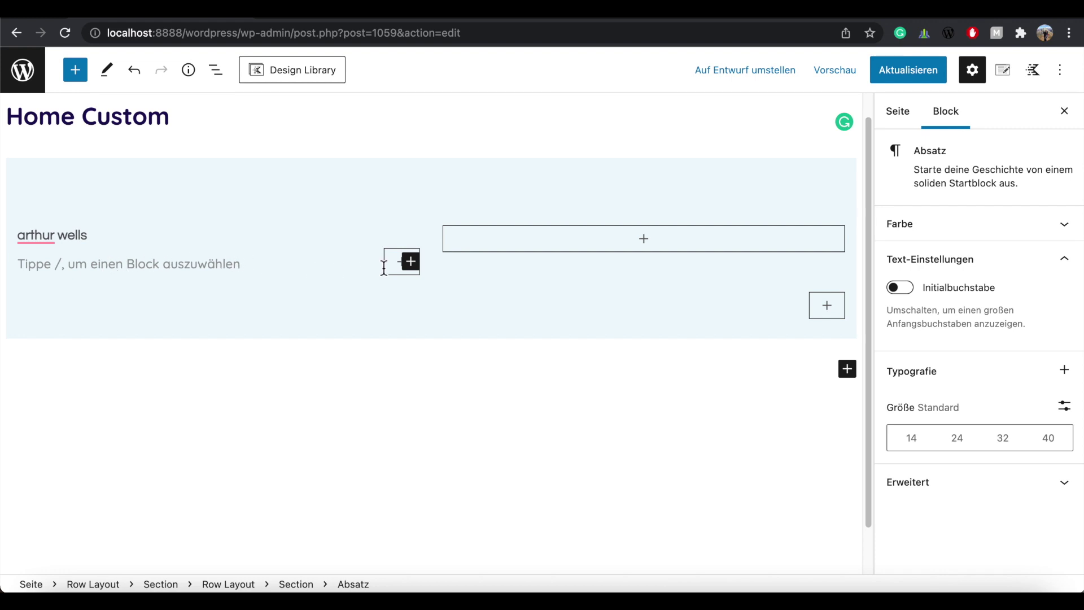
left_click(414, 272)
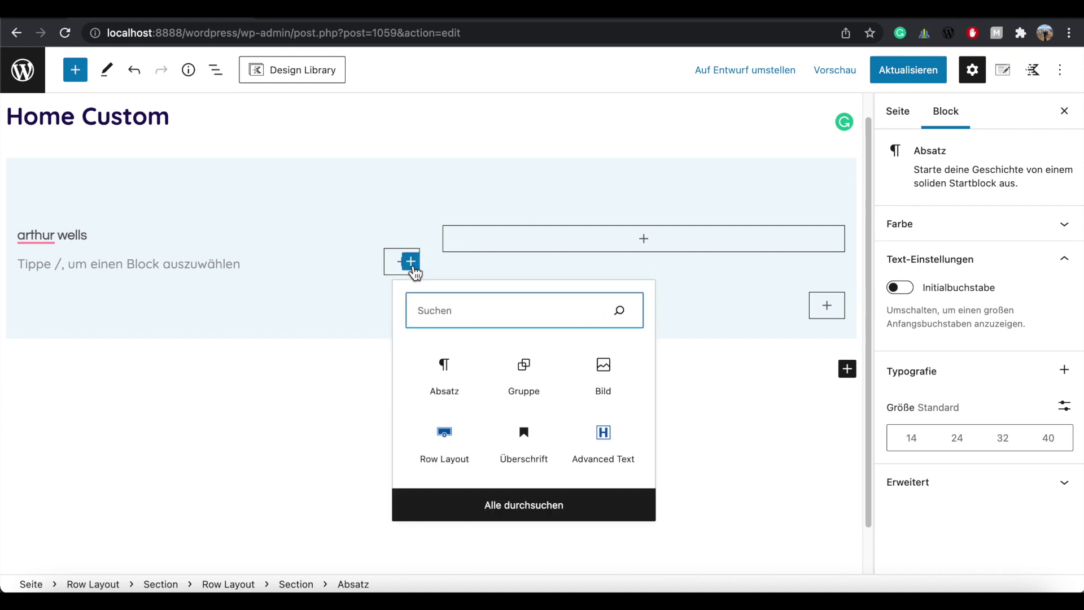
type("advanced")
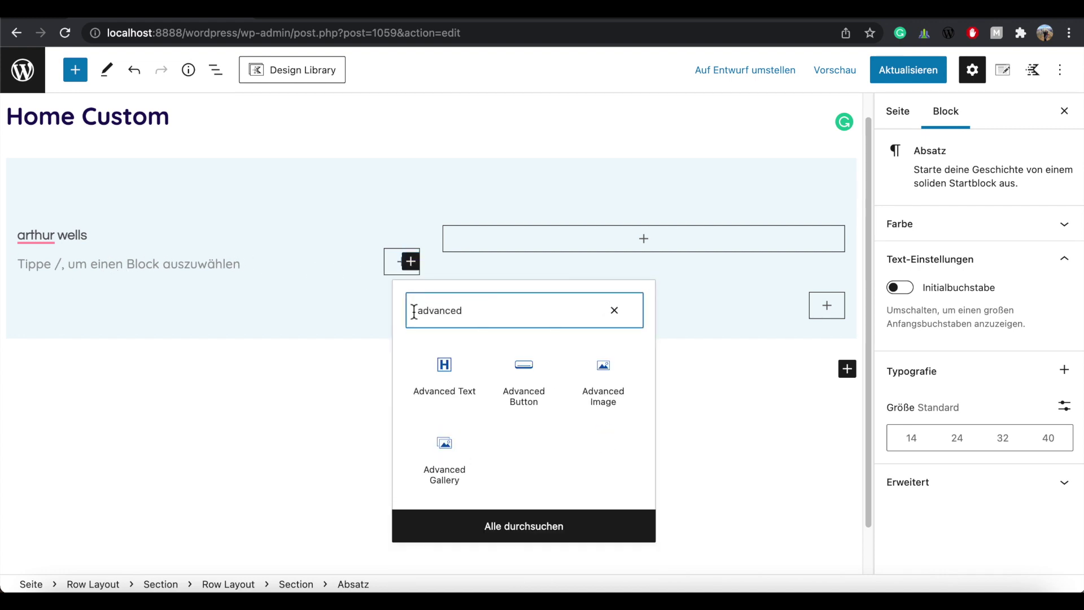
left_click(445, 365)
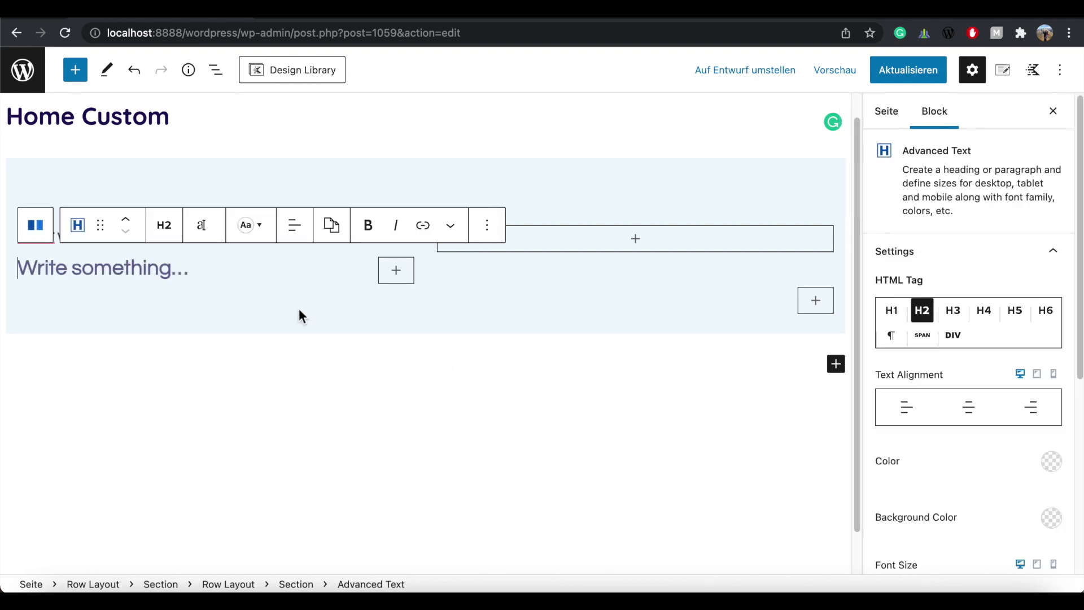
Make the new text block a Heading 1 reading "Tools To Grow Your Income, Wealth, & Financial Confidence".
left_click(164, 226)
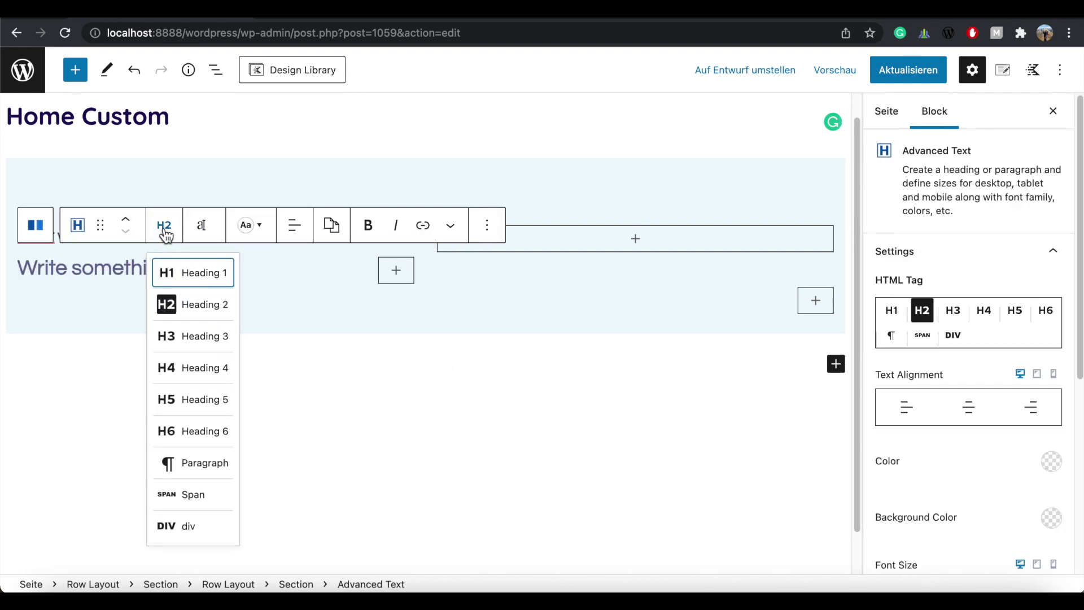
left_click(182, 275)
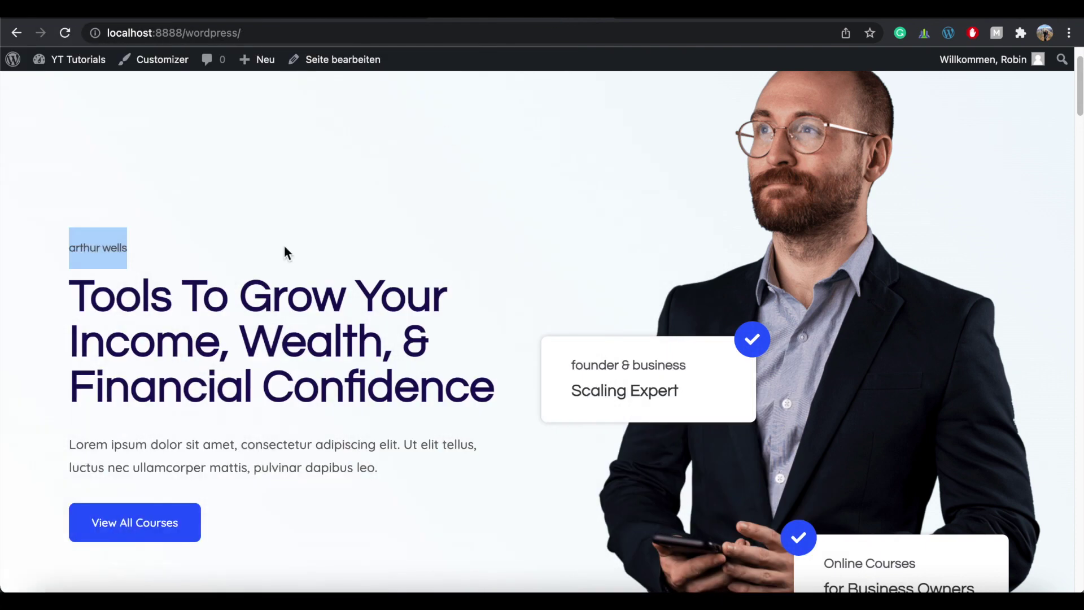
left_click_drag(78, 284, 498, 402)
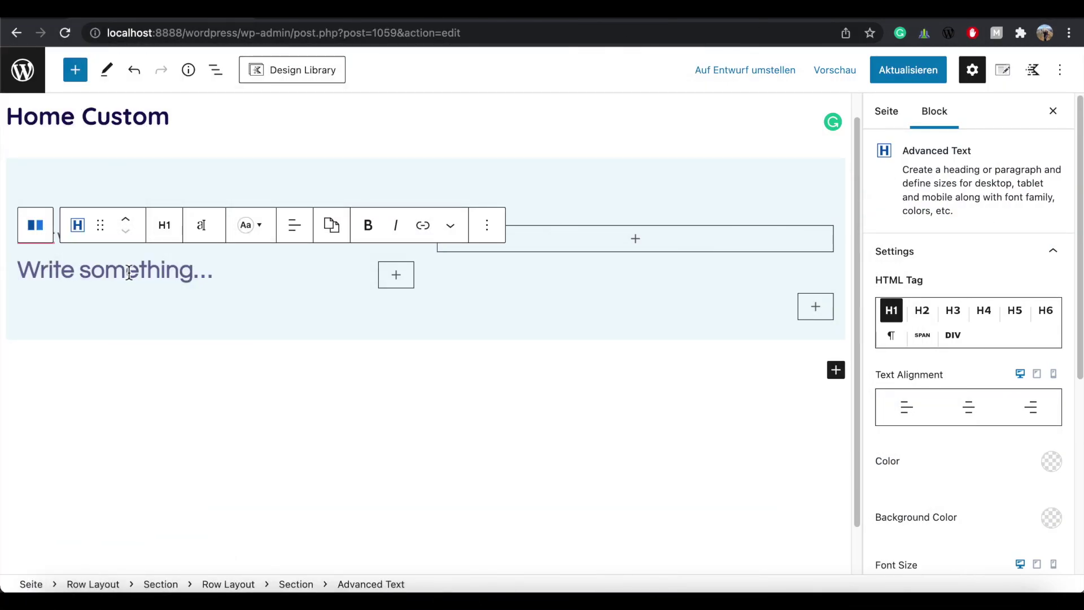
type("Tools To Grow Your Income, Wealth, & Financial Confidence")
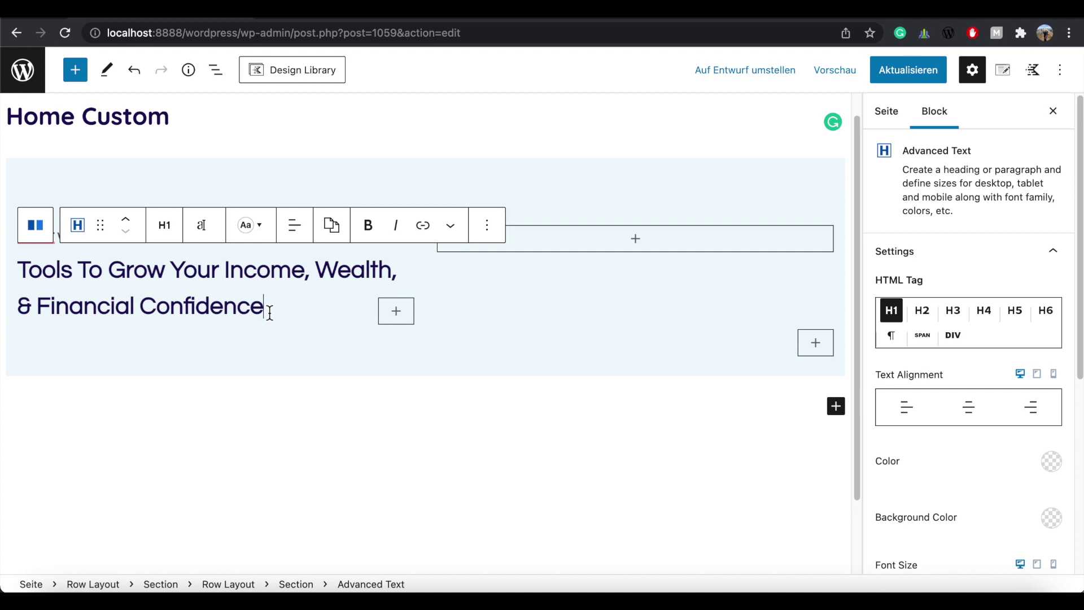
Set the headline's desktop font size to 60 px in its typography settings.
left_click(206, 234)
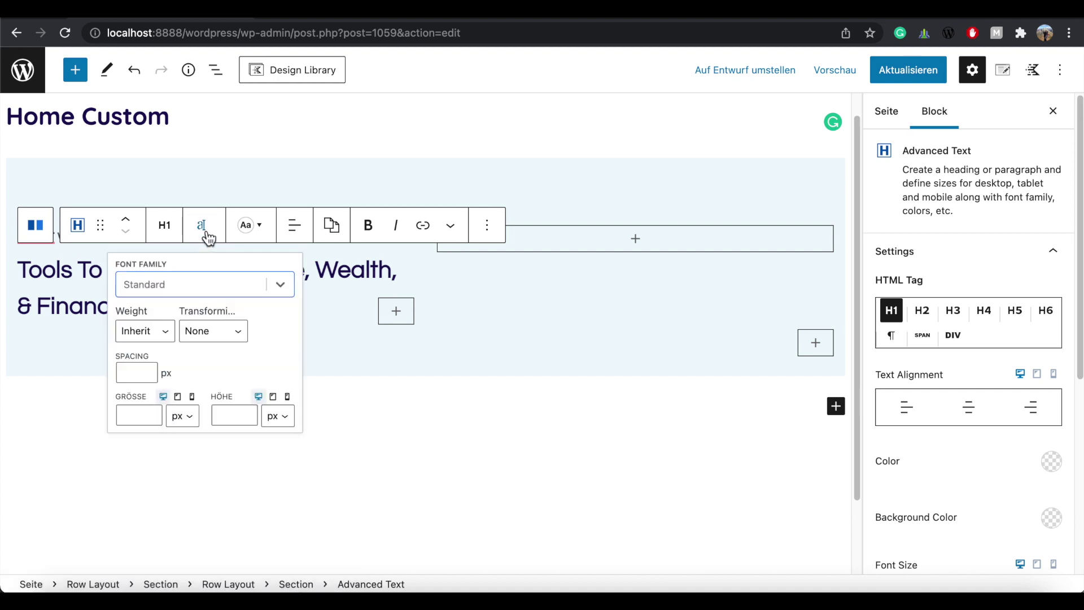
left_click(134, 412)
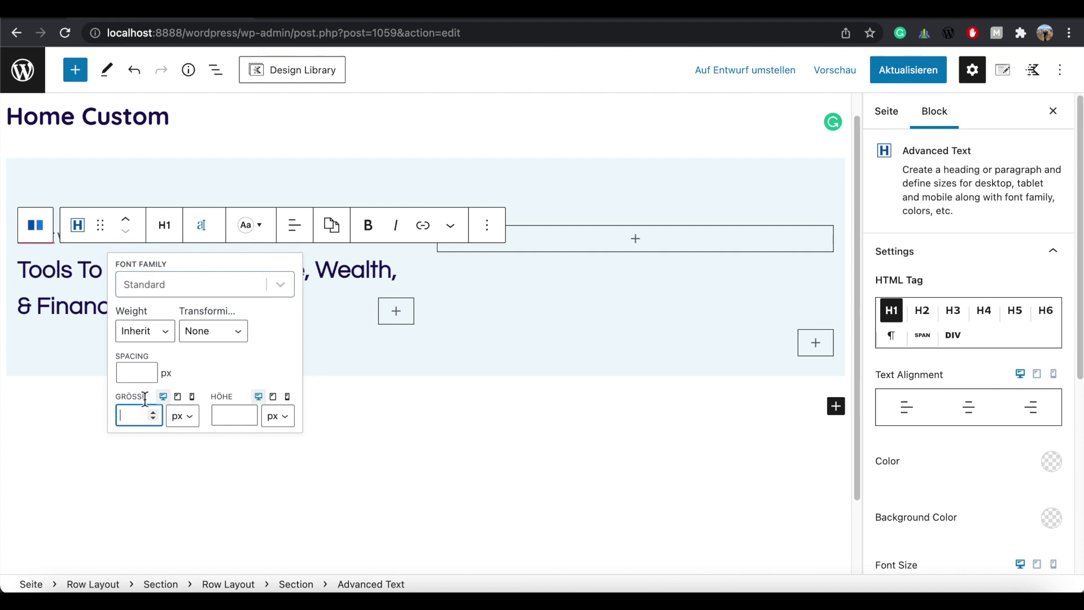
type("80")
left_click(348, 405)
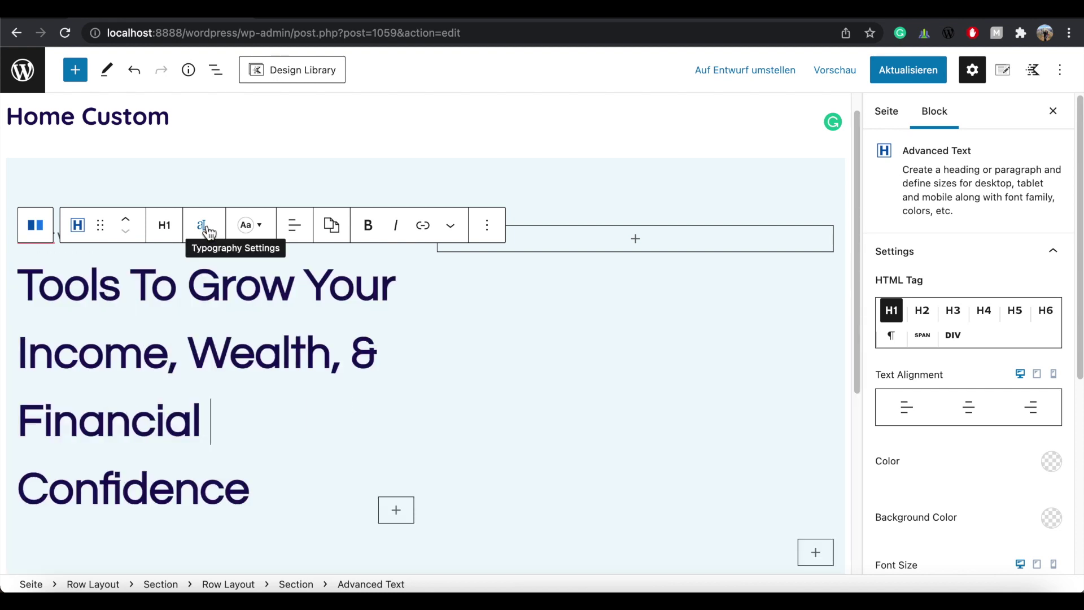
Set the headline's desktop line height to 1 em in its typography settings.
left_click(211, 236)
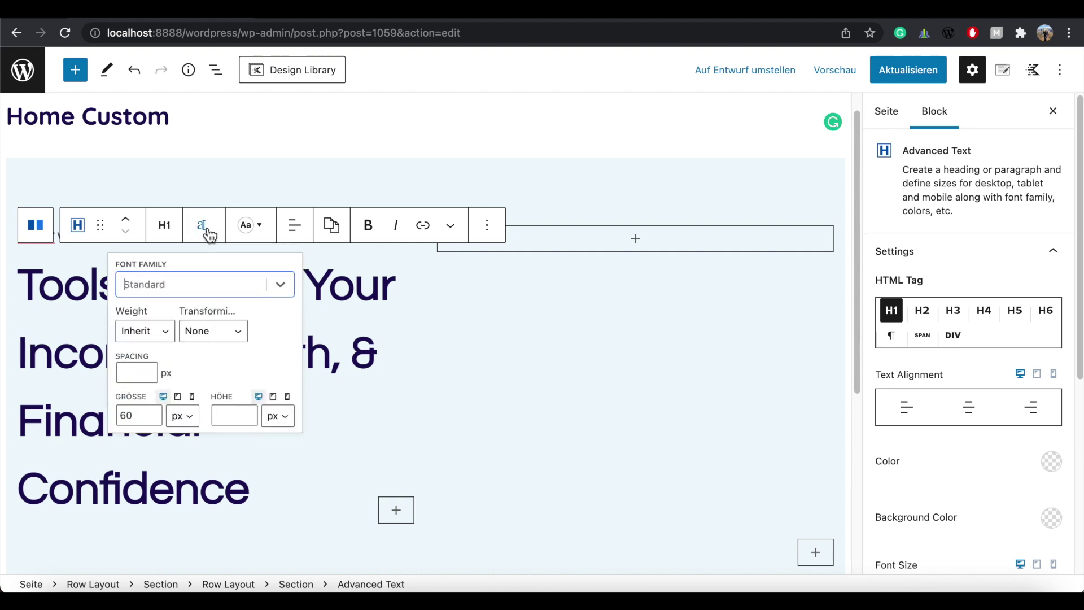
left_click(233, 415)
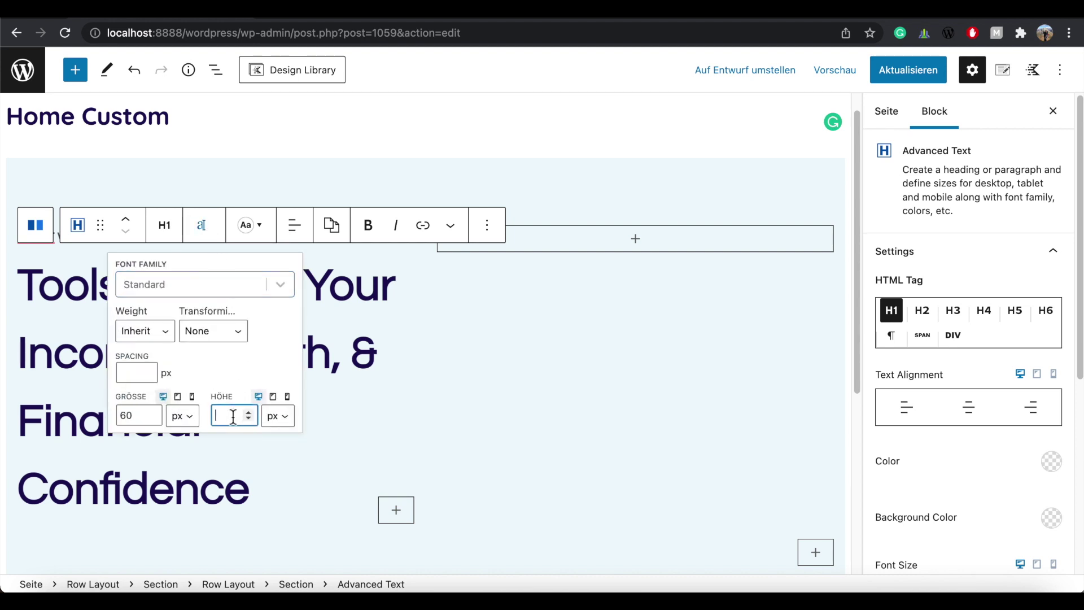
type("1")
left_click(287, 427)
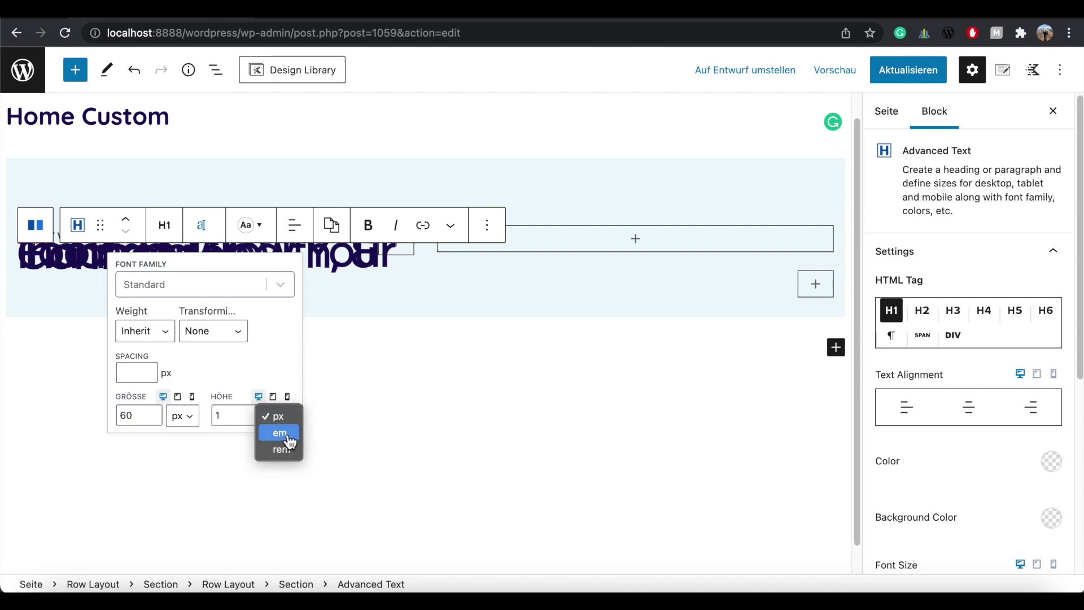
left_click(280, 433)
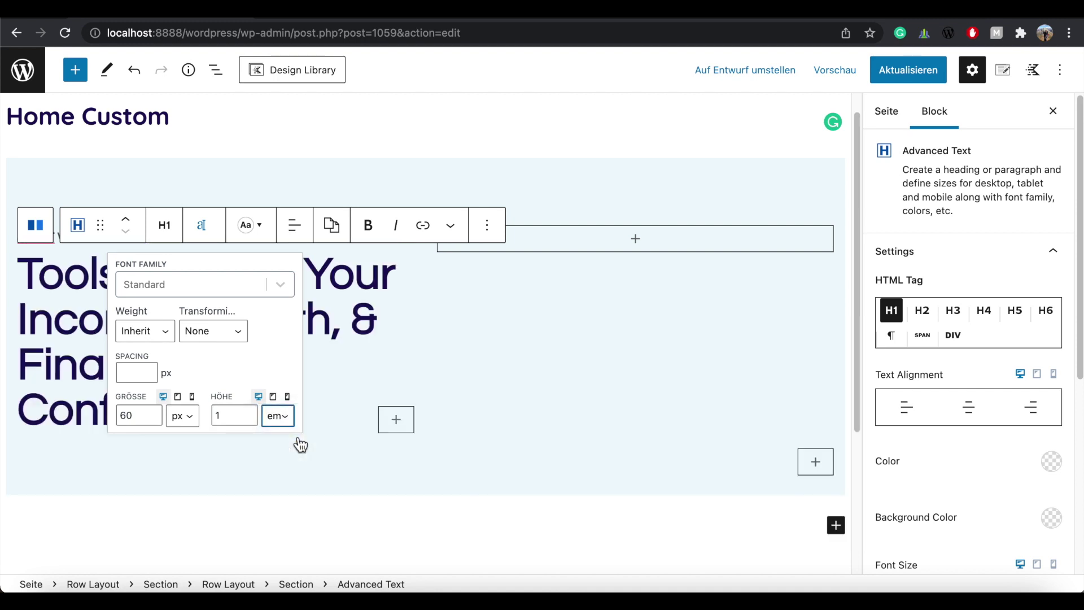
left_click(339, 427)
left_click(340, 426)
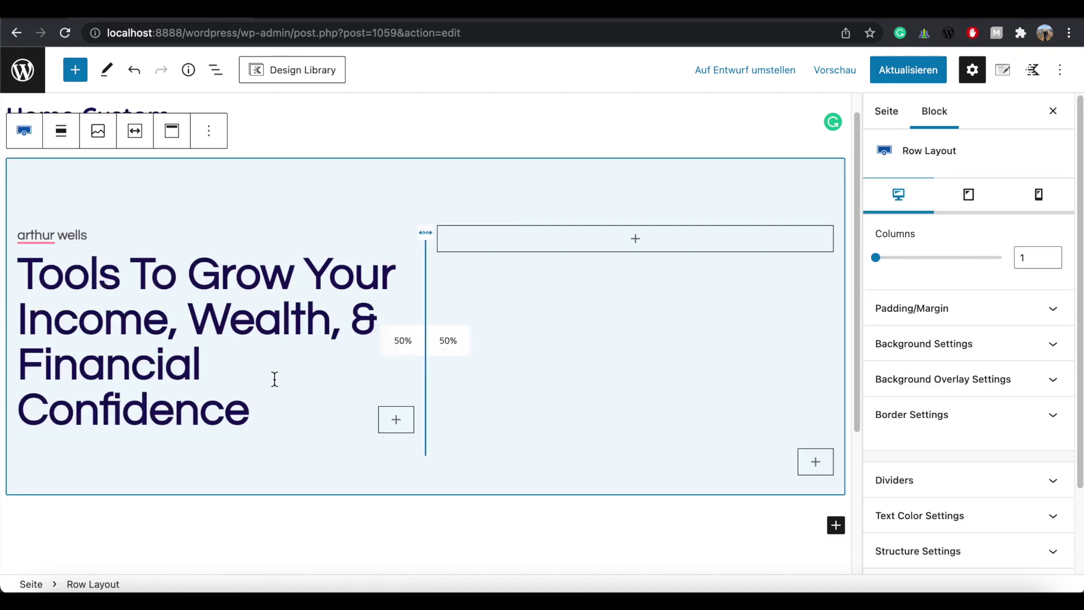
Add a third Advanced Text block below the headline in the left column.
left_click(285, 410)
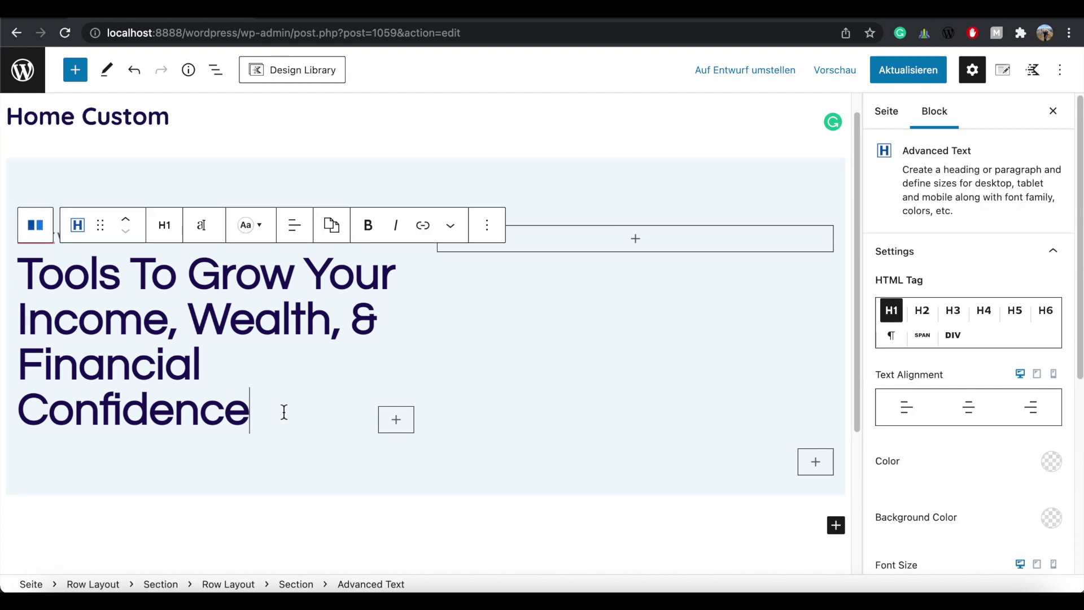
key("Return")
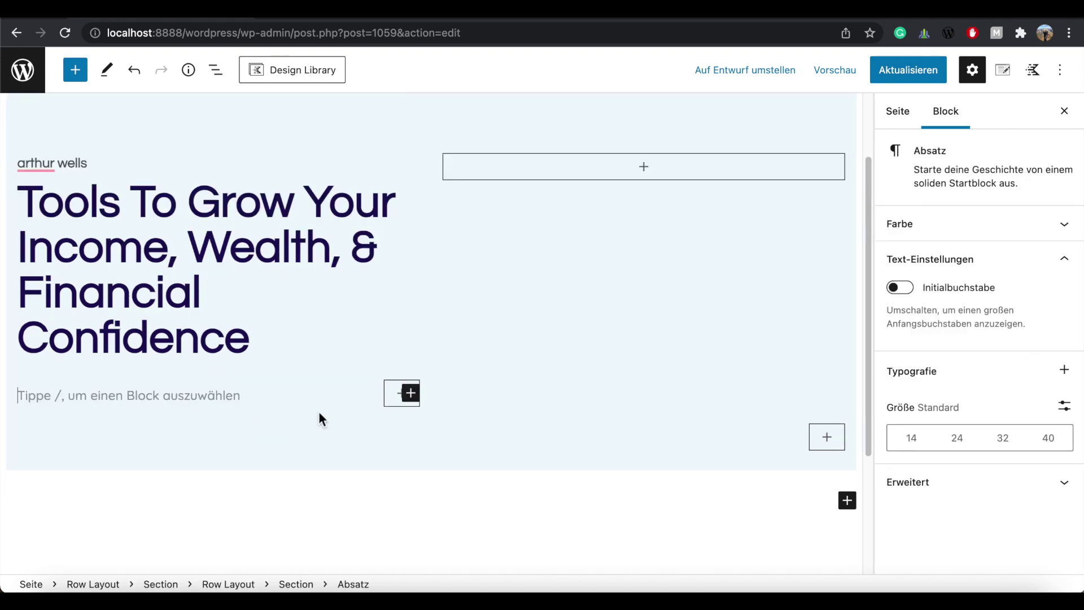
left_click(409, 394)
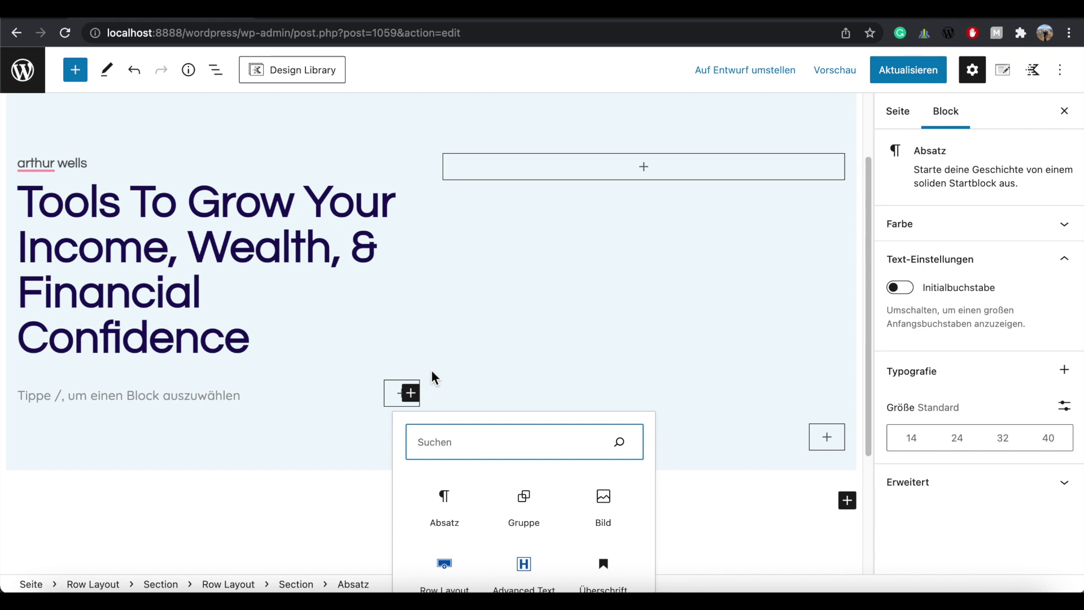
type("advanced")
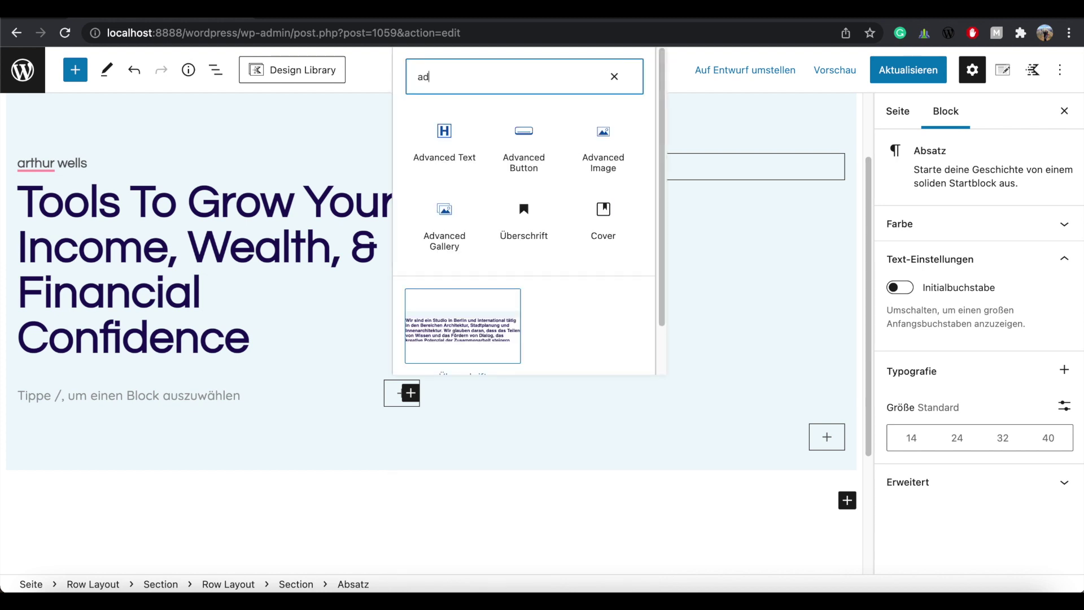
left_click(446, 204)
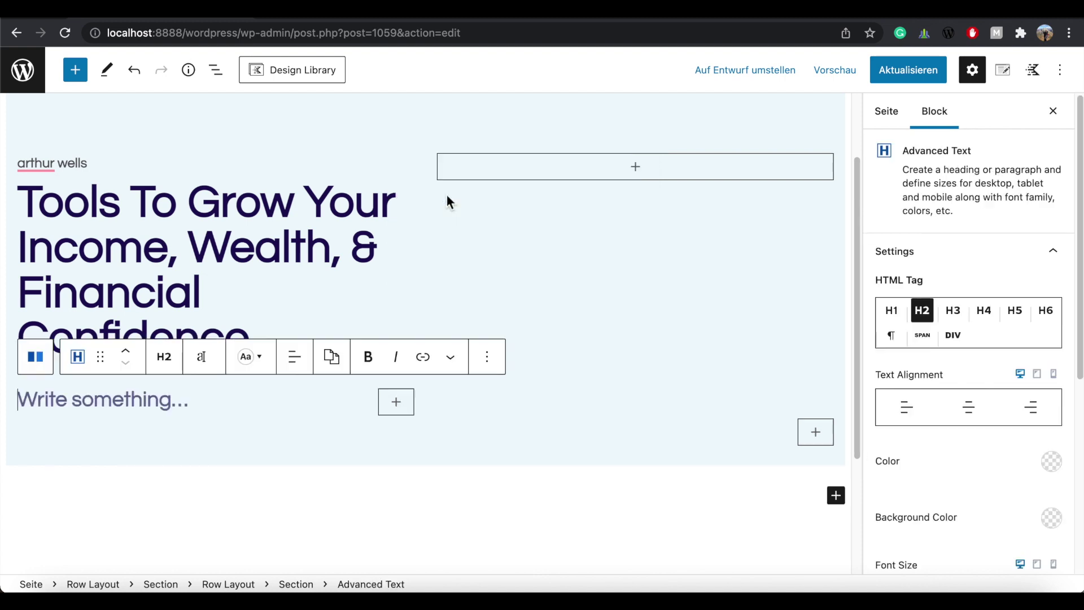
Set the third text block's tag to Paragraph and fill it with the lorem ipsum text copied from the reference hero.
left_click(165, 359)
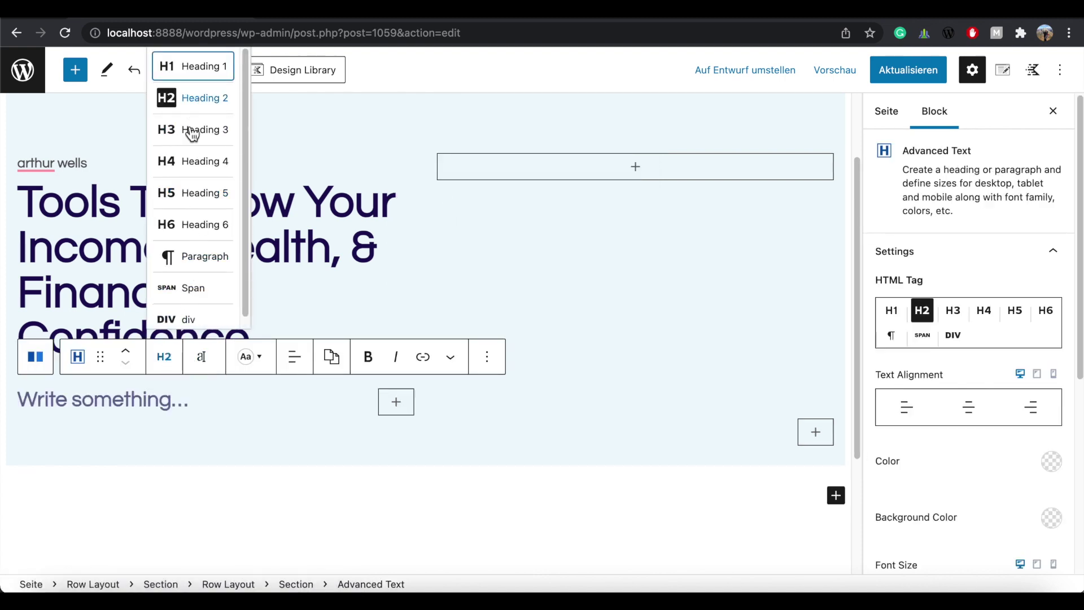
left_click(193, 263)
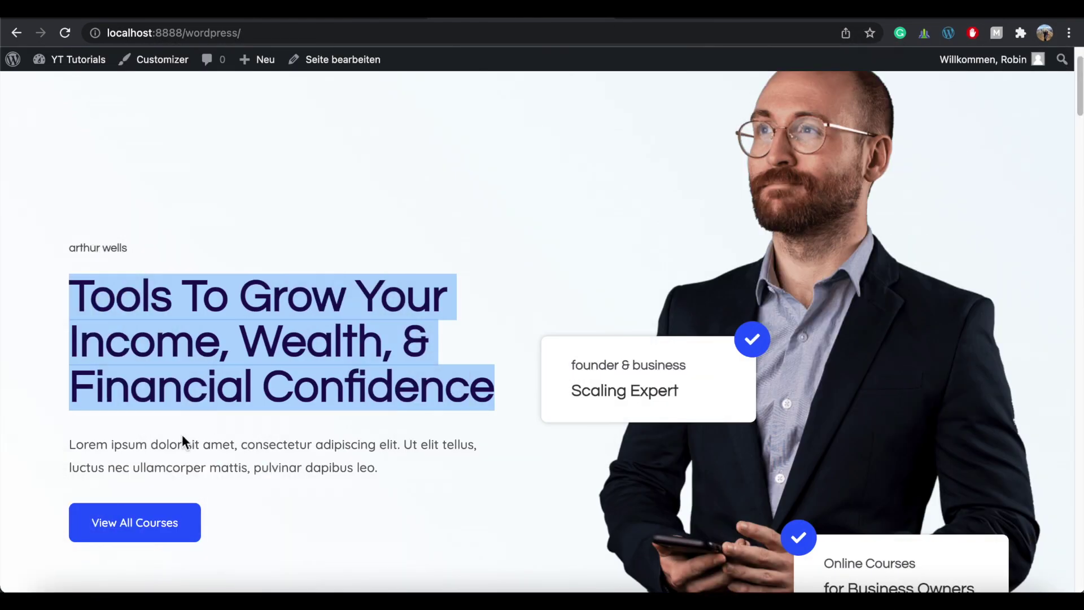
left_click_drag(70, 445, 385, 464)
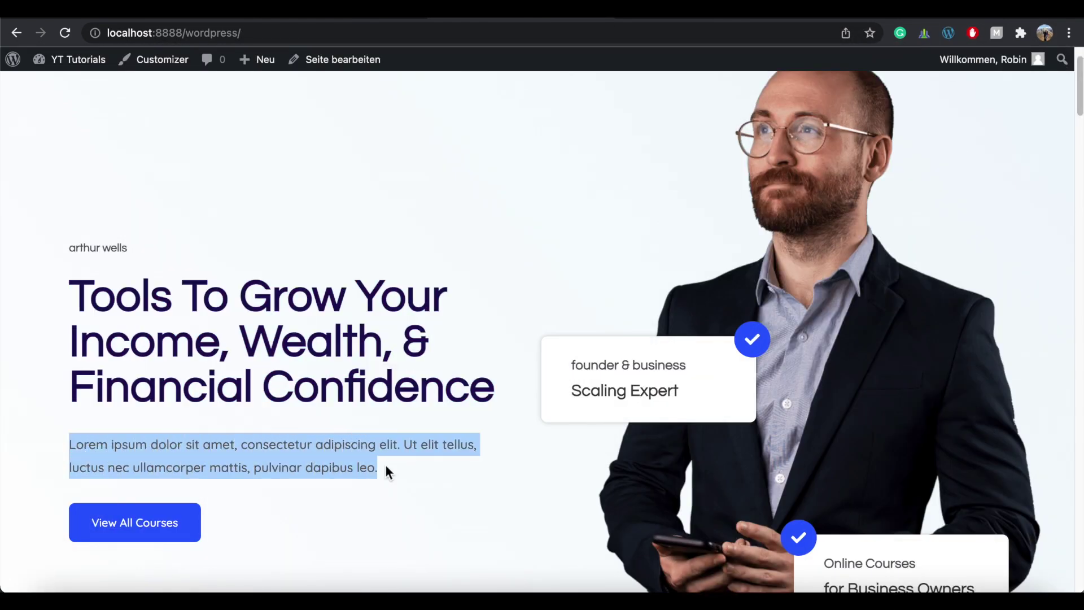
right_click(327, 456)
left_click(355, 438)
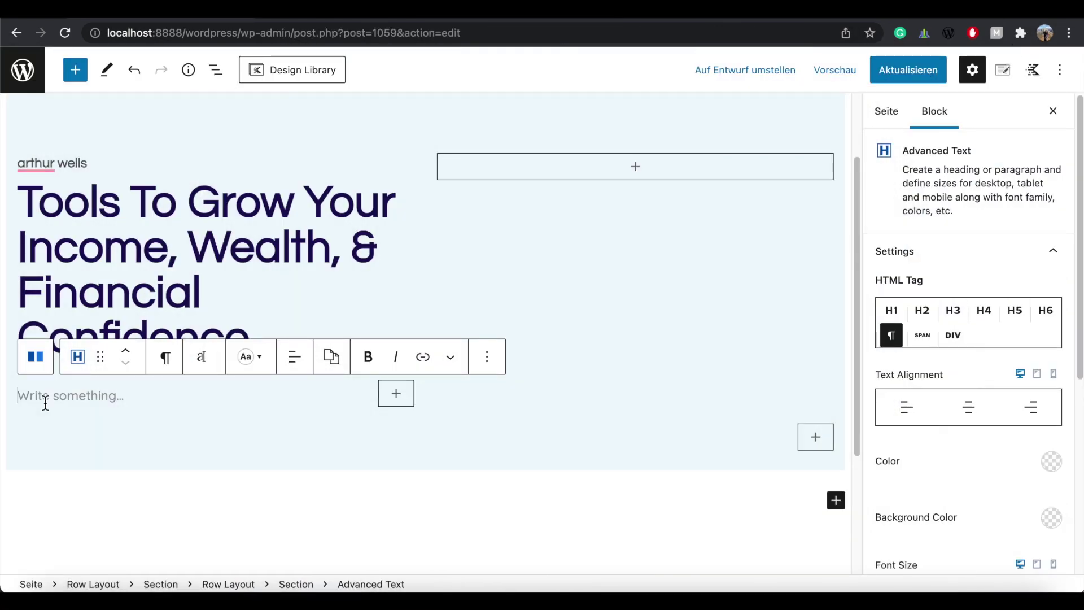
key("super+v")
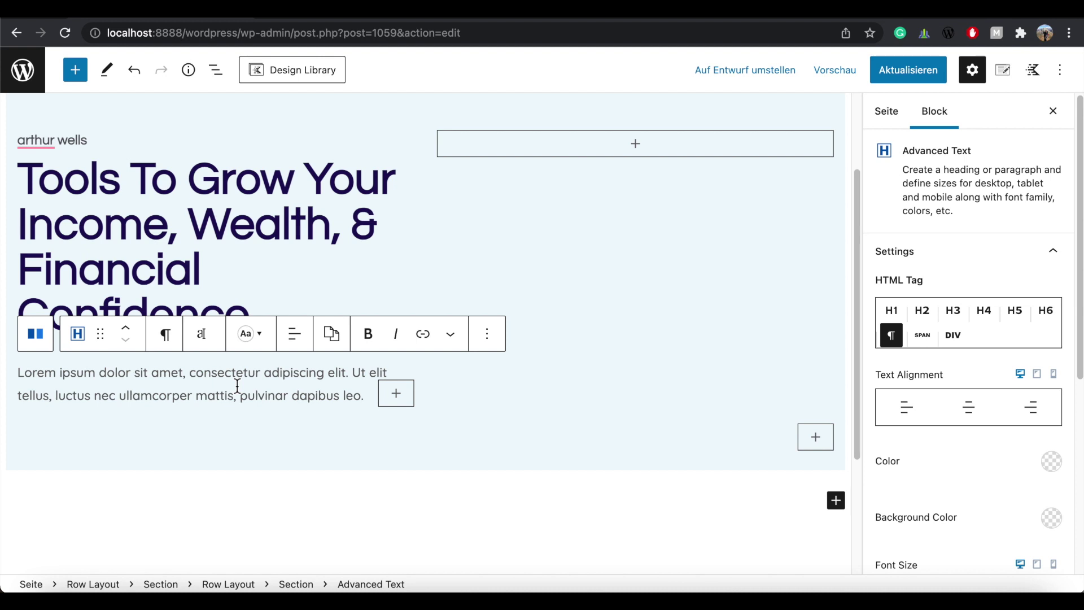
Add an Advanced Button block below the lorem ipsum paragraph and open its button for editing.
key("Return")
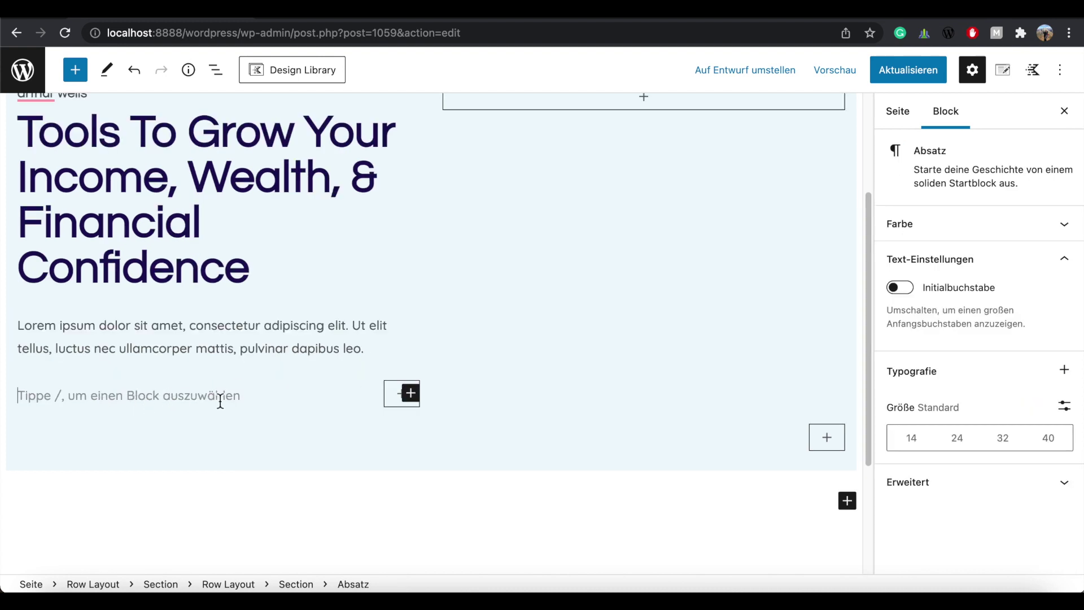
left_click(410, 394)
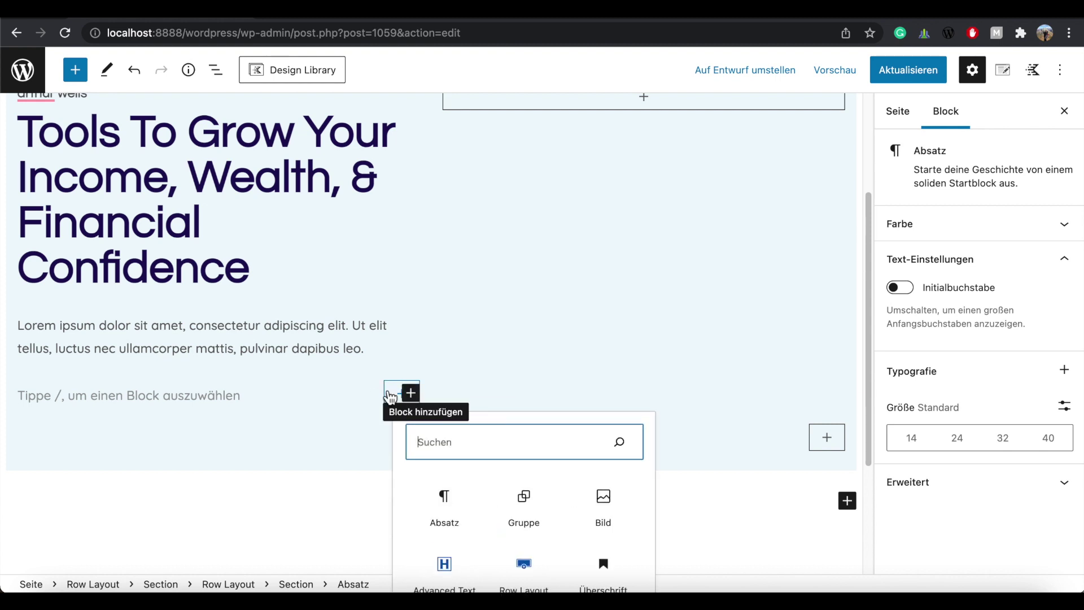
scroll(351, 409, "down", 2)
type("advanced")
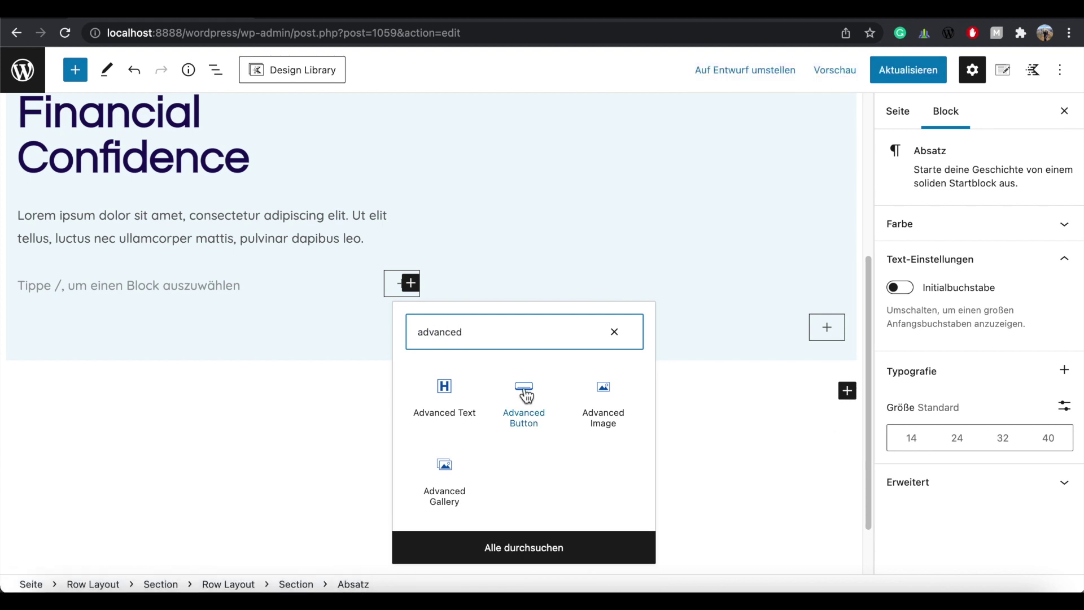
left_click(524, 390)
left_click_drag(869, 373, 867, 296)
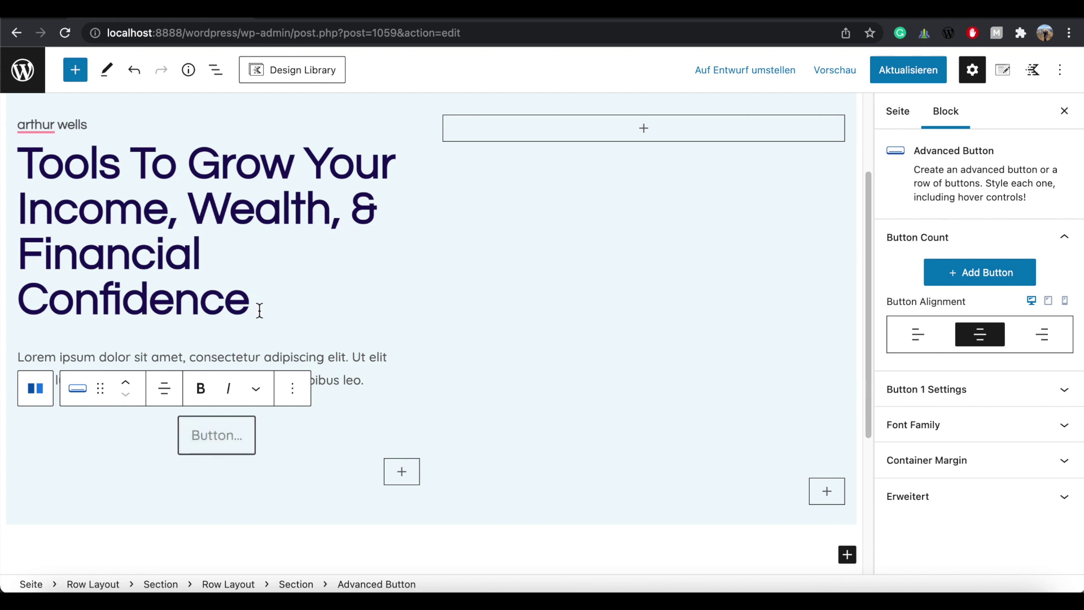
left_click(249, 432)
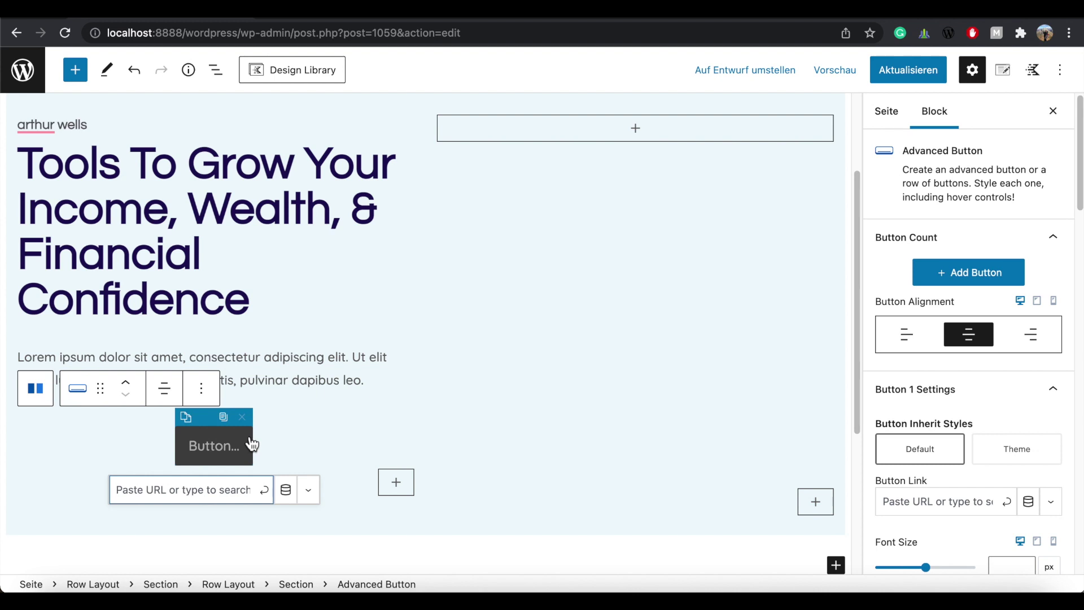
Align the button to the left and label it "View All Courses" as in the reference hero.
left_click(175, 398)
left_click(170, 436)
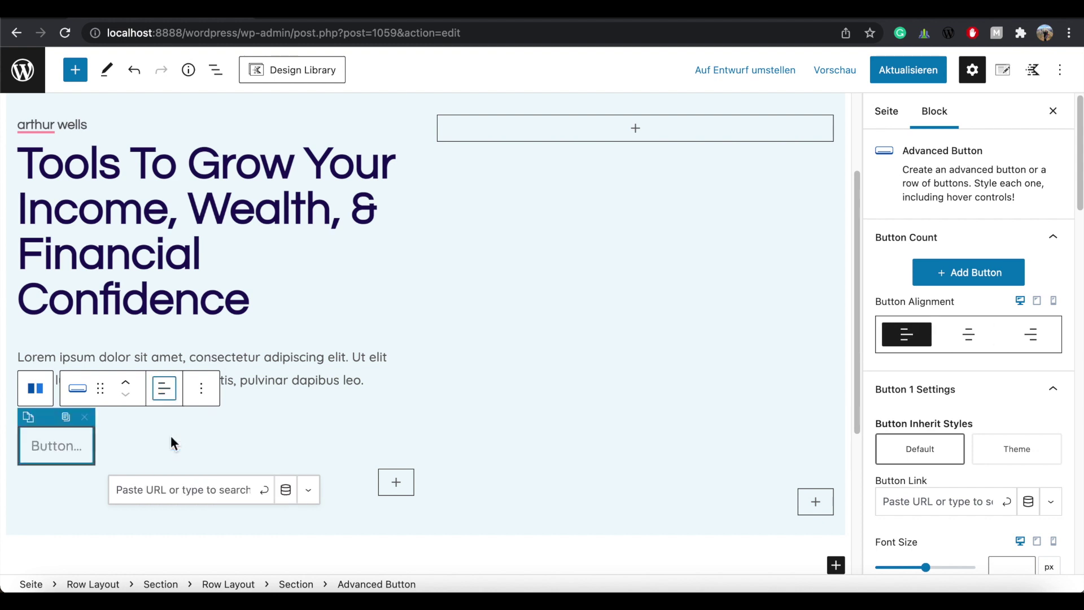
left_click(511, 20)
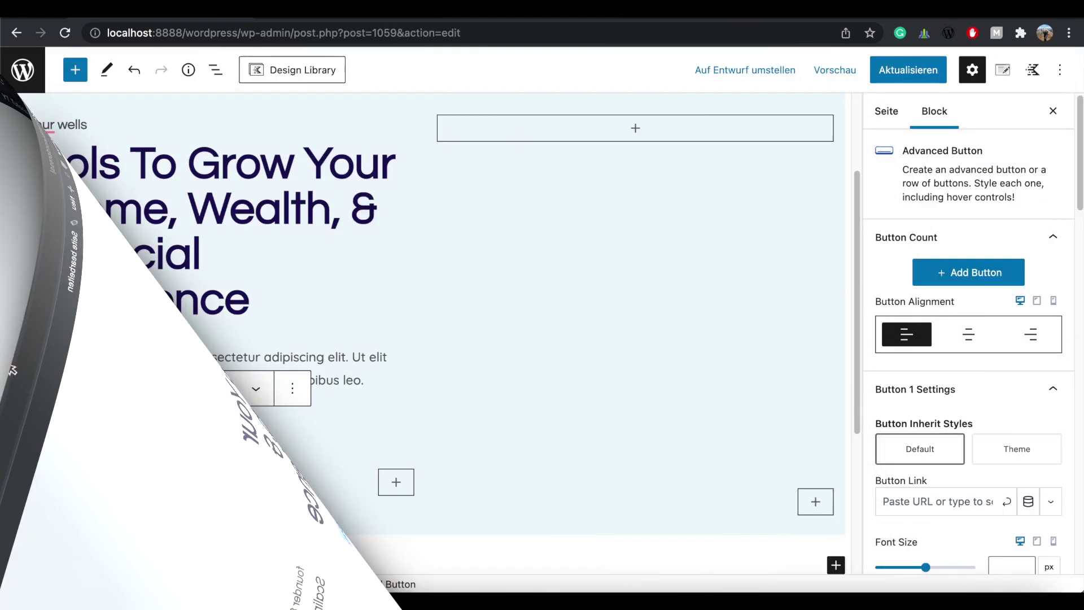
type("View")
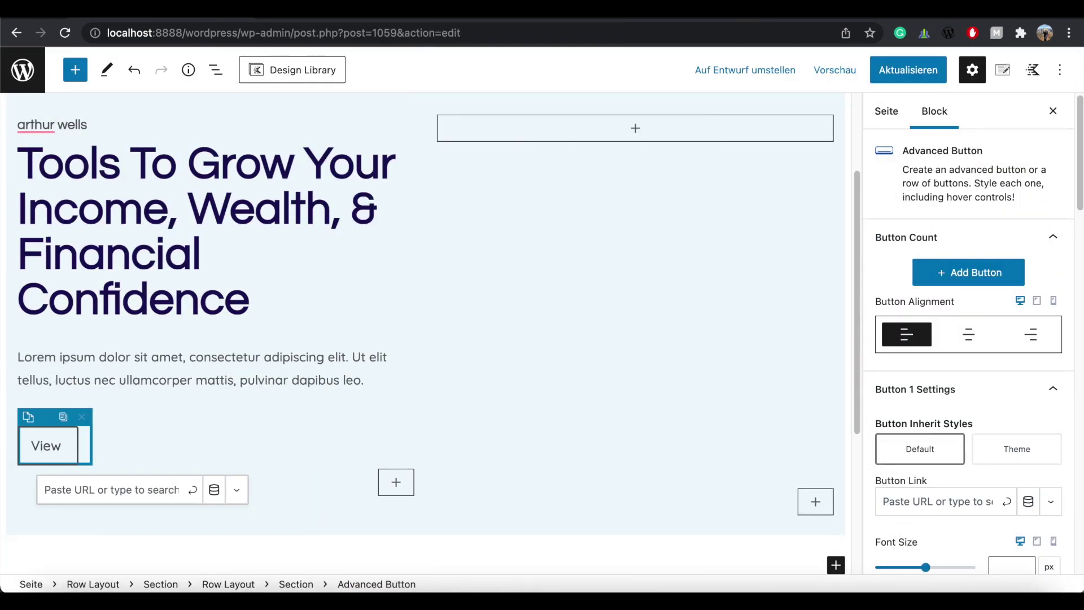
type(" All Courses")
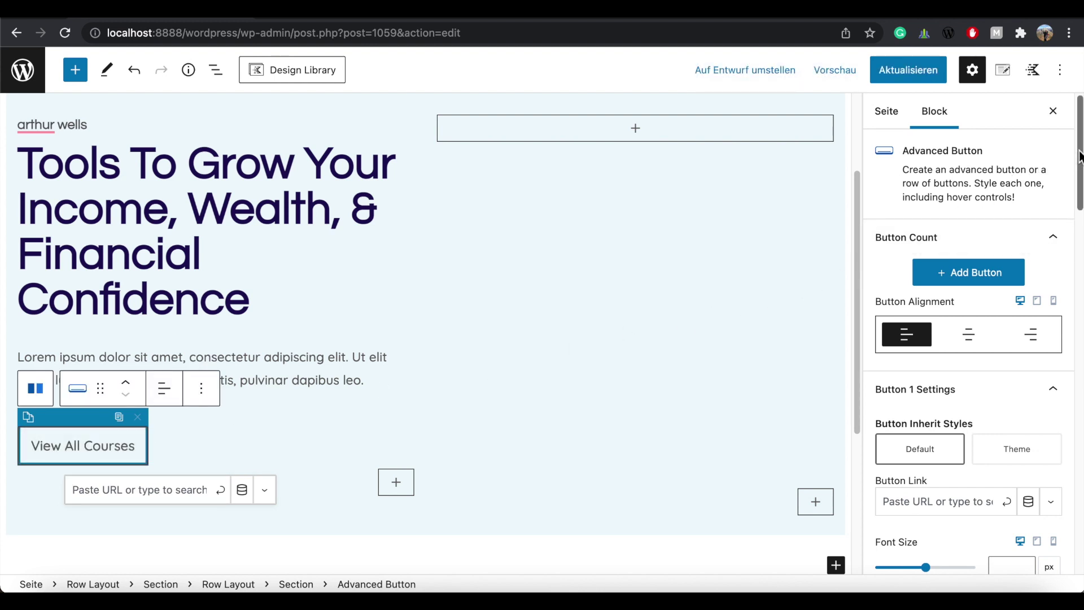
Try the Theme inherit style on the button and switch back to Default.
left_click_drag(1079, 157, 1080, 211)
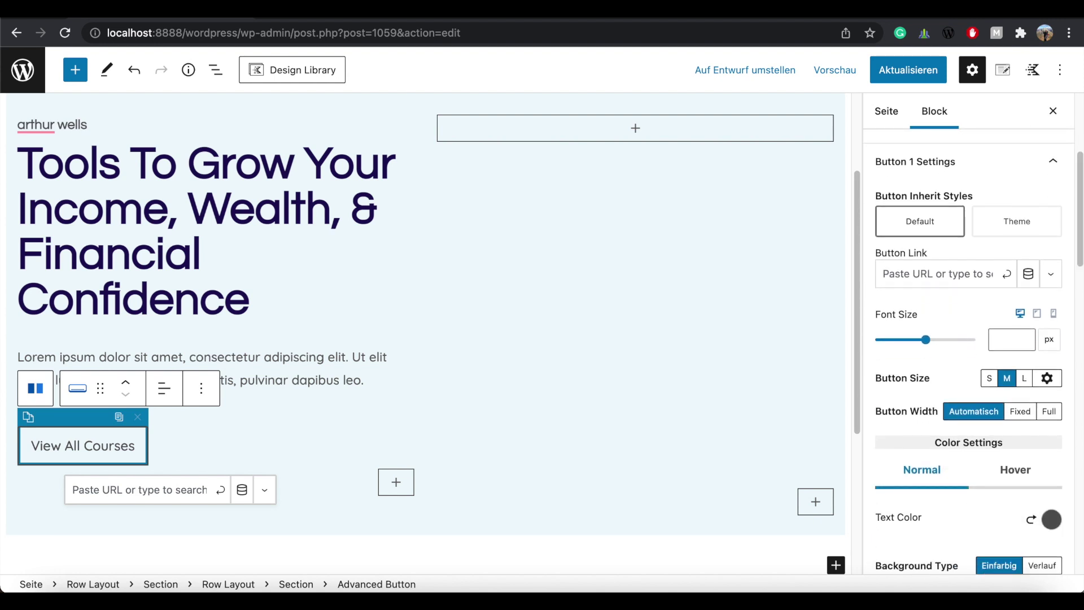
left_click(1022, 232)
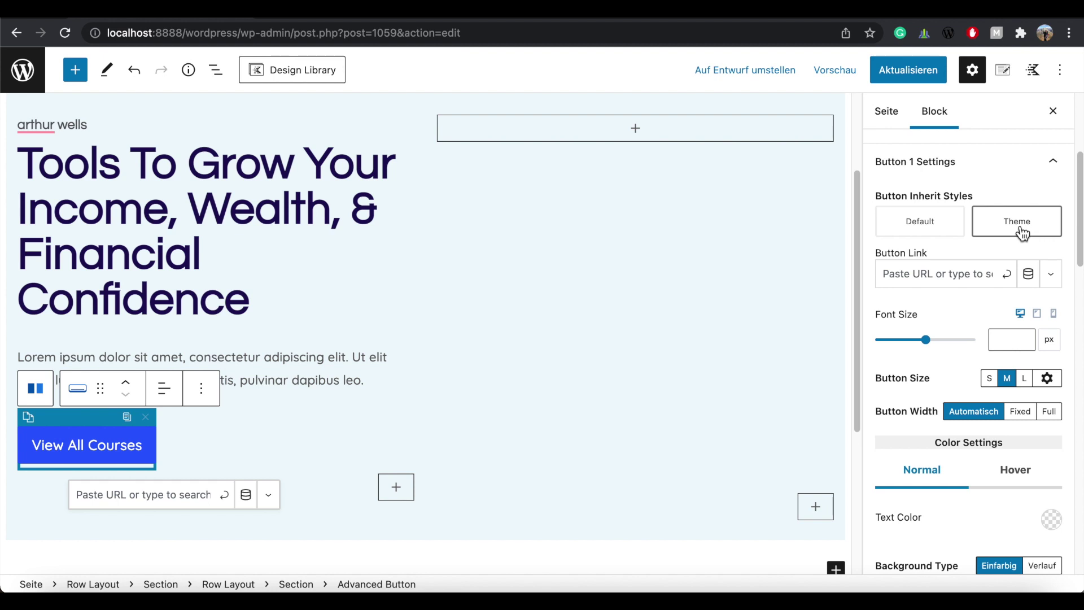
left_click(933, 227)
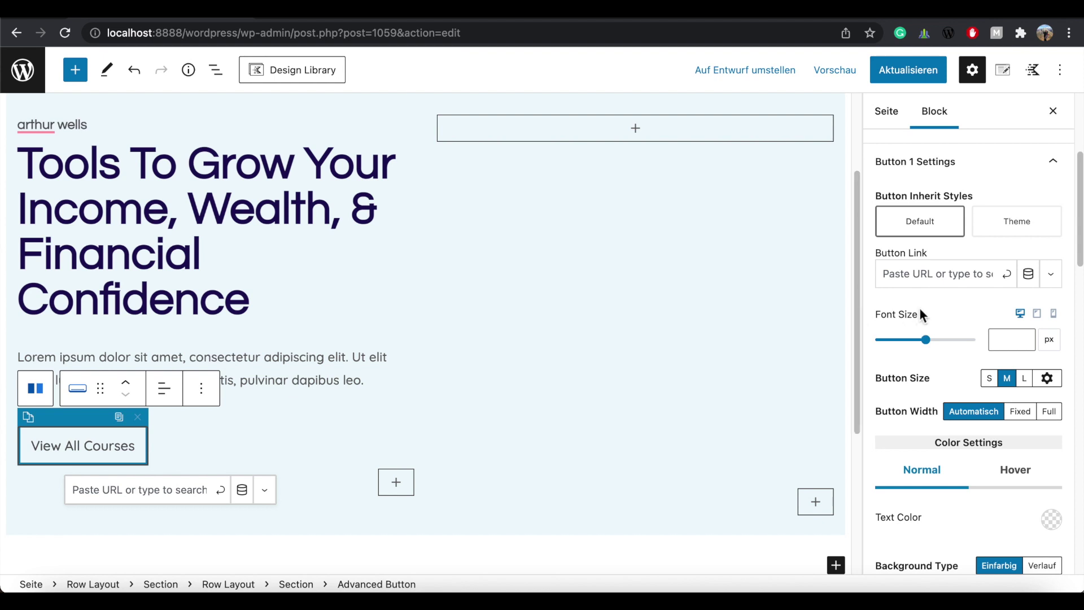
Link the button to the first Courses page found and set its link target to New Window.
left_click(1009, 277)
left_click(921, 276)
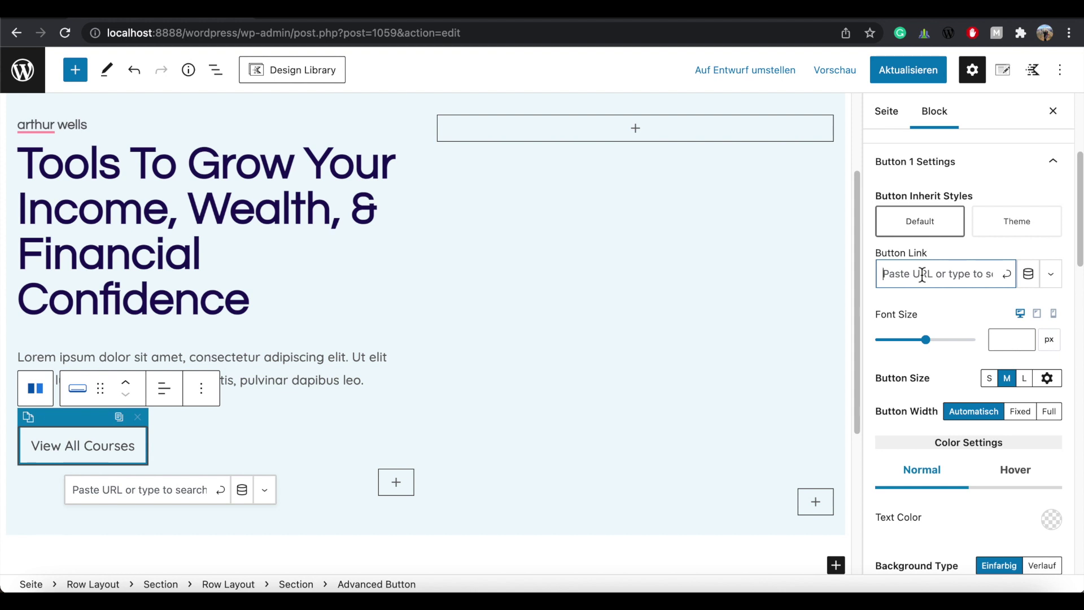
type("Courses")
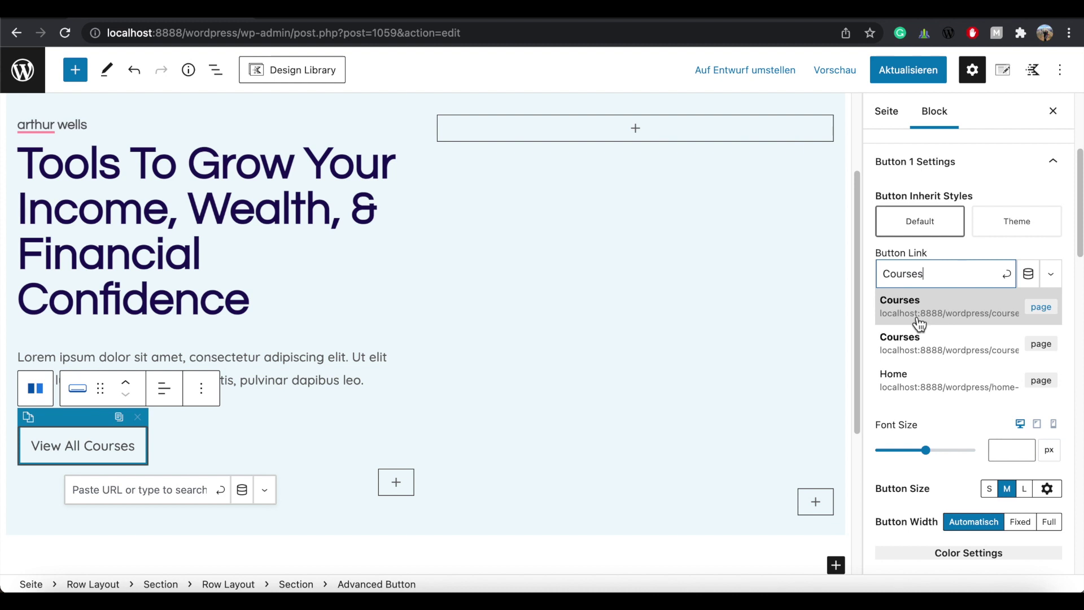
left_click(919, 320)
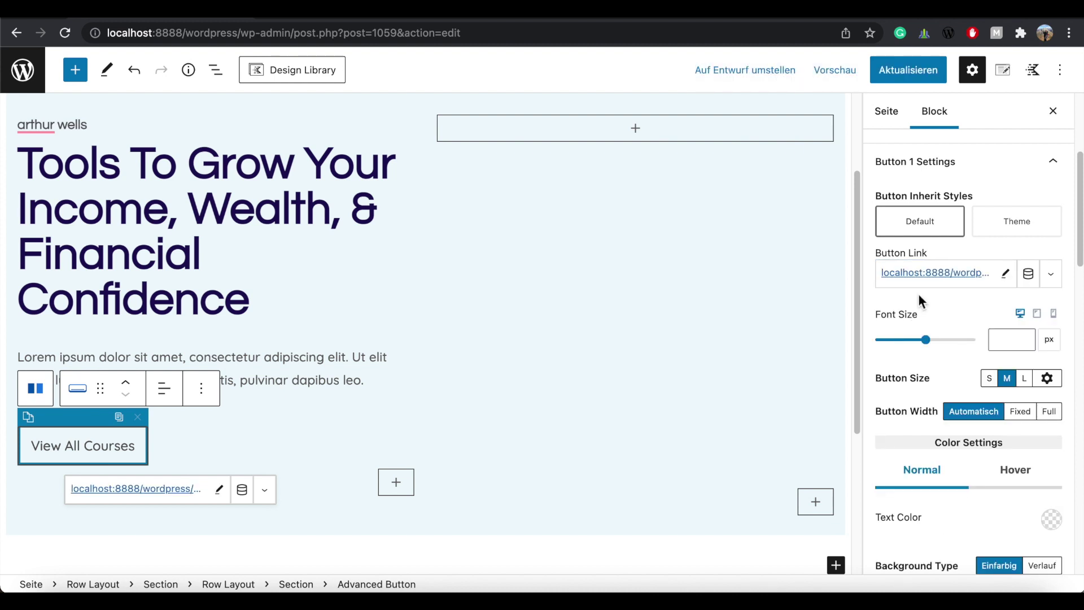
left_click(1052, 277)
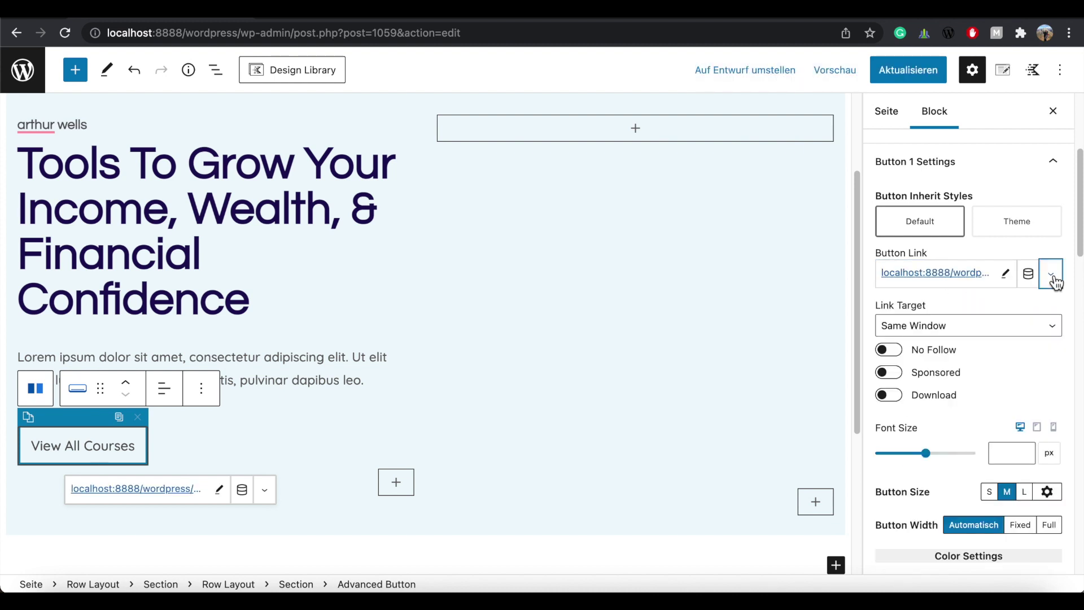
left_click(1056, 327)
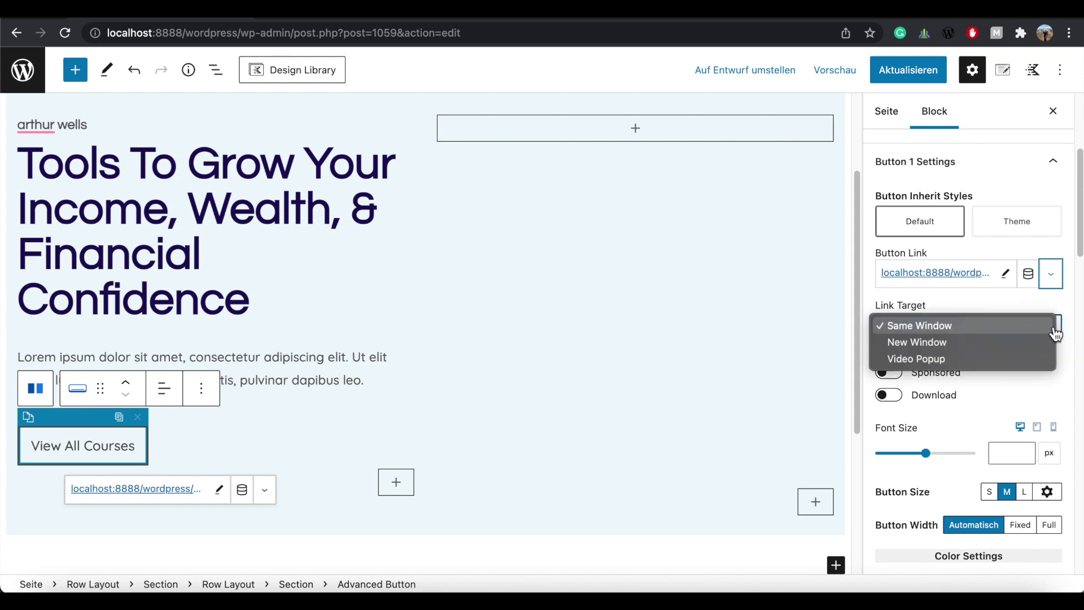
left_click(989, 343)
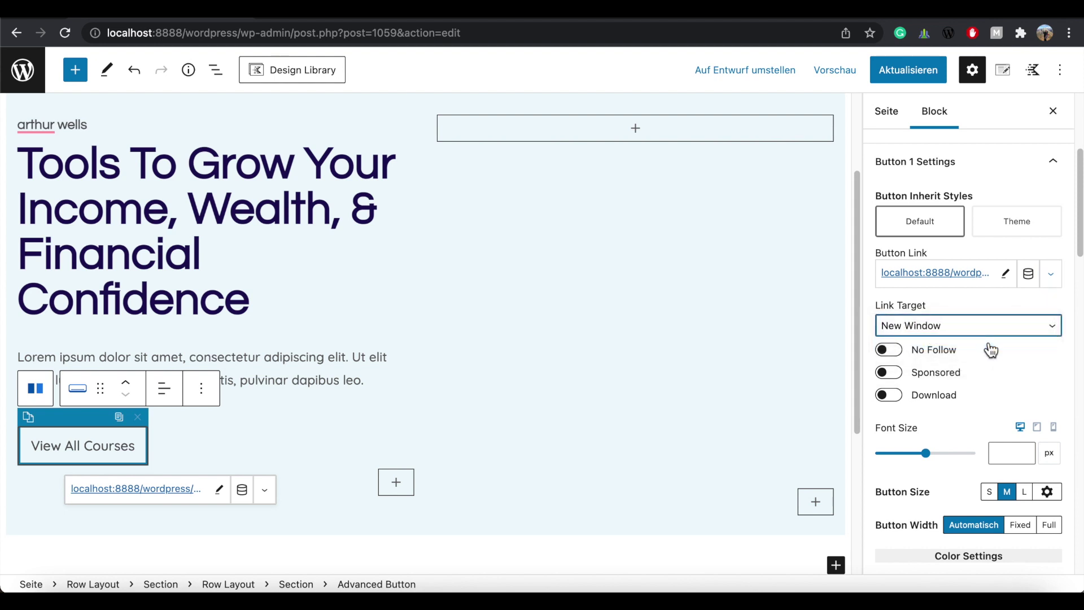
Set the button's normal text color to the white palette color FFFFFF.
scroll(991, 350, "down", 5)
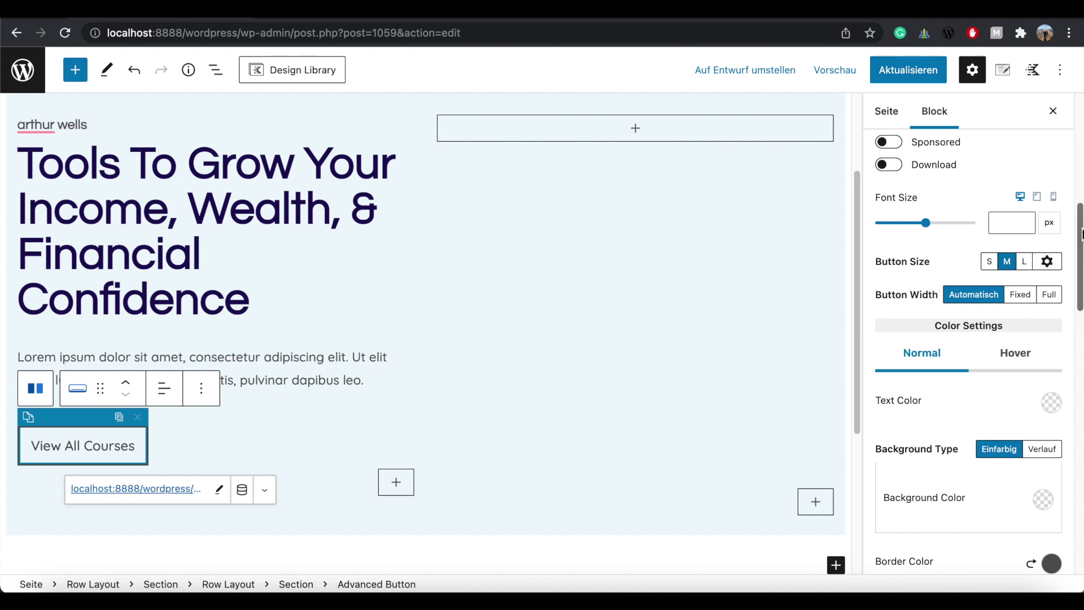
scroll(1081, 232, "down", 5)
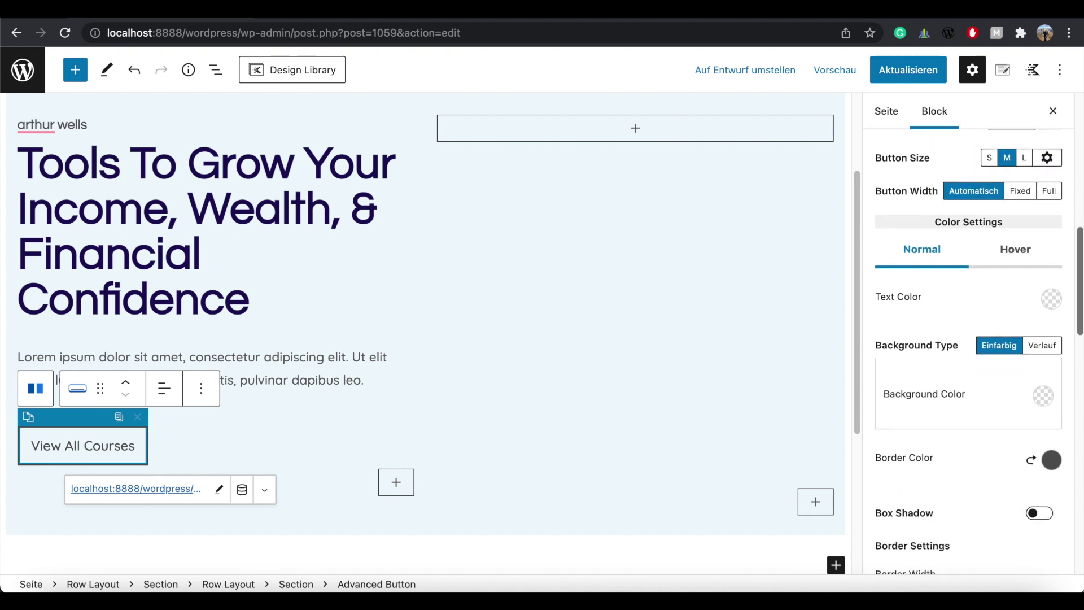
scroll(952, 167, "down", 1)
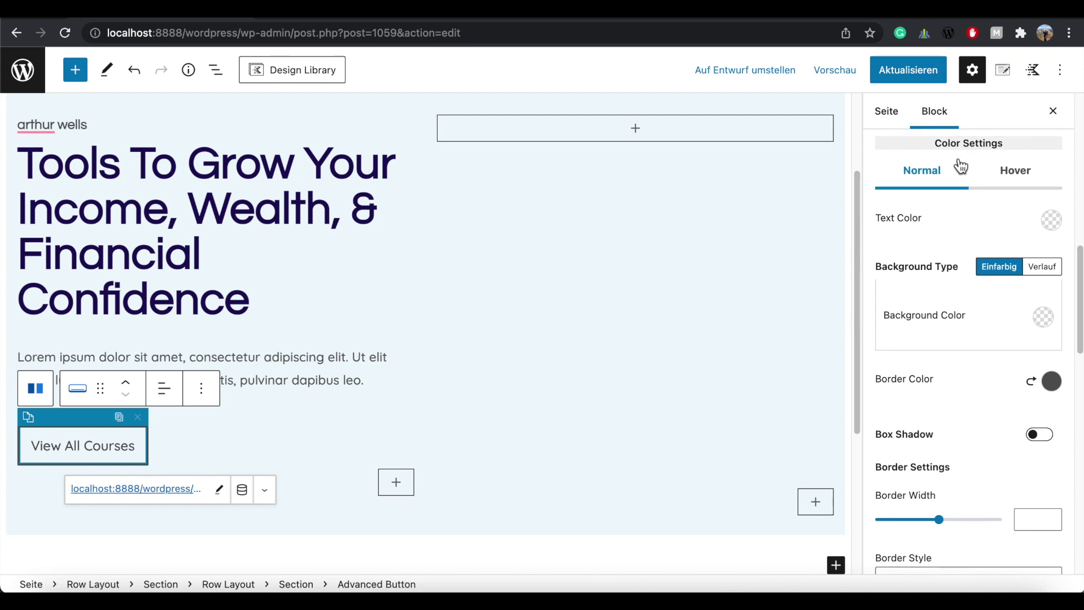
left_click(1053, 221)
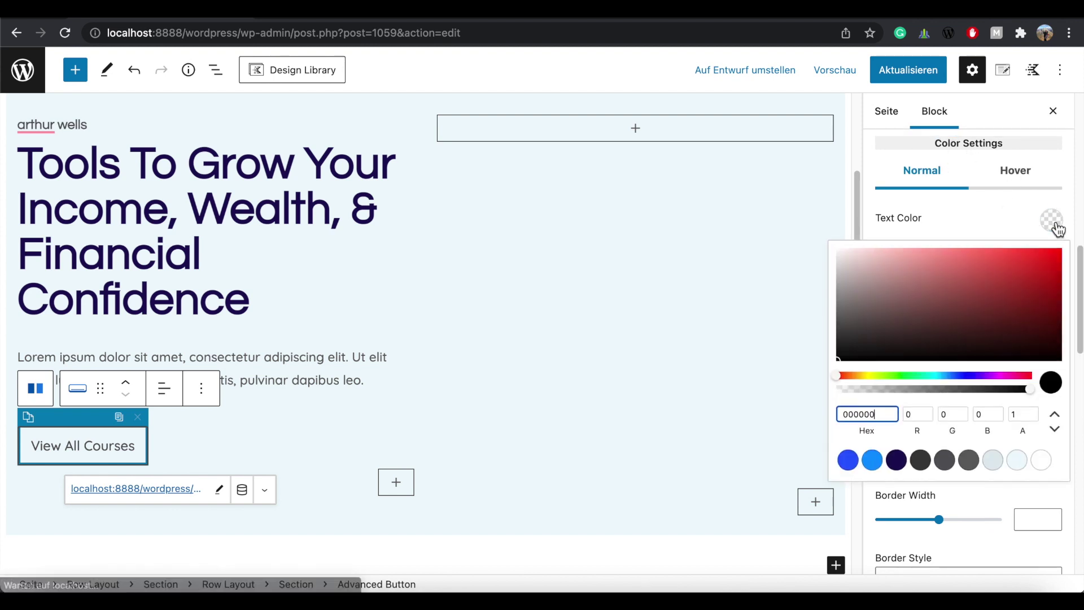
left_click(1045, 464)
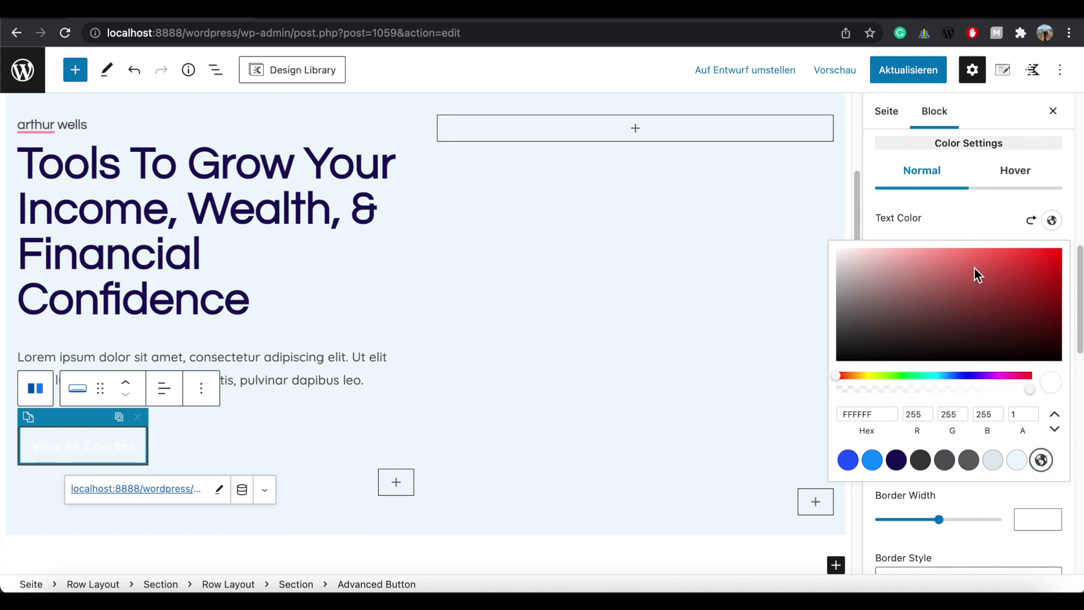
left_click(958, 195)
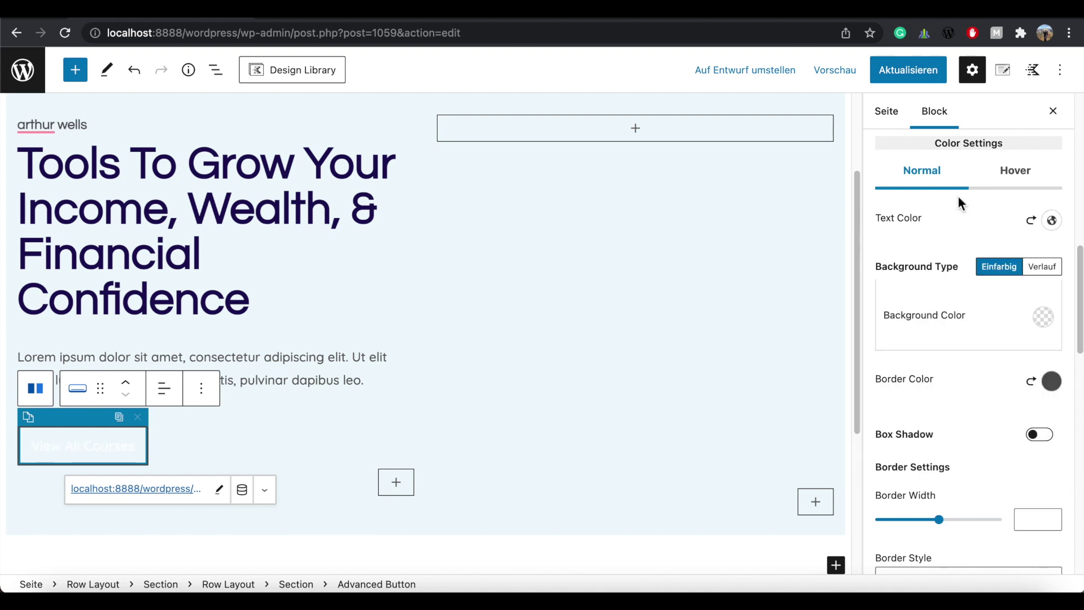
Set the button's normal background to light blue 0E94FF and its hover background to the darker palette blue.
left_click(1043, 317)
left_click(863, 280)
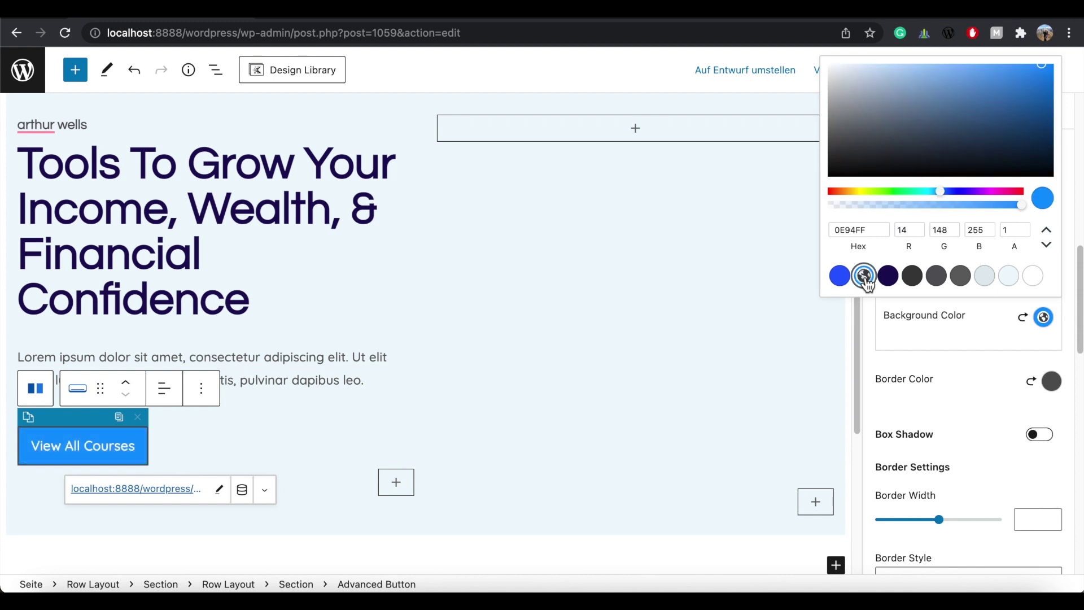
left_click(917, 372)
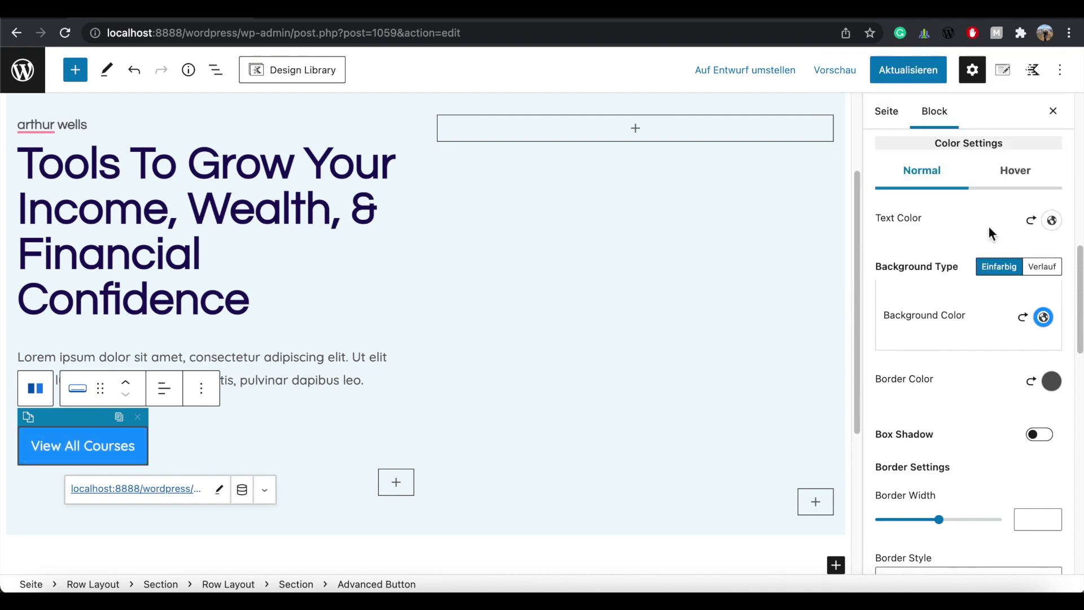
left_click(1027, 181)
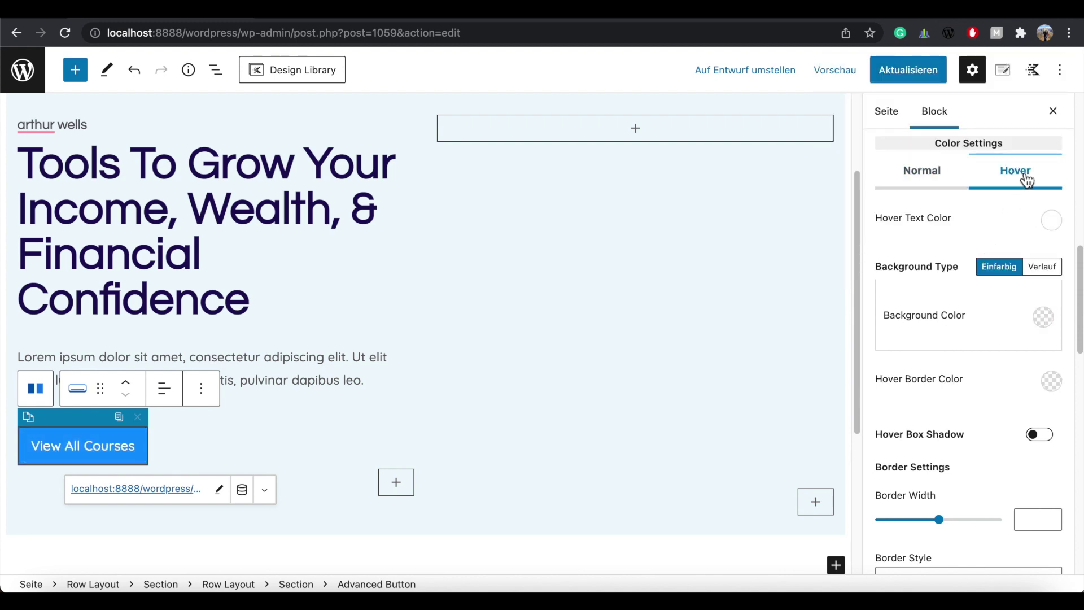
left_click(1044, 317)
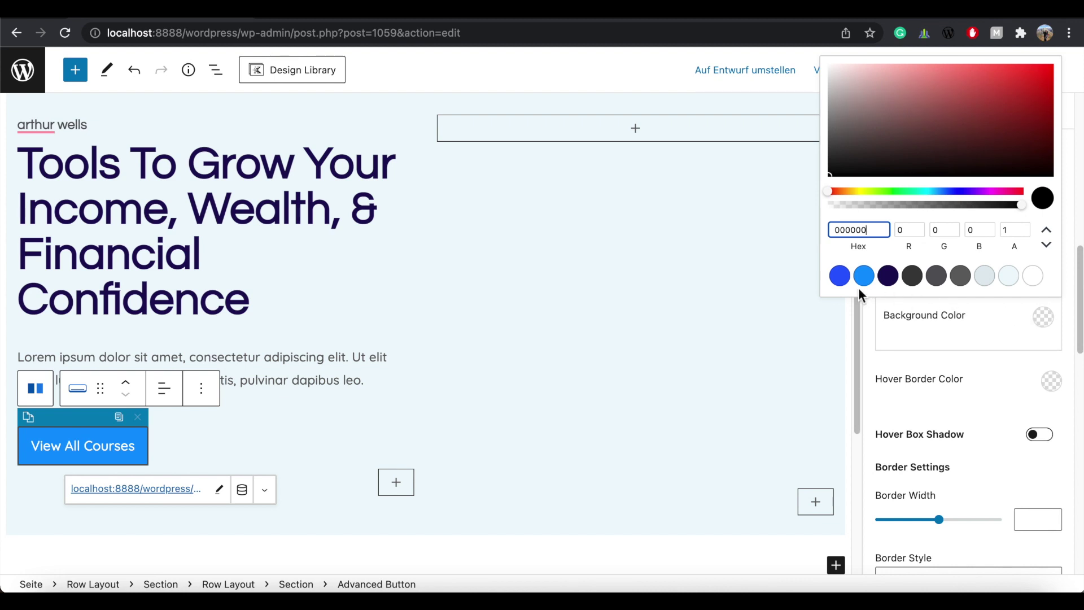
left_click(841, 280)
left_click(490, 322)
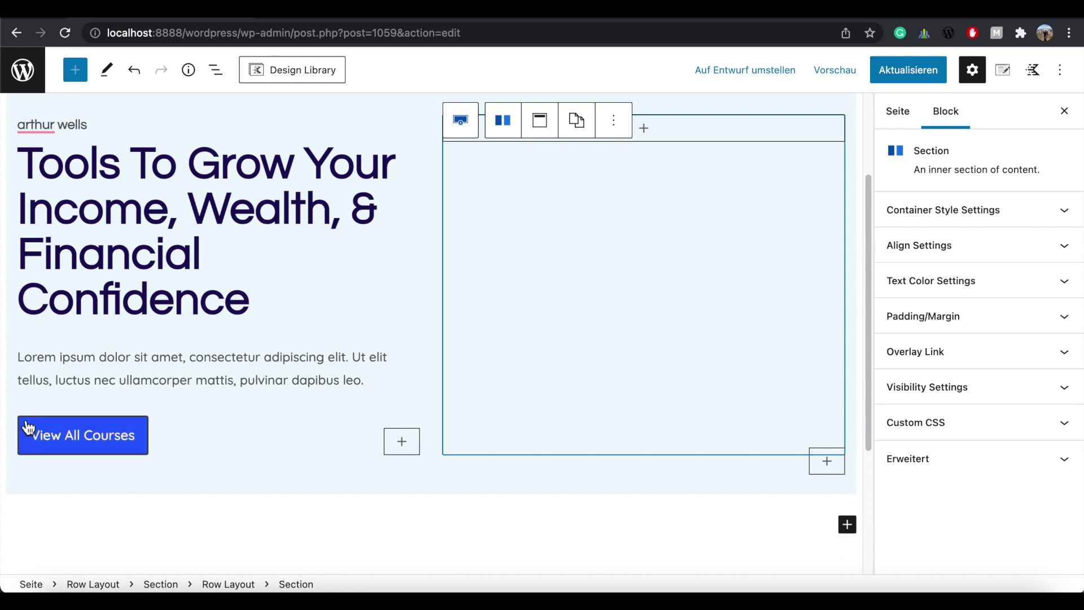
Make the View All Courses button's normal border color transparent by lowering its opacity.
left_click(148, 423)
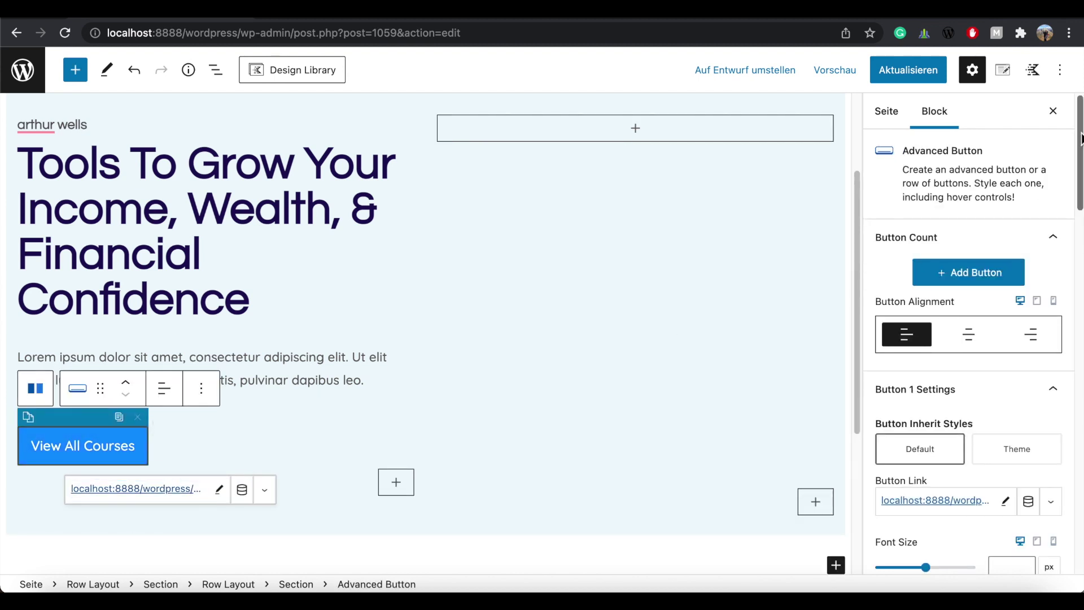
scroll(1074, 135, "down", 5)
scroll(909, 314, "down", 5)
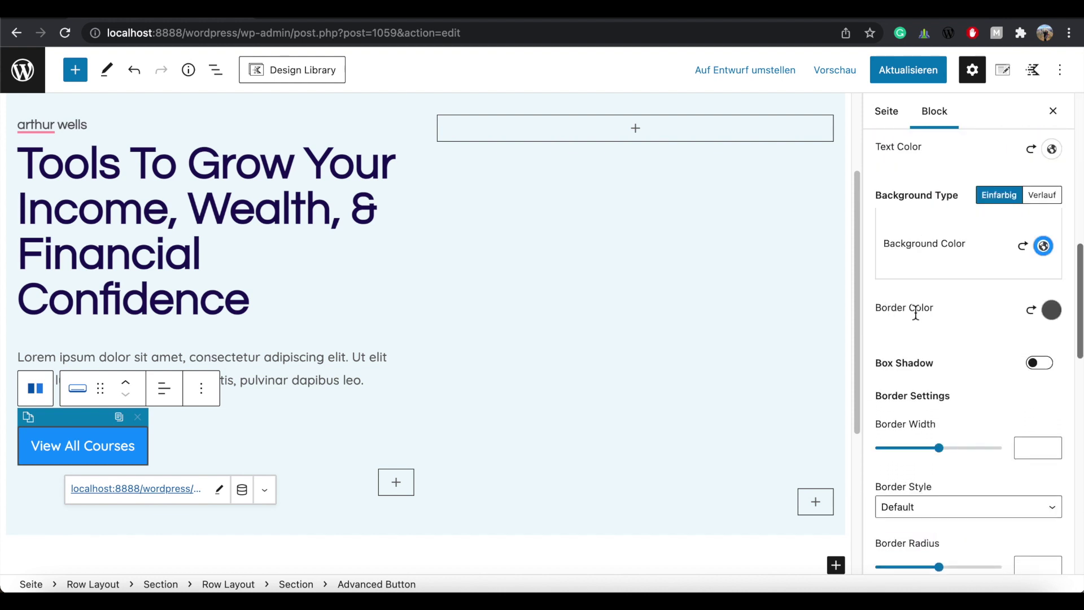
left_click(1051, 310)
left_click(898, 197)
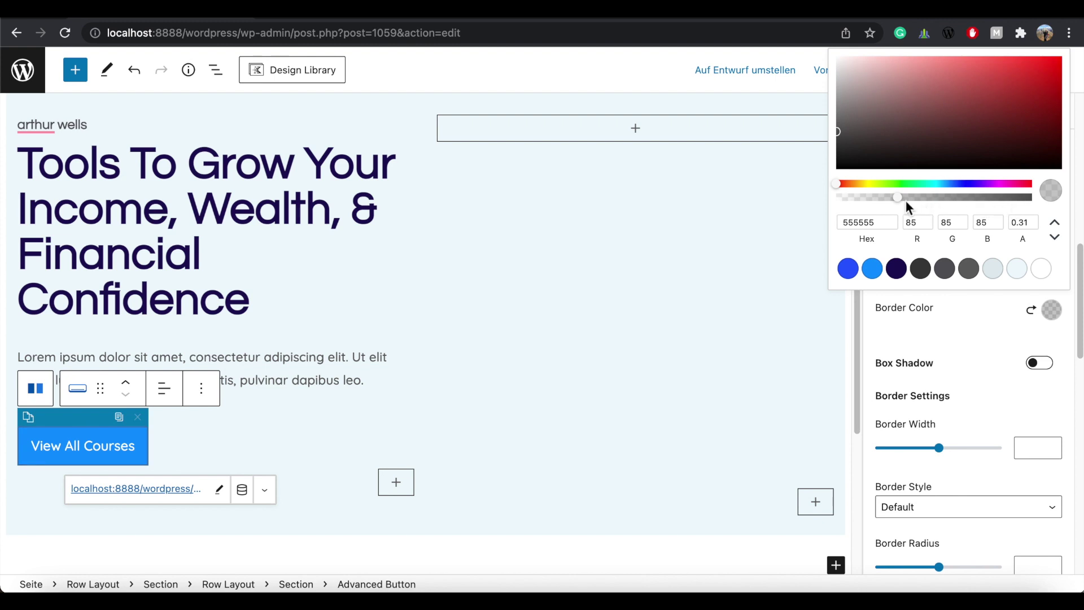
Set the button's border radius to 10.
scroll(858, 196, "down", 4)
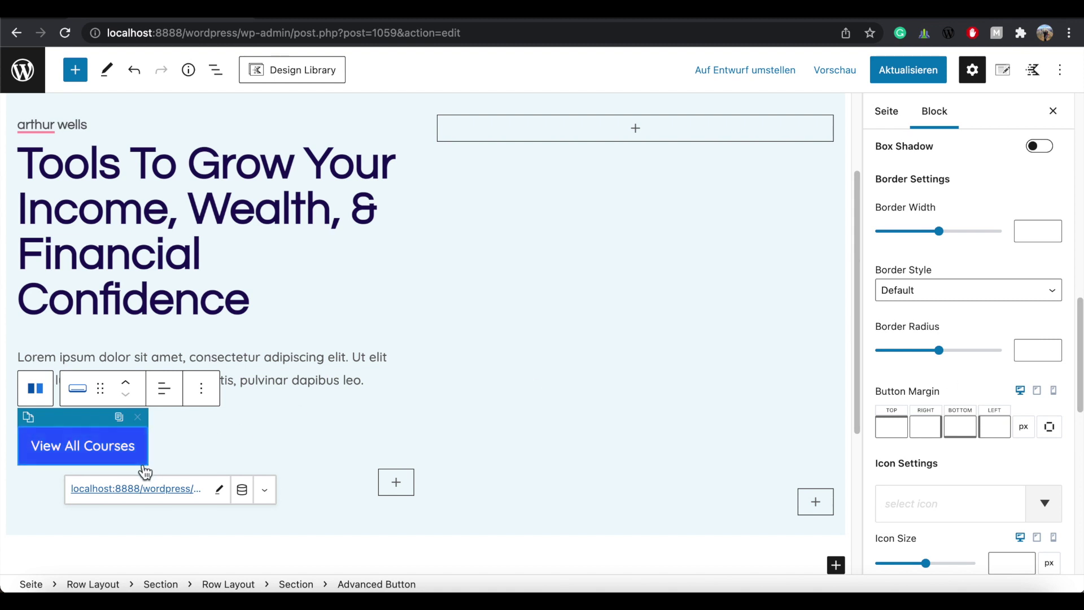
left_click(1019, 349)
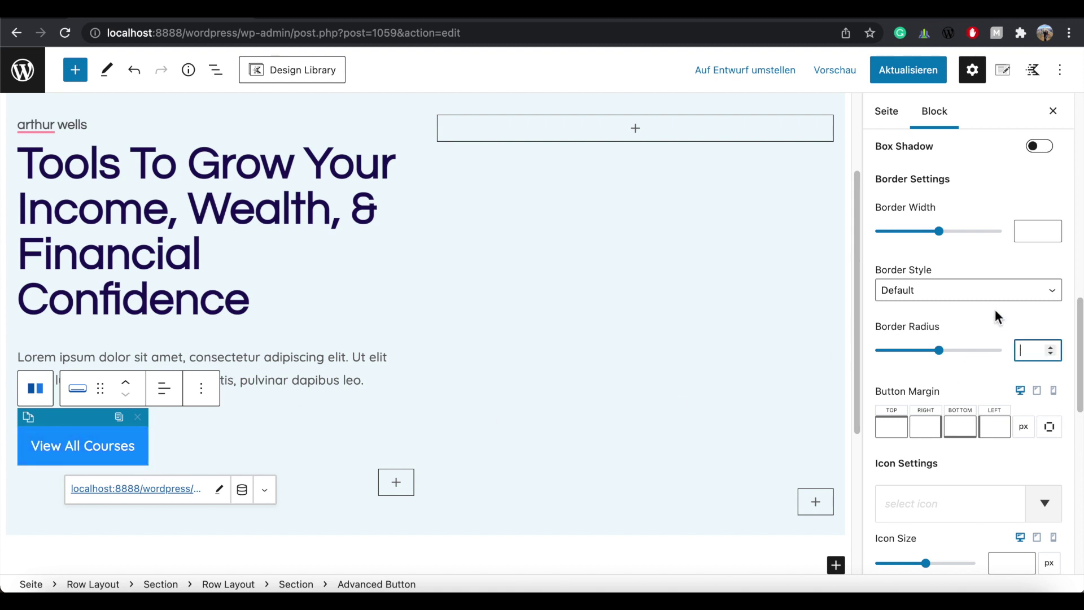
type("10")
Check the button in the reference template and set the button's normal background to the darker palette blue 295CFF.
left_click(666, 19)
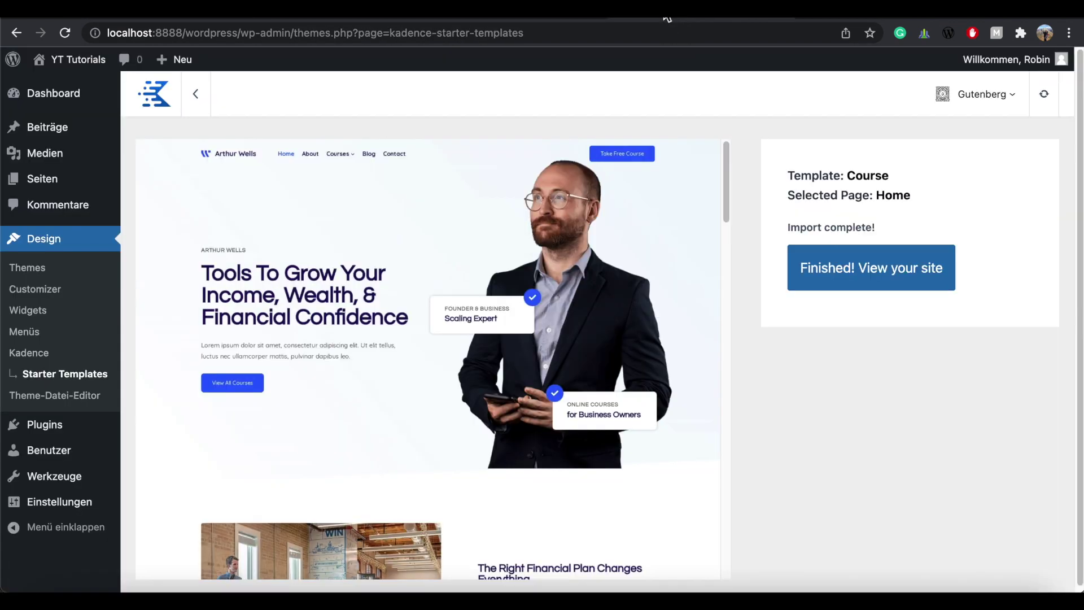
left_click(622, 20)
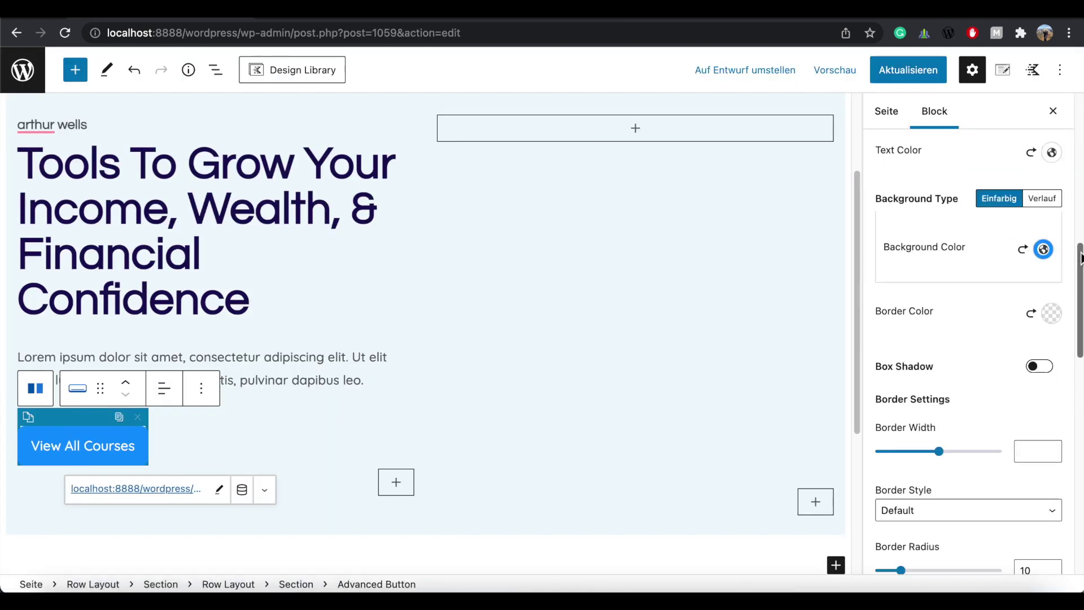
scroll(1081, 258, "up", 3)
left_click(1044, 349)
left_click(840, 307)
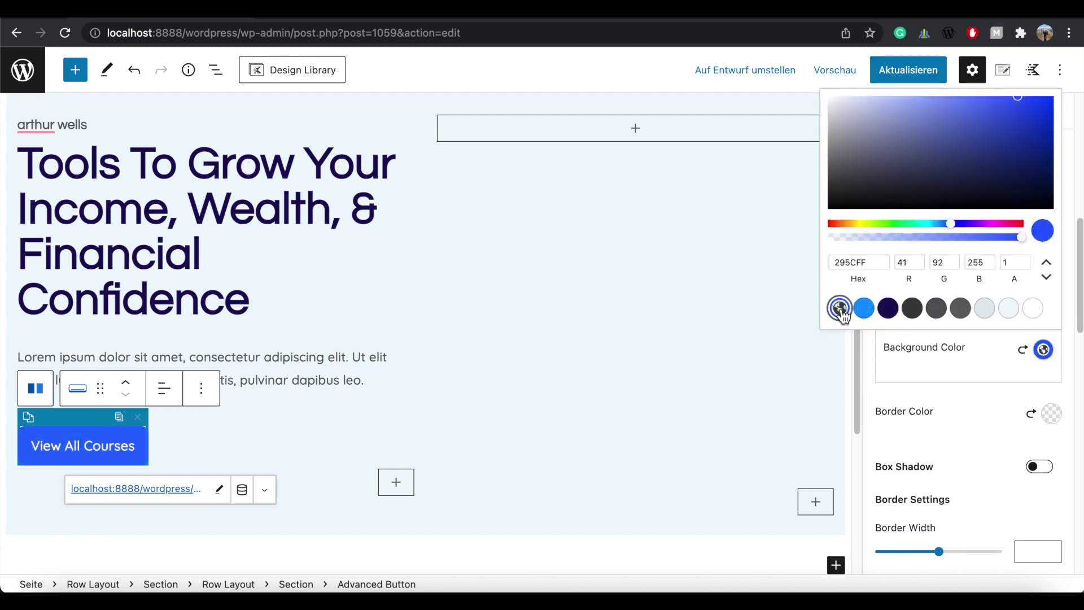
left_click(977, 387)
Set the button's hover background to the lighter palette blue and its border width to 0.
left_click(1025, 214)
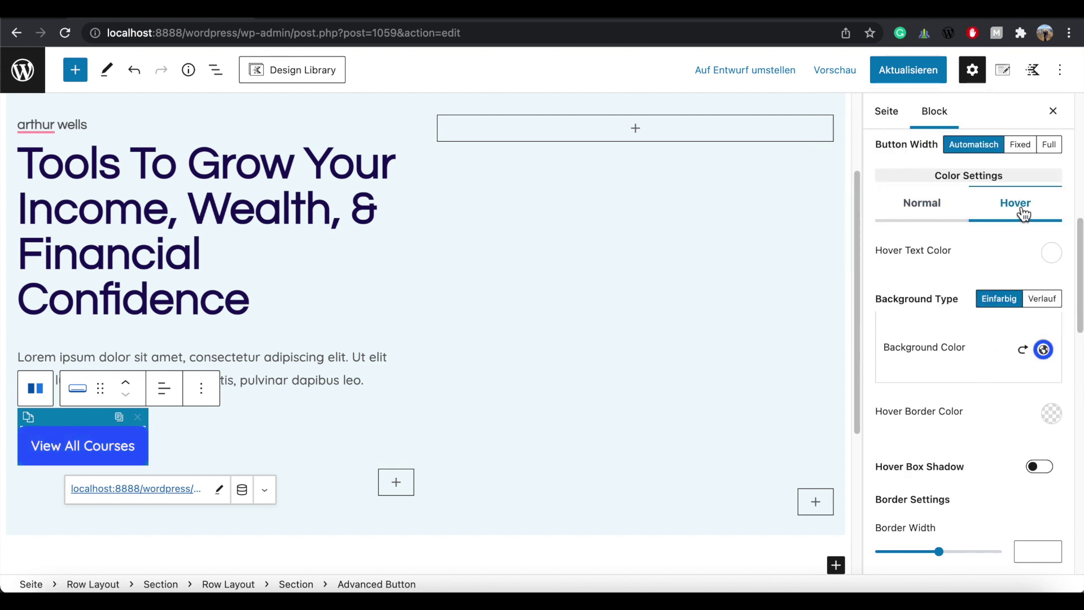
left_click(1044, 349)
left_click(865, 309)
left_click(869, 359)
left_click(139, 448)
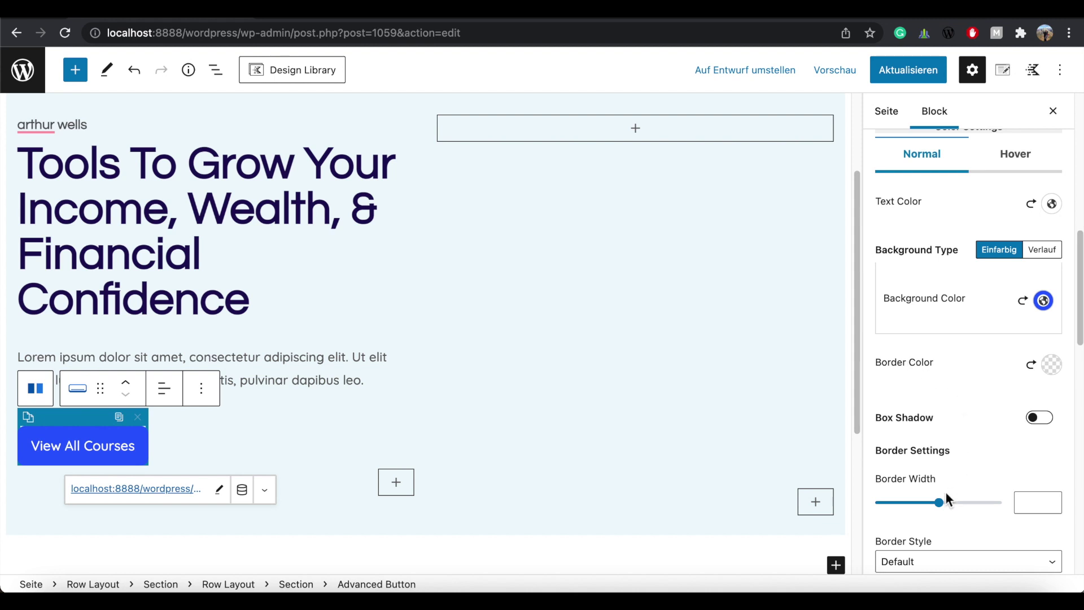
left_click_drag(940, 509, 873, 501)
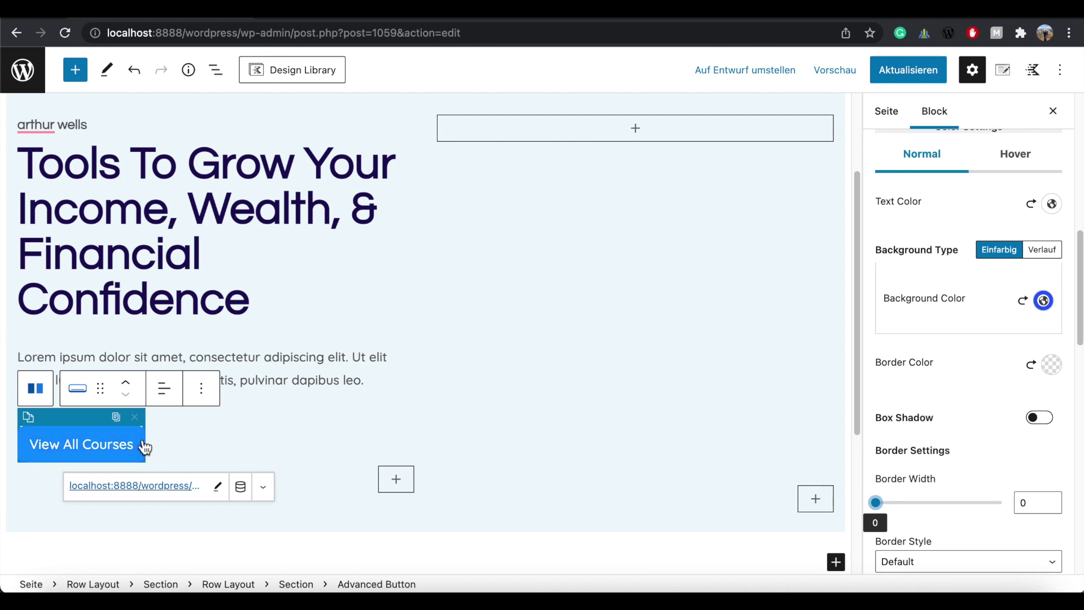
Save the page update and compare the published Home Custom page with the reference template's hero section.
left_click(899, 67)
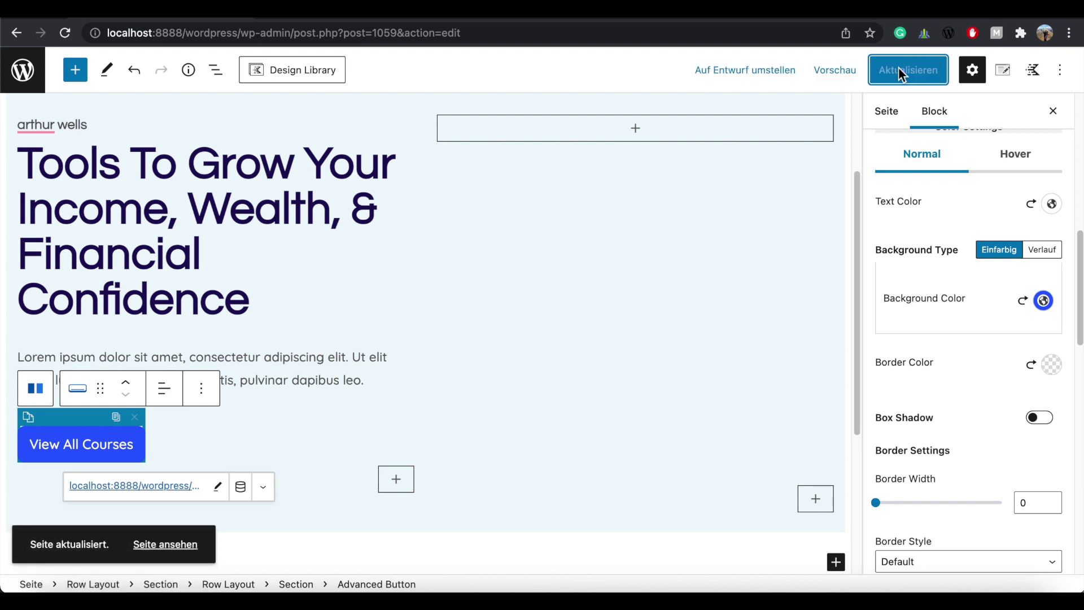
left_click(170, 544)
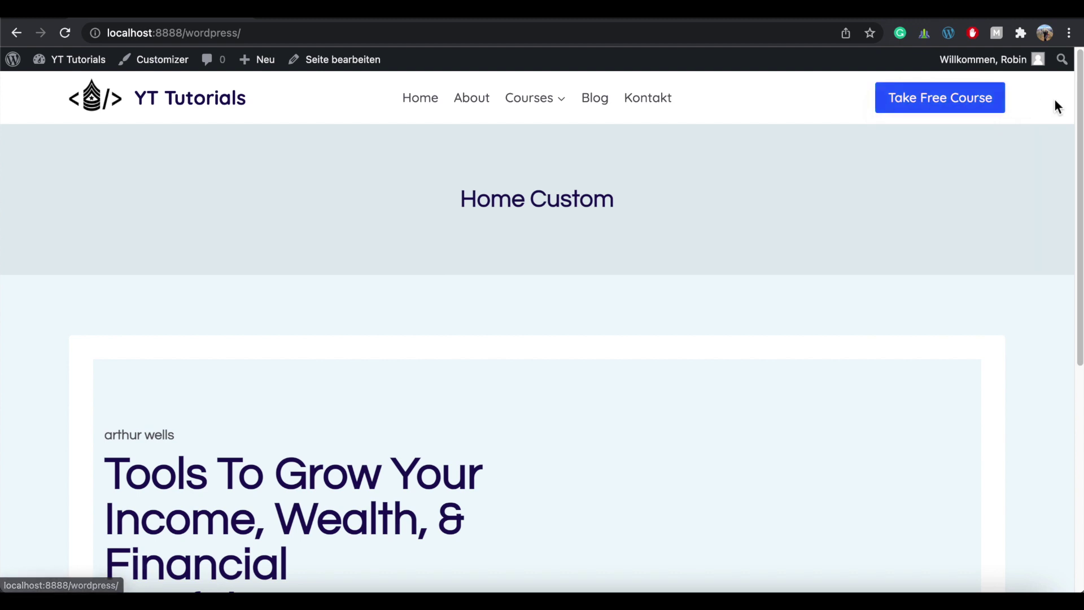
scroll(1055, 101, "down", 3)
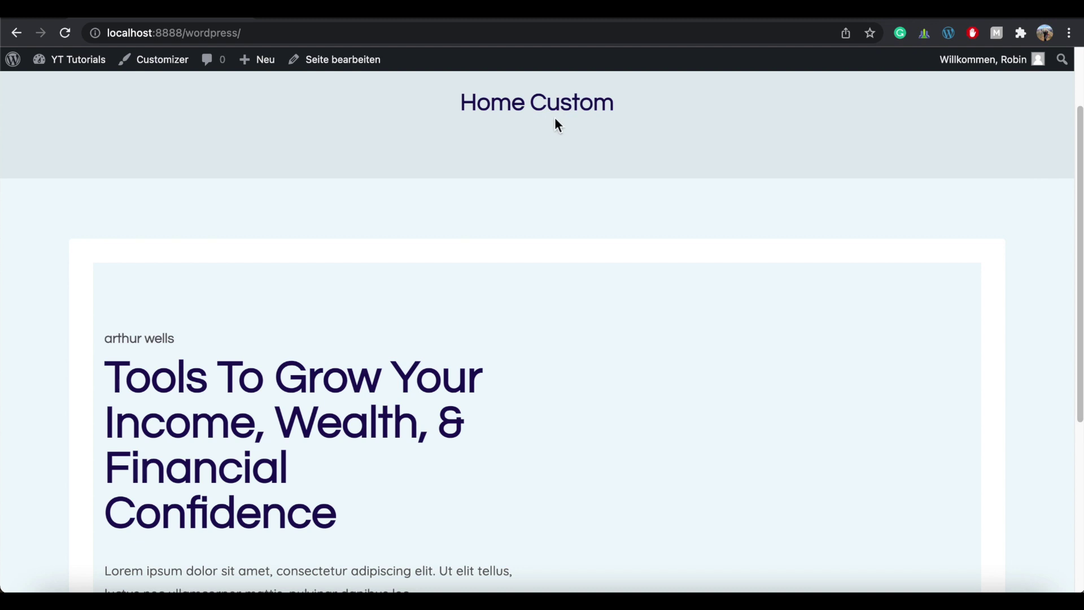
scroll(556, 120, "down", 3)
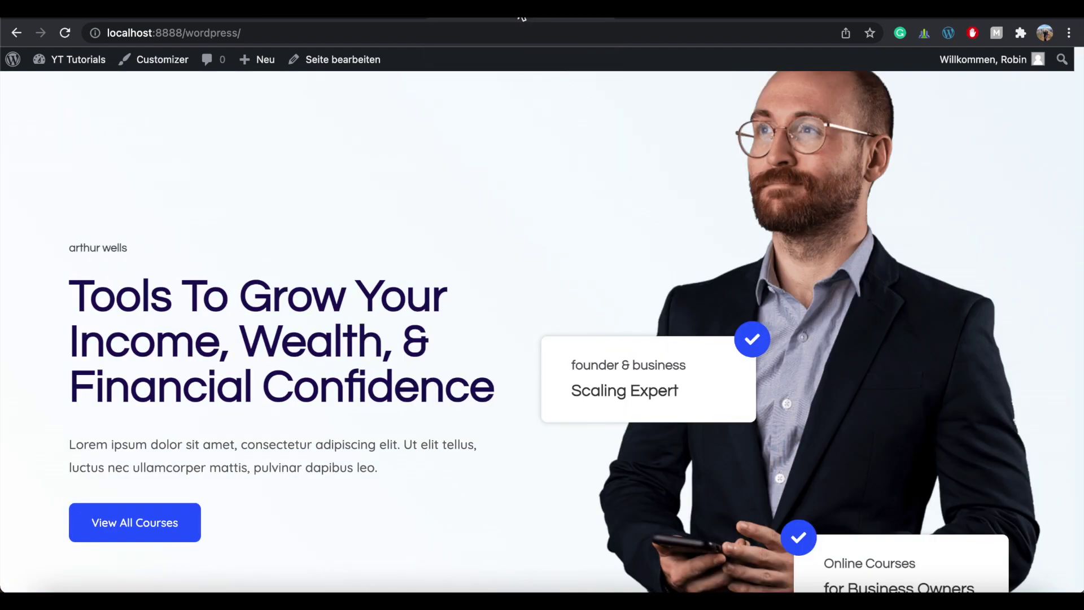
scroll(1081, 90, "down", 3)
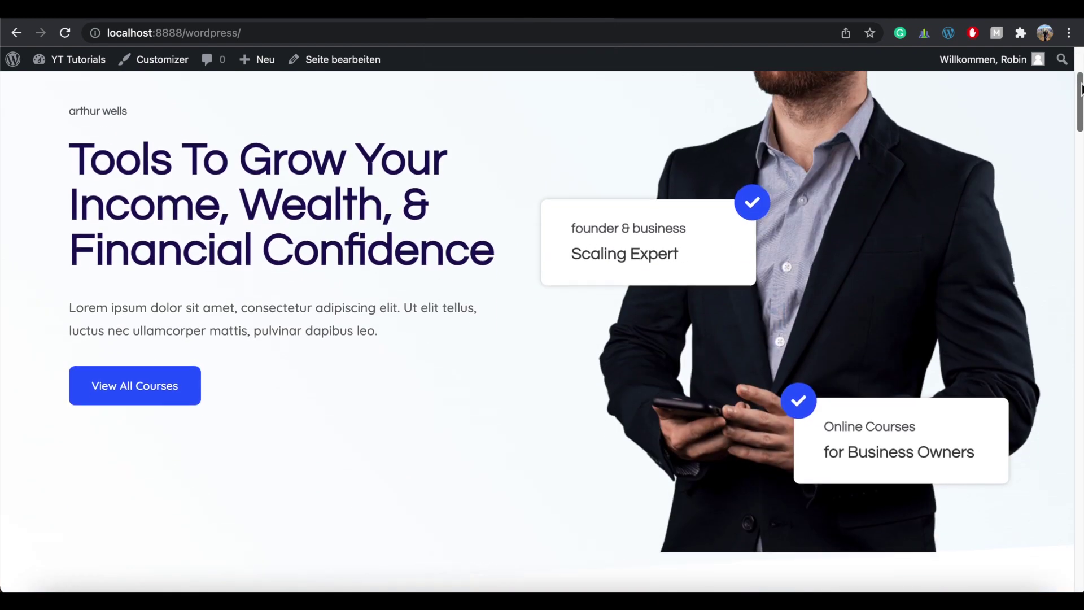
scroll(1080, 90, "down", 2)
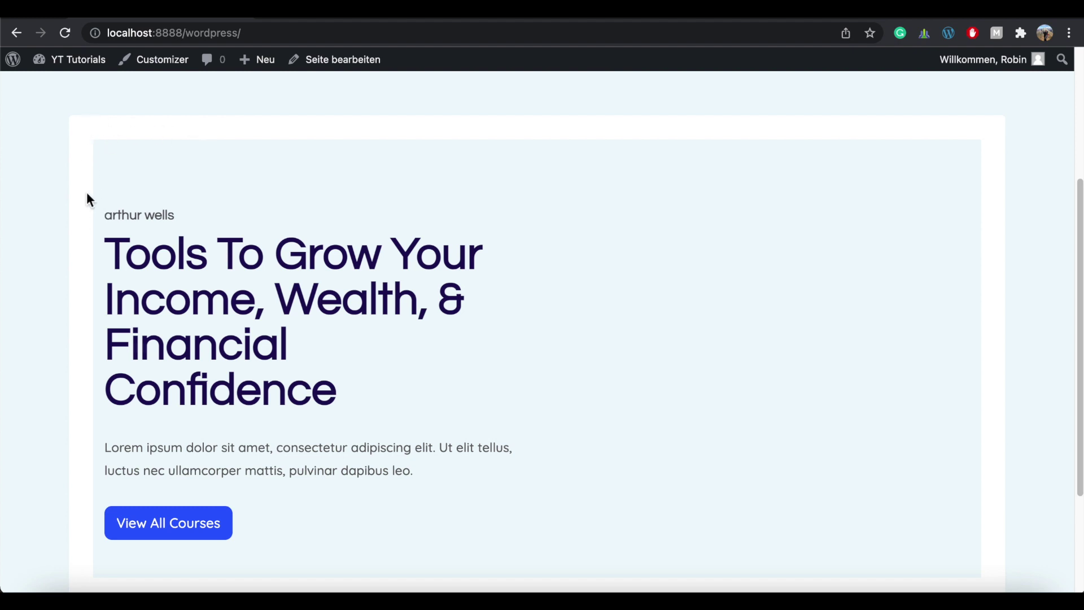
Disable the Home Custom page's title, set its layout to Fullwidth and content style to Unboxed, and save the page.
left_click(318, 64)
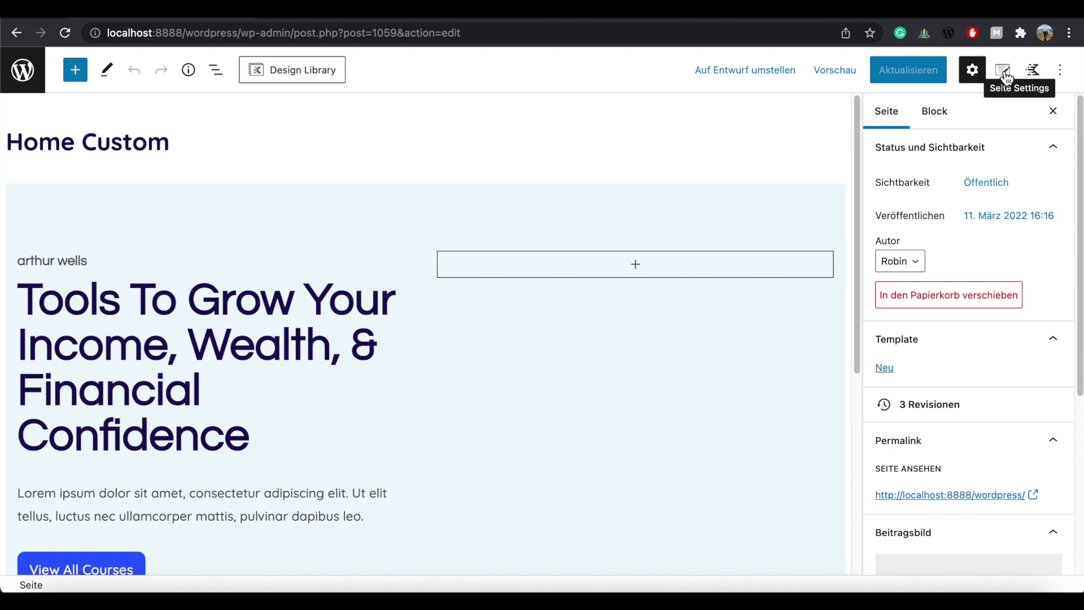
left_click(1004, 72)
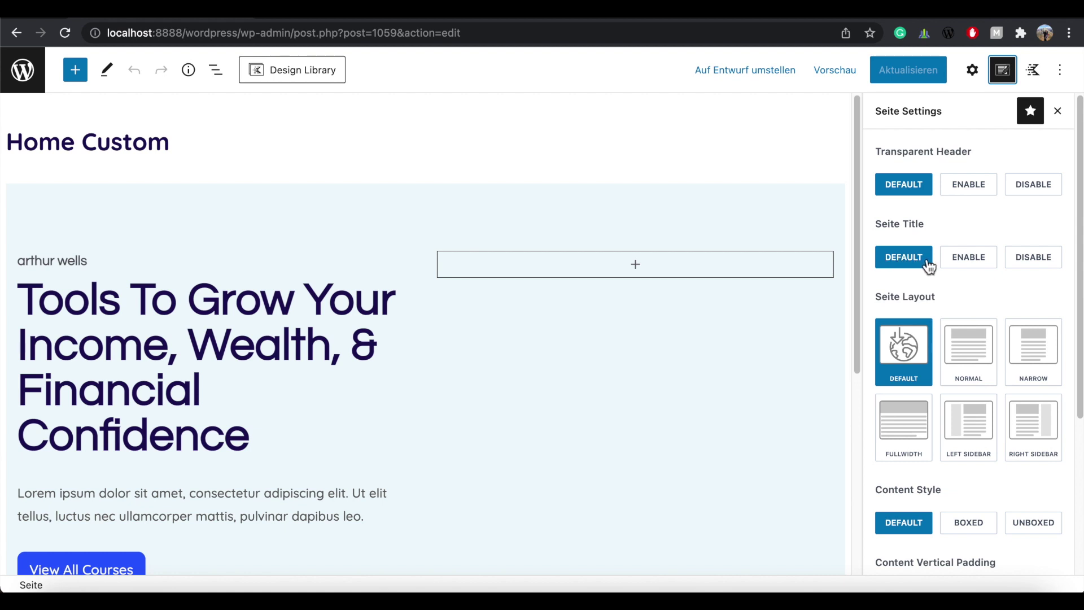
left_click(1043, 269)
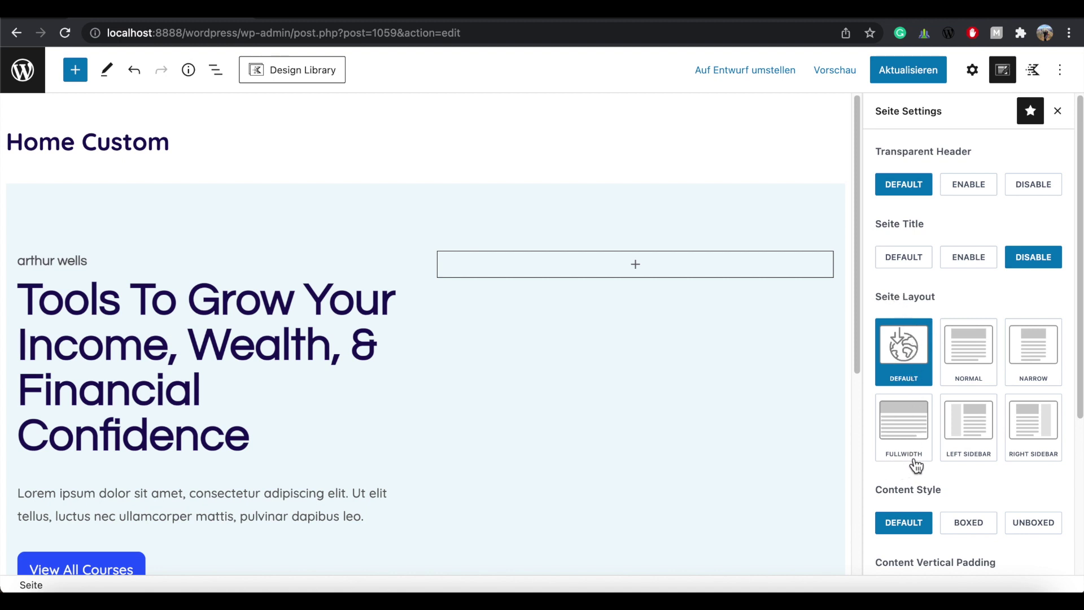
left_click(915, 431)
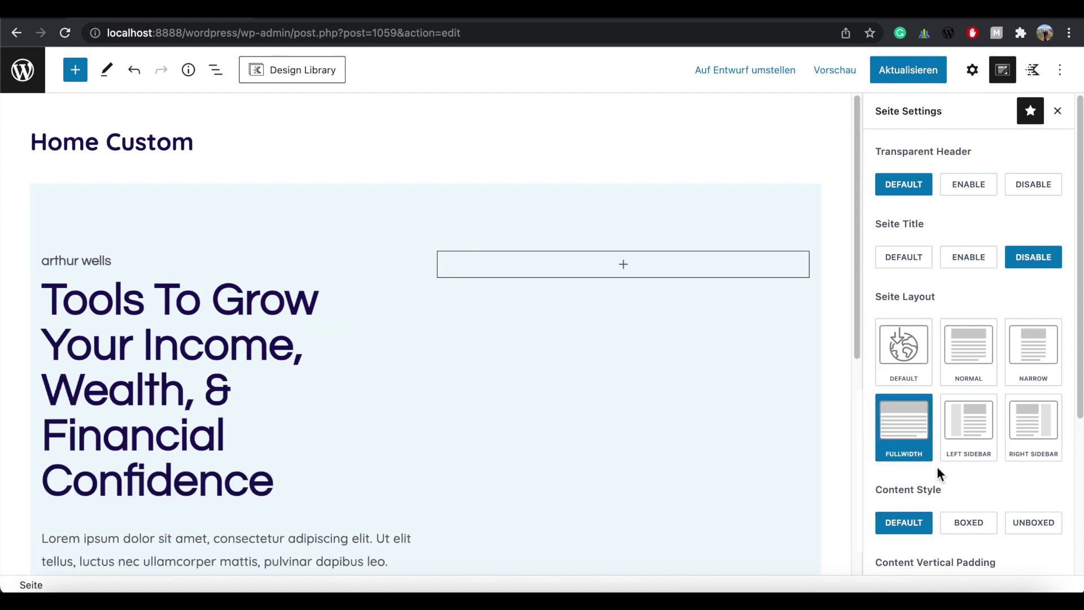
left_click(1034, 531)
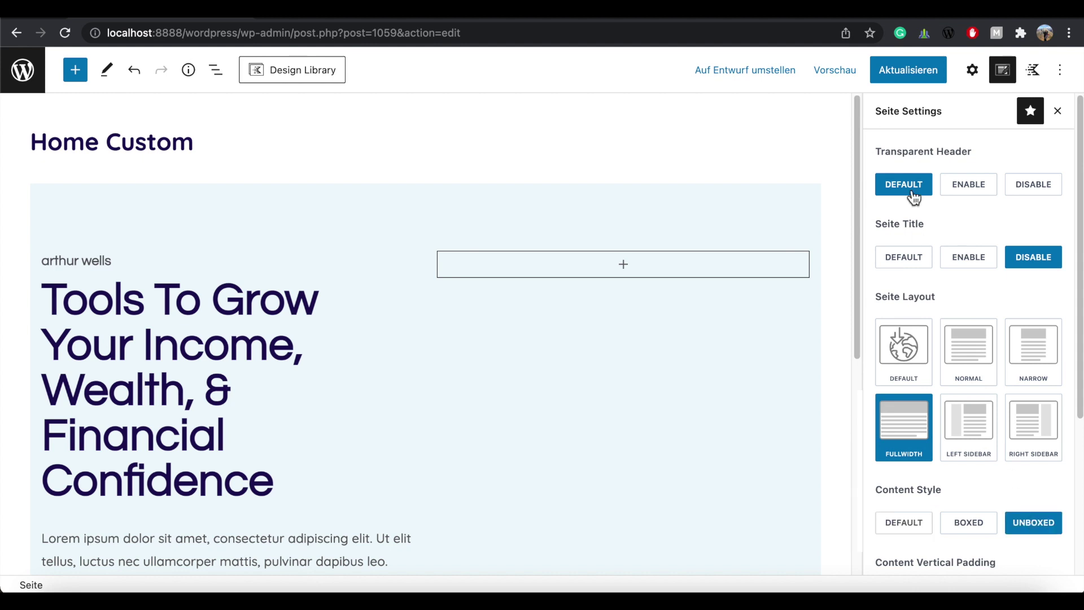
left_click(903, 70)
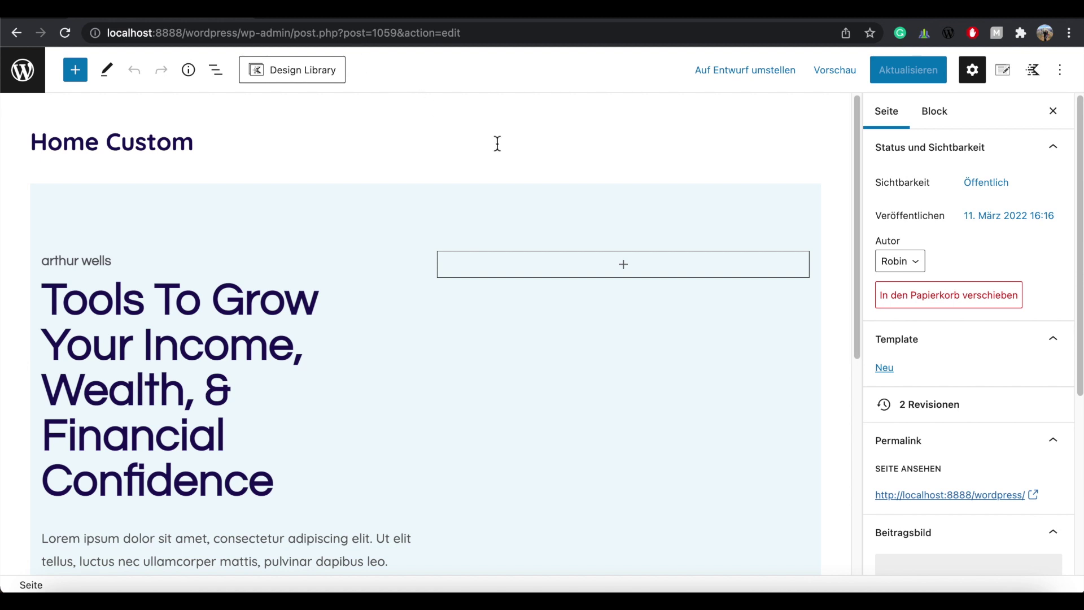
Insert an image block in the hero's empty second column with the media library's cut-out photo of the man in a suit.
left_click(630, 275)
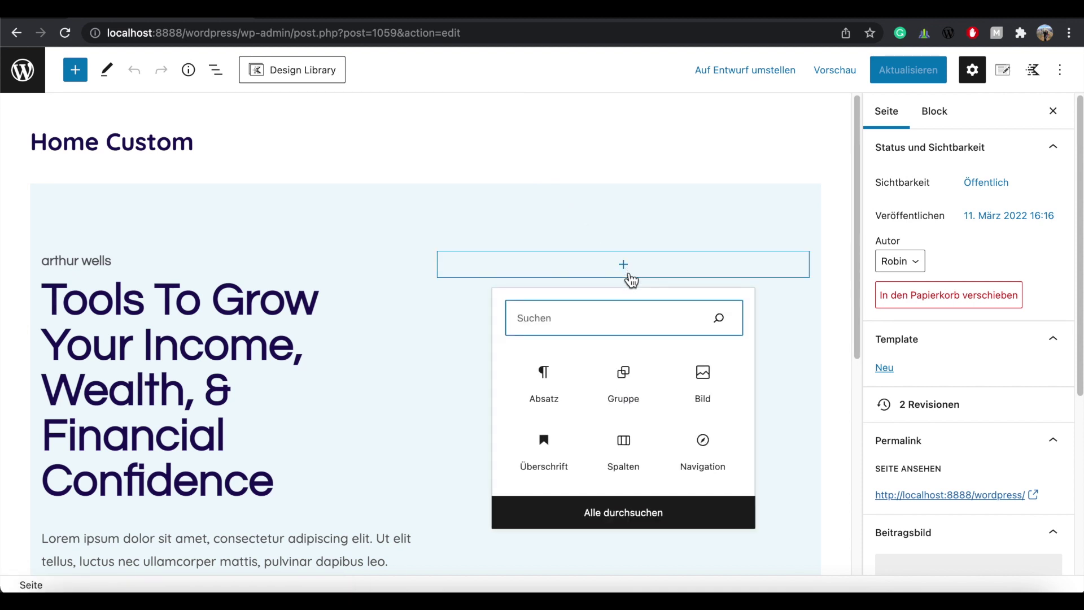
left_click(705, 374)
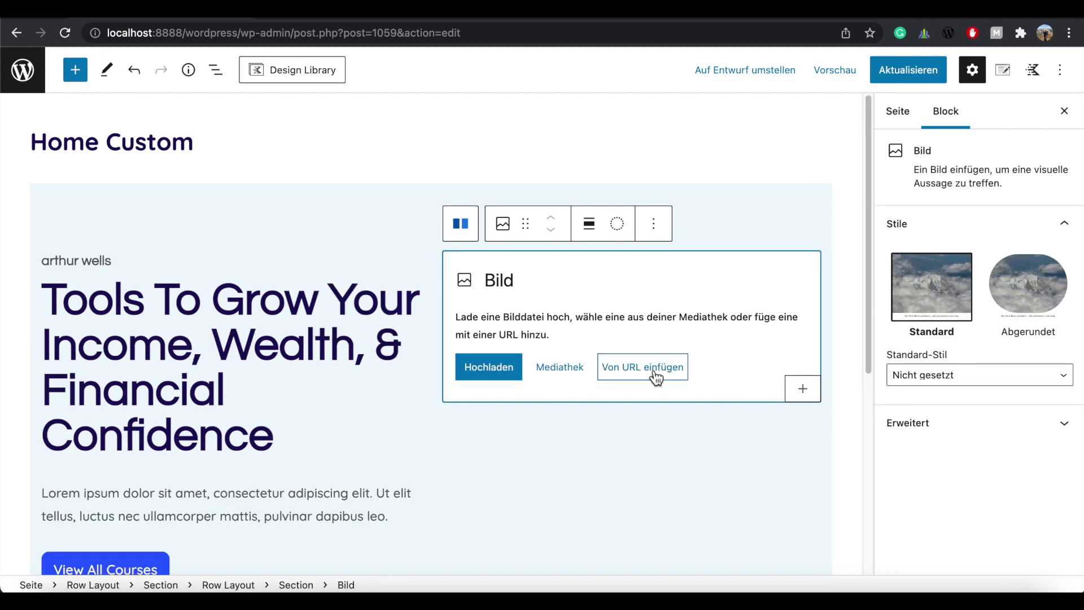
left_click(560, 373)
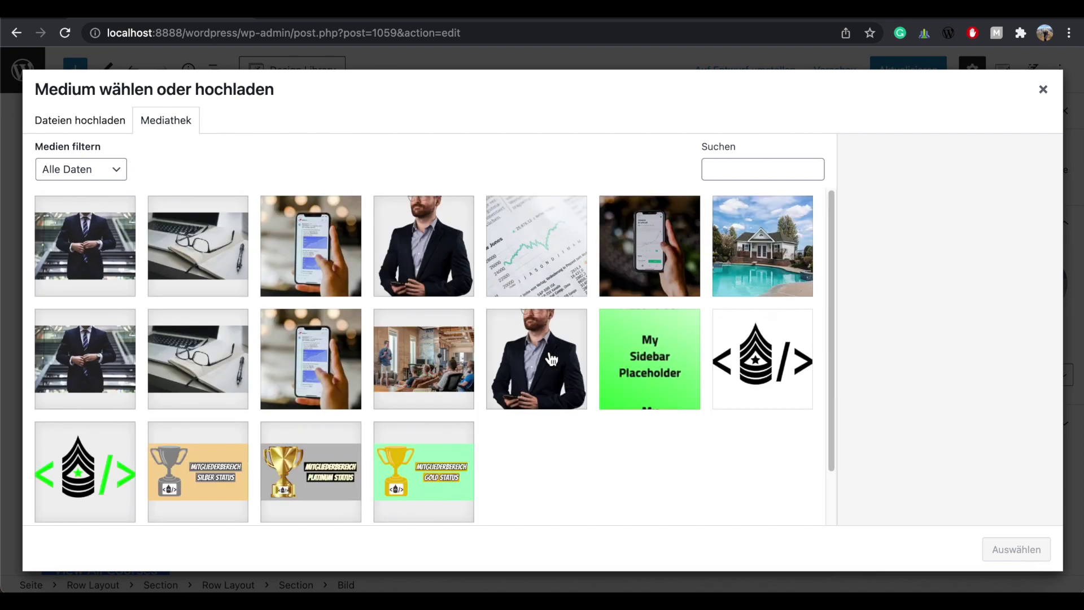
left_click(449, 276)
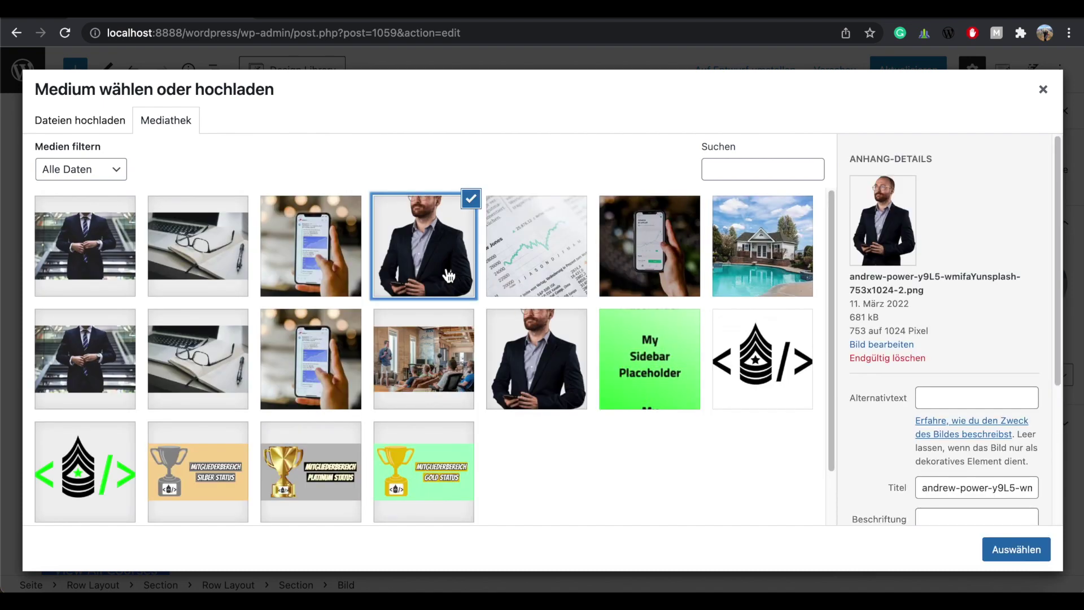
left_click(1026, 552)
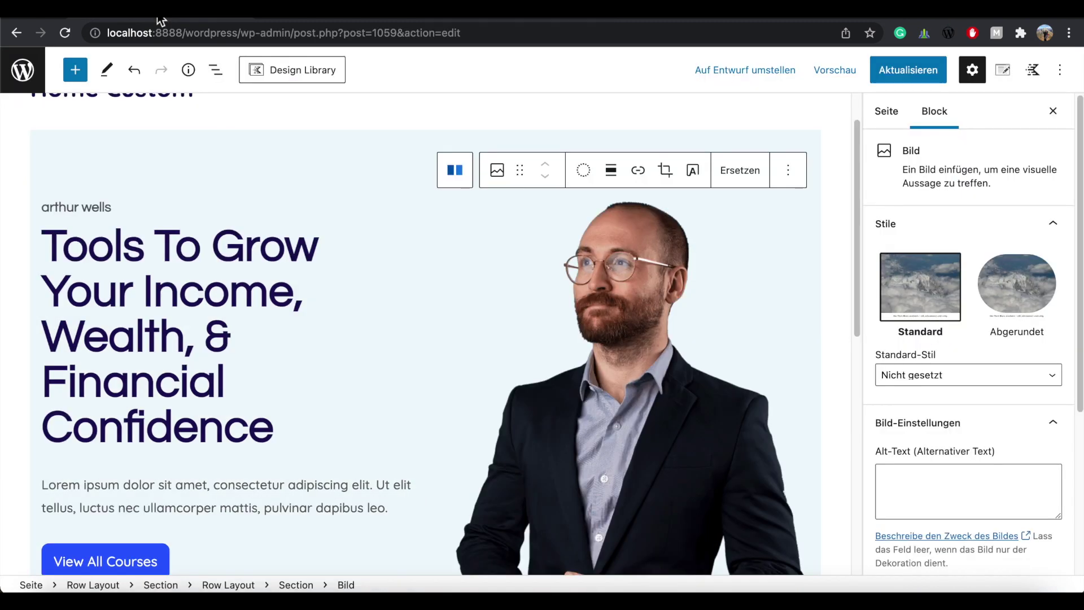
Align the content of the hero's text section vertically to the middle and save the page.
left_click(220, 76)
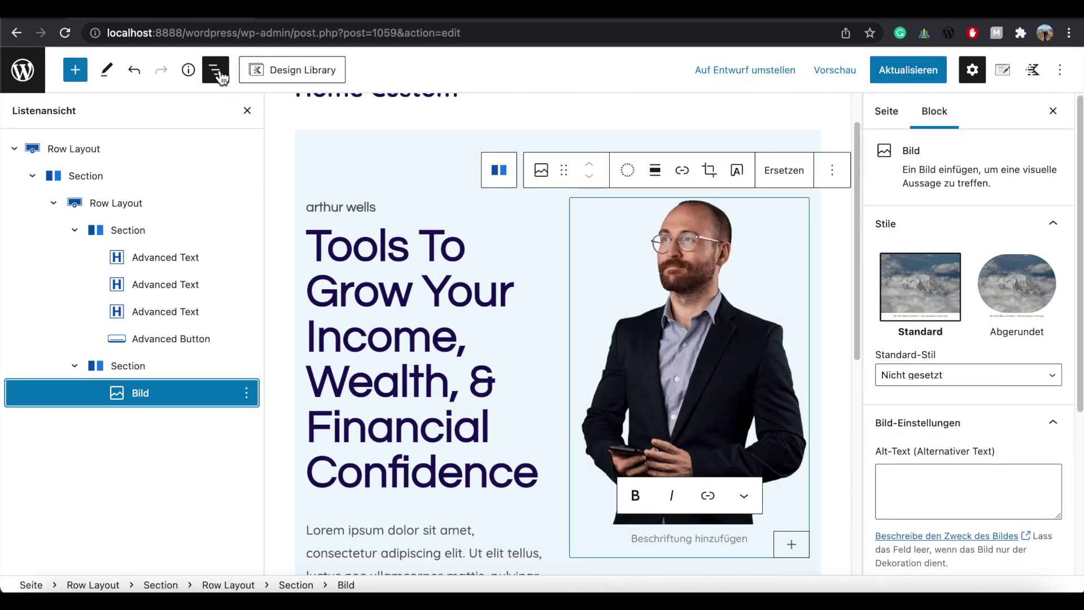
left_click(122, 374)
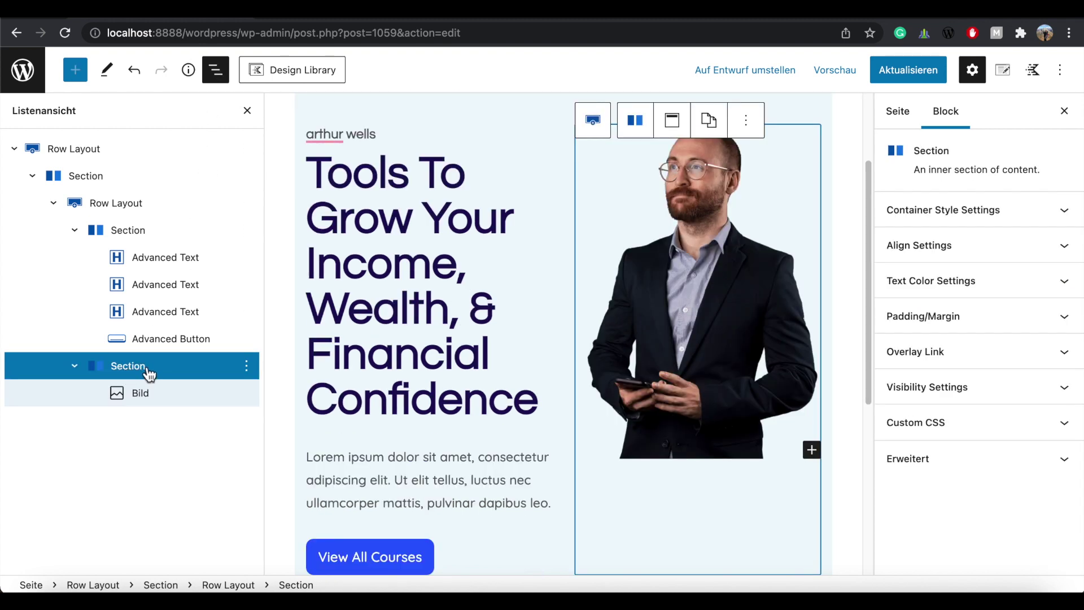
left_click(134, 238)
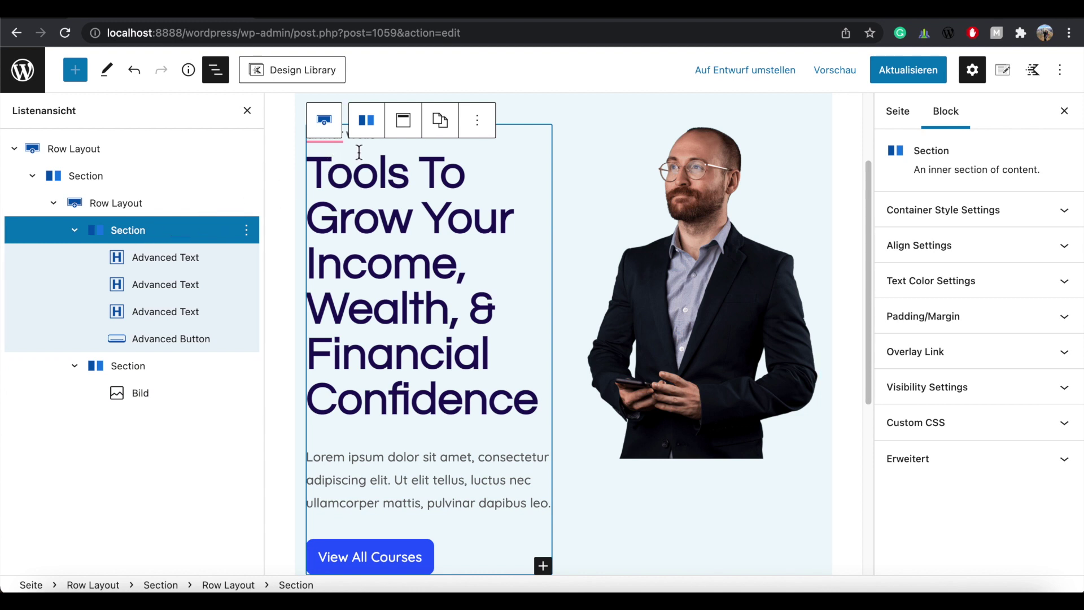
left_click(405, 124)
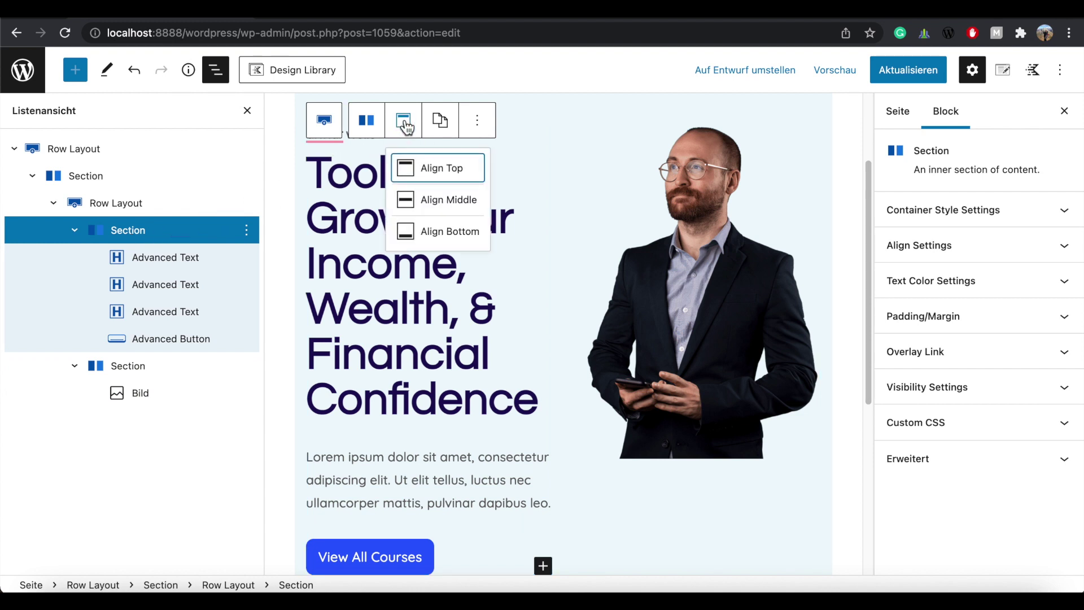
left_click(437, 202)
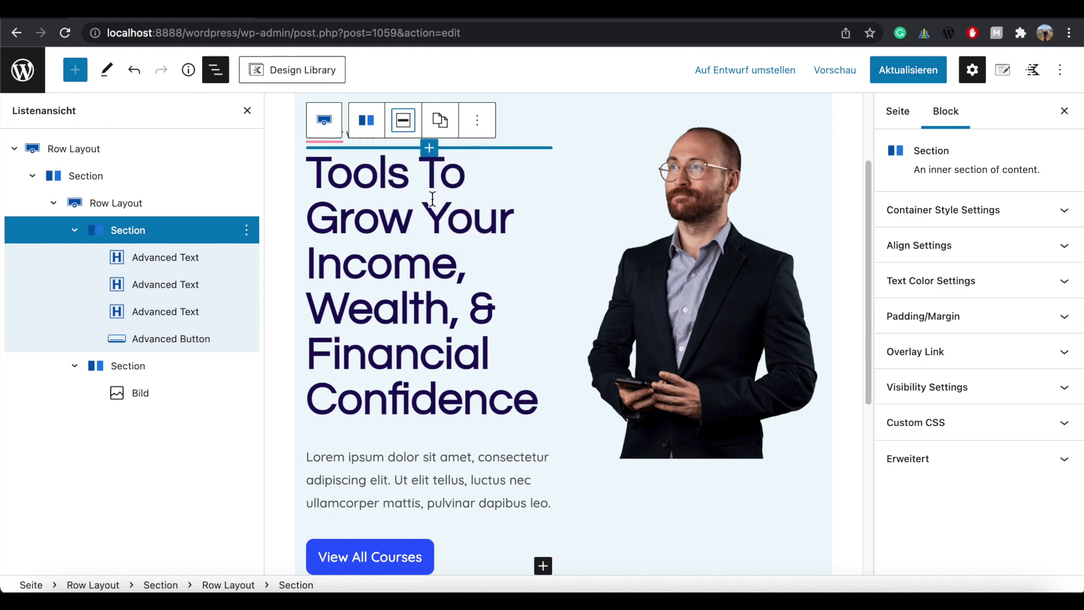
left_click(888, 71)
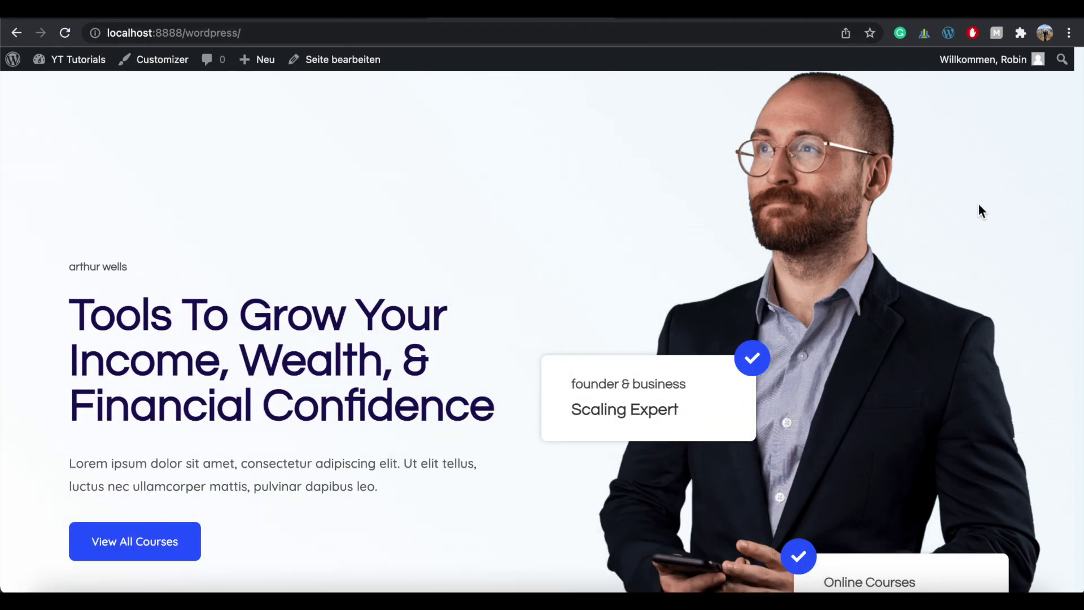
Examine the bottom edge of the reference template's hero section and compare it with the hero being built.
scroll(988, 163, "down", 5)
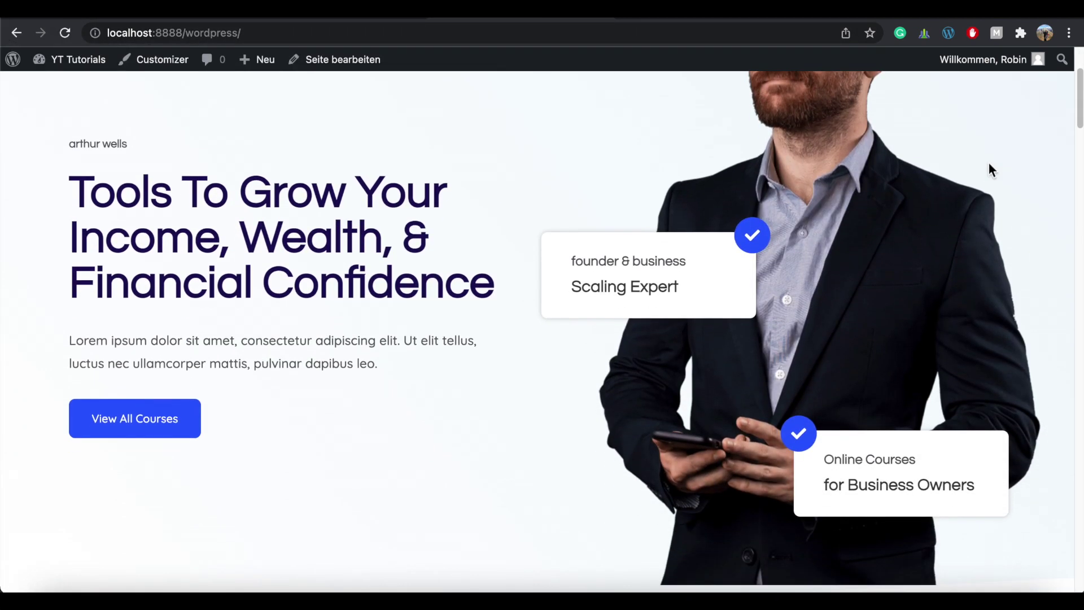
scroll(989, 164, "down", 5)
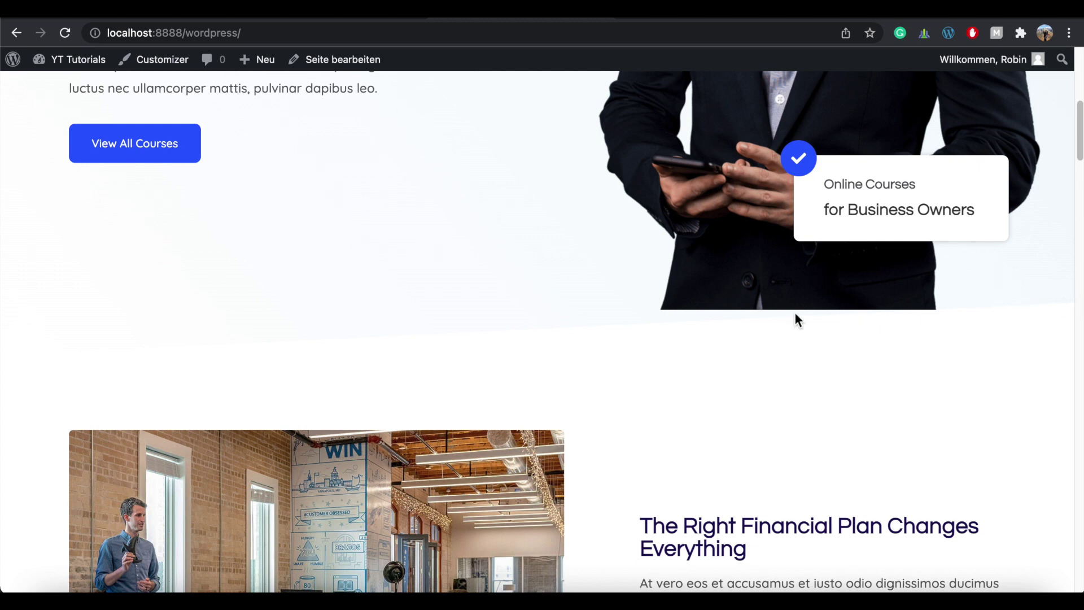
scroll(577, 231, "up", 8)
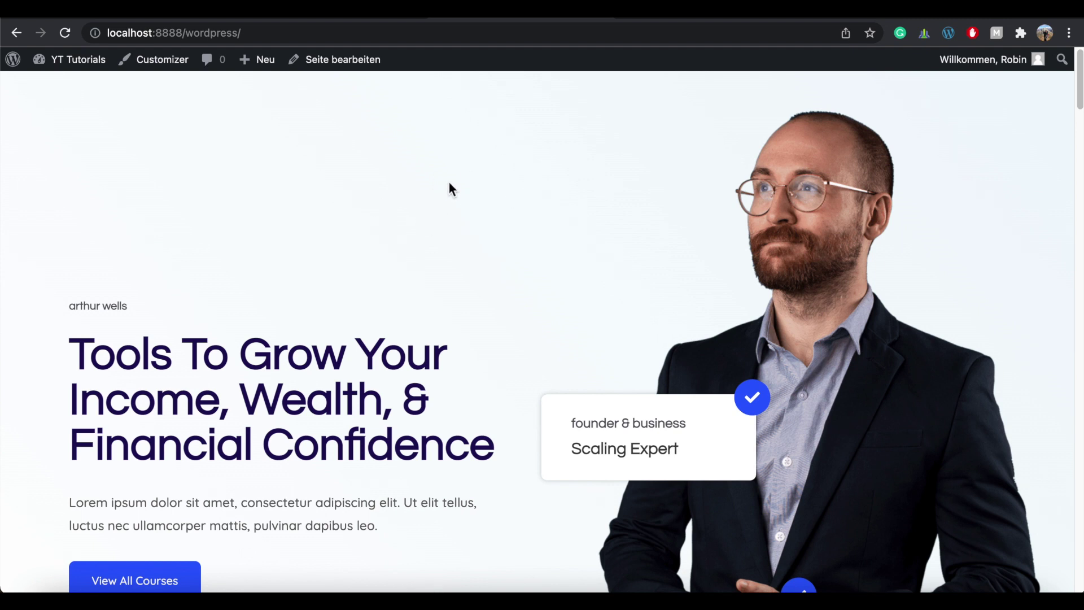
scroll(980, 135, "down", 2)
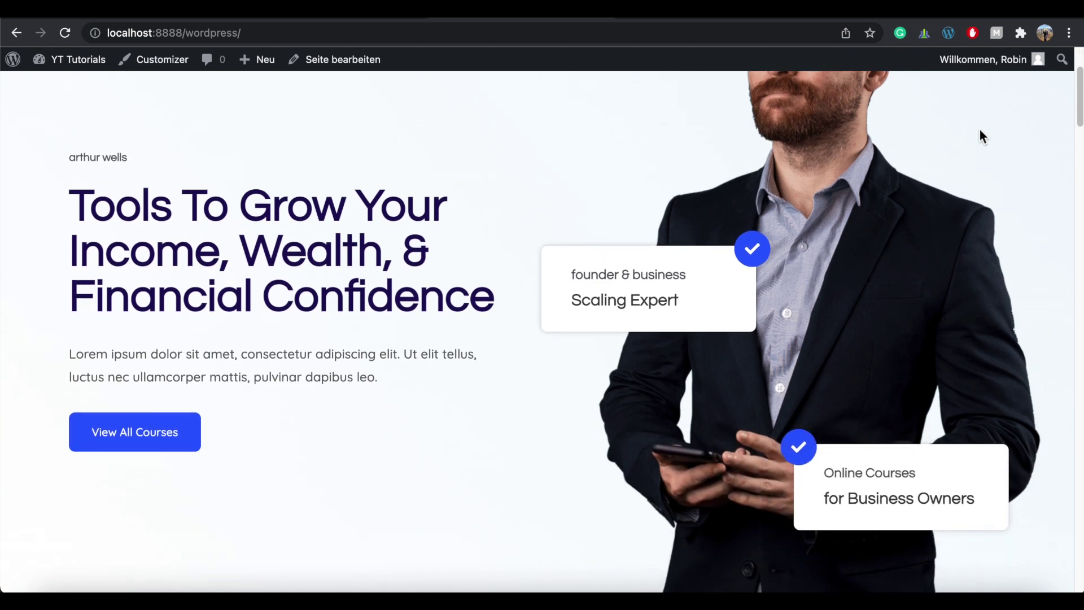
scroll(1034, 209, "up", 2)
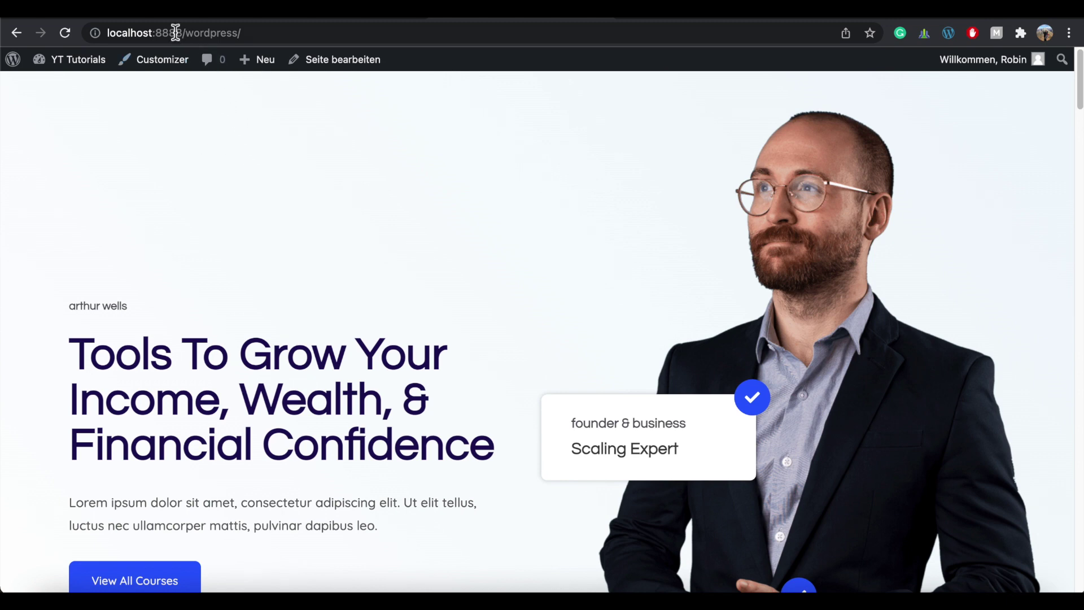
key("ctrl+Tab")
scroll(644, 402, "down", 4)
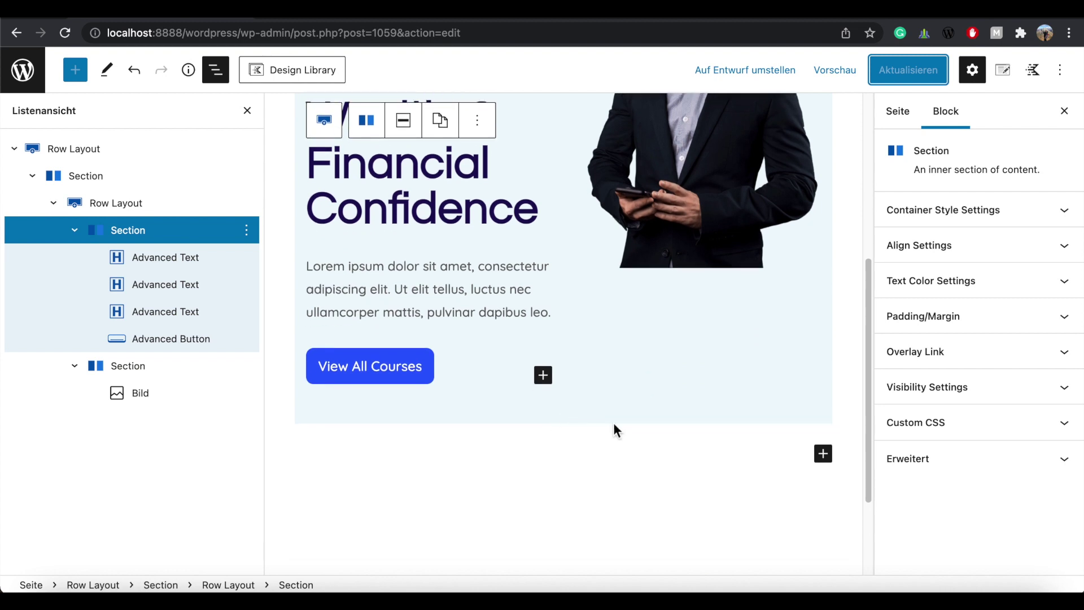
Add a bottom divider with a straight slant rising to the right to the hero's outer row layout, matching the reference template.
left_click(82, 153)
left_click(81, 152)
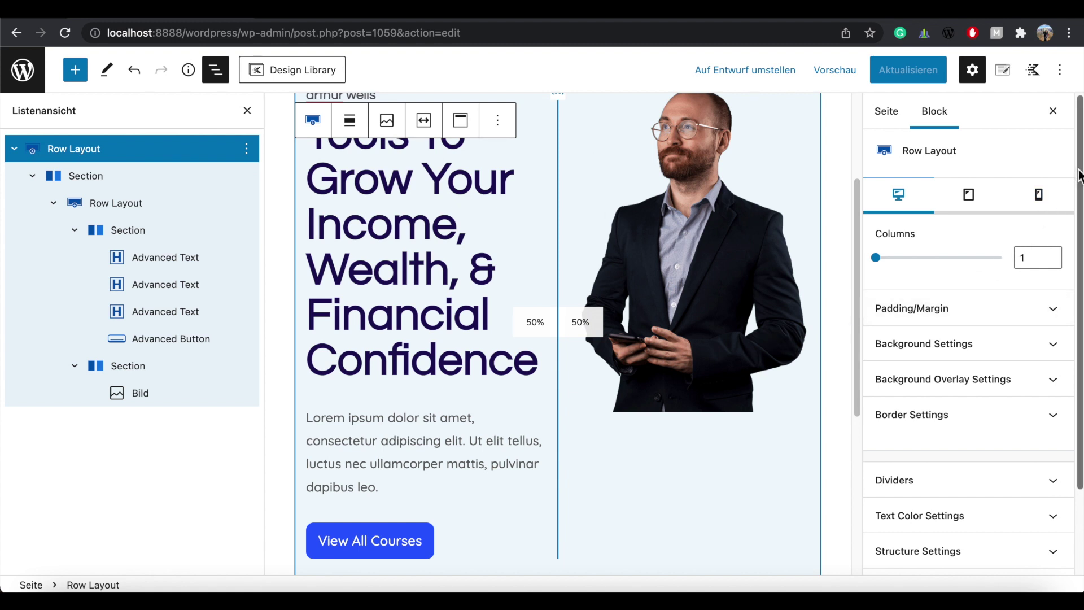
left_click(1056, 345)
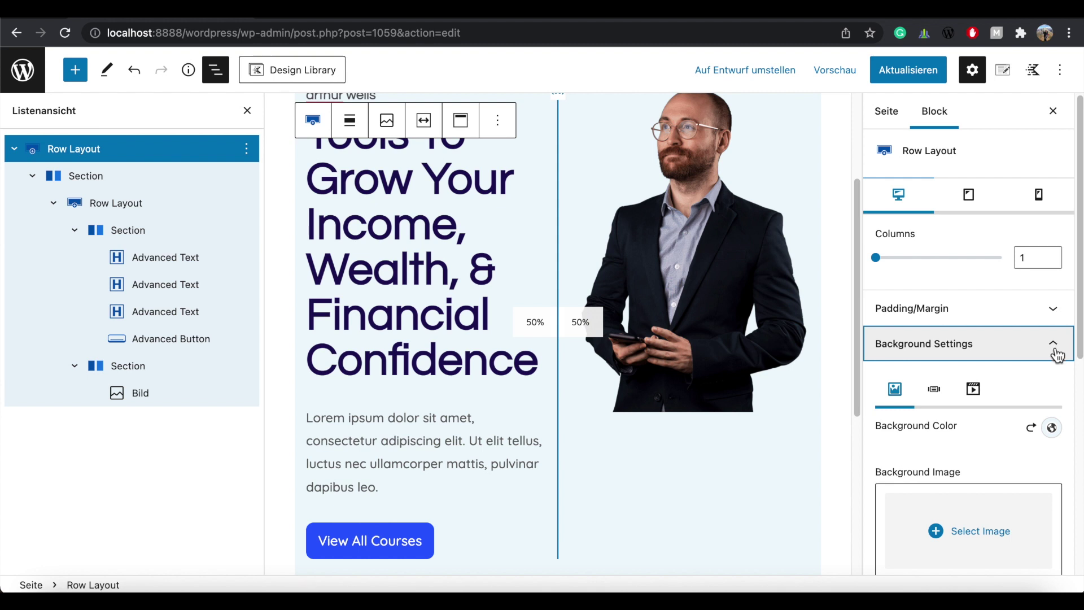
scroll(1079, 282, "down", 6)
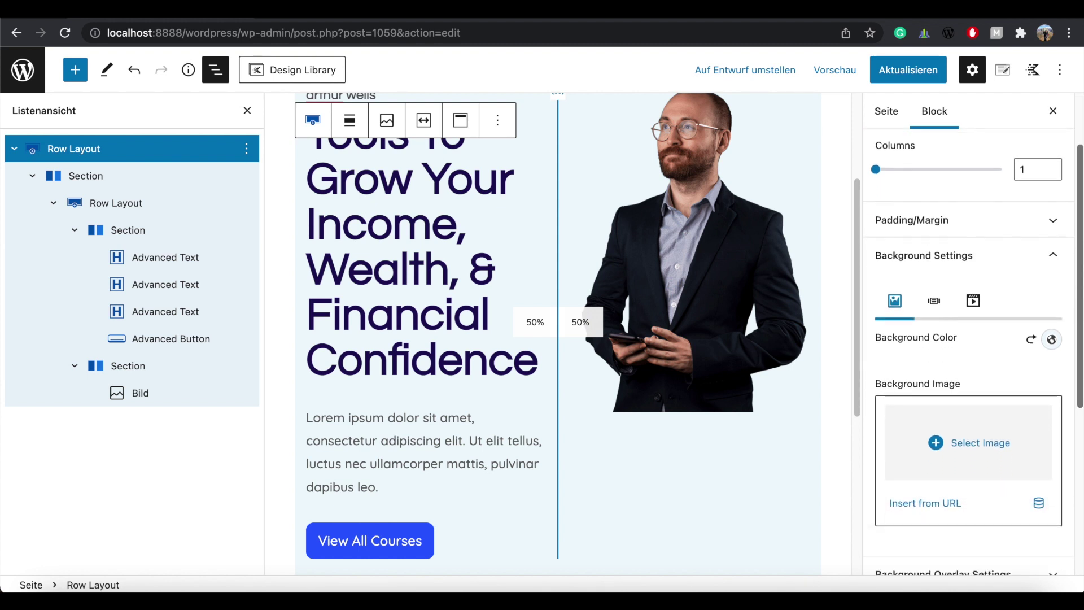
scroll(969, 350, "down", 2)
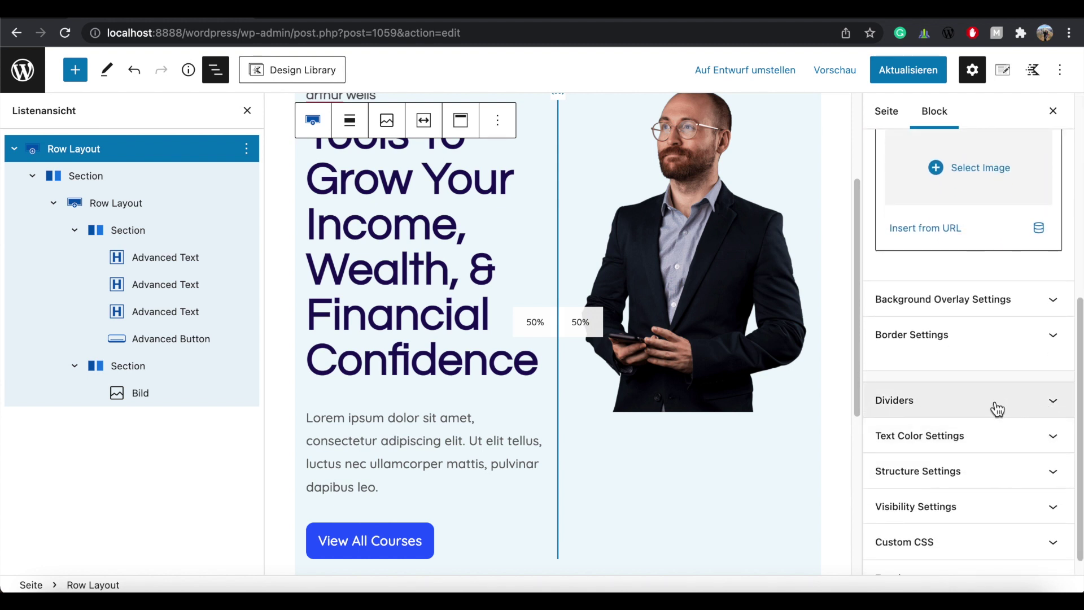
left_click(1055, 403)
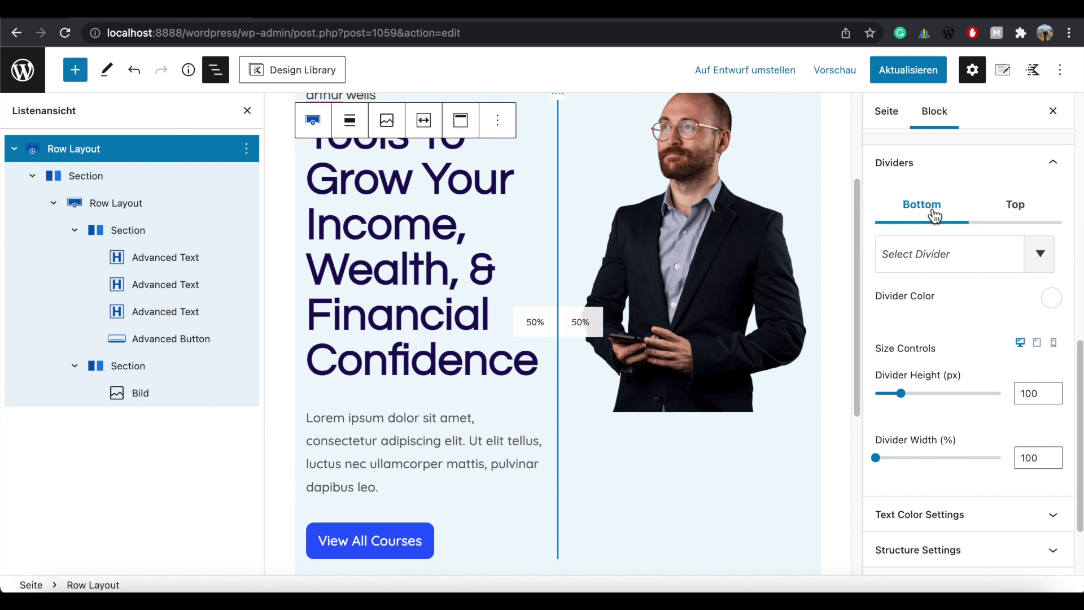
left_click(1041, 257)
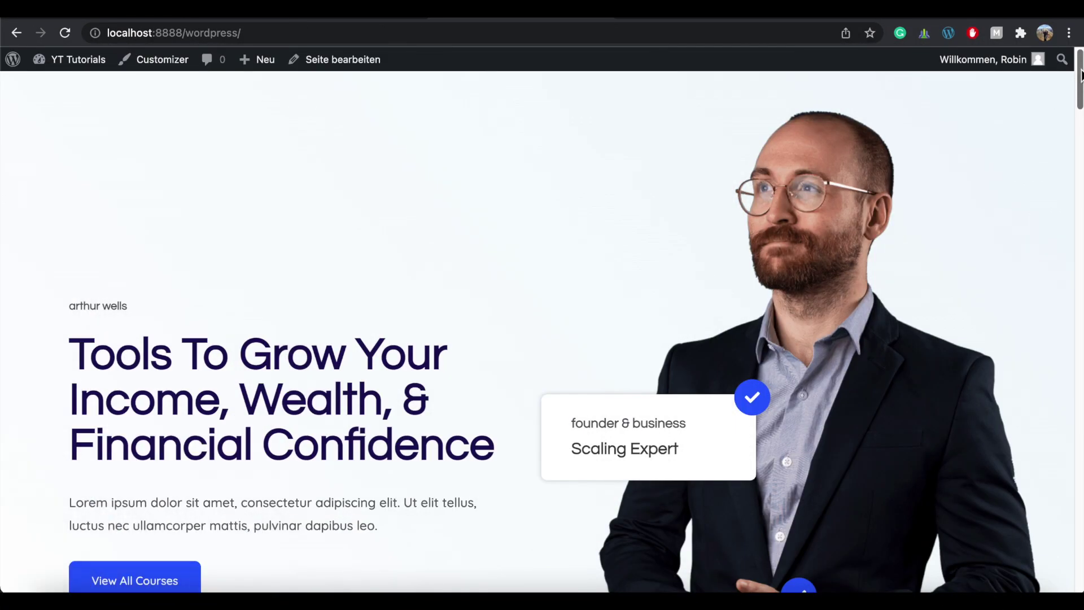
scroll(542, 327, "down", 4)
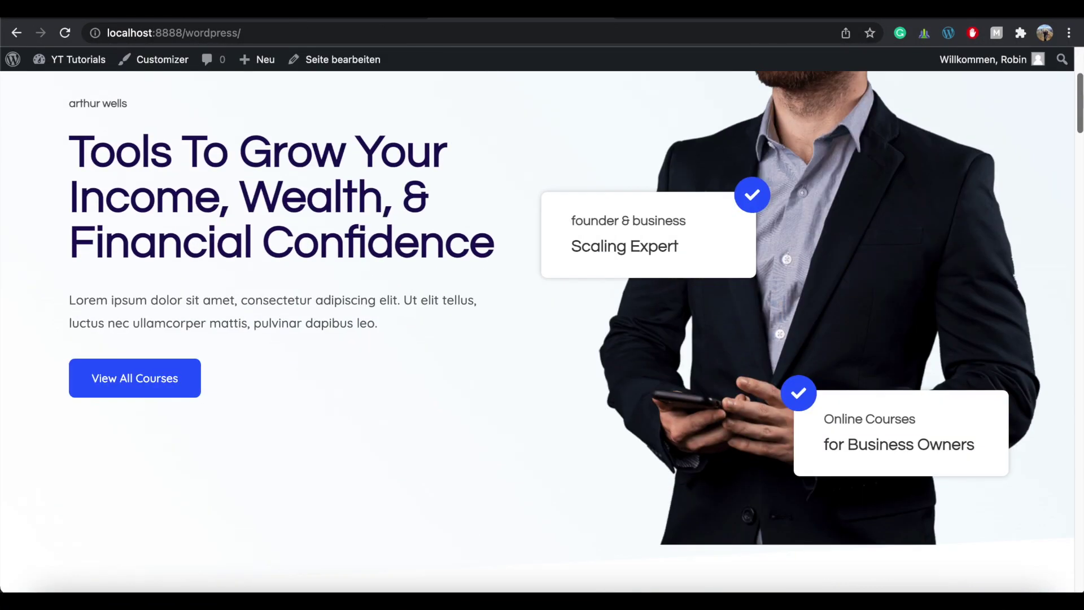
scroll(722, 314, "down", 4)
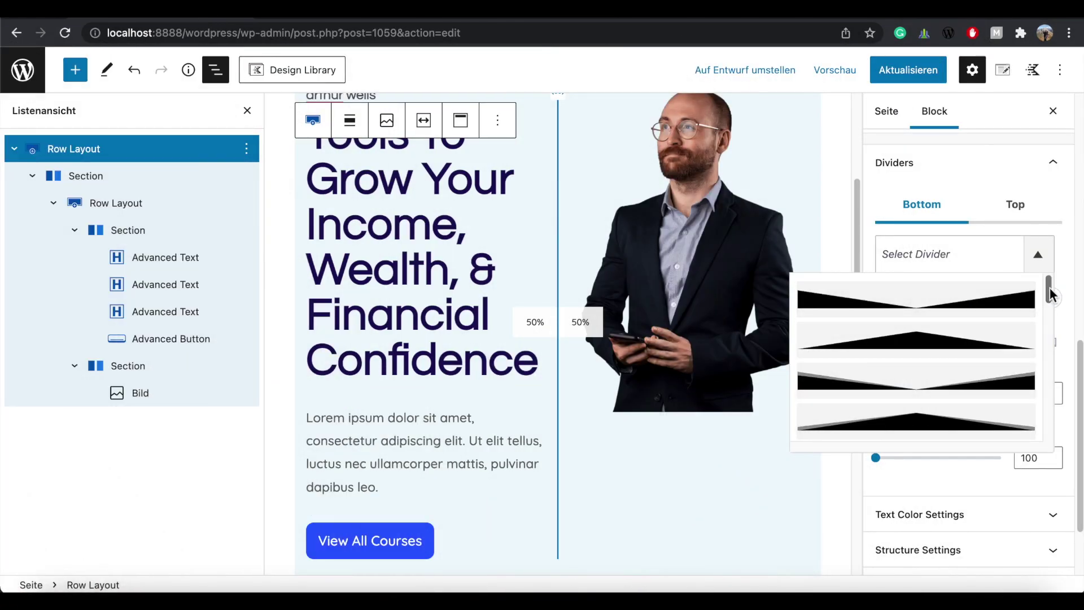
left_click_drag(1052, 294, 1051, 312)
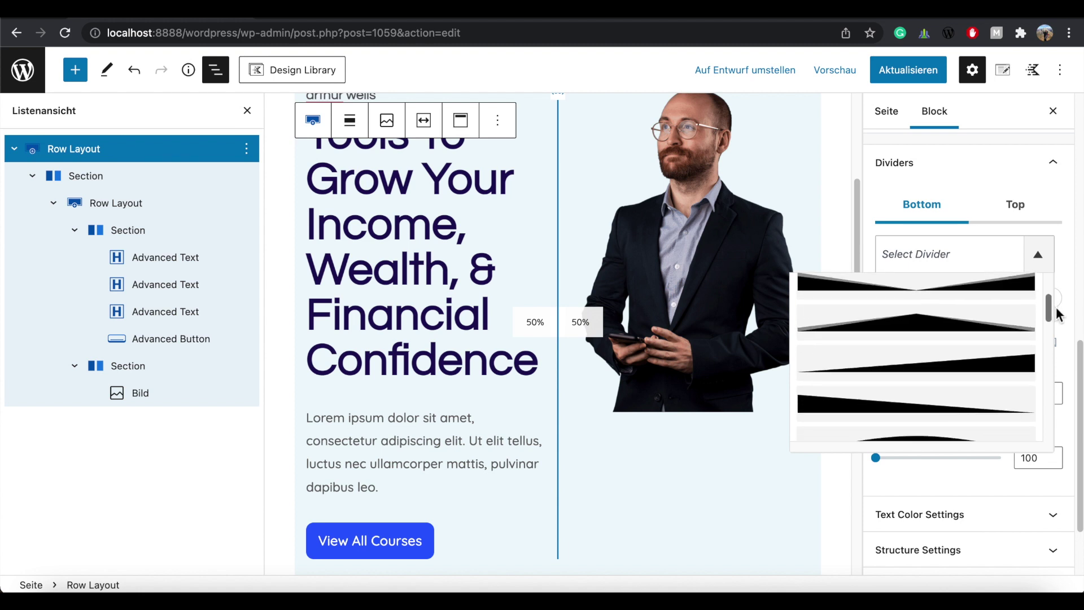
left_click(985, 277)
left_click(922, 283)
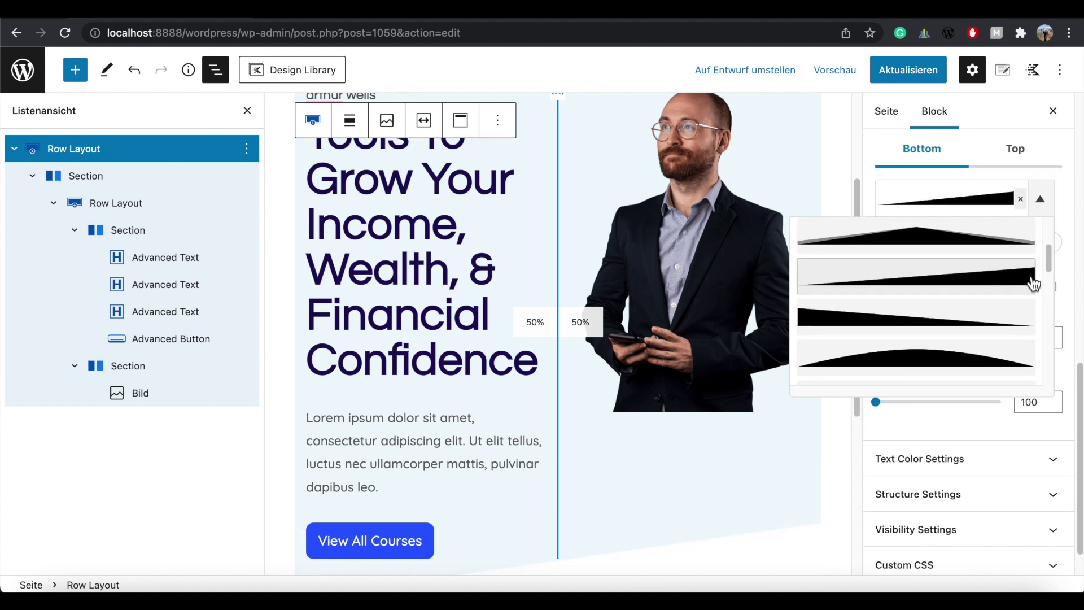
Make the outer row layout's background color fully transparent.
scroll(1061, 254, "up", 8)
scroll(1069, 225, "up", 5)
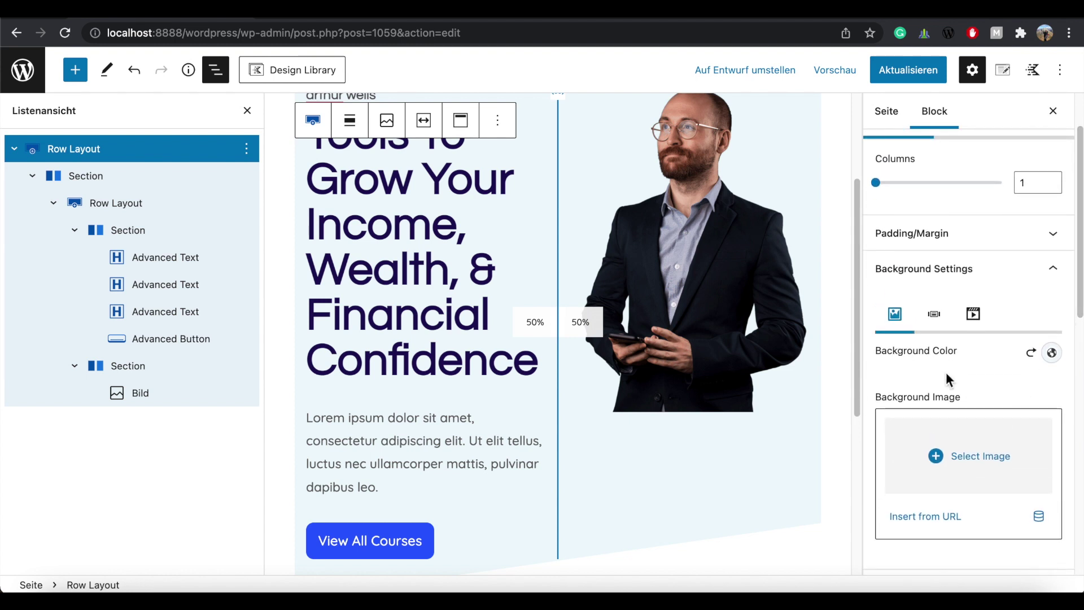
left_click(1052, 353)
left_click_drag(1030, 242, 836, 242)
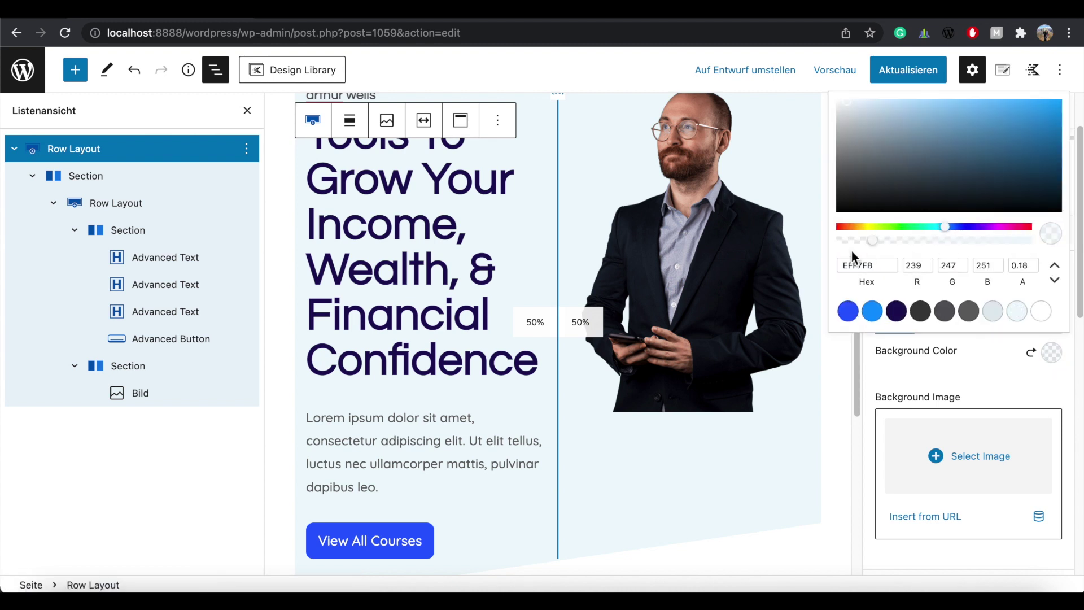
left_click(1073, 376)
Give the outer row layout a normal background overlay in the palette's light blue EFF7FB with an overlay opacity of 100.
scroll(1081, 310, "down", 1)
scroll(1081, 309, "down", 5)
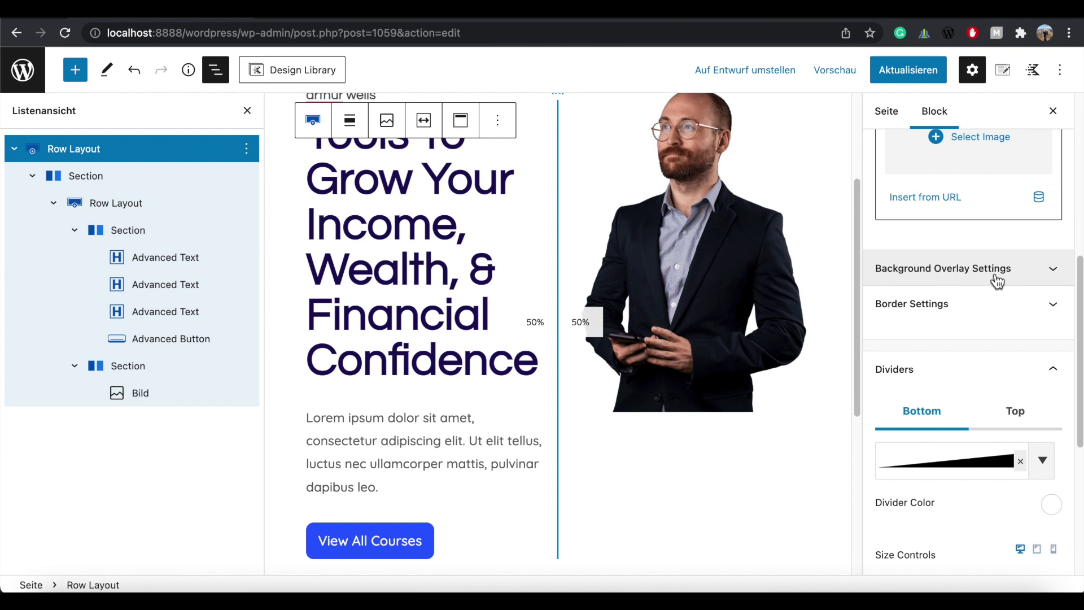
left_click(1055, 279)
scroll(1057, 279, "down", 3)
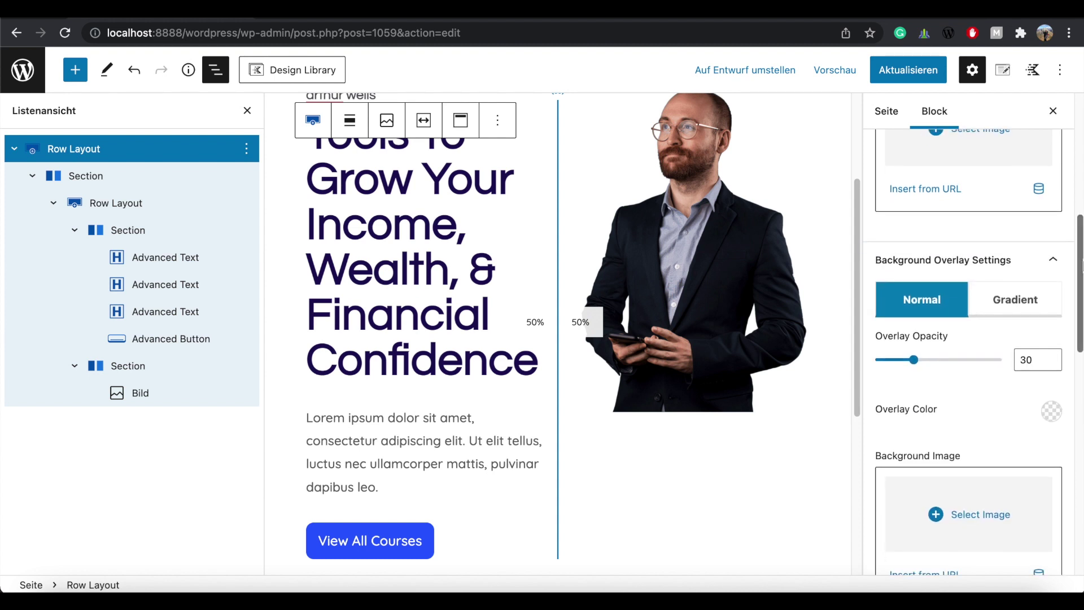
scroll(1056, 279, "down", 1)
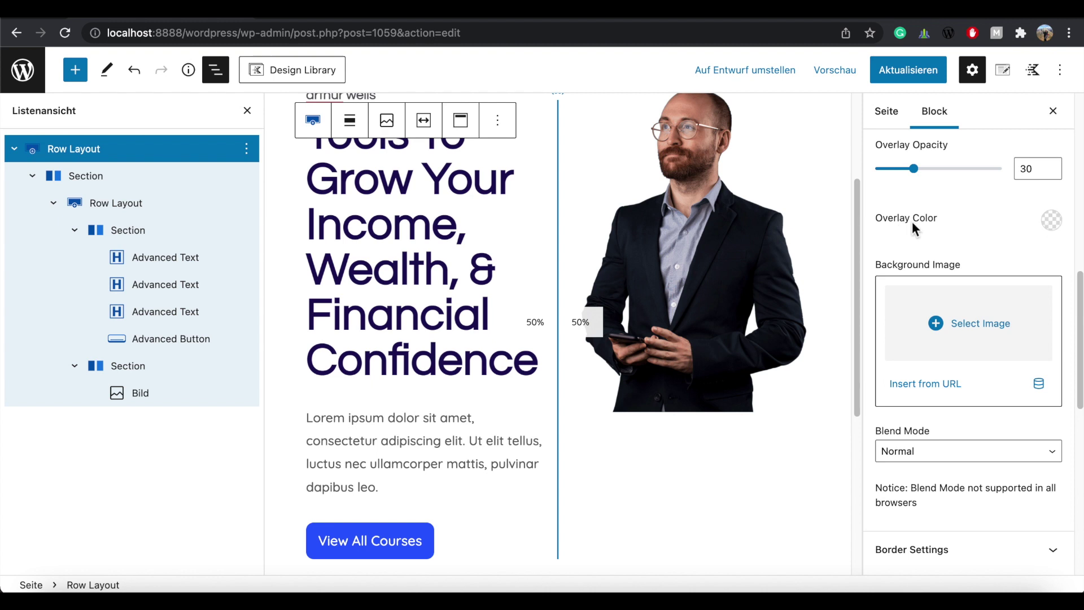
left_click(1052, 221)
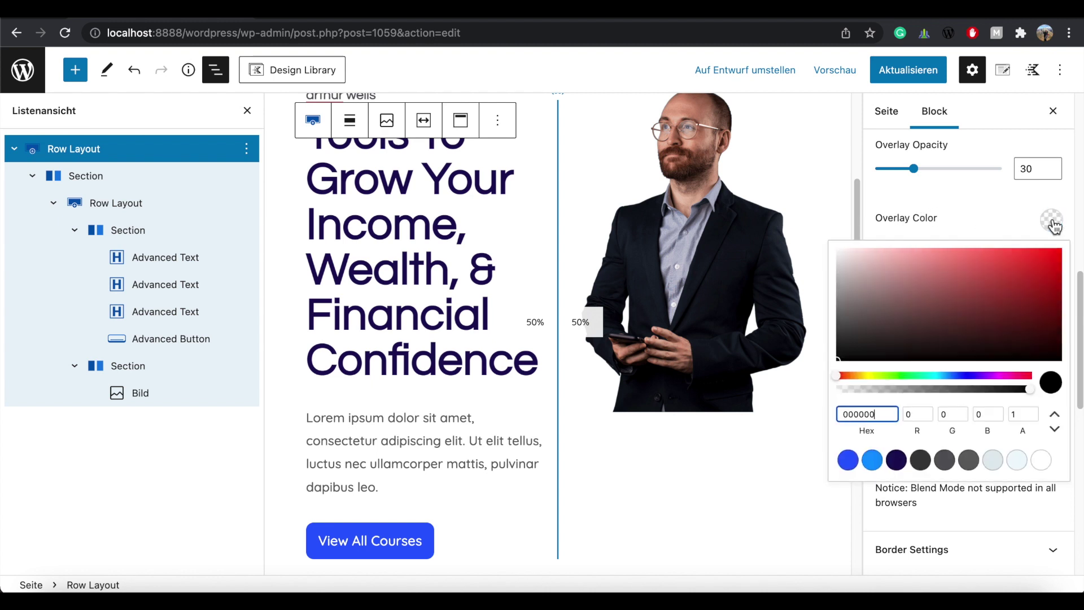
left_click(1022, 464)
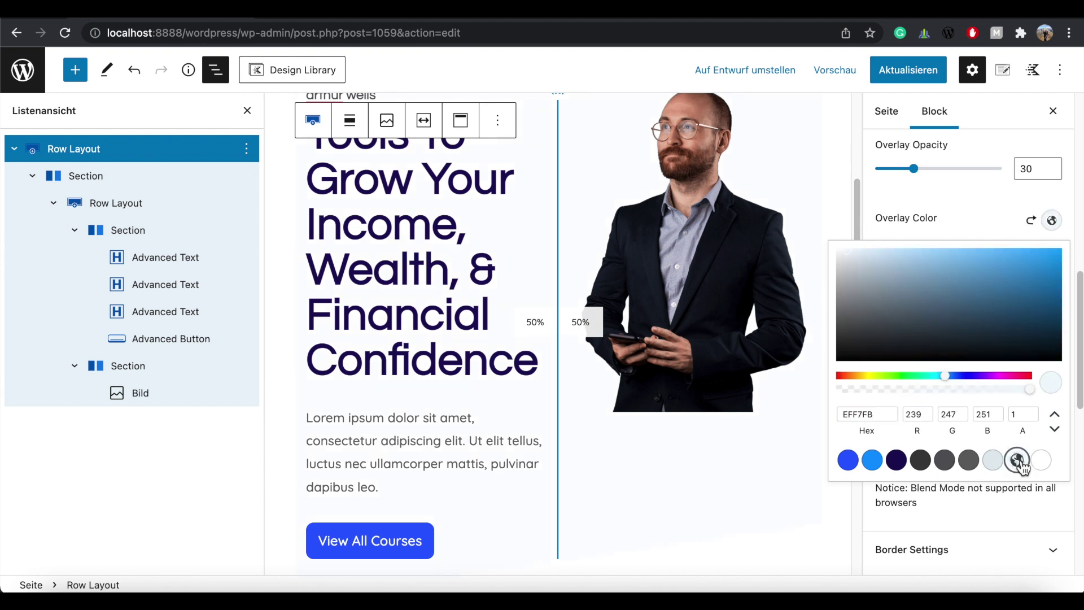
left_click(960, 220)
left_click_drag(914, 197, 1013, 203)
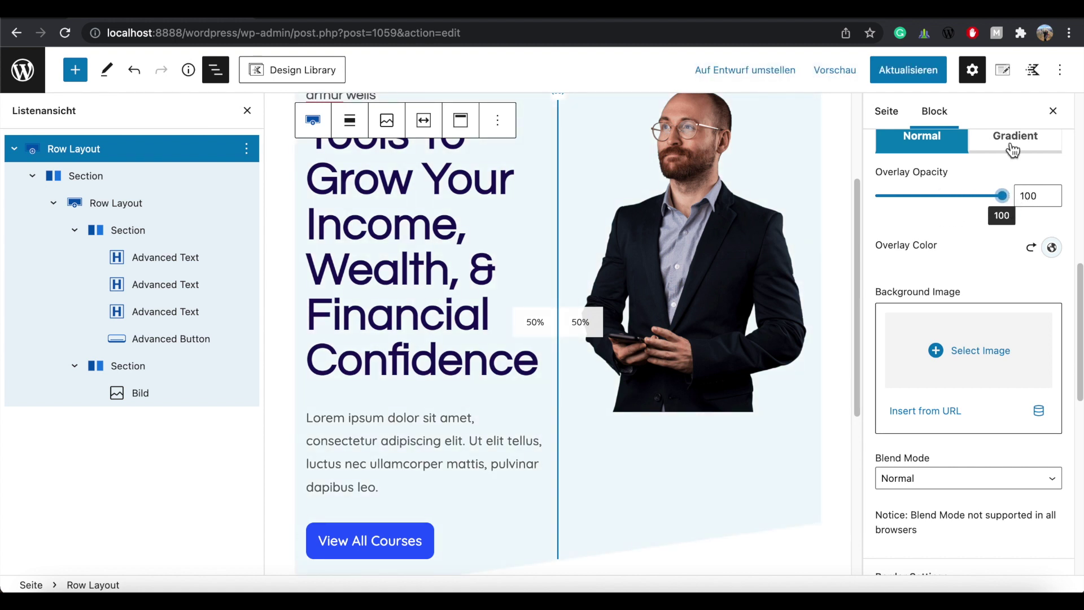
Switch the row's background overlay to a gradient and set its second color to the palette's white.
scroll(1011, 170, "up", 2)
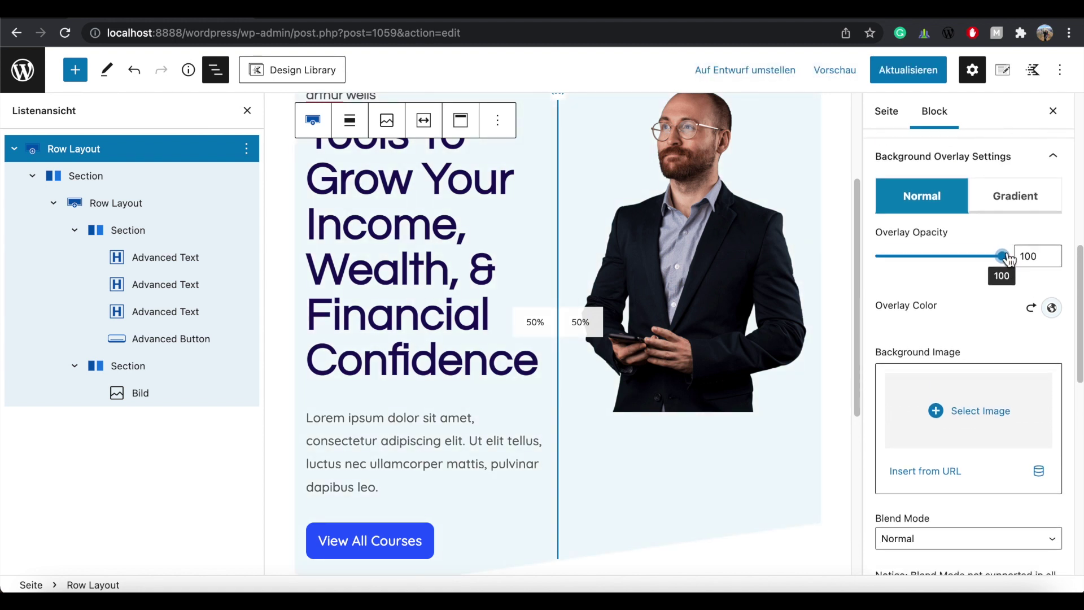
left_click(1020, 208)
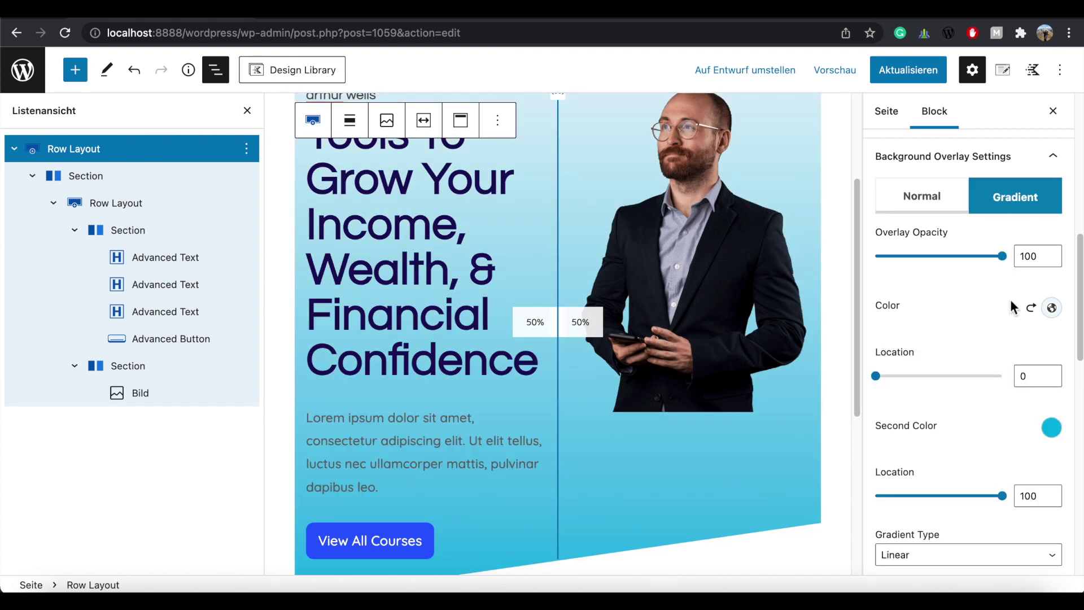
scroll(1045, 302, "down", 3)
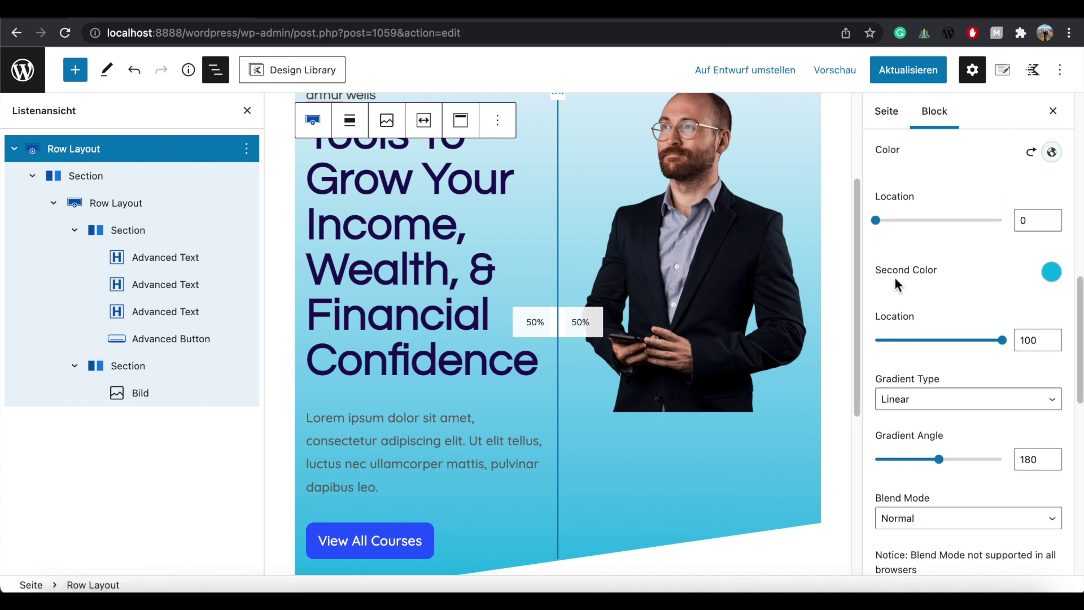
left_click(1052, 274)
left_click(1041, 512)
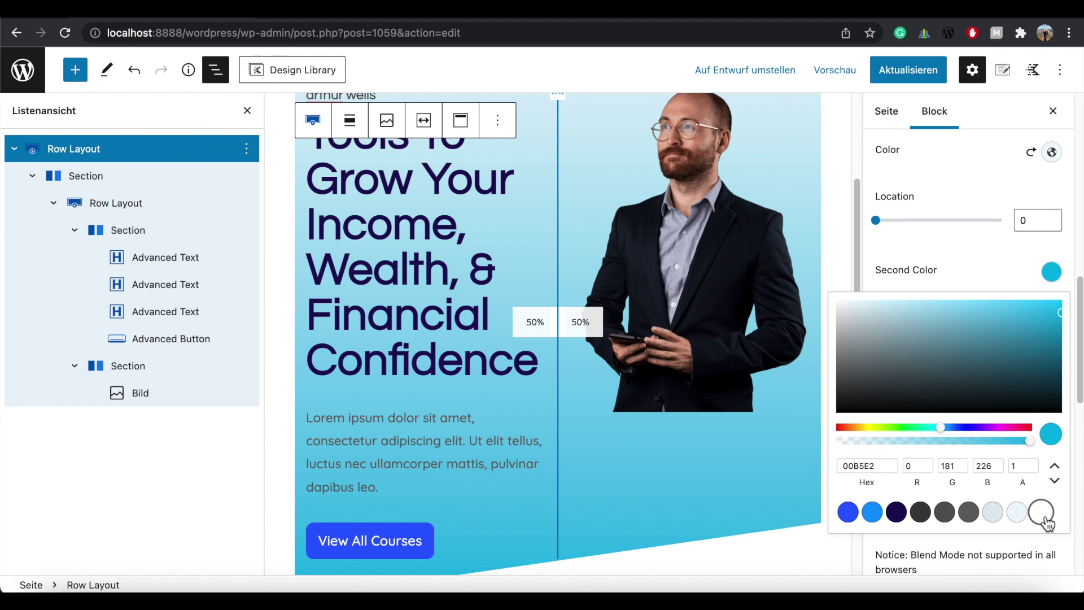
left_click(956, 238)
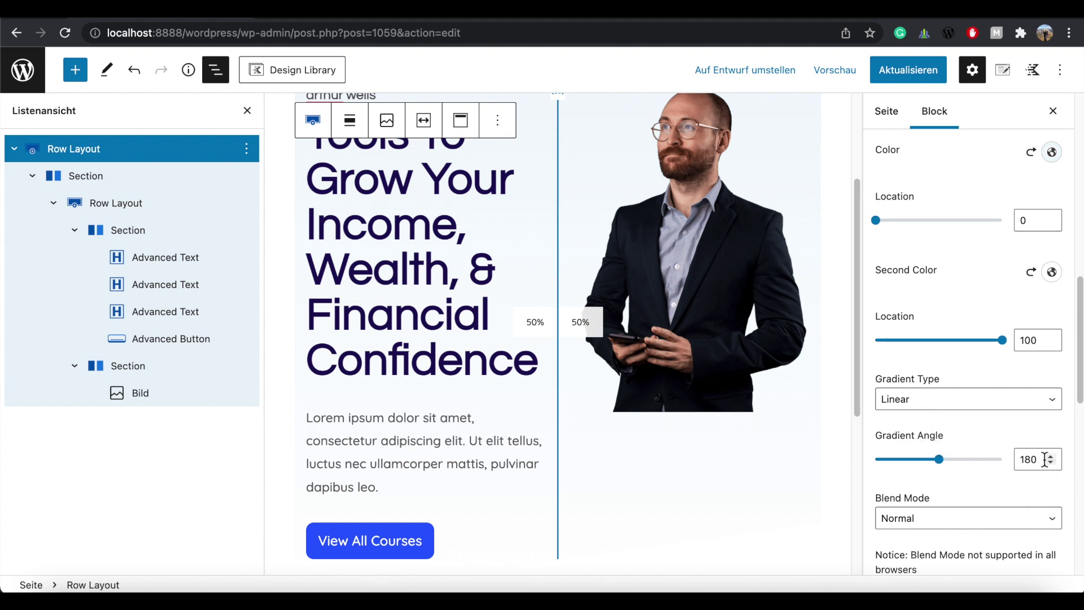
Set the overlay's gradient angle to 250 and save the page.
left_click_drag(1043, 459, 1019, 459)
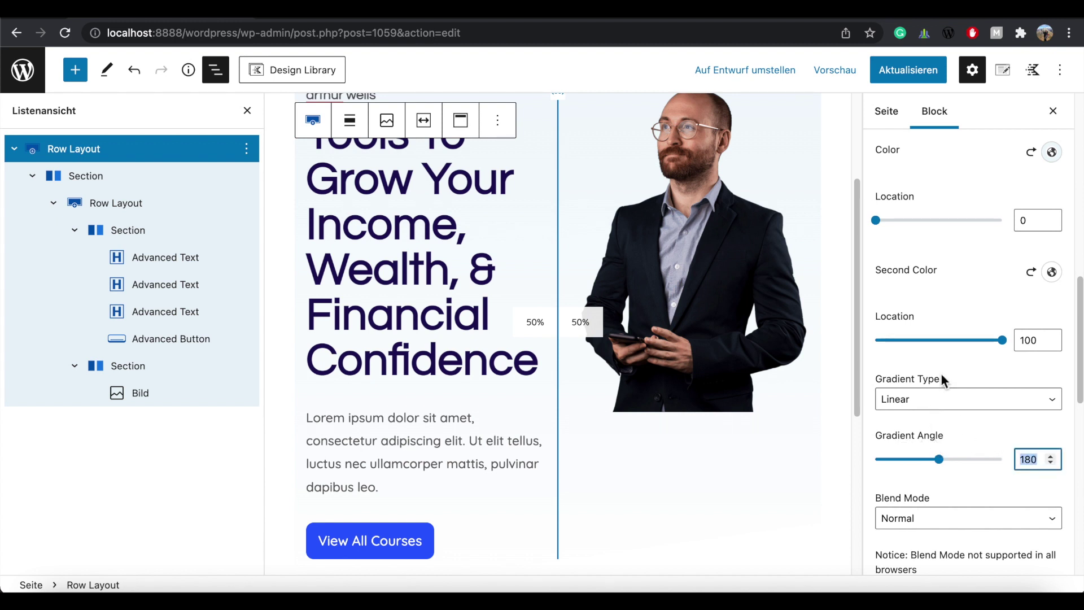
type("250")
scroll(859, 347, "down", 2)
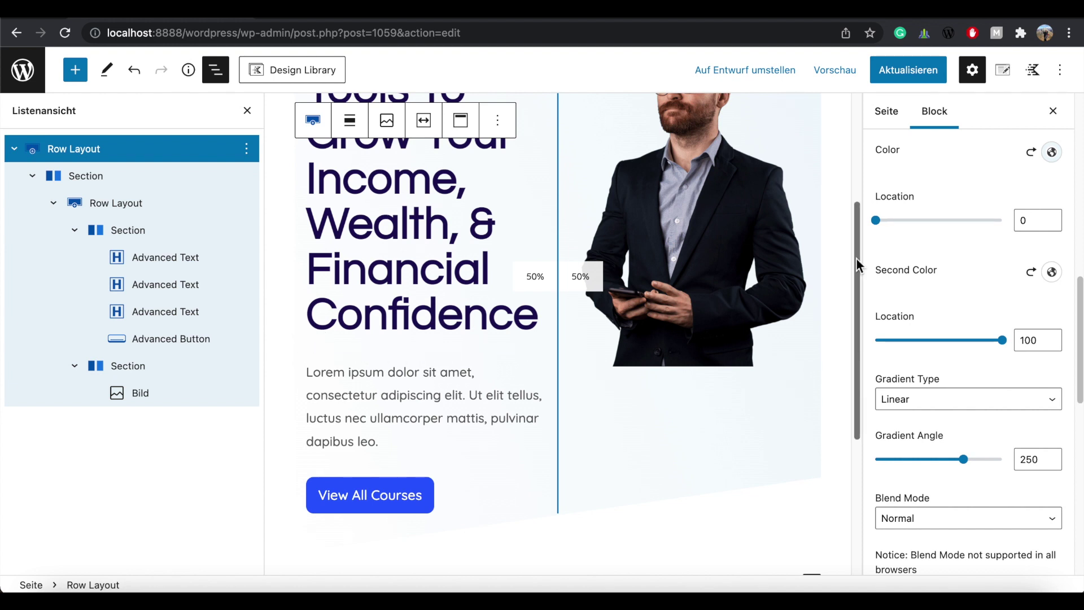
left_click_drag(856, 258, 855, 133)
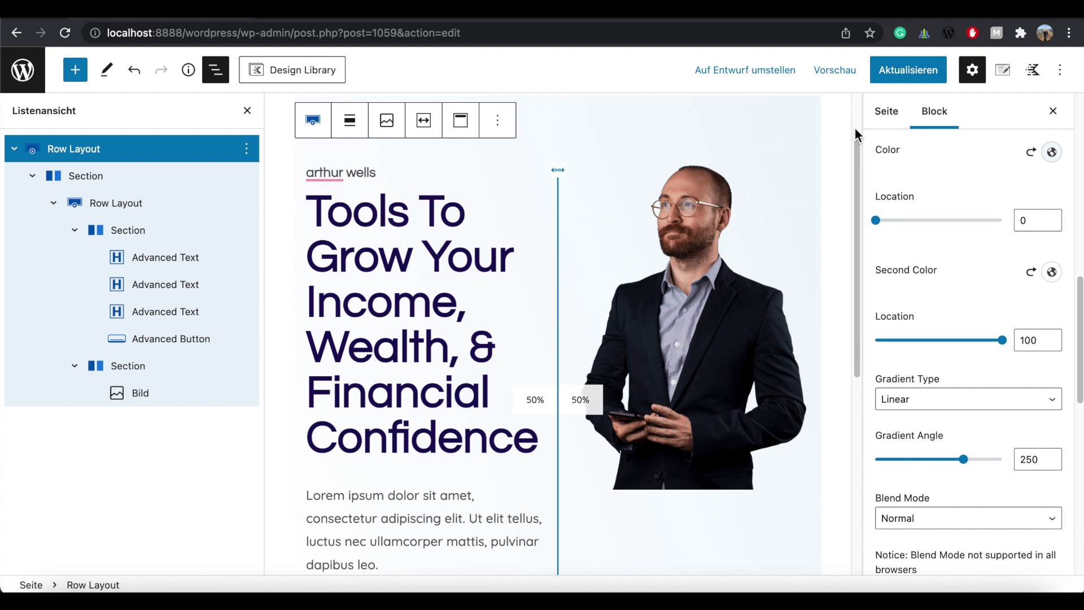
left_click(895, 70)
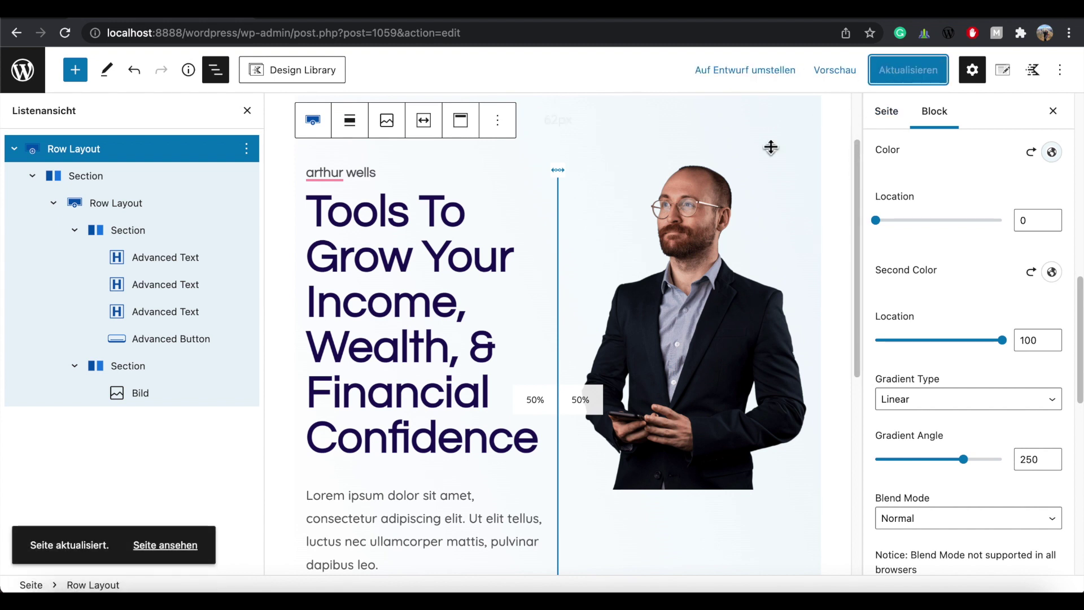
View the updated page on the live site and examine the hero section and its transition to the header.
left_click(166, 553)
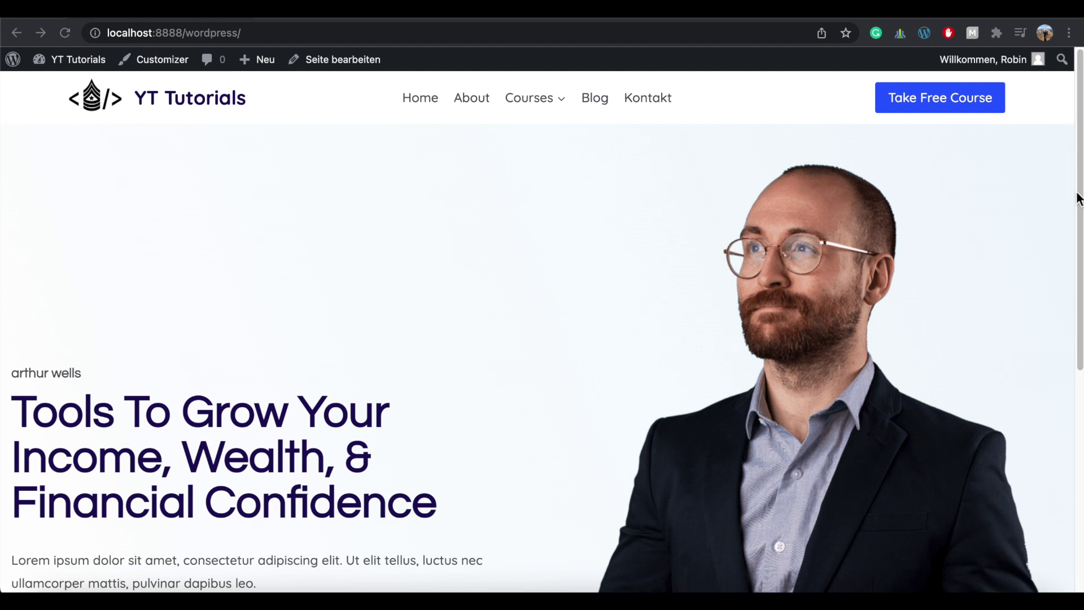
left_click_drag(1078, 129, 848, 178)
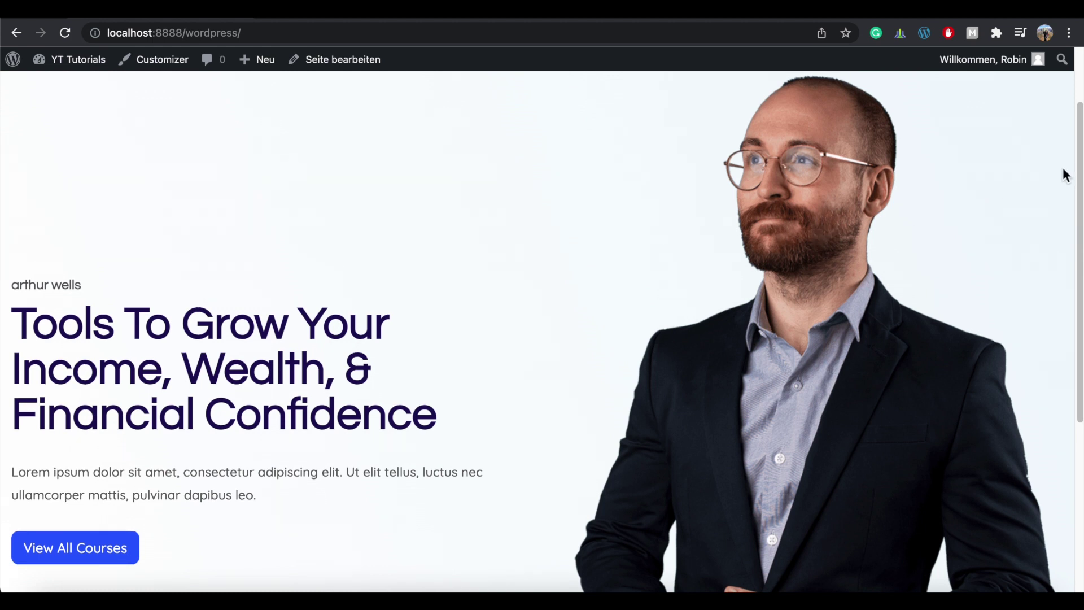
scroll(1081, 167, "up", 3)
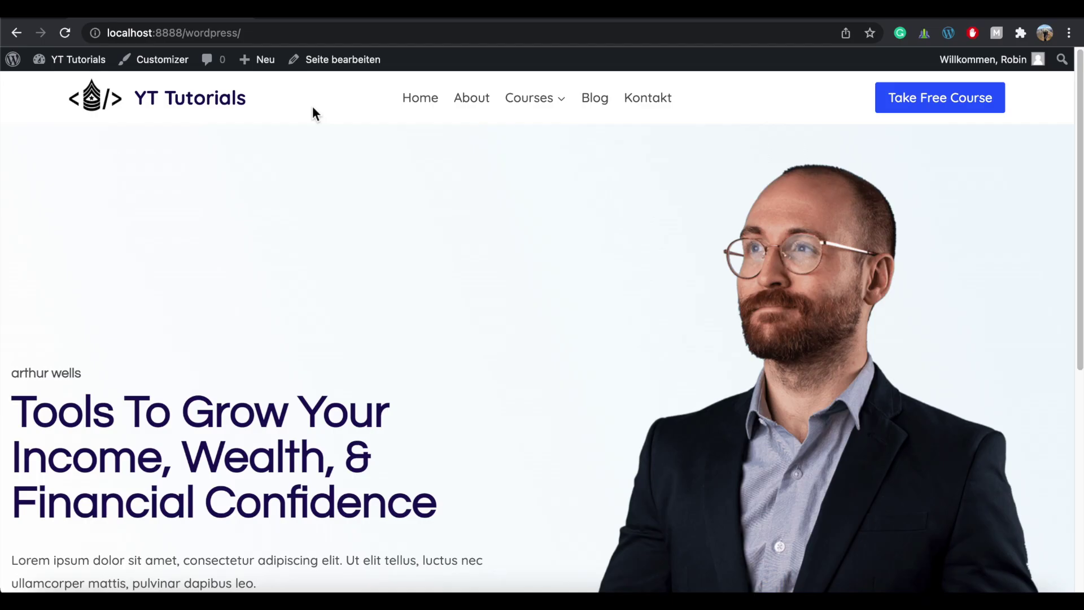
Enable the transparent header in the Customizer's header settings and publish the change.
left_click(176, 66)
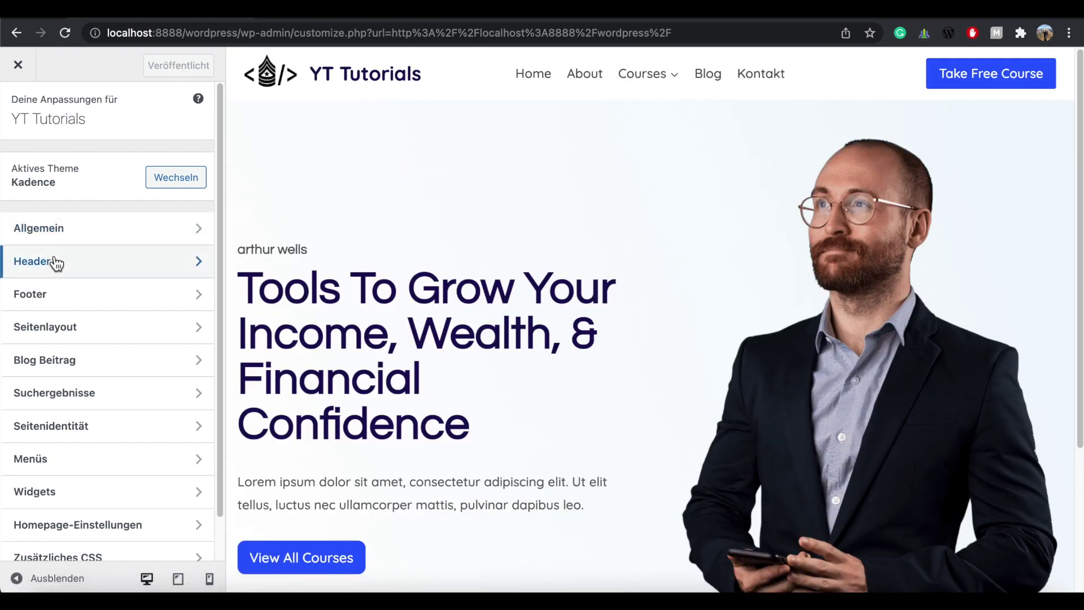
left_click(55, 263)
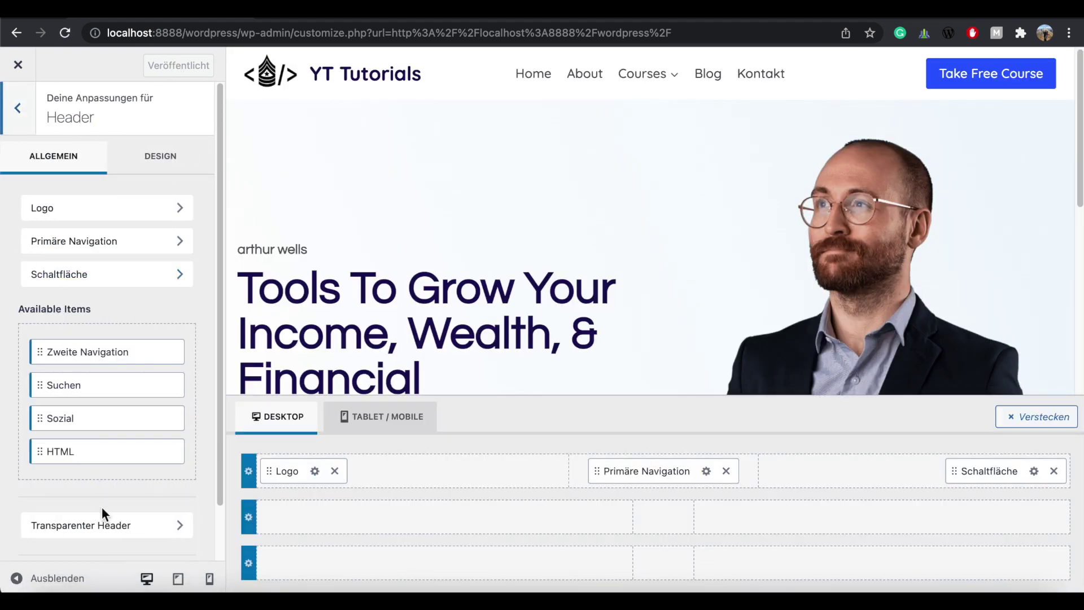
left_click(116, 534)
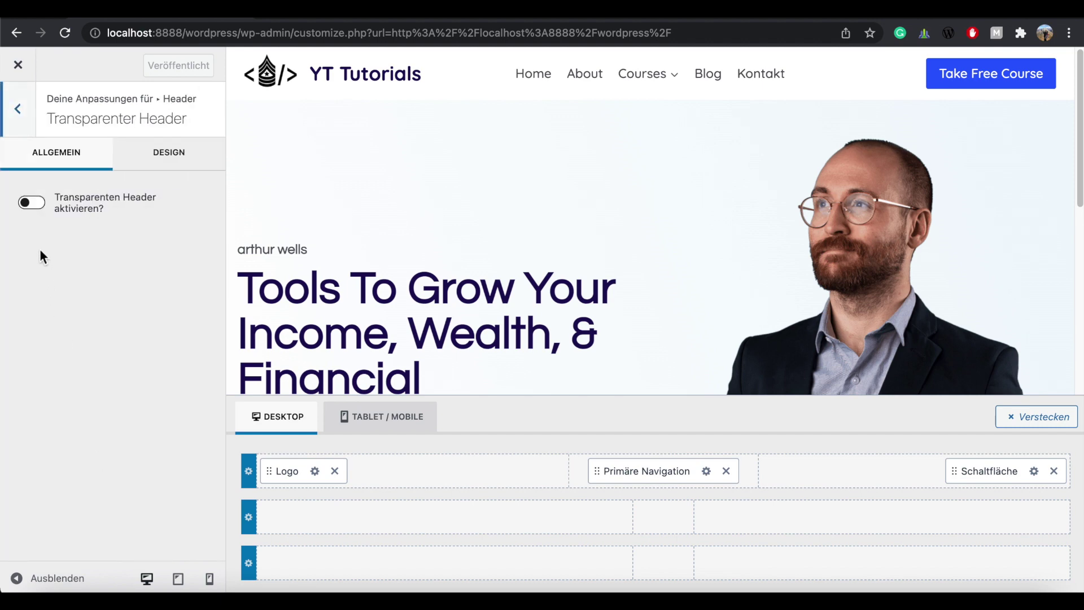
left_click(42, 209)
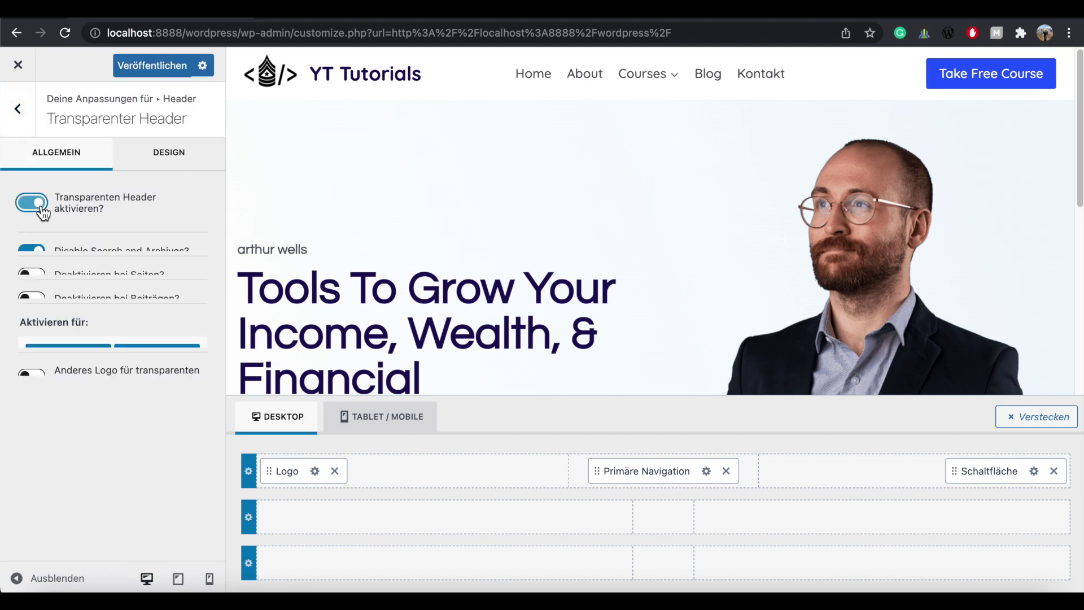
left_click(161, 66)
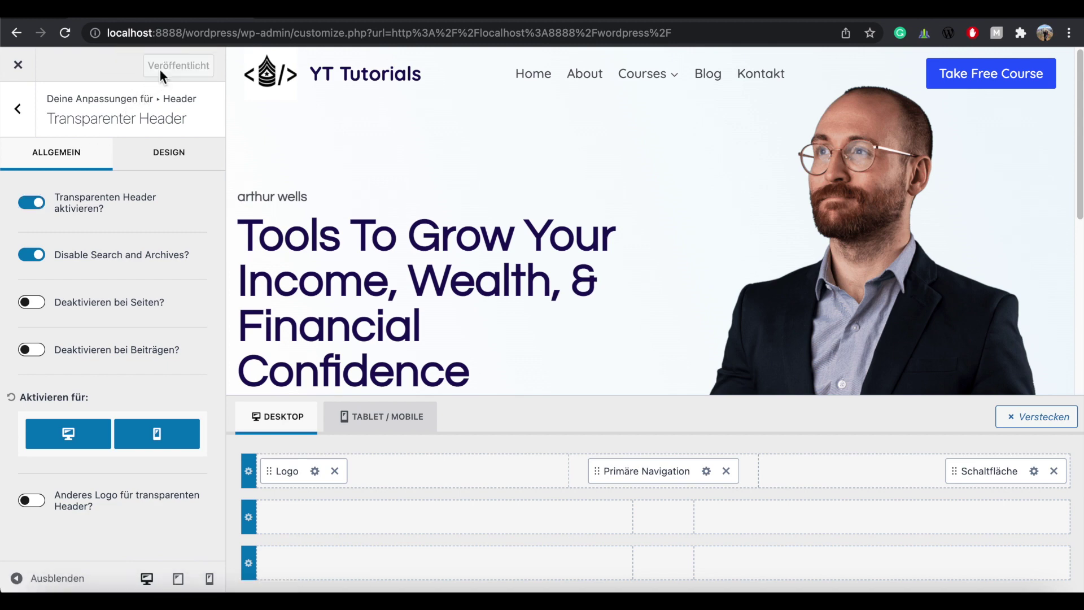
In the Customizer's header settings, set the primary navigation's normal color to the palette's 1C0D5A and its active color to 0E94FF.
left_click(20, 66)
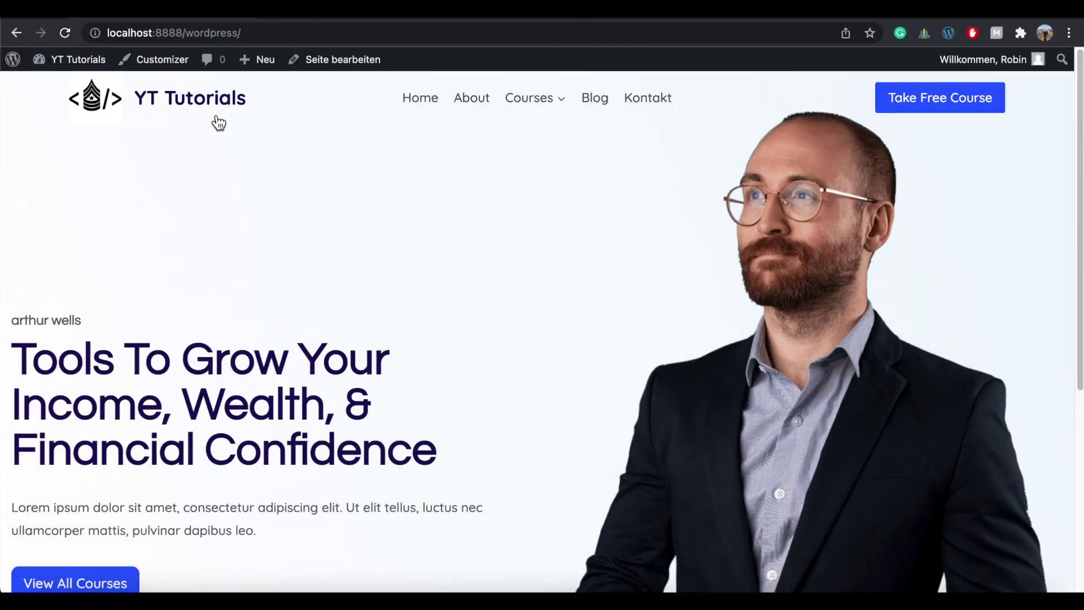
left_click(175, 67)
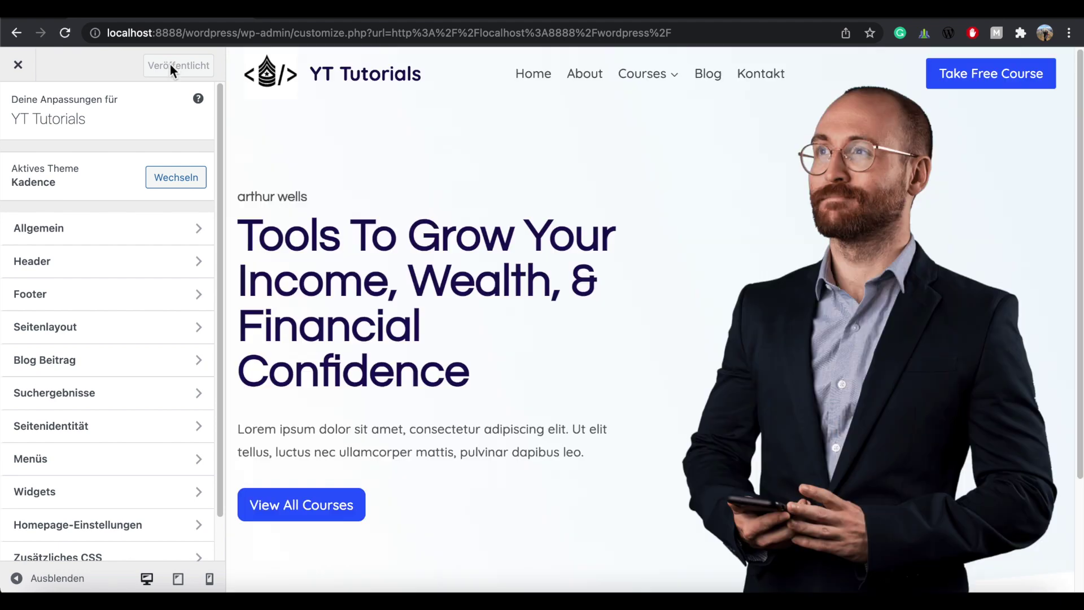
left_click(79, 261)
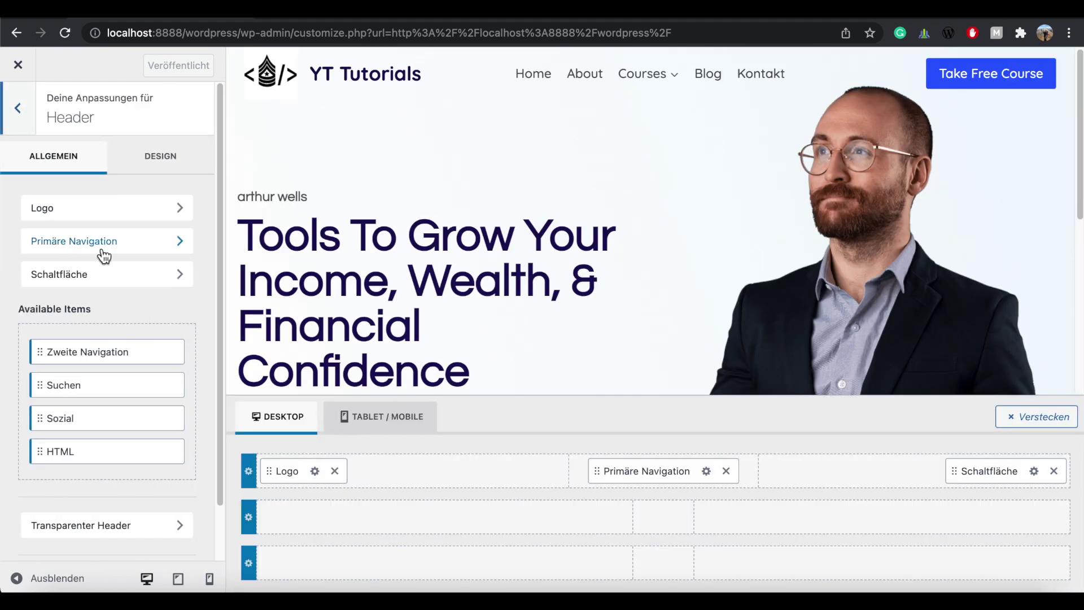
left_click(104, 255)
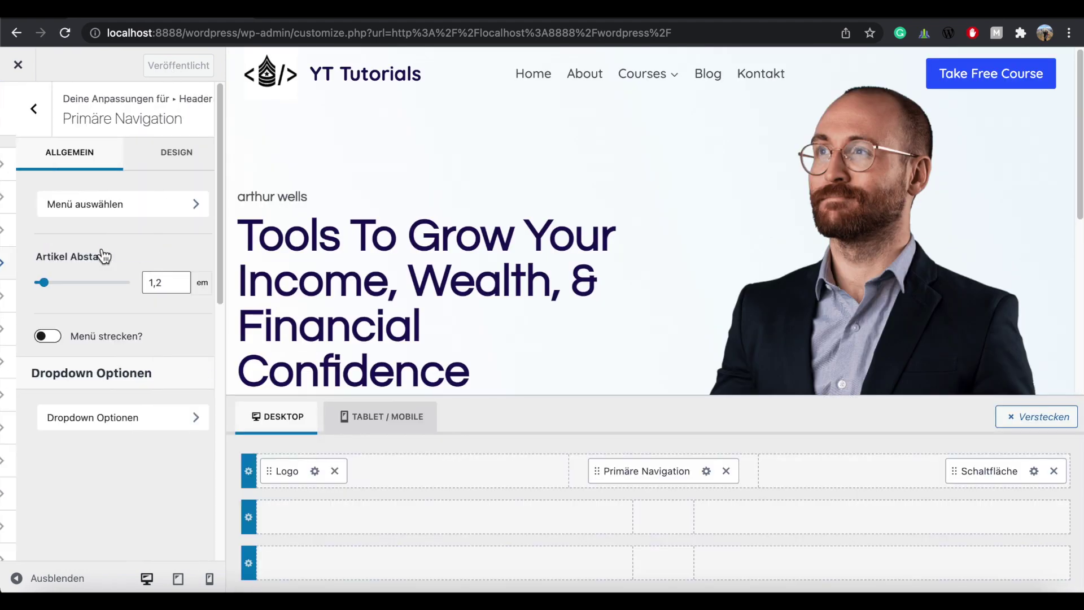
left_click(174, 162)
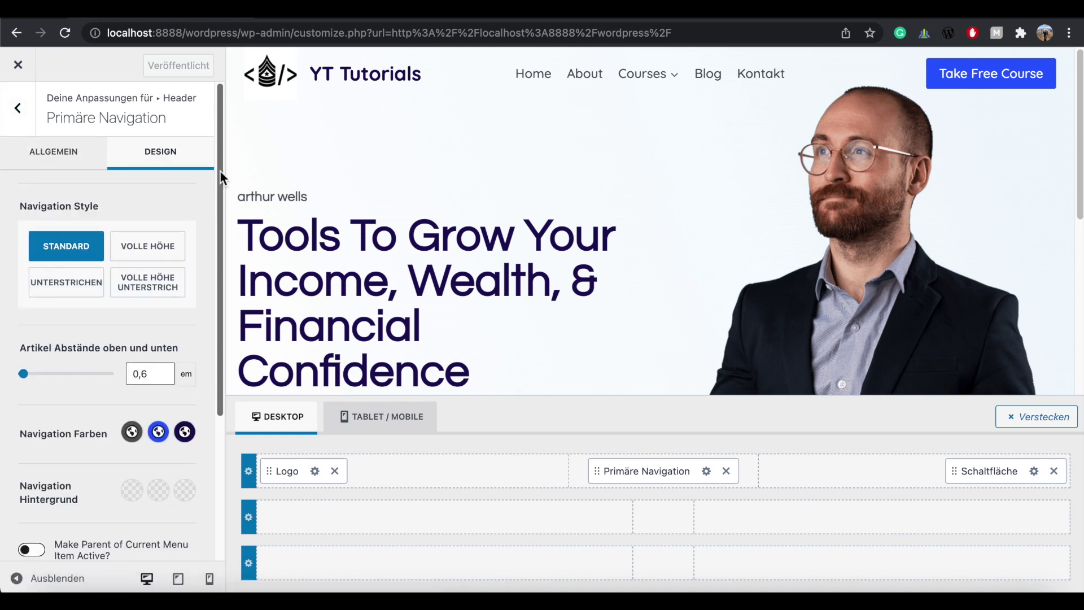
left_click_drag(219, 171, 224, 312)
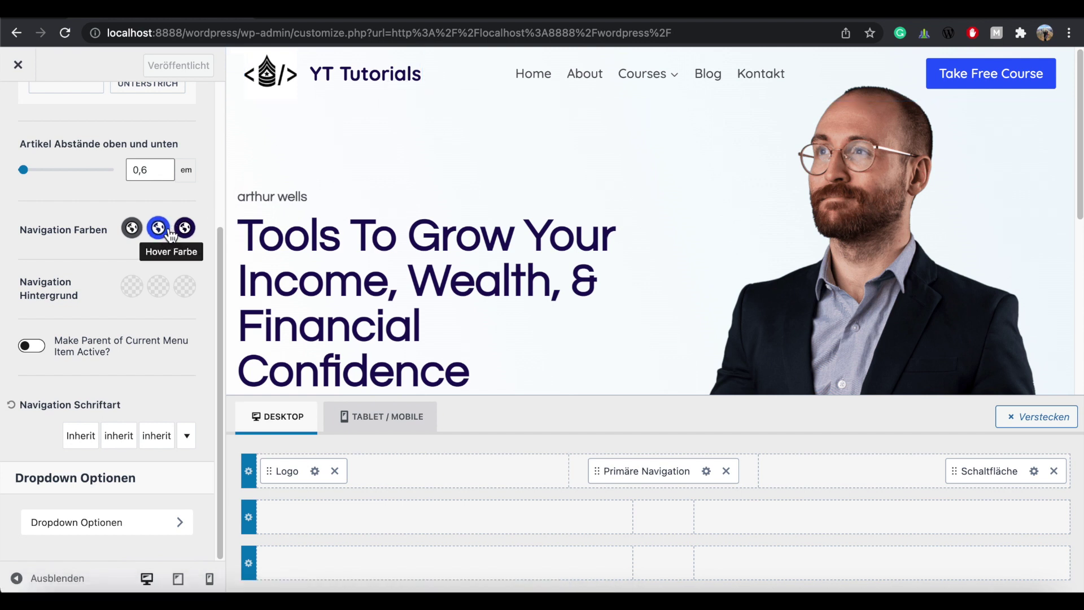
left_click(134, 230)
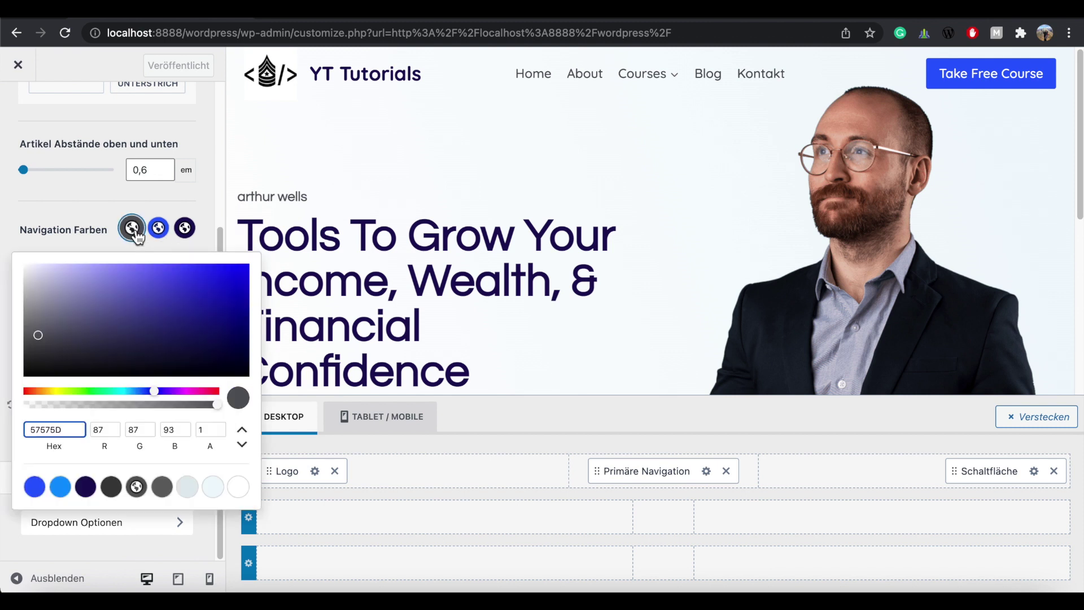
left_click(87, 487)
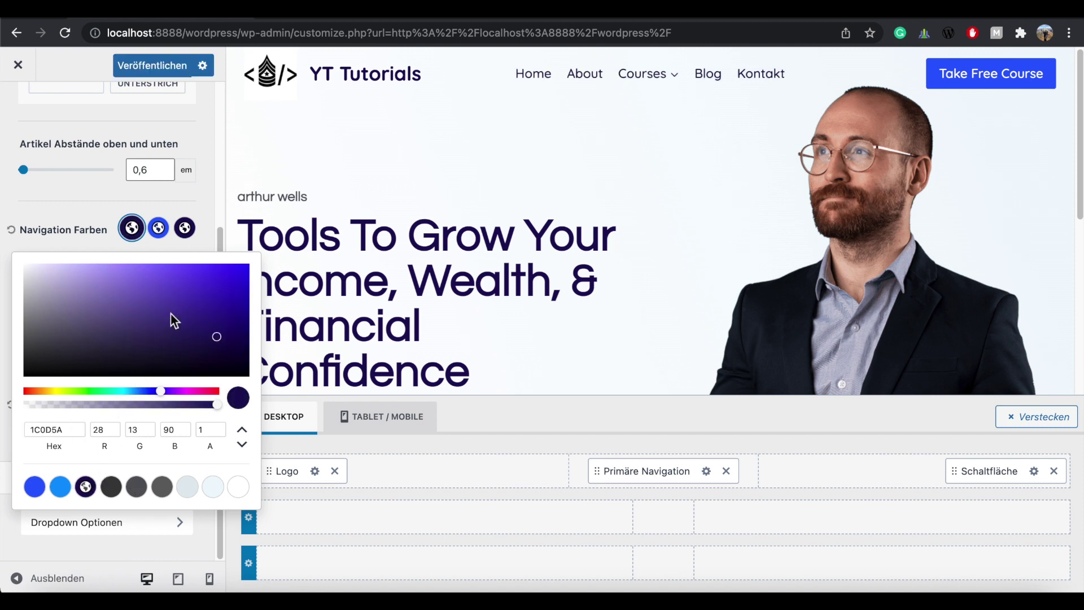
left_click(208, 238)
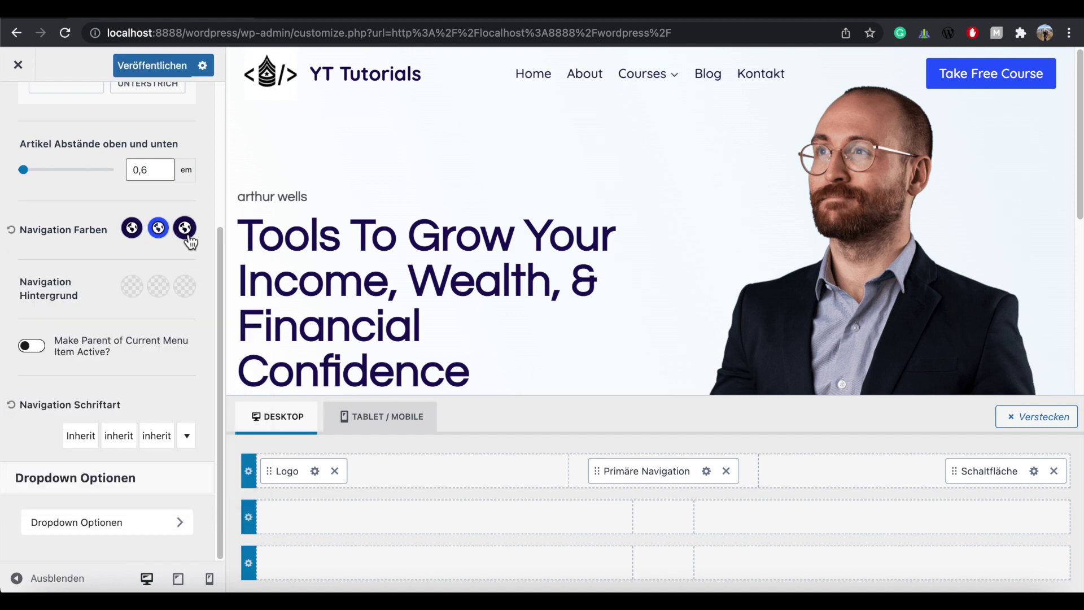
left_click(193, 238)
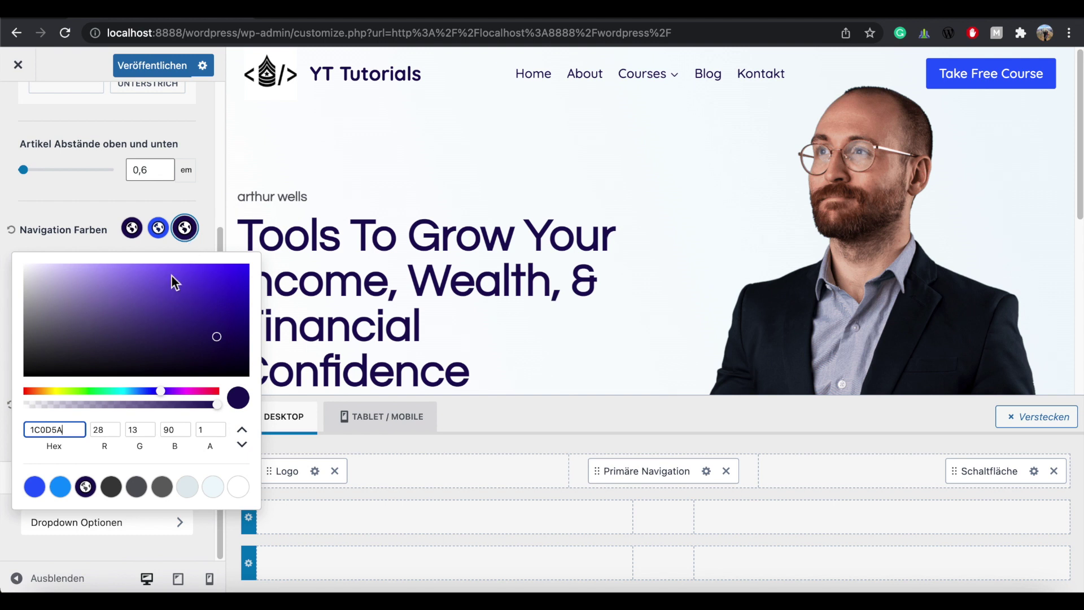
left_click(61, 489)
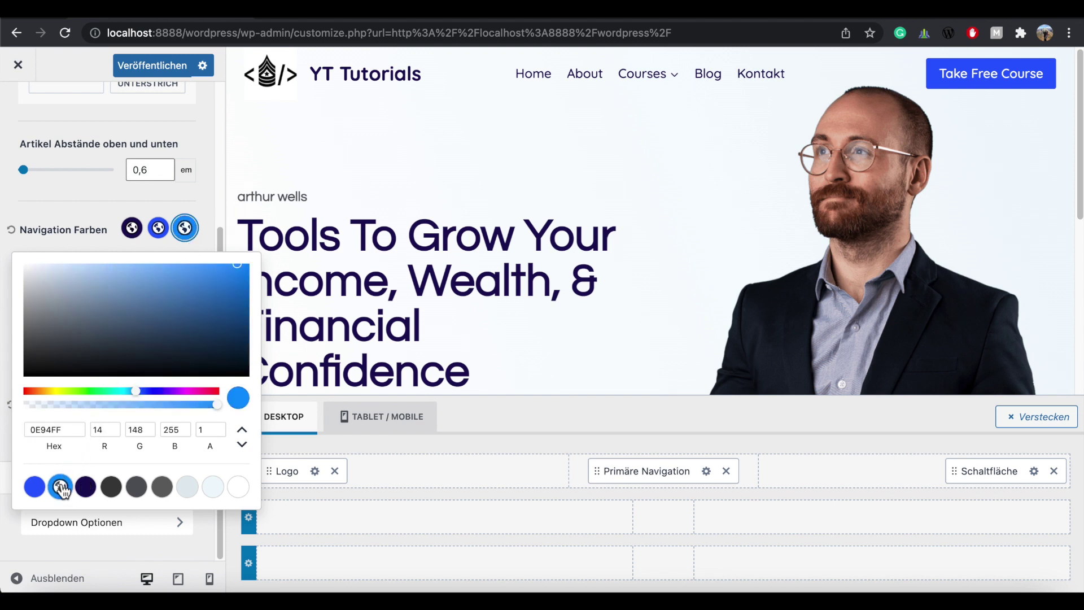
Set the primary navigation's font size to 20 px and publish the header changes.
left_click(153, 442)
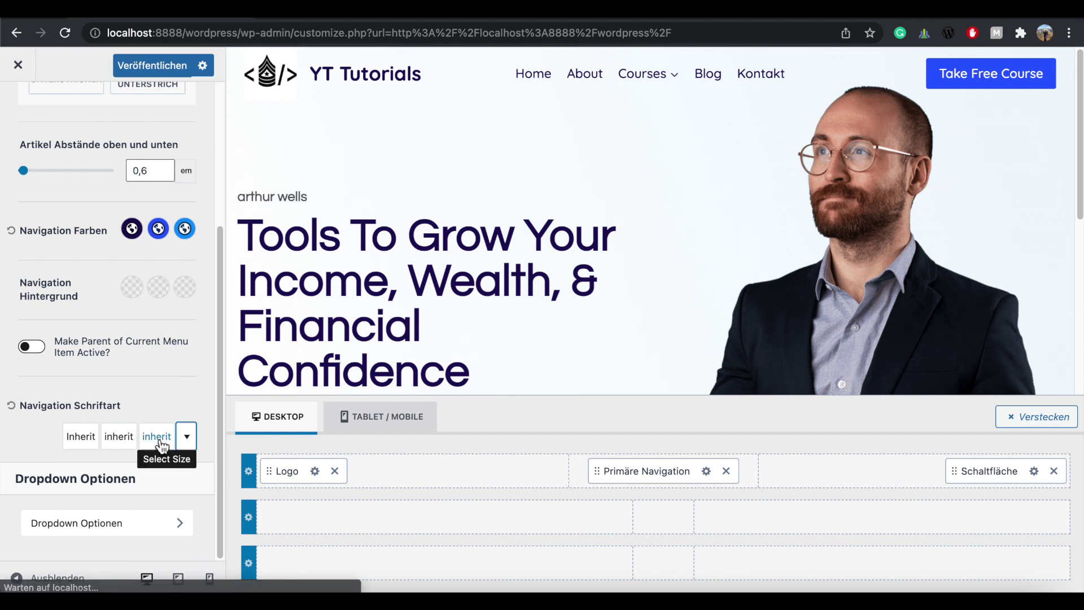
left_click(161, 443)
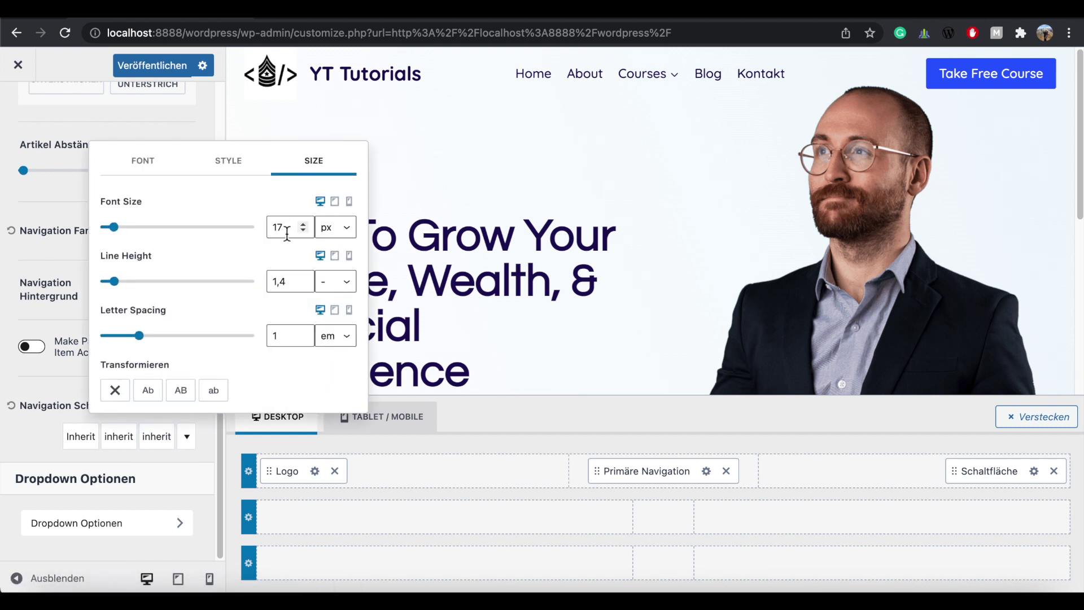
left_click_drag(285, 227, 269, 234)
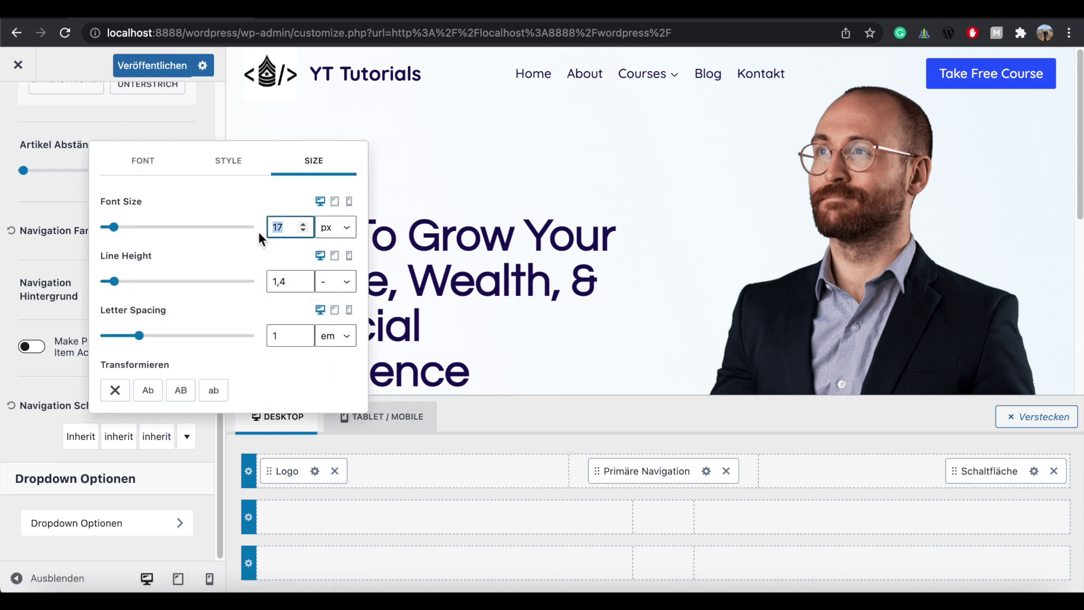
type("20")
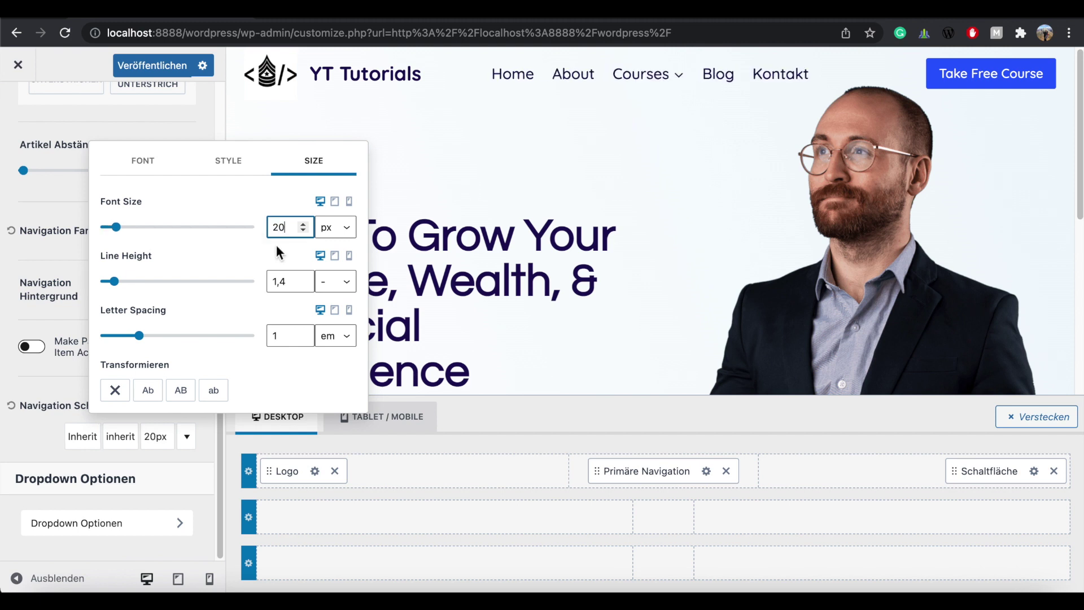
left_click(163, 65)
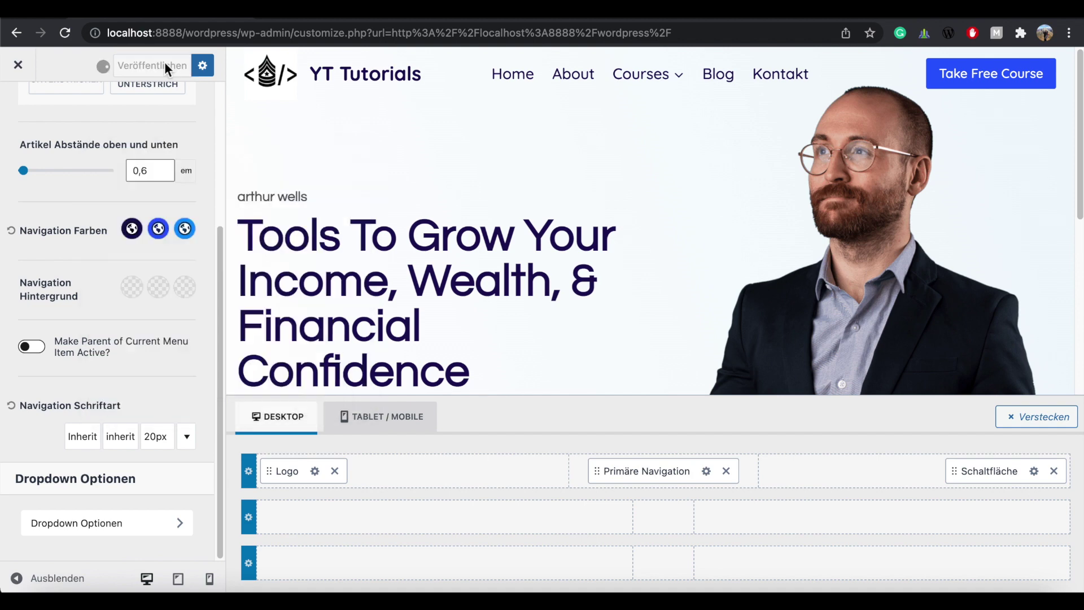
Leave the Customizer and compare the hero on the live homepage with the reference page's hero.
left_click(18, 65)
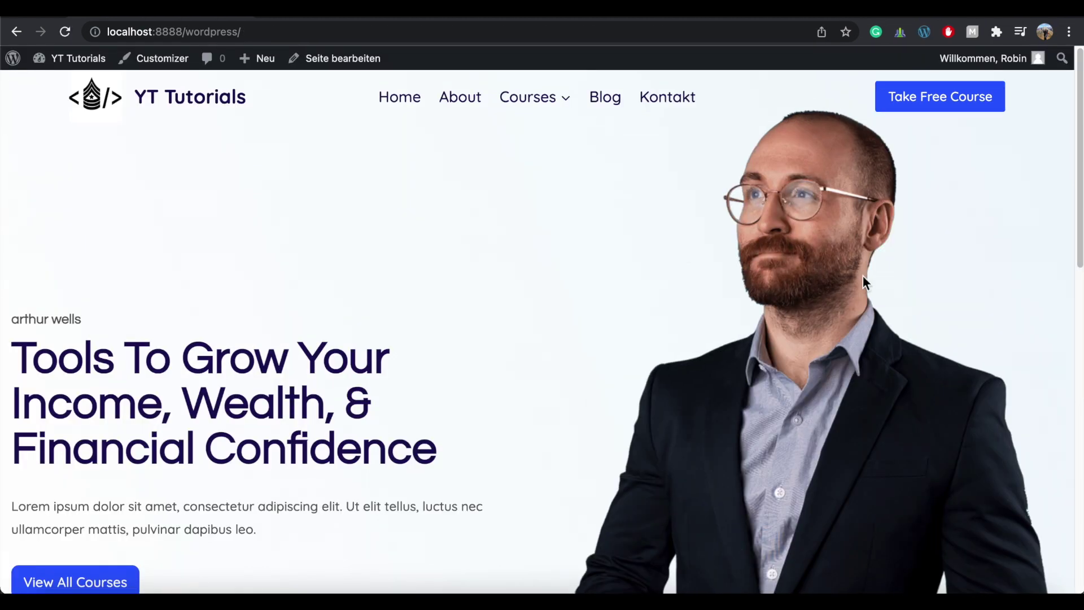
scroll(1075, 175, "down", 3)
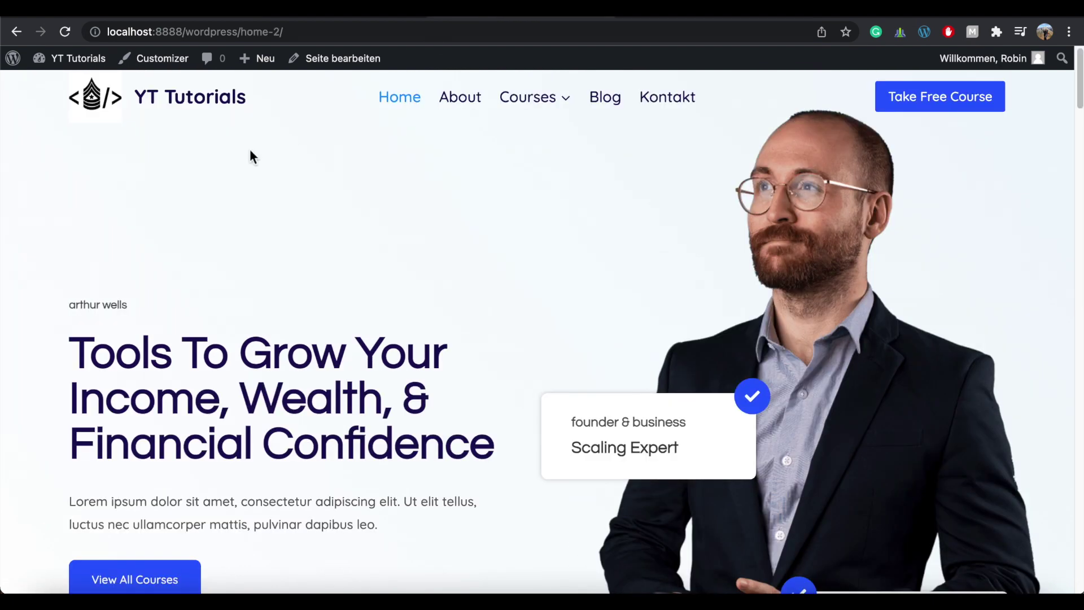
scroll(109, 338, "down", 1)
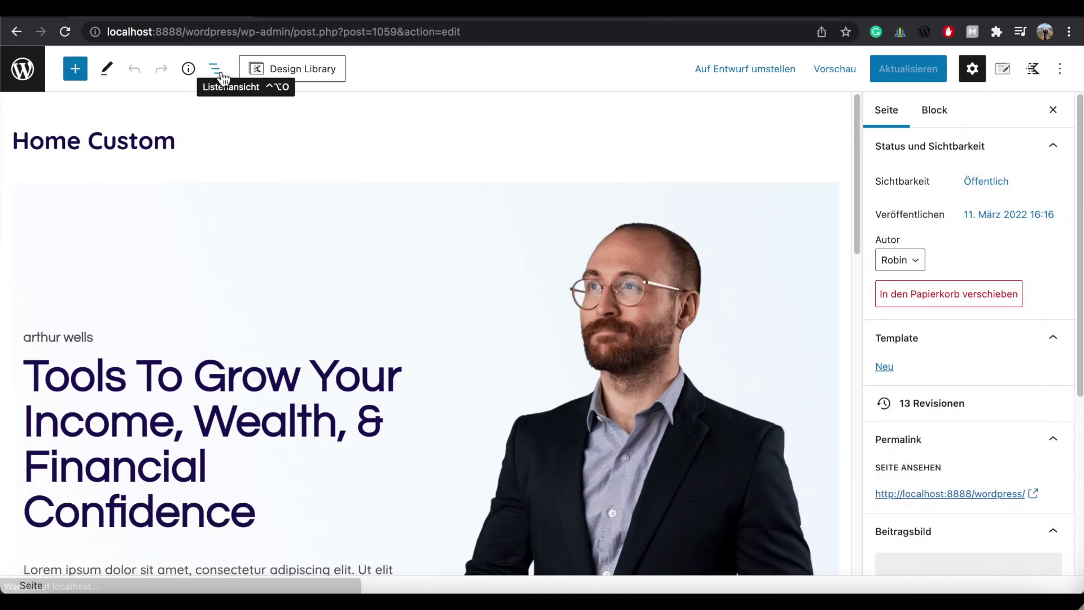
Give the hero's text section on the Home Custom page a left margin of 100 px, save and view the page.
left_click(215, 69)
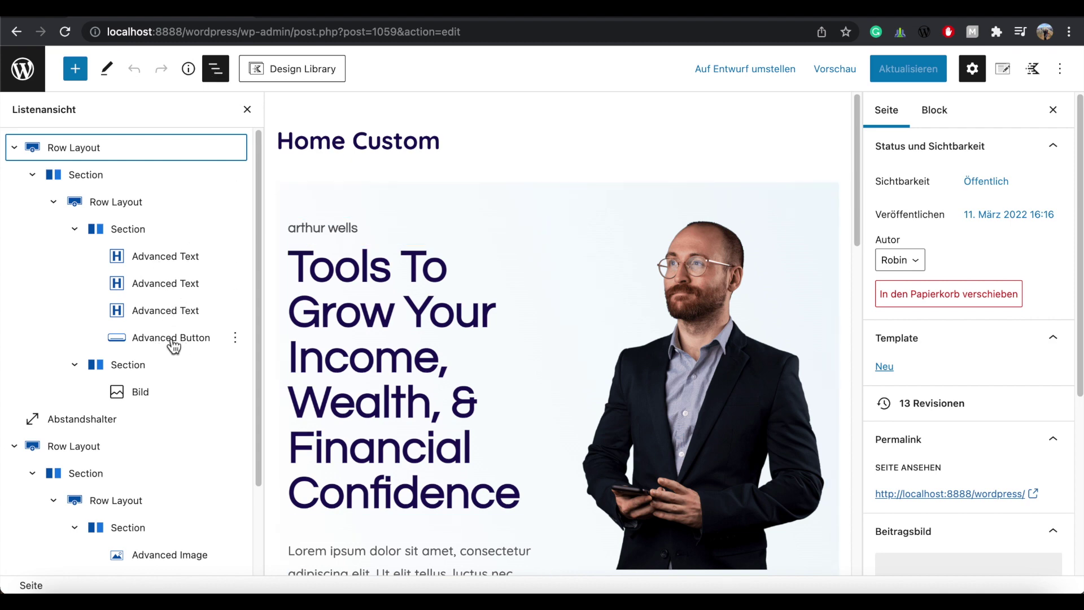
left_click(137, 237)
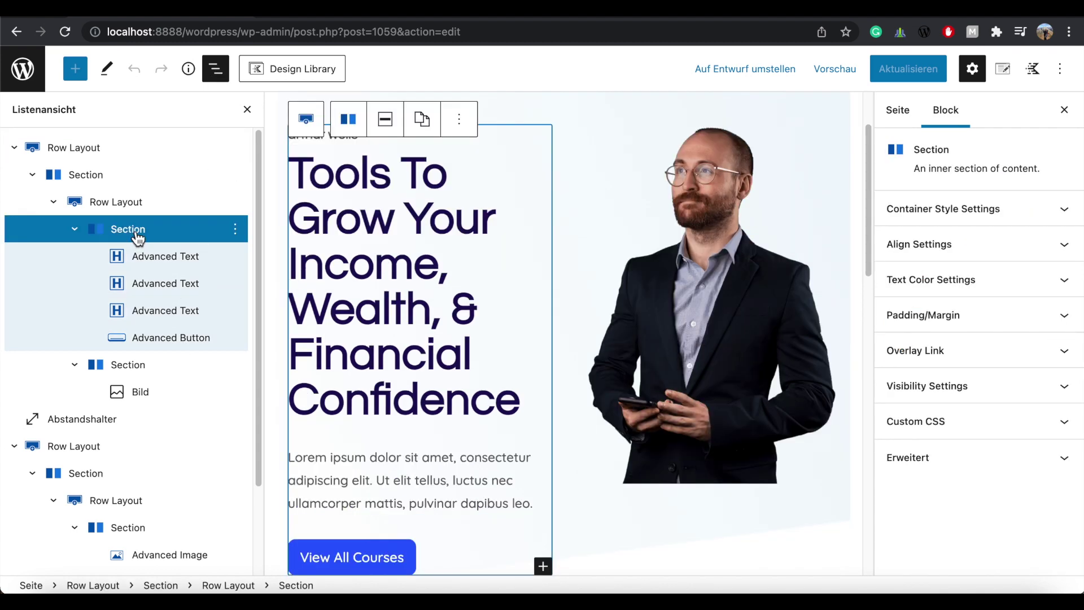
left_click(1071, 317)
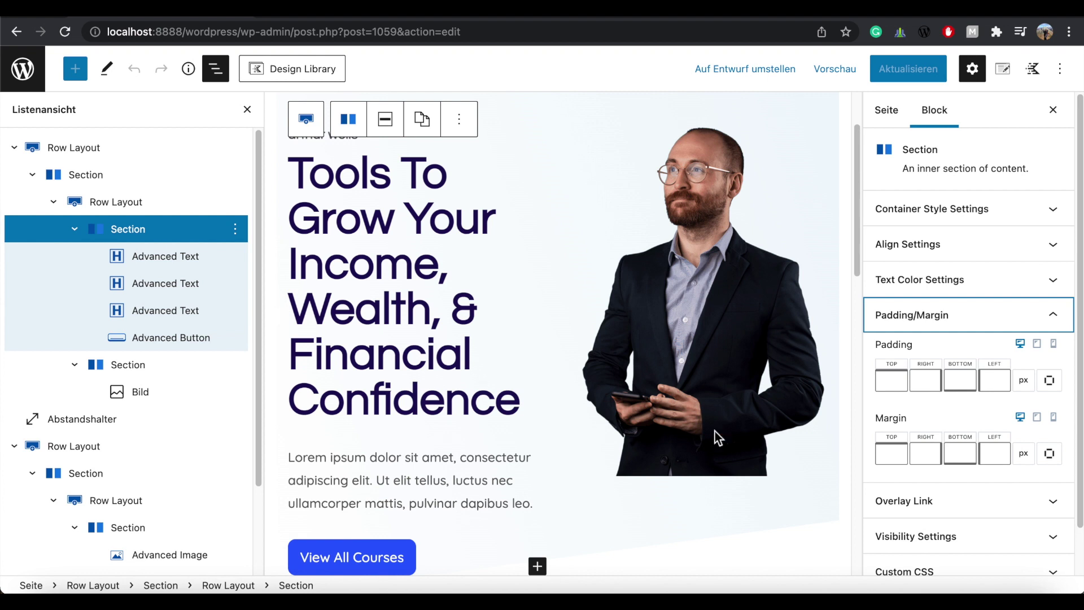
left_click(985, 454)
type("100")
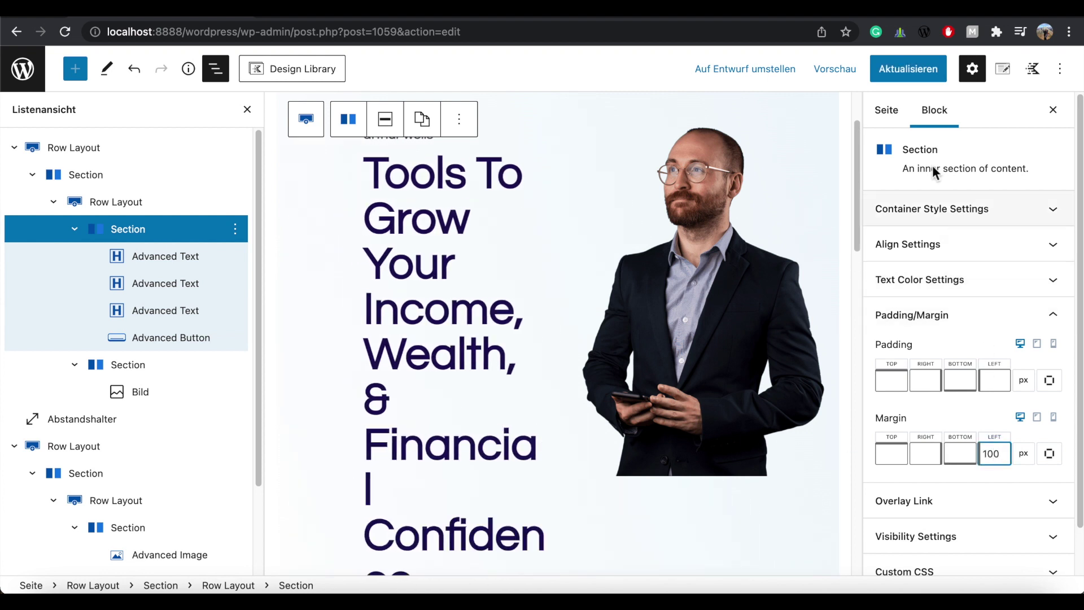
left_click(903, 70)
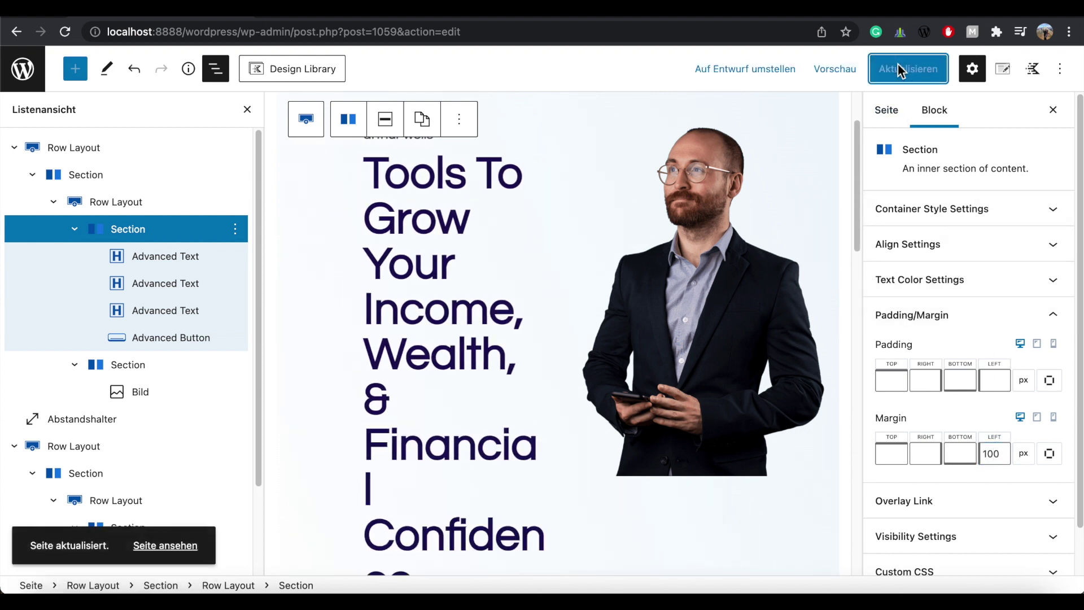
left_click(161, 546)
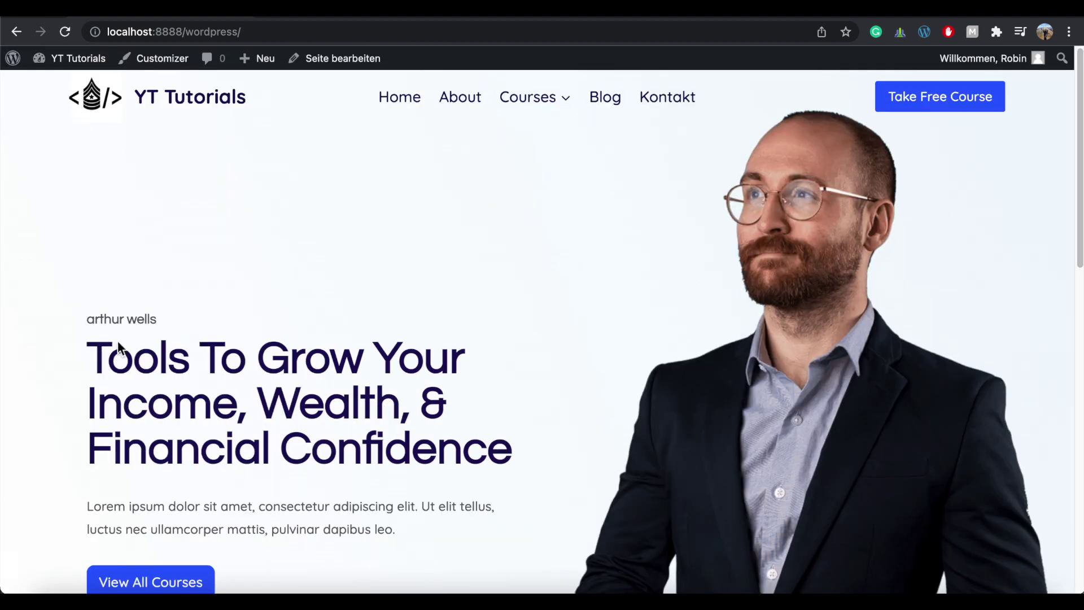
Set the left margin of the hero's text section to 75 px, save the page and check it on the live site.
left_click(352, 59)
left_click(218, 77)
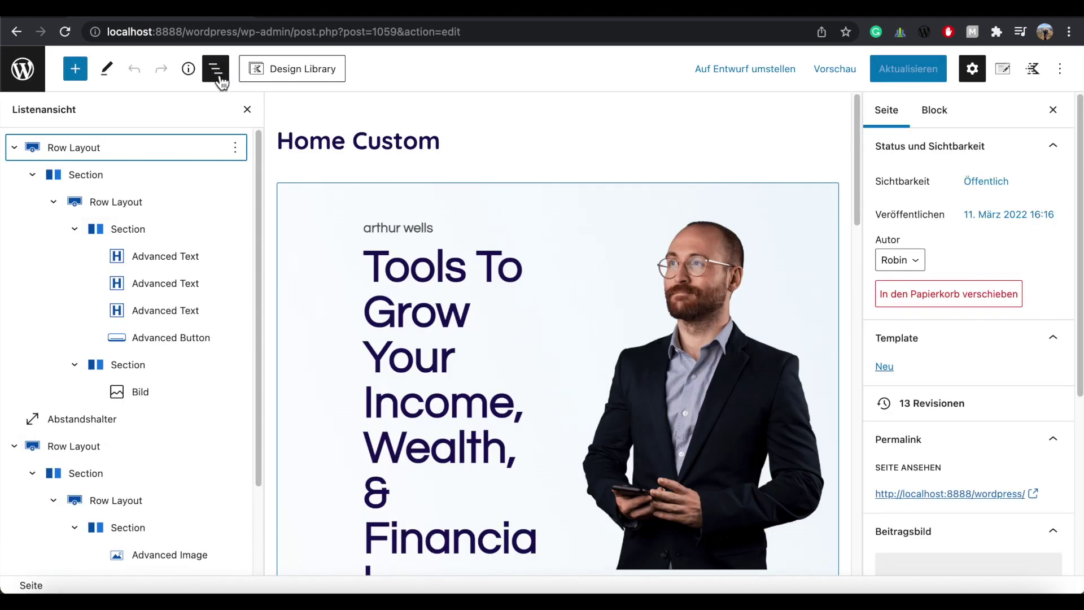
left_click(145, 232)
left_click(893, 319)
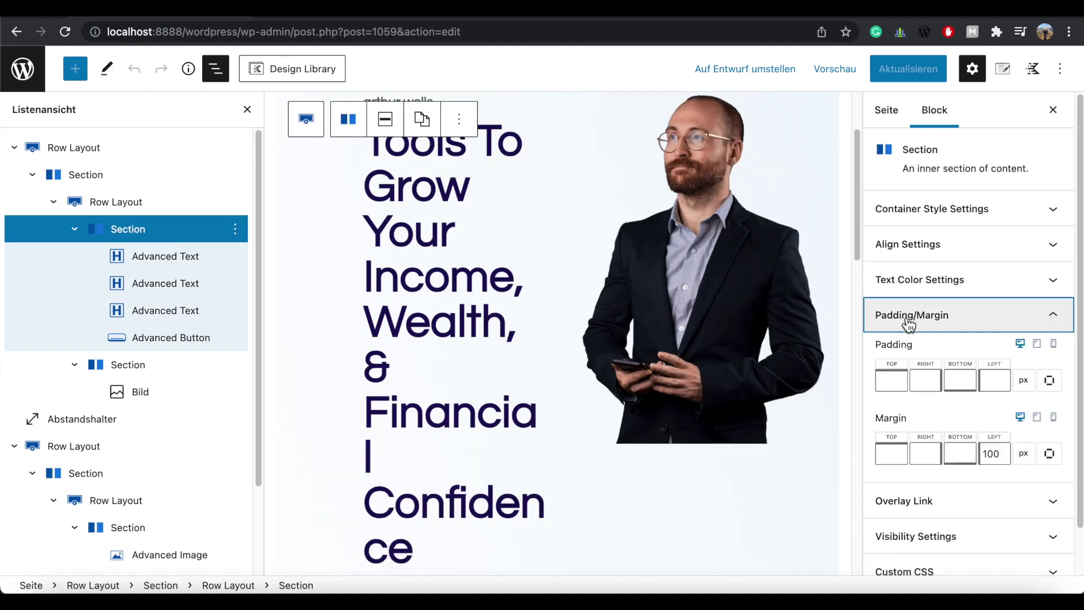
double_click(984, 454)
type("75")
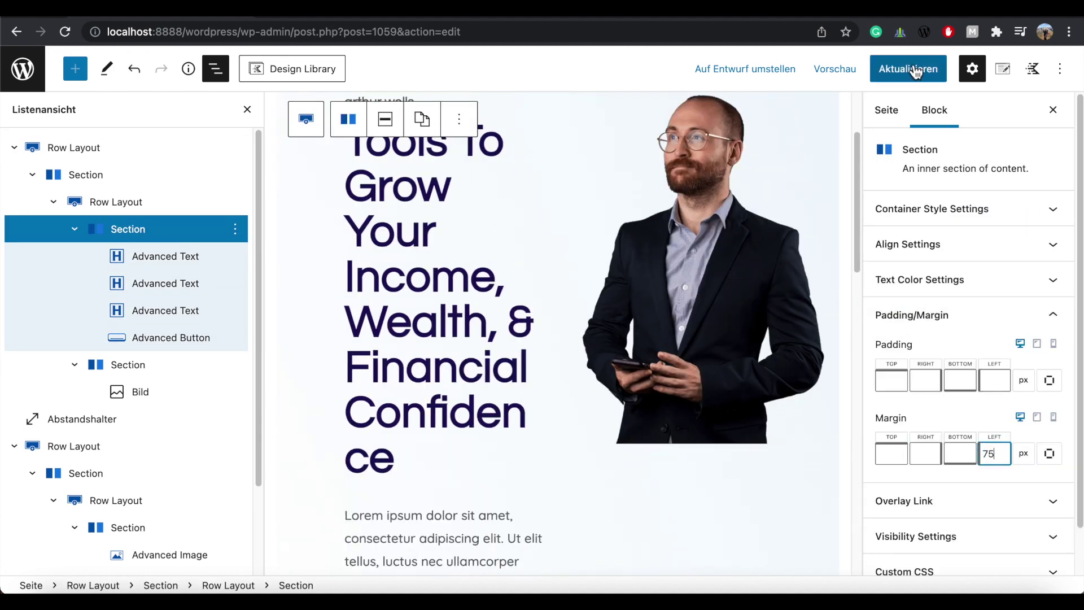
left_click(916, 71)
left_click(170, 547)
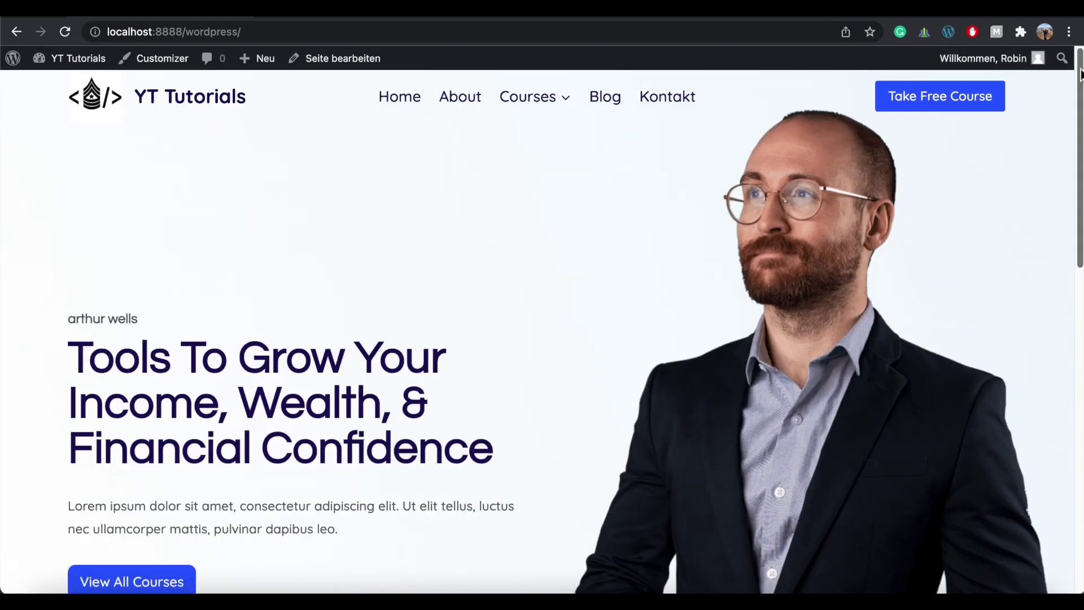
scroll(1080, 75, "down", 3)
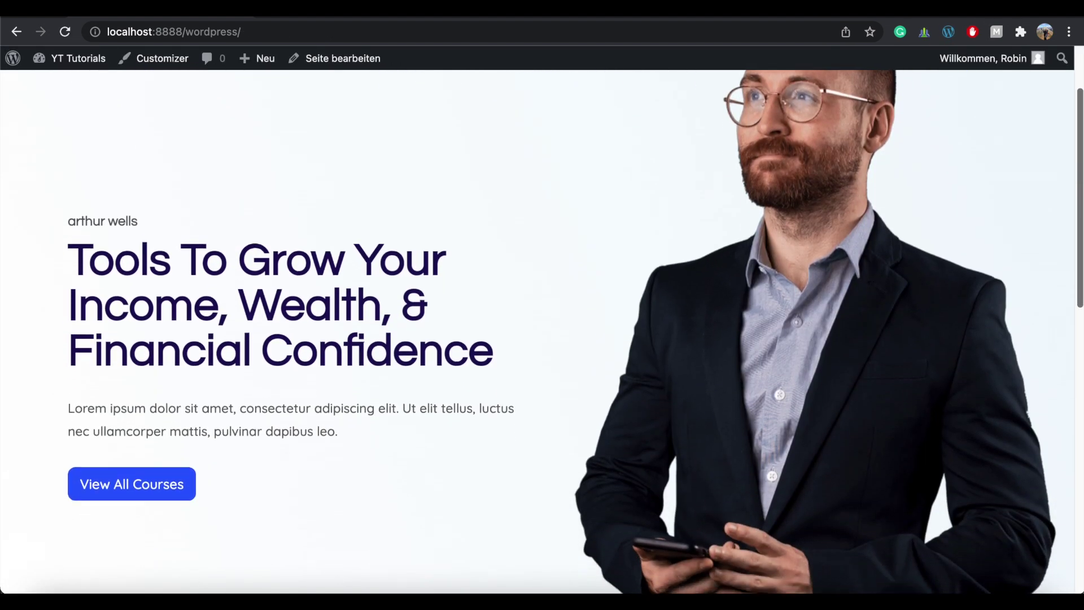
scroll(542, 333, "down", 3)
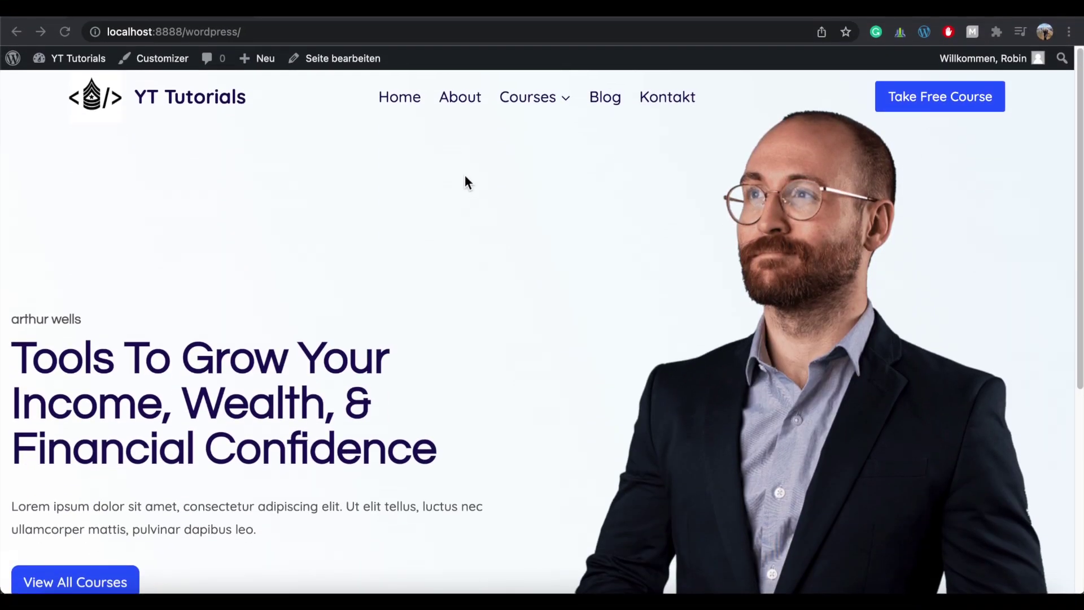
View the reference home page from the list of all pages and examine the image-and-text section below its hero.
left_click(97, 63)
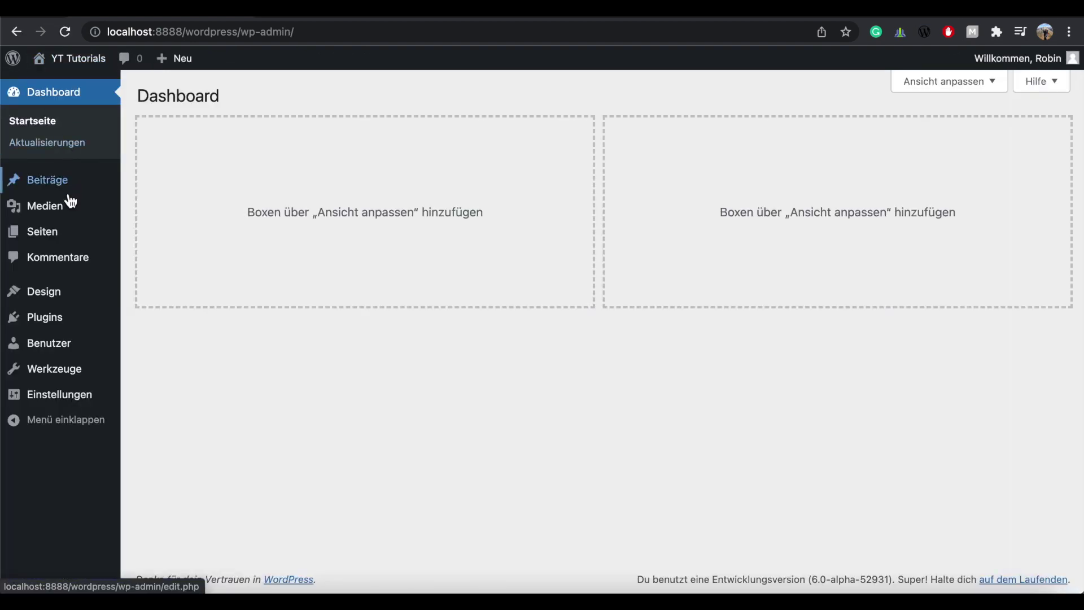
mouse_move(59, 236)
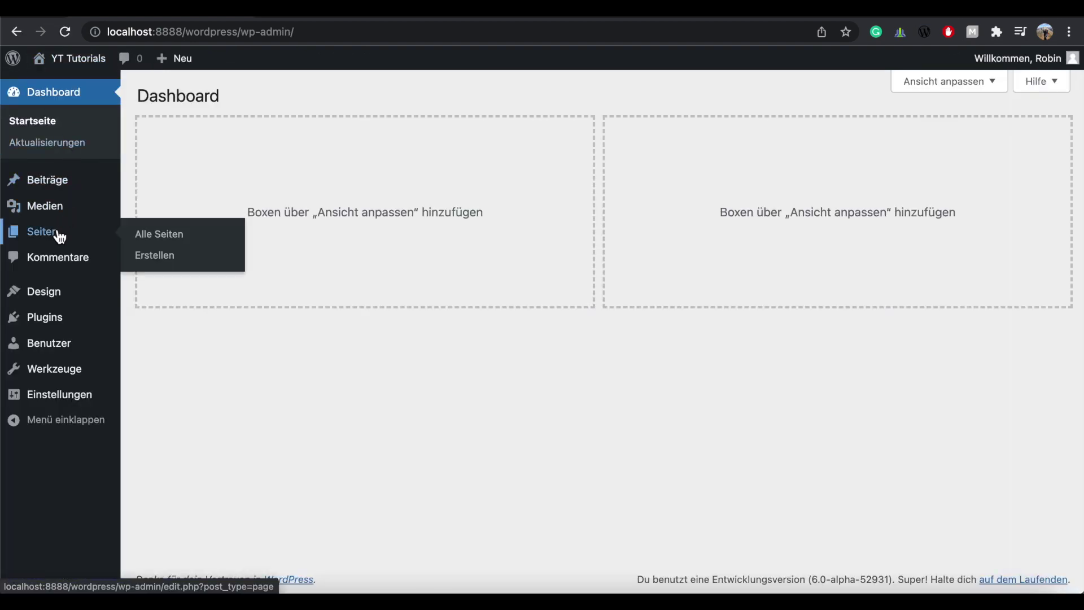
left_click(159, 234)
scroll(307, 395, "down", 3)
left_click(208, 379)
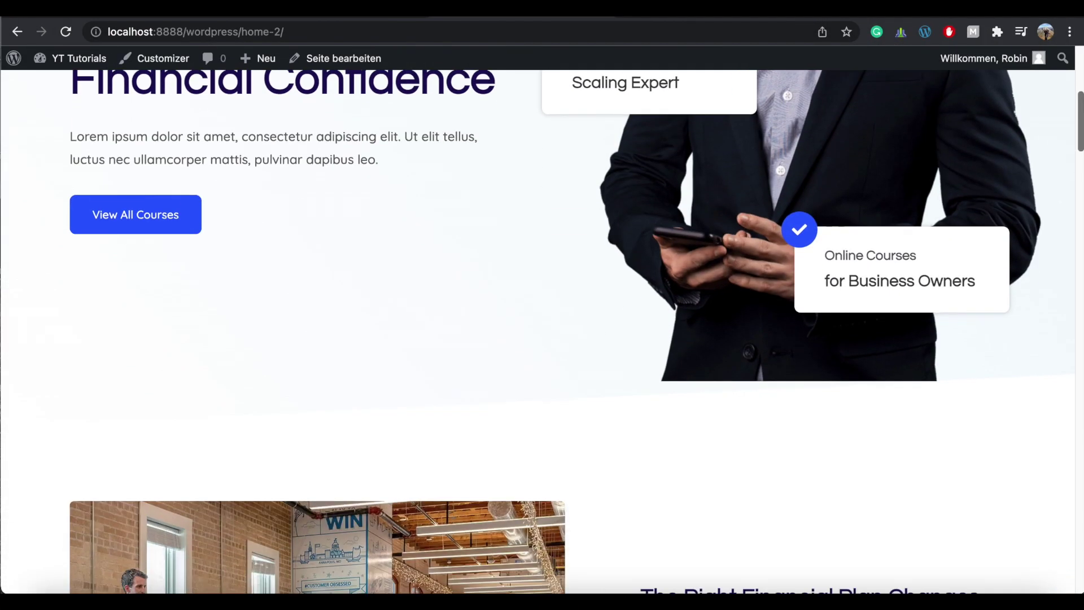
scroll(543, 339, "down", 5)
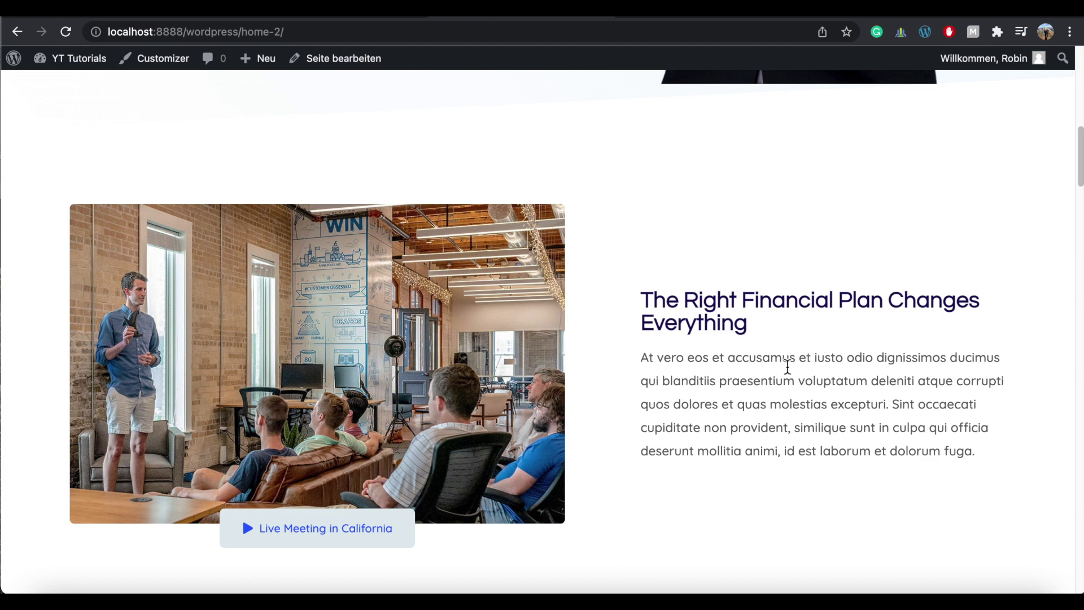
Add an Abstandshalter spacer block directly below the hero on the Home Custom page.
scroll(788, 368, "up", 5)
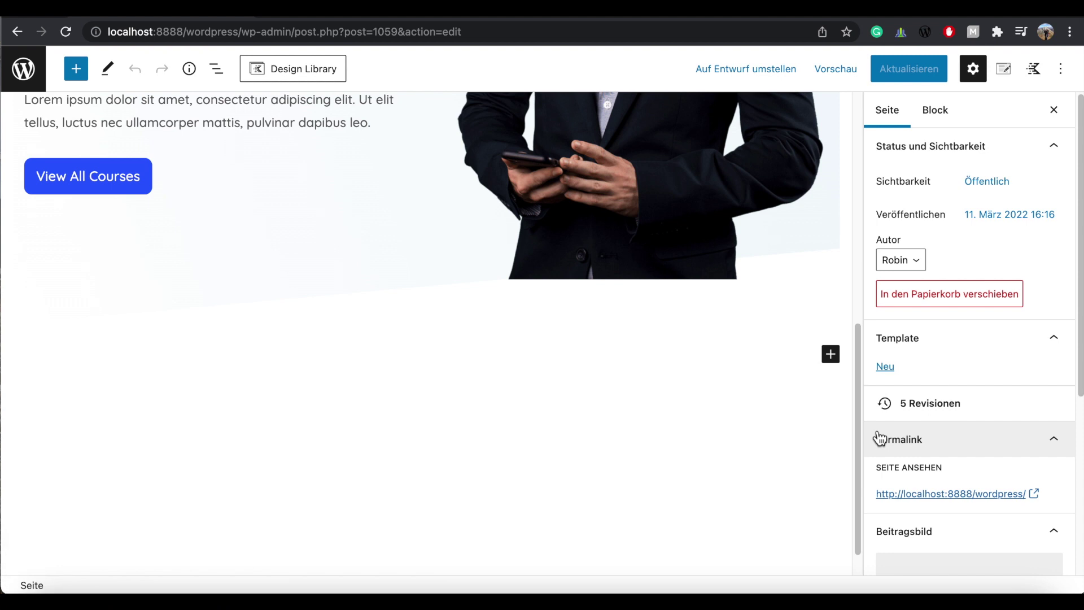
left_click(831, 355)
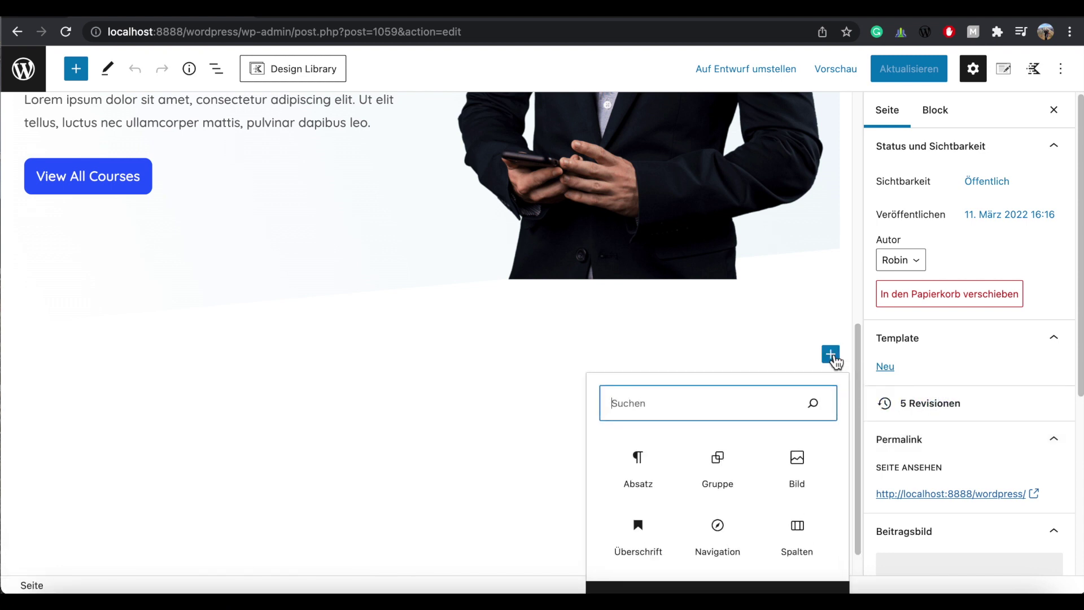
type("spacer")
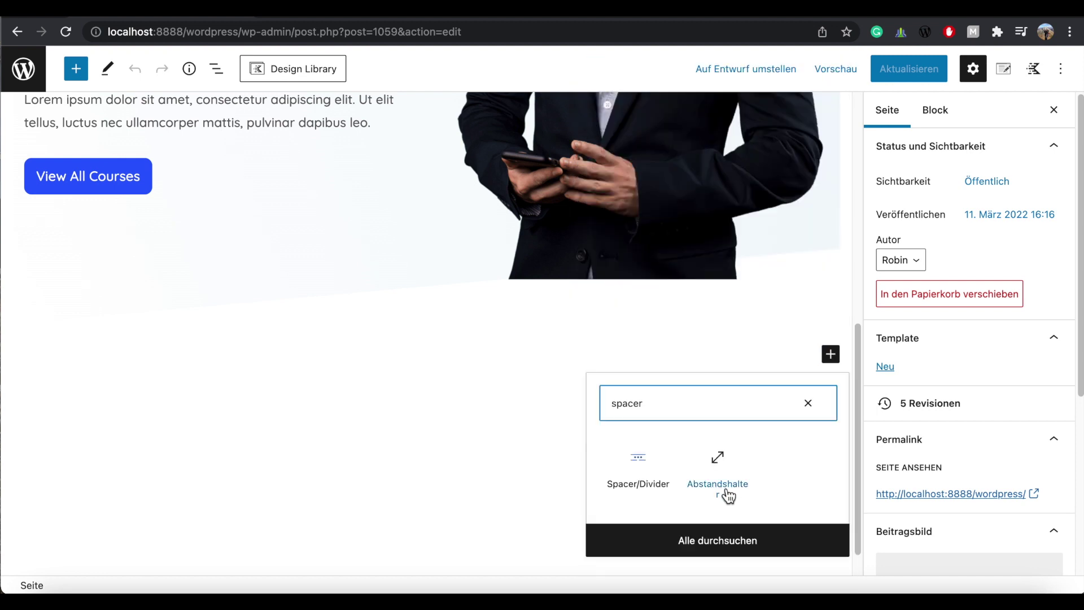
left_click(719, 459)
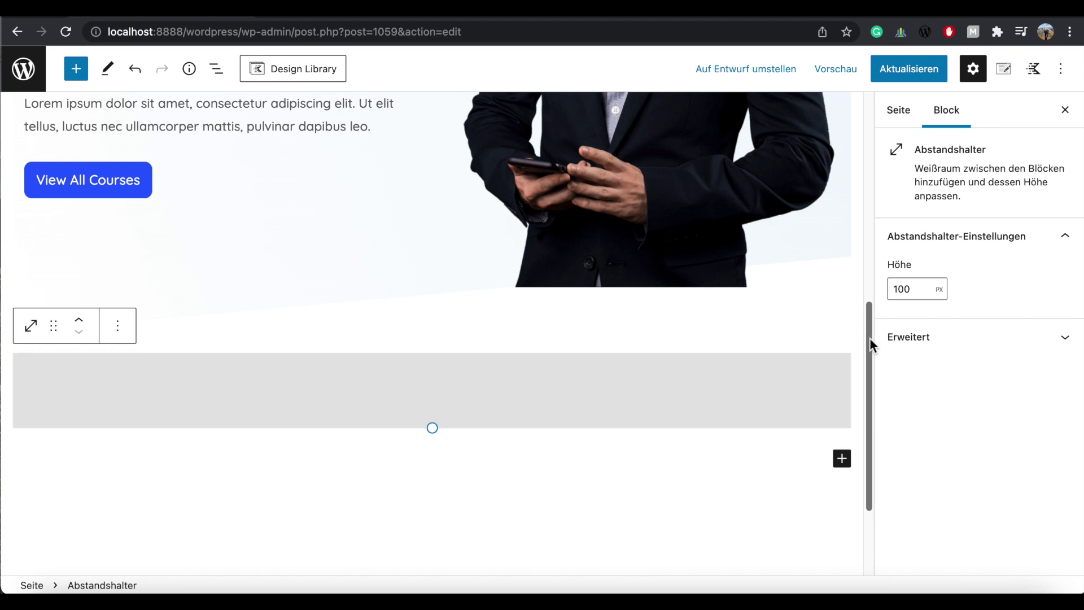
Insert a Row Layout block with a single column below the new spacer.
left_click_drag(870, 338, 870, 383)
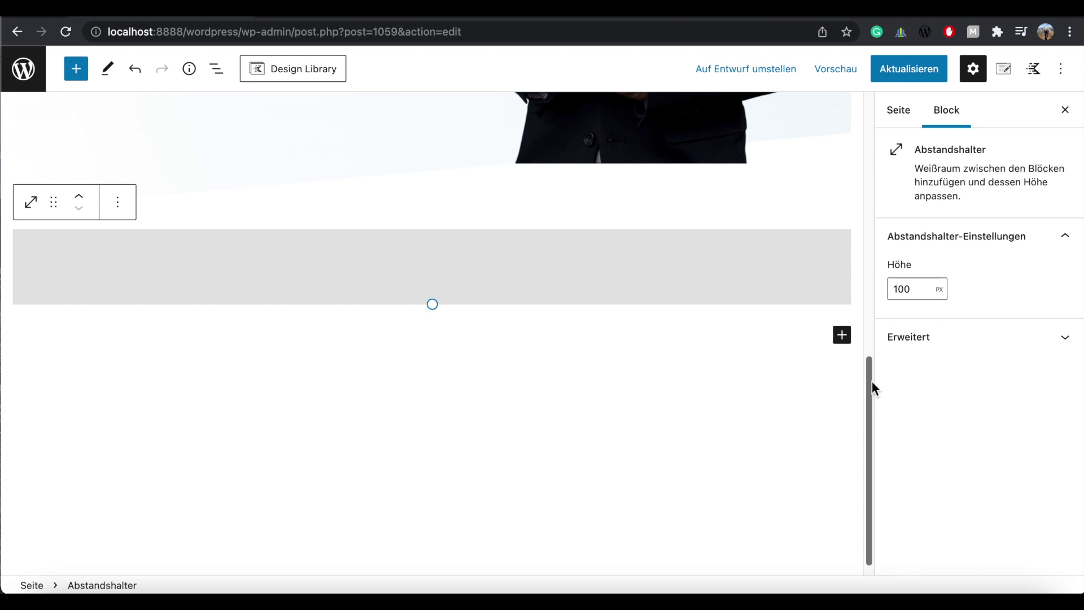
scroll(870, 395, "up", 1)
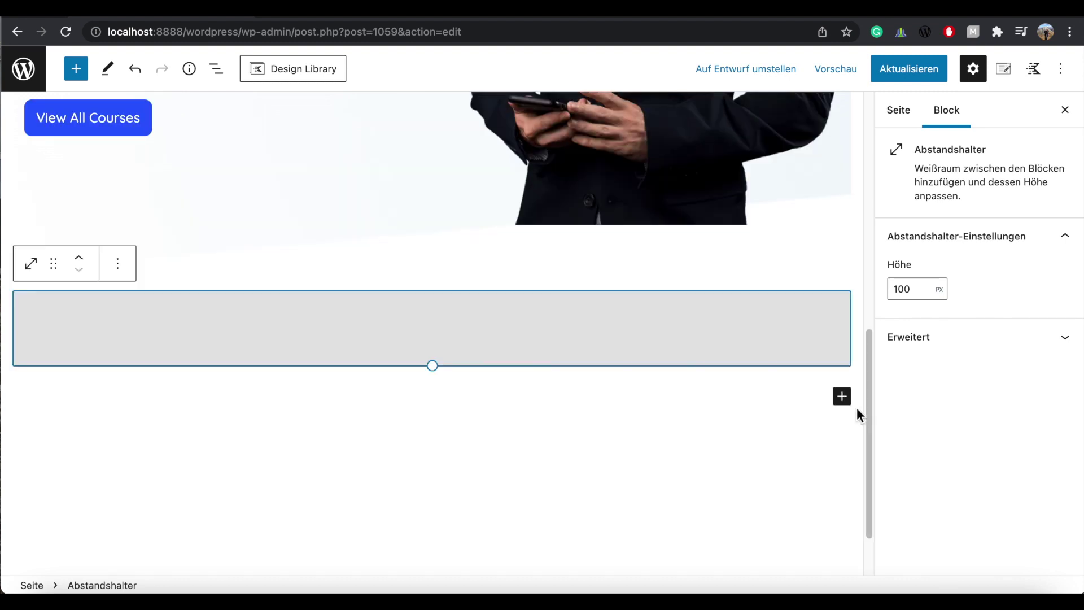
left_click(842, 397)
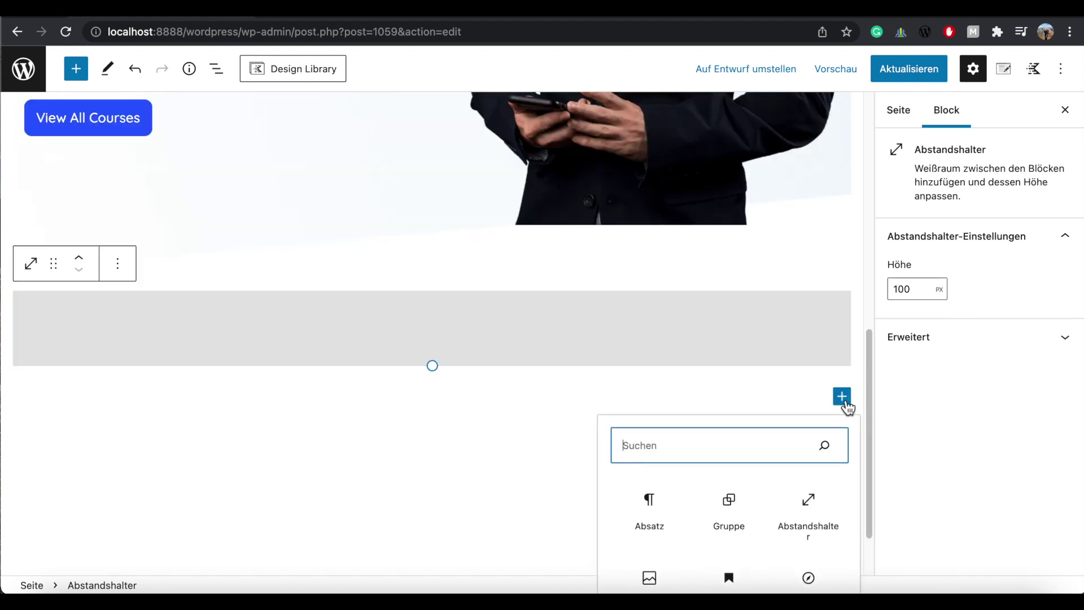
scroll(847, 407, "down", 1)
type("row")
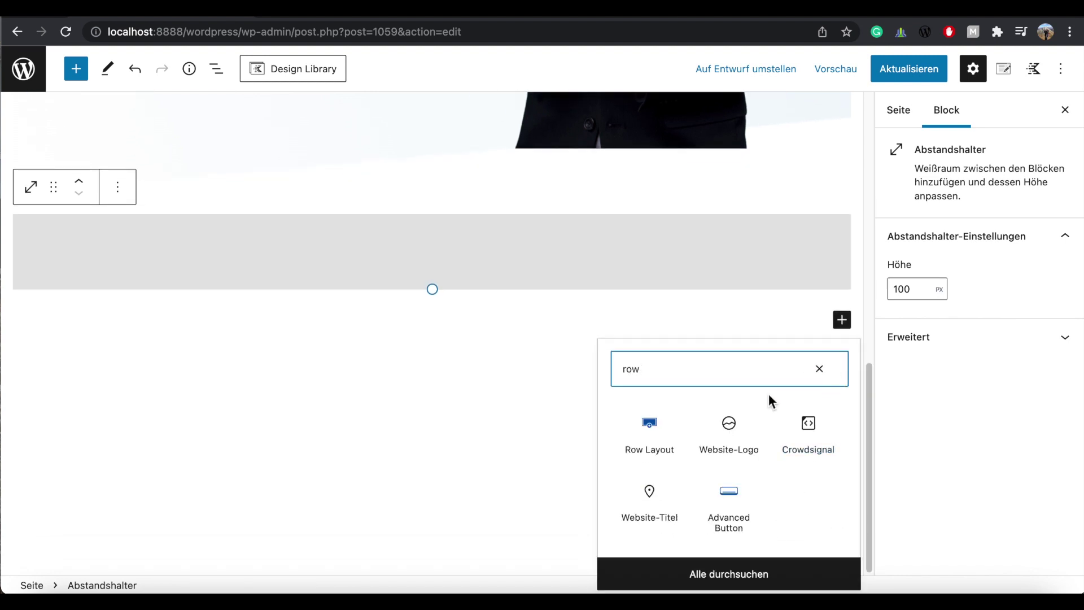
left_click(655, 430)
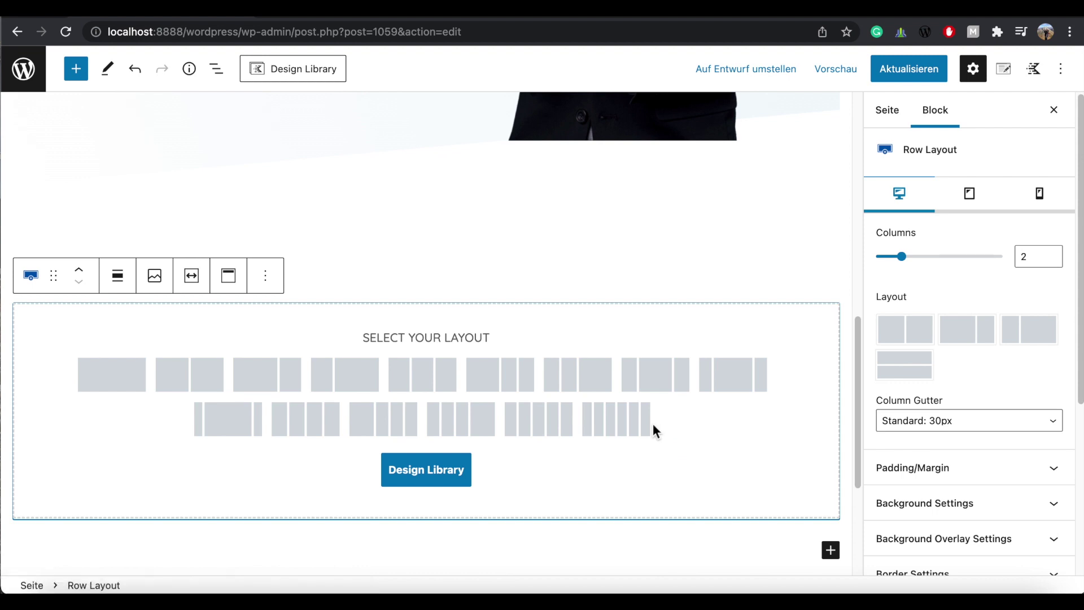
left_click(114, 377)
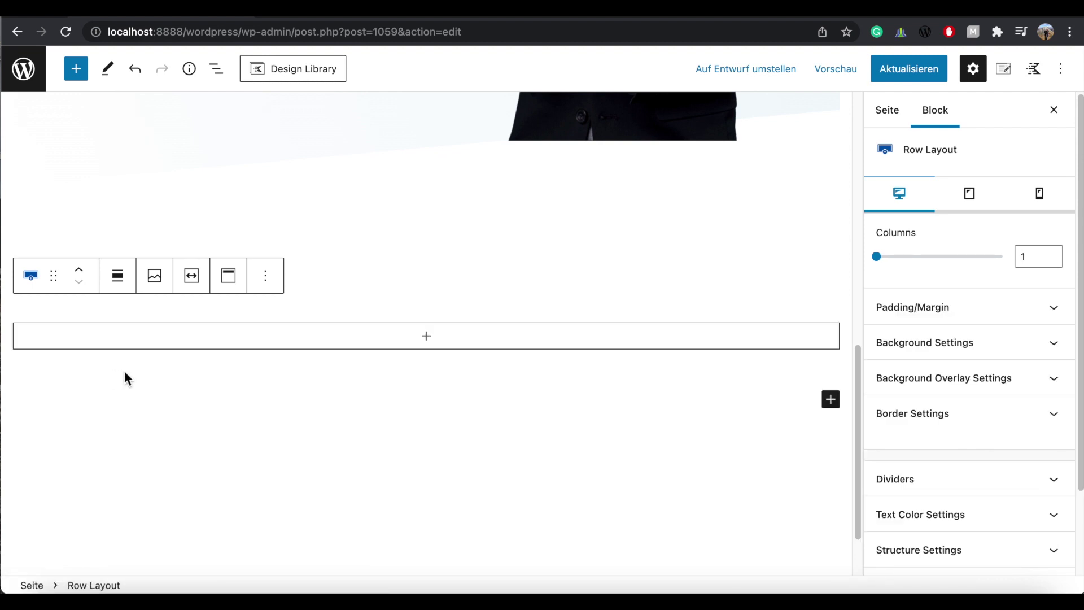
Nest a second Row Layout with two equal columns inside the single-column row.
left_click(427, 336)
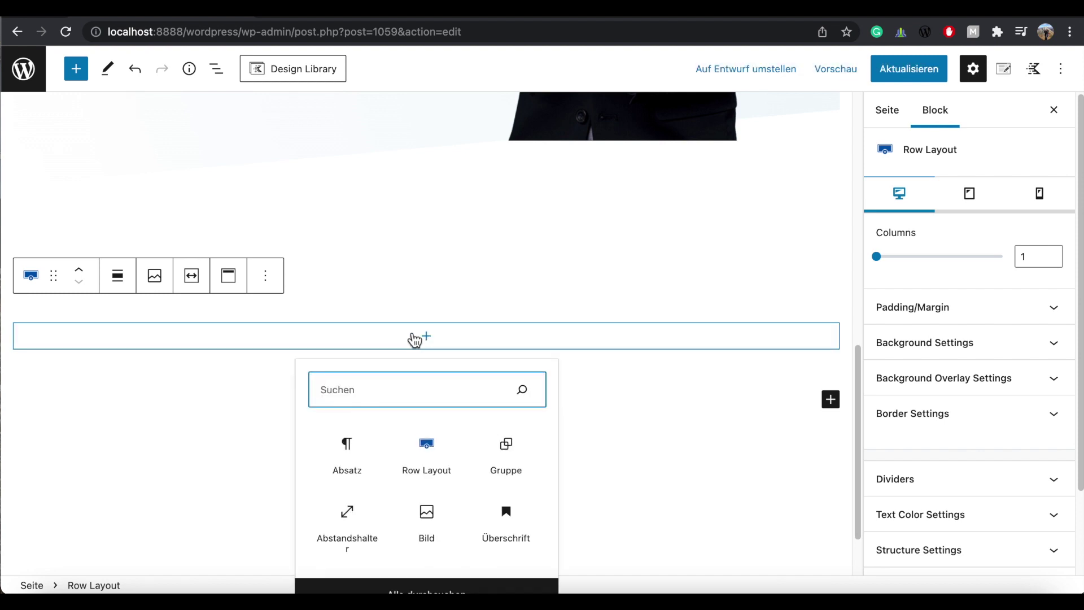
left_click(427, 474)
left_click(428, 474)
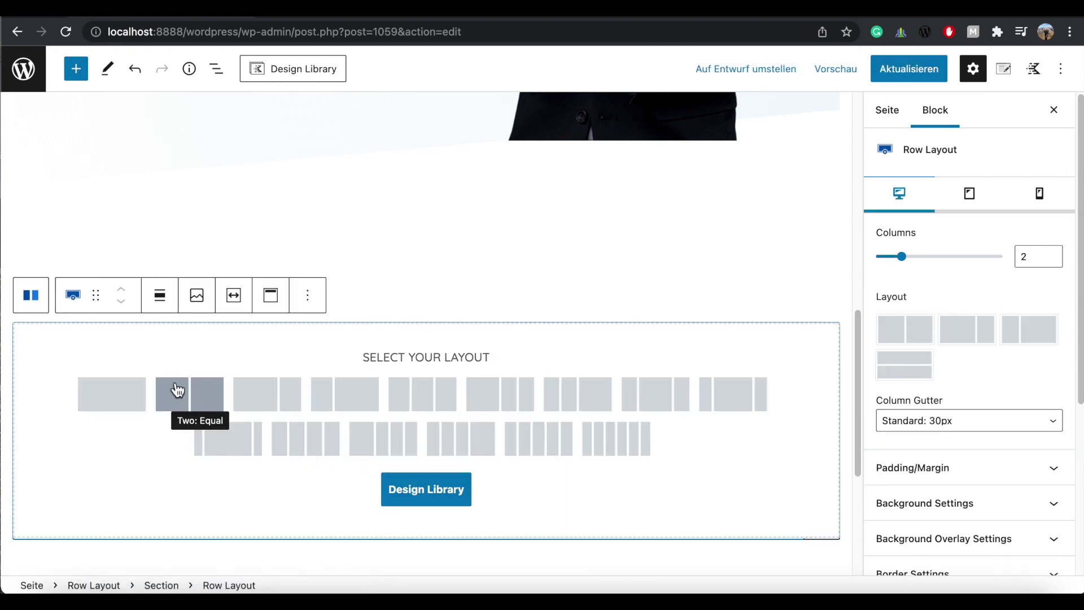
left_click(208, 391)
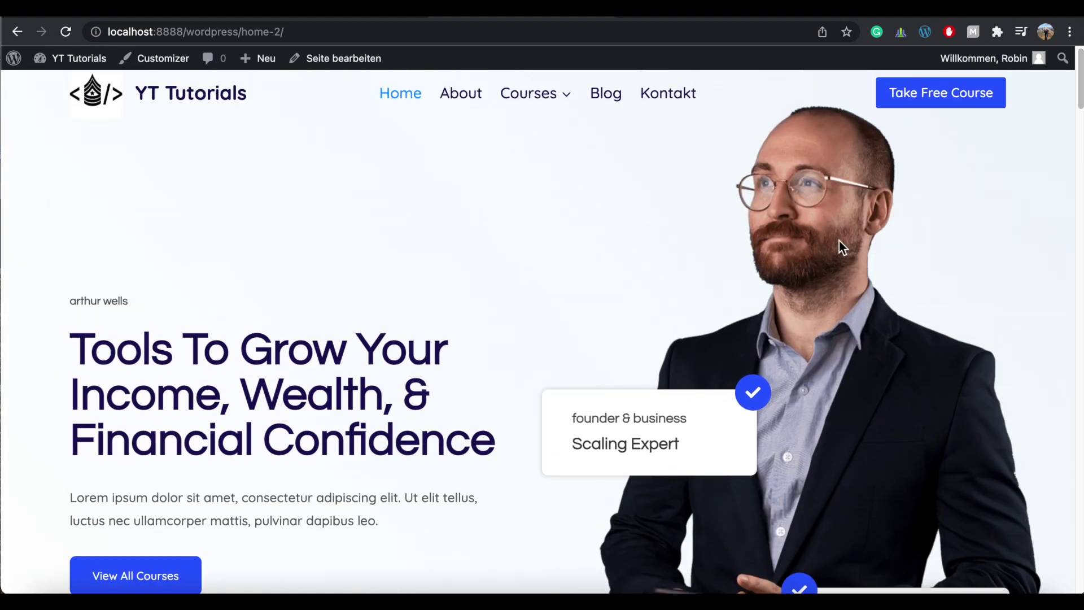
Add an Advanced Image block to the first of the two columns, using the office meeting photo from the media library.
scroll(353, 198, "down", 10)
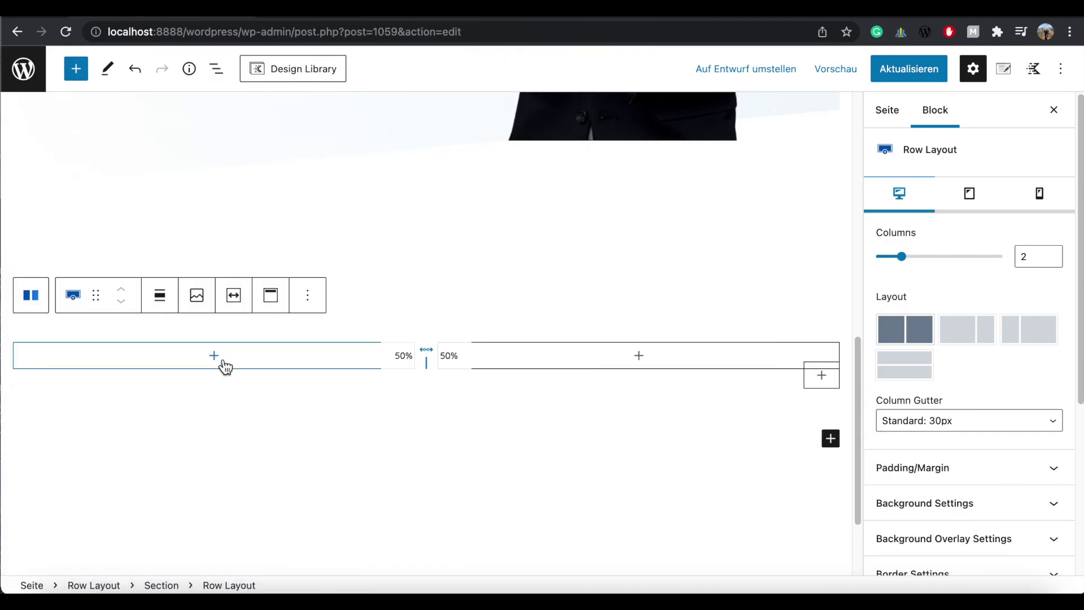
left_click(222, 361)
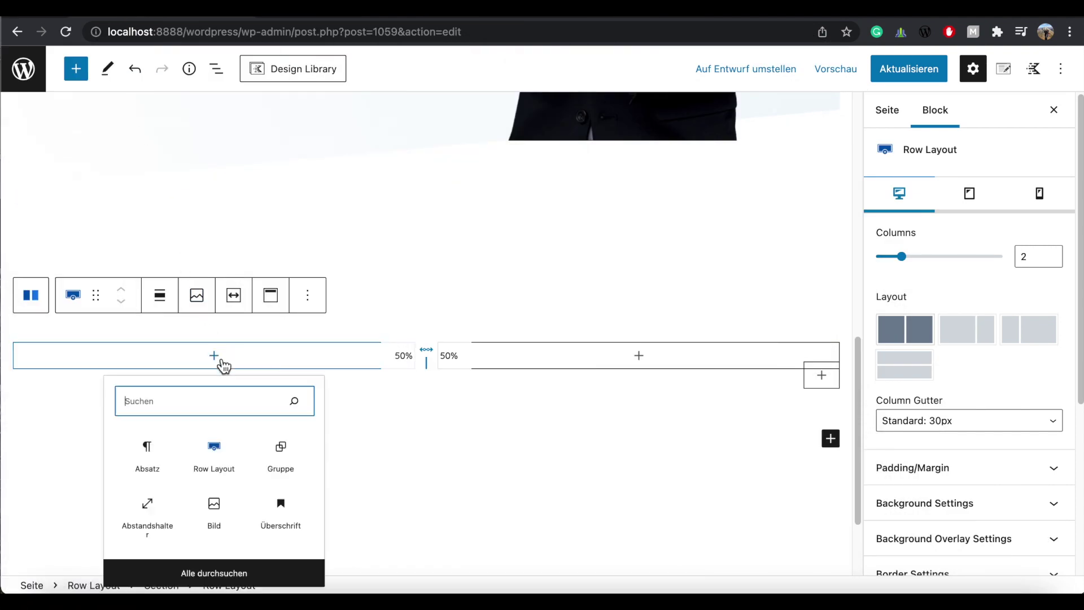
type("advanced")
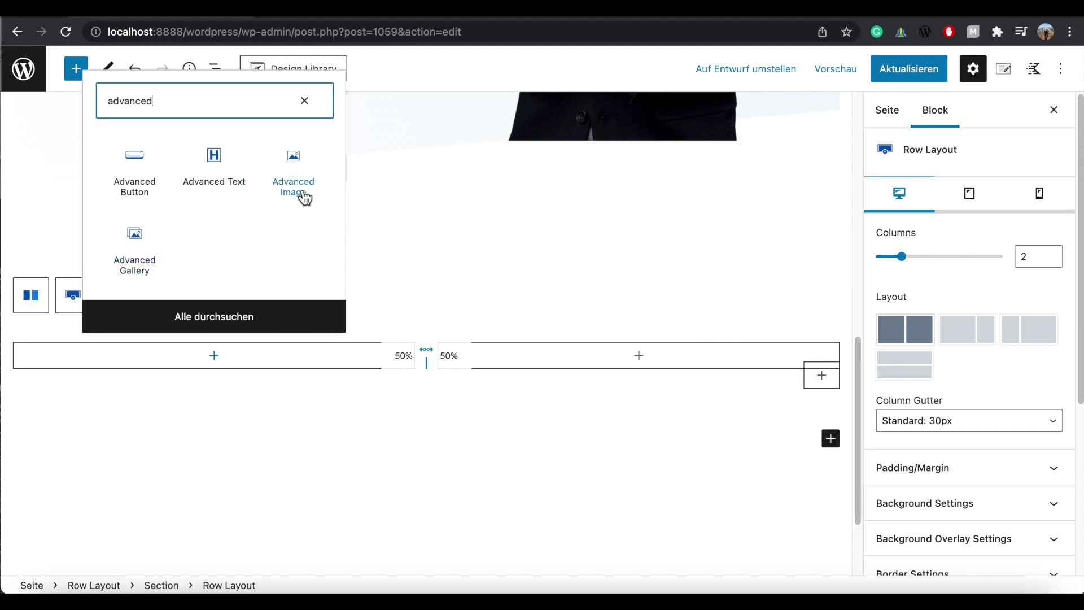
left_click(299, 164)
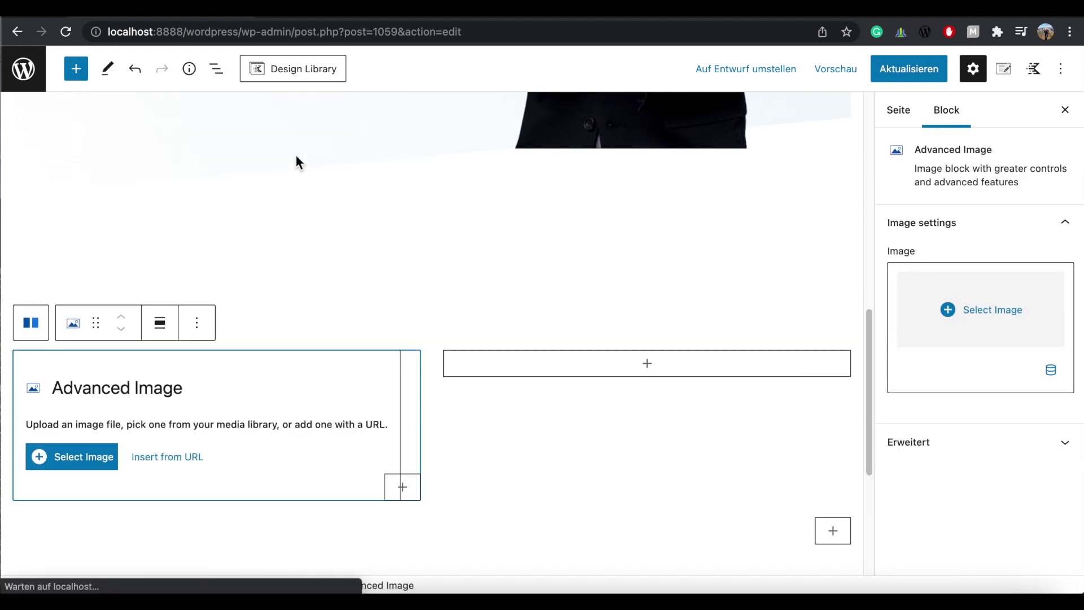
left_click(89, 469)
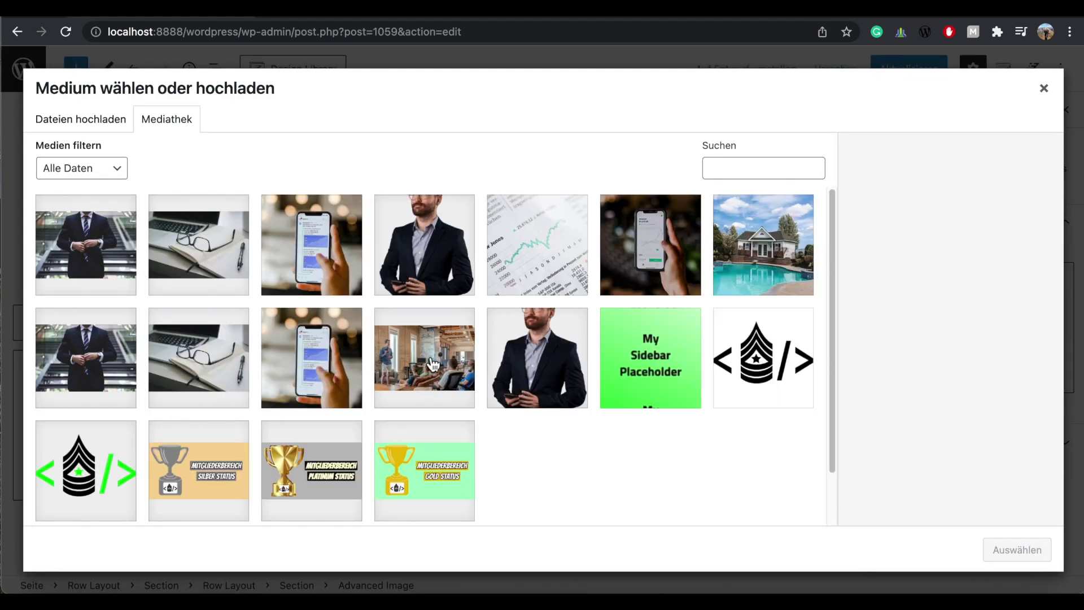
left_click(432, 364)
left_click(1046, 551)
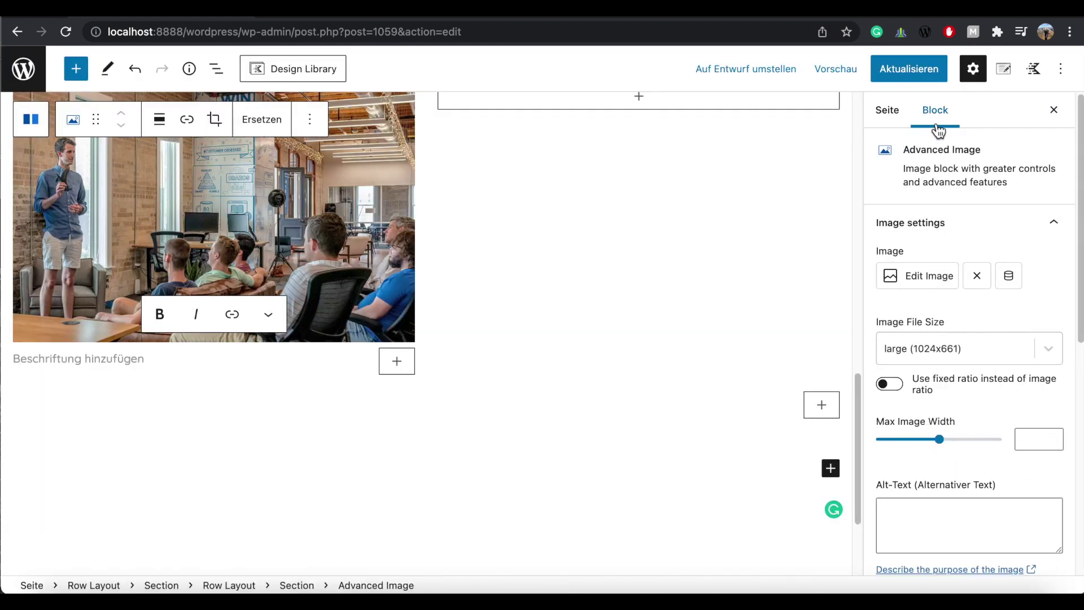
Link the border radius of the meeting image's corners and set it to 8.
scroll(1081, 116, "down", 6)
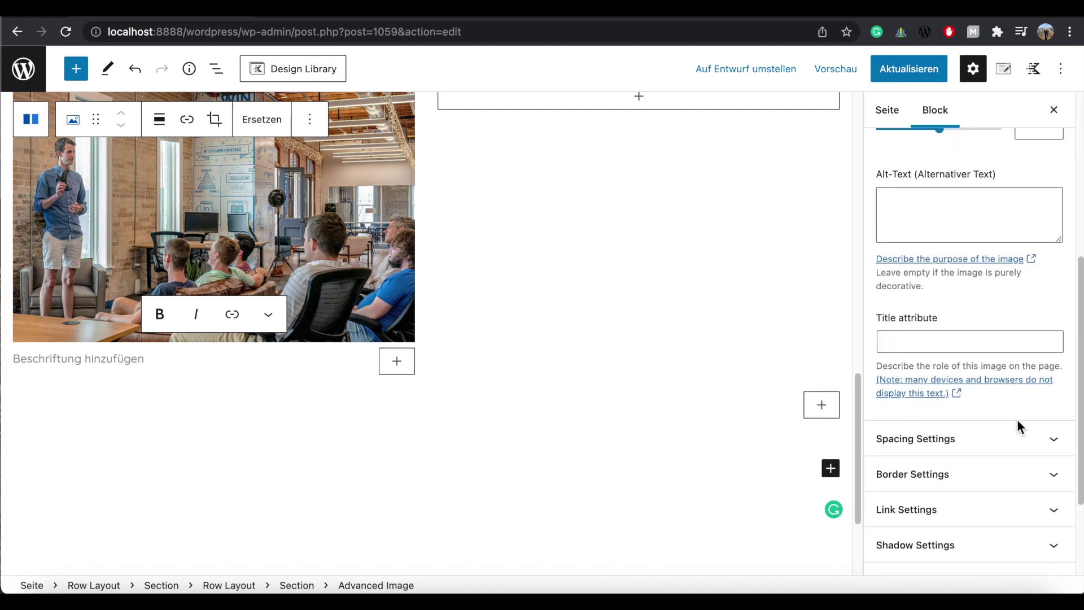
left_click(1057, 483)
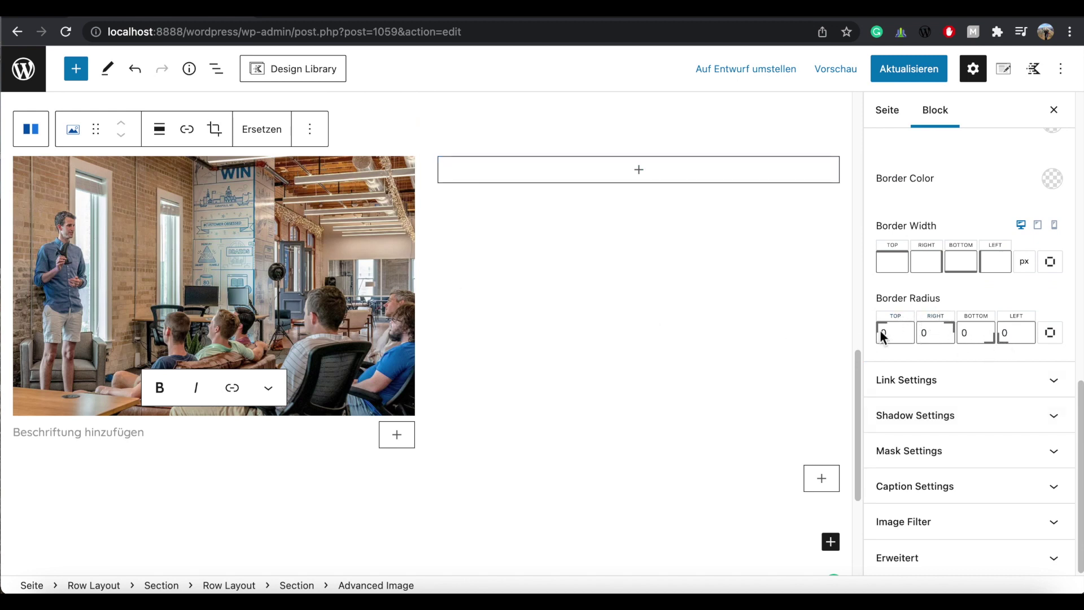
left_click(1052, 334)
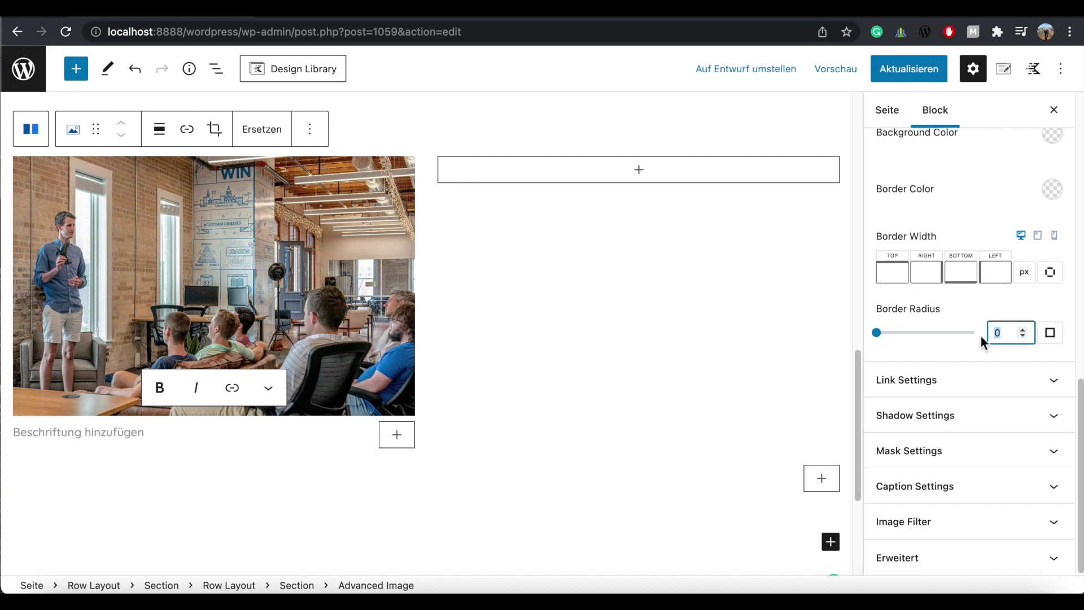
type("10")
left_click(484, 19)
left_click_drag(1002, 328, 951, 346)
type("8")
Add an Advanced Button block below the meeting image and label it "Live Meeting In California".
left_click(401, 436)
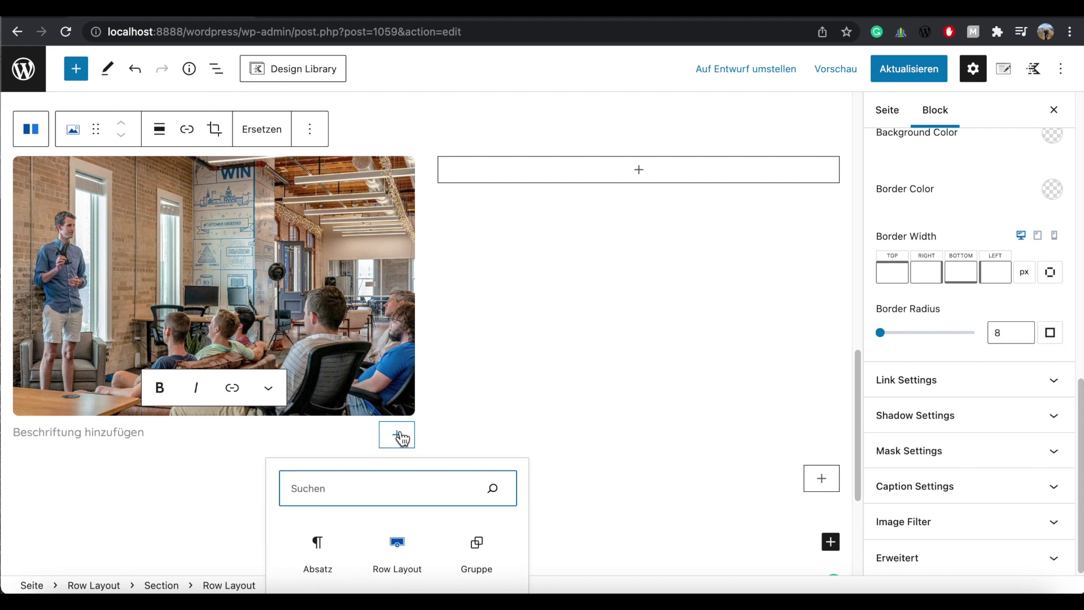
type("advanced button")
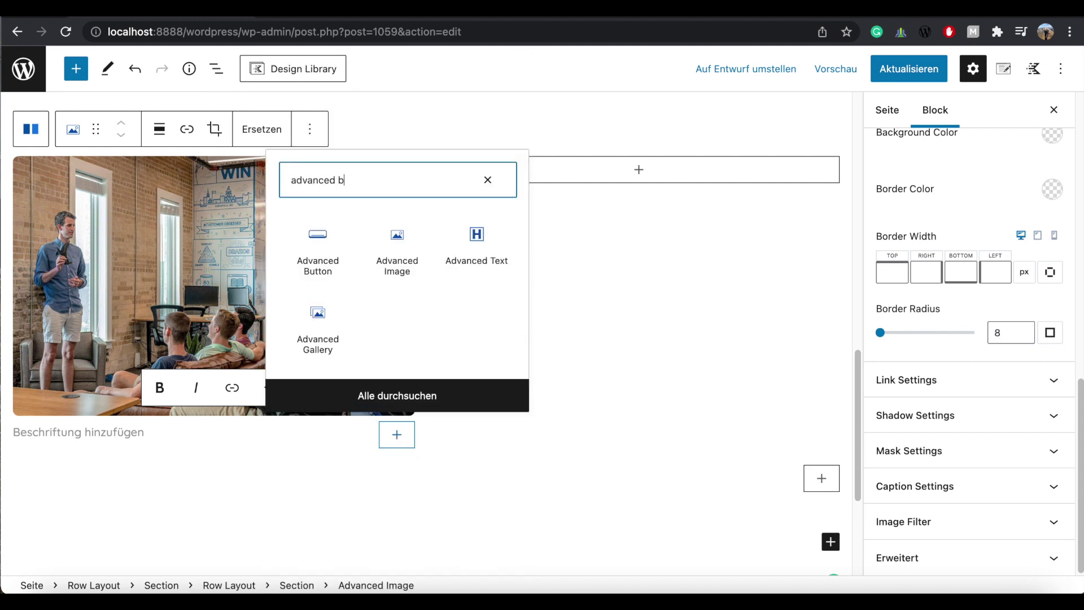
left_click(320, 320)
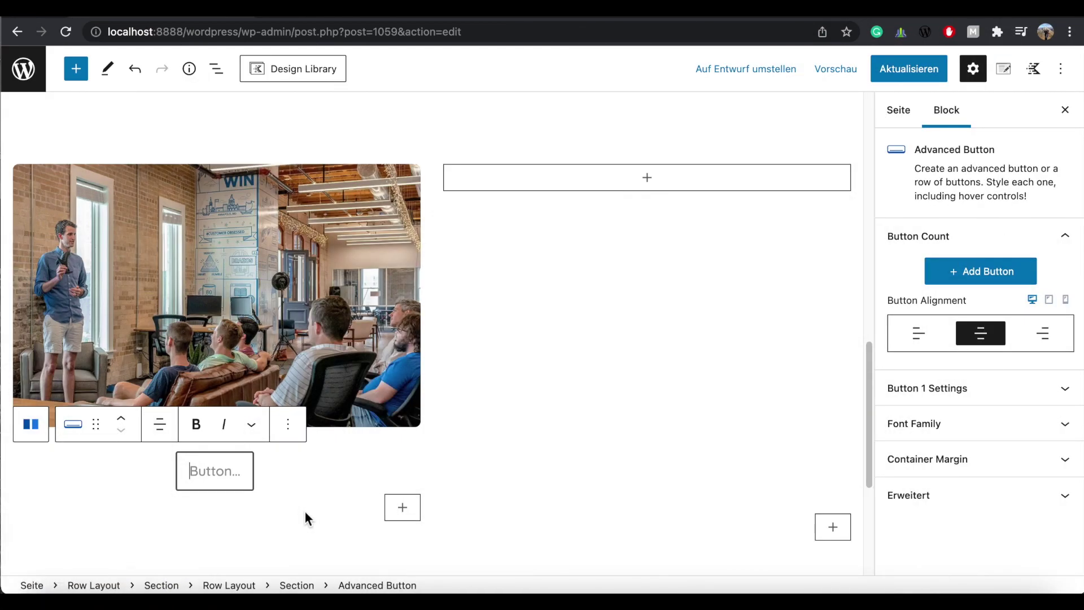
type("Live Meeting ")
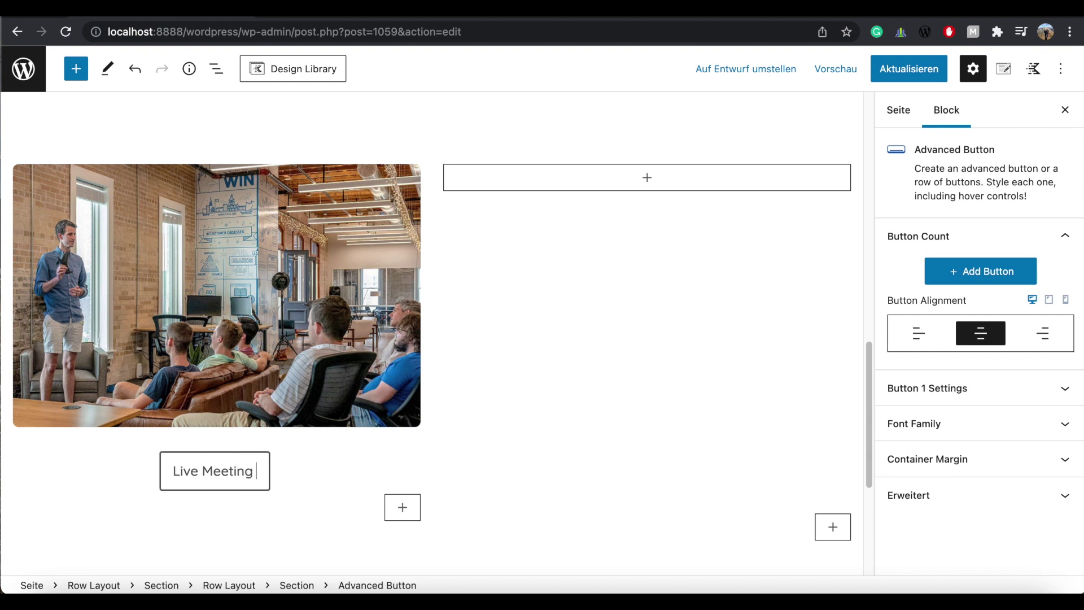
type("In California")
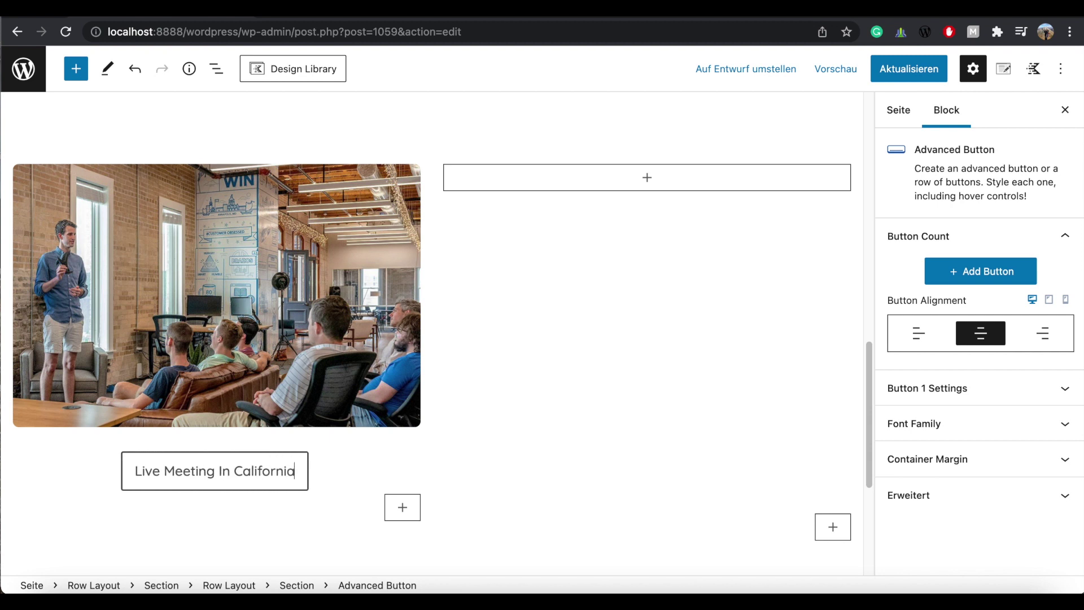
Set the button's normal text colour to the palette blue 295CFF and its background colour to the pale grey-blue E1EBEE.
left_click(1065, 389)
scroll(1068, 395, "down", 10)
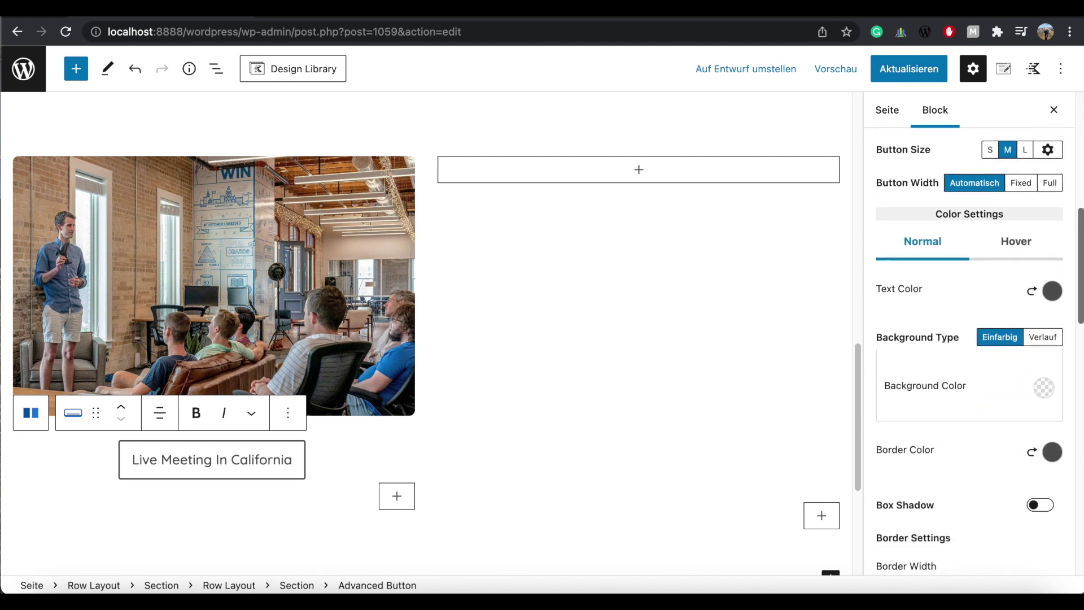
left_click(1054, 269)
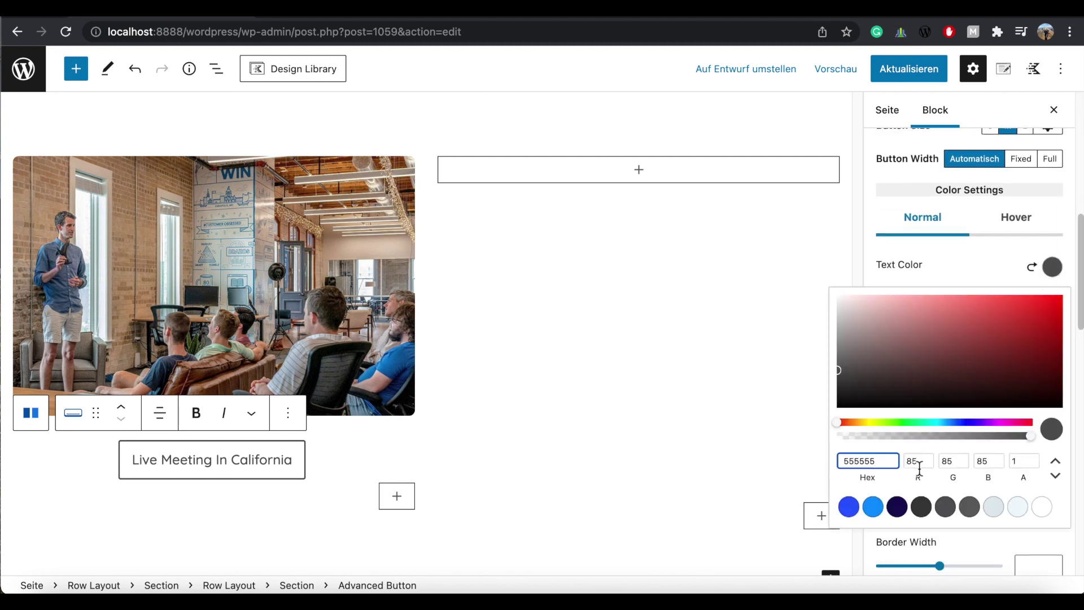
left_click(861, 511)
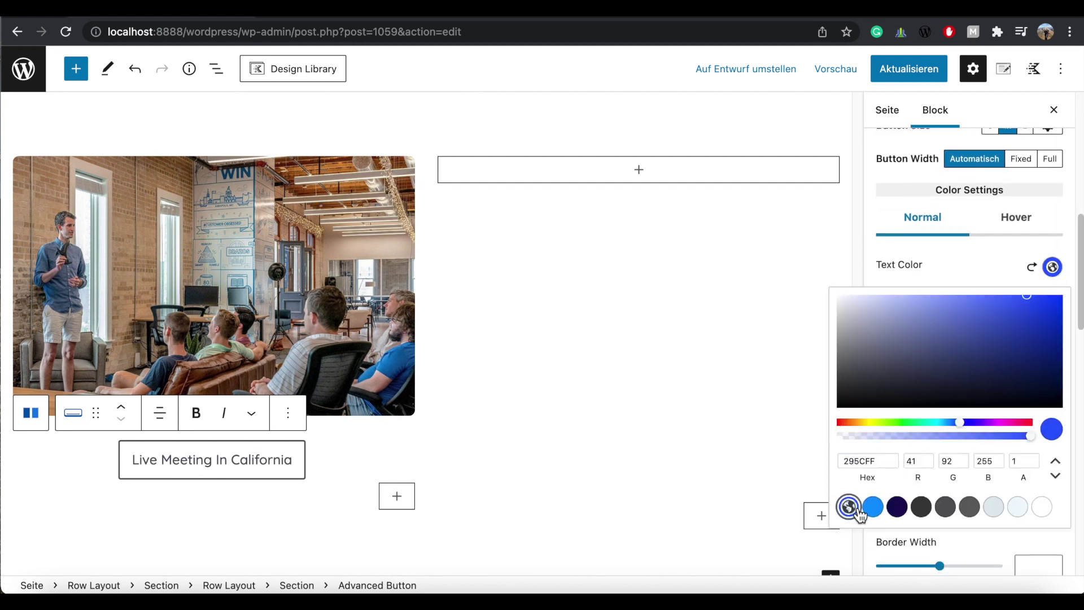
left_click(1023, 226)
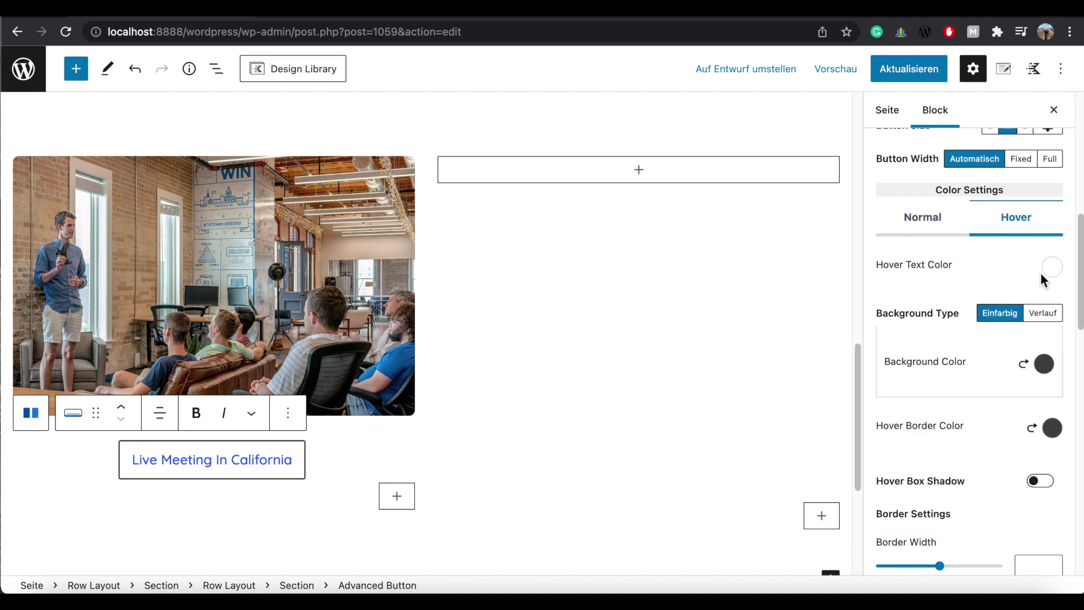
left_click(923, 220)
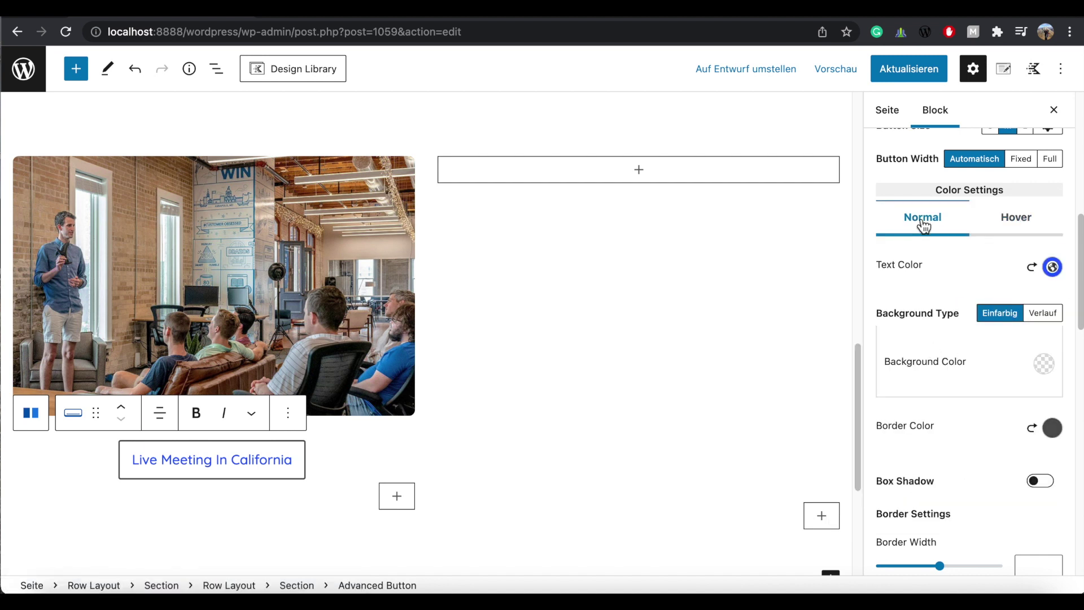
left_click(1044, 364)
left_click(995, 325)
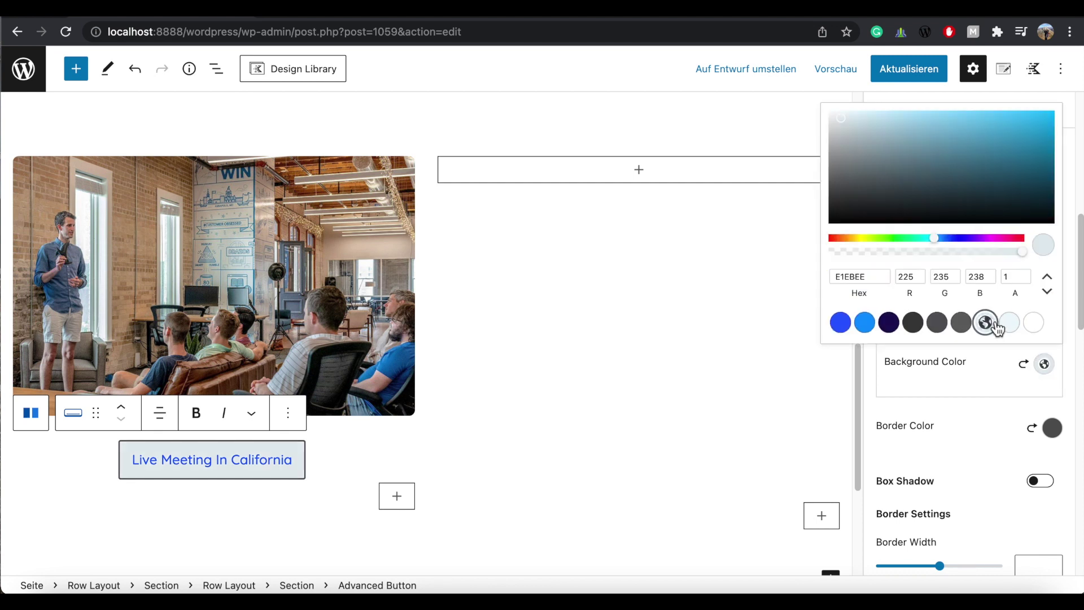
left_click(1017, 400)
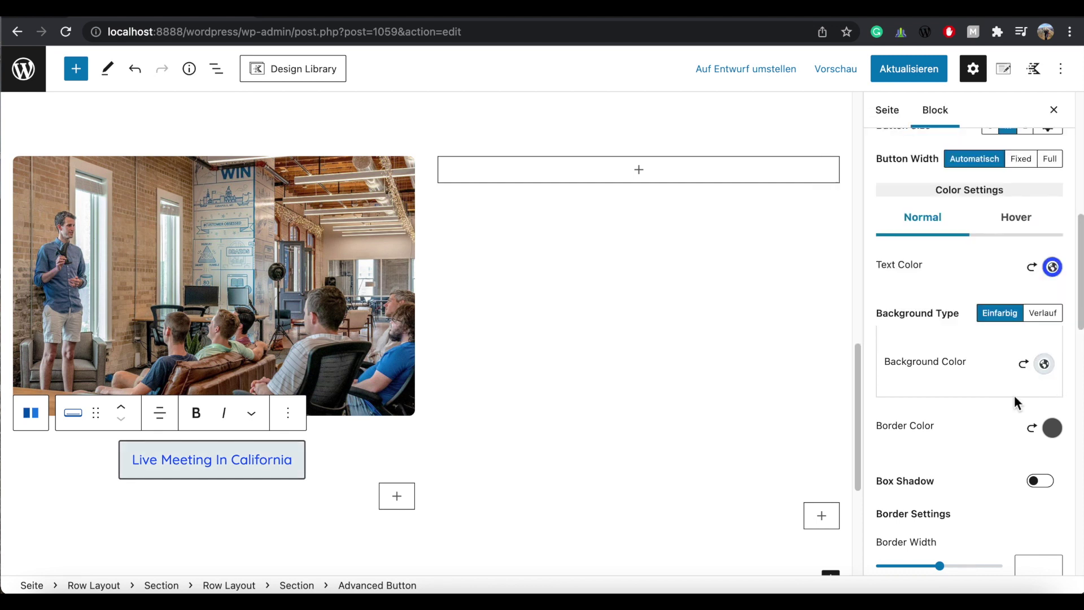
Set the Live Meeting button's hover background colour to the palette blue 295CFF.
left_click(1028, 219)
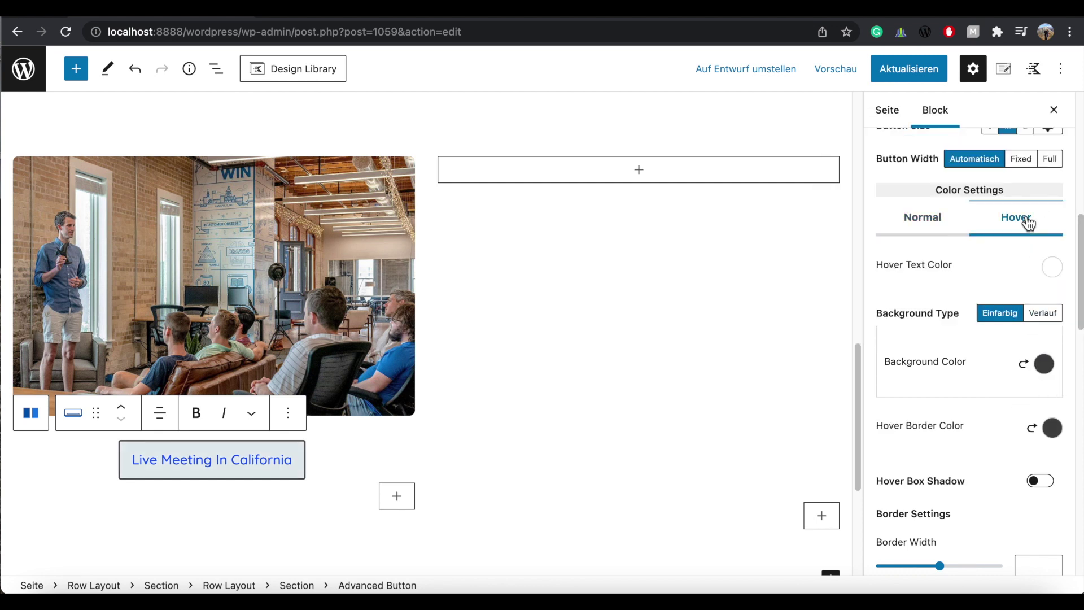
left_click(1044, 364)
left_click(840, 323)
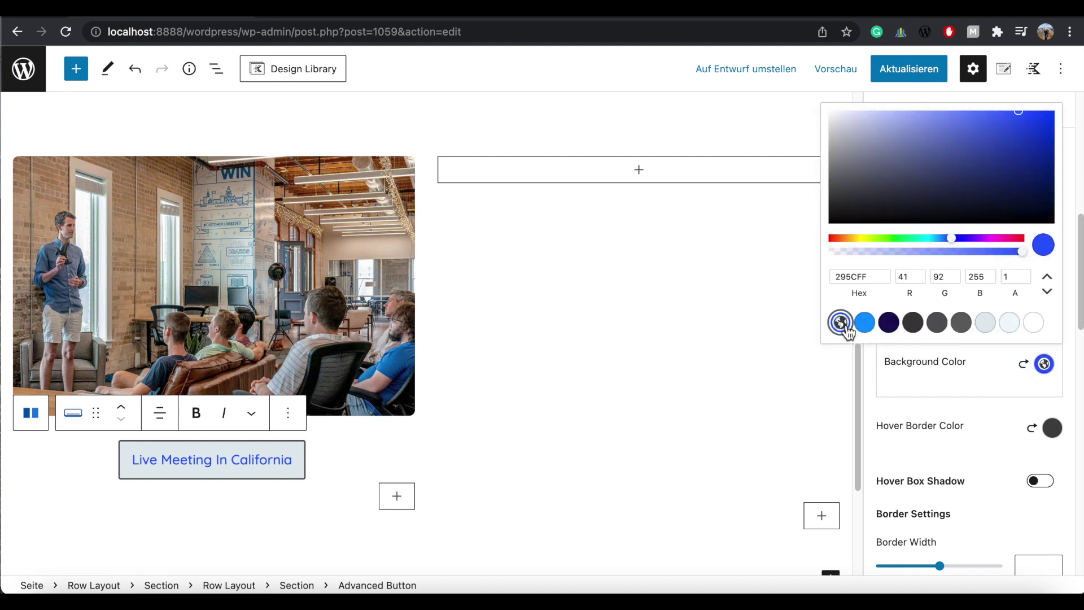
left_click(1080, 316)
Set the Live Meeting button's border width to 0 and its border radius to 10.
scroll(1081, 325, "down", 1)
scroll(1081, 325, "down", 3)
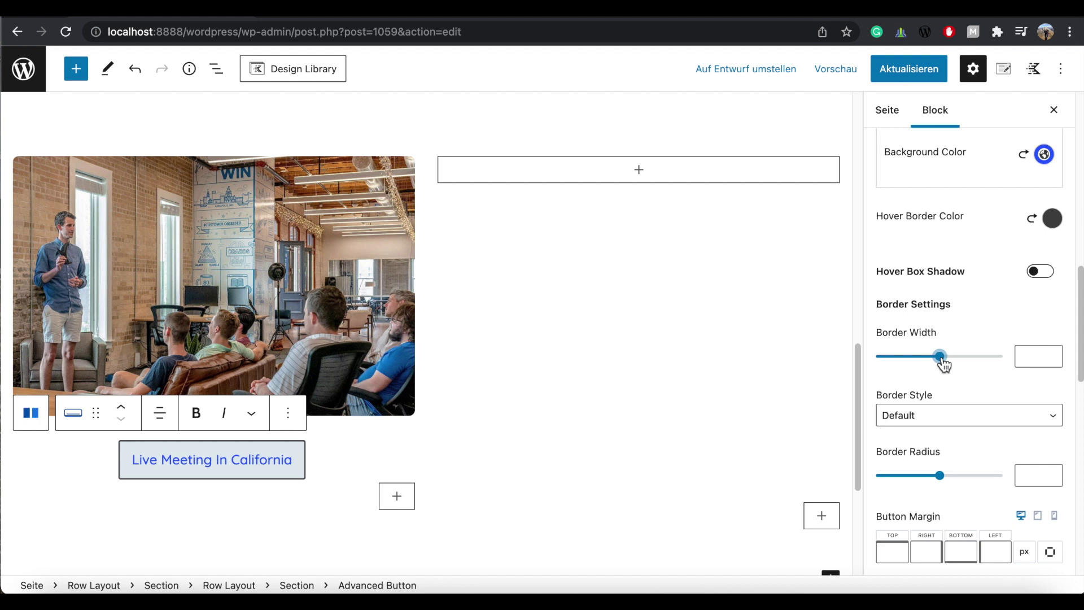
left_click_drag(942, 359, 876, 359)
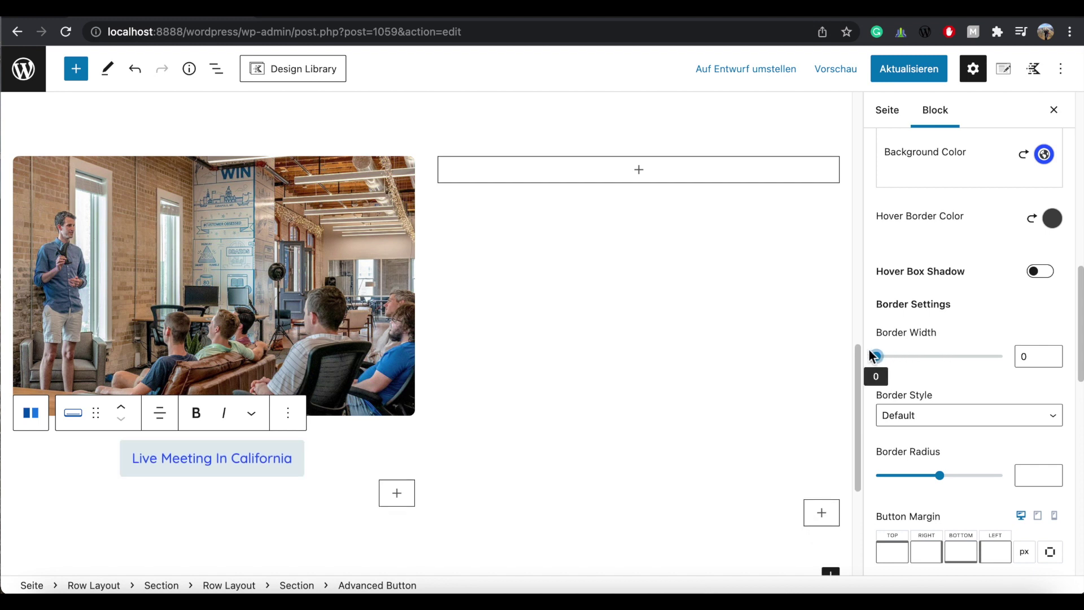
left_click(1021, 477)
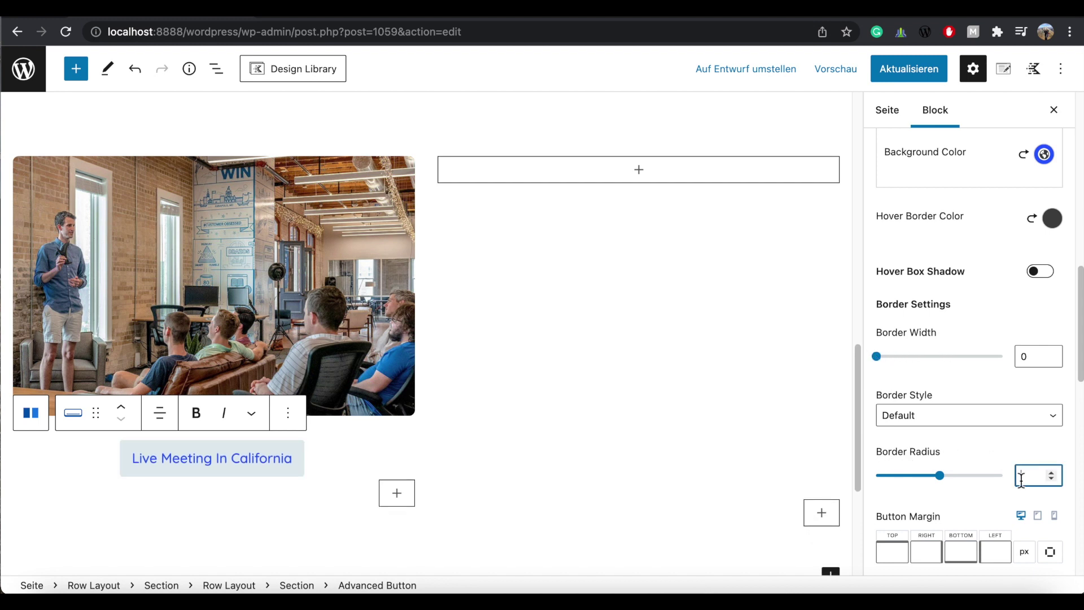
type("10")
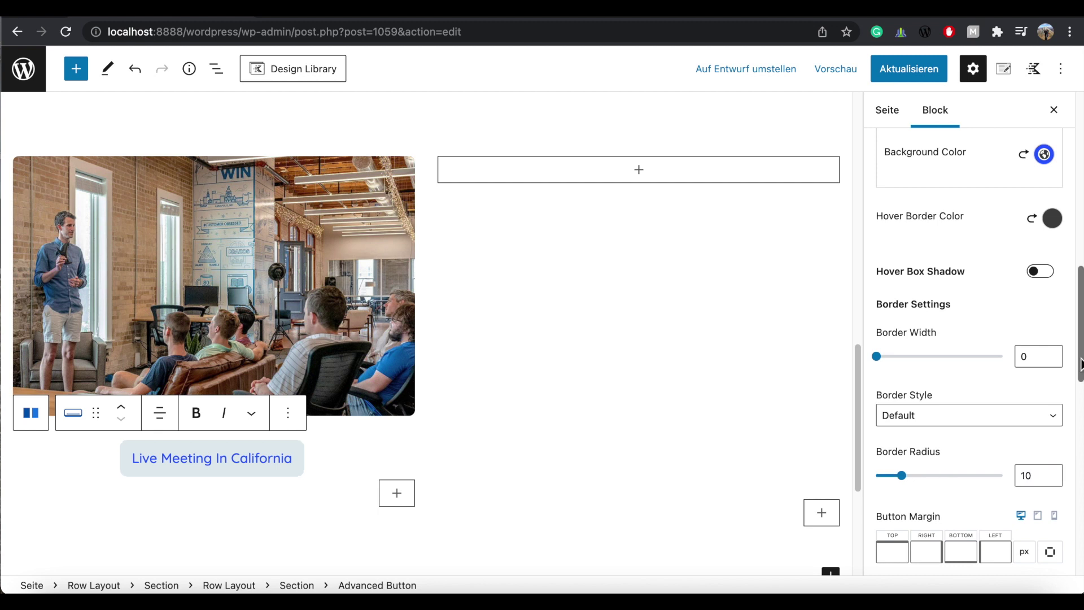
Search the icon library for "play" and add the large solid play triangle to the Live Meeting button.
scroll(1045, 470, "down", 2)
scroll(902, 339, "down", 4)
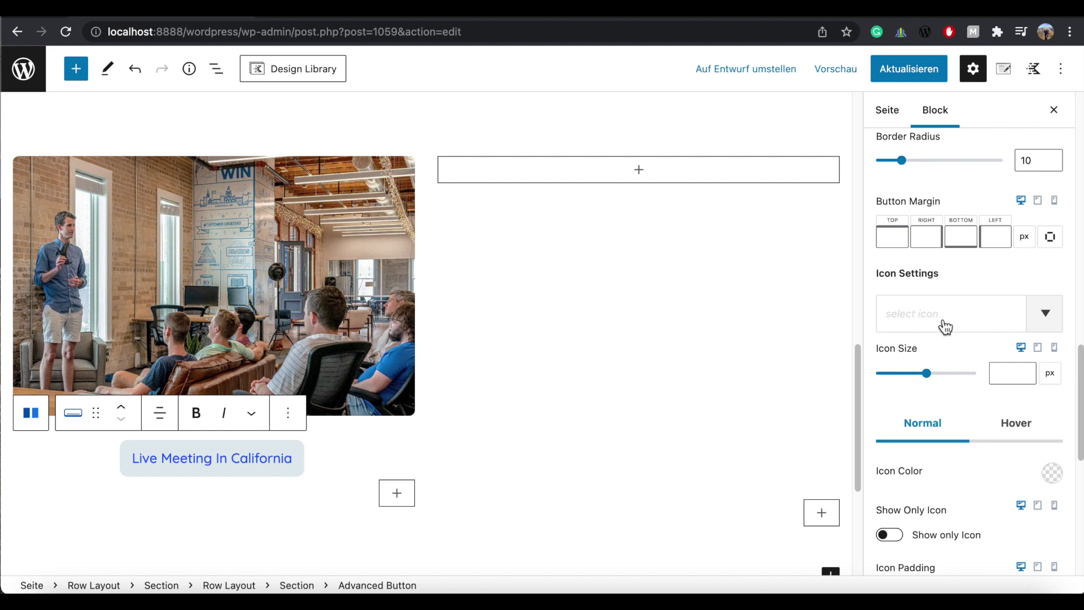
left_click(1046, 317)
type("pl")
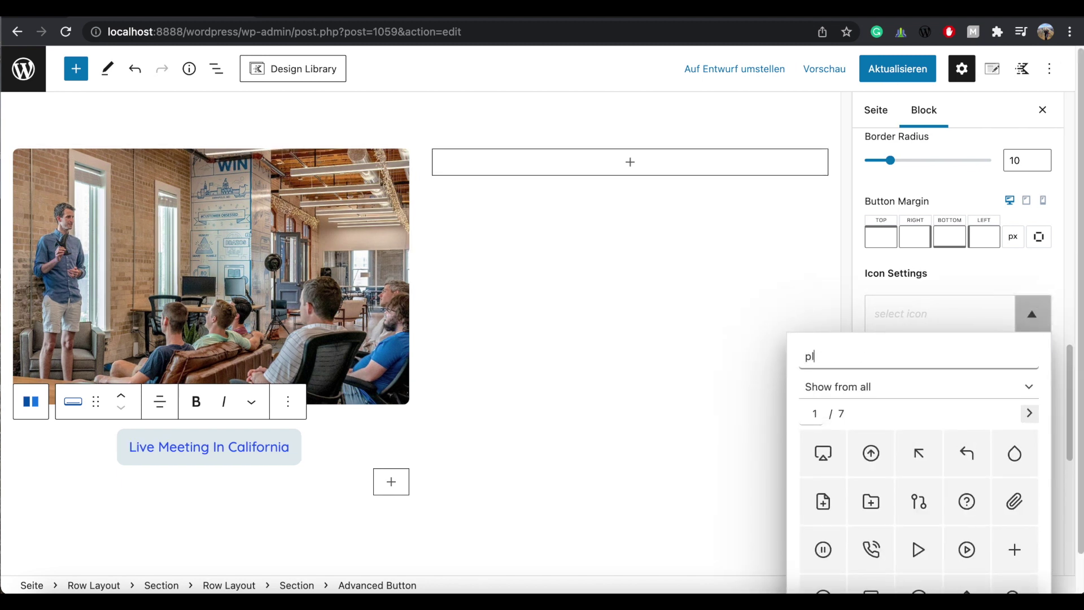
type("ay")
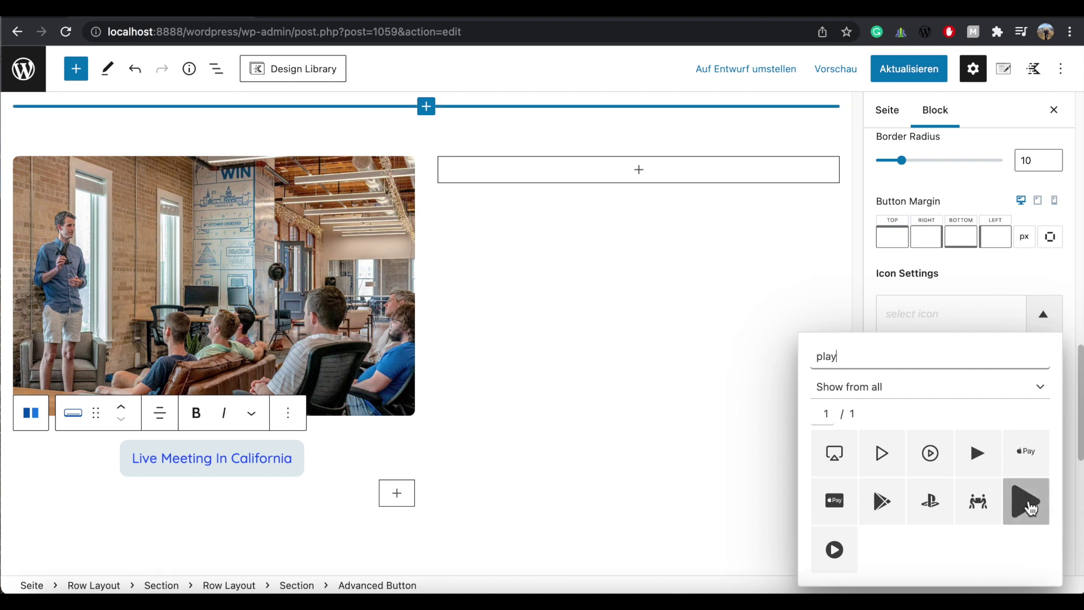
left_click(1027, 505)
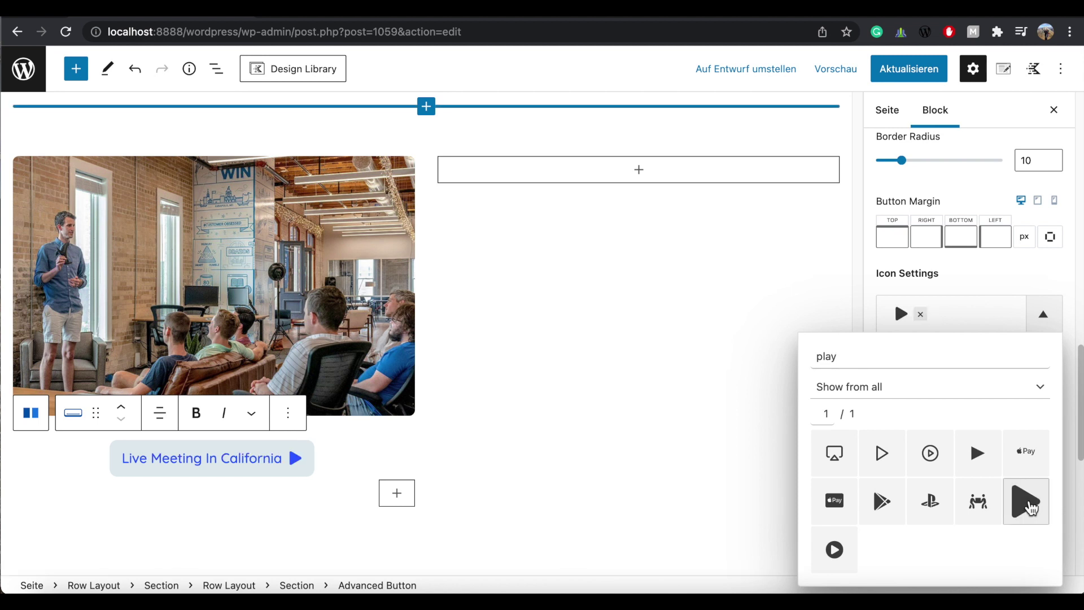
left_click(996, 283)
Set the play icon's location on the button to Links so that it precedes the label.
scroll(995, 283, "down", 3)
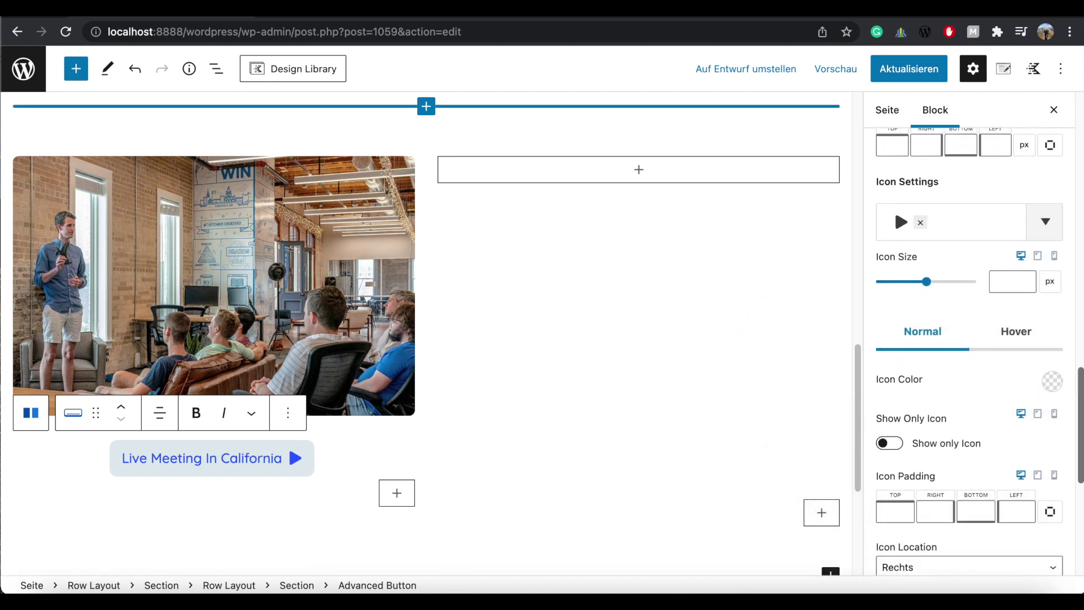
scroll(912, 389, "down", 3)
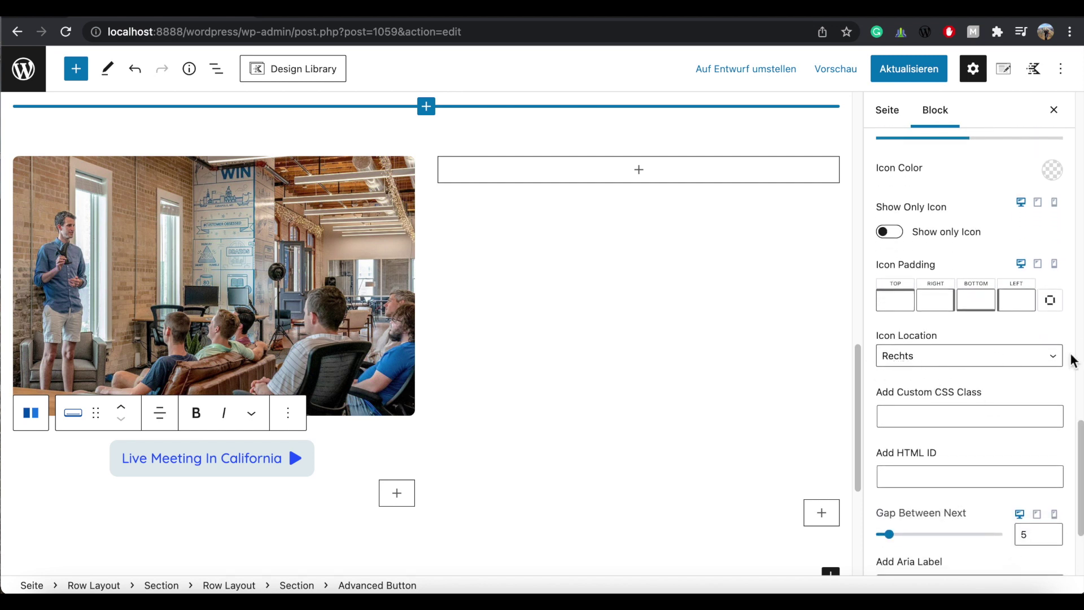
left_click(1054, 359)
left_click(960, 372)
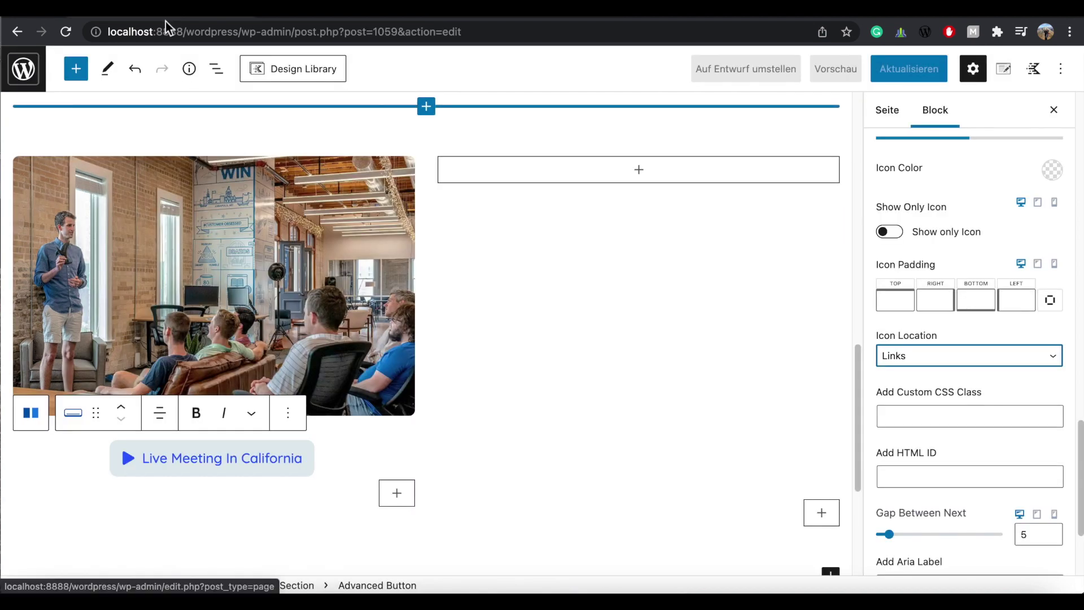
Set the size of the Live Meeting button's play icon to 15 px.
scroll(904, 395, "up", 6)
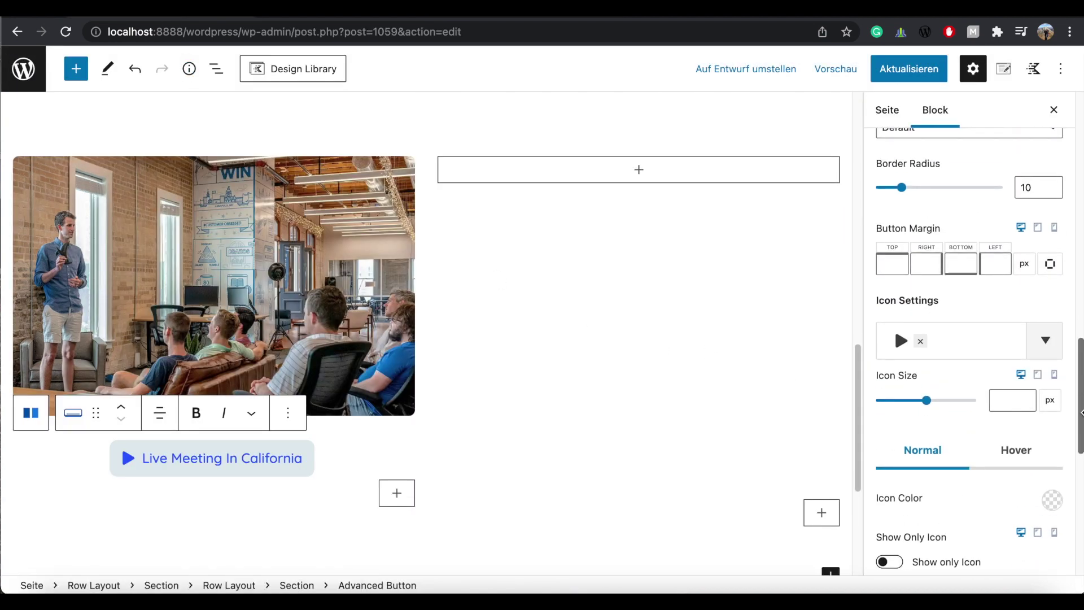
left_click(1012, 400)
type("6")
key("BackSpace")
type("20")
key("BackSpace")
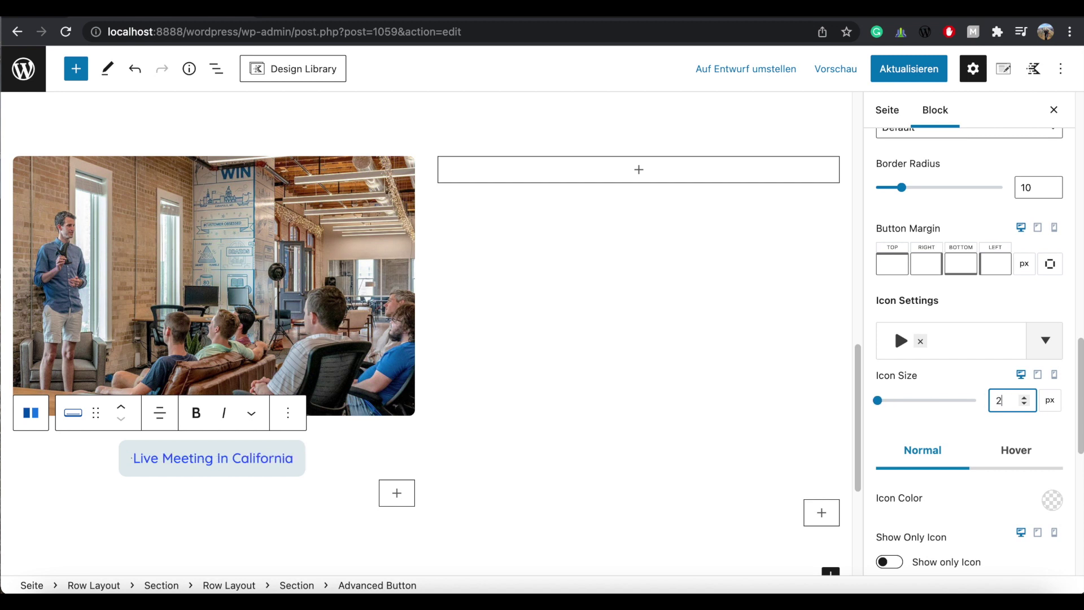
type("0")
key("BackSpace")
key("BackSpace")
type("15")
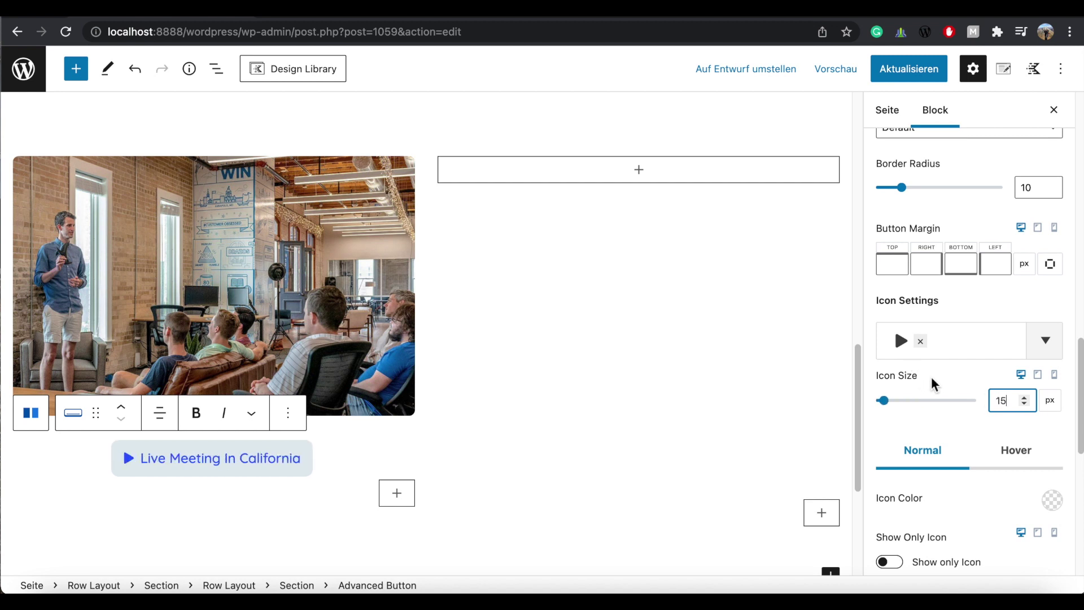
Set the play icon's hover colour to the white palette swatch.
left_click(1021, 460)
left_click(1052, 500)
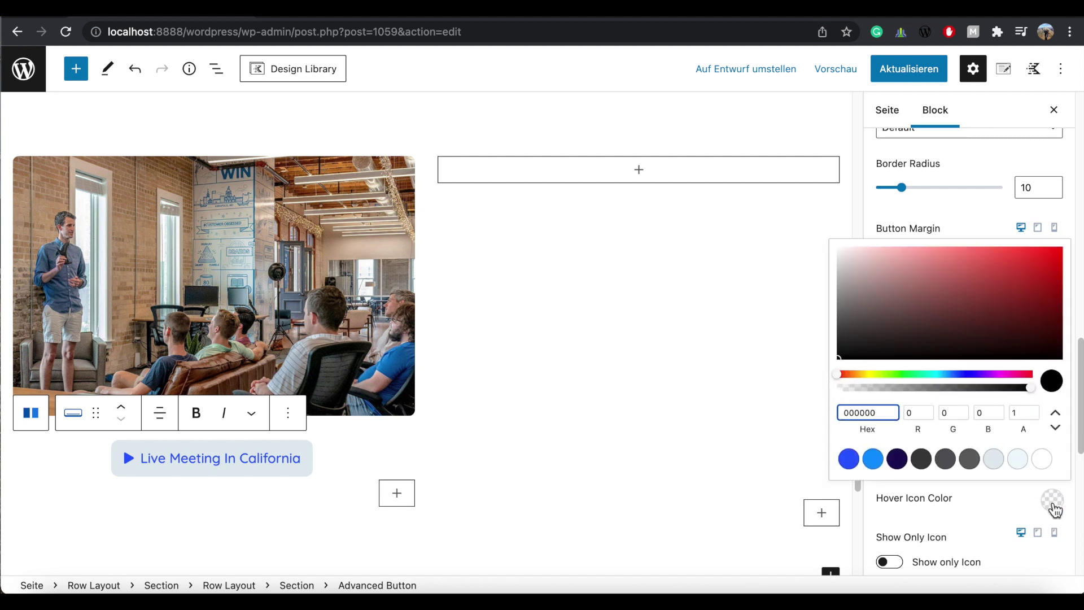
left_click(1048, 461)
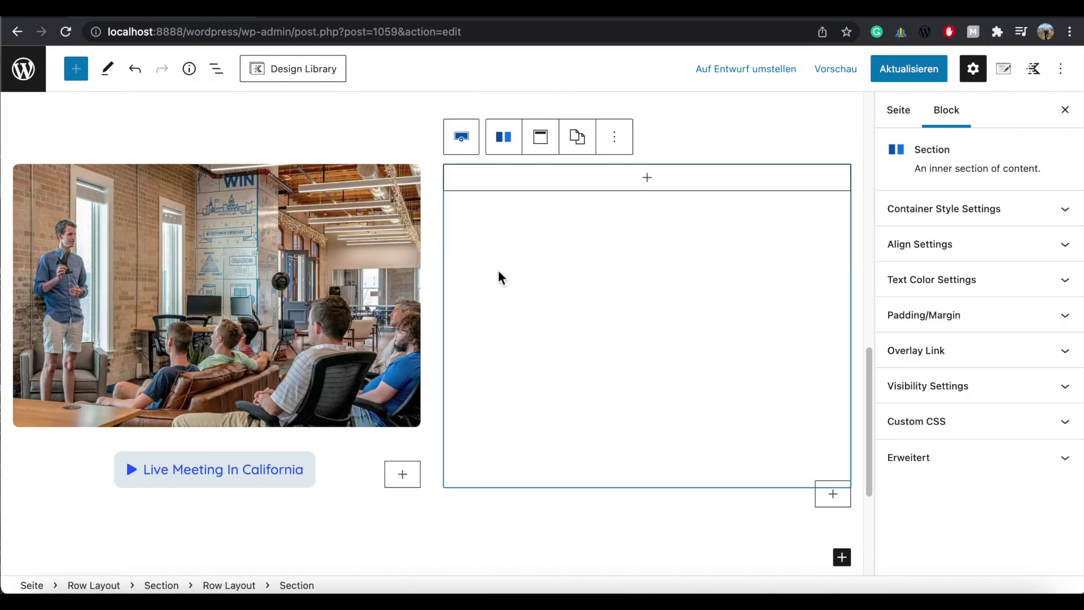
Give the Live Meeting button block a top container margin of -25 px to pull it up towards the image.
left_click(312, 469)
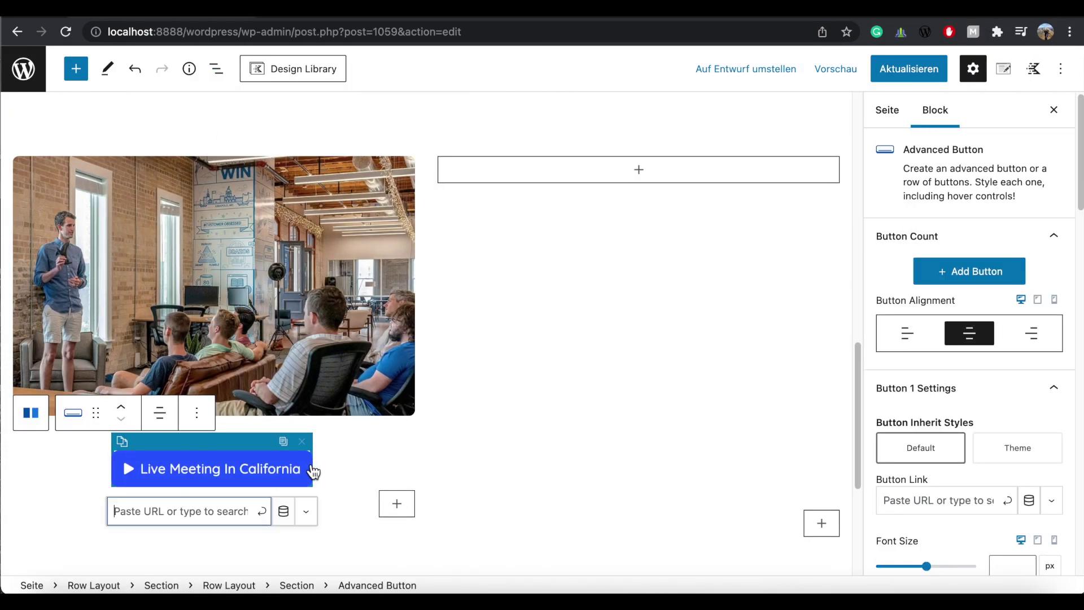
scroll(1080, 200, "down", 5)
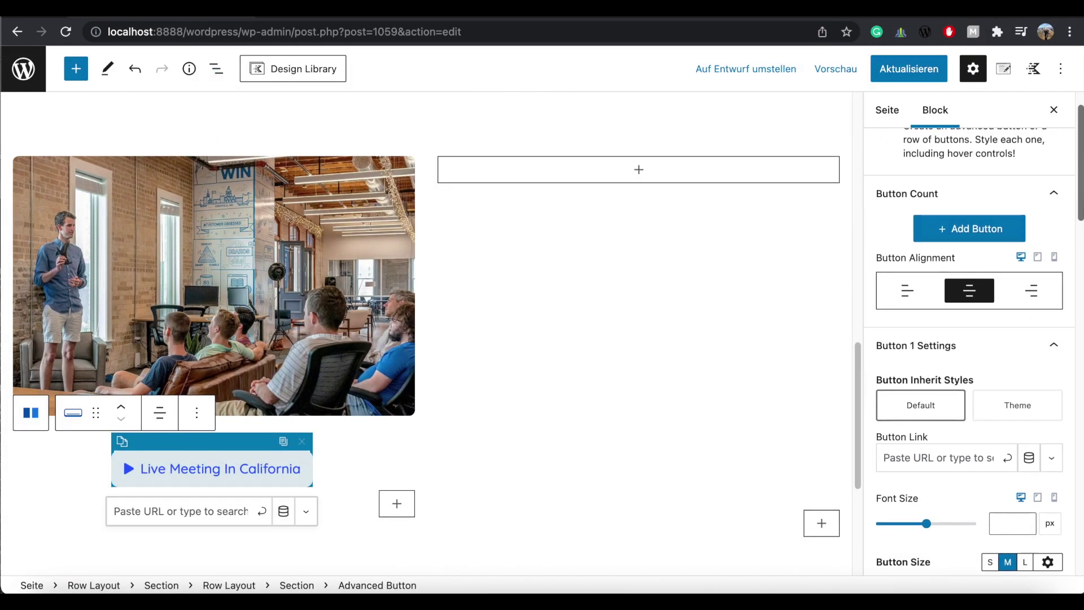
scroll(970, 350, "down", 10)
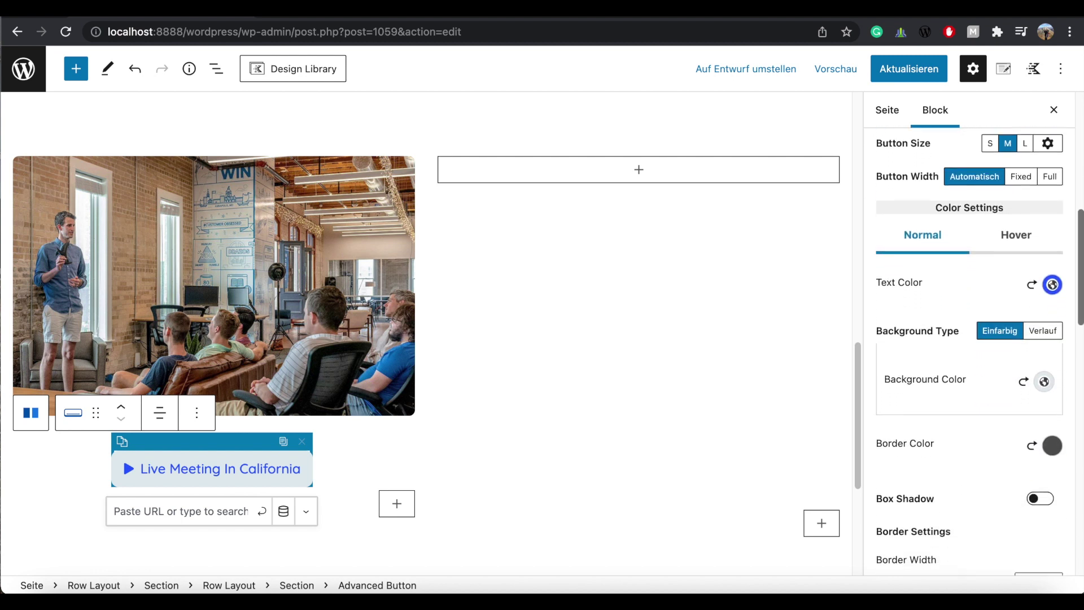
scroll(1080, 556, "down", 9)
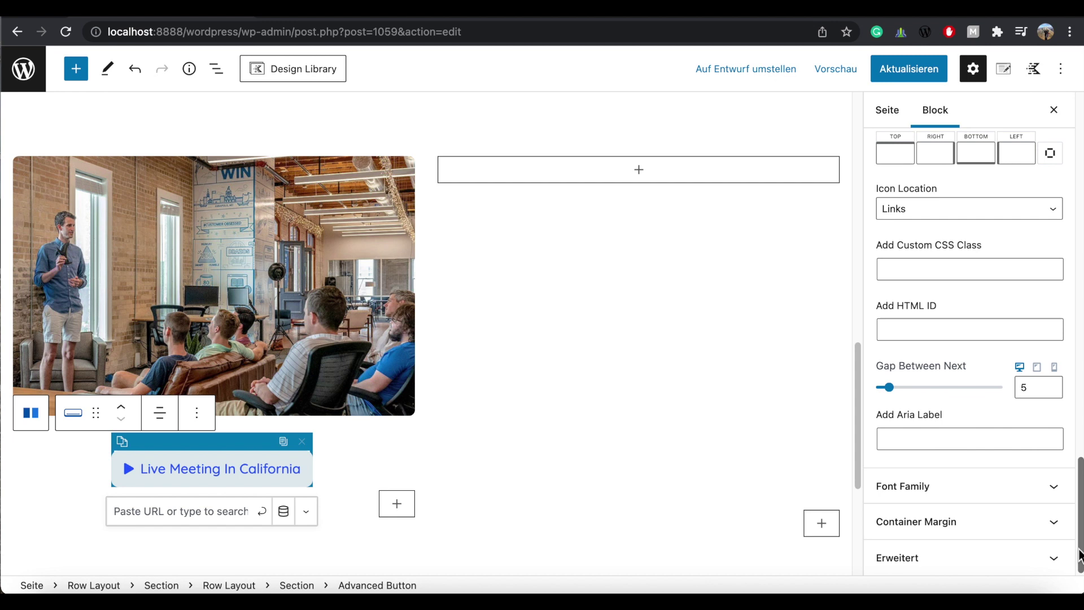
left_click(1054, 522)
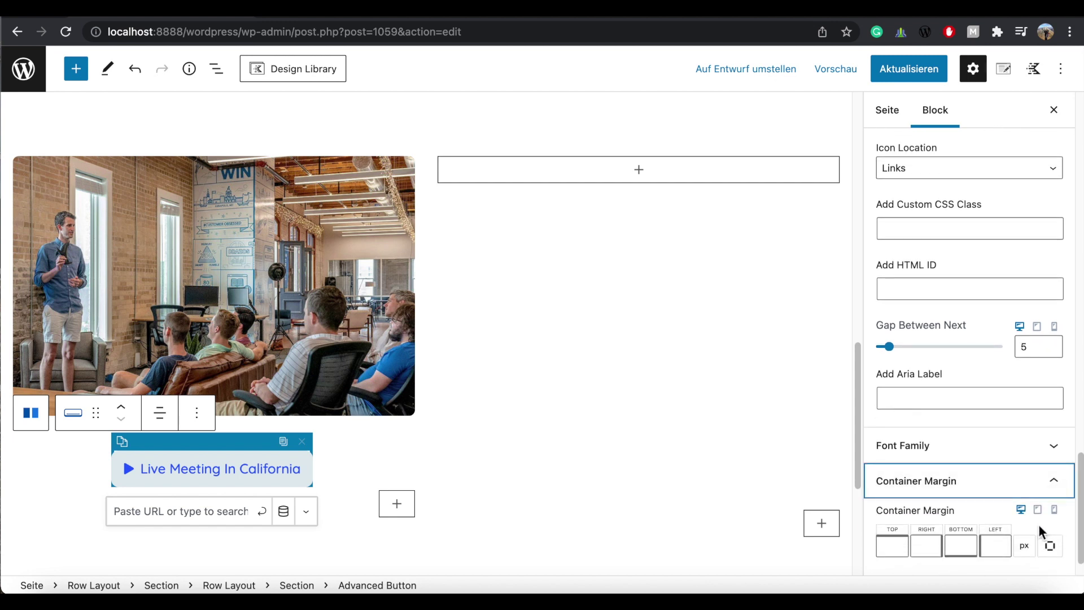
left_click(892, 550)
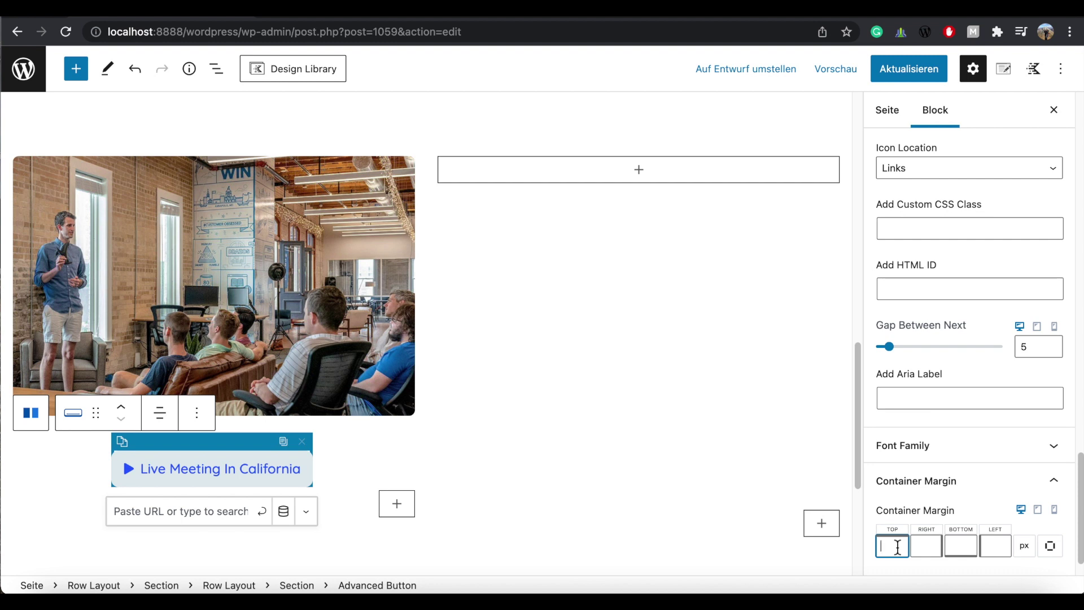
type("-20")
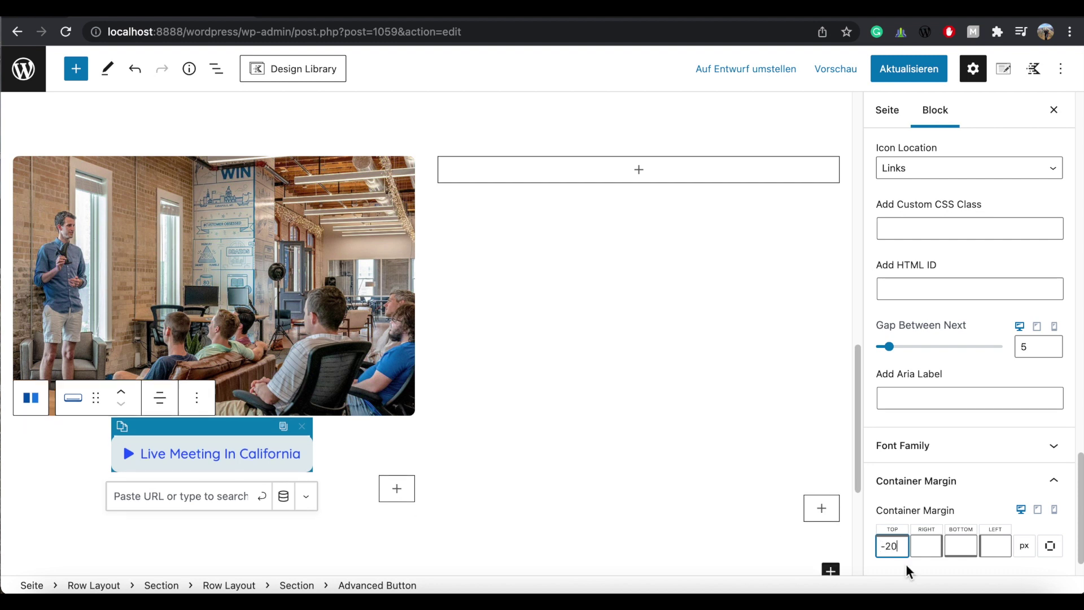
key("BackSpace")
type("5")
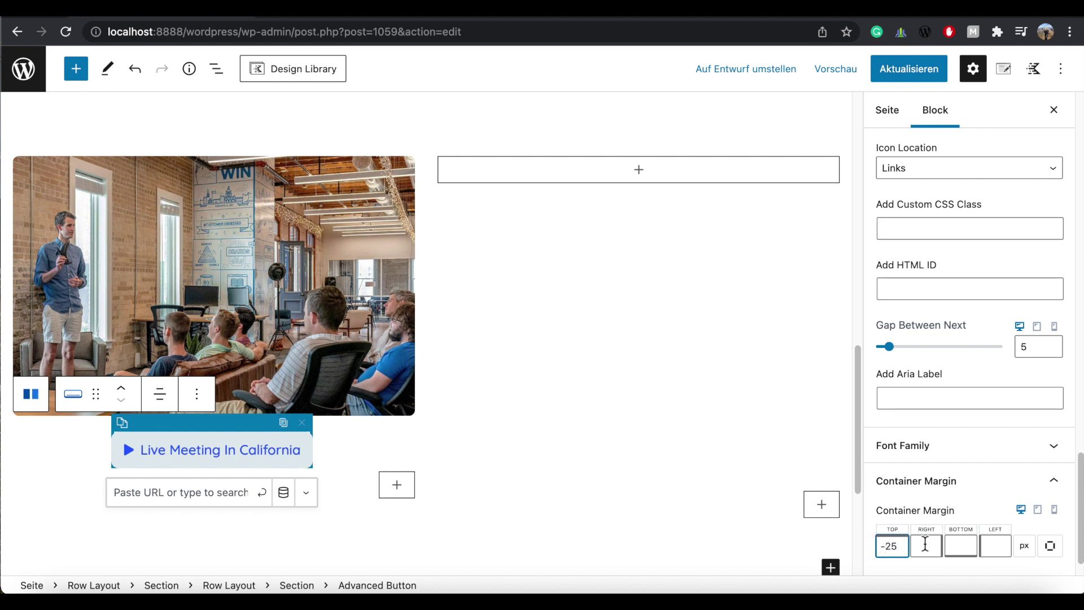
Update the page and open its live version to check the Live Meeting button.
left_click(892, 69)
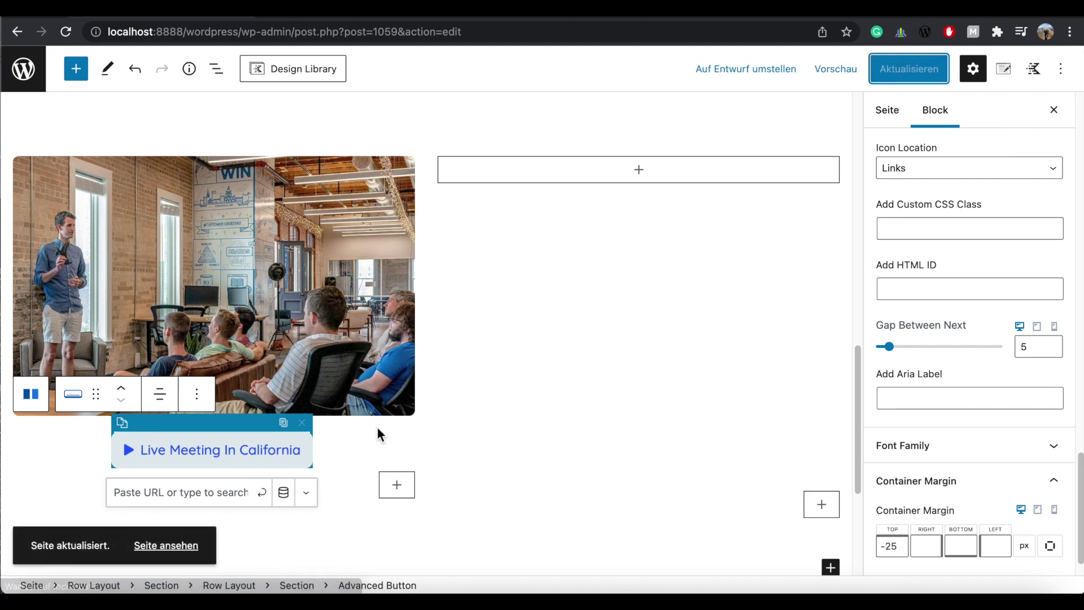
left_click(173, 545)
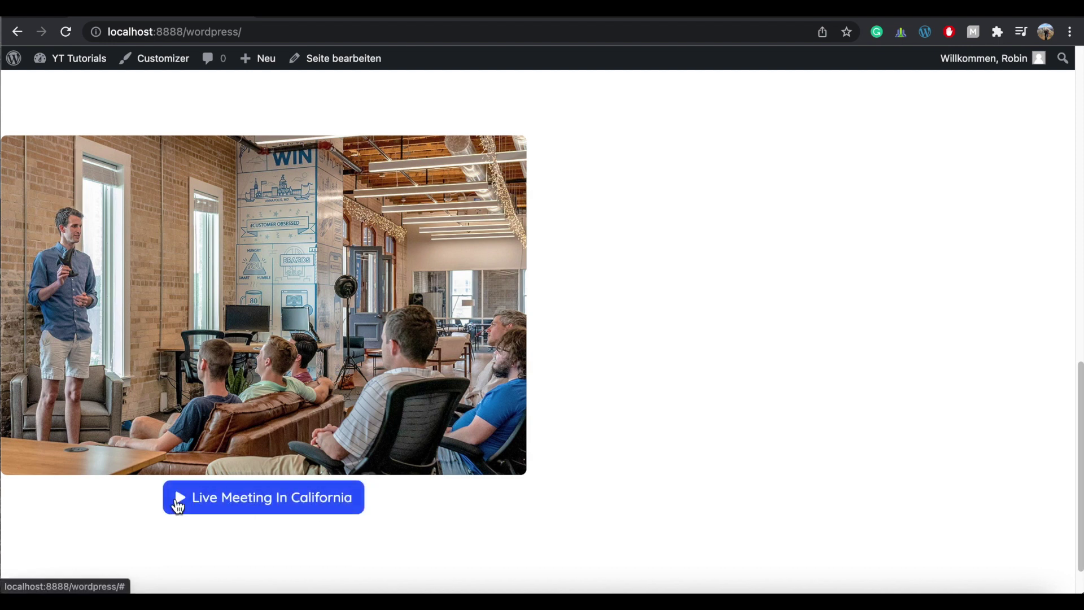
left_click(191, 499)
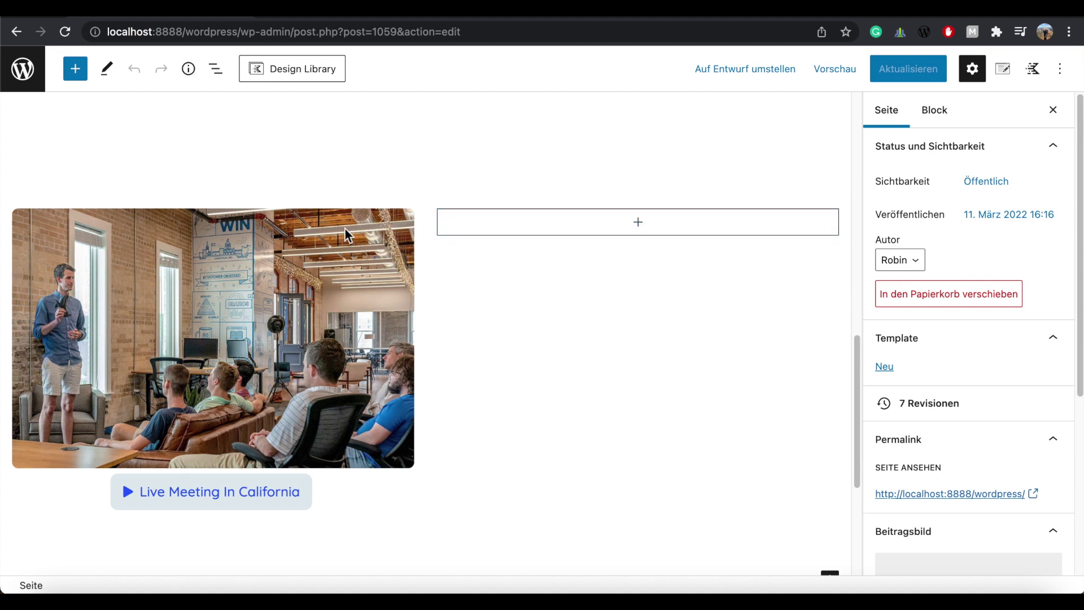
Add an Advanced Text block to the empty second column beside the meeting image.
left_click(639, 222)
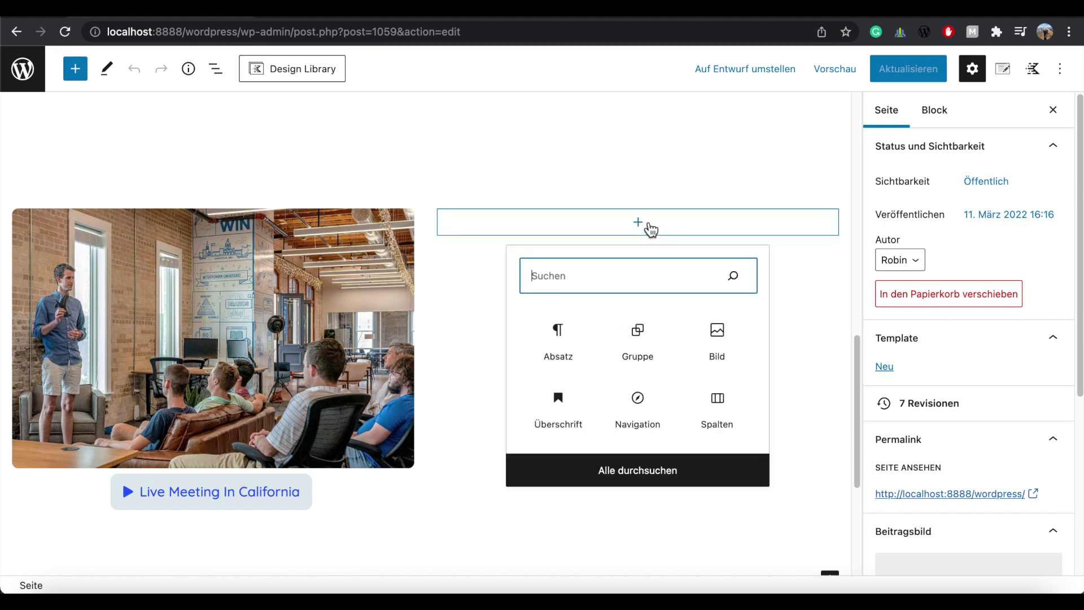
type("advanced")
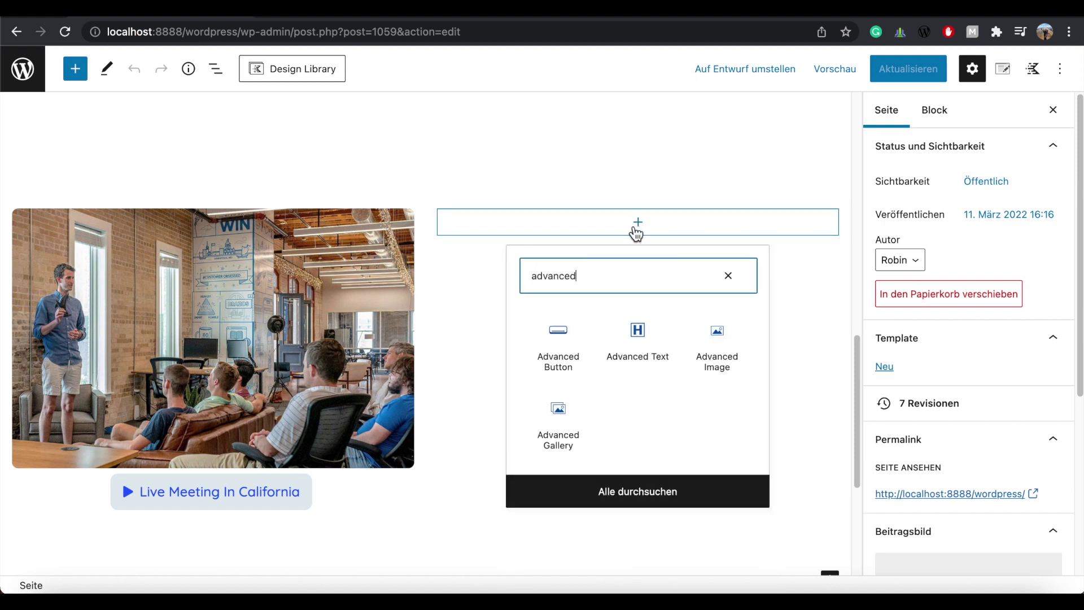
left_click(638, 333)
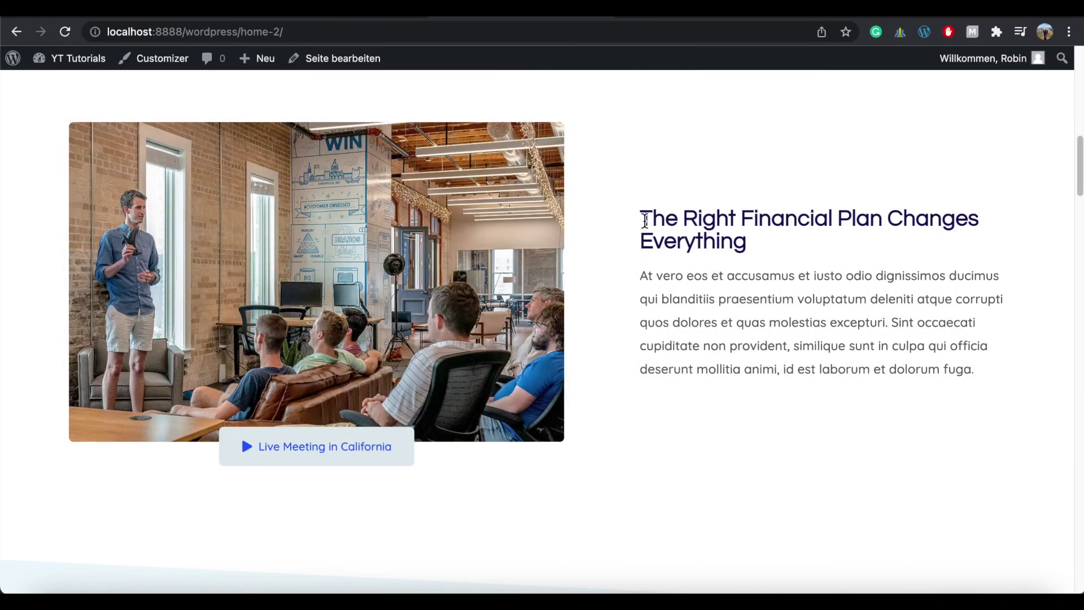
Copy the heading "The Right Financial Plan Changes Everything" from the reference page into the Advanced Text block and start a new paragraph below.
left_click_drag(641, 223, 757, 234)
key("ctrl+c")
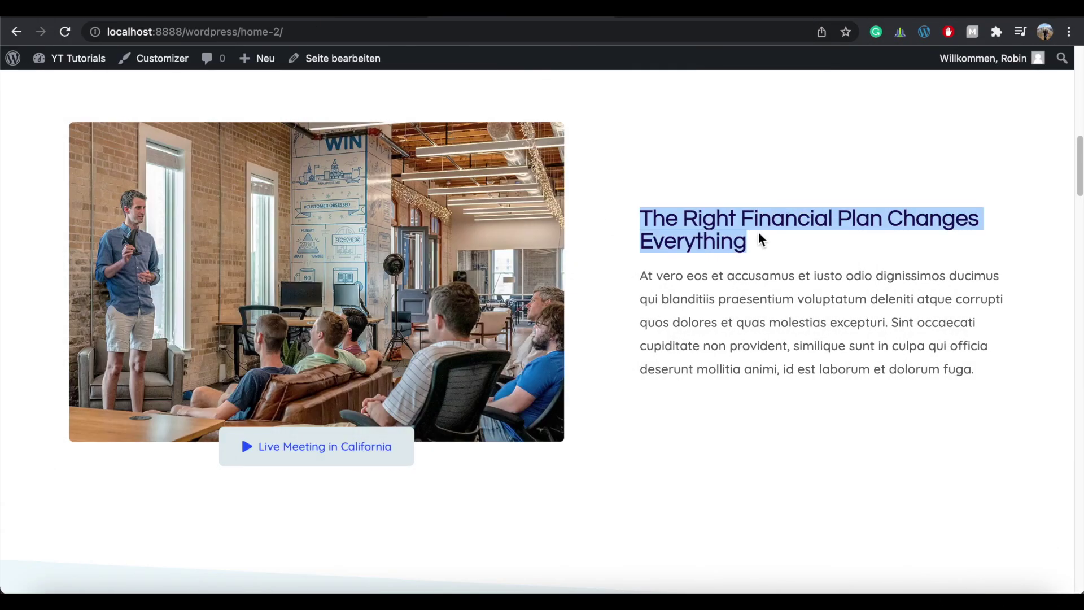
right_click(727, 222)
left_click(465, 258)
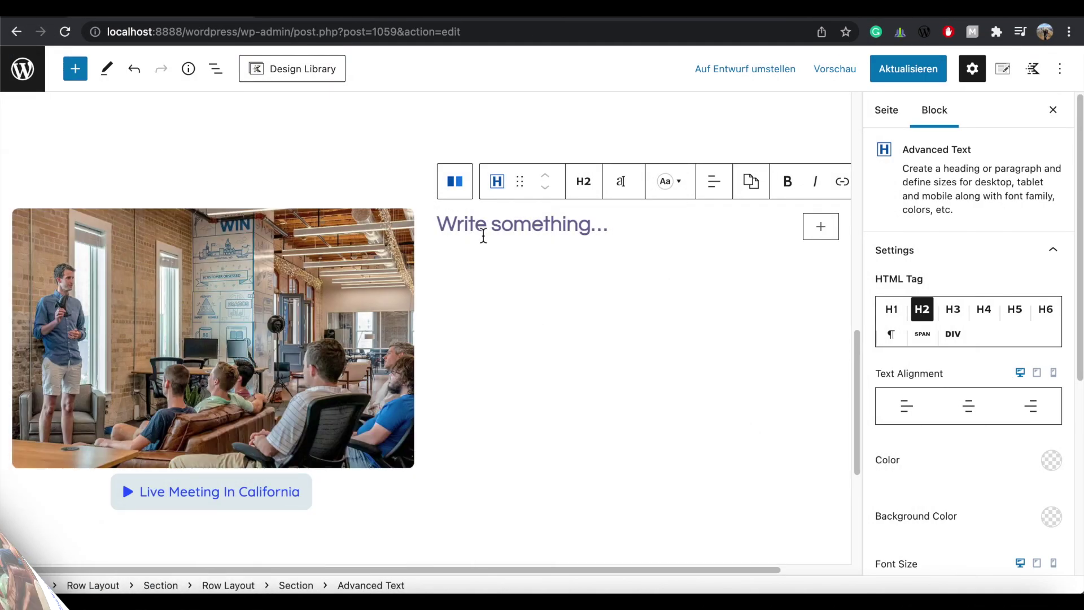
key("ctrl+v")
key("Return")
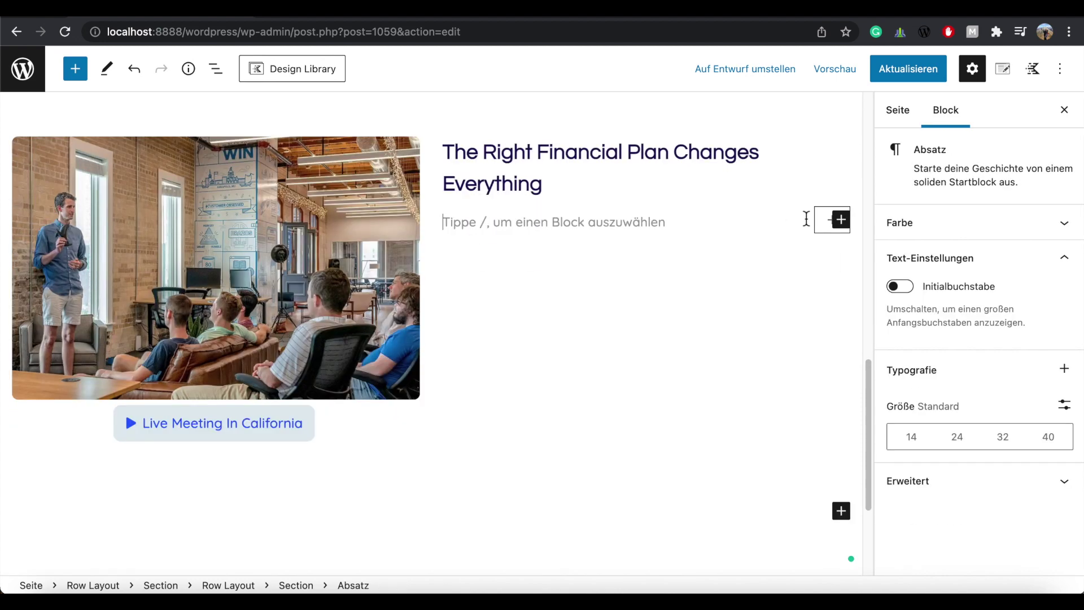
Add a second Advanced Text block below the "The Right Financial Plan Changes Everything" heading and set its HTML tag to Paragraph.
left_click(840, 219)
type("advan")
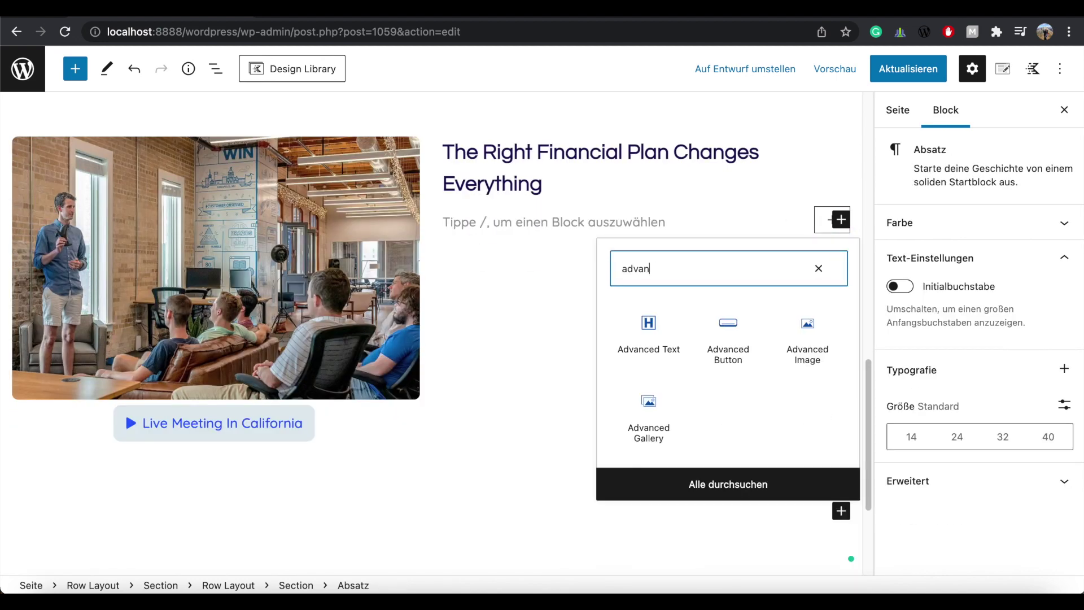
type("ced")
left_click(649, 330)
left_click(520, 180)
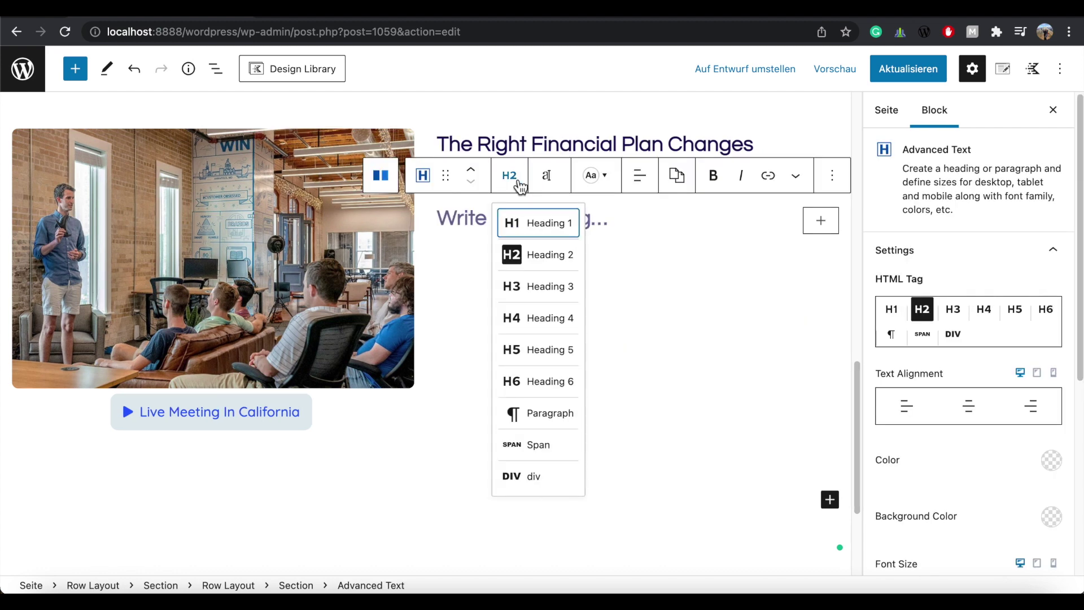
left_click(539, 412)
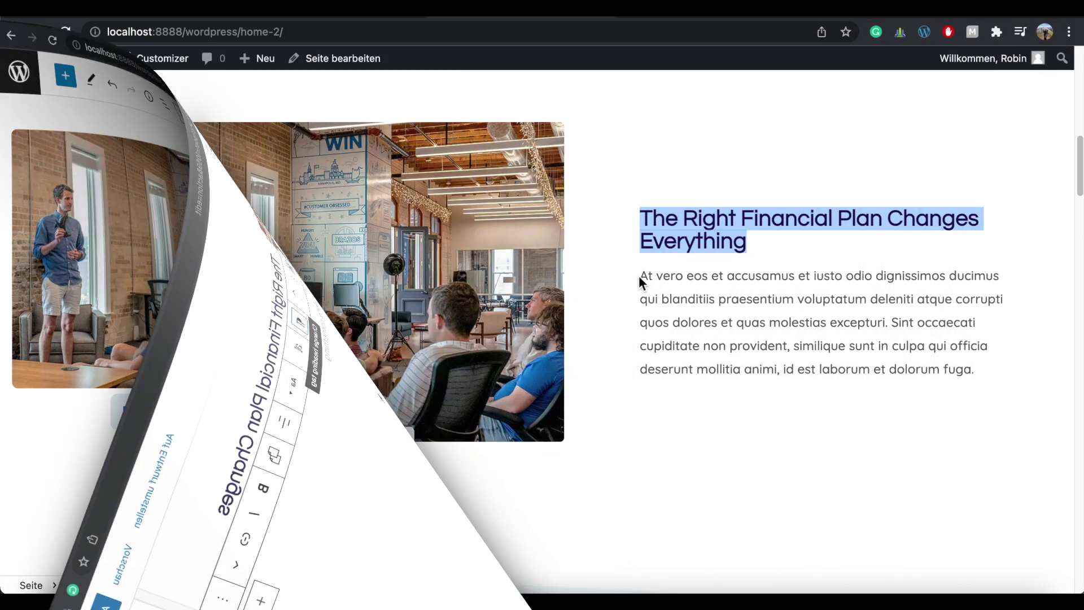
Copy the "At vero eos et accusamus" paragraph from the reference page into the new Advanced Text block.
left_click_drag(640, 276, 983, 390)
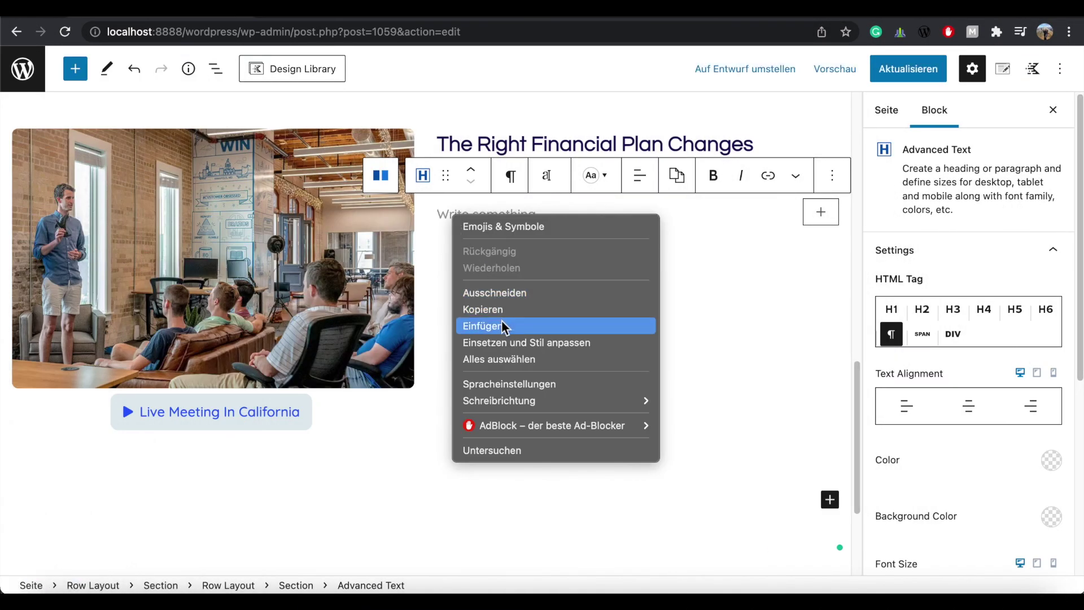
left_click(501, 323)
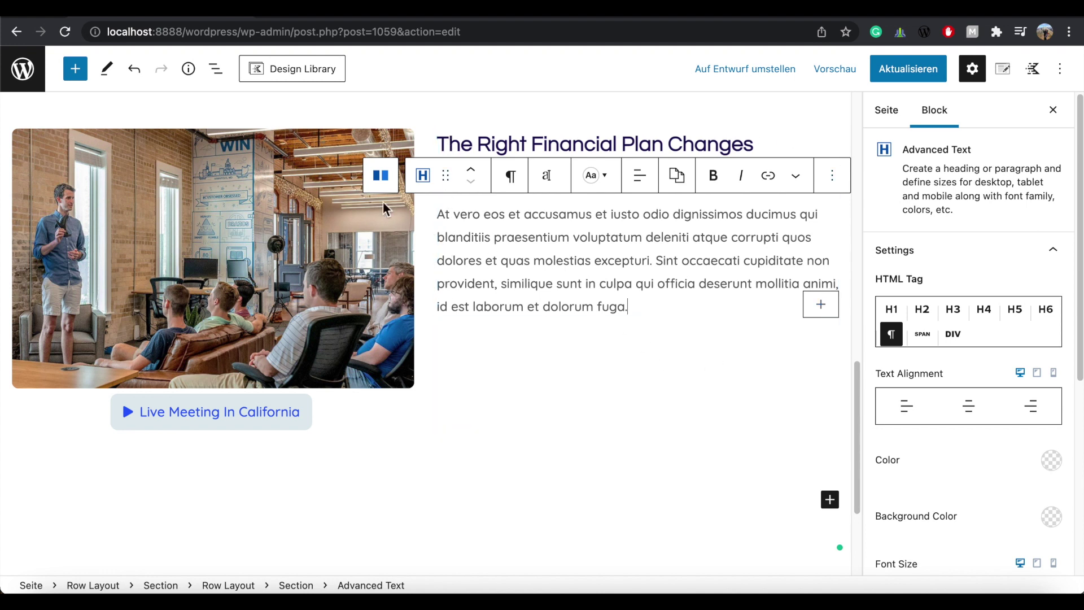
Open the list view of the page's block structure.
left_click(216, 69)
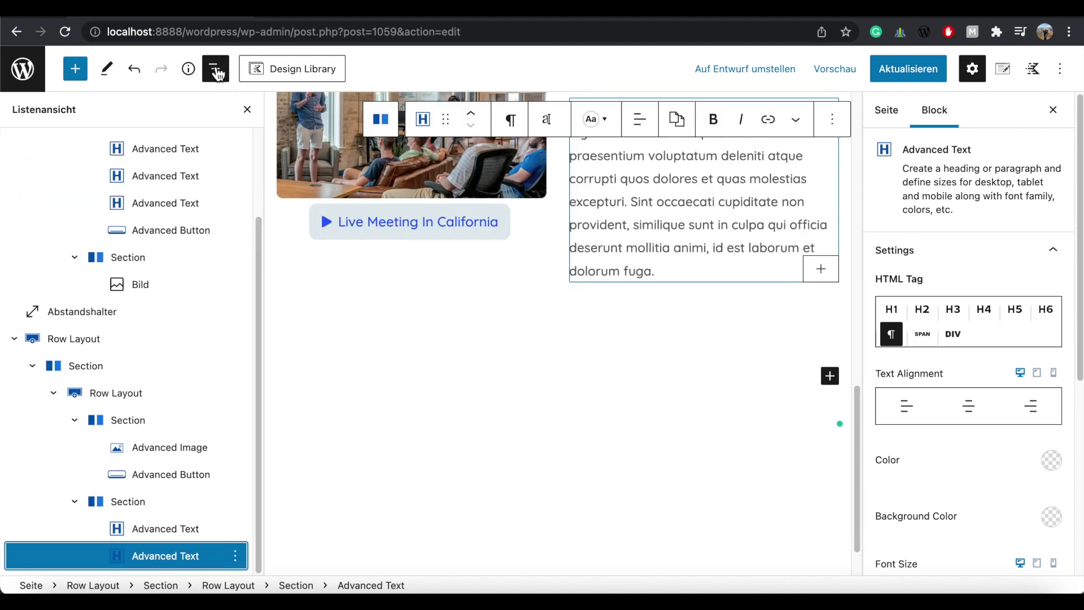
Vertically center the content of the text column section beside the meeting photo, update the page and view it live.
left_click(128, 502)
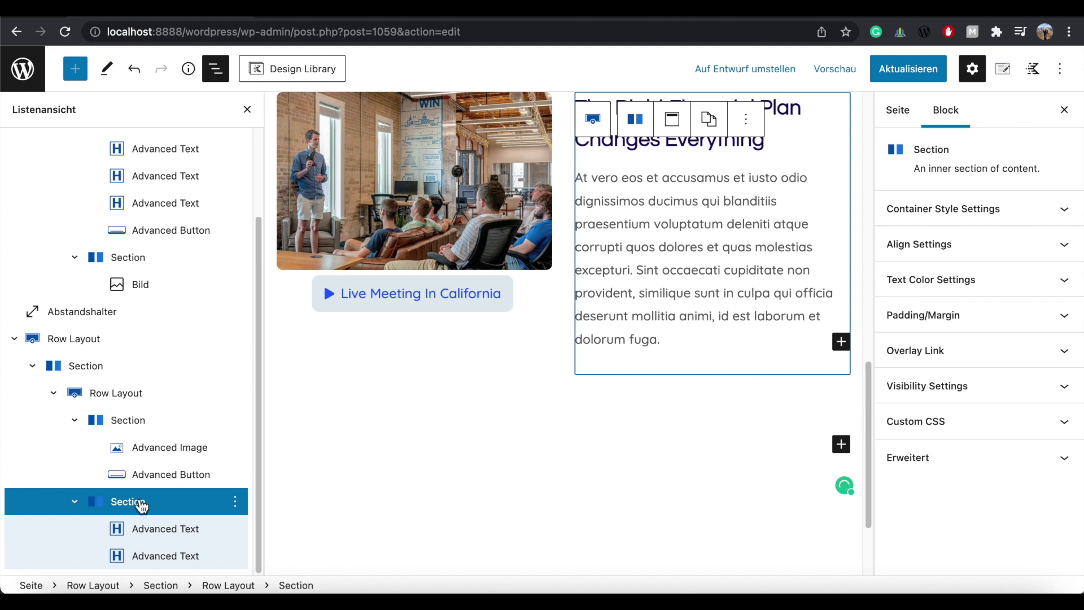
left_click(677, 118)
left_click(703, 206)
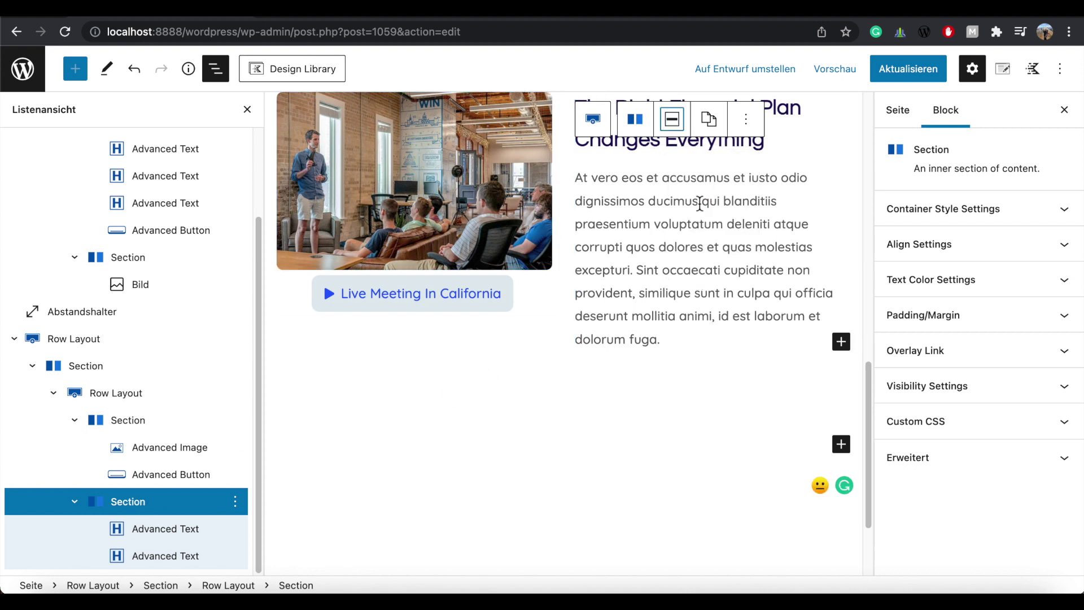
left_click(887, 70)
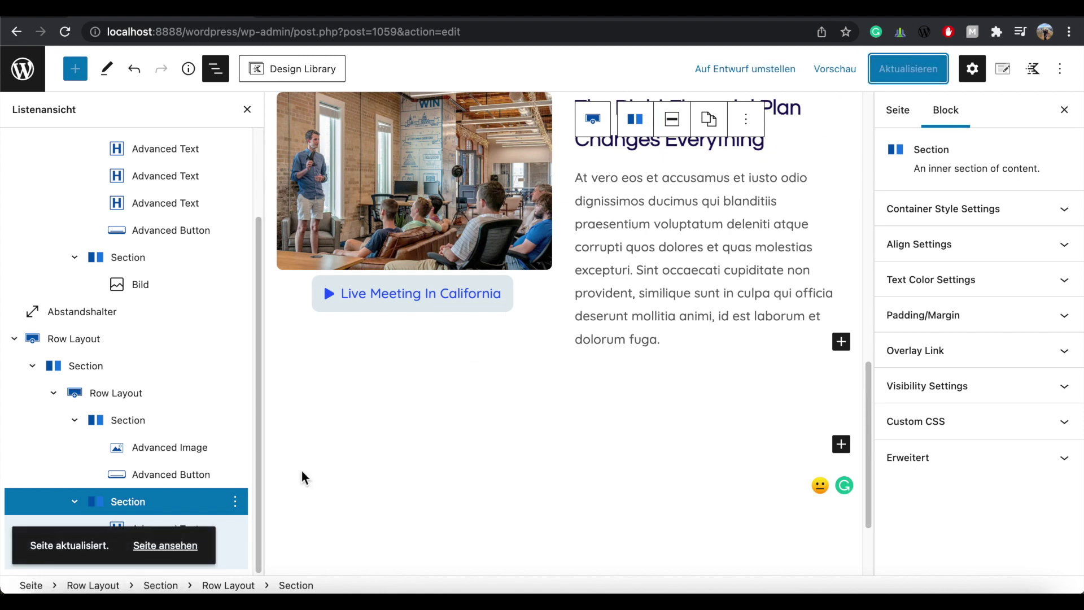
left_click(178, 549)
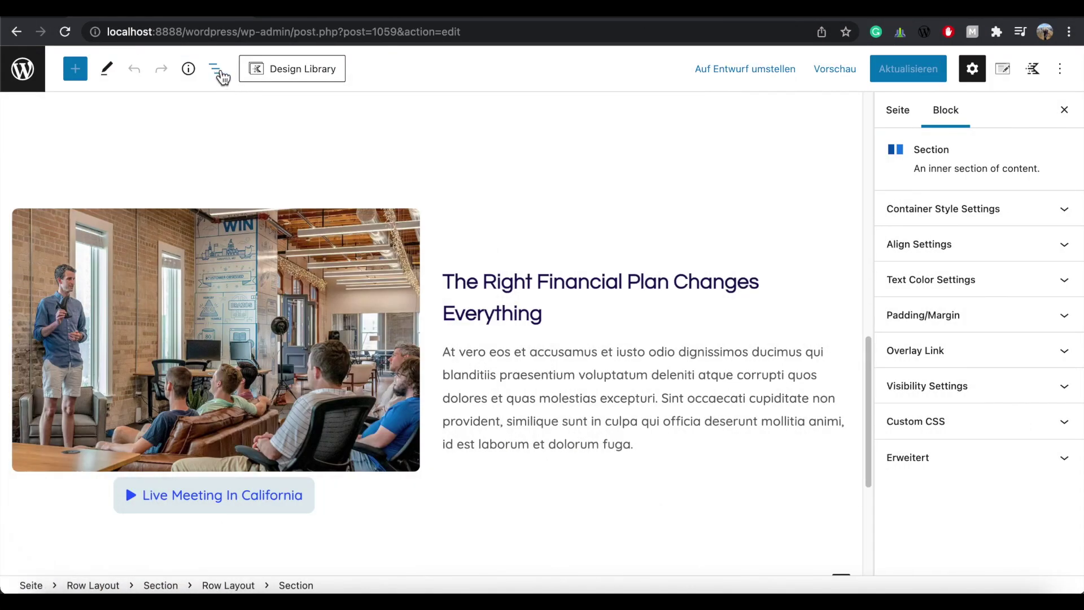
Give the section holding the meeting photo and button left and right margins of 50 px, update the page and view it live.
left_click(223, 77)
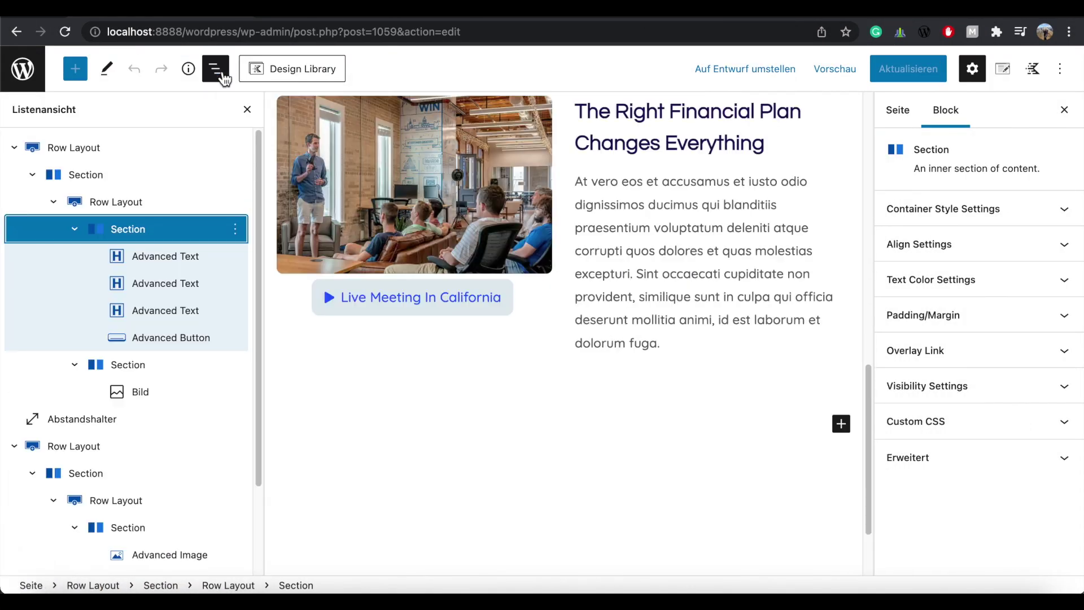
left_click(86, 474)
scroll(90, 477, "down", 2)
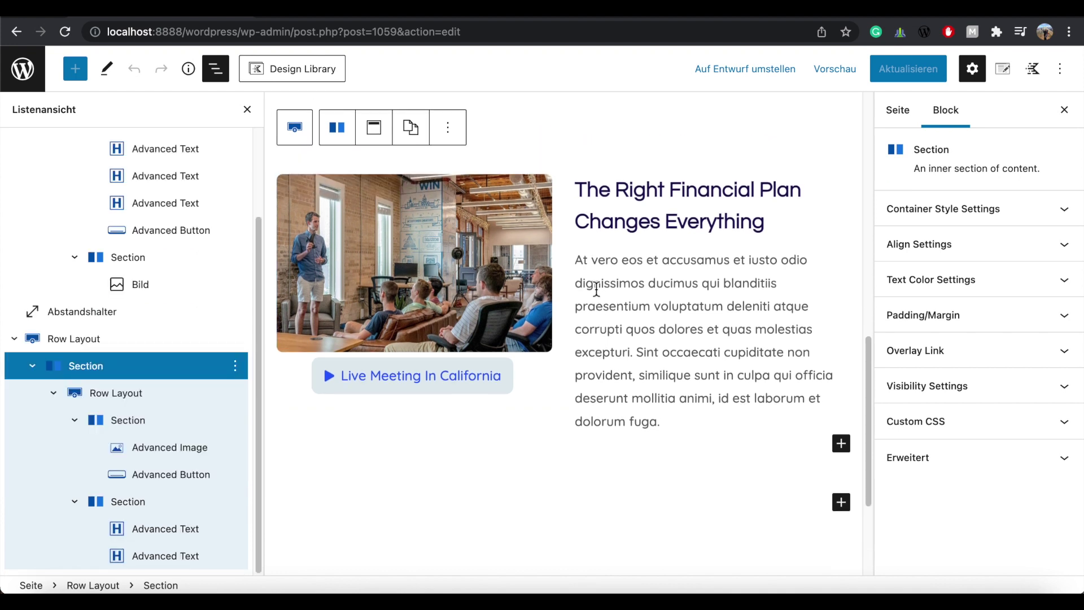
left_click(124, 424)
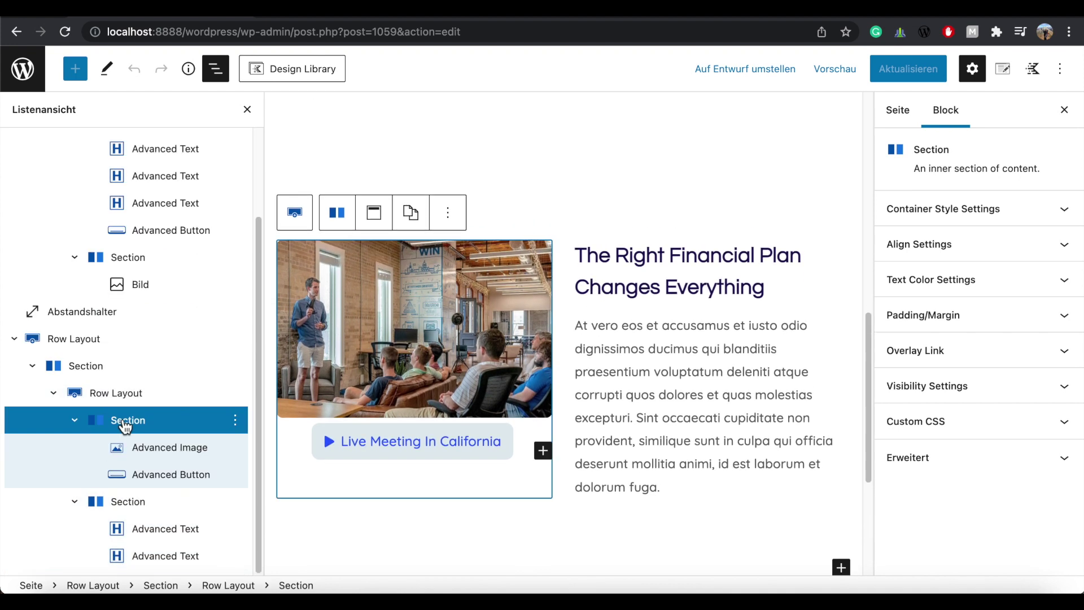
left_click(1066, 318)
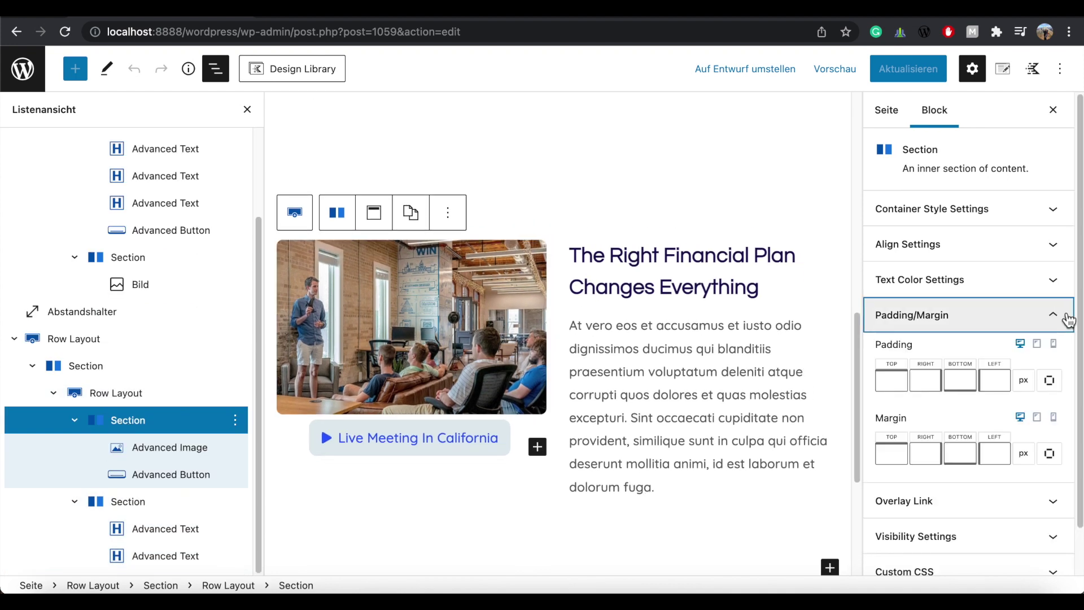
left_click(995, 453)
type("50")
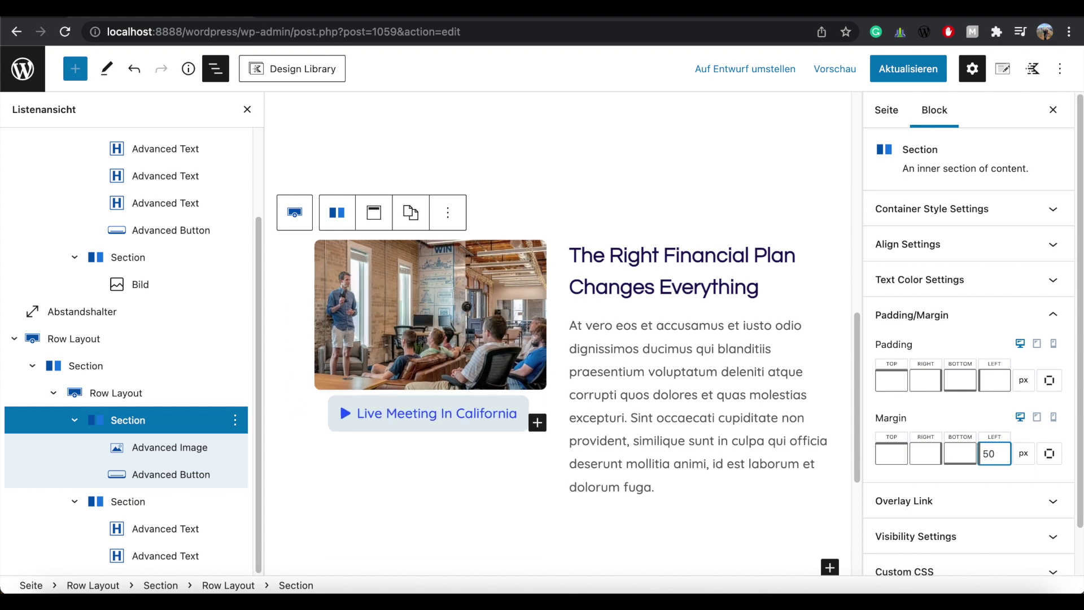
left_click(925, 454)
type("50")
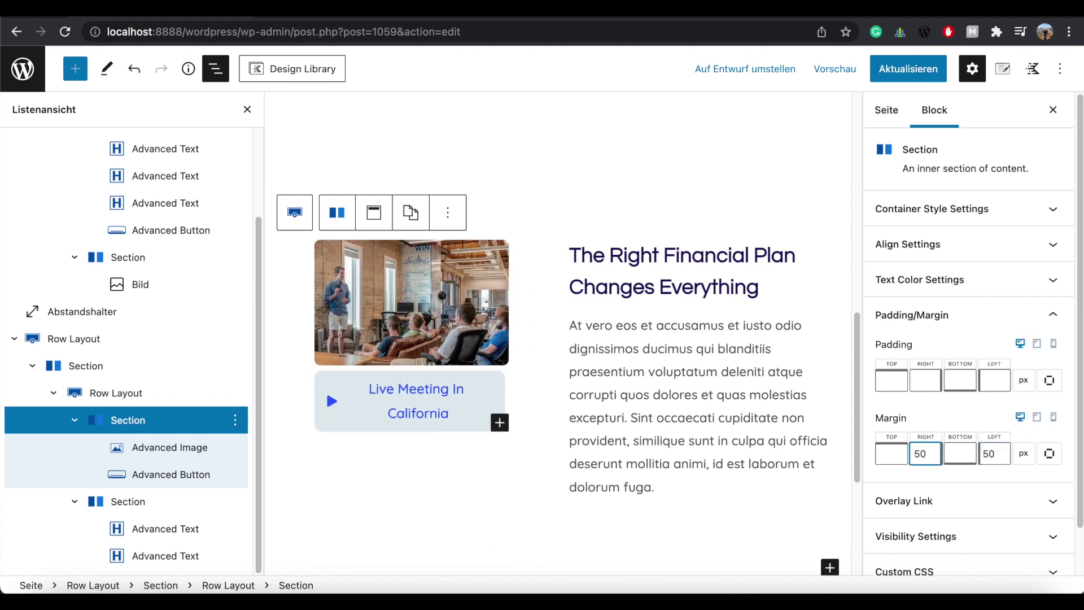
left_click(898, 68)
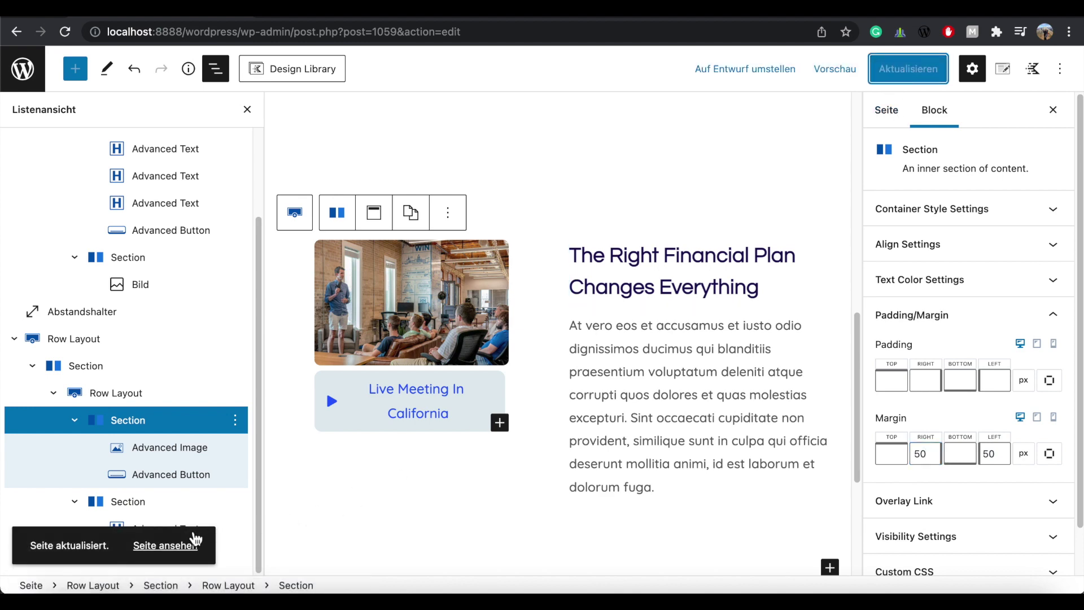
left_click(181, 546)
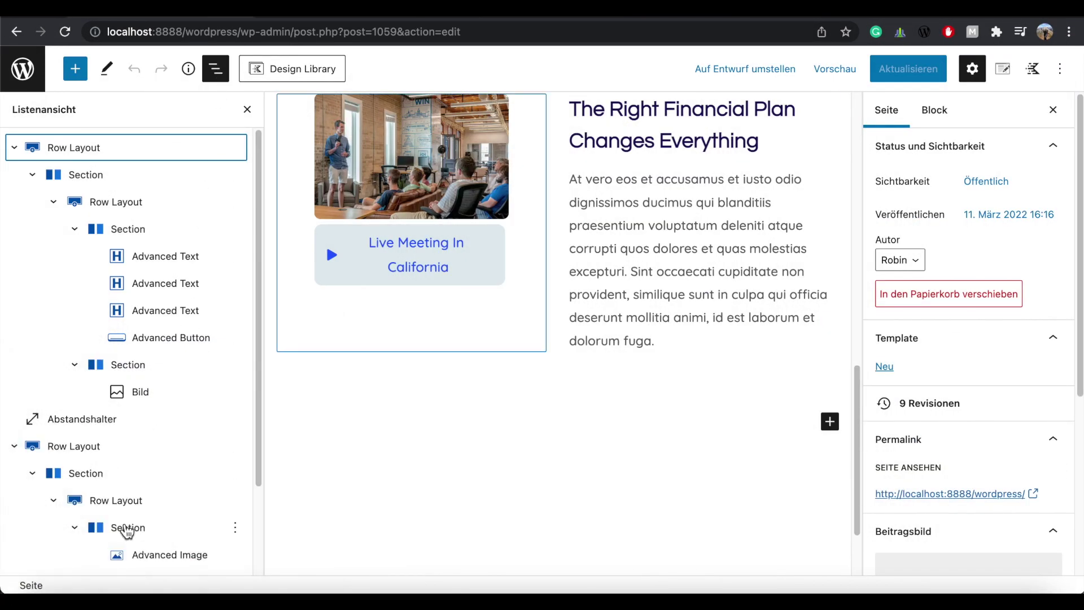
Set the left margin of the section containing the meeting photo to 100 px.
left_click(126, 529)
left_click(1073, 320)
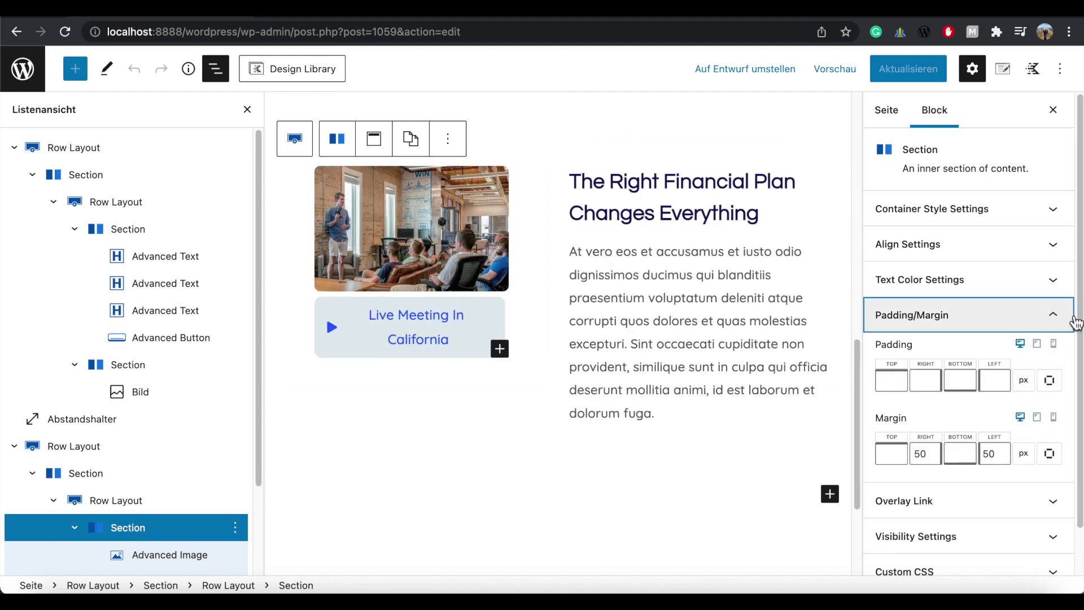
double_click(986, 454)
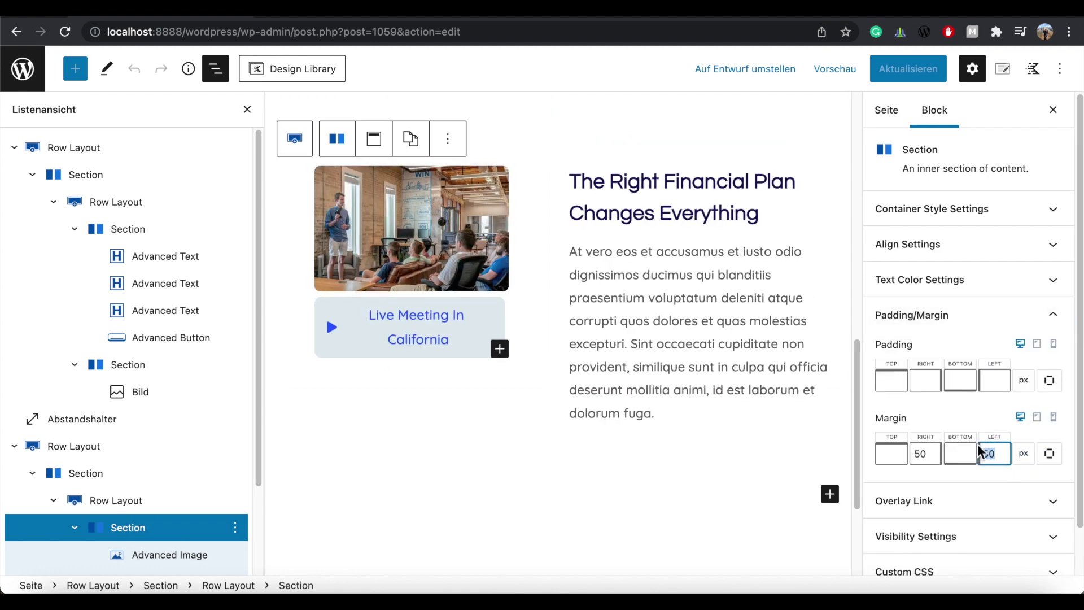
type("100")
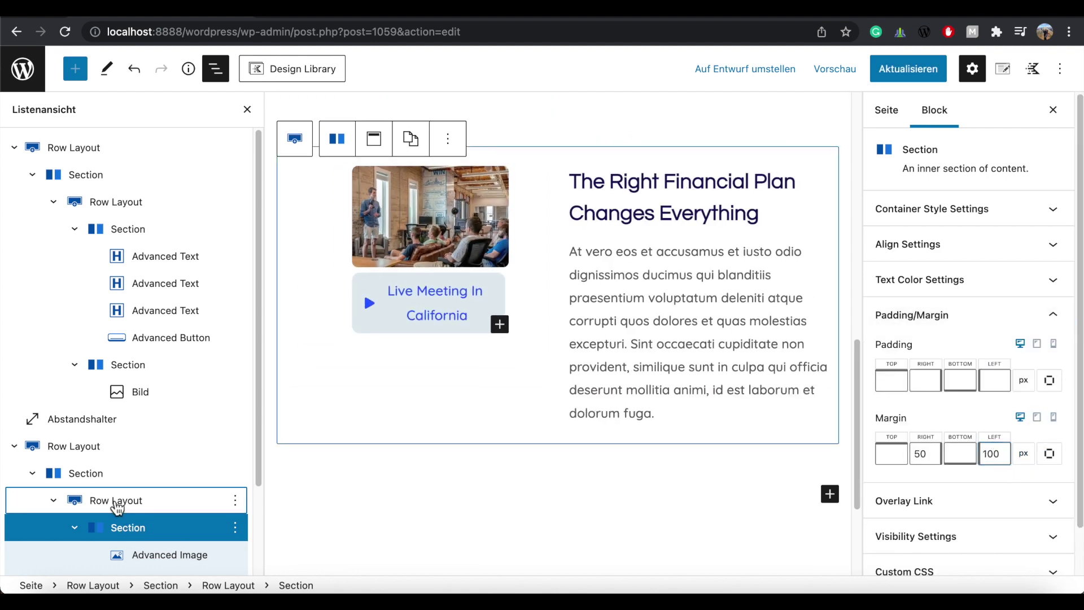
Resize the inner row layout's columns to 60% for the photo and 40% for the text.
left_click(116, 503)
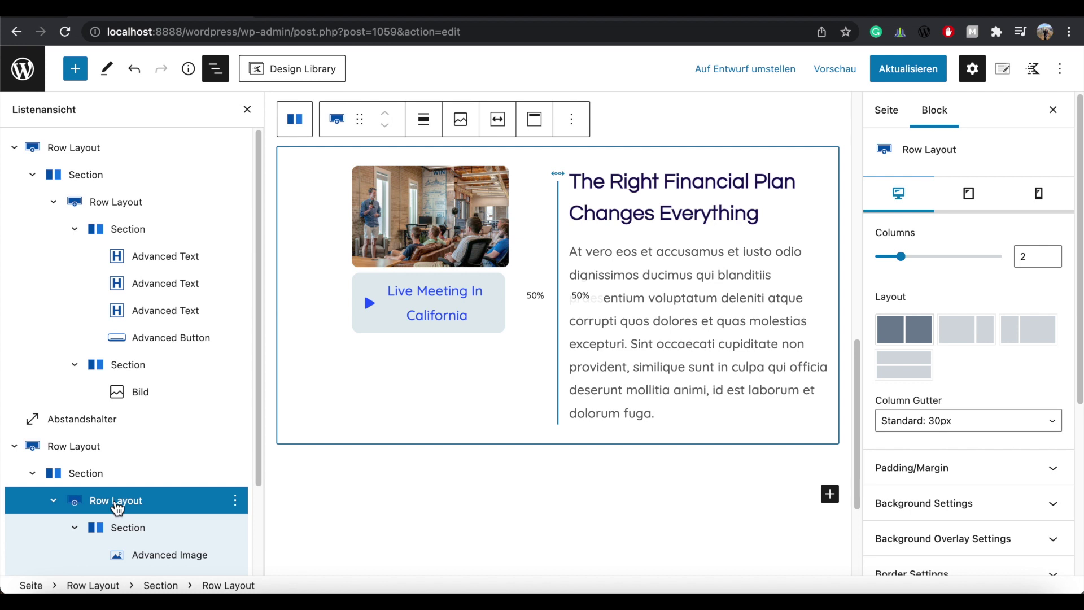
left_click(558, 269)
left_click_drag(558, 269, 604, 273)
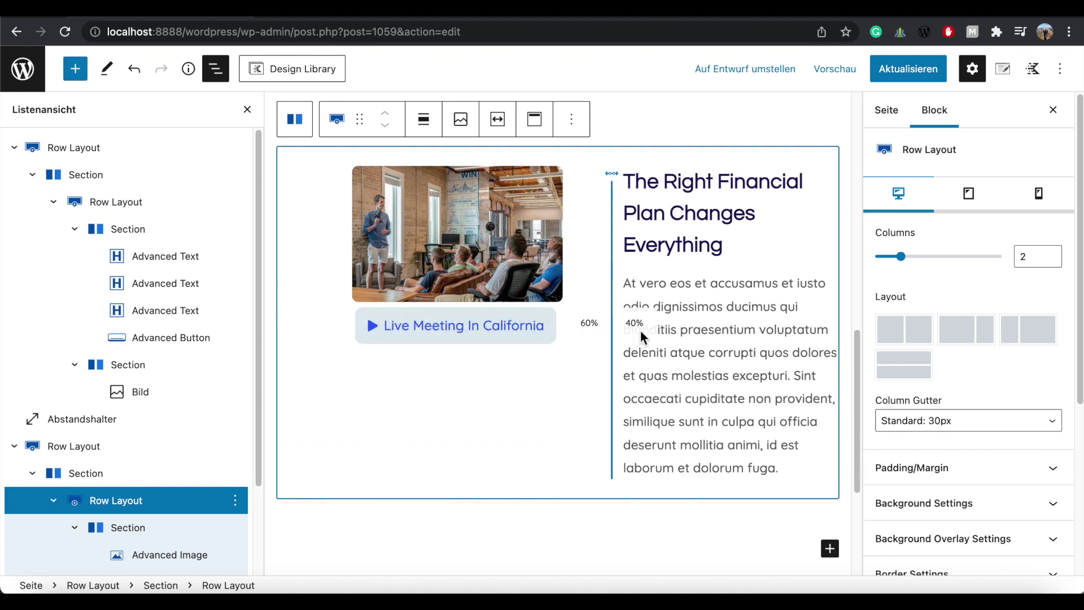
Set the top container margin of the "Live Meeting In California" button to -50 px so it overlaps the photo.
left_click(617, 331)
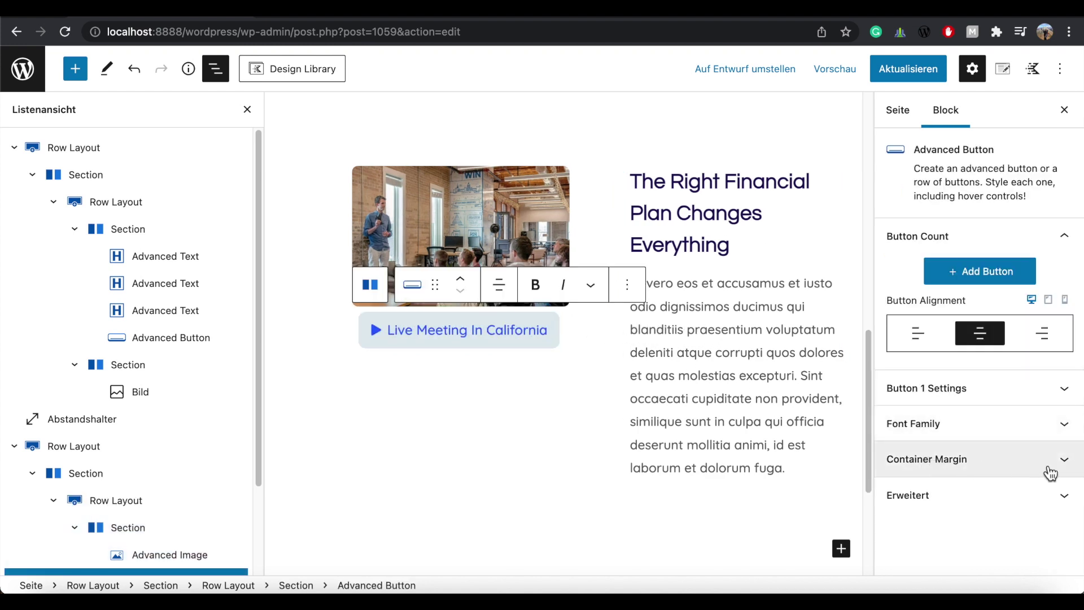
left_click(1067, 467)
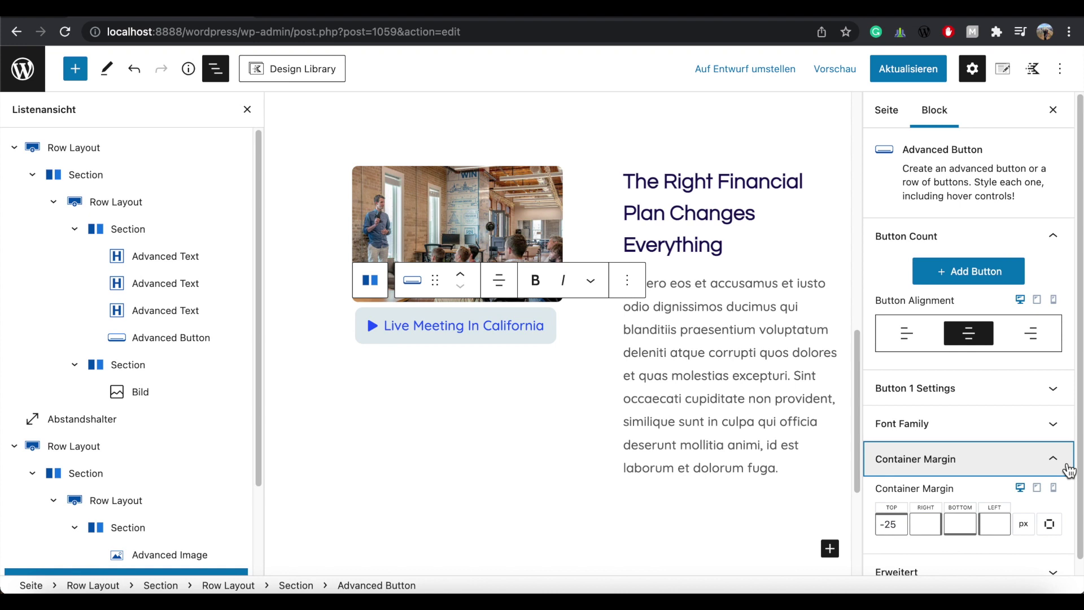
double_click(900, 531)
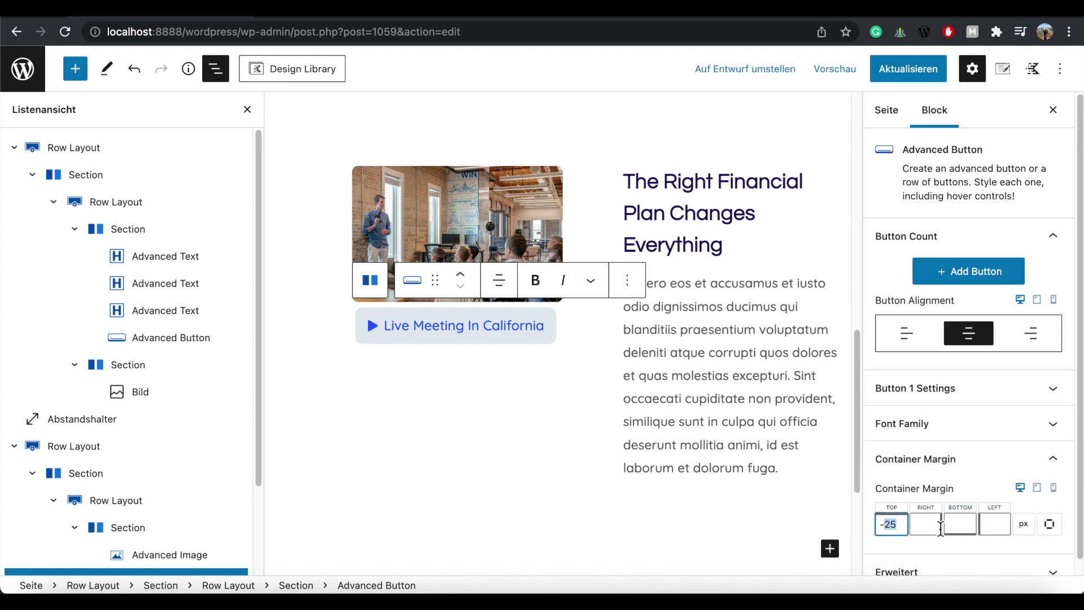
type("75")
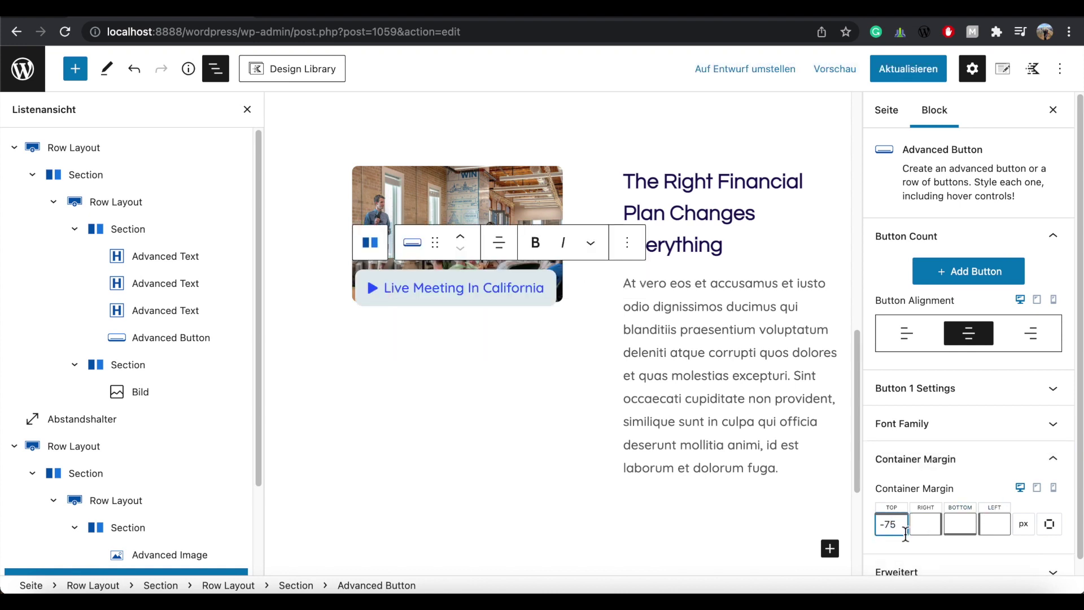
key("BackSpace")
key("BackSpace")
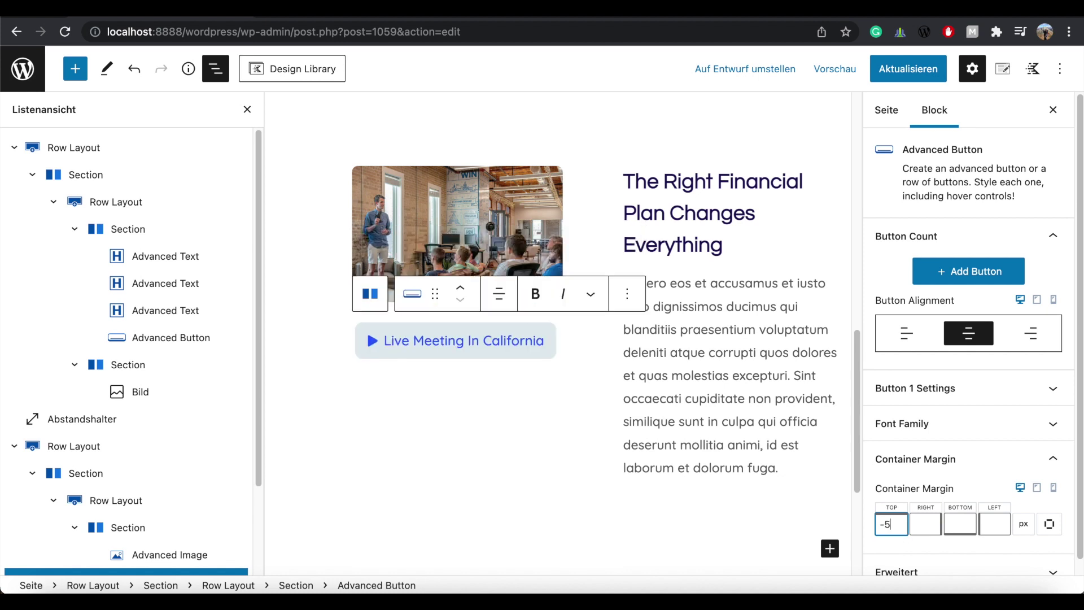
type("50")
scroll(254, 319, "down", 2)
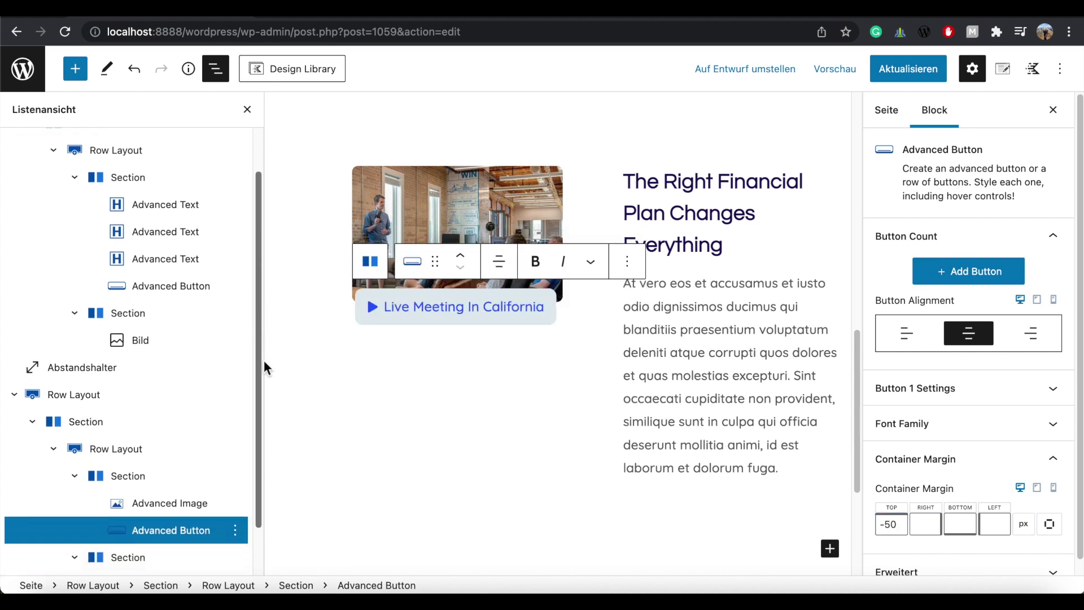
Set the right margin of the section containing the heading and paragraph to 100 px, update the page and view it live.
left_click(156, 510)
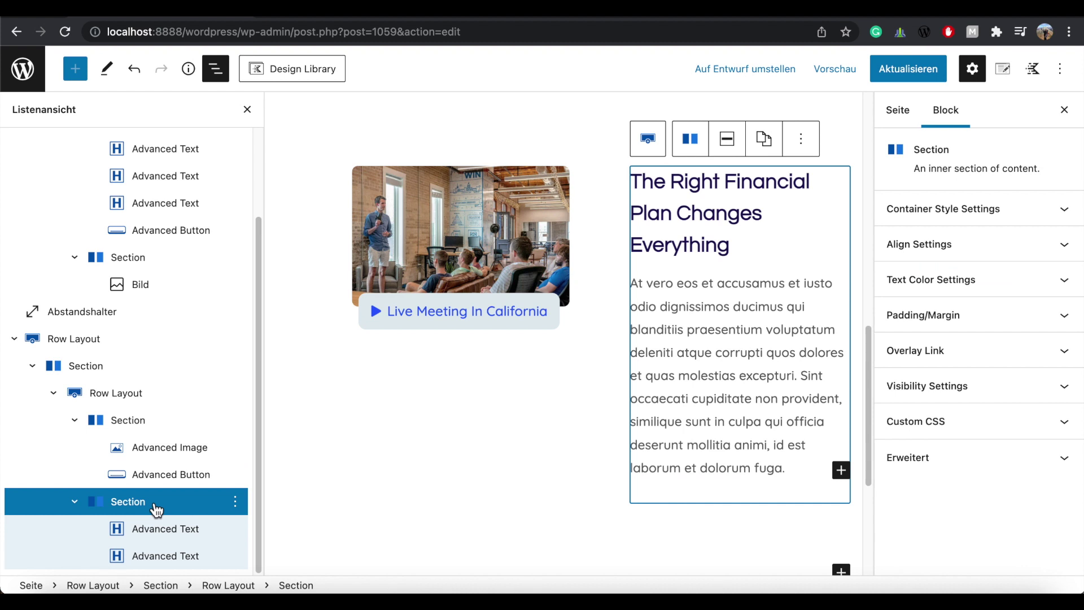
left_click(1065, 319)
left_click(818, 278)
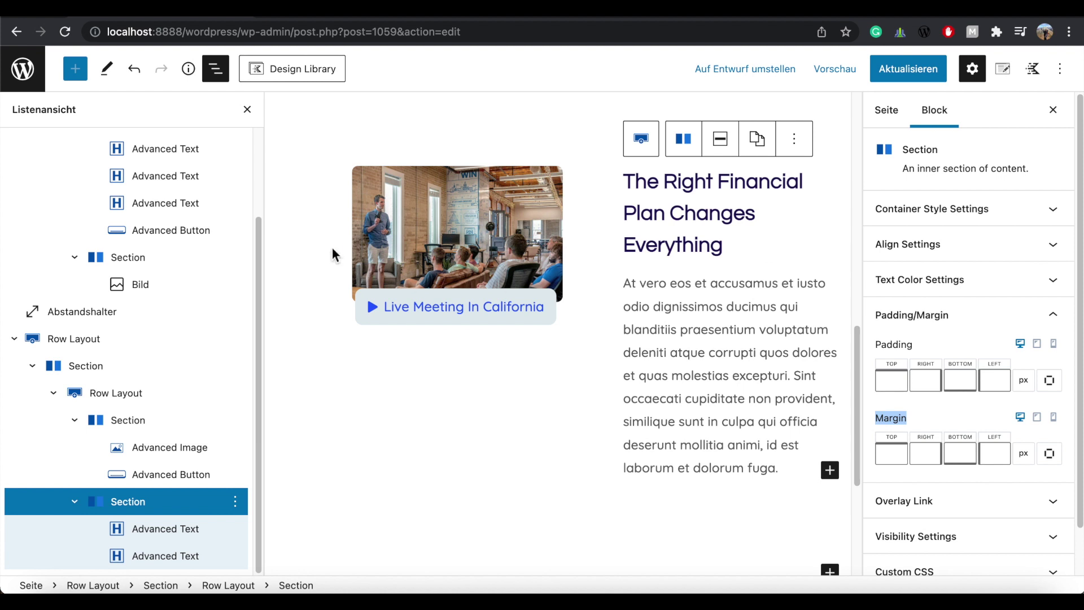
left_click(917, 447)
type("100")
left_click(906, 69)
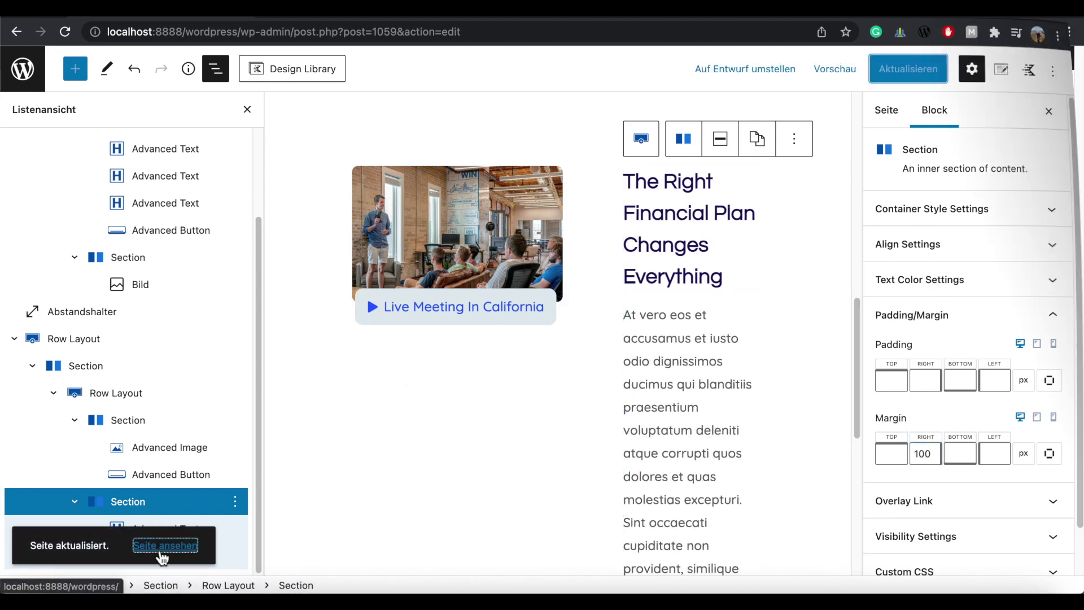
left_click(162, 548)
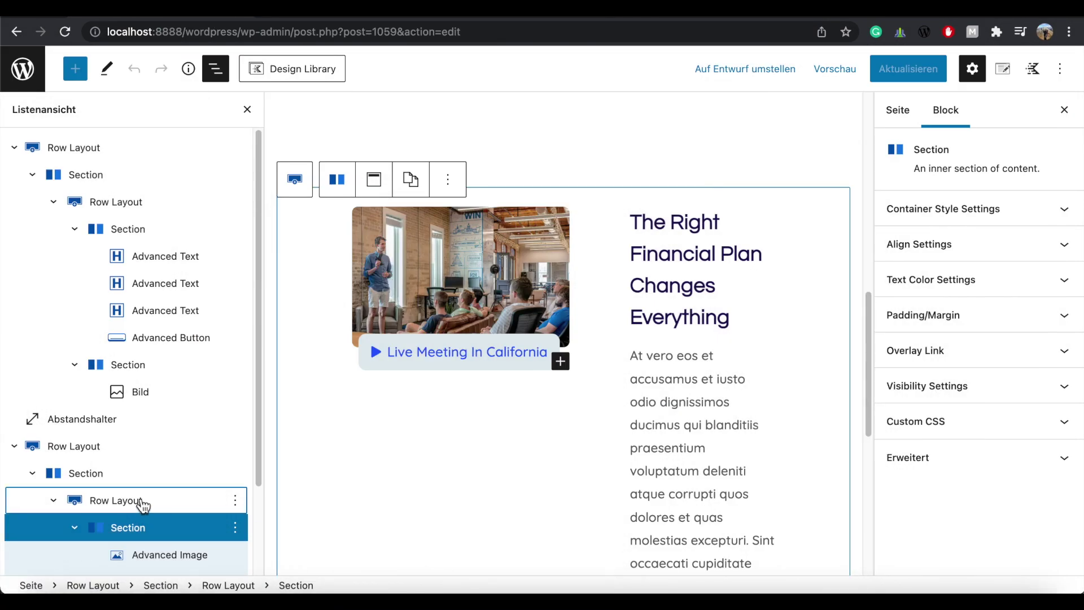
Resize the inner row layout's columns to 55% for the photo and 45% for the text, update the page and view it live.
left_click(140, 500)
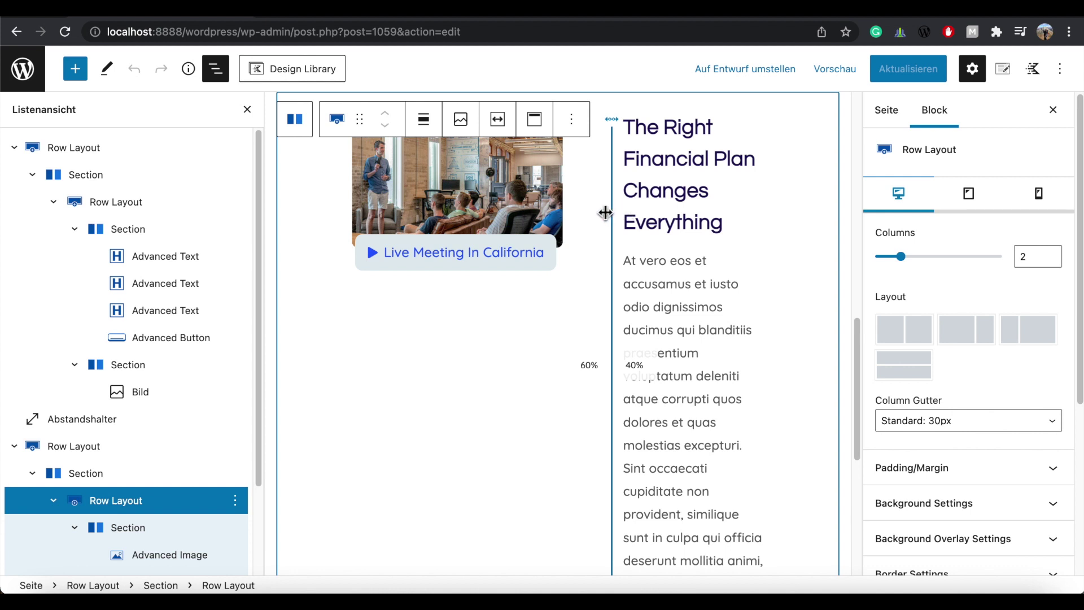
left_click_drag(605, 212, 592, 213)
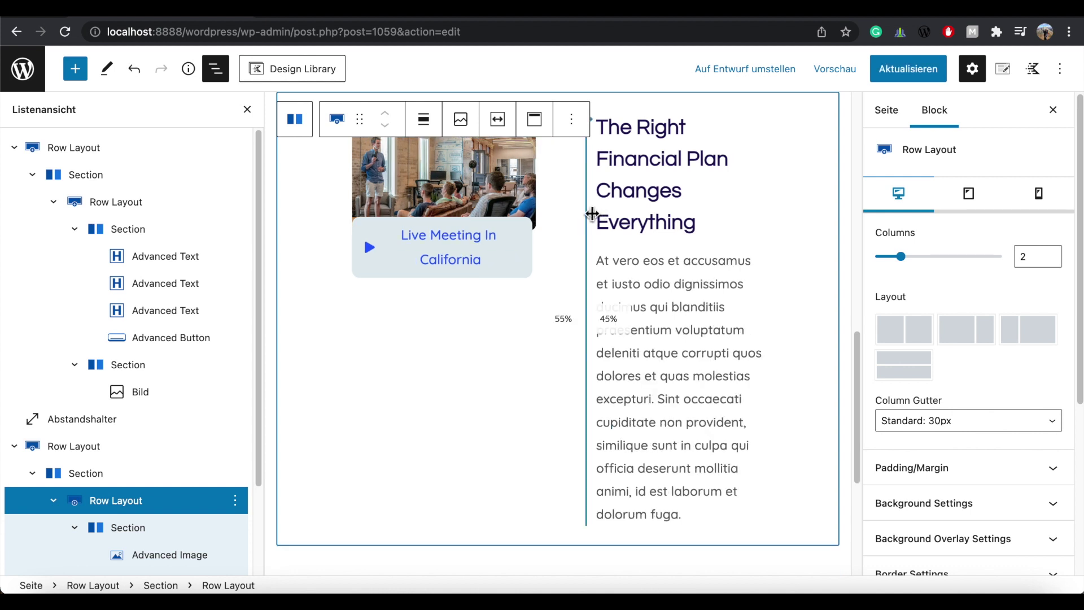
left_click(902, 70)
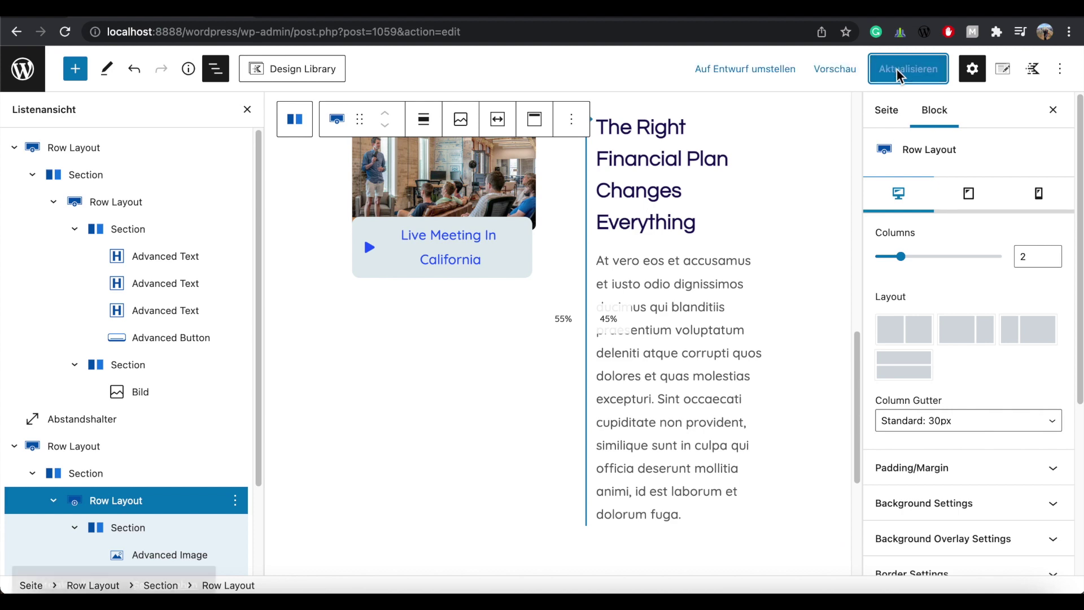
left_click(165, 545)
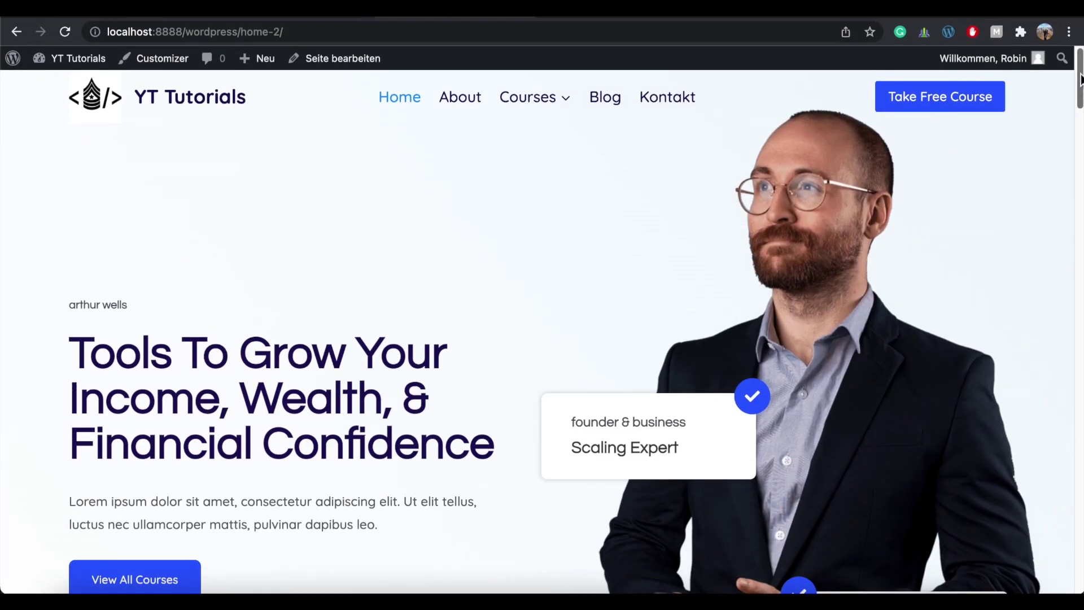
Examine the home-2 page's "Insights to elevate your financial confidence" section, including its accordion, image group and slanted background edges.
scroll(542, 339, "down", 10)
scroll(542, 332, "down", 15)
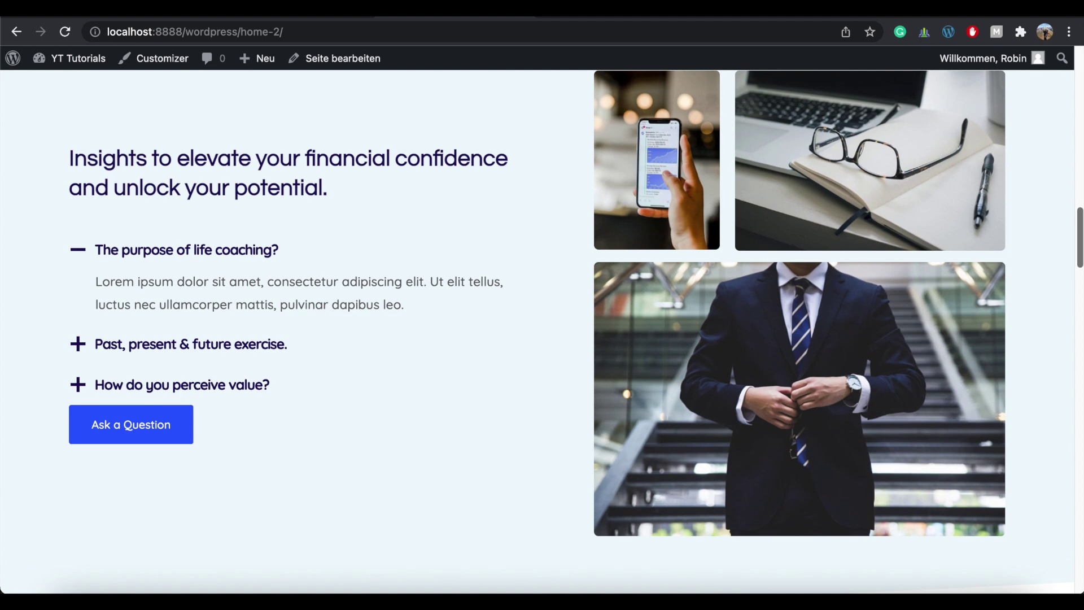
scroll(600, 254, "up", 1)
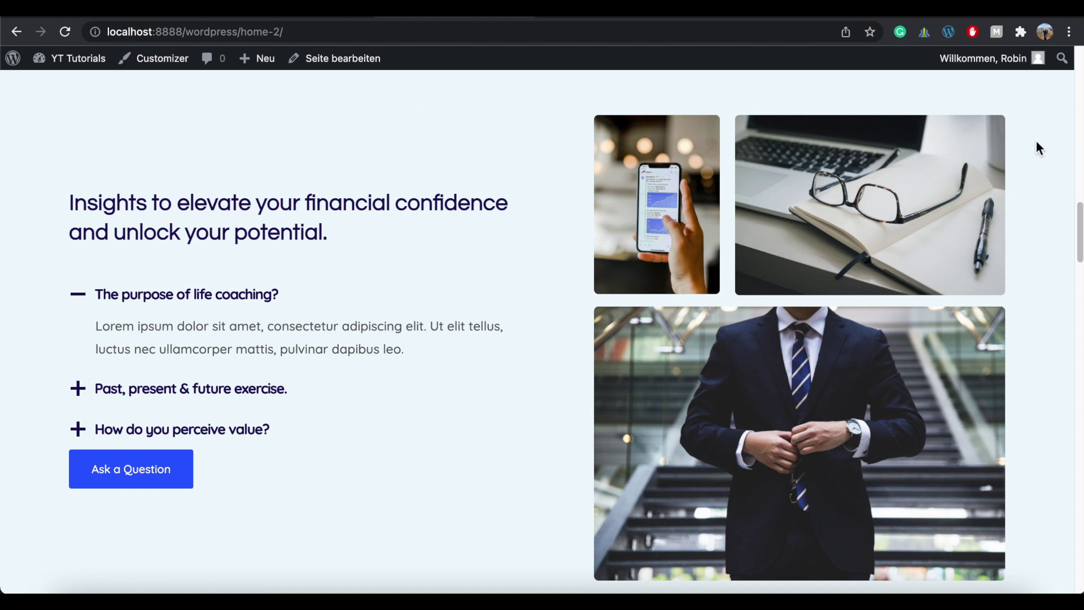
left_click_drag(1080, 241, 1079, 224)
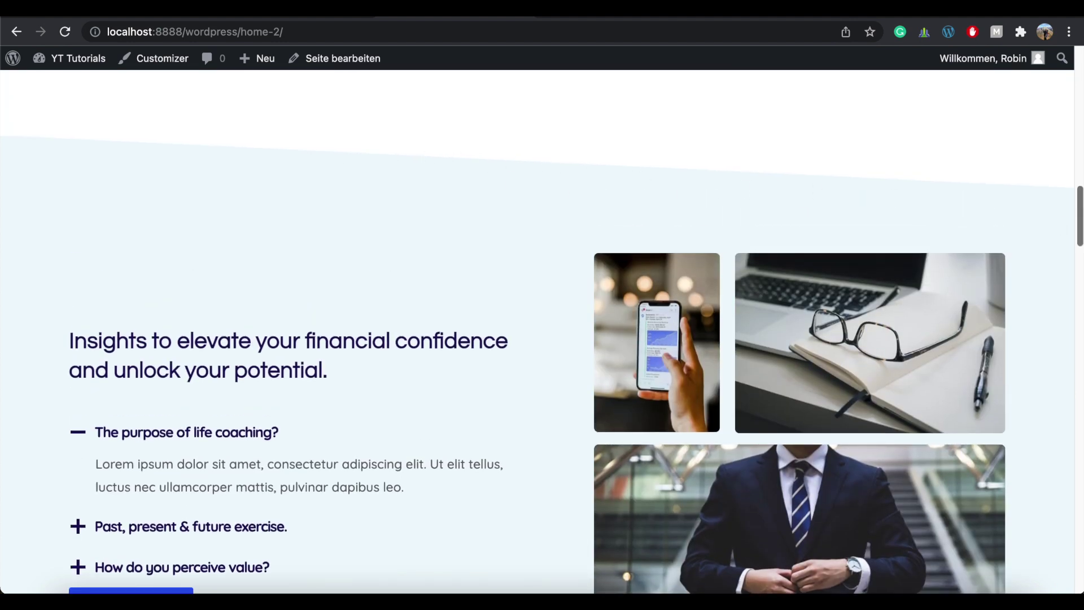
left_click_drag(1080, 206, 1079, 243)
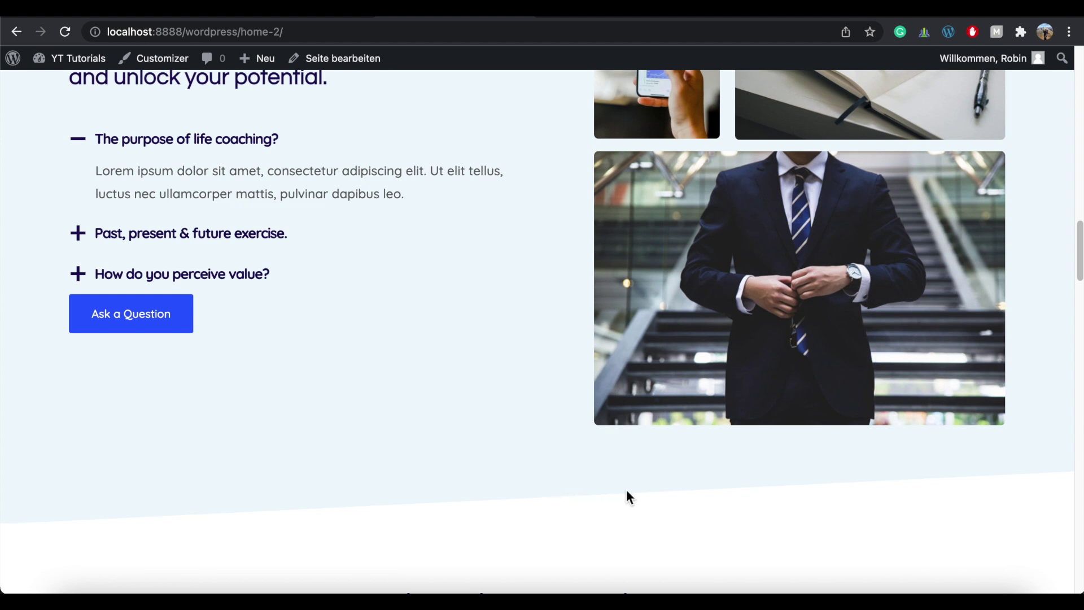
In the page editor, insert an Abstandshalter spacer block below the photo and text section.
left_click_drag(1080, 251, 1080, 227)
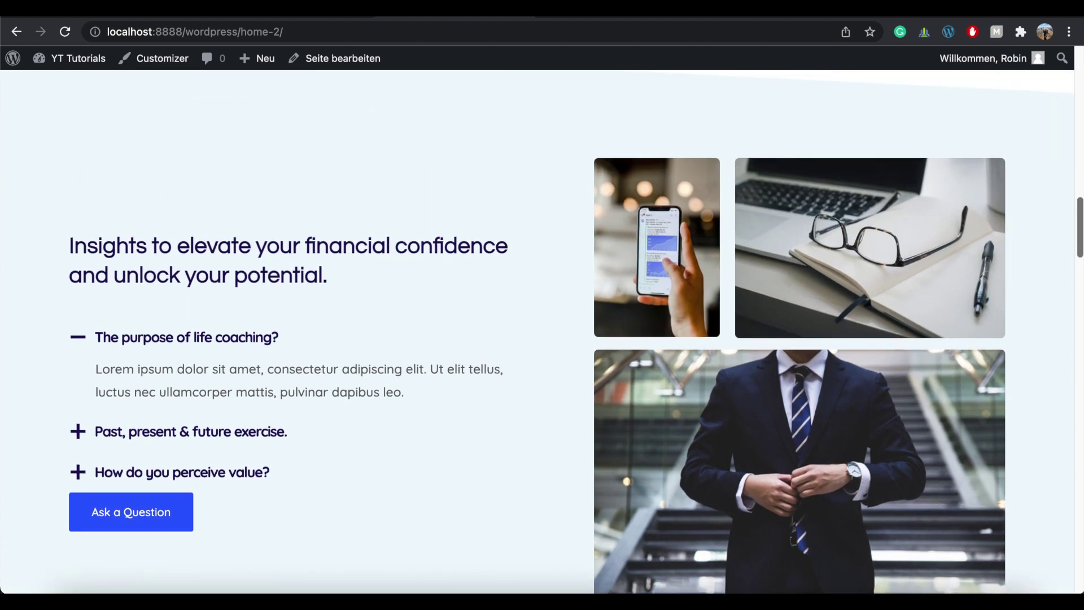
scroll(556, 107, "down", 1)
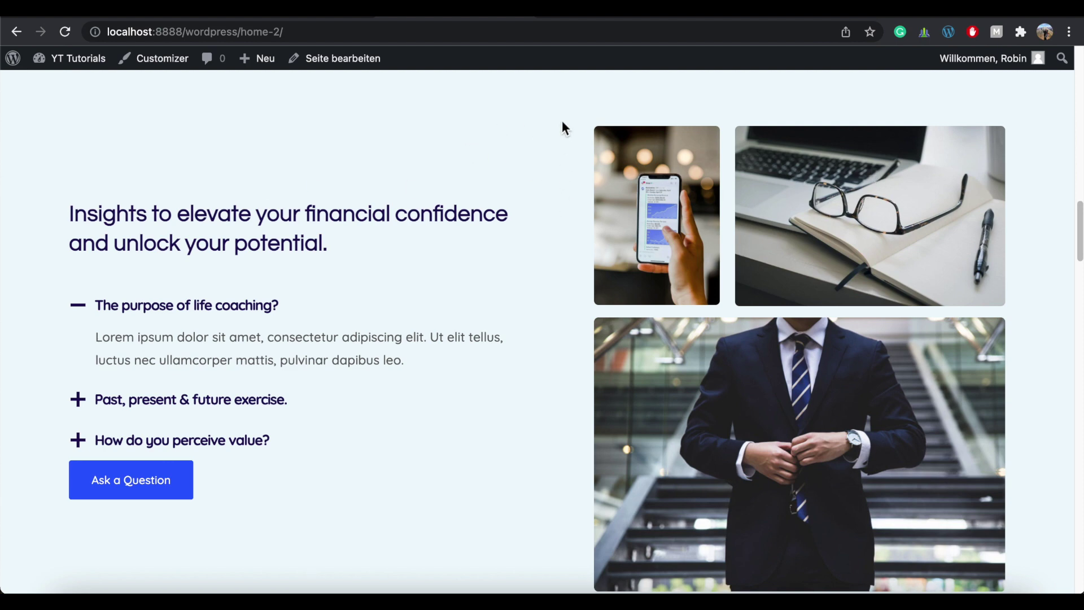
scroll(557, 195, "up", 5)
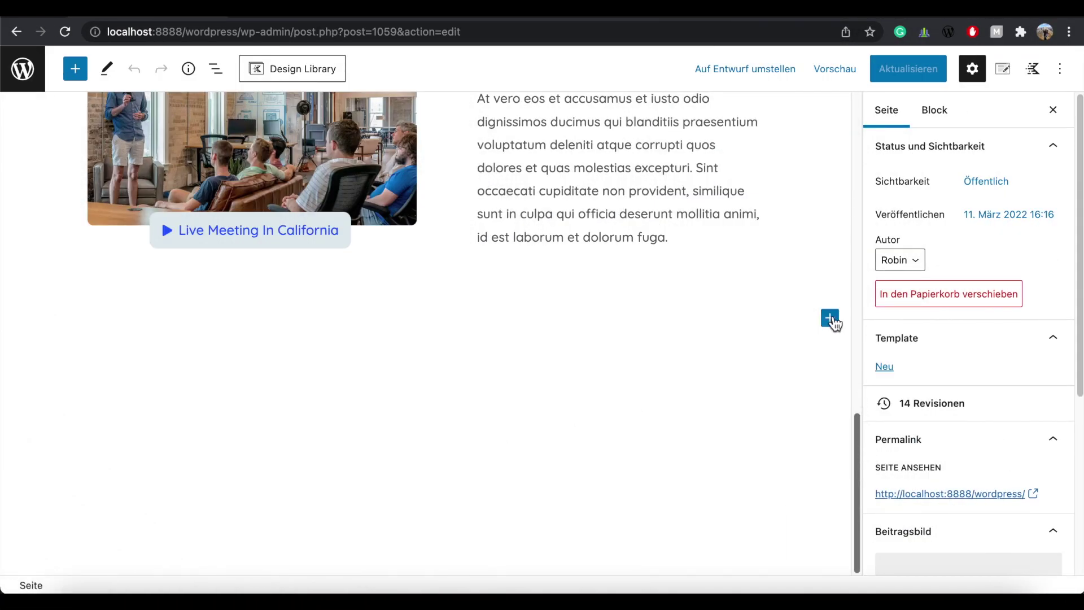
left_click(830, 318)
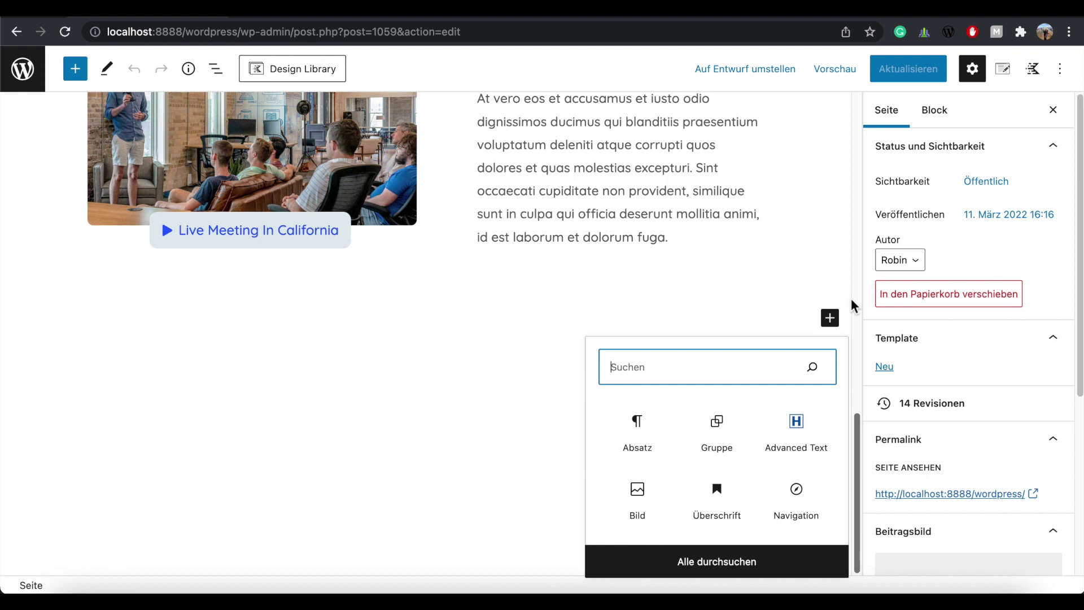
type("spacer")
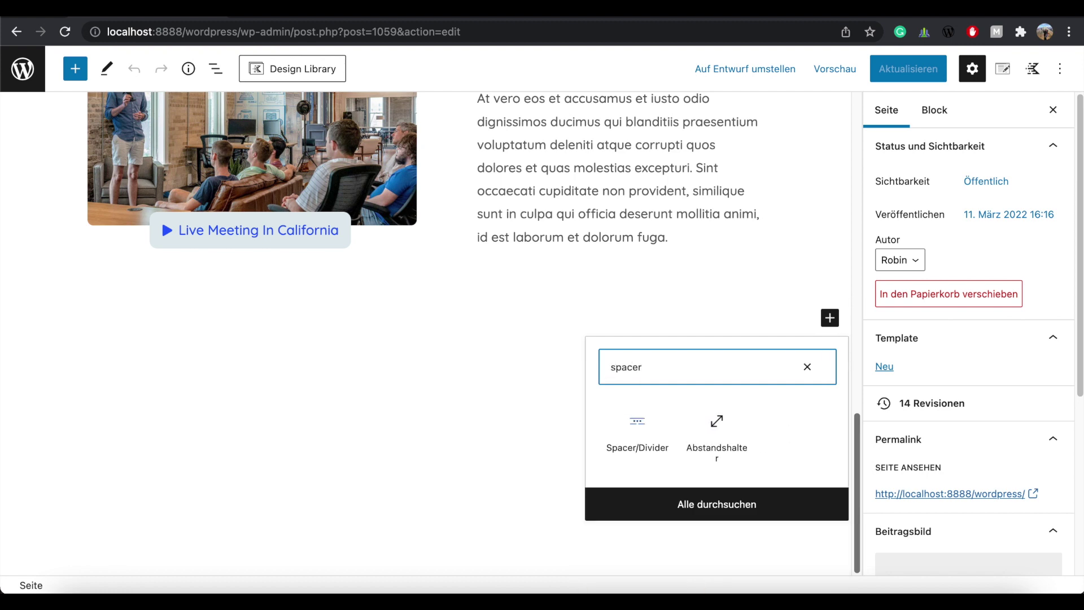
left_click(724, 430)
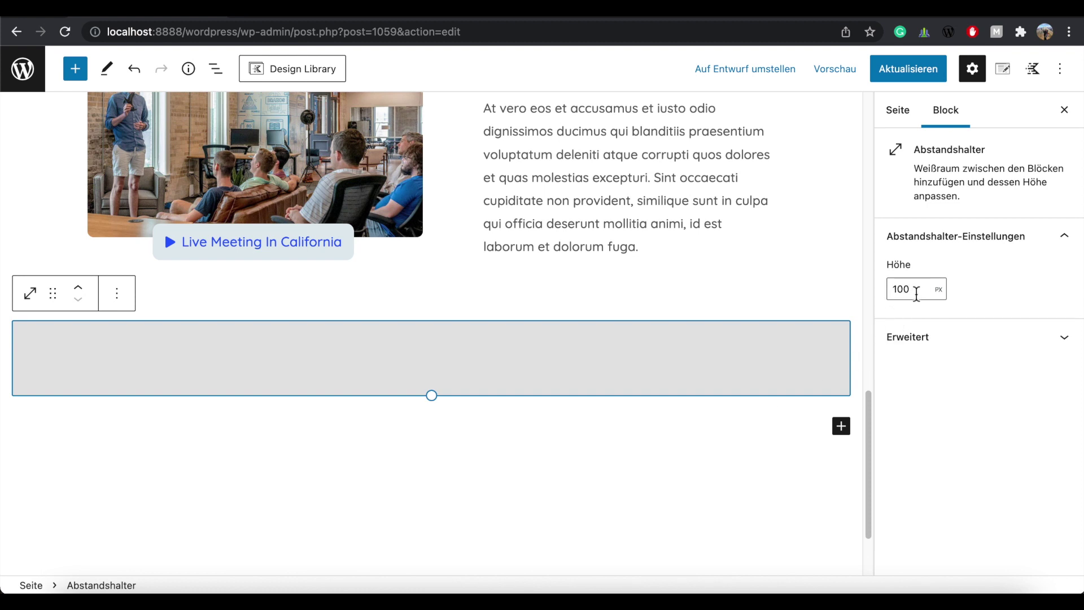
Add a Row Layout with a single column below the spacer.
left_click(843, 428)
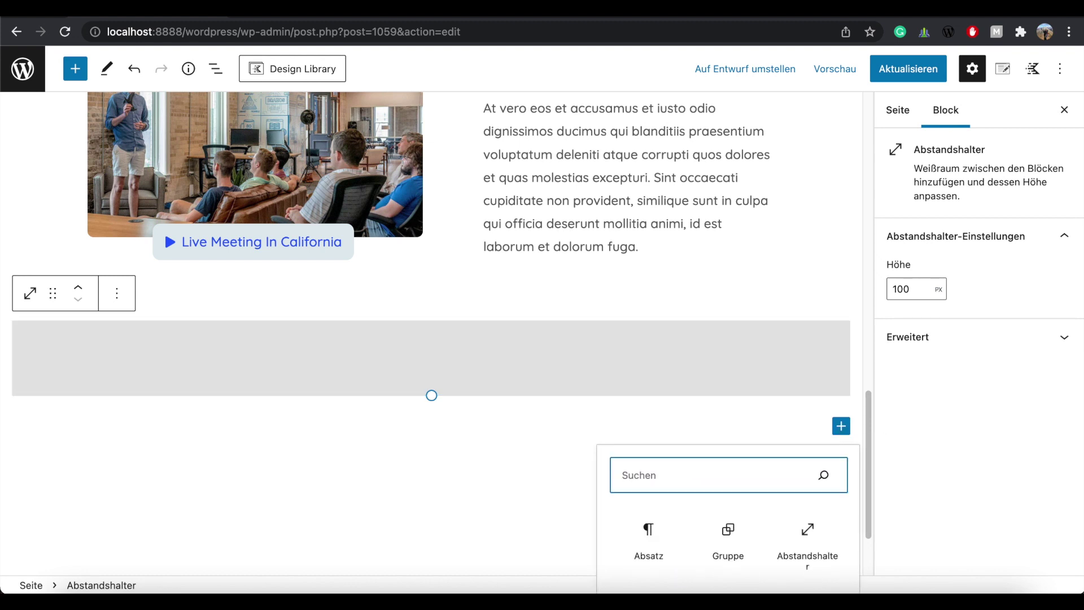
type("row")
left_click(648, 249)
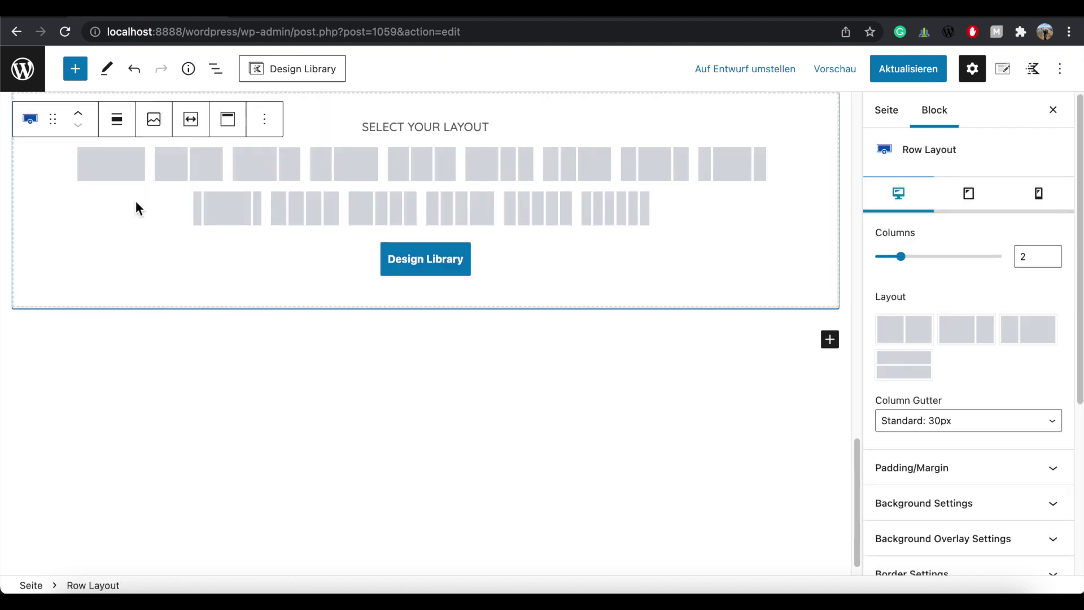
left_click(120, 166)
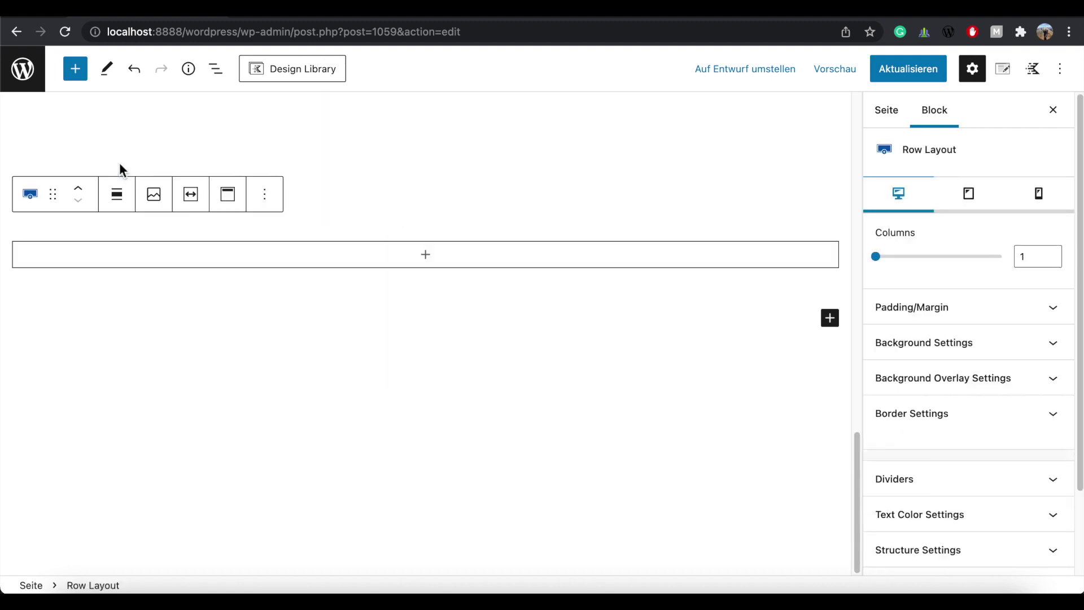
Nest a two-column Row Layout inside the new row and resize its columns to 55% and 45%.
left_click(427, 257)
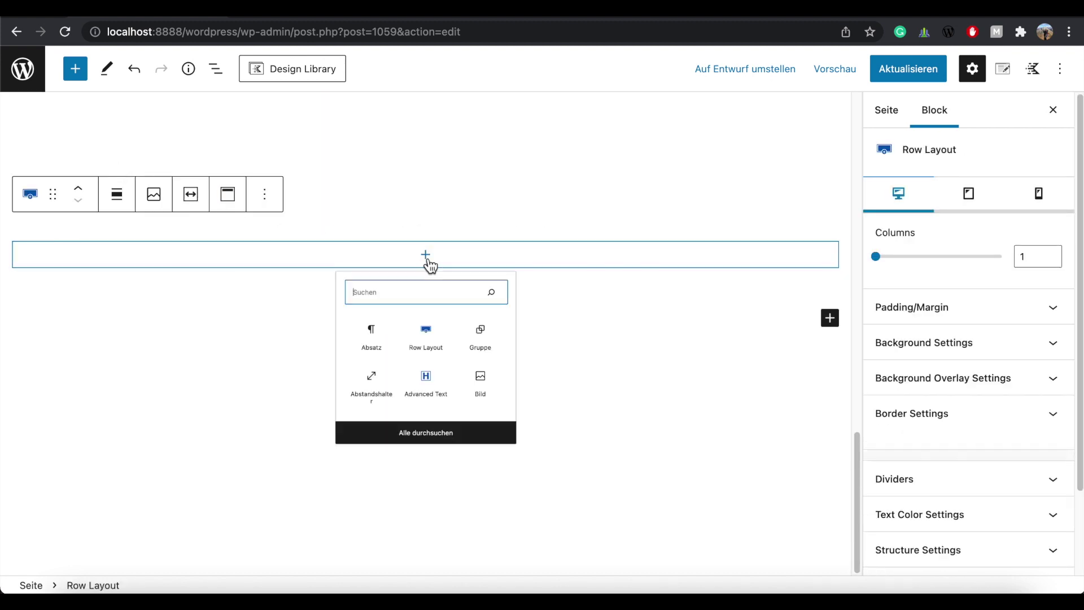
left_click(431, 370)
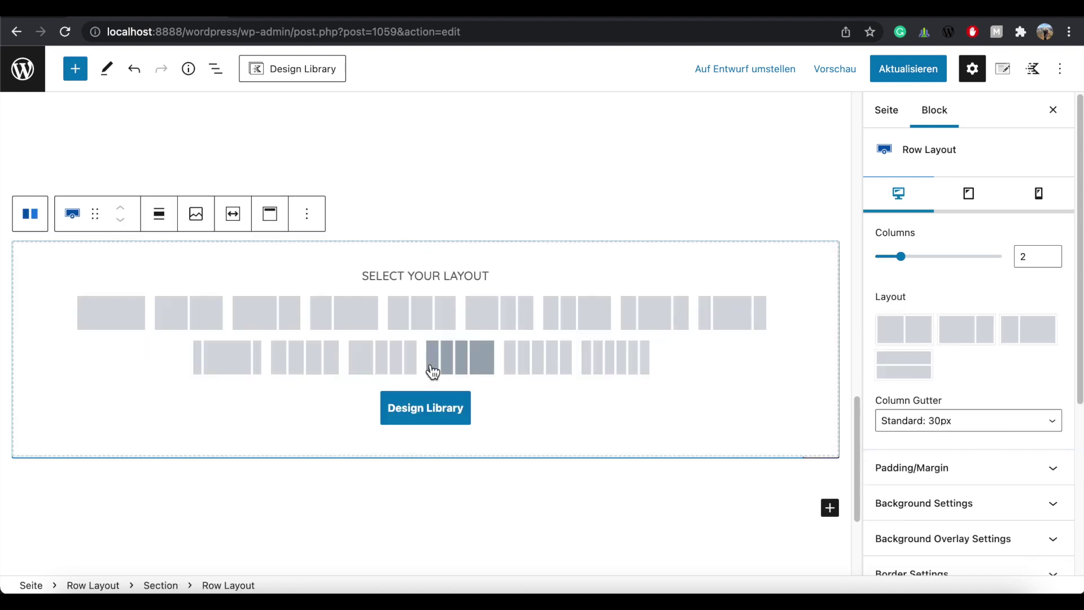
left_click(203, 322)
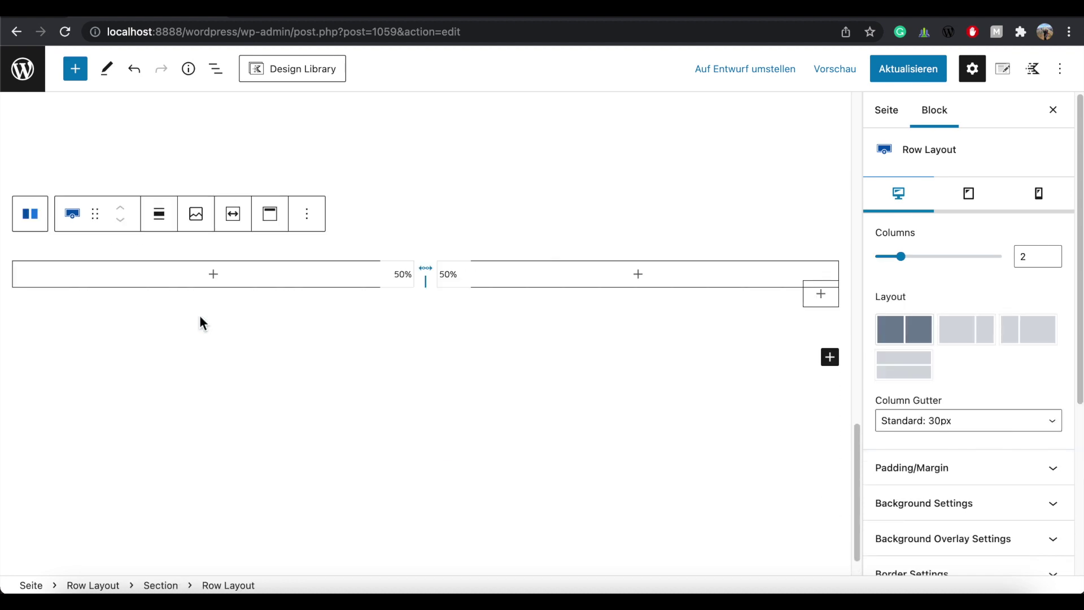
left_click(425, 280)
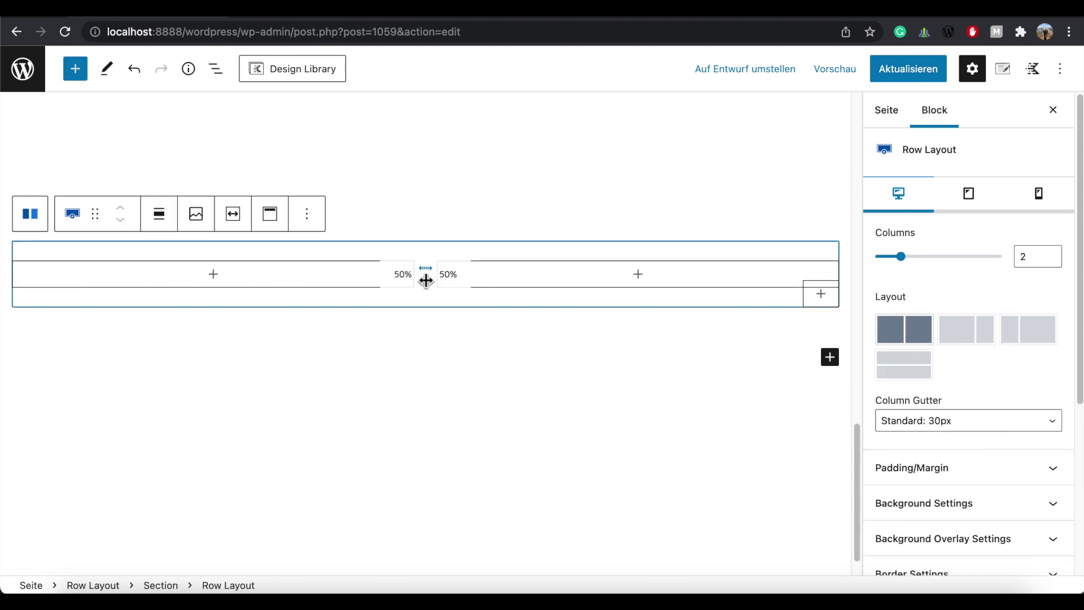
left_click_drag(431, 280, 447, 279)
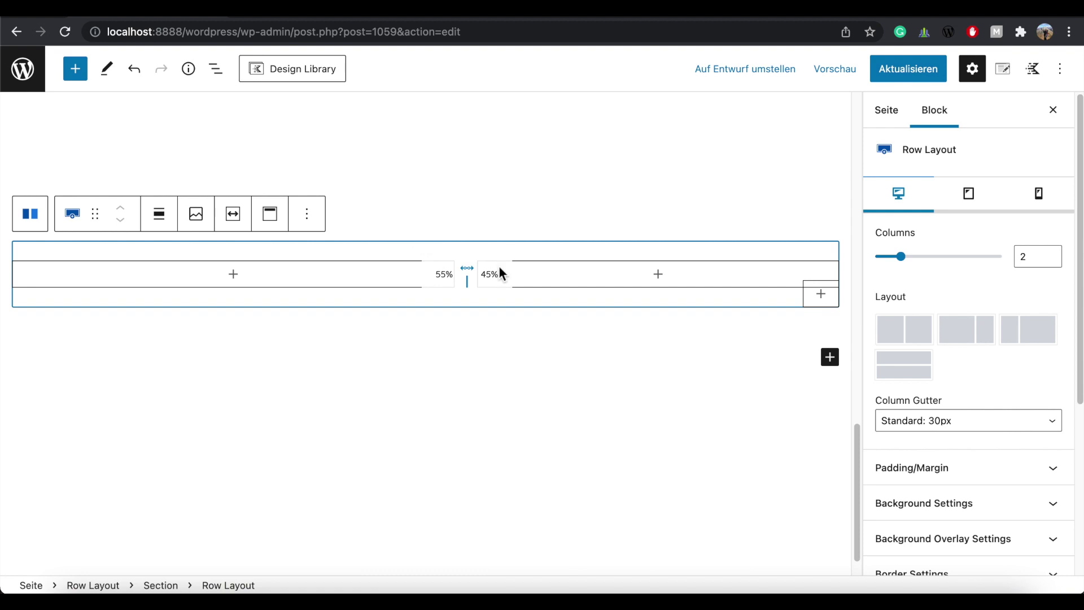
Add an Advanced Text block to the 55% column containing "Insights to elevate your financial confidence and unlock your potential.", copied from the home-2 page.
left_click(233, 274)
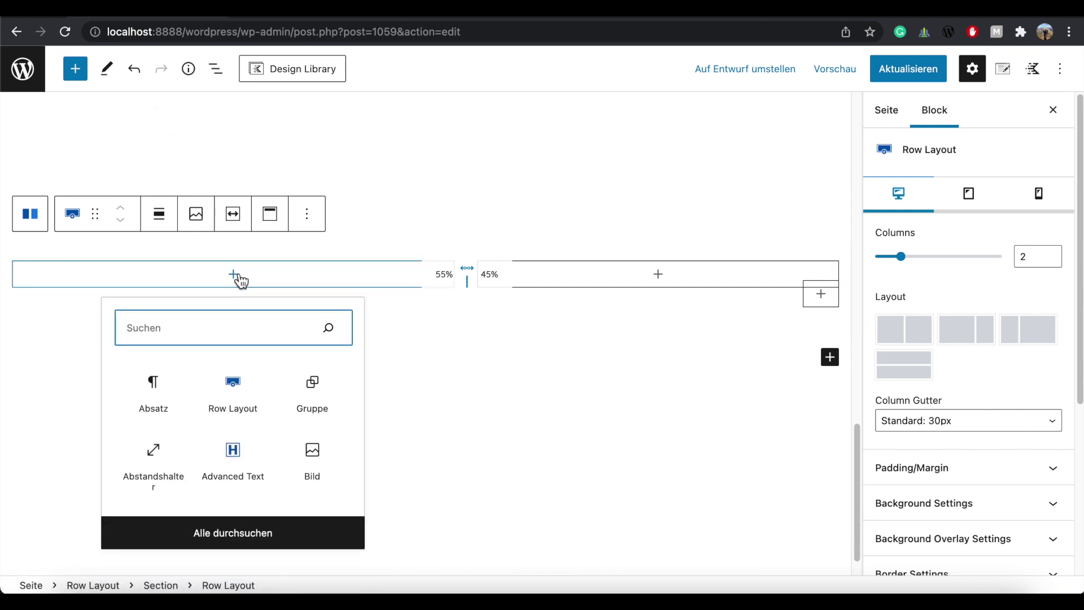
type("advanced")
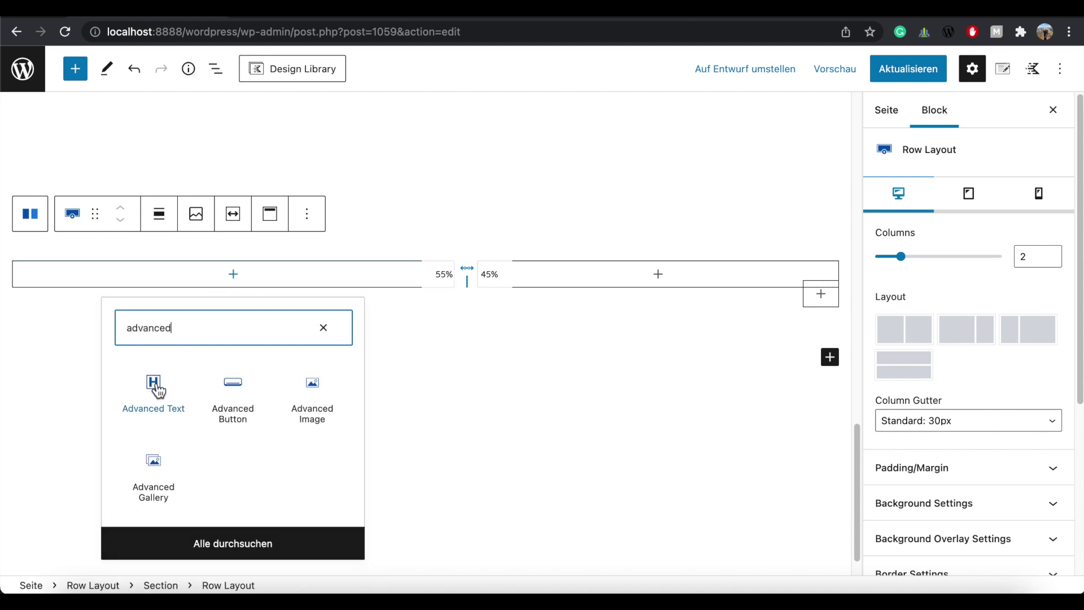
left_click(154, 386)
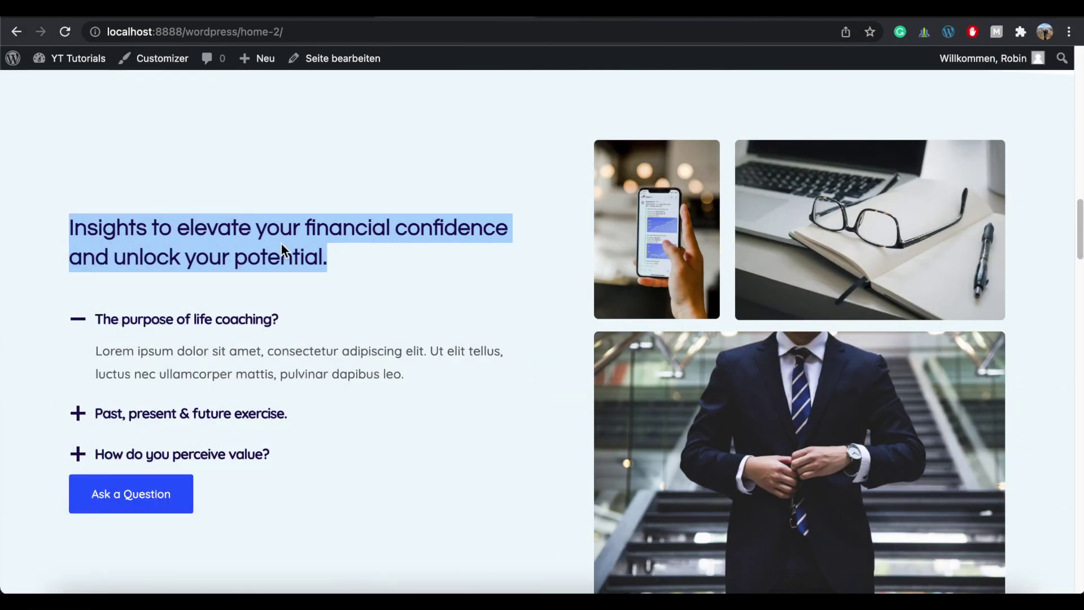
right_click(283, 244)
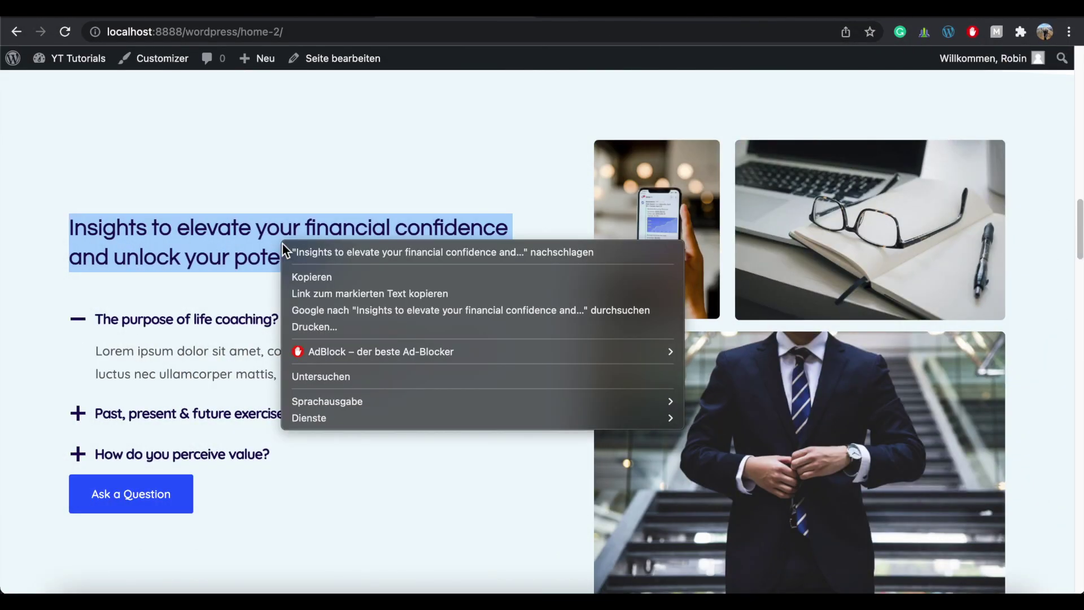
left_click(310, 276)
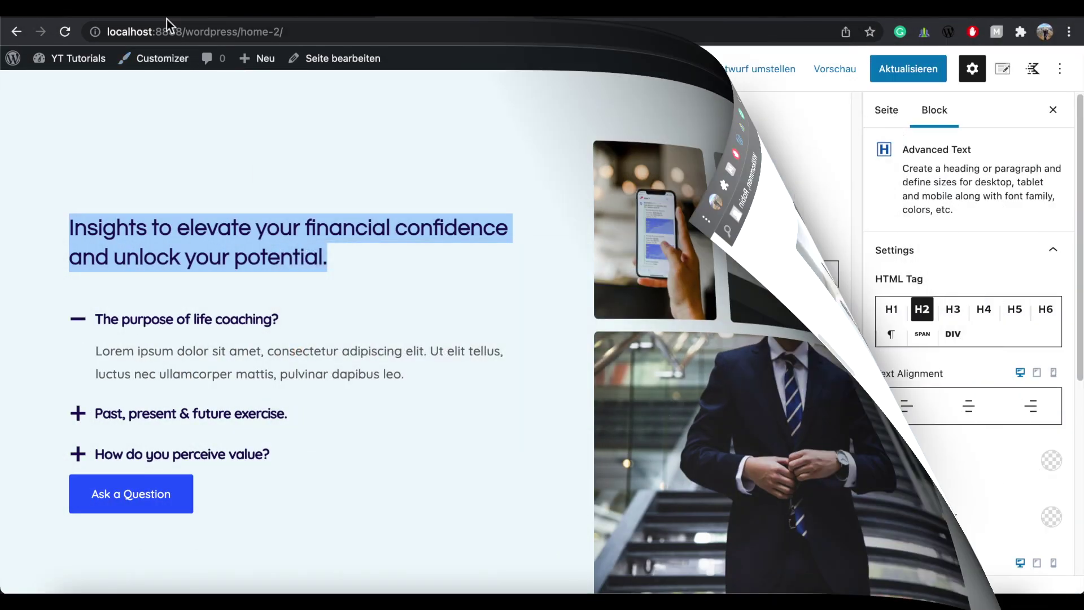
right_click(98, 272)
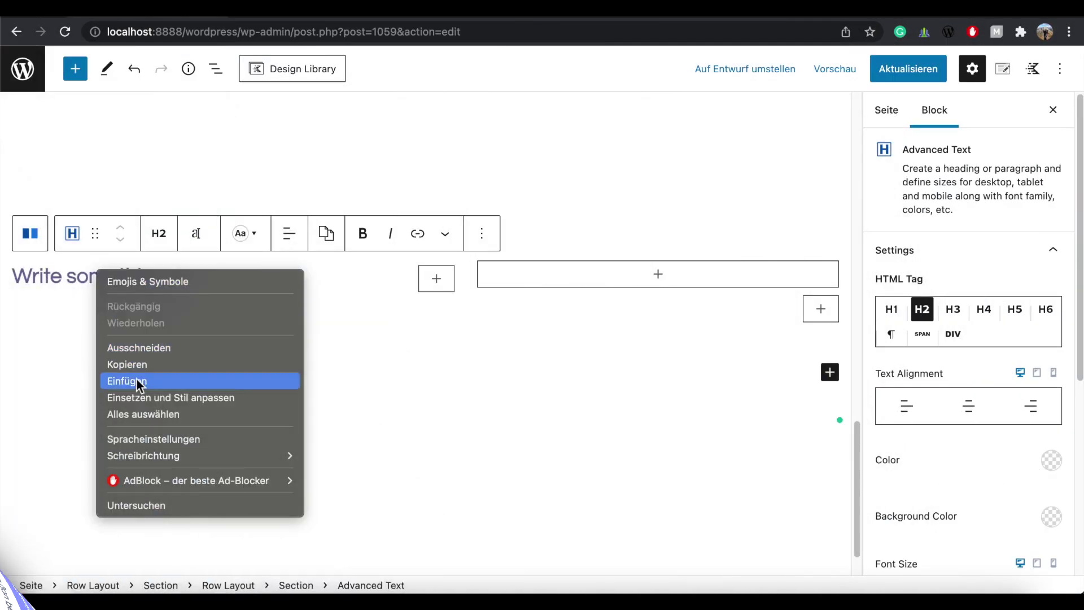
left_click(137, 385)
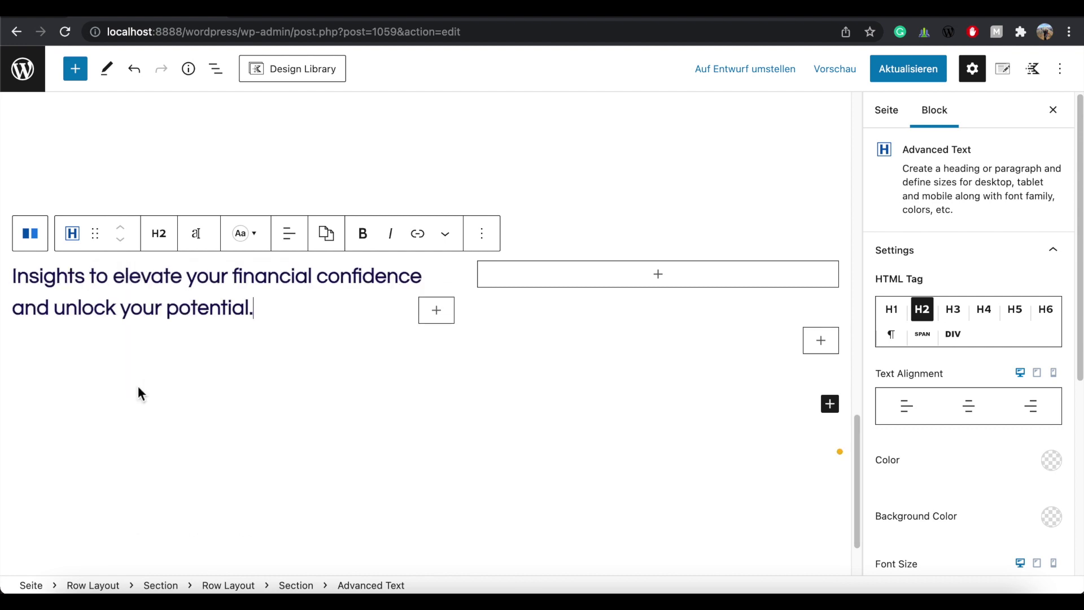
Insert an Accordion block below the heading using the initial style with a dark grey open pane title.
key("Return")
left_click(449, 305)
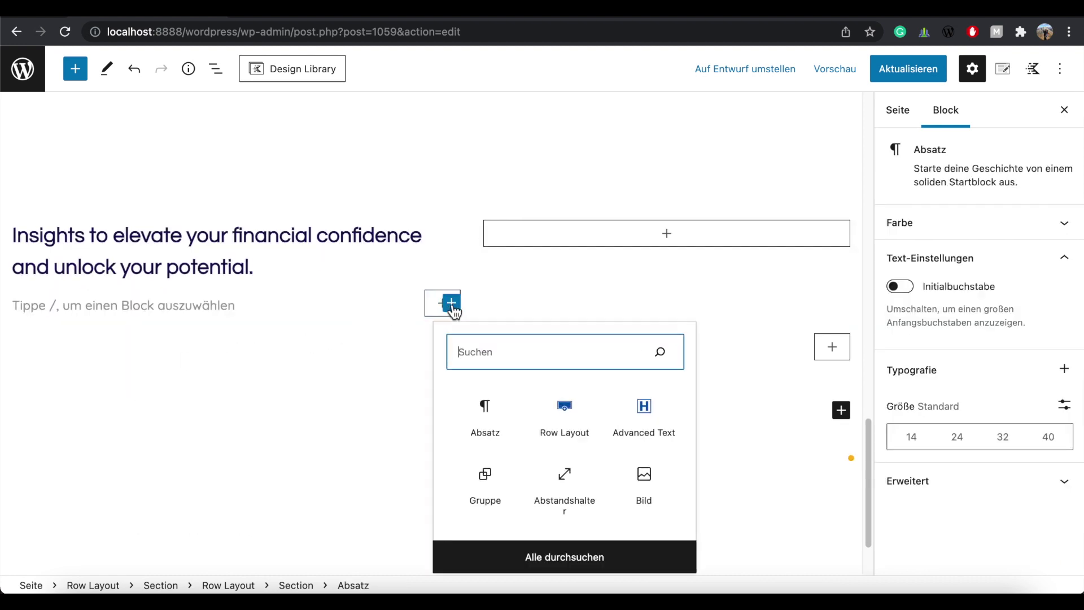
type("Accordion")
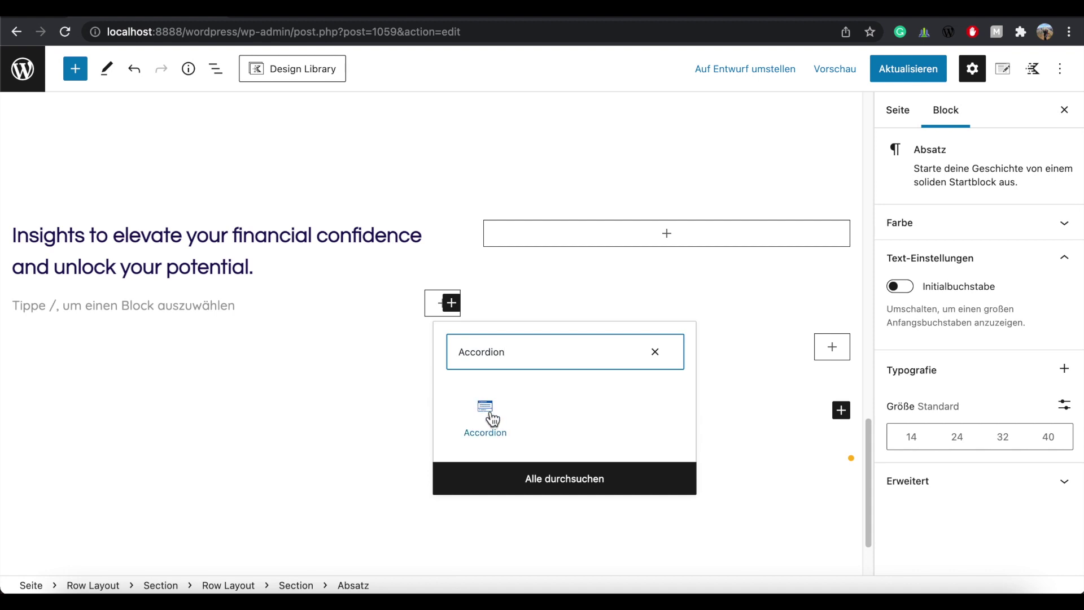
left_click(487, 416)
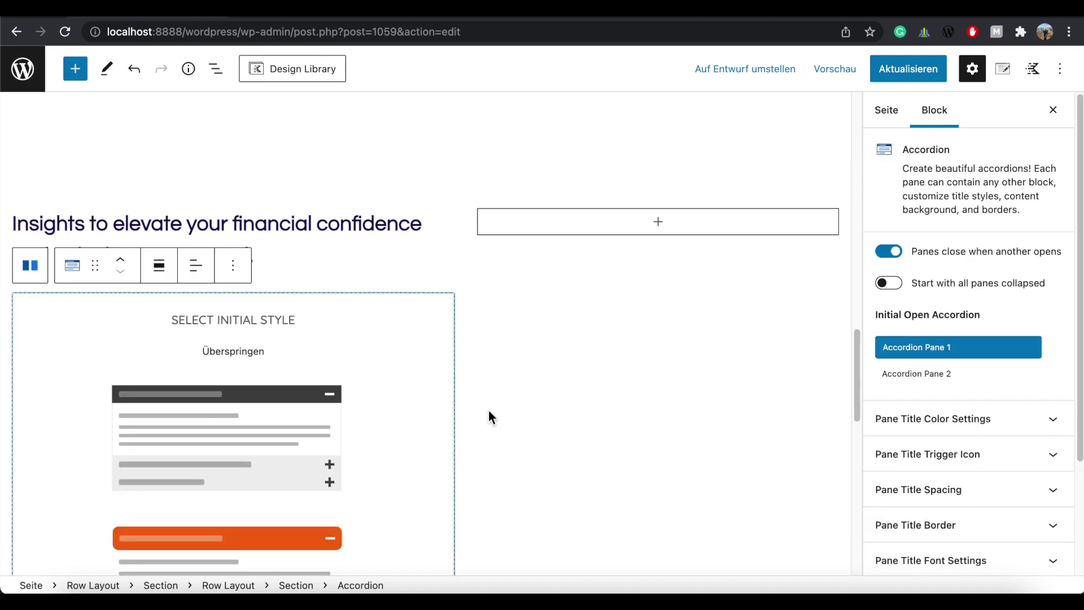
left_click_drag(856, 391, 867, 431)
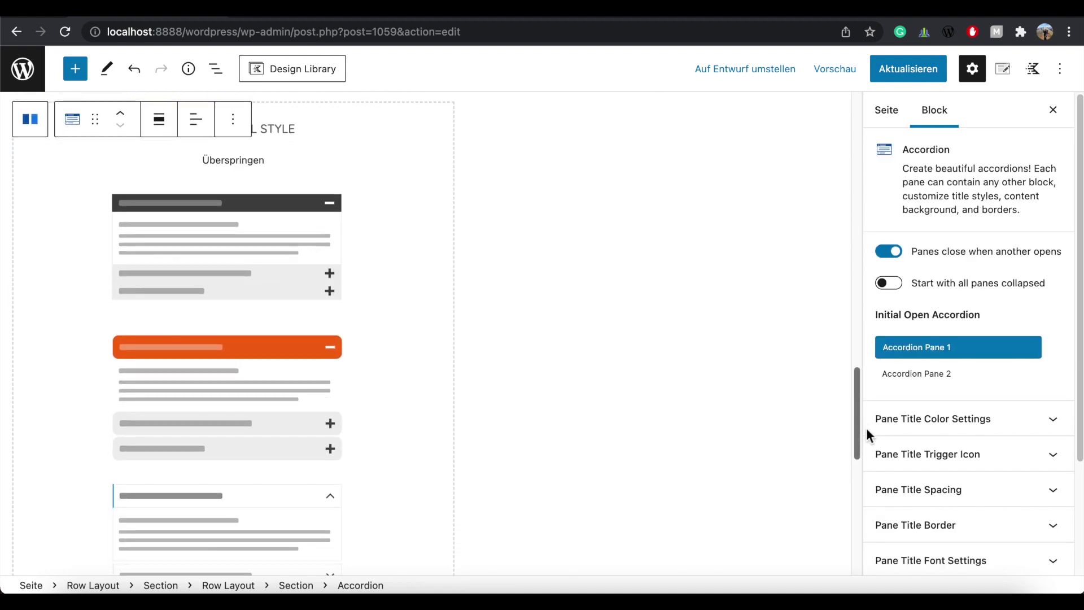
left_click(225, 266)
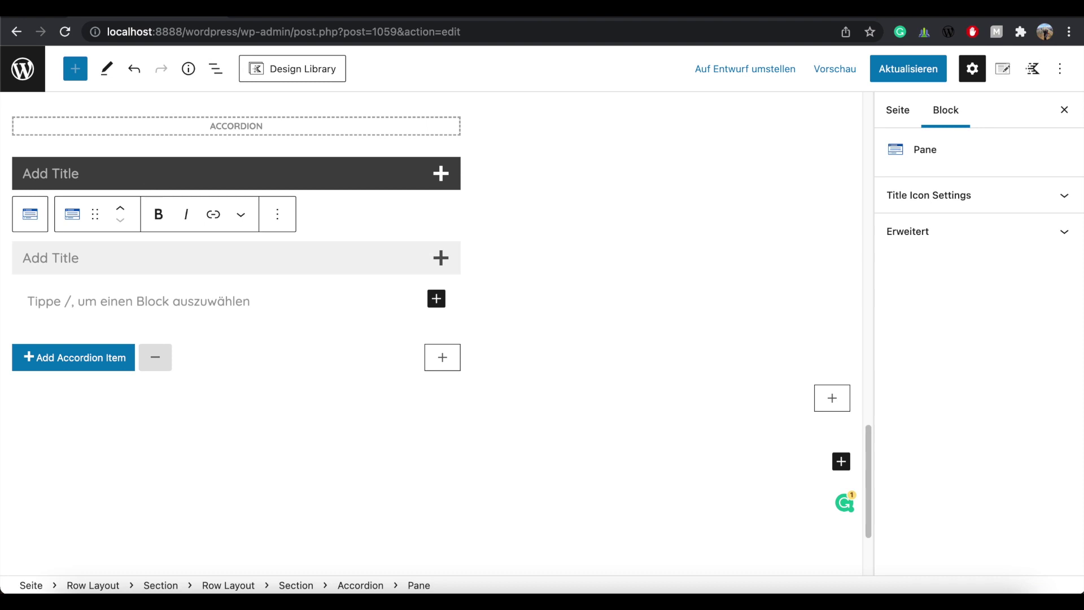
Title the second accordion pane "The purpose of life coaching?" and fill it with an Advanced Text paragraph of the home-2 page's Lorem ipsum text.
type("The purpose of life")
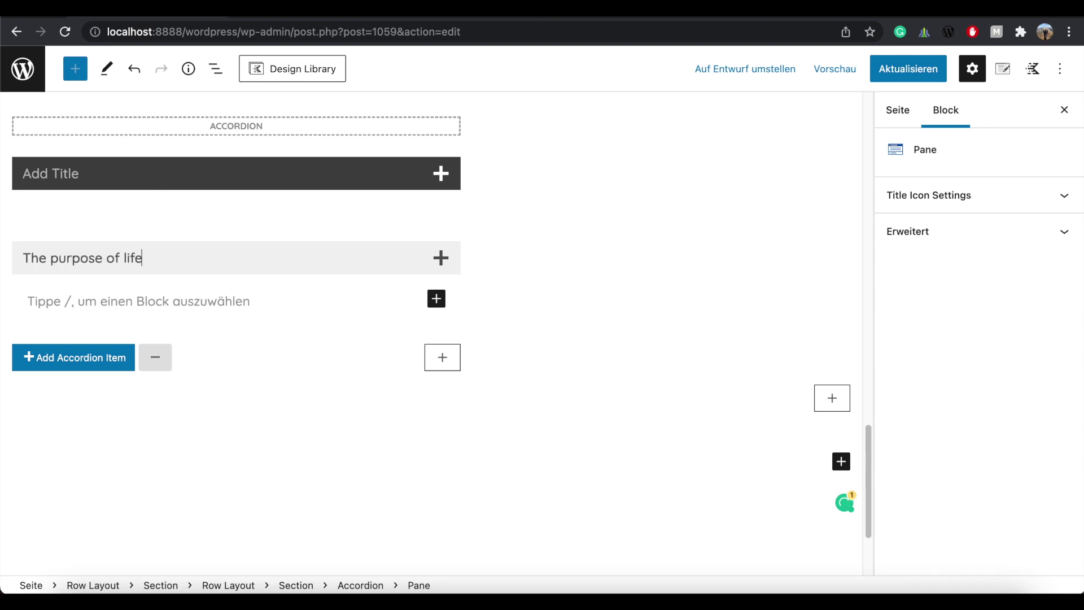
type(" codching?")
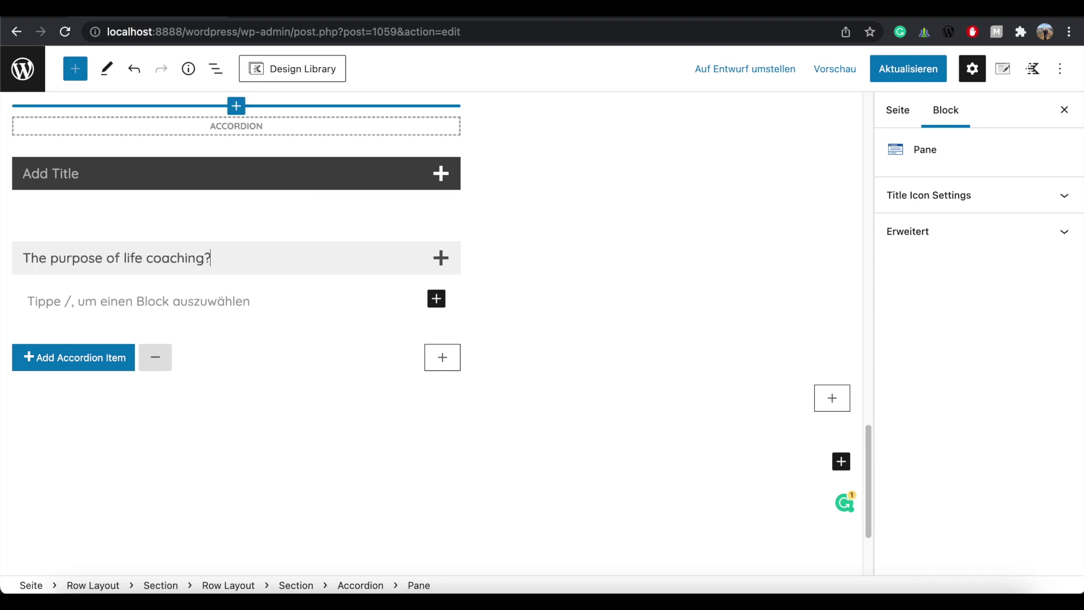
left_click(441, 303)
type("advanced")
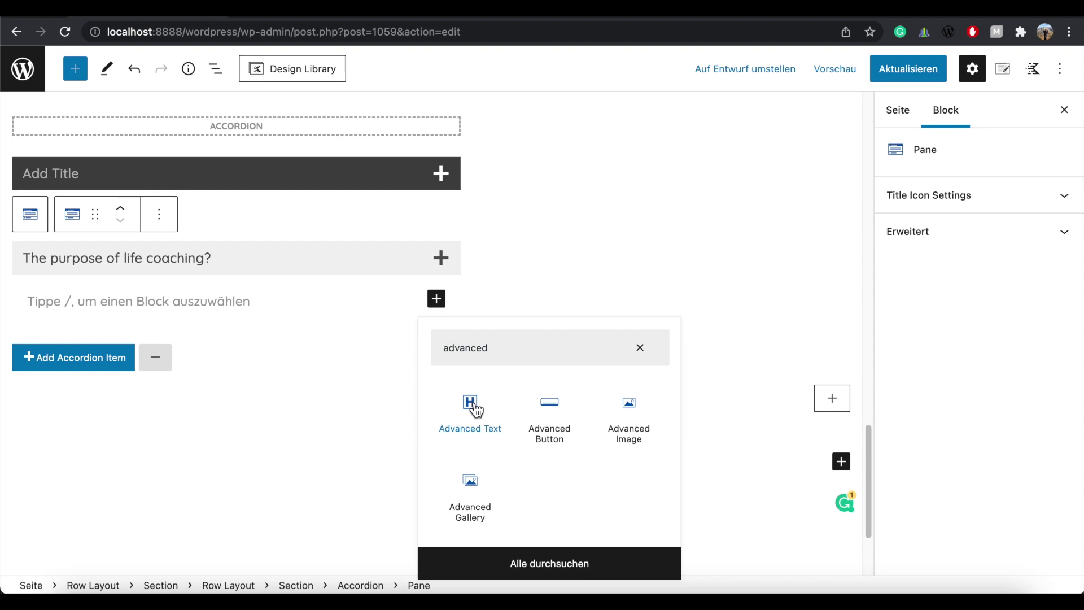
left_click(471, 402)
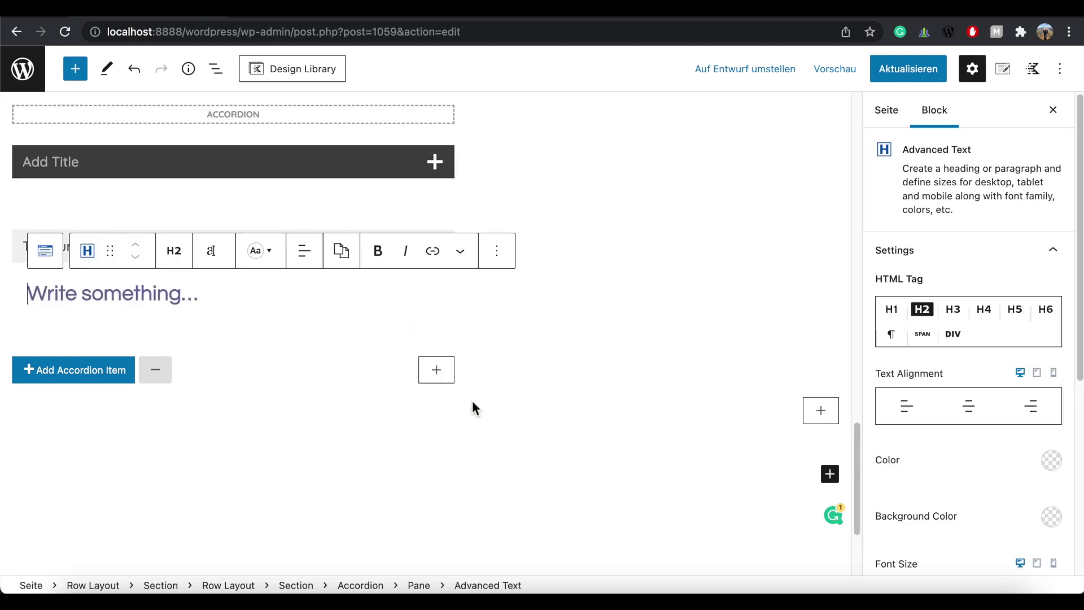
left_click(180, 252)
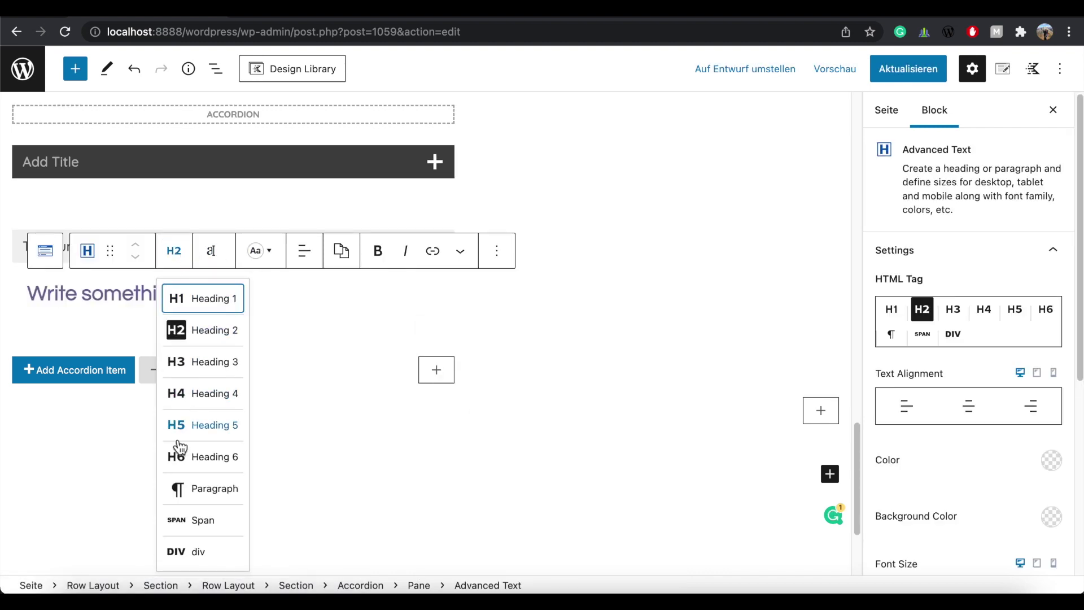
left_click(188, 497)
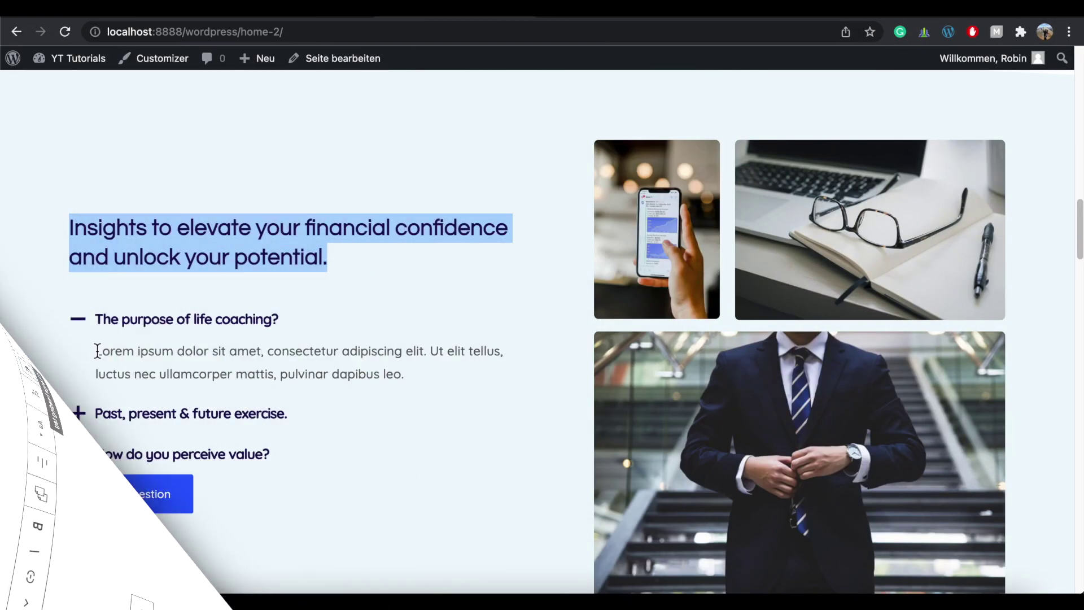
left_click_drag(96, 351, 409, 393)
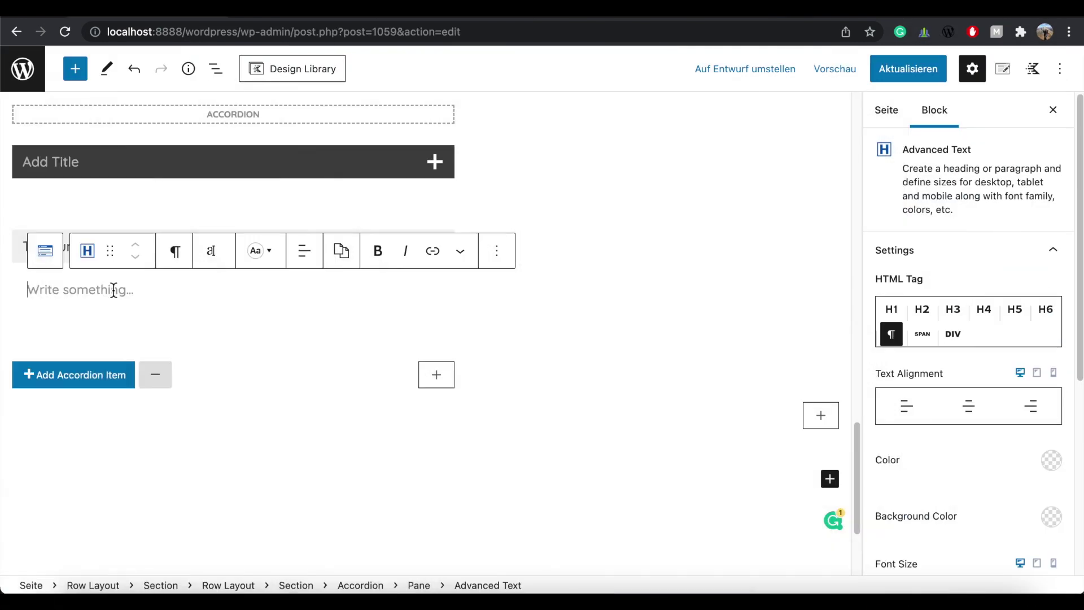
type("Lorem ipsum dolor sit amet, consectetur adipiscing elit. Ut elit tellus, luctus nec ullamcorper mattis, pulvinar dapibus leo.")
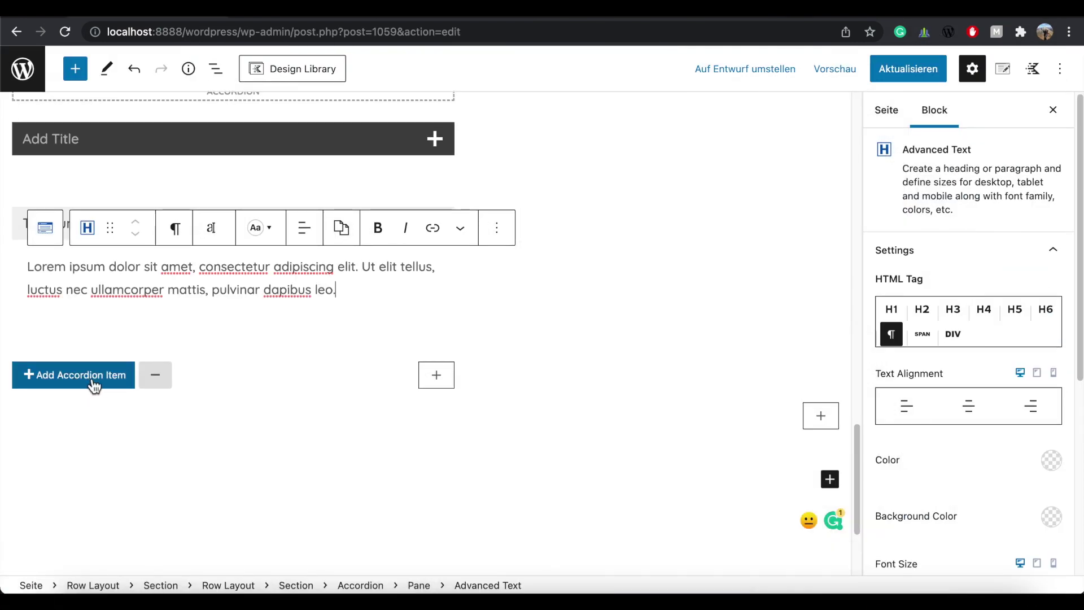
Add an accordion pane titled "Past, present & future exercise." and fill it with an Advanced Text paragraph of the same Lorem ipsum text.
left_click(93, 379)
left_click(99, 351)
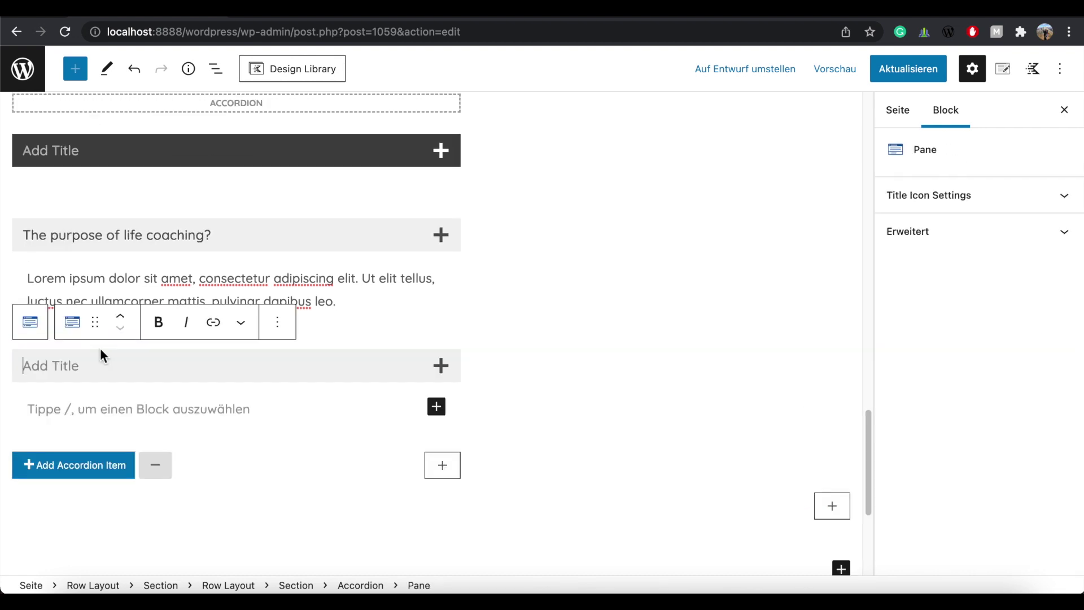
type("Past, present & future exercise.")
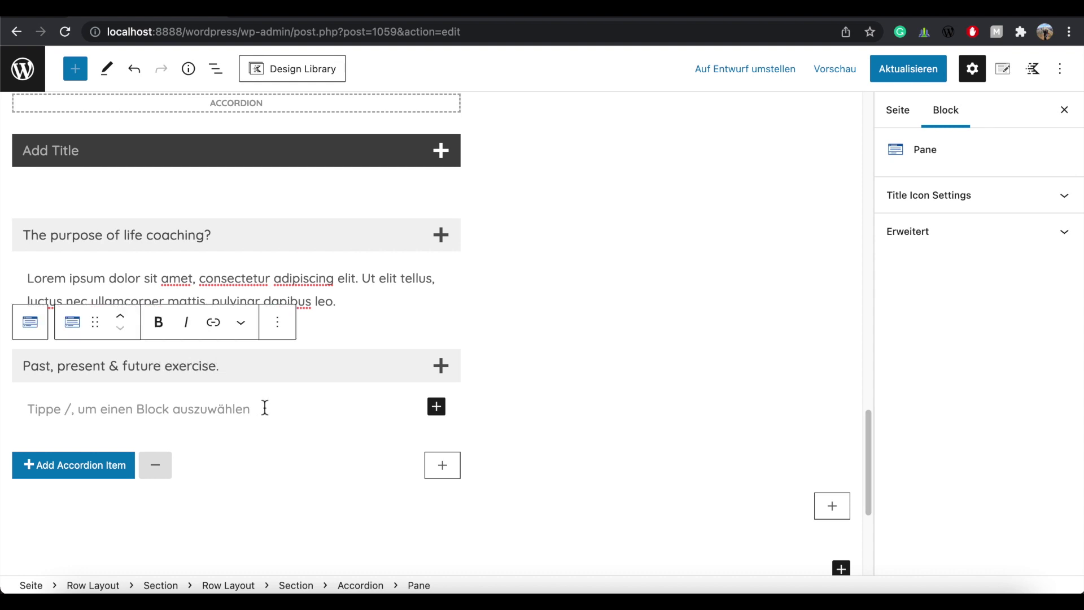
left_click(441, 411)
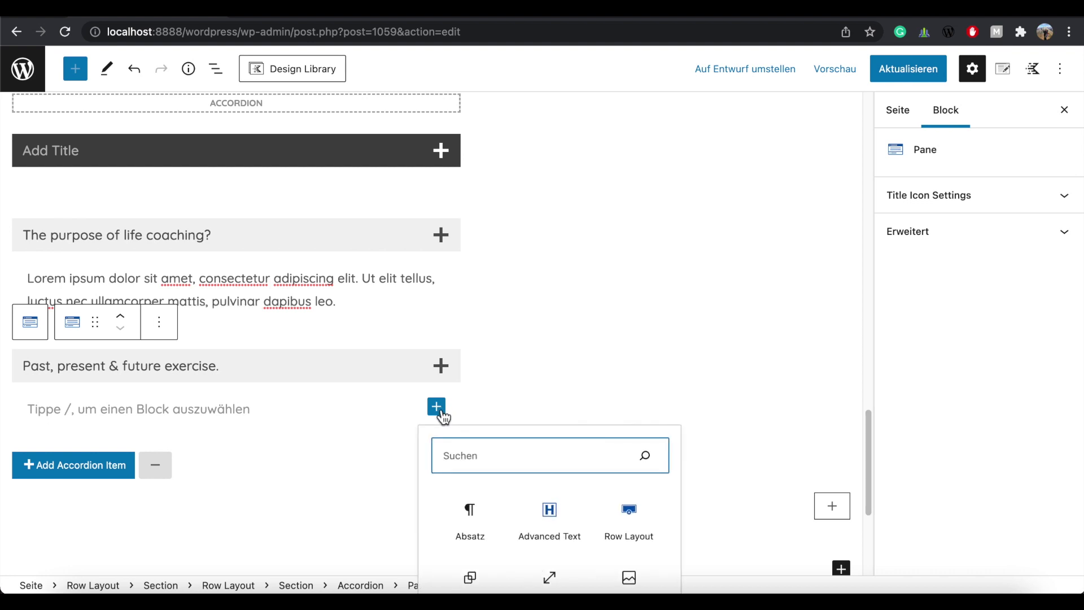
left_click(551, 513)
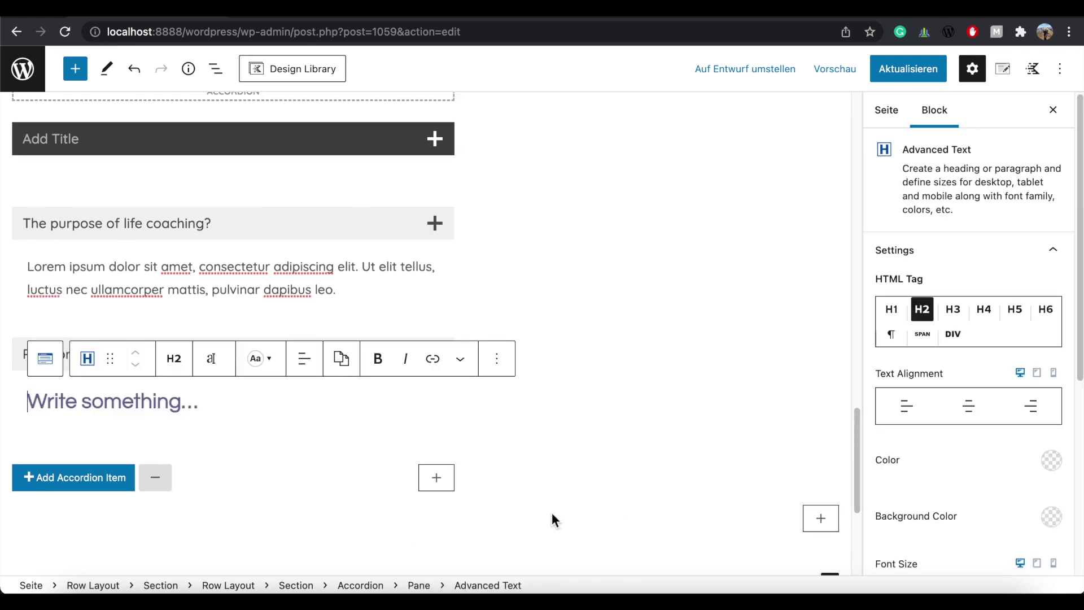
left_click(175, 363)
left_click(200, 260)
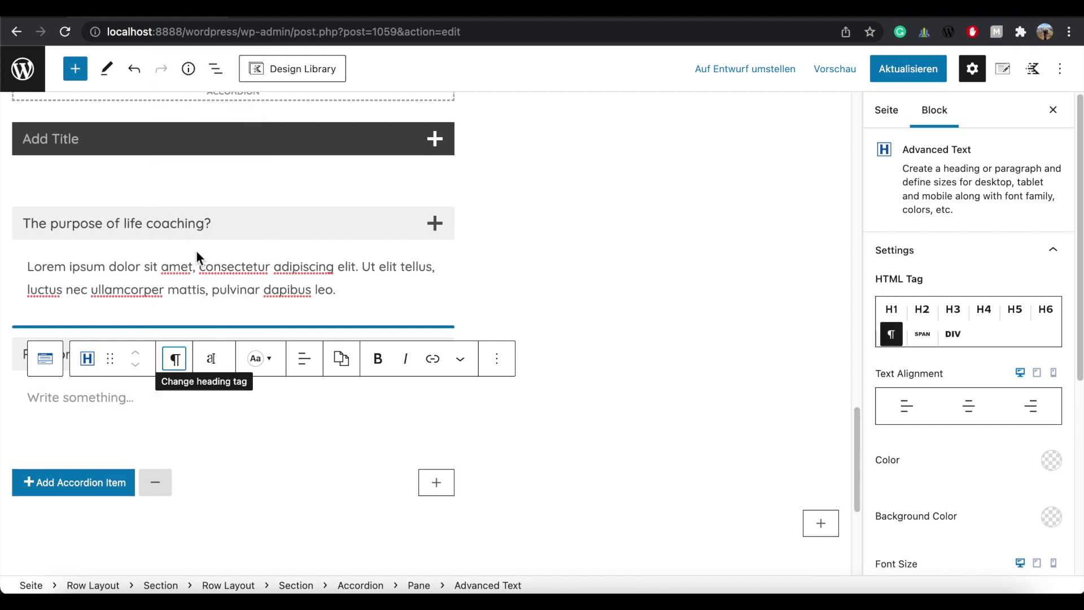
right_click(72, 402)
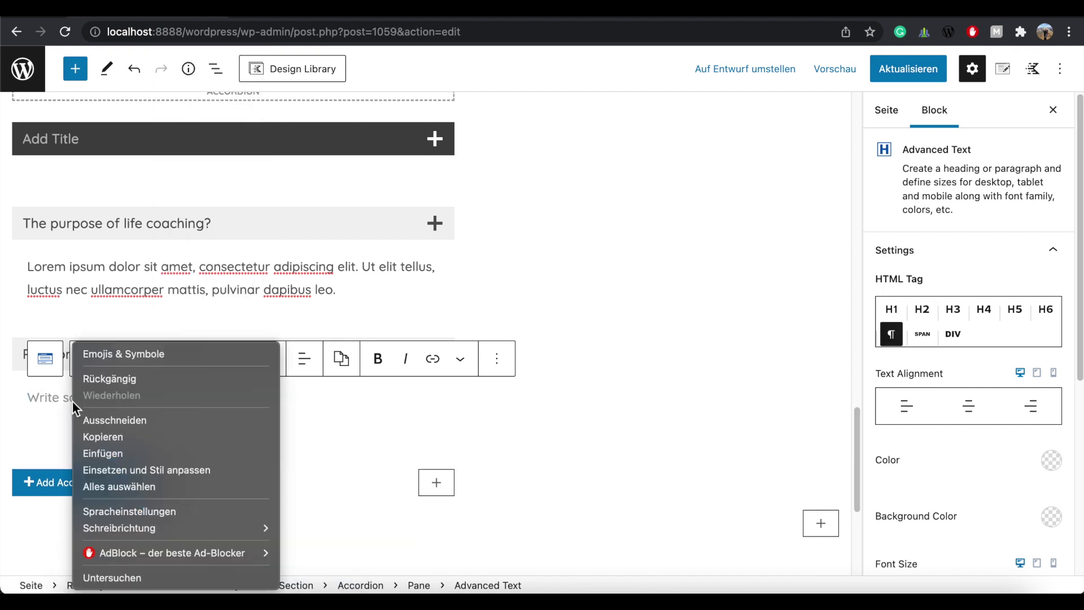
left_click(97, 452)
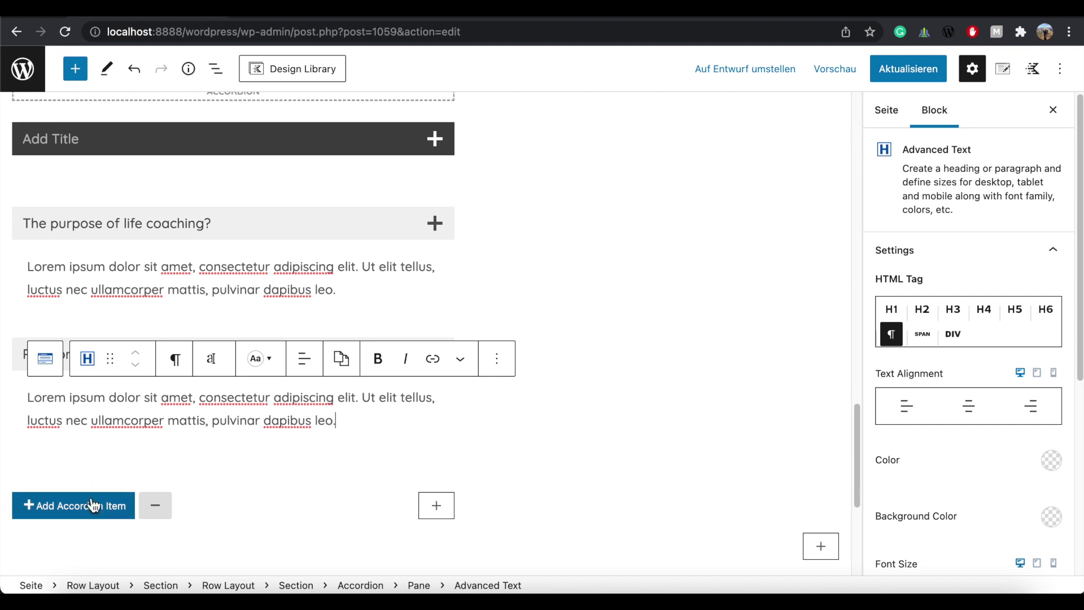
Add another accordion pane titled "How do you perceive value?" containing an Advanced Text paragraph of the same Lorem ipsum text.
left_click(92, 511)
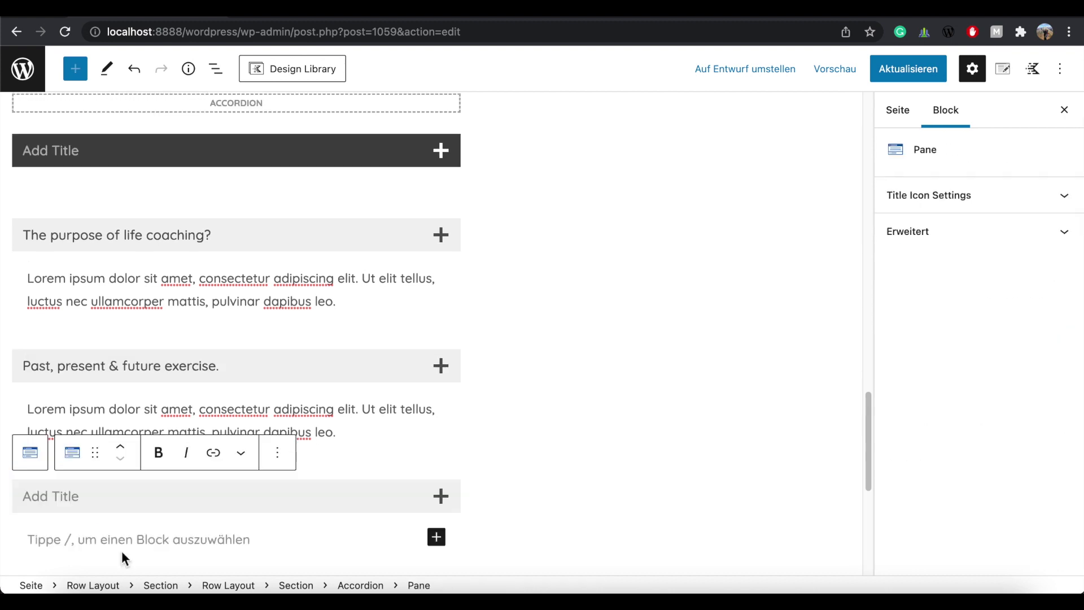
type("How do you")
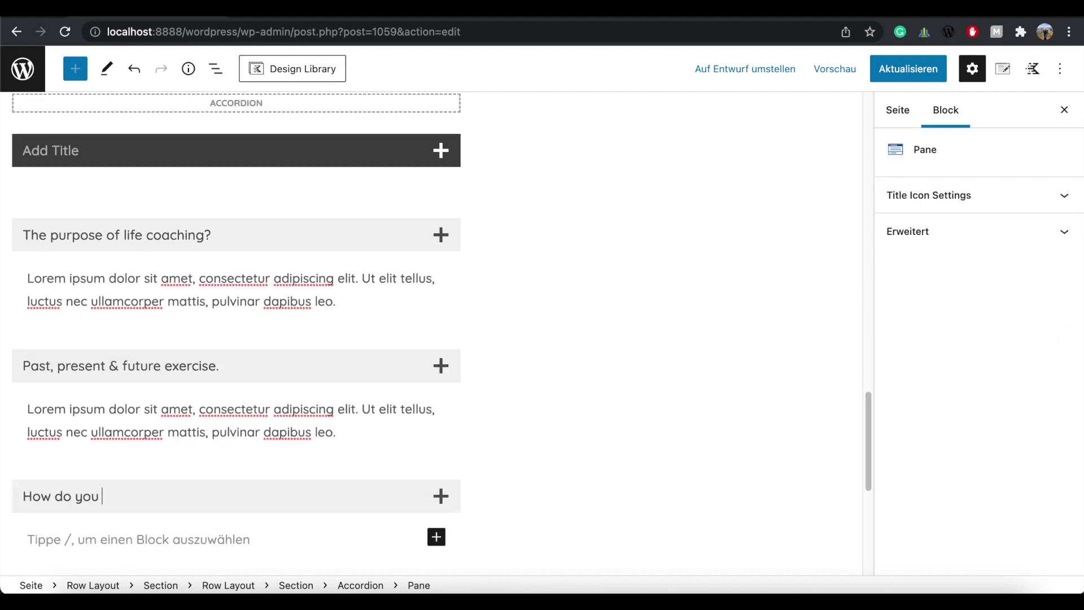
type(" perceive value")
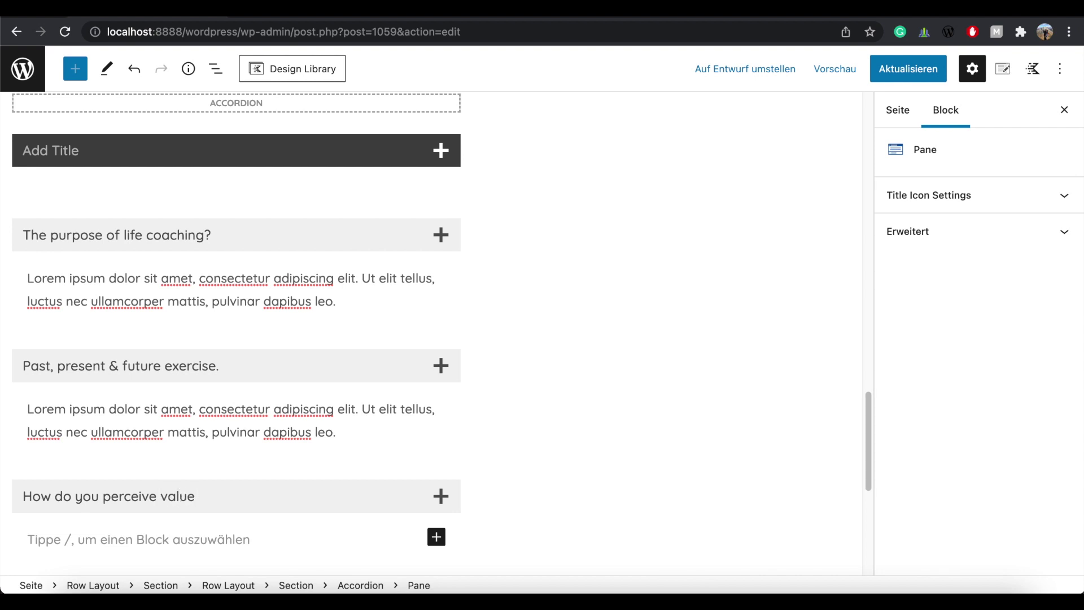
type("?")
left_click(438, 539)
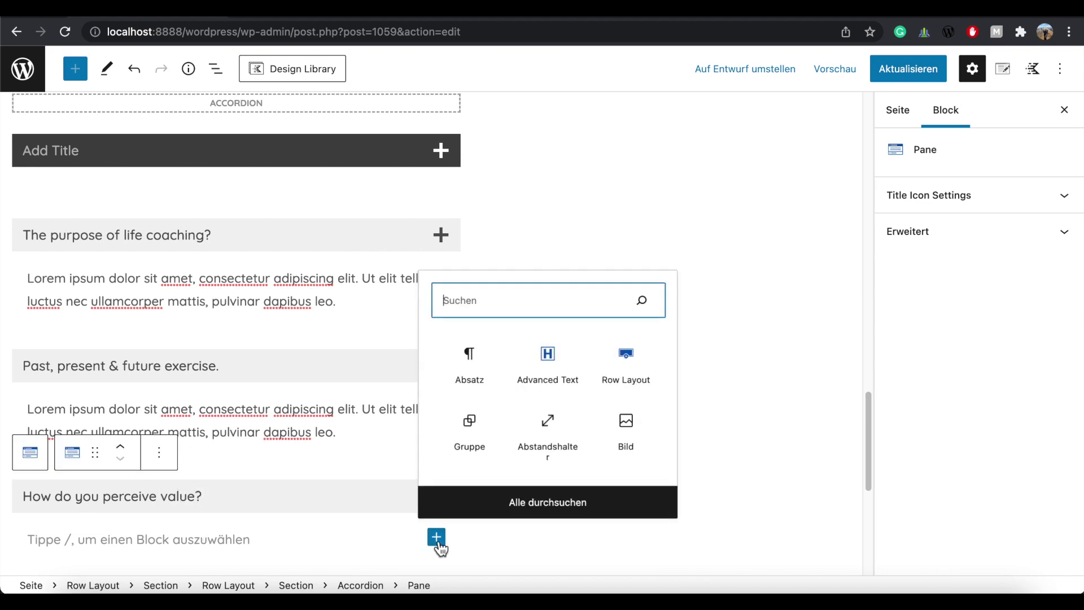
left_click(551, 364)
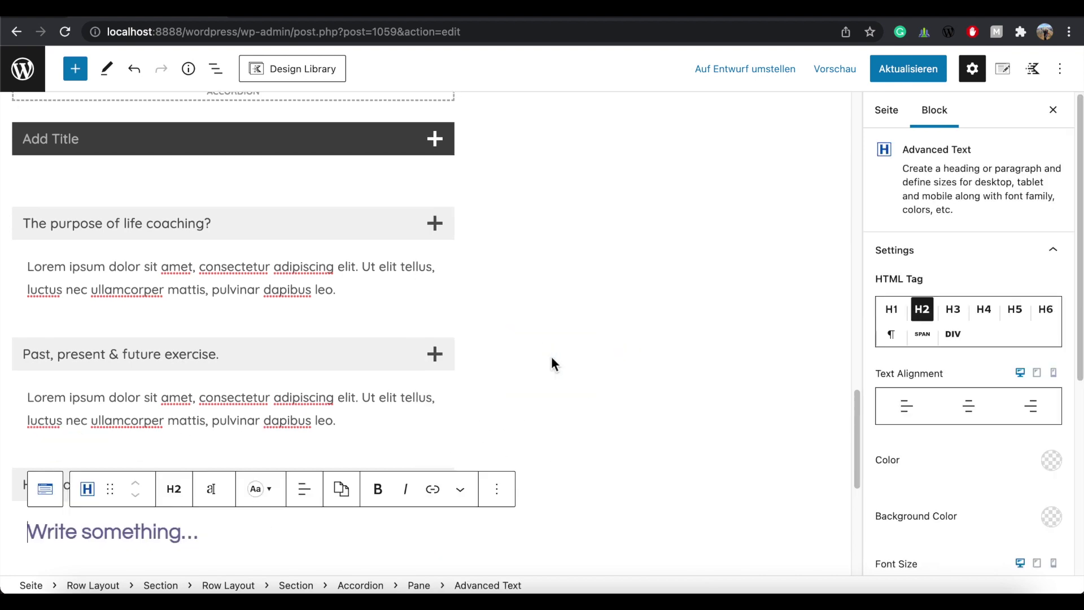
scroll(181, 492, "down", 2)
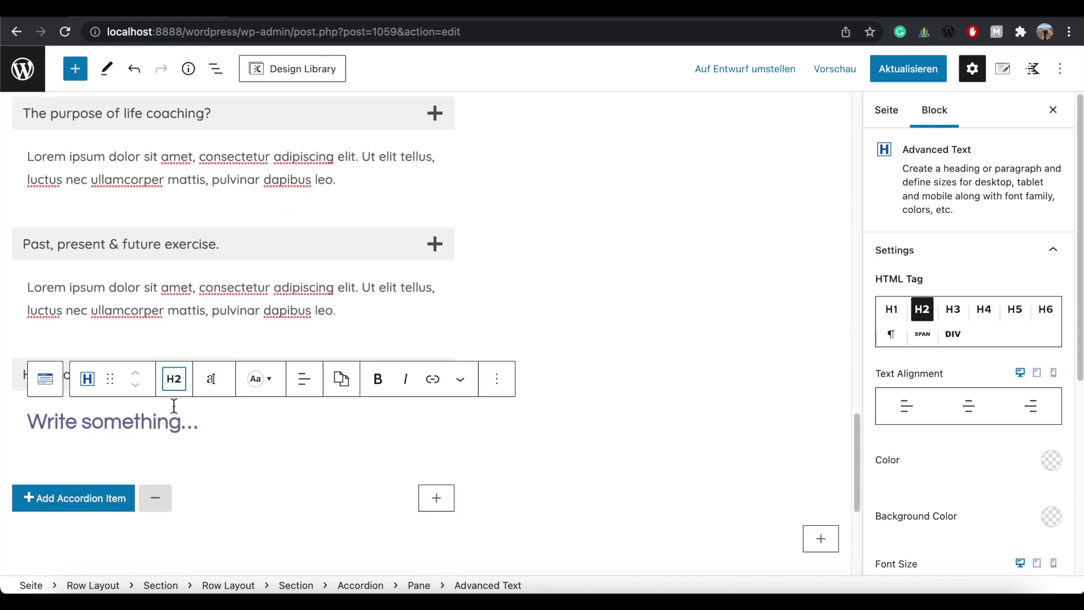
left_click(176, 381)
left_click(204, 276)
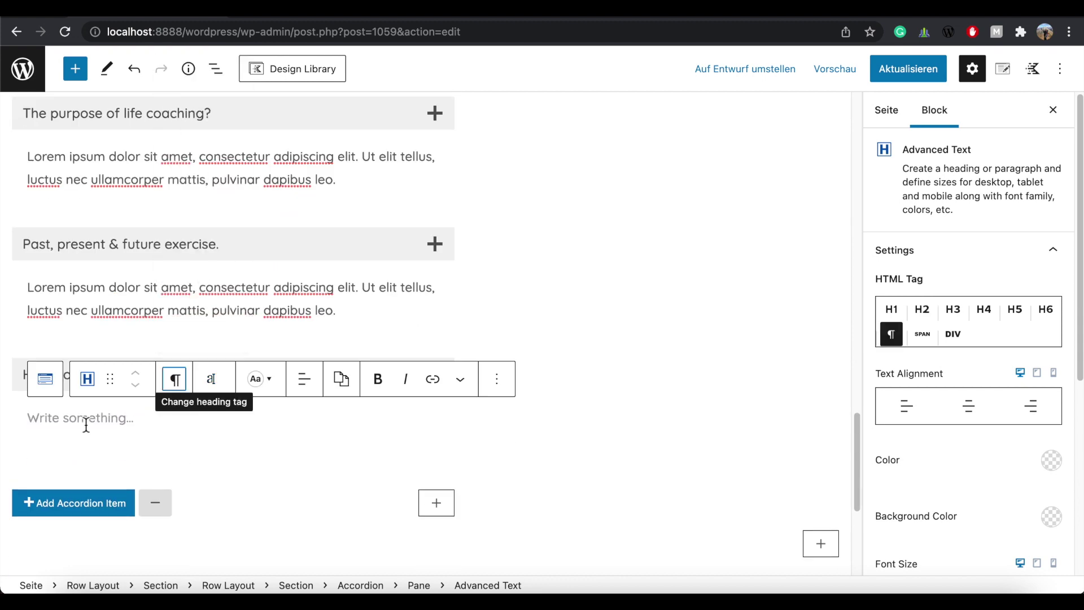
type("Lorem ipsum dolor sit amet, consectetur adipiscing elit. Ut elit tellus, luctus nec ullamcorper mattis, pulvinar dapibus leo.")
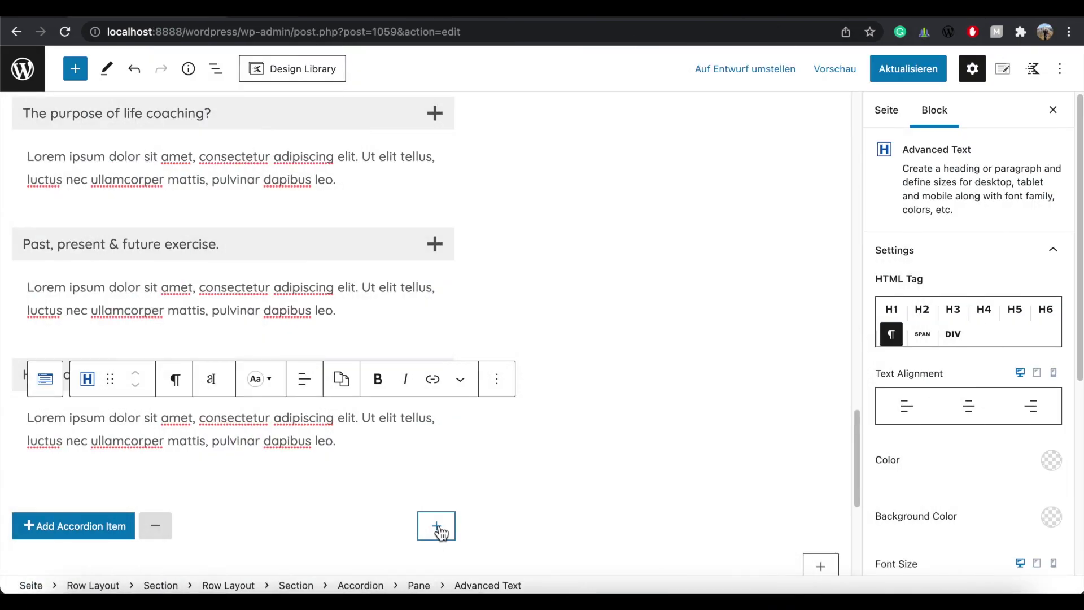
Update the page, view it live and test opening the accordion panes in the Insights section.
left_click(898, 72)
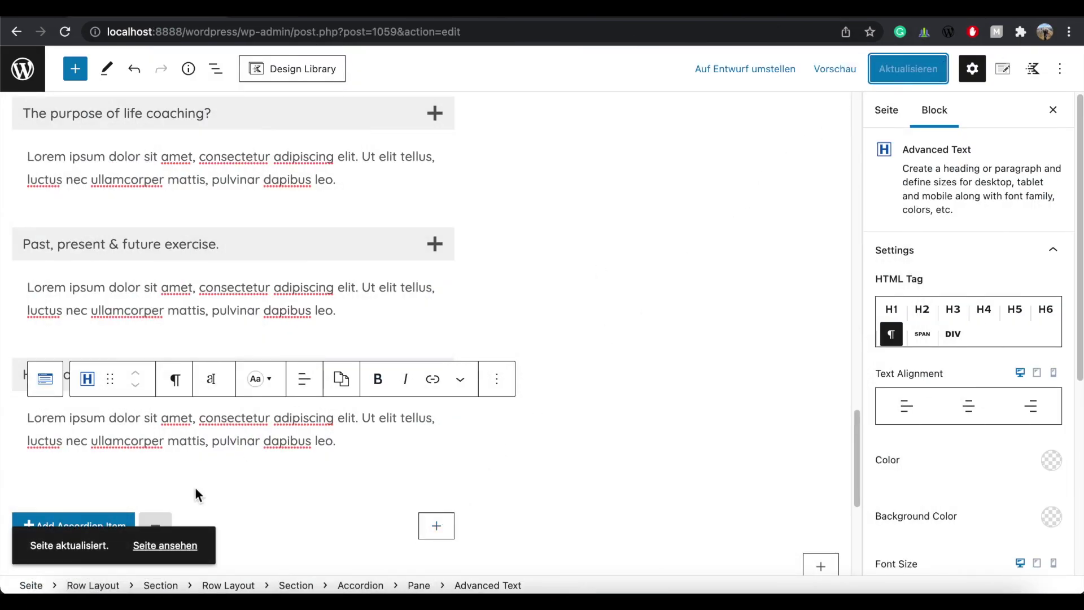
left_click(163, 545)
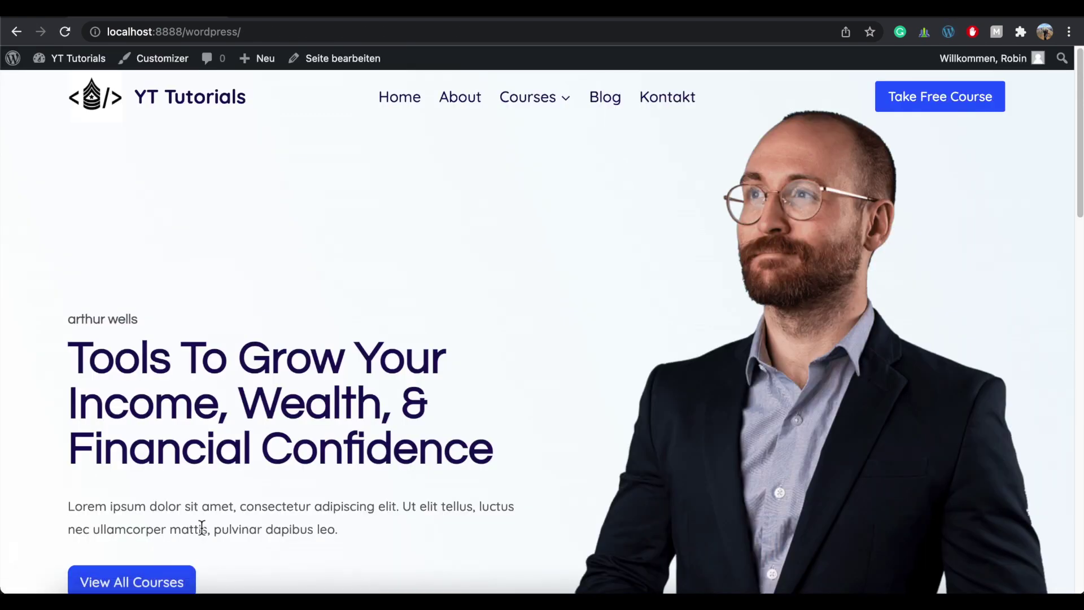
left_click_drag(1079, 97, 1079, 110)
scroll(169, 340, "down", 20)
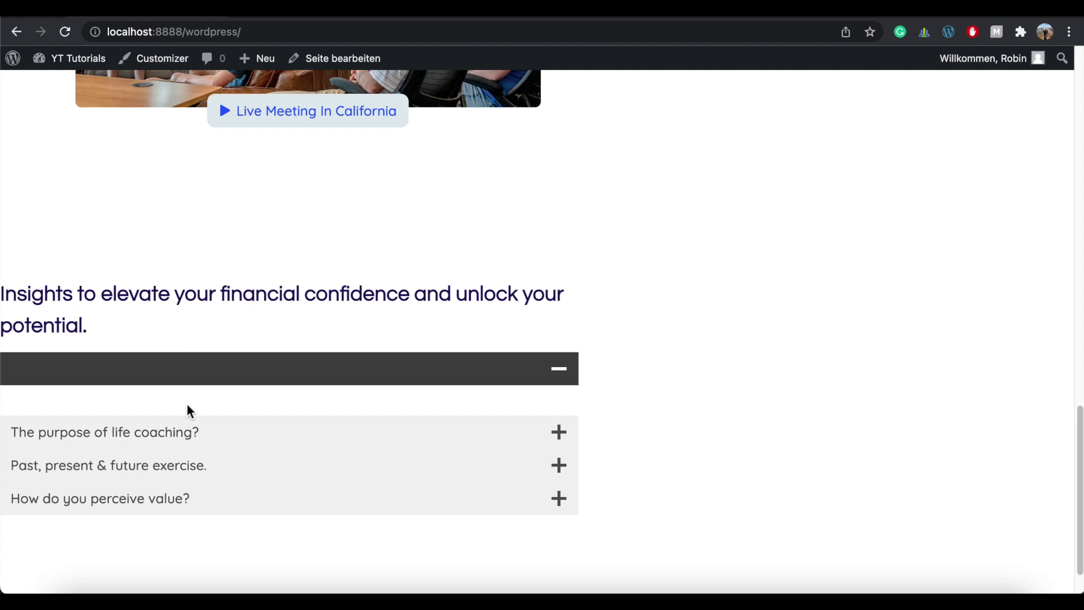
left_click(558, 434)
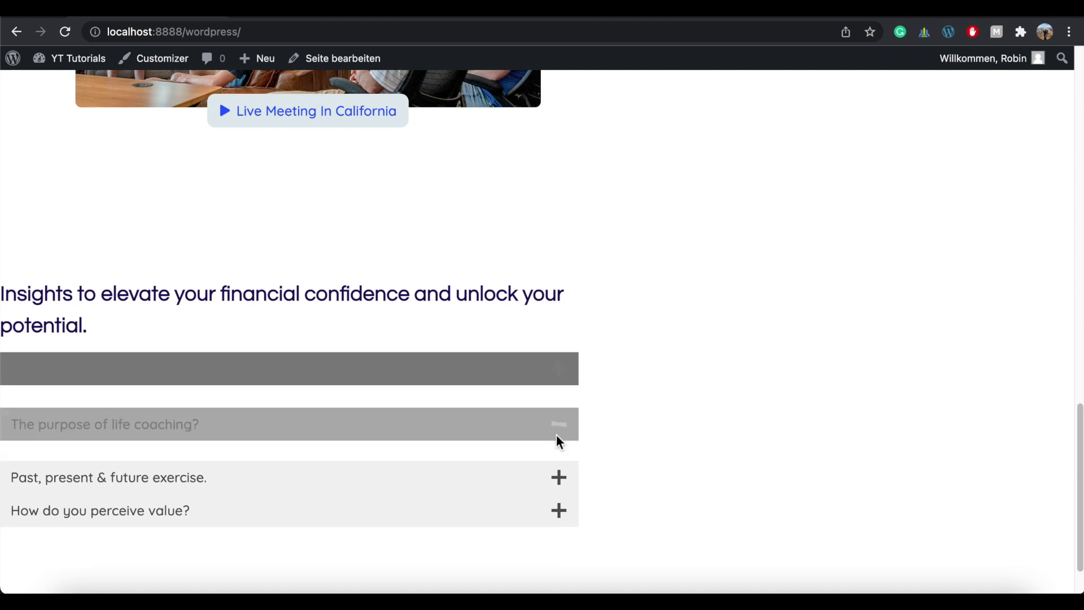
left_click(558, 513)
left_click(558, 546)
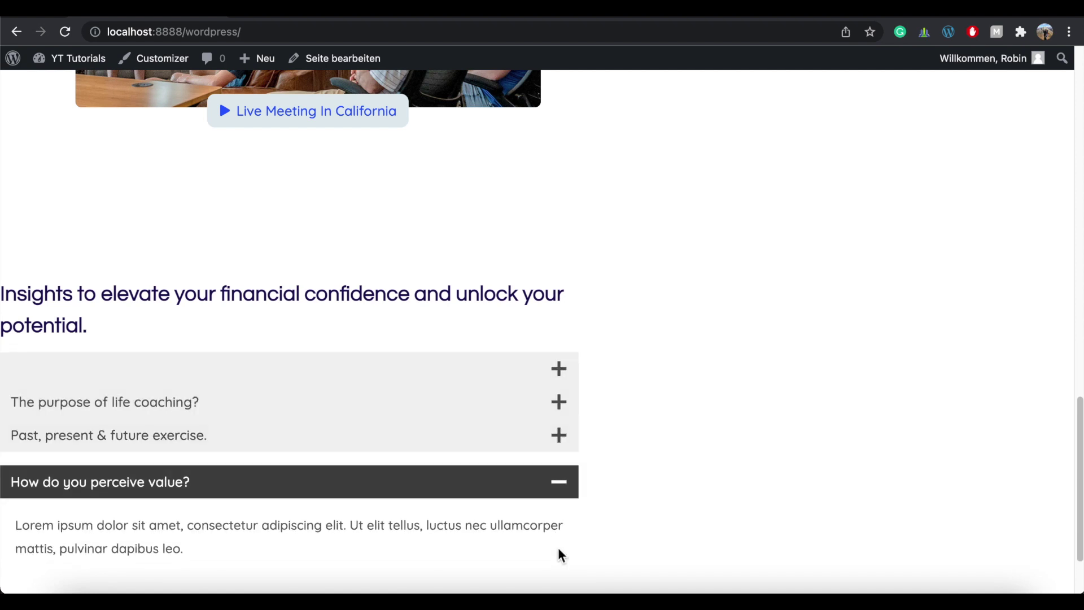
Return to editing the page and remove the accordion's empty first pane.
left_click(333, 59)
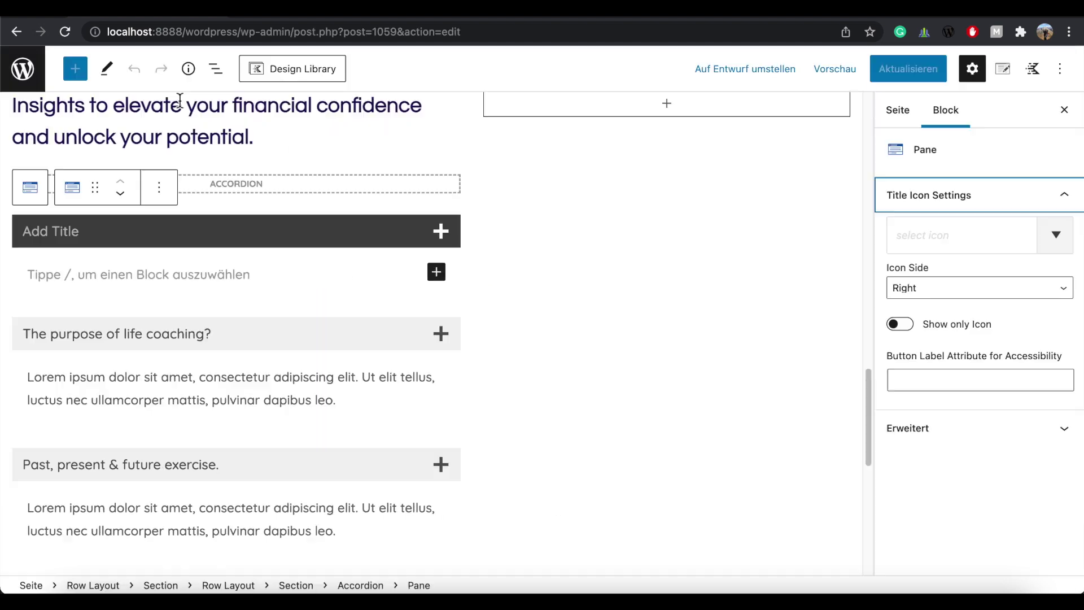
left_click(215, 68)
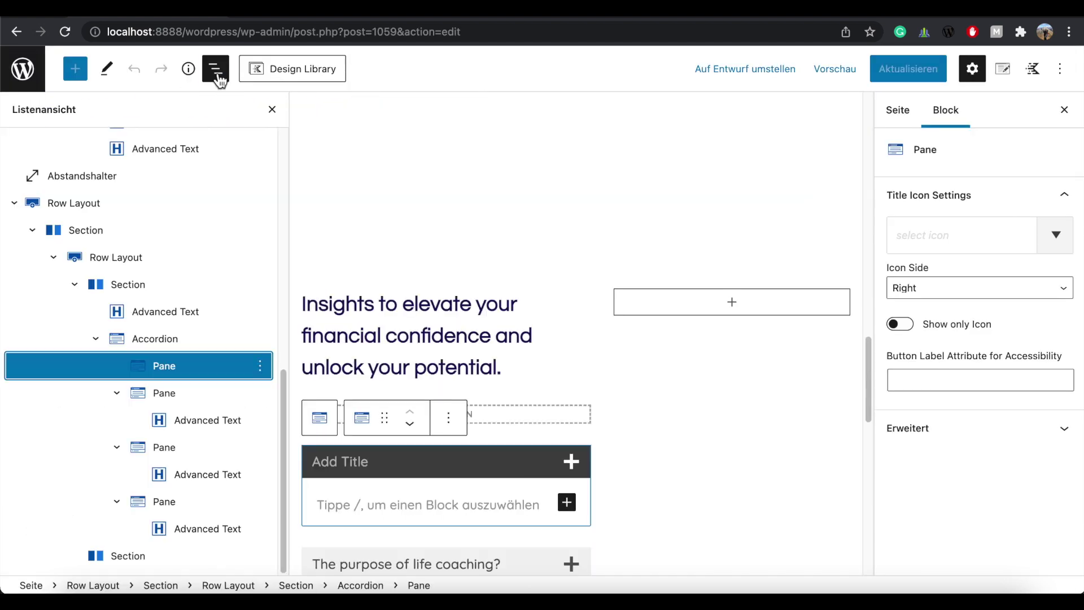
left_click(161, 341)
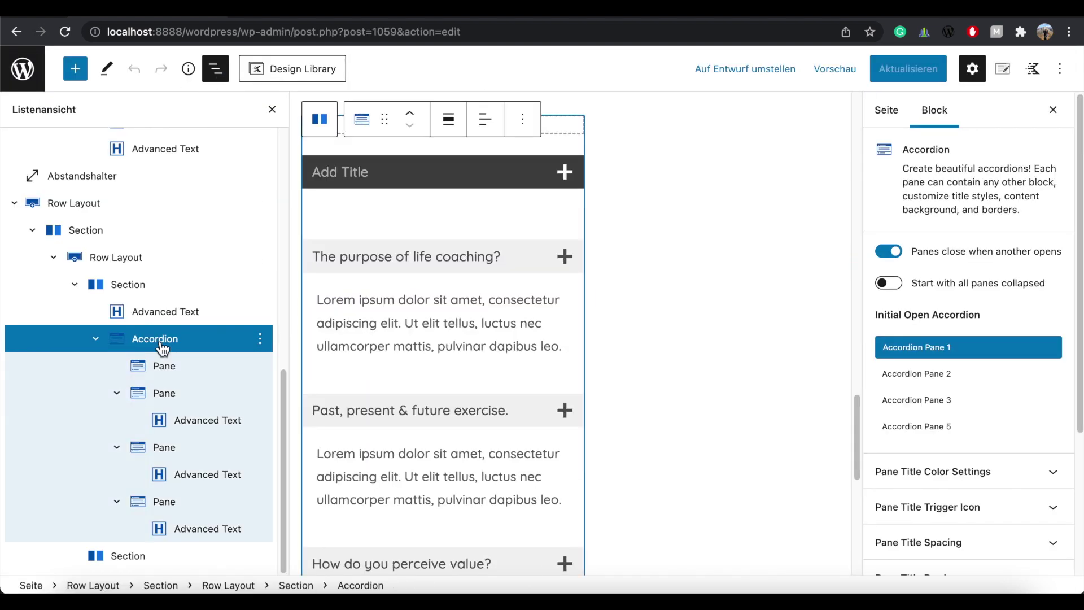
scroll(960, 294, "down", 3)
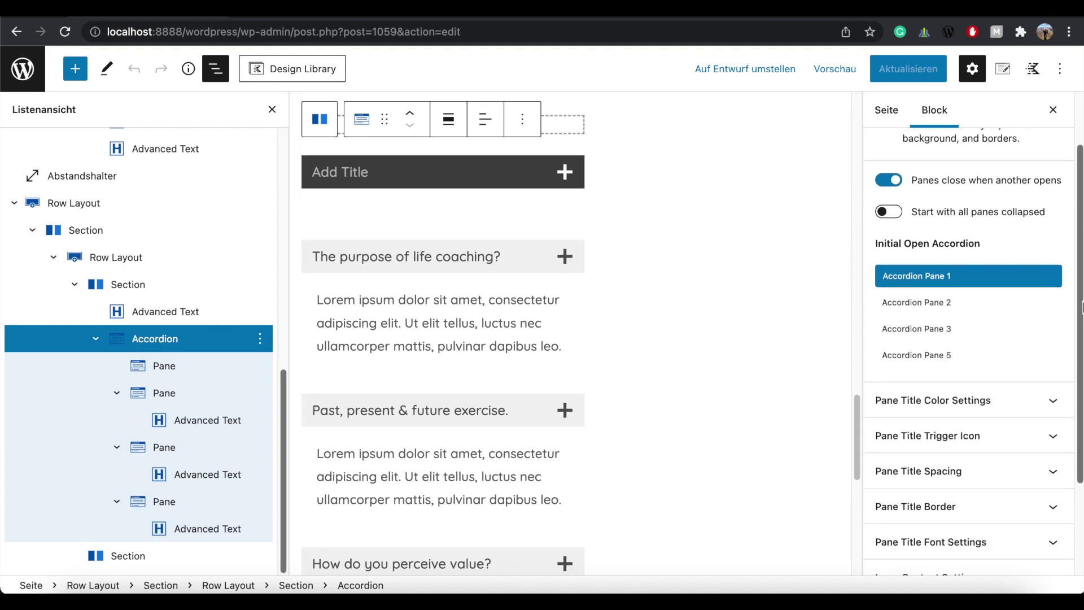
left_click(932, 290)
left_click(890, 264)
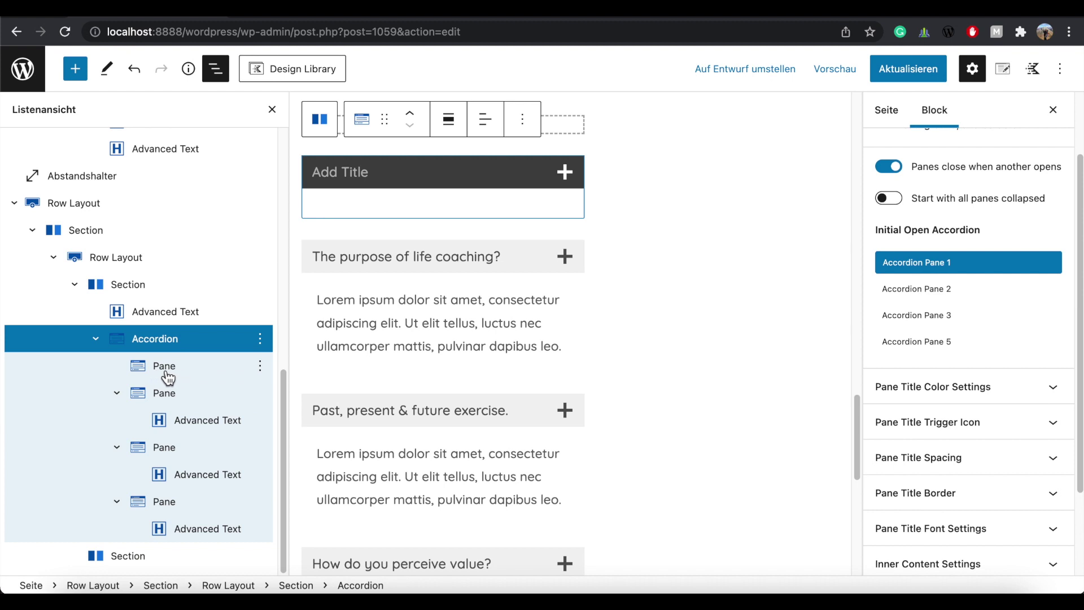
left_click(259, 370)
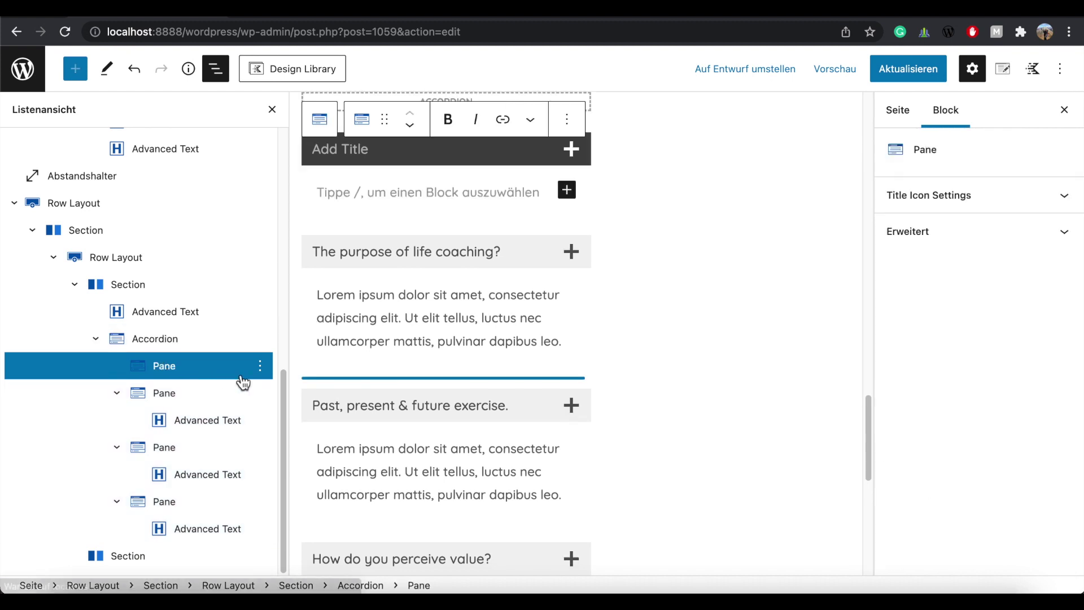
left_click(260, 373)
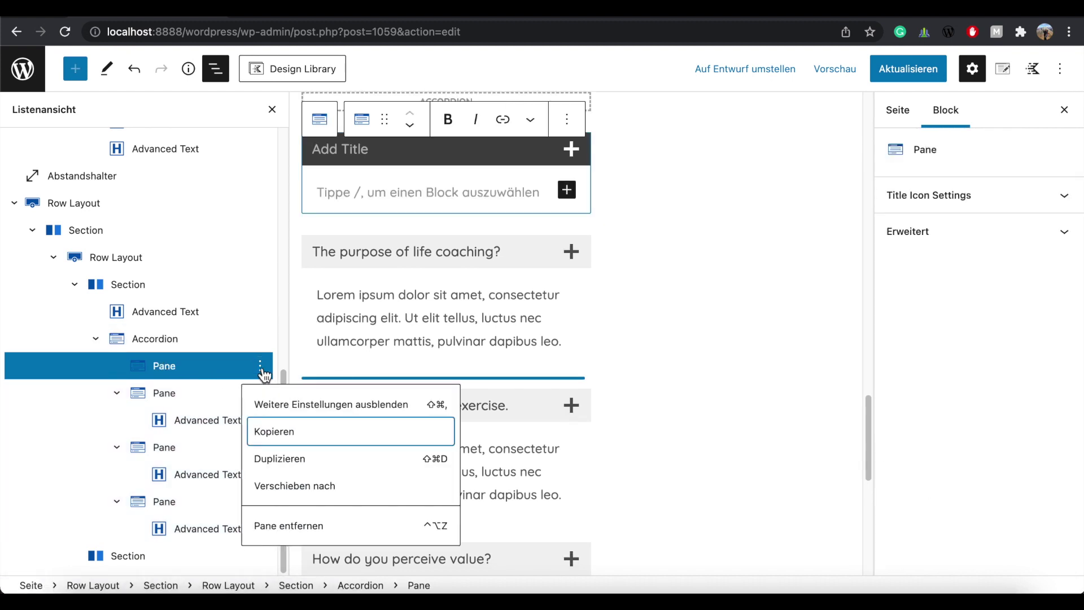
left_click(308, 527)
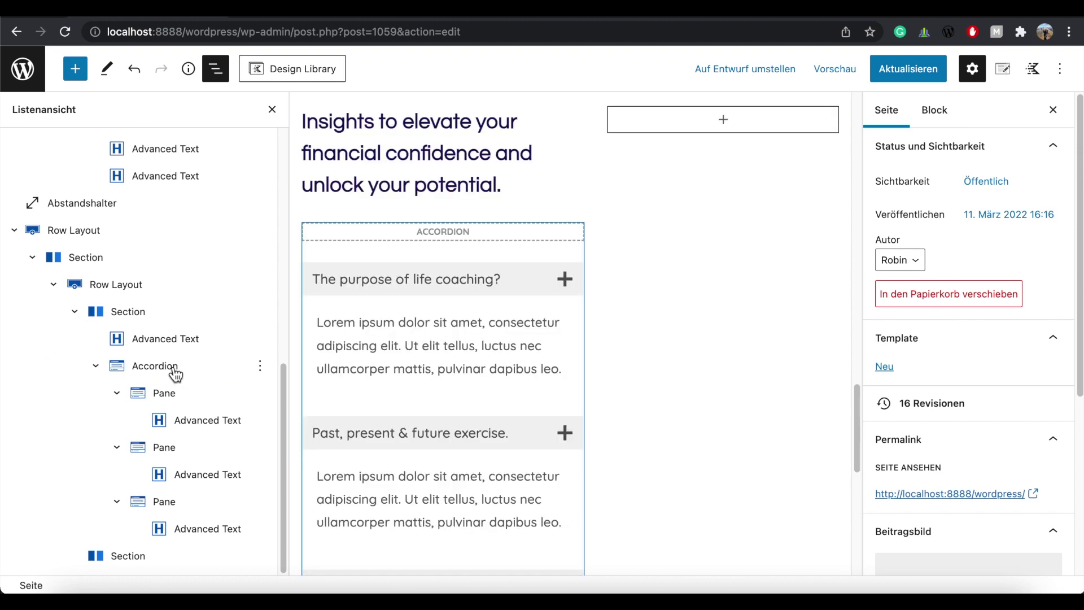
Set the accordion's normal pane title color to the dark blue theme color 1C0D5A.
left_click(175, 374)
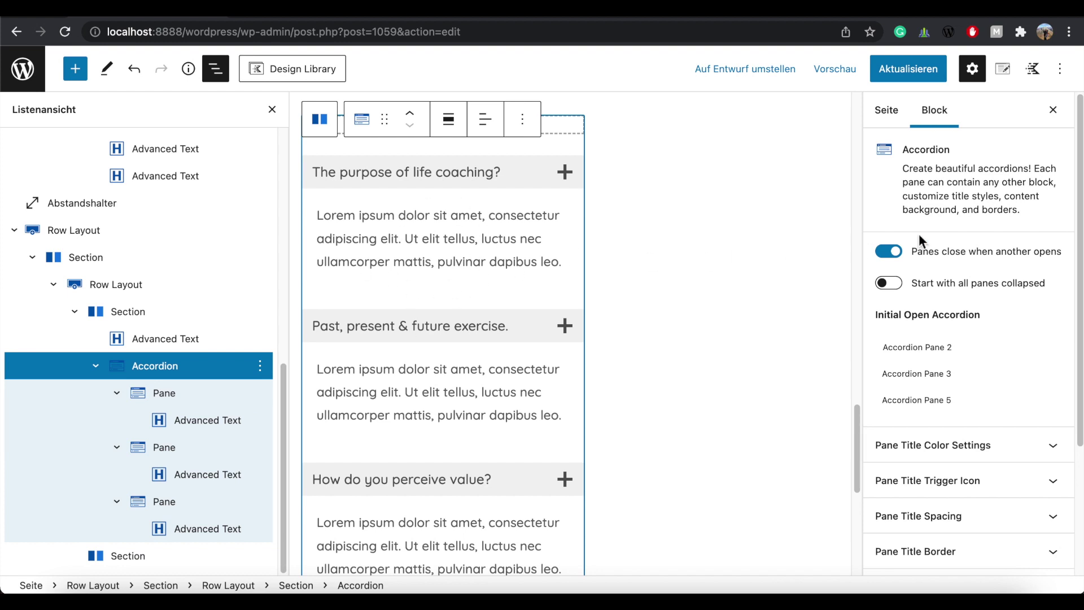
scroll(920, 241, "down", 3)
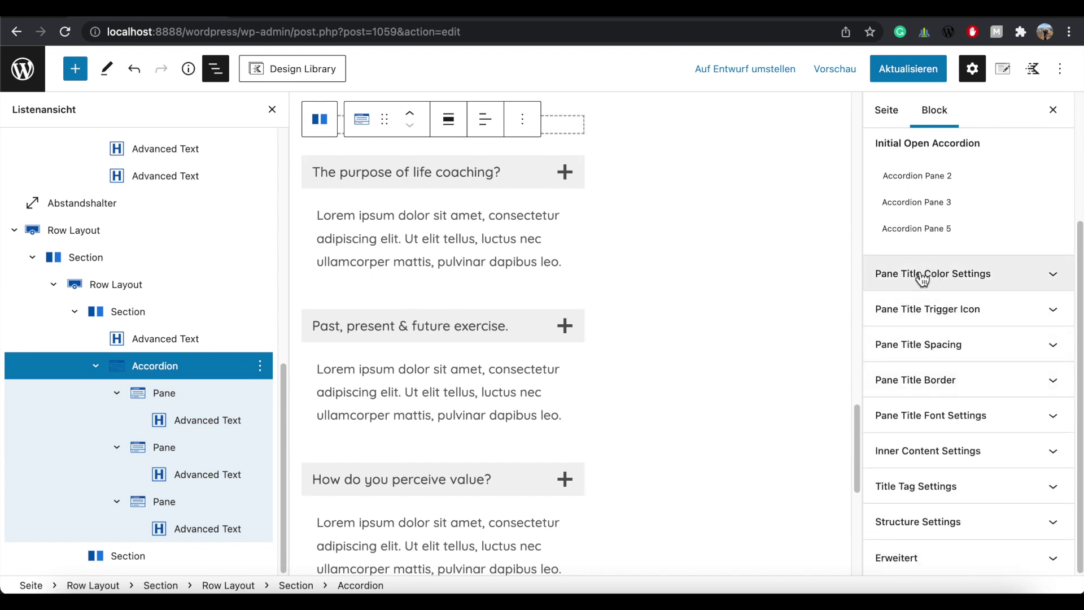
left_click(1054, 274)
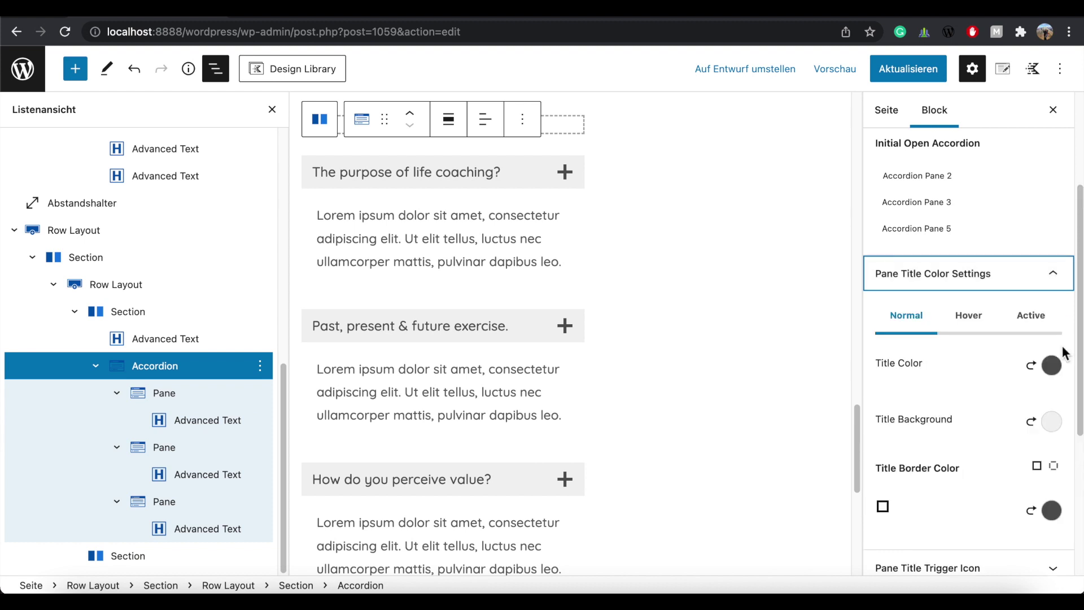
left_click(1052, 365)
left_click(896, 324)
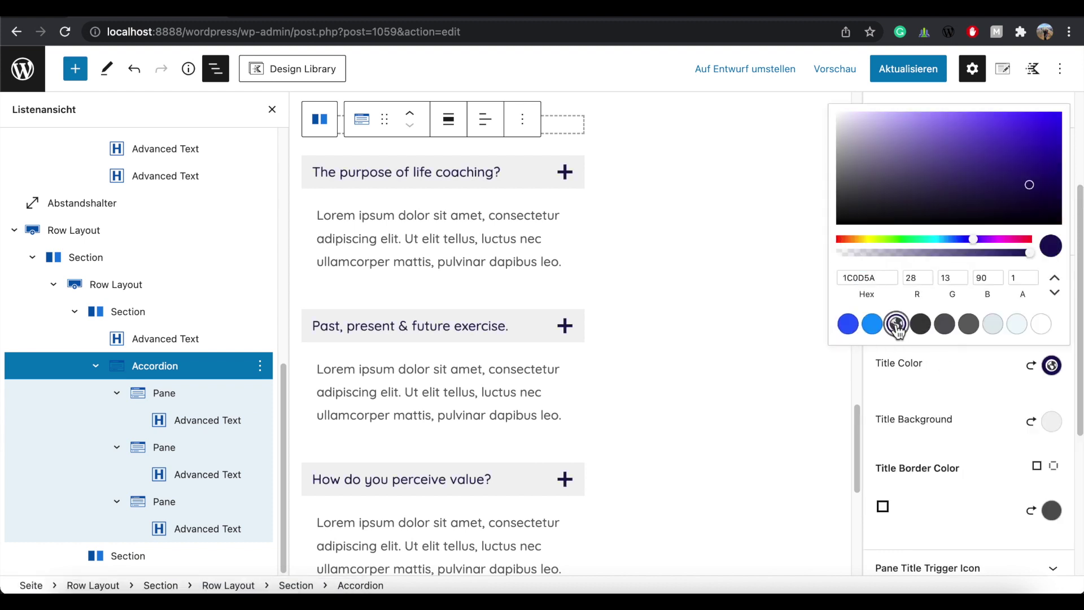
Make the accordion's normal title background fully transparent by setting its alpha to 0.
scroll(903, 330, "down", 3)
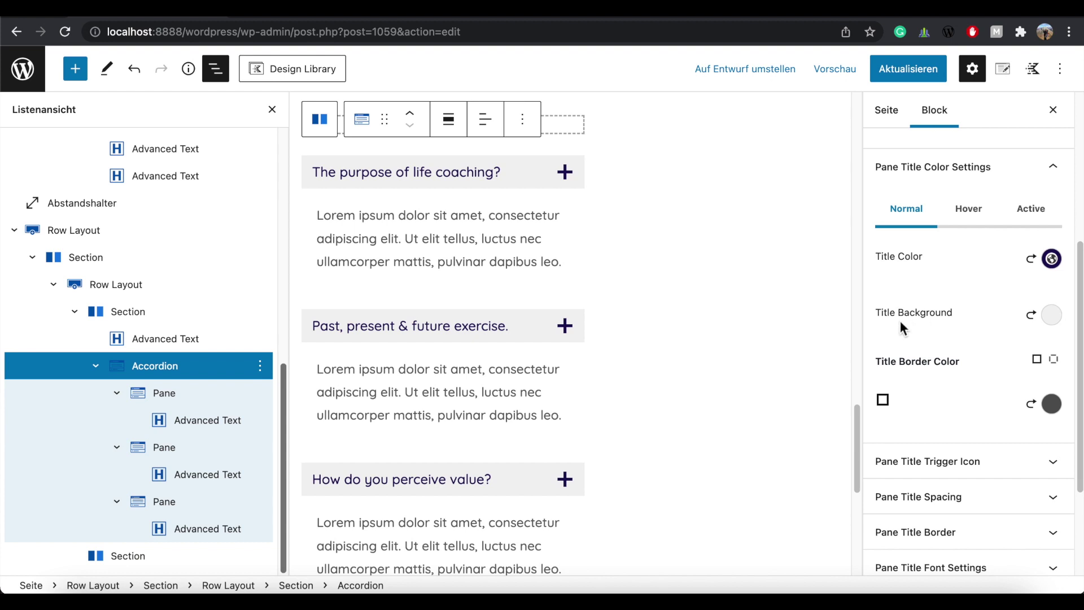
left_click(1050, 315)
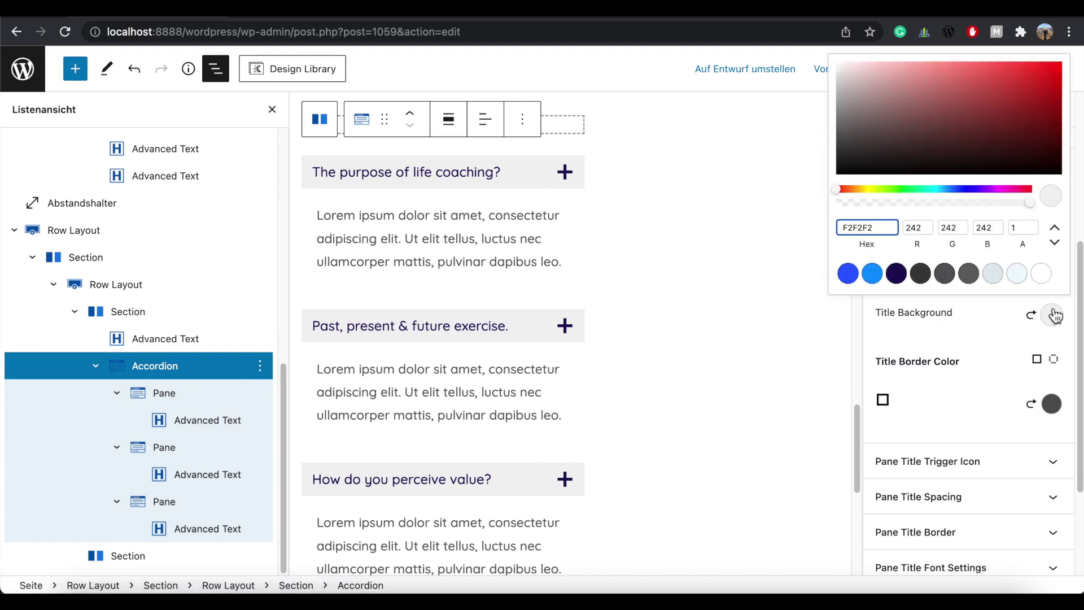
left_click_drag(1031, 199, 849, 204)
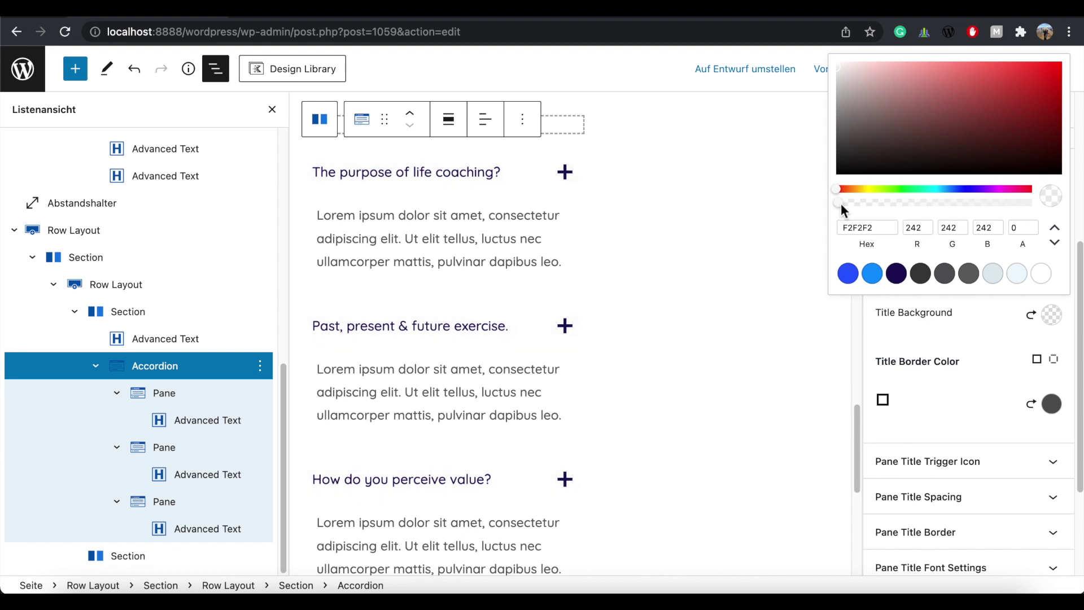
Make the accordion's normal title border fully transparent and set the hover title color to the dark blue theme color.
left_click(1053, 409)
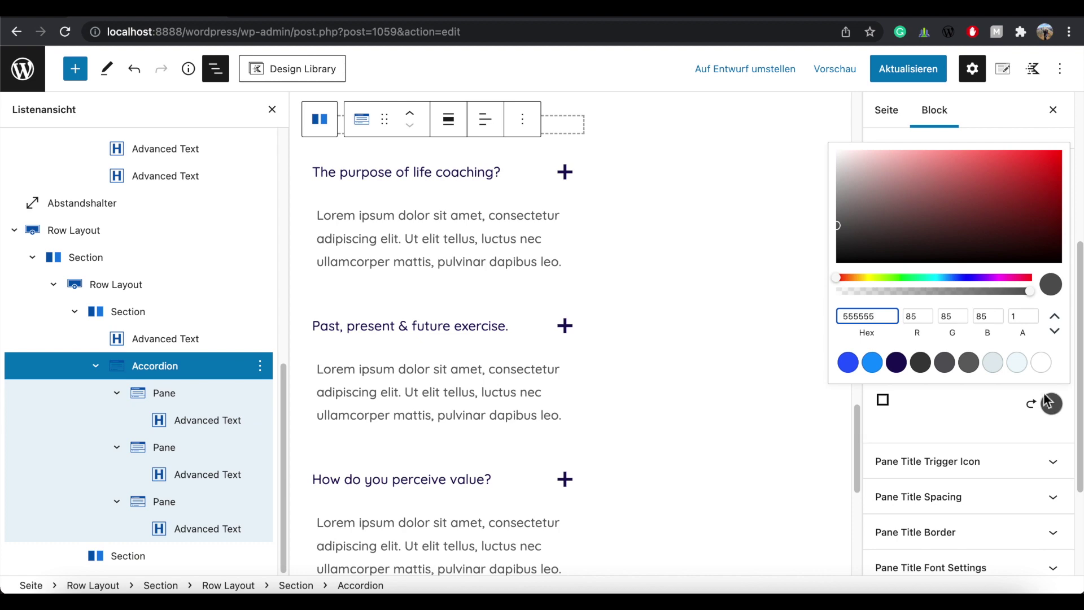
left_click_drag(1027, 292, 823, 286)
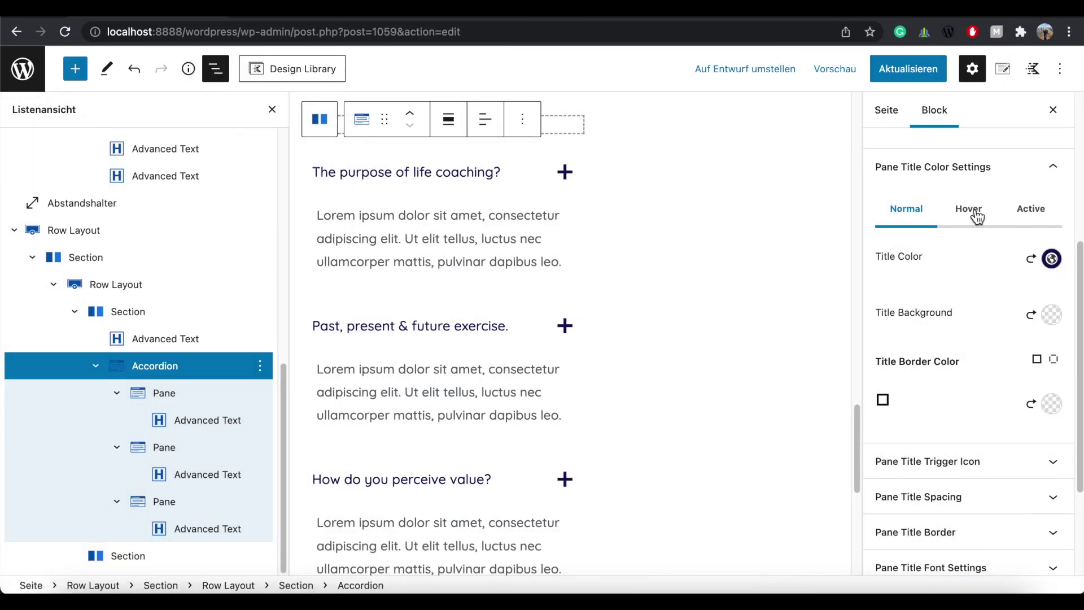
left_click(975, 214)
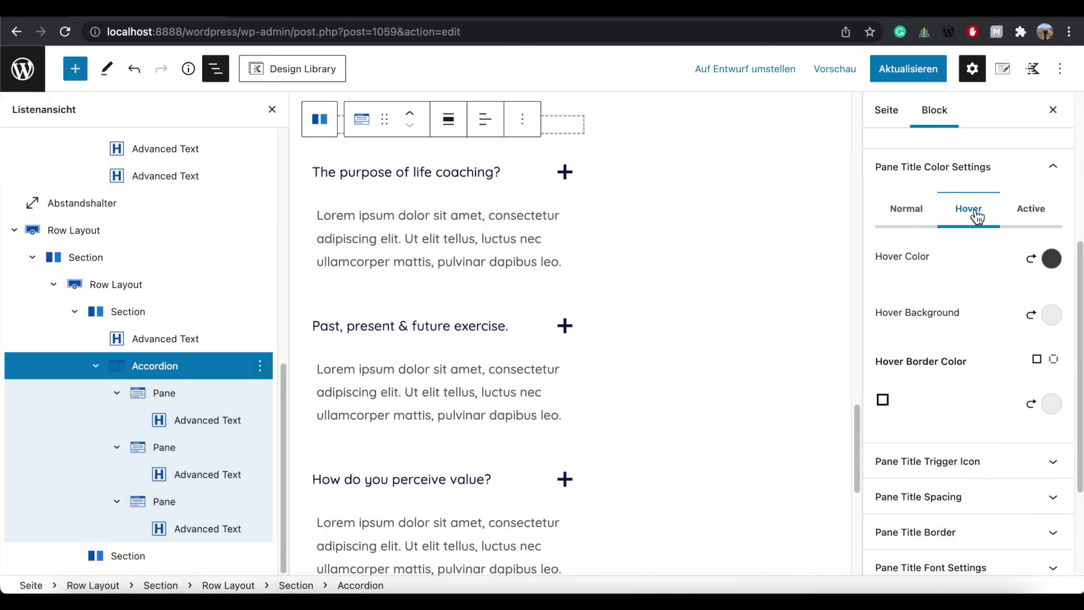
left_click(1052, 259)
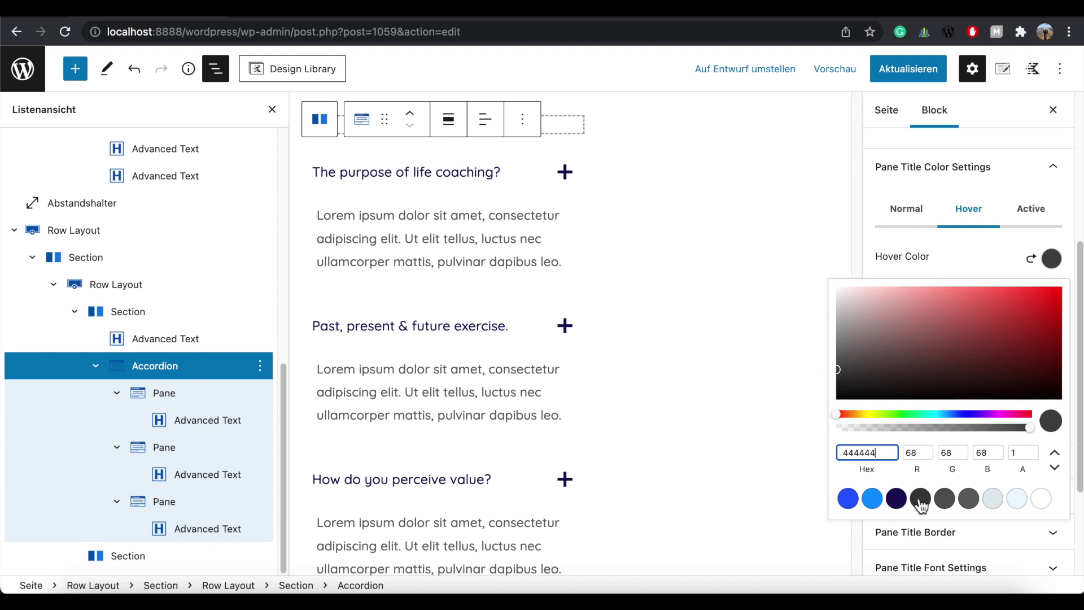
left_click(897, 498)
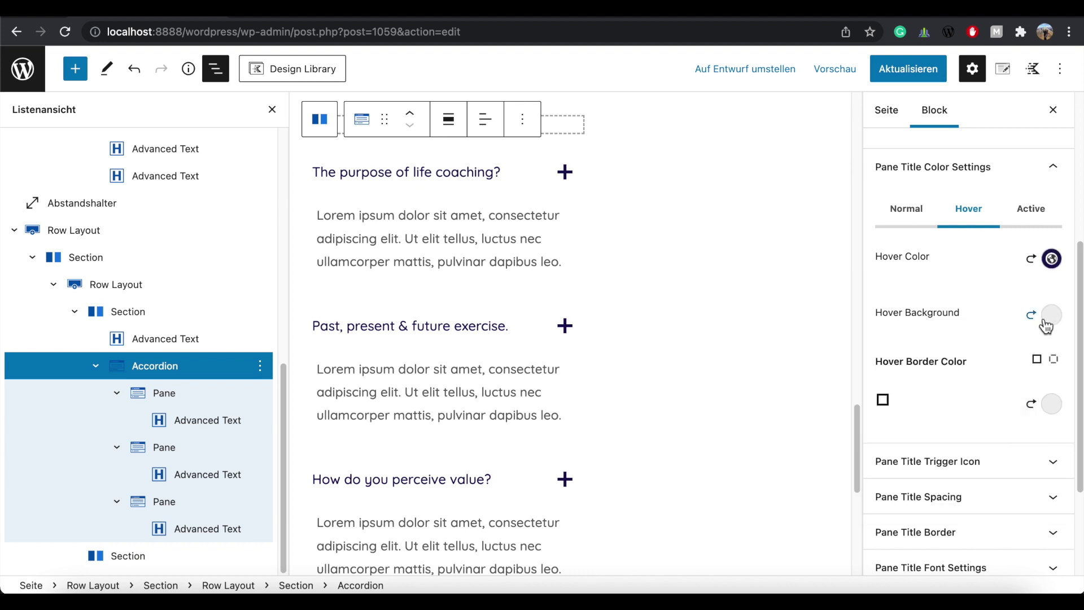
Make the accordion's hover title background and hover border fully transparent by setting their alpha to 0.
left_click(1052, 314)
left_click_drag(1028, 204, 816, 217)
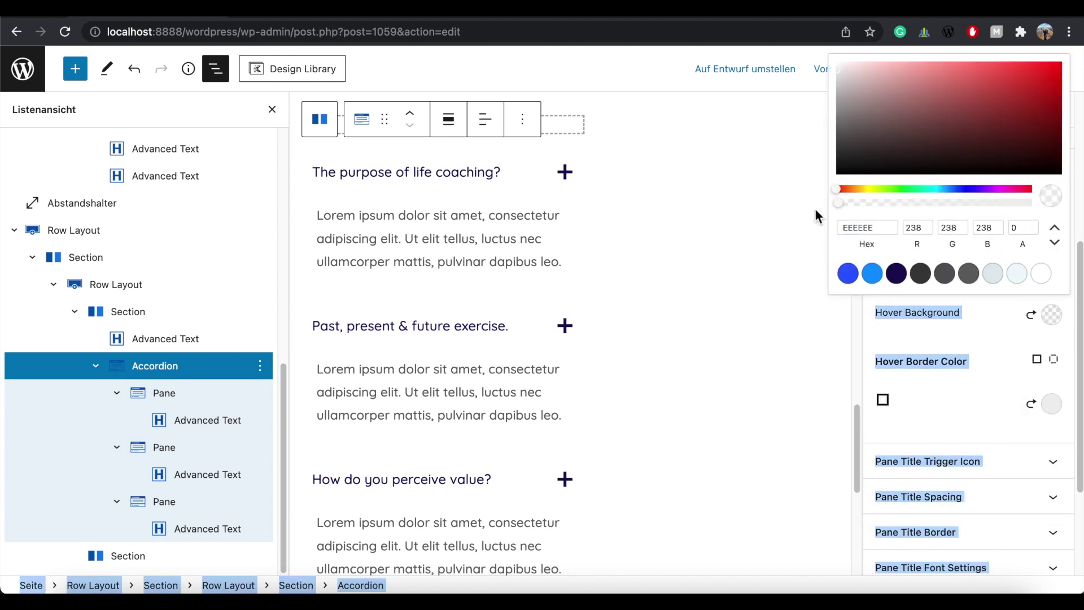
left_click(1008, 339)
left_click(1052, 403)
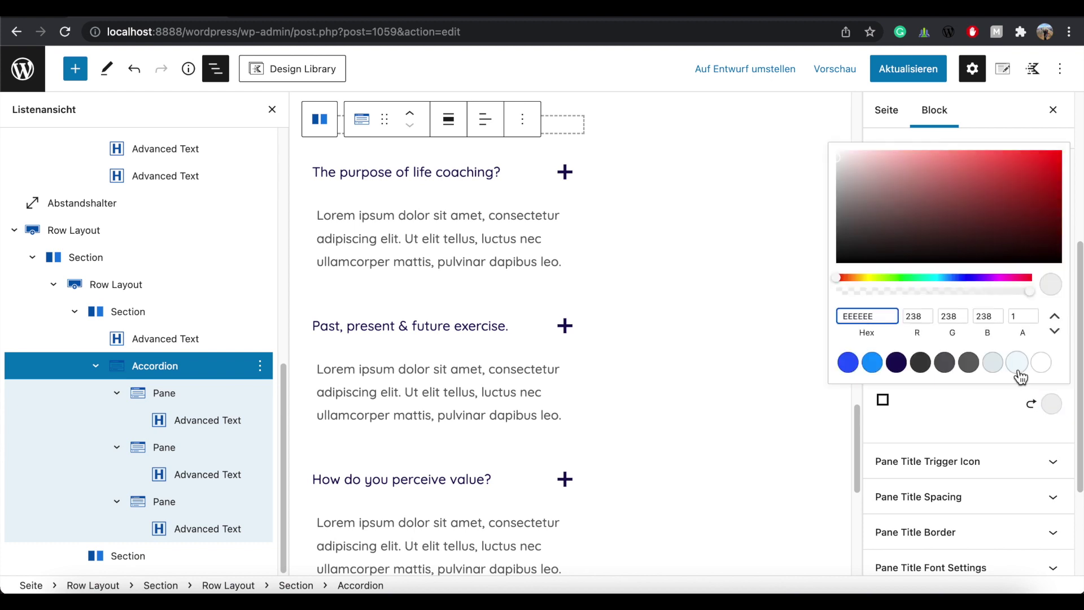
left_click_drag(1029, 291, 839, 292)
left_click(950, 410)
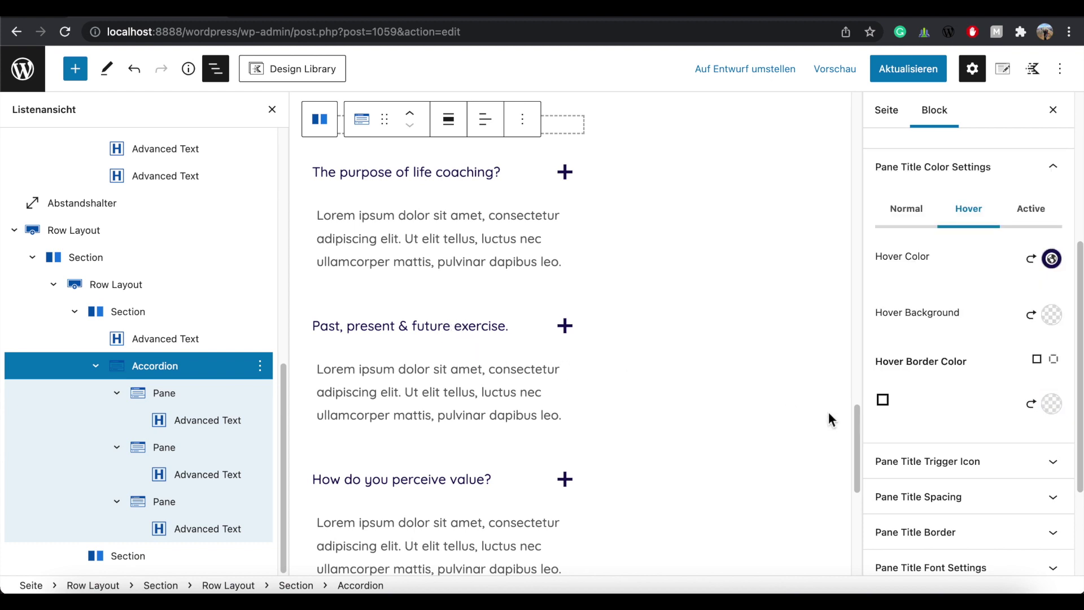
Set the accordion's pane title font size to 20 px and its line height to 20 px.
scroll(1062, 485, "down", 5)
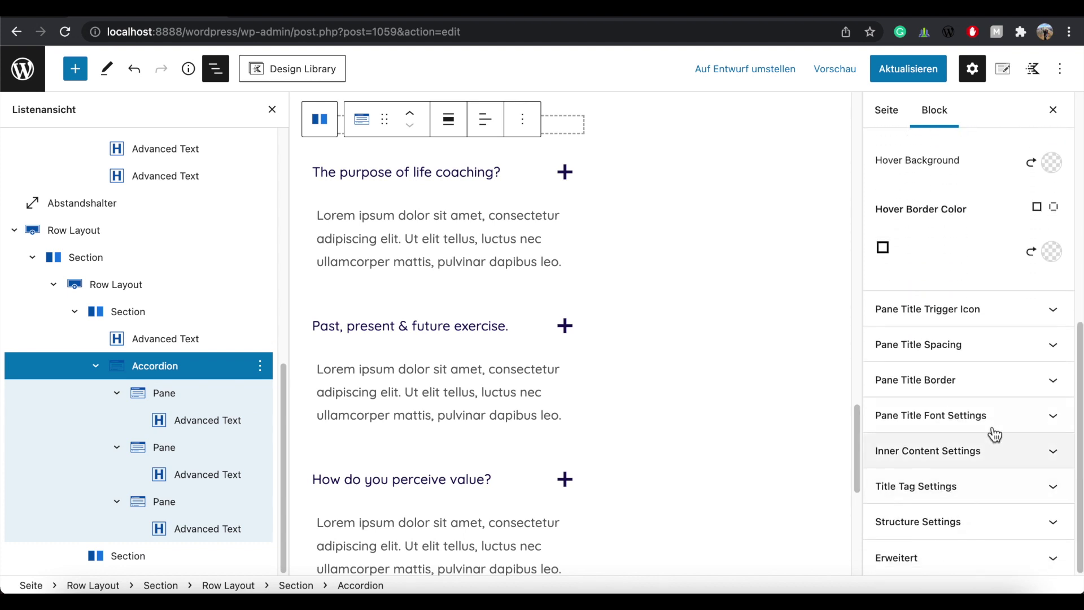
left_click(1059, 421)
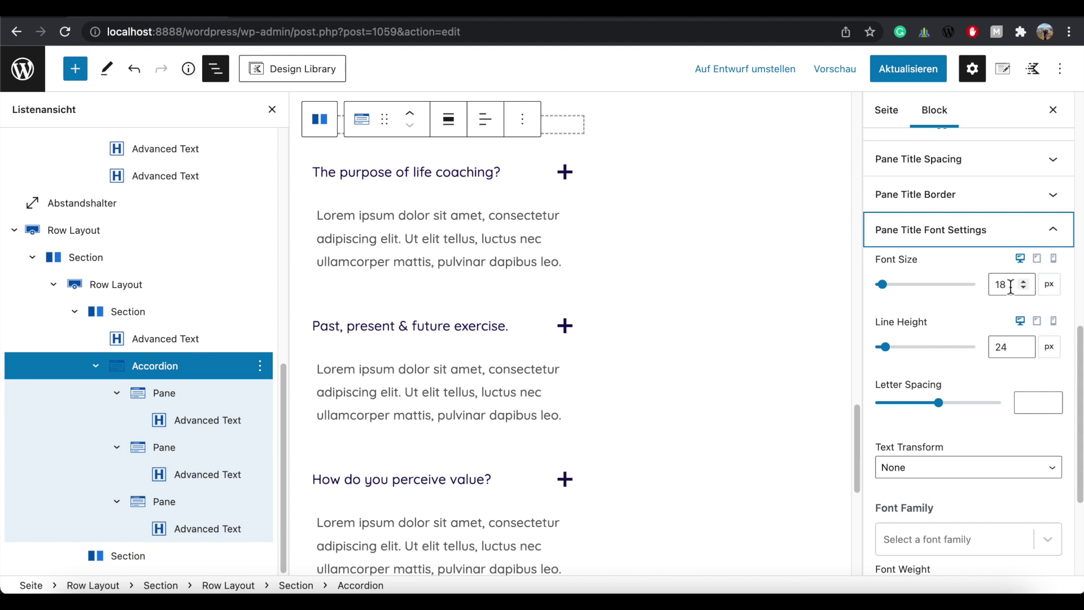
double_click(1010, 286)
type("20")
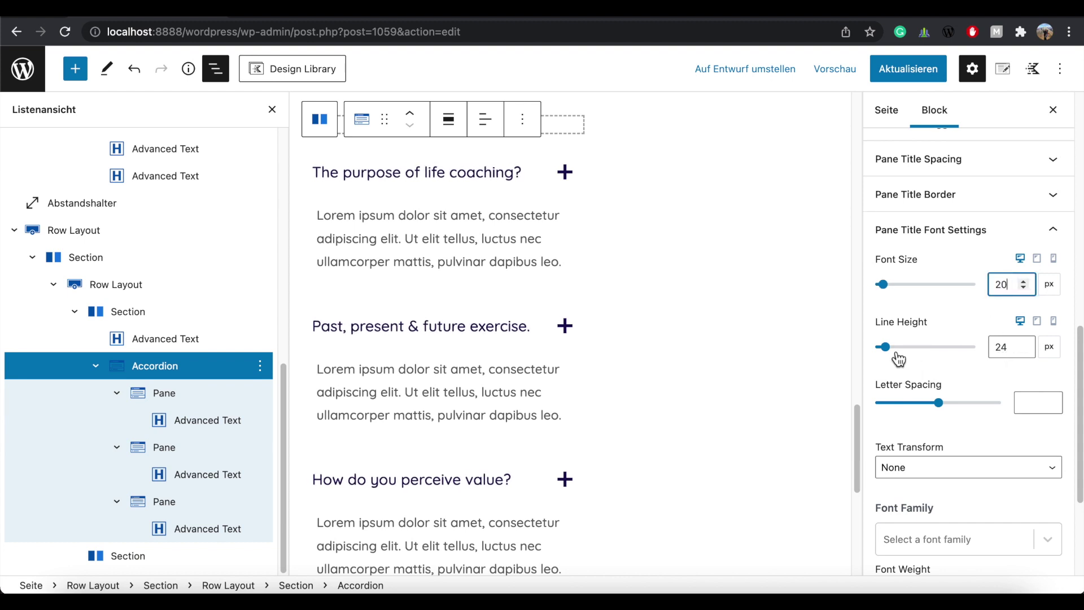
left_click_drag(891, 351, 884, 348)
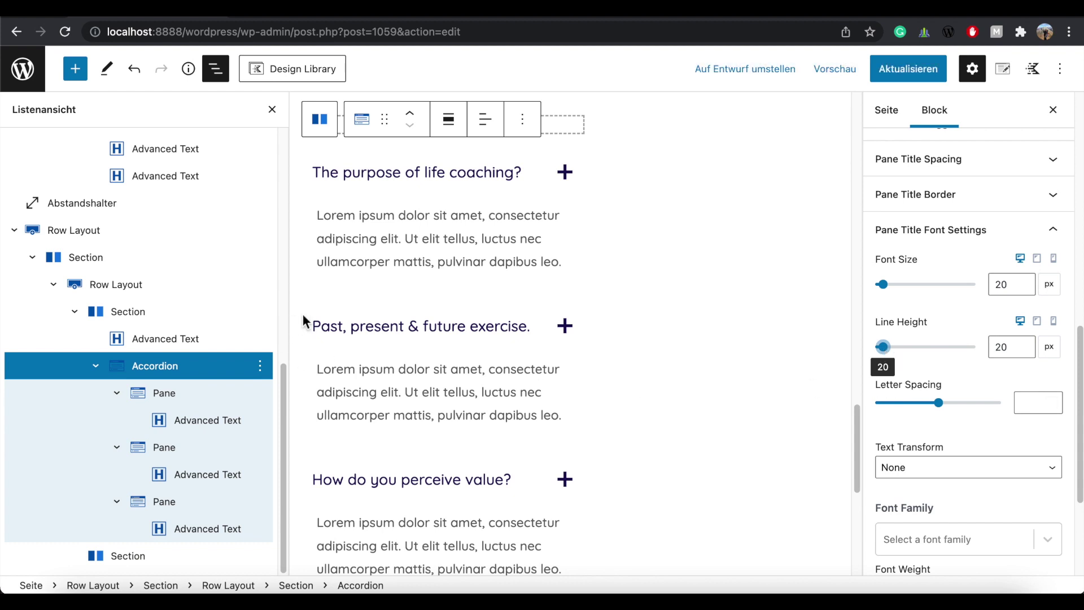
Give the inner section holding the heading and accordion a left margin of 100 px and a right margin of 50 px.
mouse_move(297, 309)
left_click(85, 258)
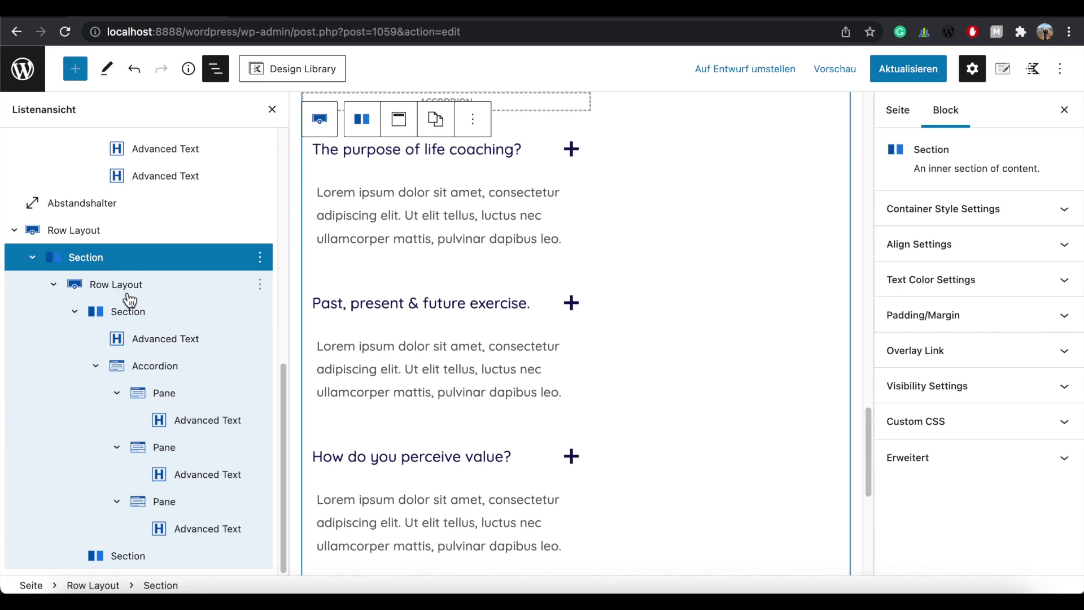
left_click(127, 314)
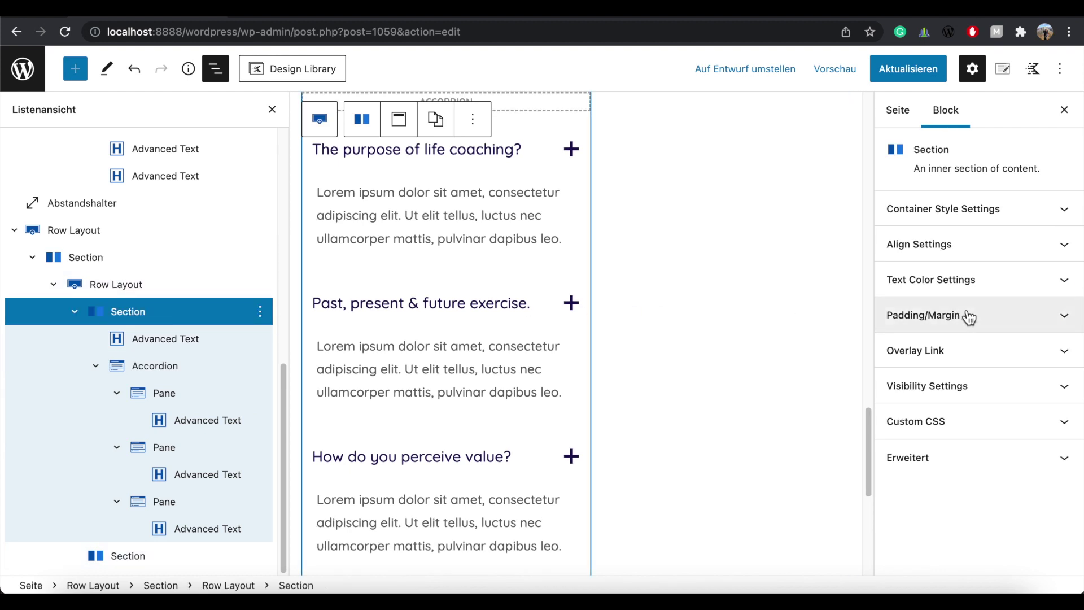
left_click(1058, 320)
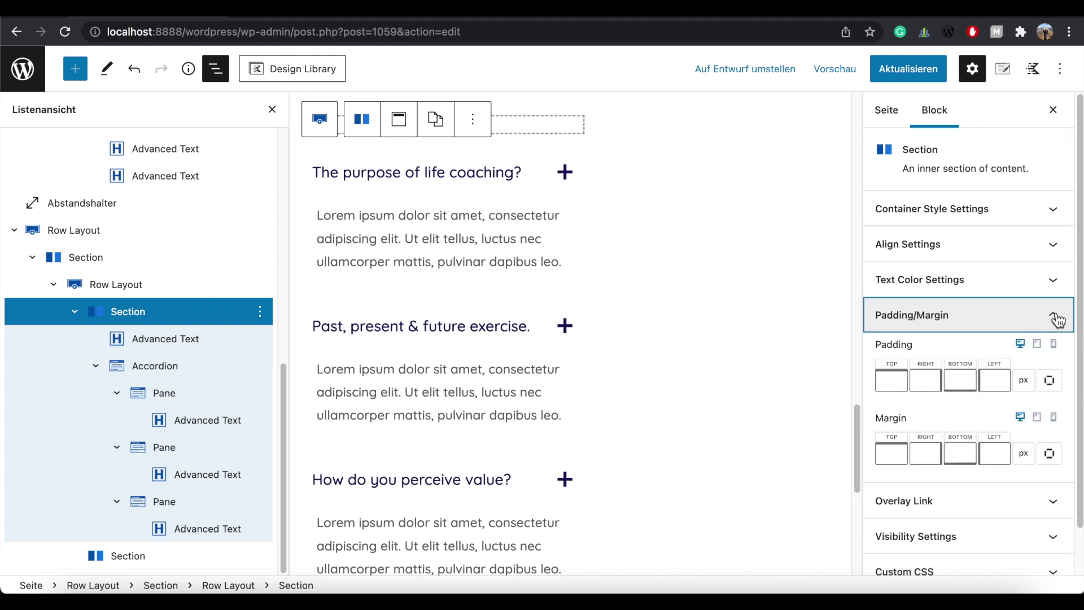
left_click(995, 453)
type("100")
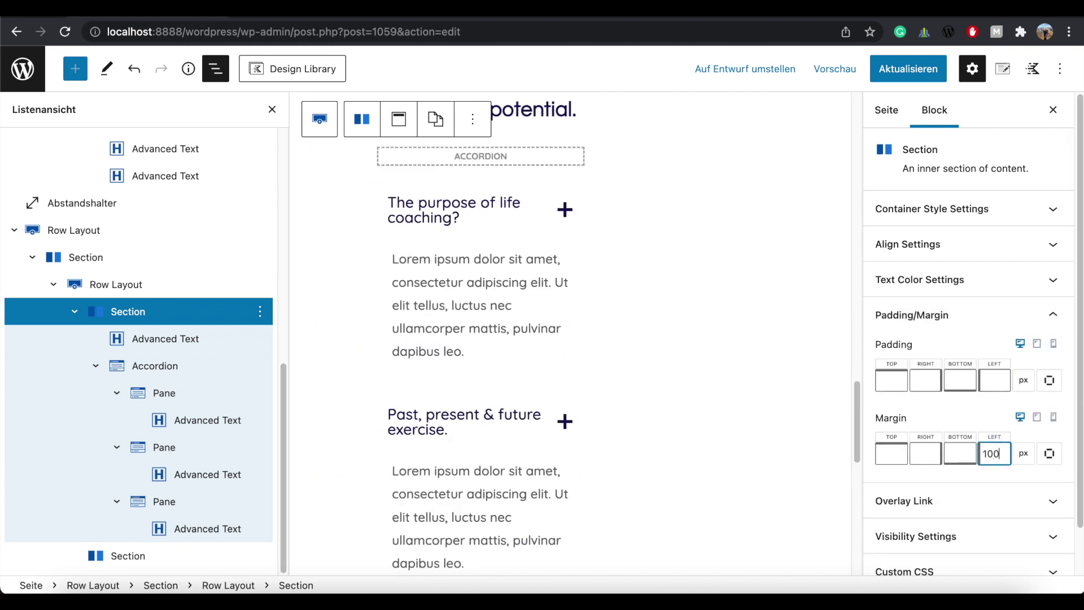
left_click(938, 448)
type("50")
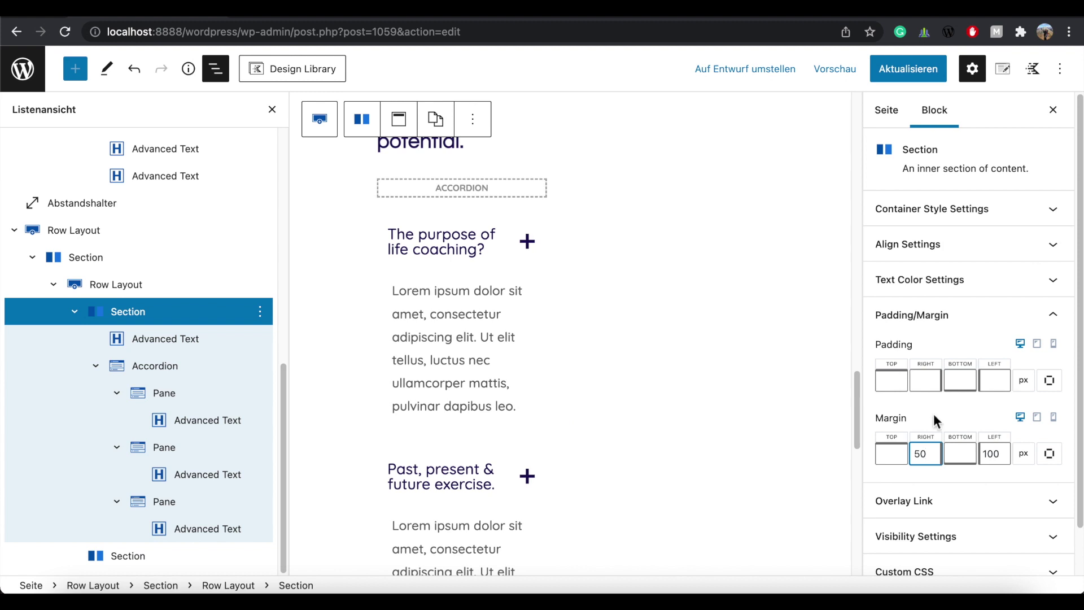
Update the page, view it live and test opening each of the three accordion panes in the Insights section.
left_click(923, 73)
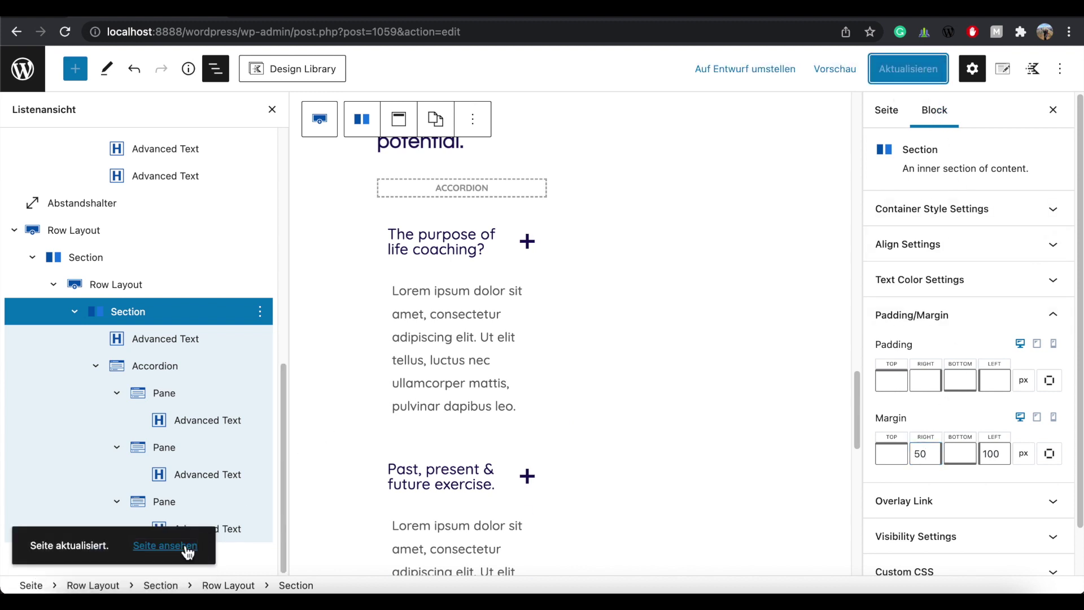
left_click(186, 549)
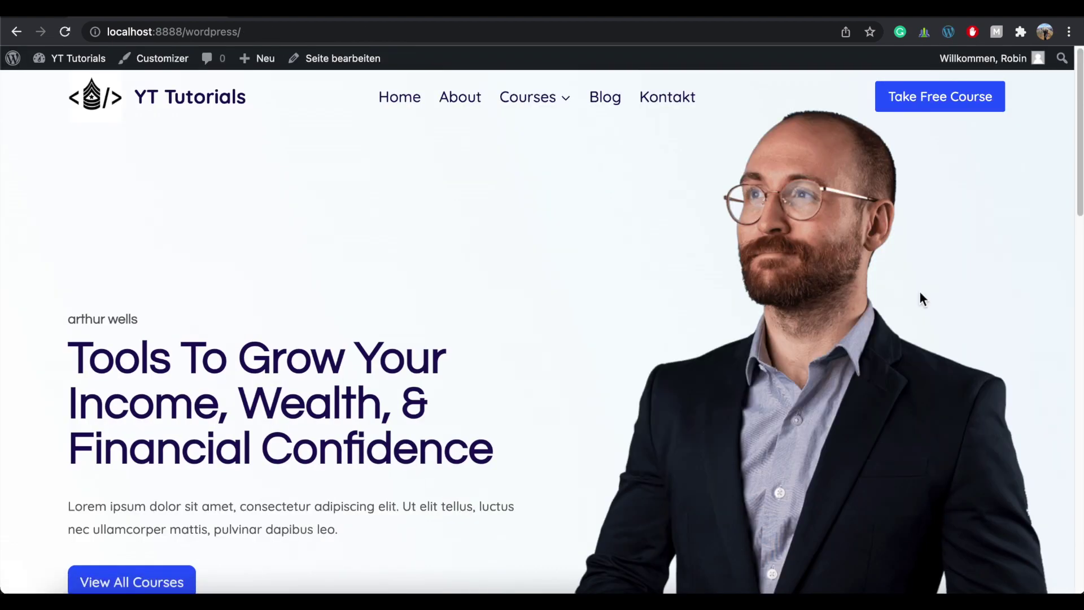
left_click_drag(1080, 201, 1080, 576)
left_click(520, 303)
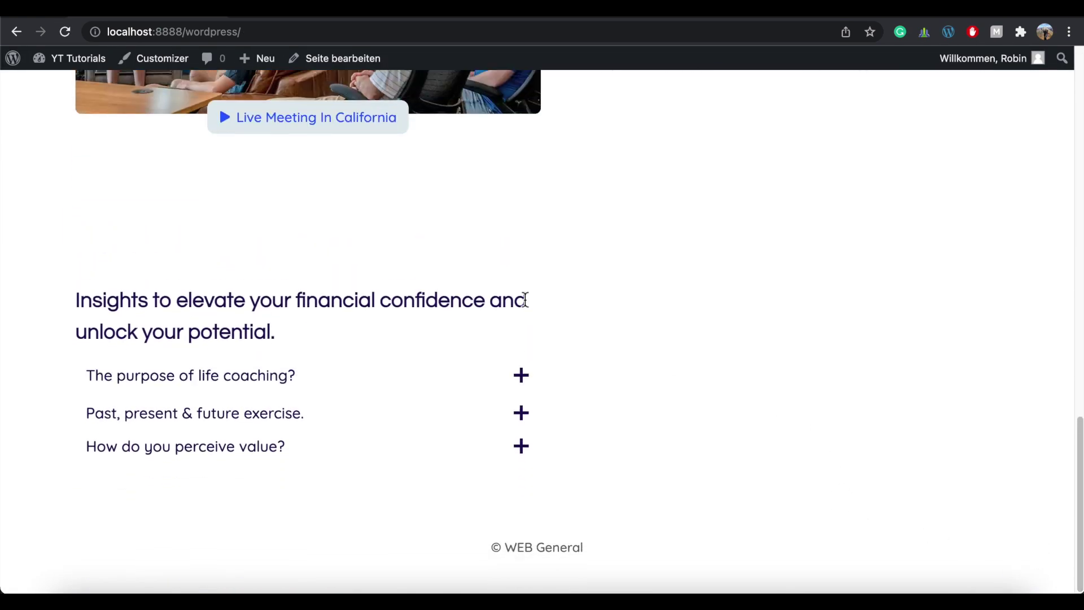
left_click(523, 385)
left_click(526, 414)
left_click(525, 446)
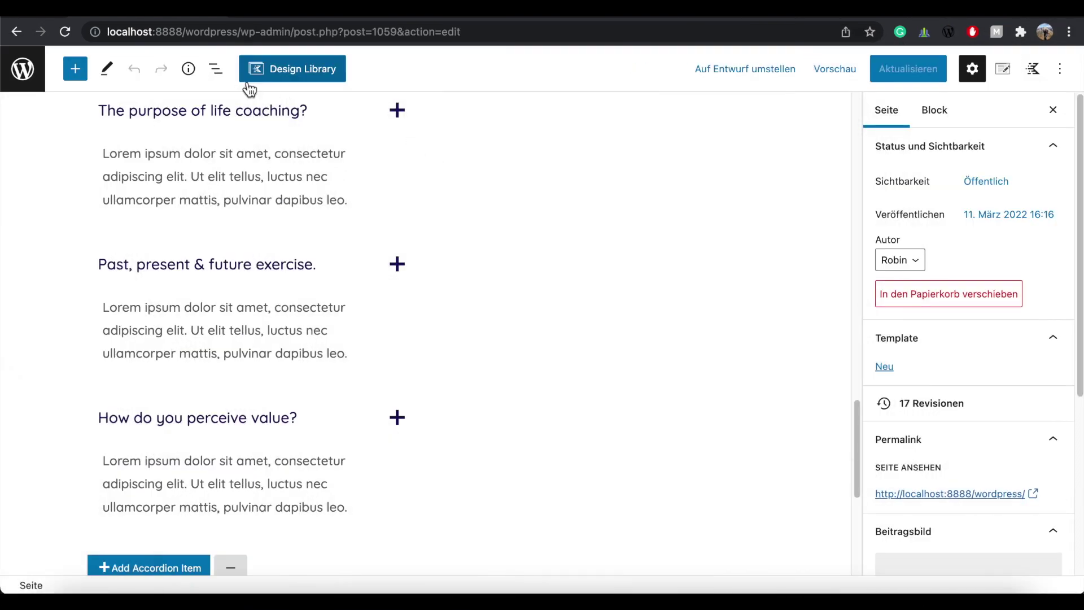
Return to editing the page and set the accordion's active pane title color to the dark blue theme color.
left_click(216, 70)
left_click_drag(279, 170, 313, 378)
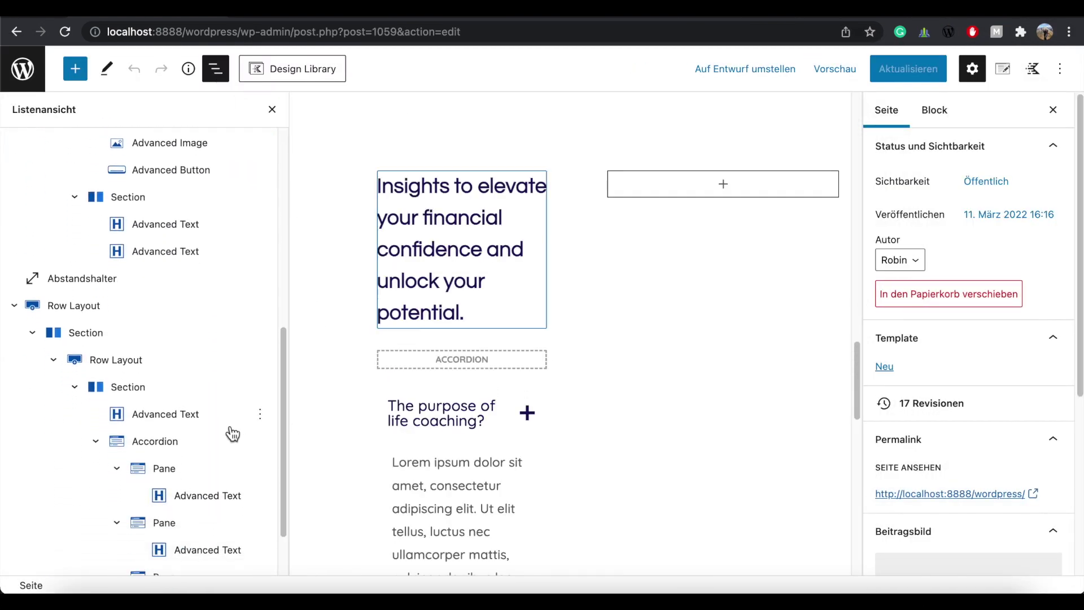
left_click(171, 445)
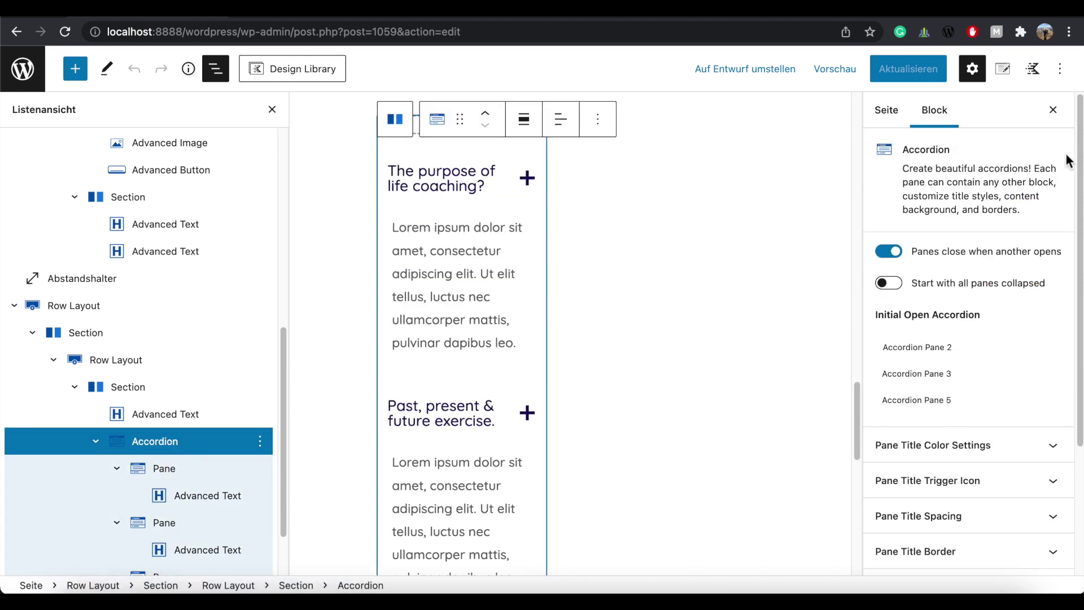
scroll(969, 339, "down", 3)
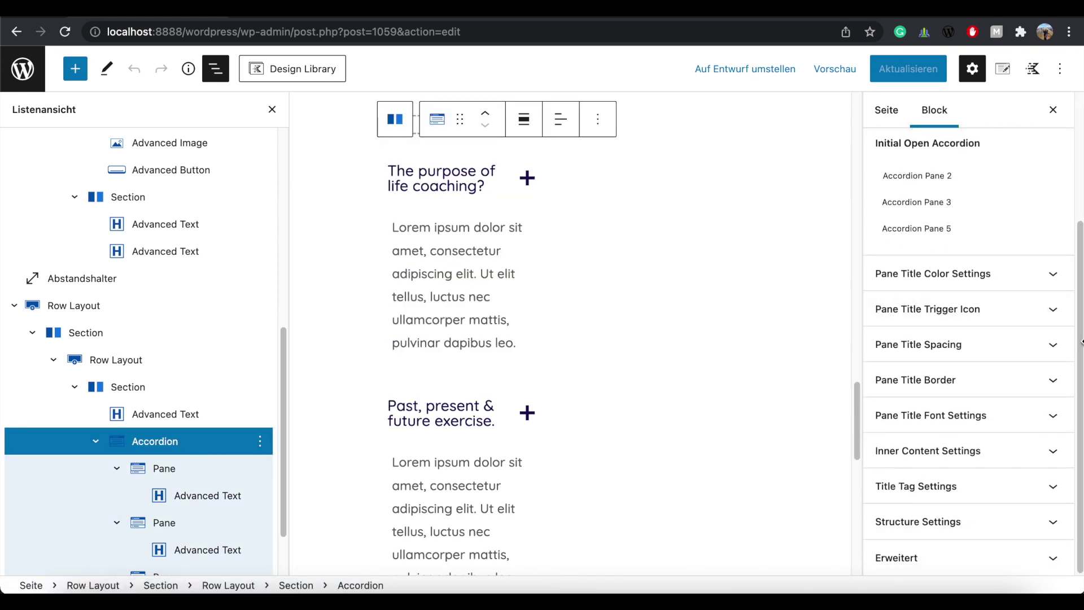
left_click(1057, 276)
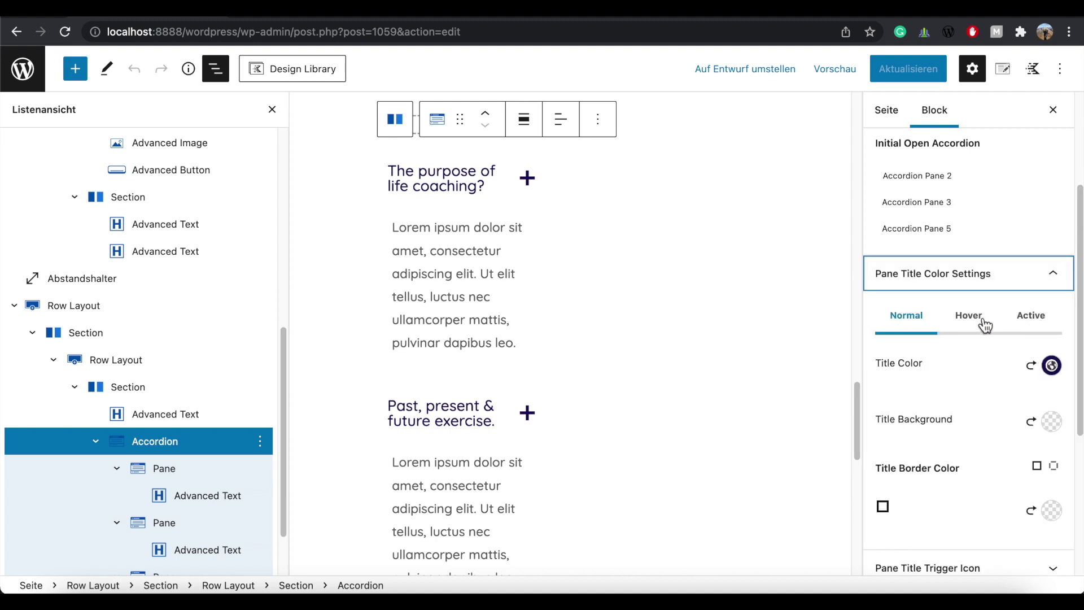
left_click(1034, 317)
left_click(1052, 366)
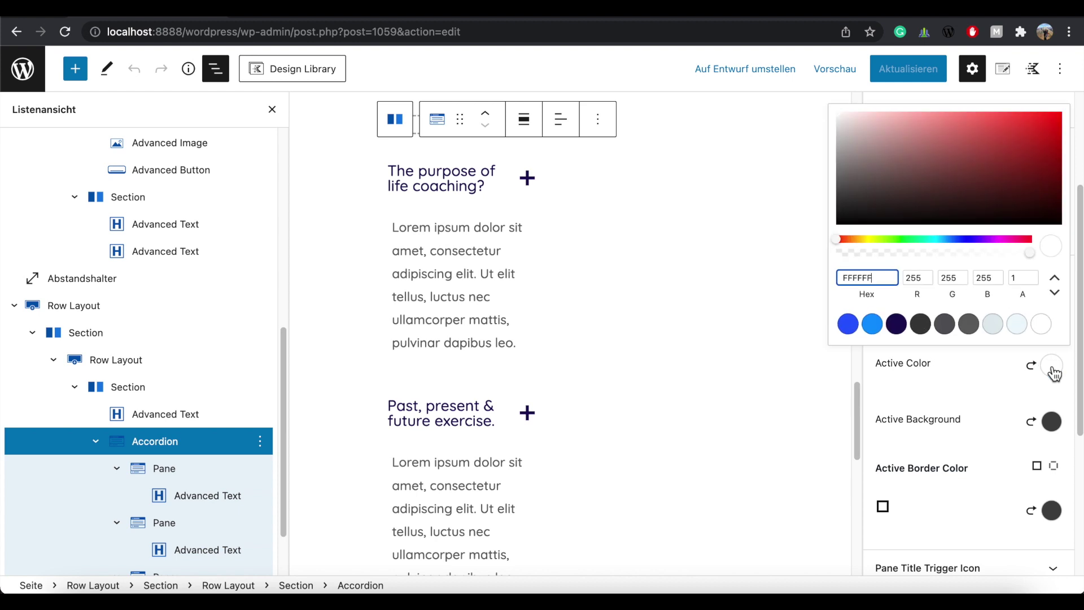
Make the accordion's active title background and active border fully transparent by setting their alpha to 0.
left_click(1052, 423)
left_click_drag(1030, 309, 837, 309)
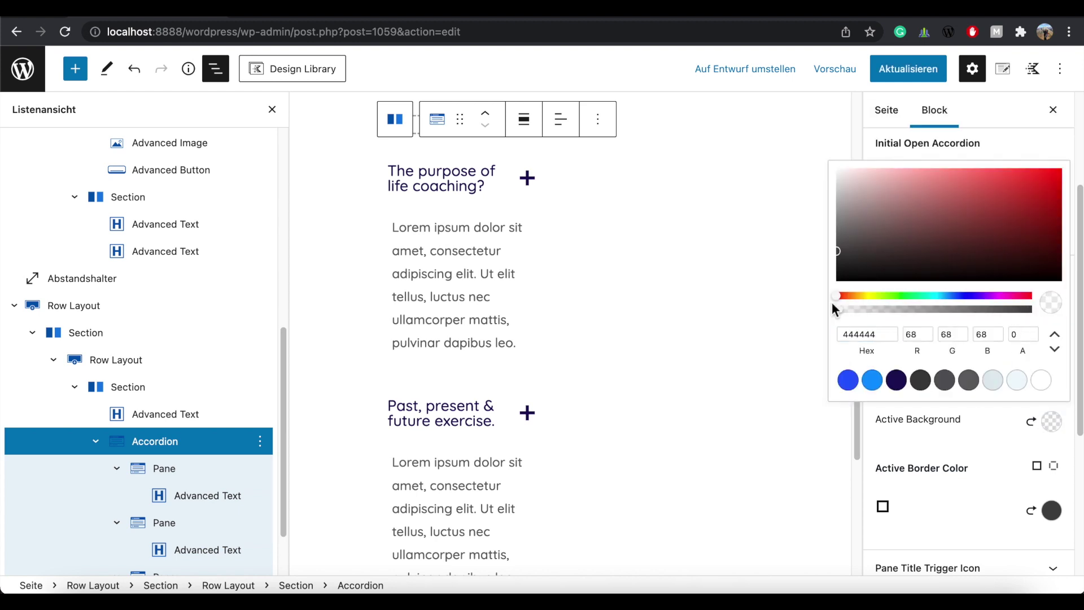
left_click(1058, 510)
left_click_drag(1031, 399, 847, 399)
left_click(1080, 273)
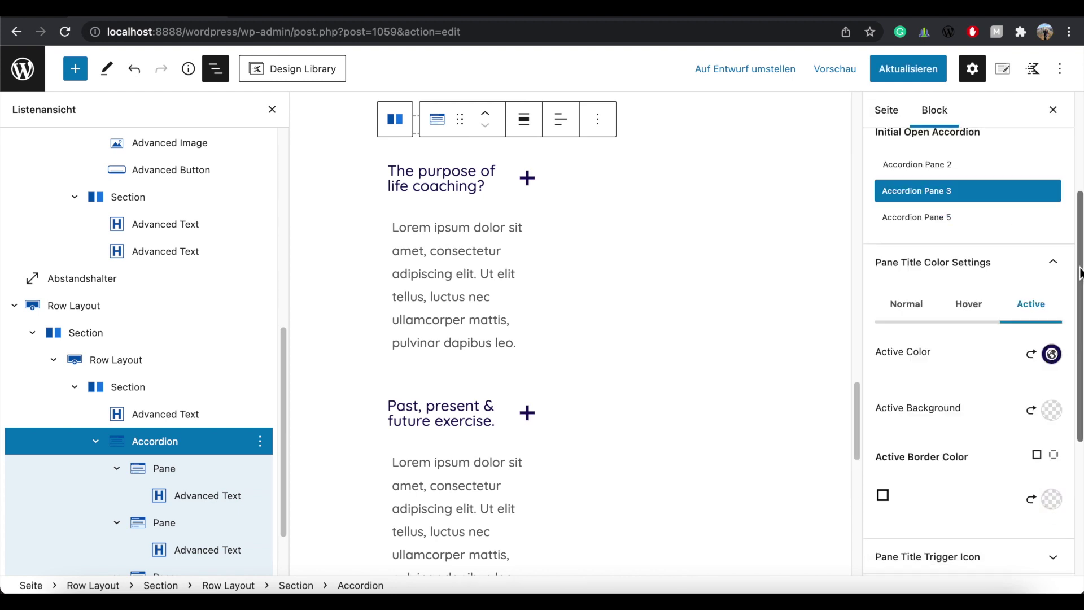
Set the icon side of the accordion's pane title trigger icon to Links.
left_click_drag(1079, 273, 1080, 417)
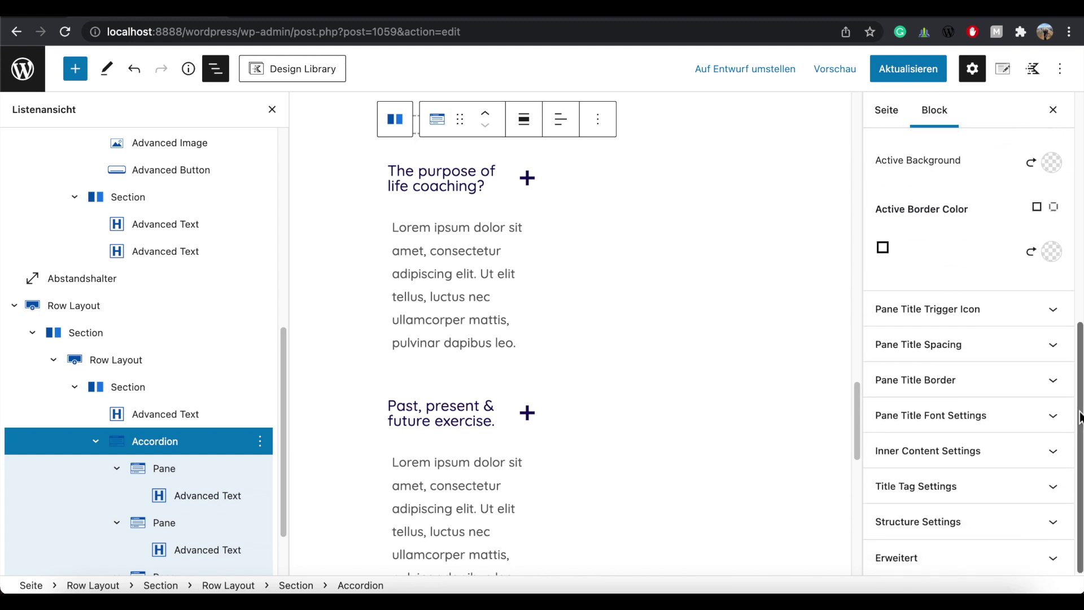
left_click(1057, 310)
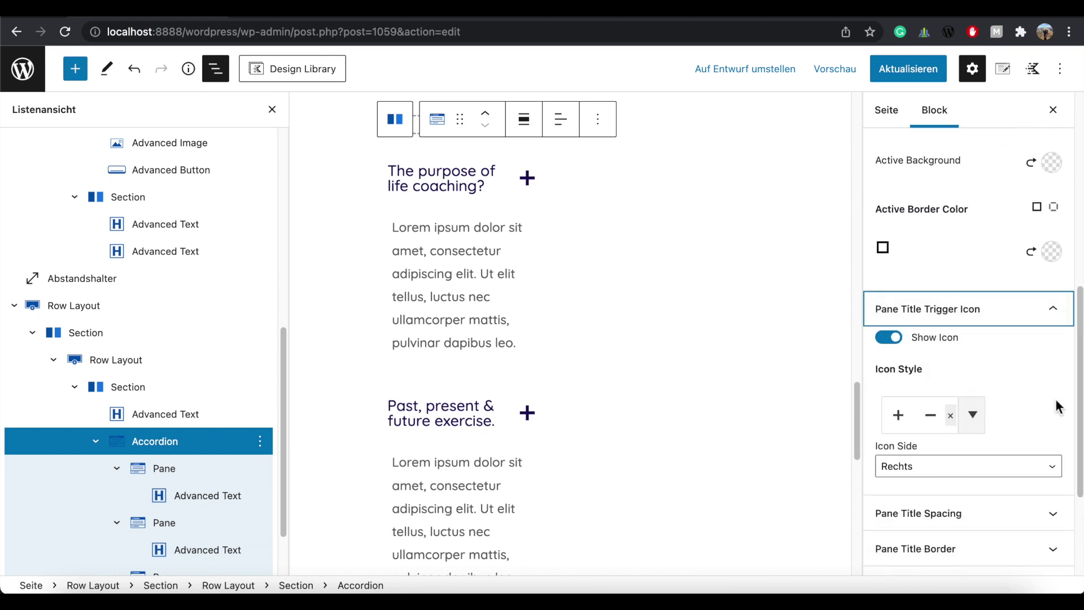
left_click(1054, 476)
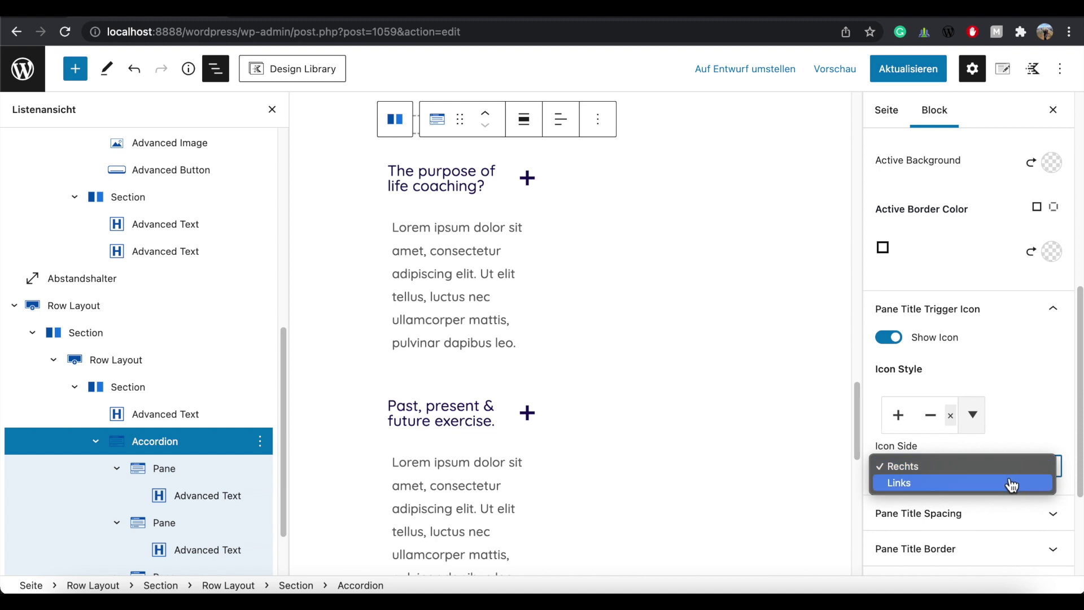
left_click(1011, 484)
Set the font weight of the accordion's pane titles to Bold.
scroll(1011, 486, "down", 2)
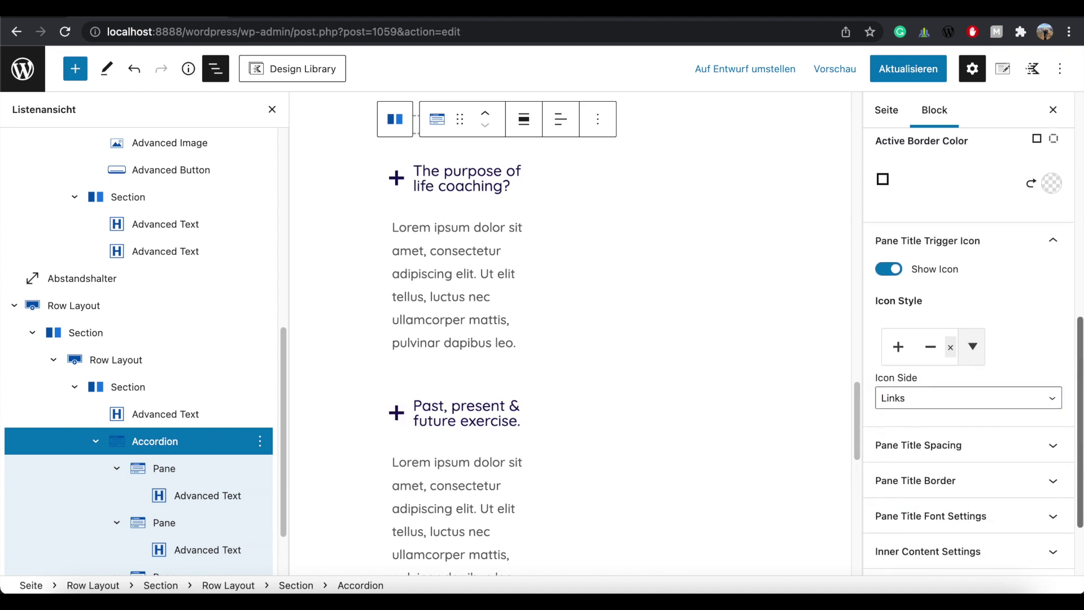
scroll(1005, 450, "down", 3)
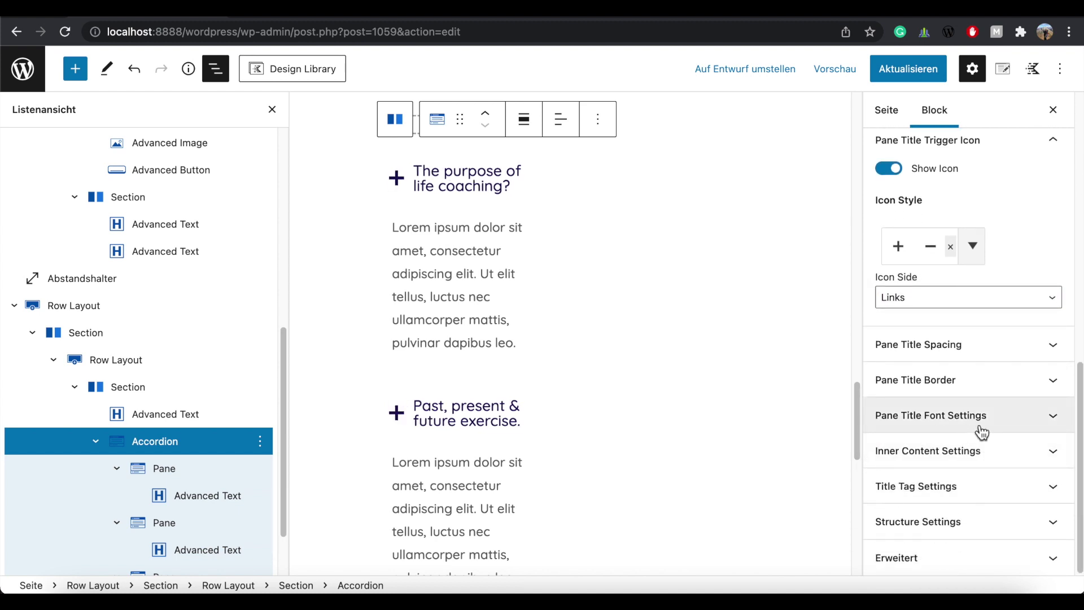
left_click(1055, 416)
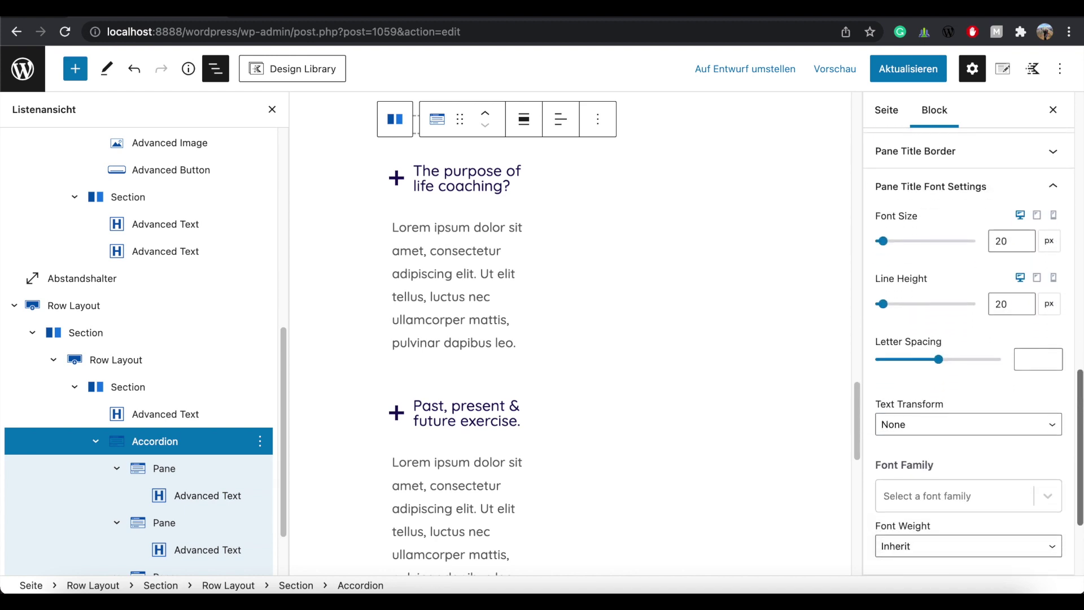
scroll(960, 416, "down", 3)
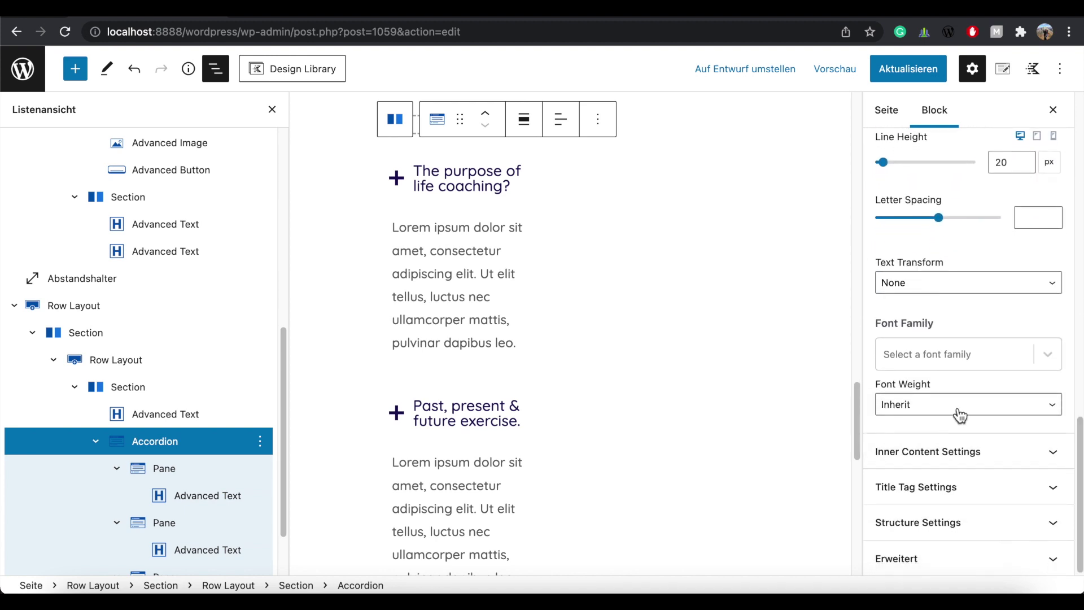
left_click(1058, 415)
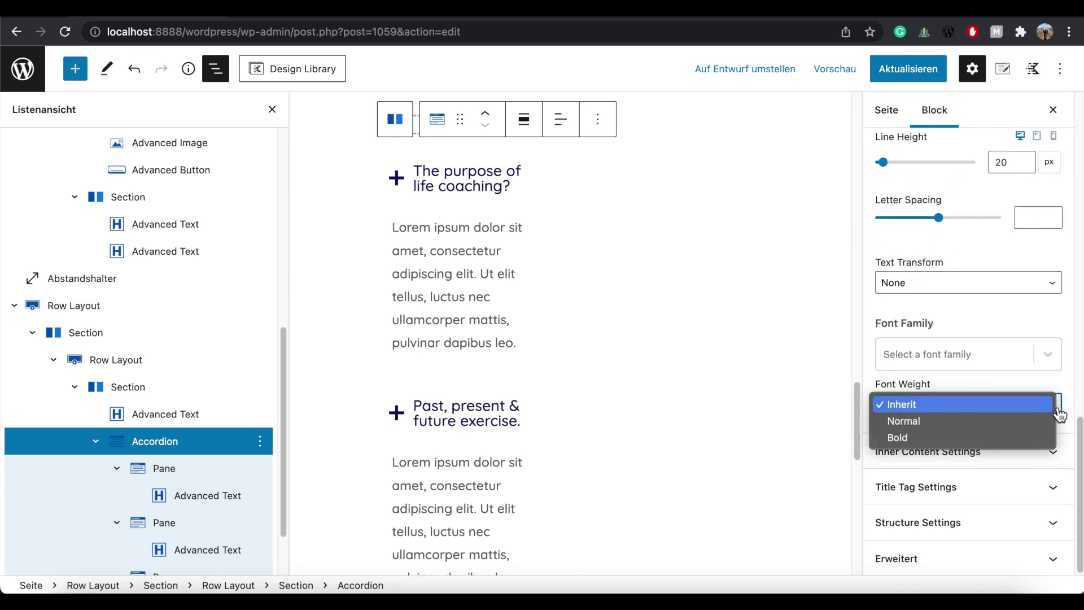
left_click(895, 437)
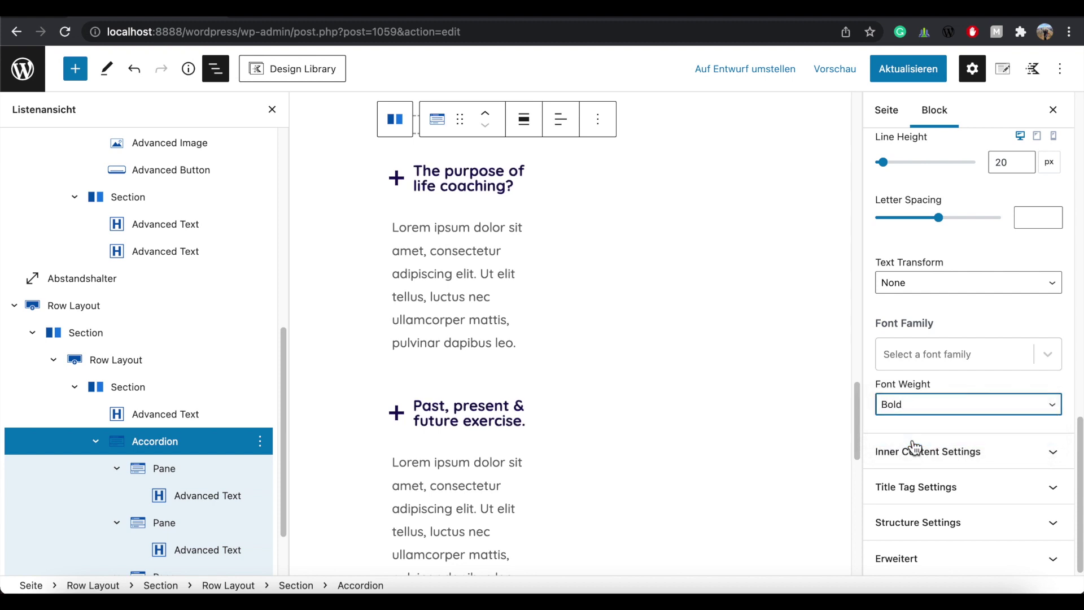
Update the page and view the accordion in the Insights section on the live page.
left_click(905, 71)
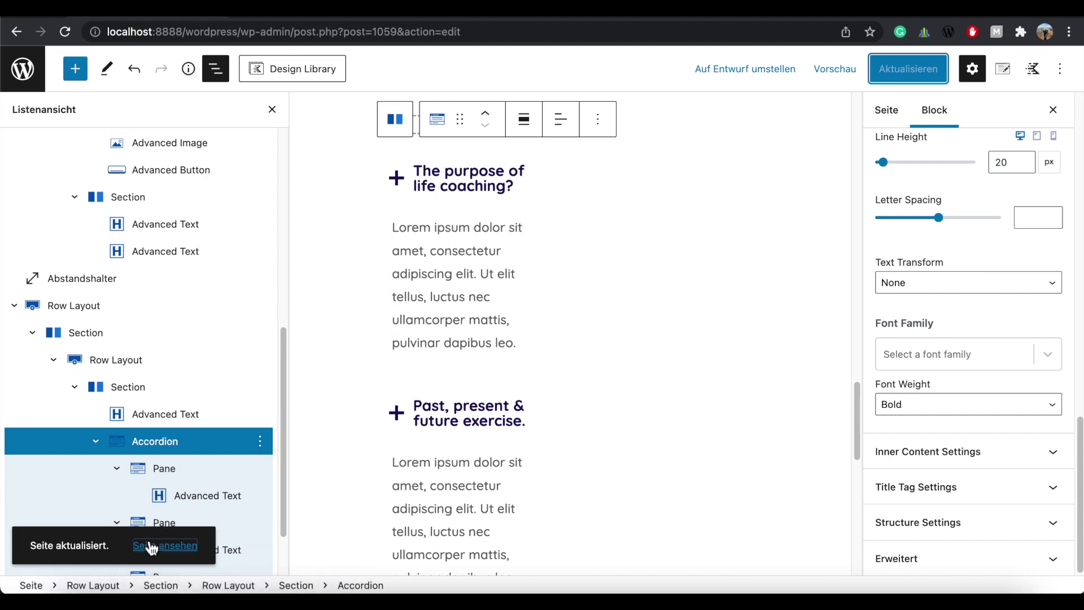
left_click(150, 546)
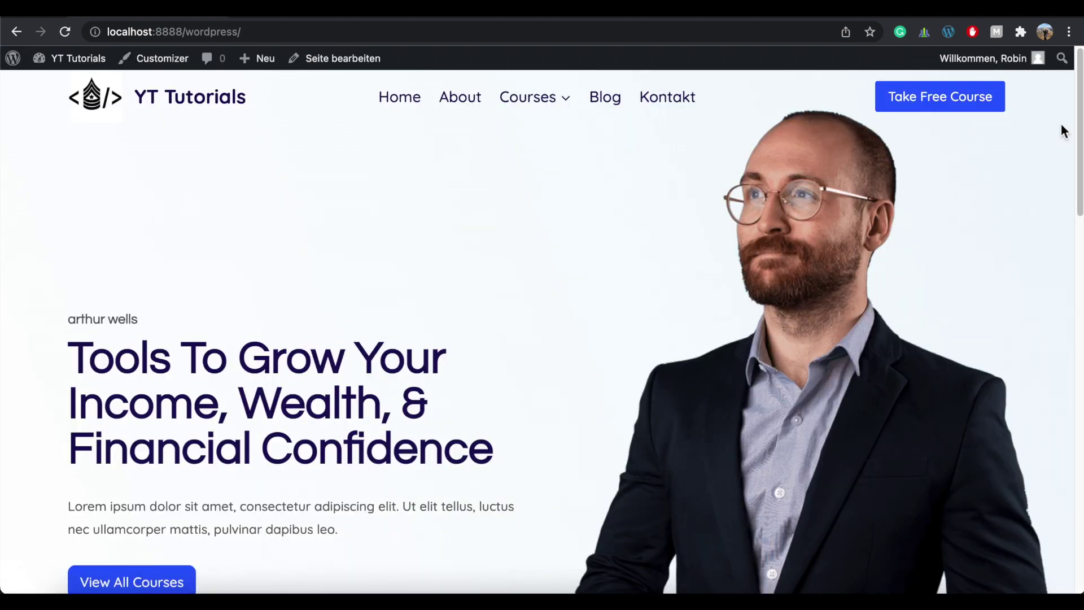
left_click_drag(1079, 119, 1081, 464)
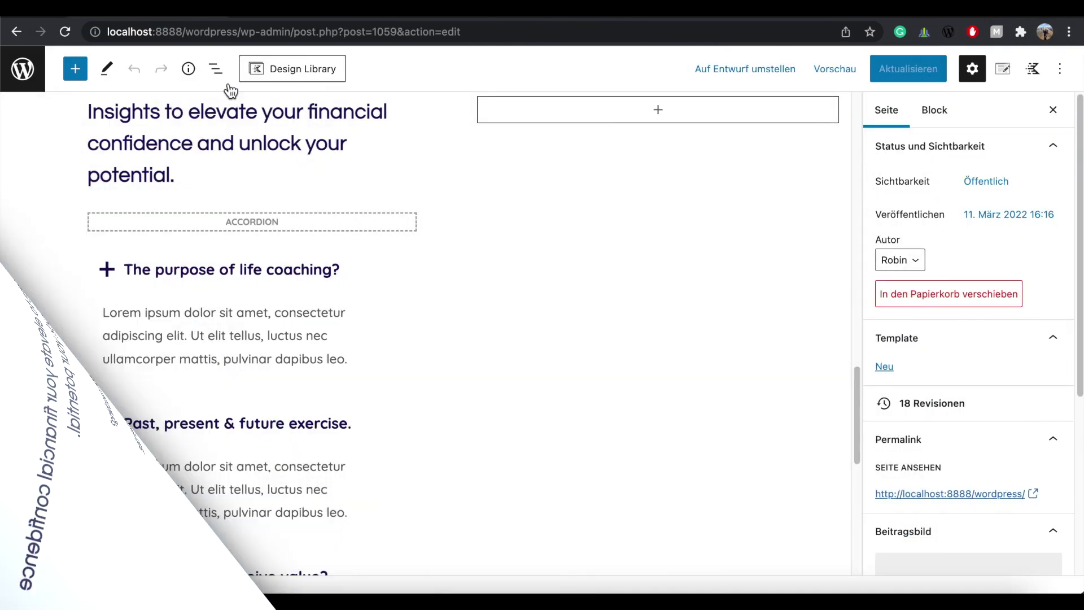
Return to editing the page and set the accordion's inner content padding to 0 top, 15 bottom and 35 px left.
left_click(218, 72)
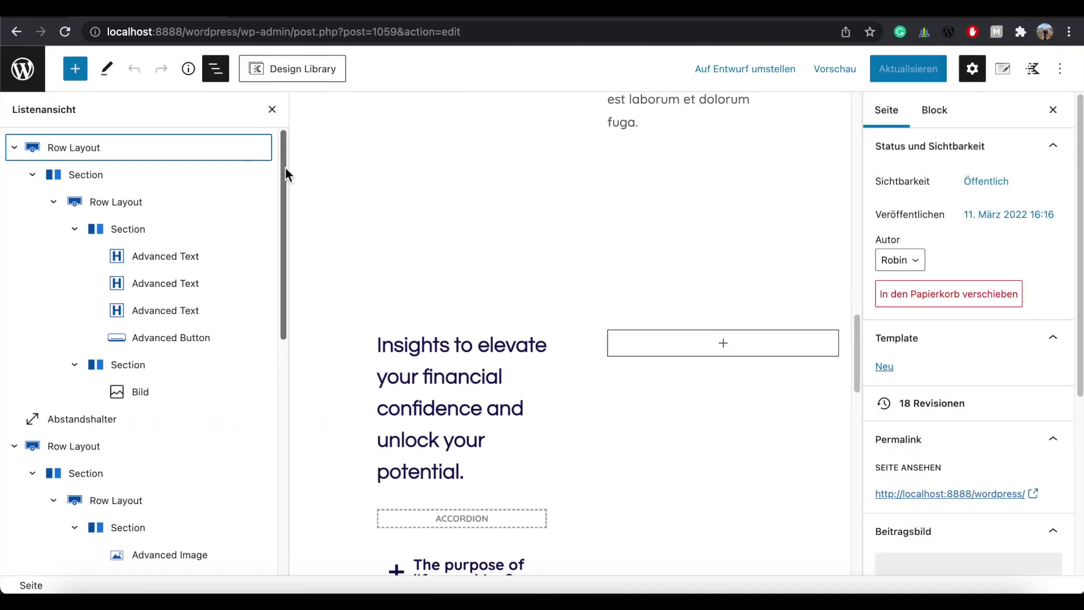
left_click_drag(285, 168, 310, 394)
left_click(171, 373)
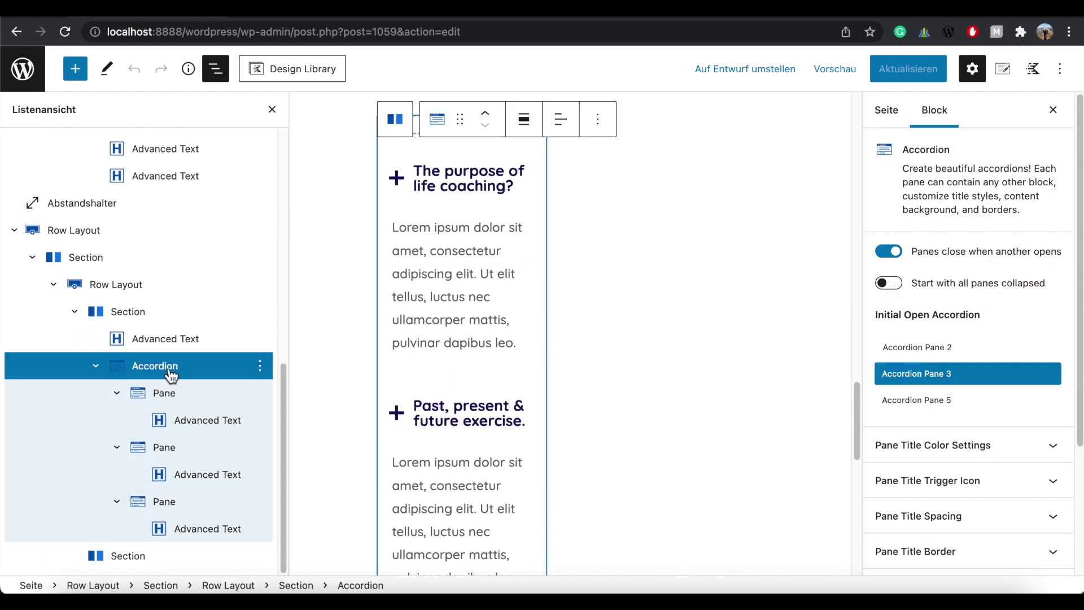
scroll(969, 350, "down", 5)
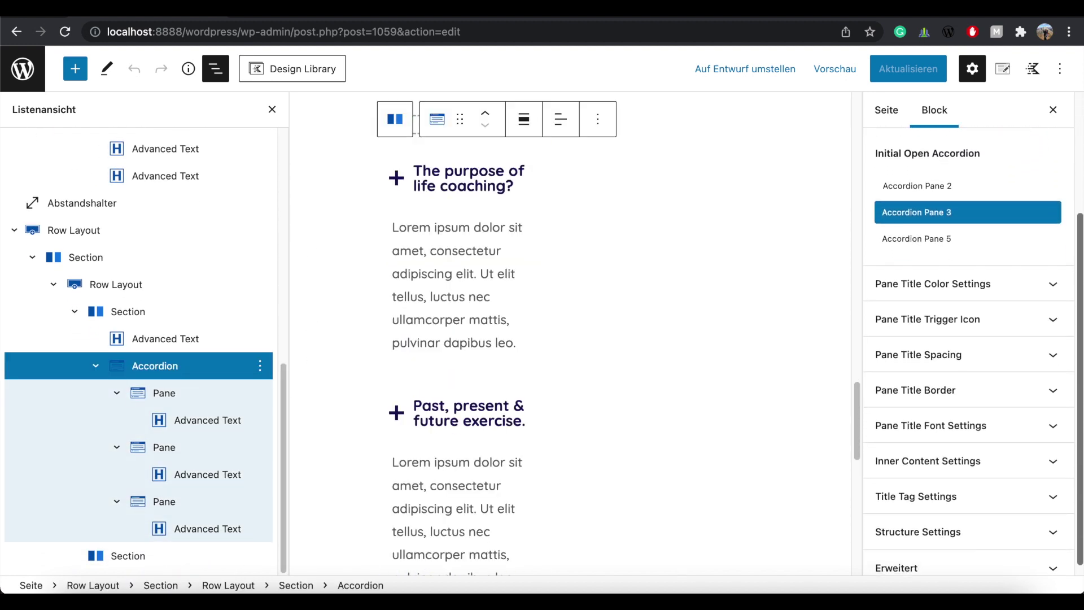
left_click(1051, 453)
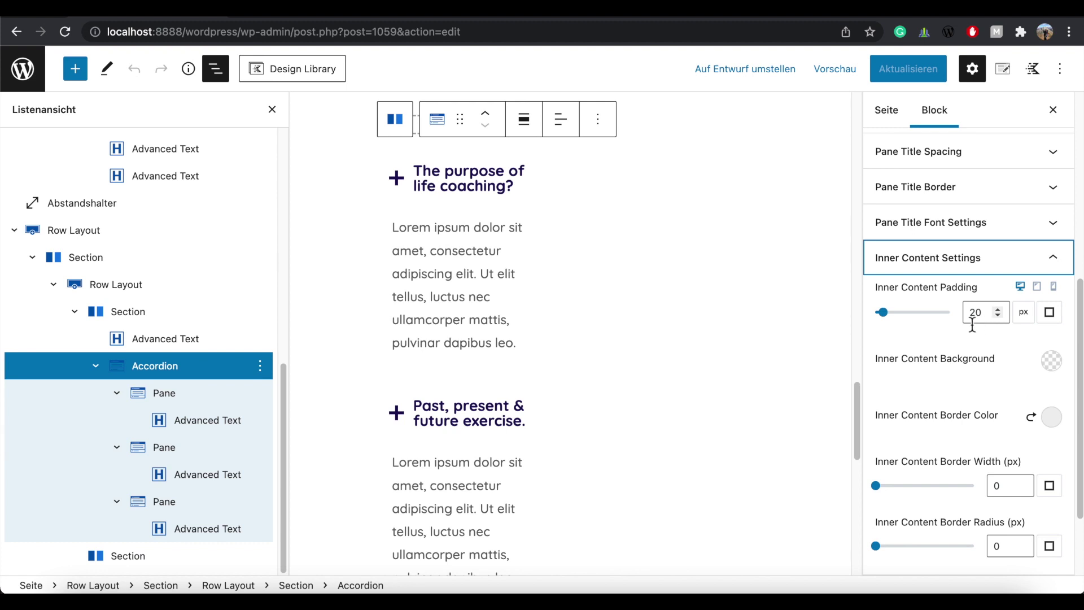
left_click(1050, 313)
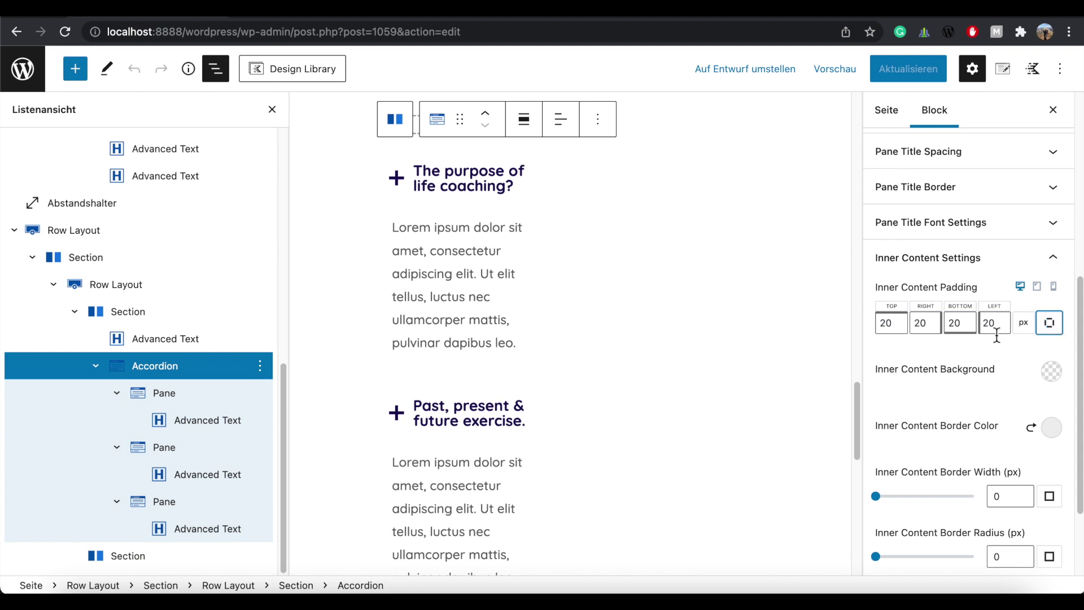
double_click(897, 324)
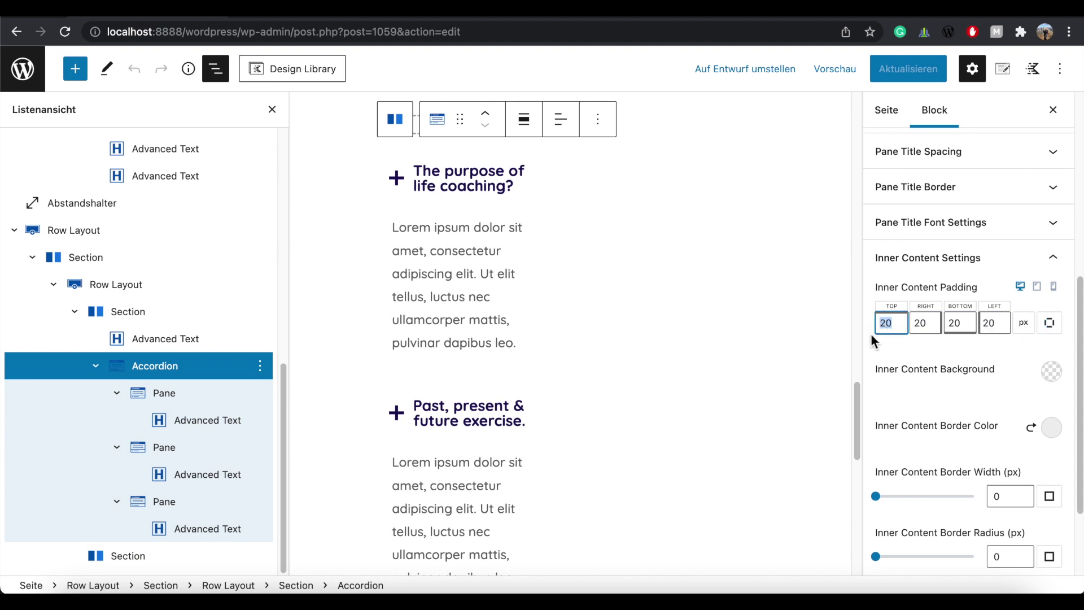
type("0")
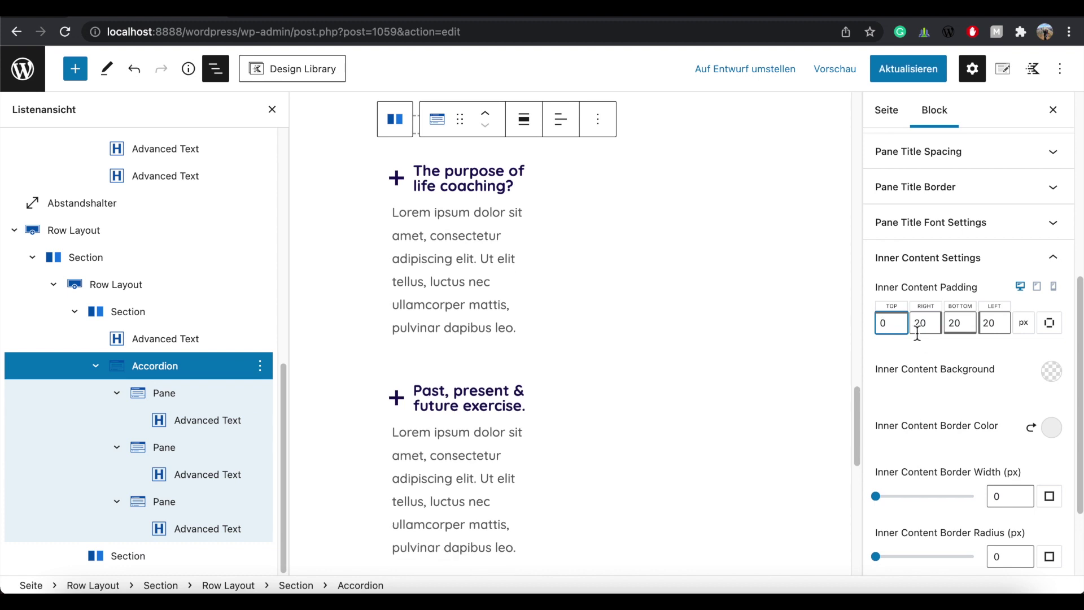
double_click(965, 324)
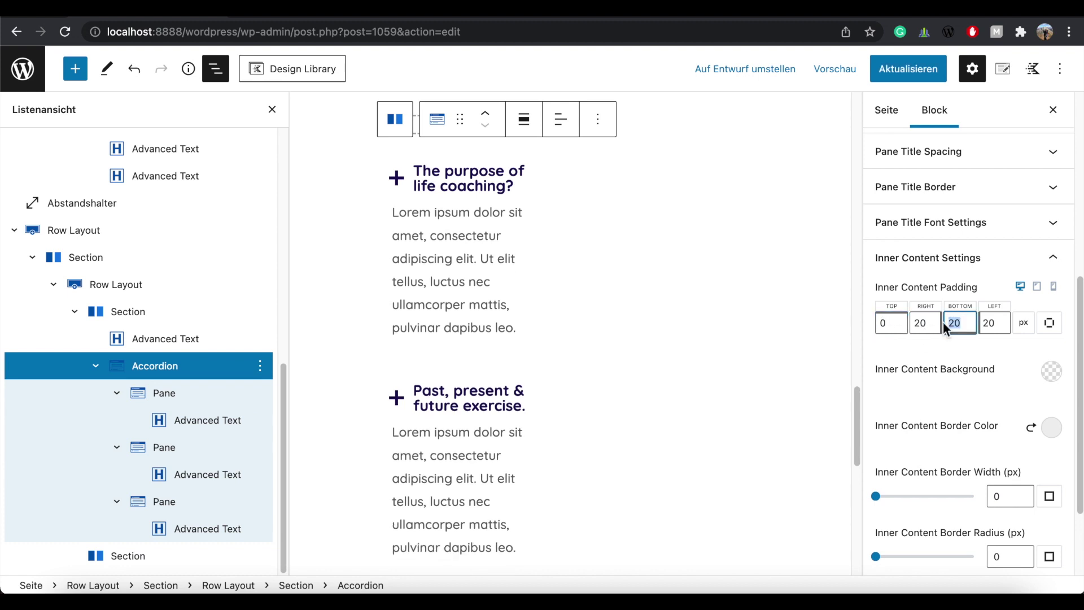
type("15")
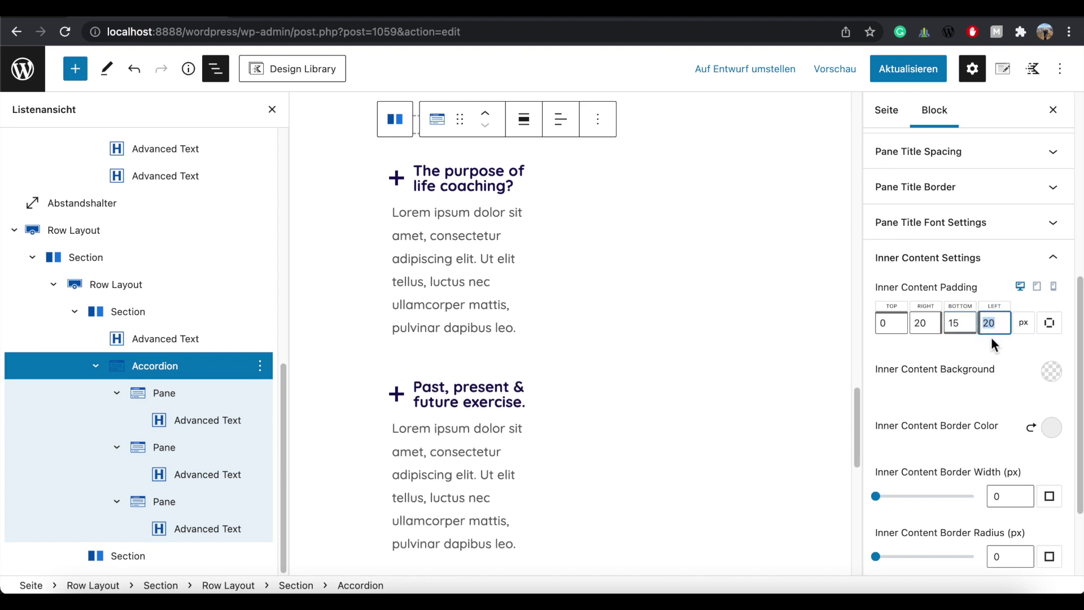
type("35")
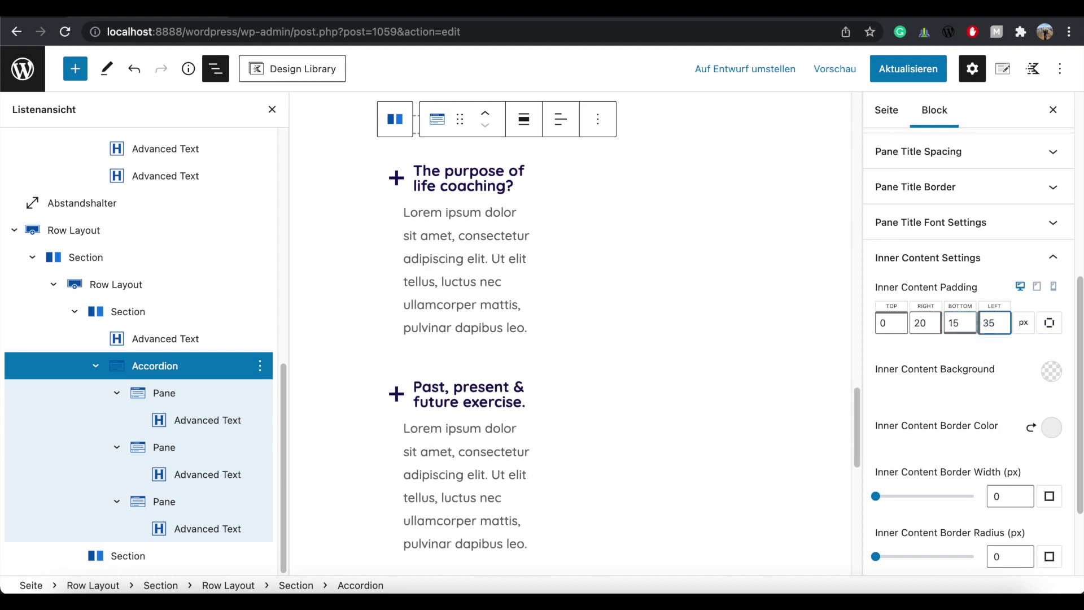
Set the accordion's pane title padding to 15 top, 20 right, 15 bottom and 0 px left.
left_click(154, 366)
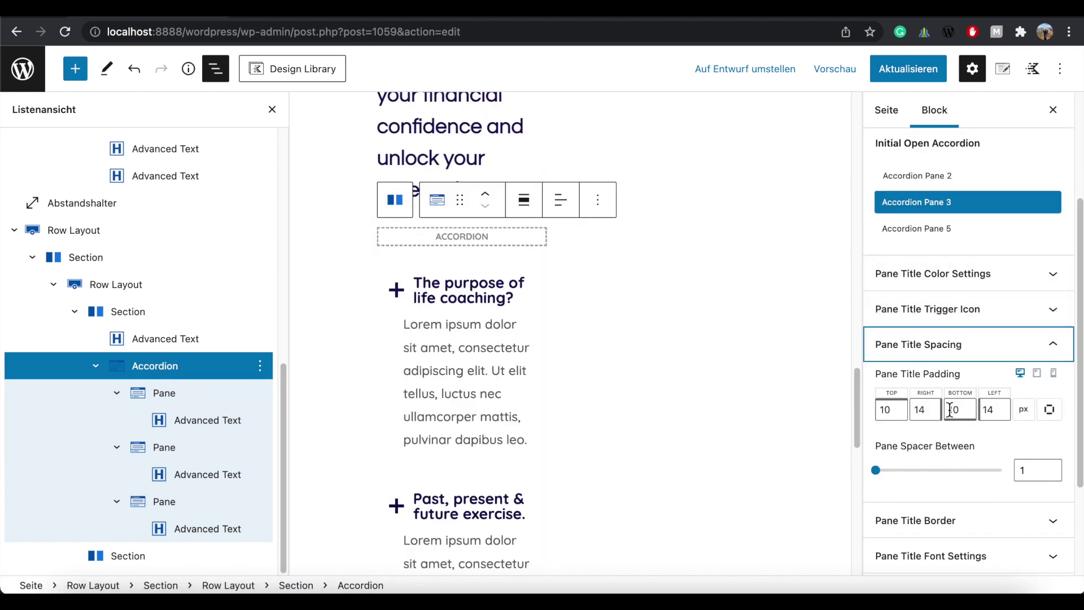
left_click(1006, 406)
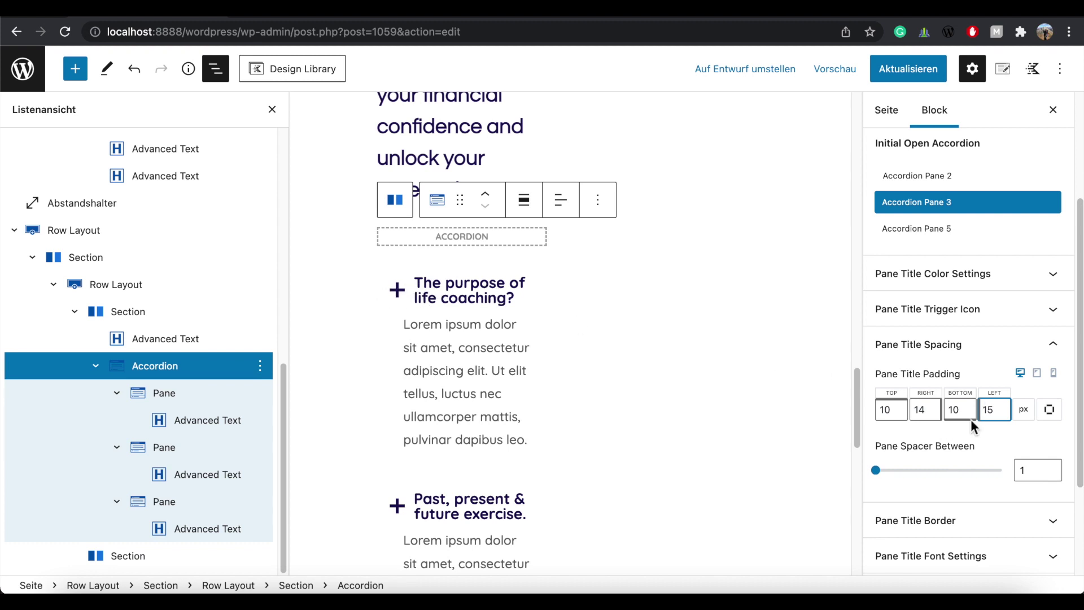
double_click(992, 420)
type("0")
double_click(923, 412)
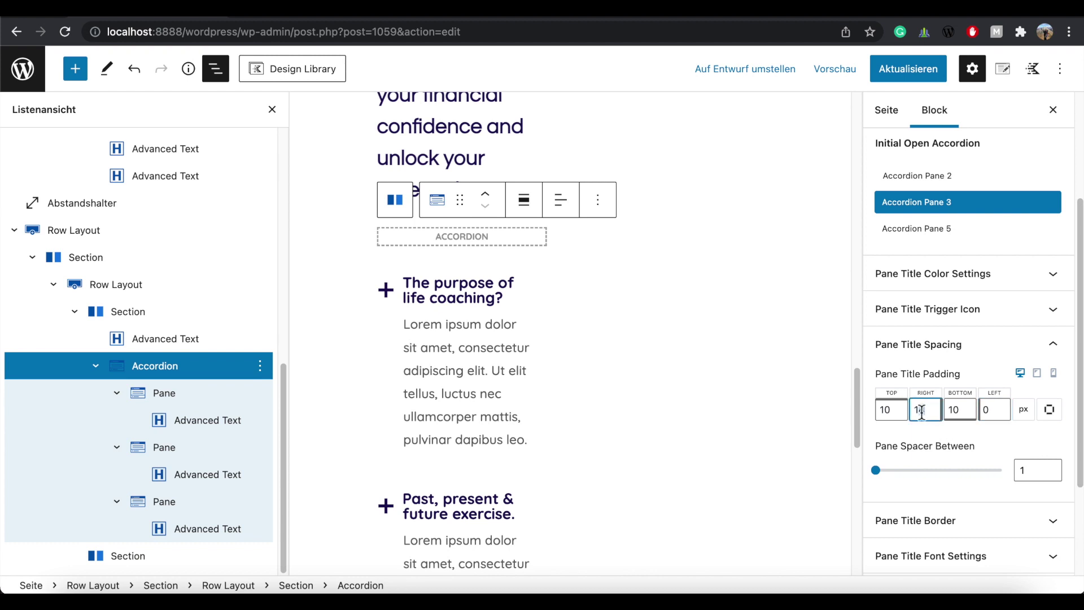
type("20")
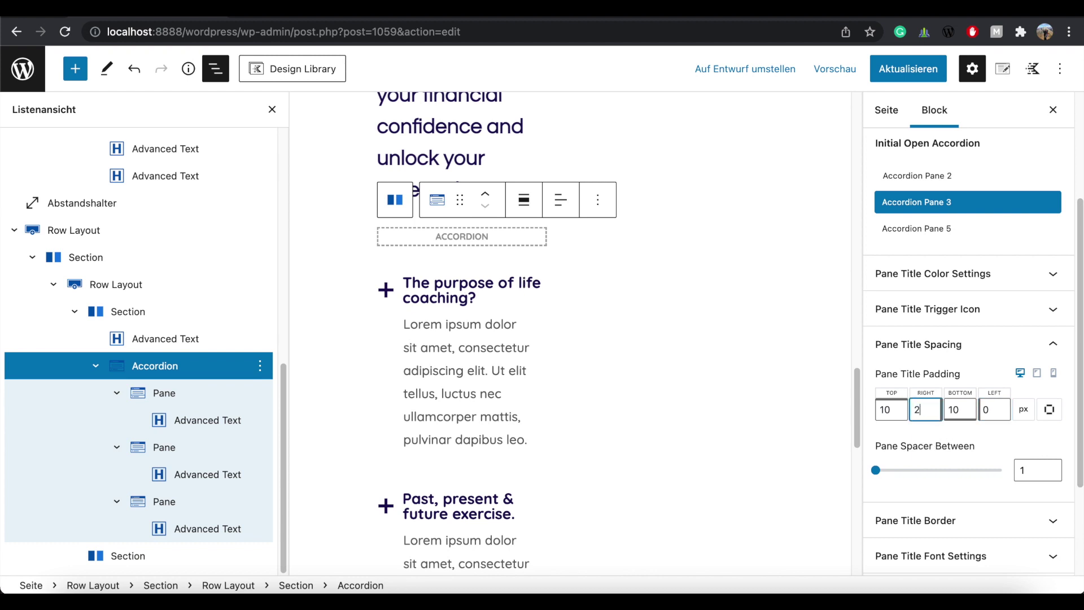
double_click(885, 408)
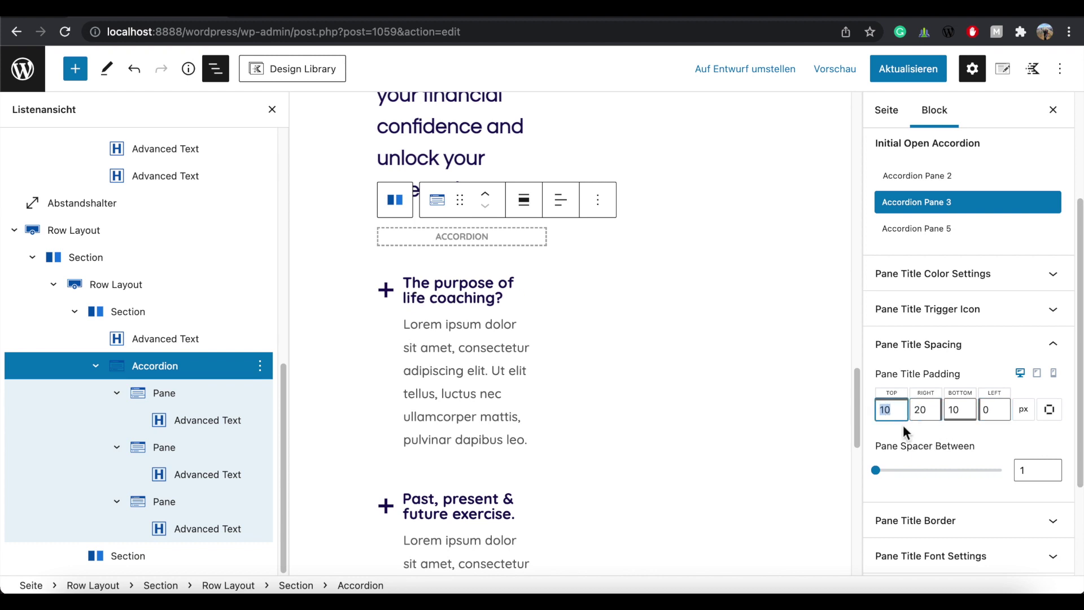
type("15")
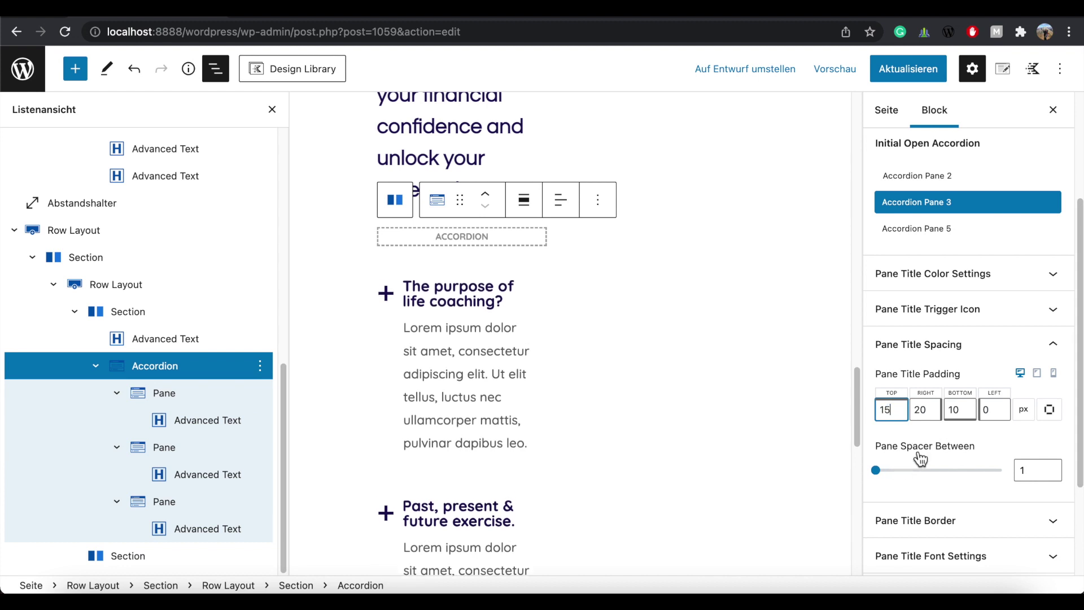
double_click(957, 409)
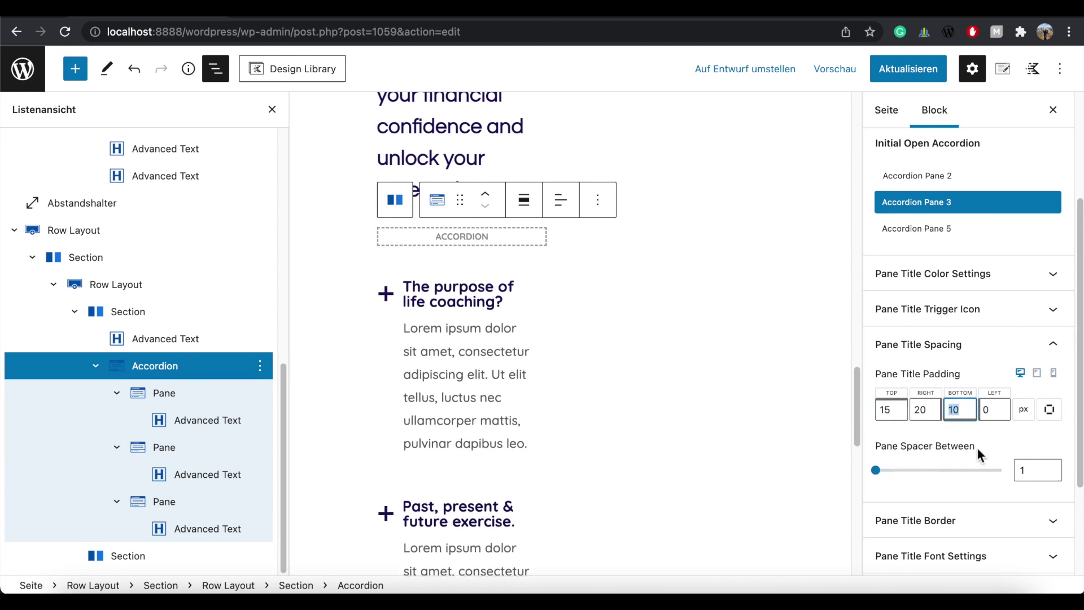
type("15")
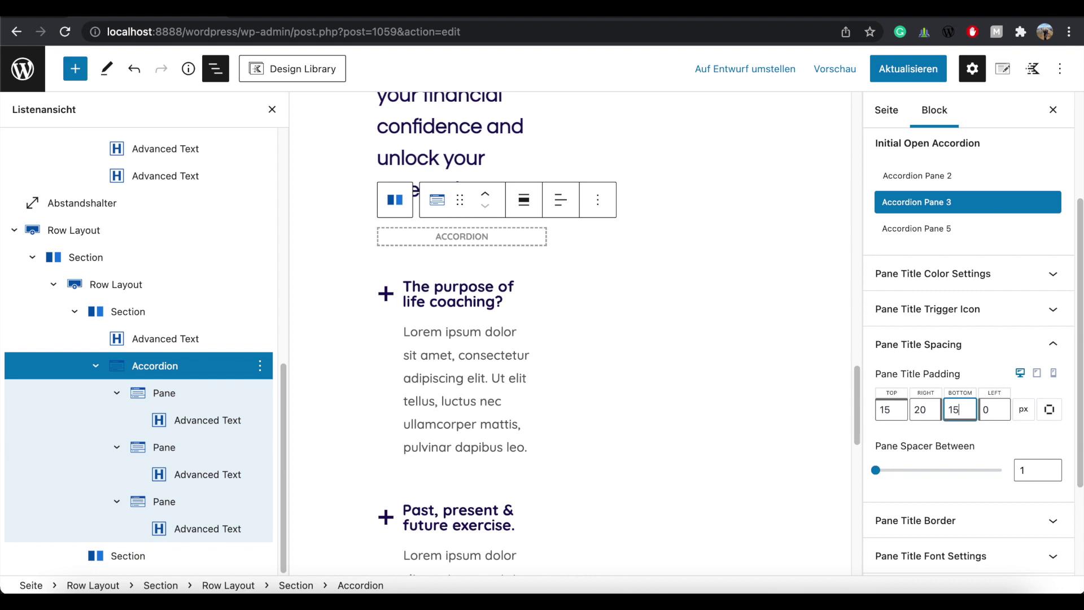
Update the page, view it live and collapse the "Past, present & future exercise." pane.
left_click(908, 72)
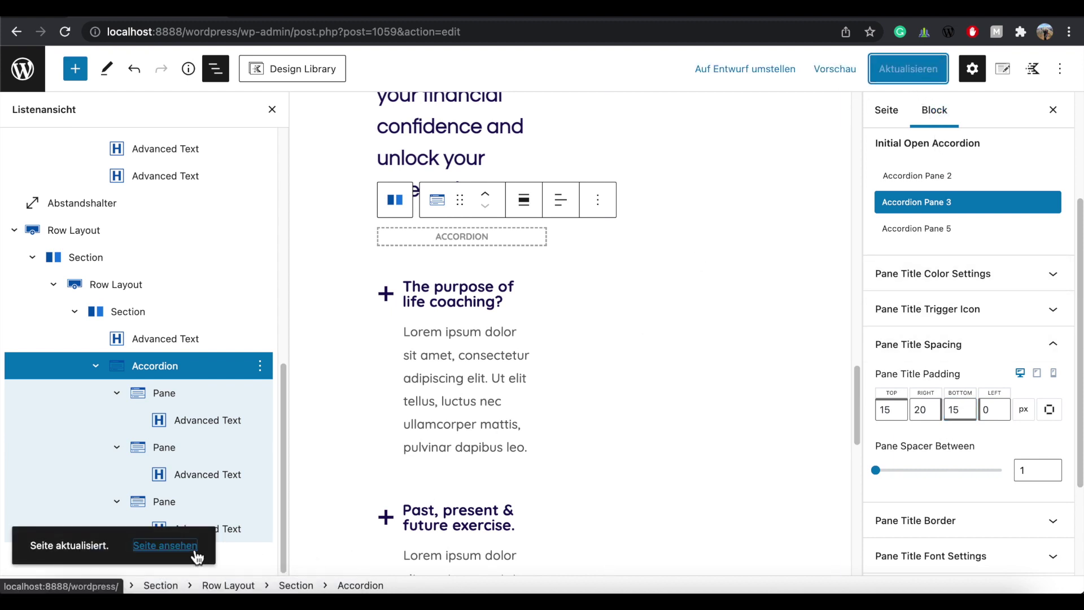
left_click(195, 551)
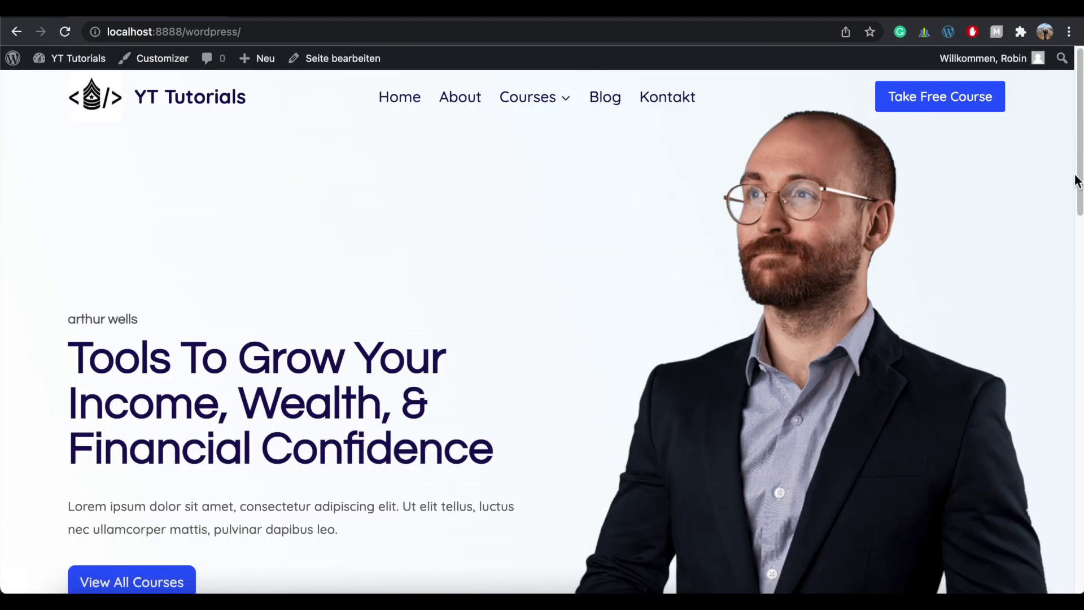
scroll(194, 553, "down", 5)
scroll(715, 478, "down", 15)
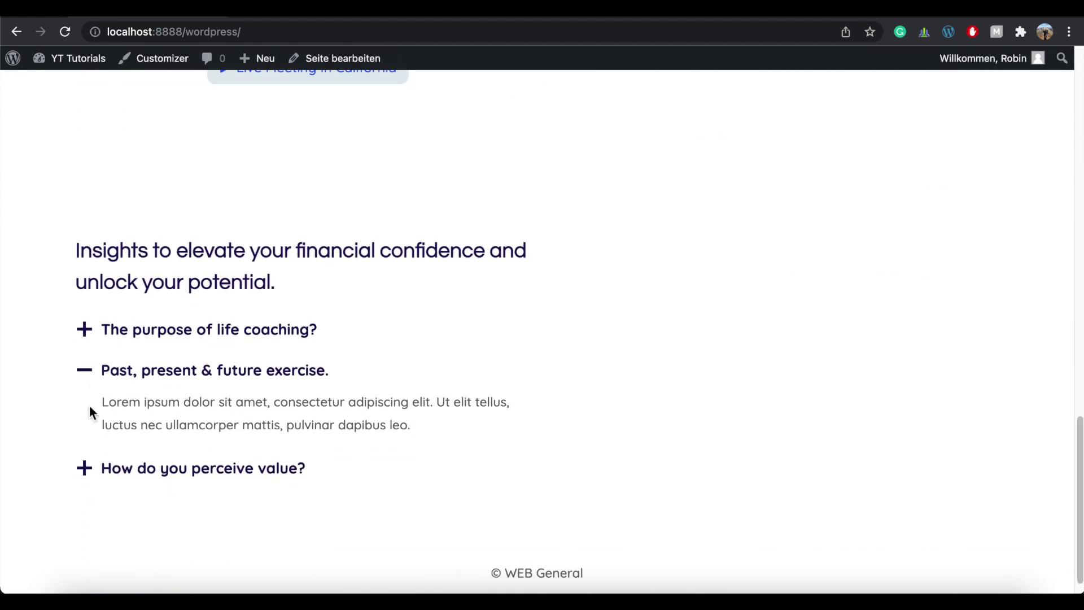
left_click(86, 373)
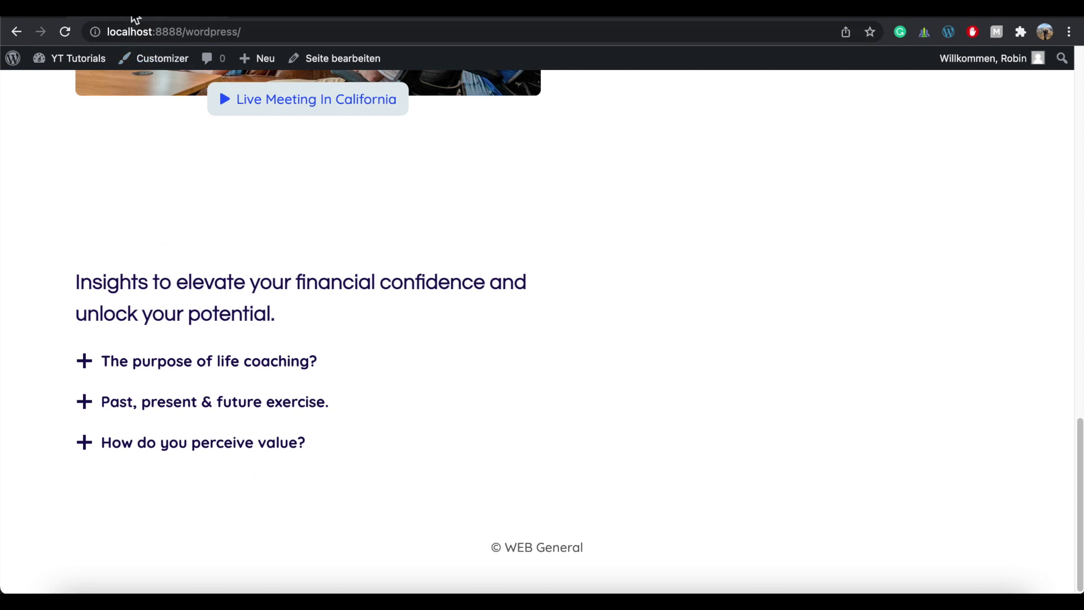
Return to editing the page and add an Advanced Button block below the accordion in the Insights section.
left_click(334, 59)
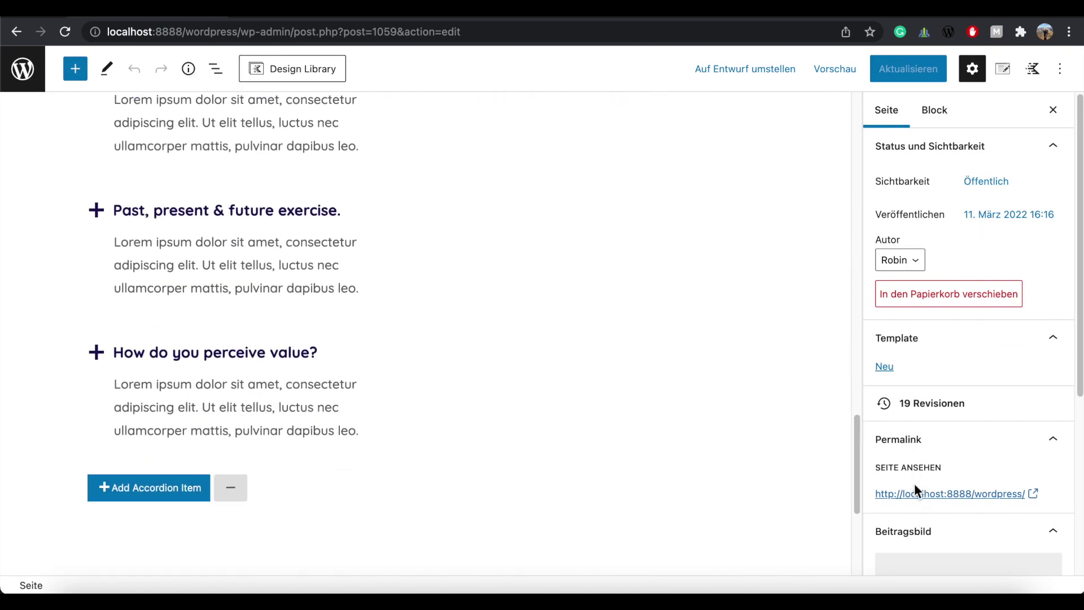
left_click(417, 459)
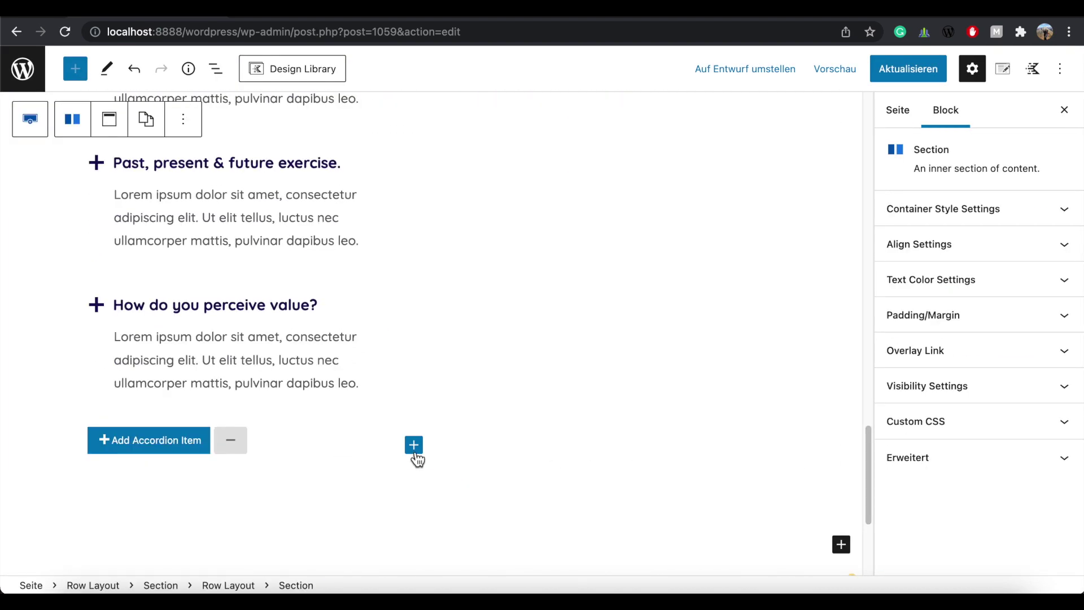
left_click(414, 445)
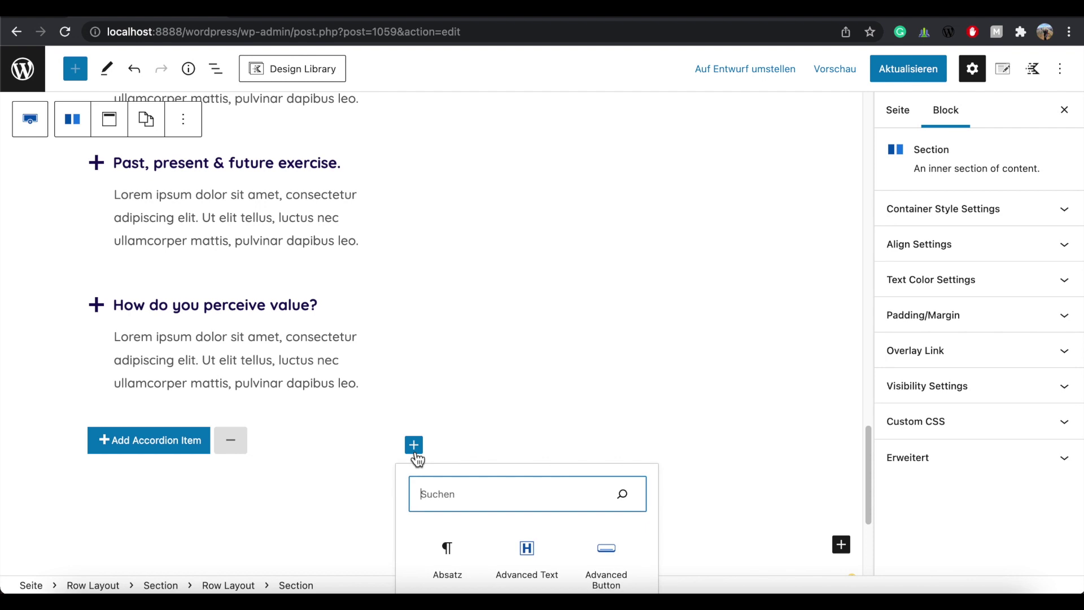
left_click(600, 558)
left_click_drag(869, 433, 880, 471)
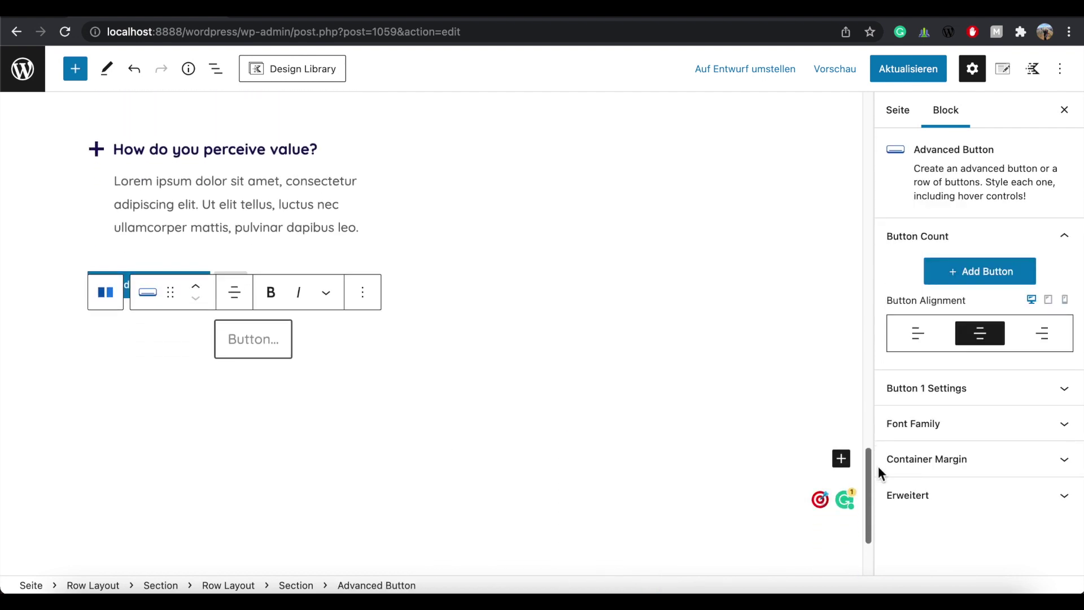
Align the new button below the accordion to the left and set its container margin to 50 px top.
left_click(236, 294)
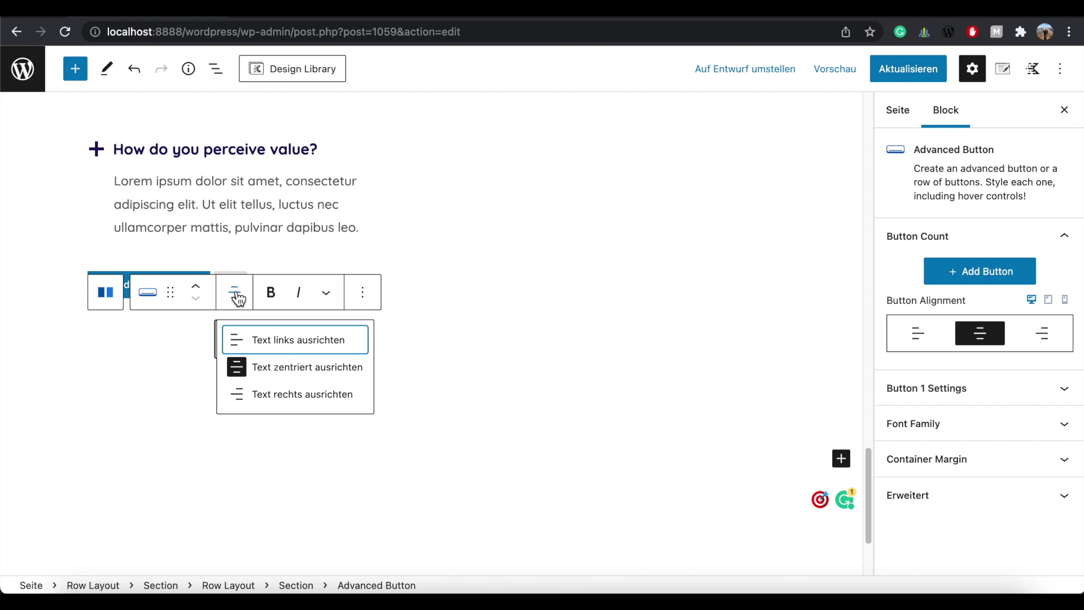
left_click(240, 339)
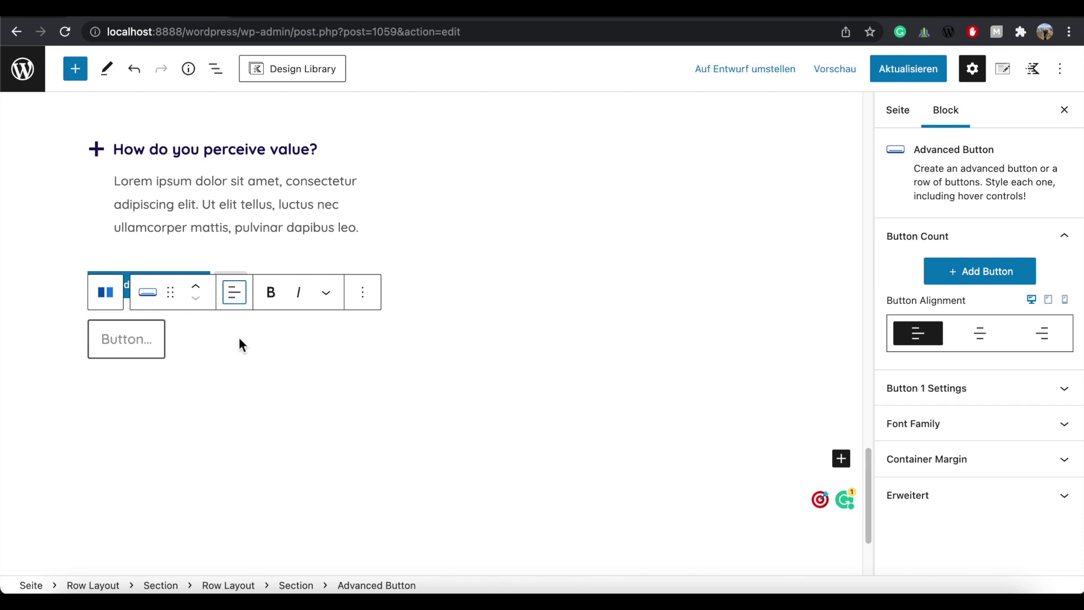
left_click(1071, 466)
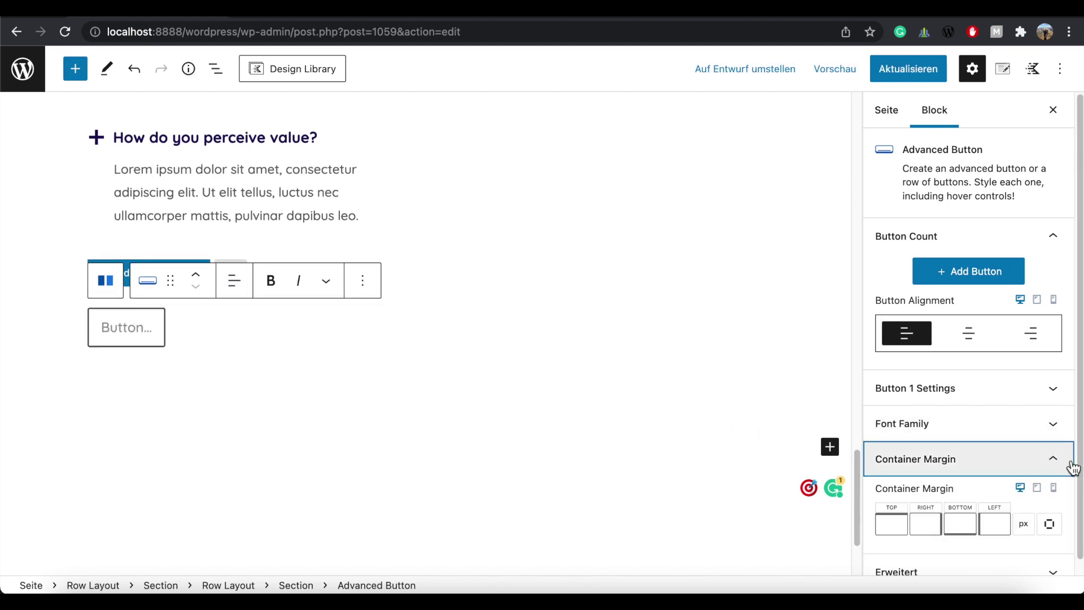
left_click(892, 523)
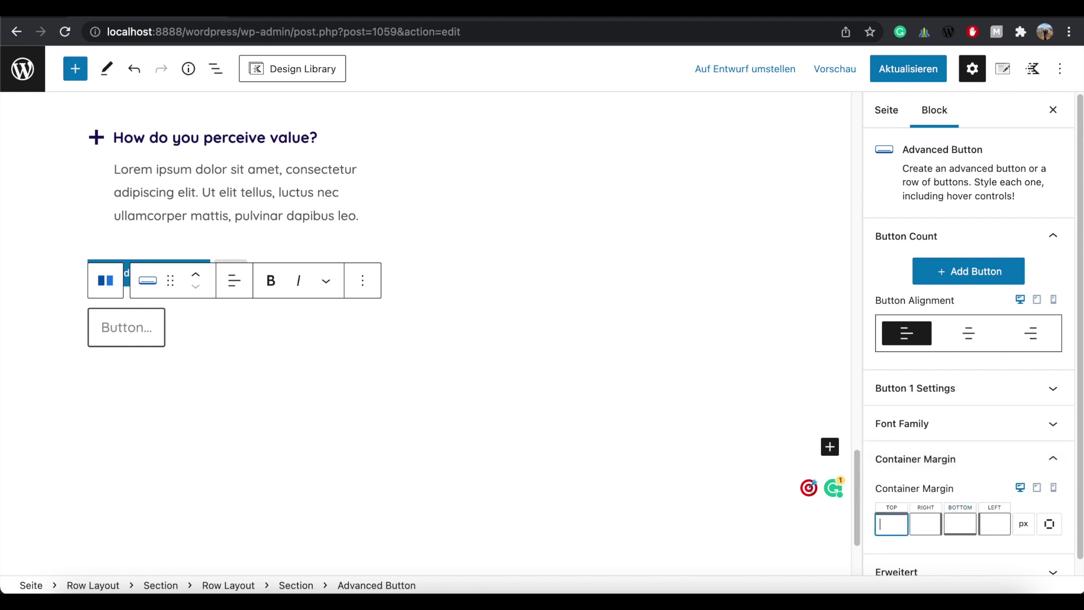
type("50")
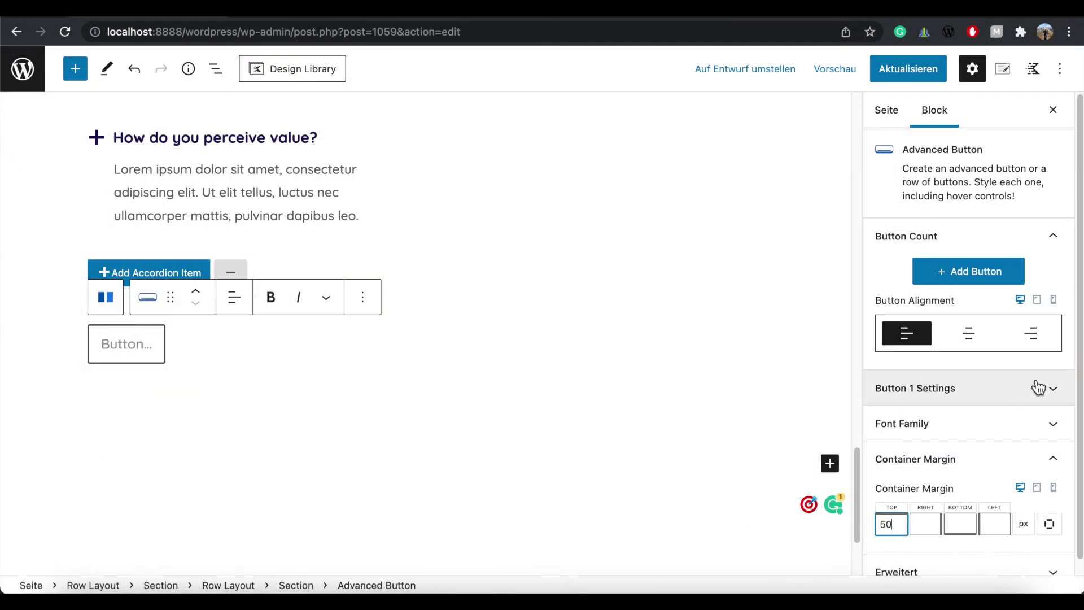
Make the button inherit the theme's styles and label it "Ask a Question".
left_click(1035, 388)
left_click(1043, 180)
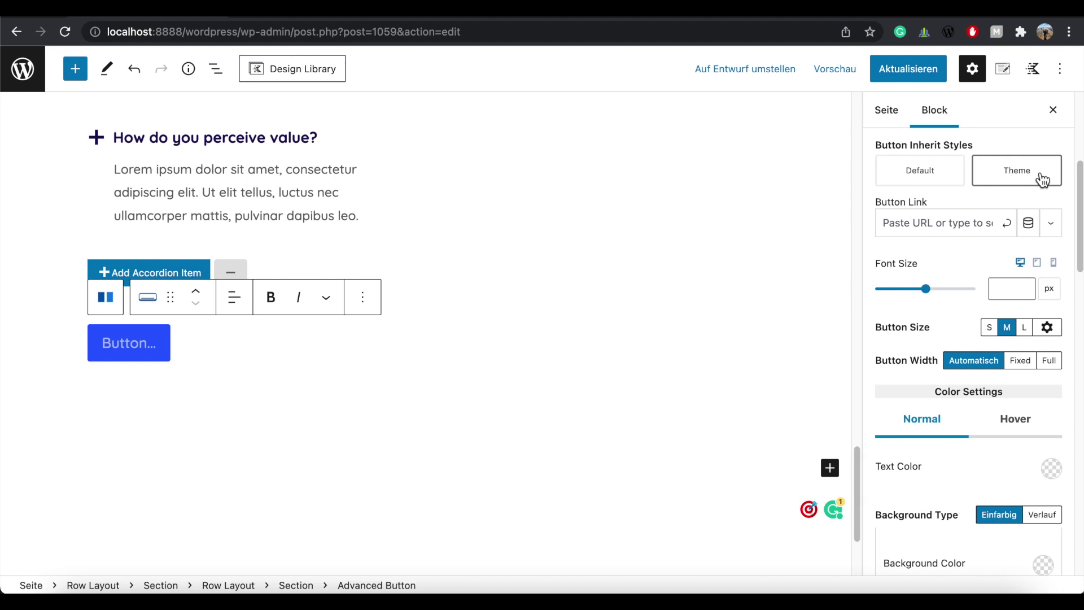
left_click(149, 350)
type("Ask ")
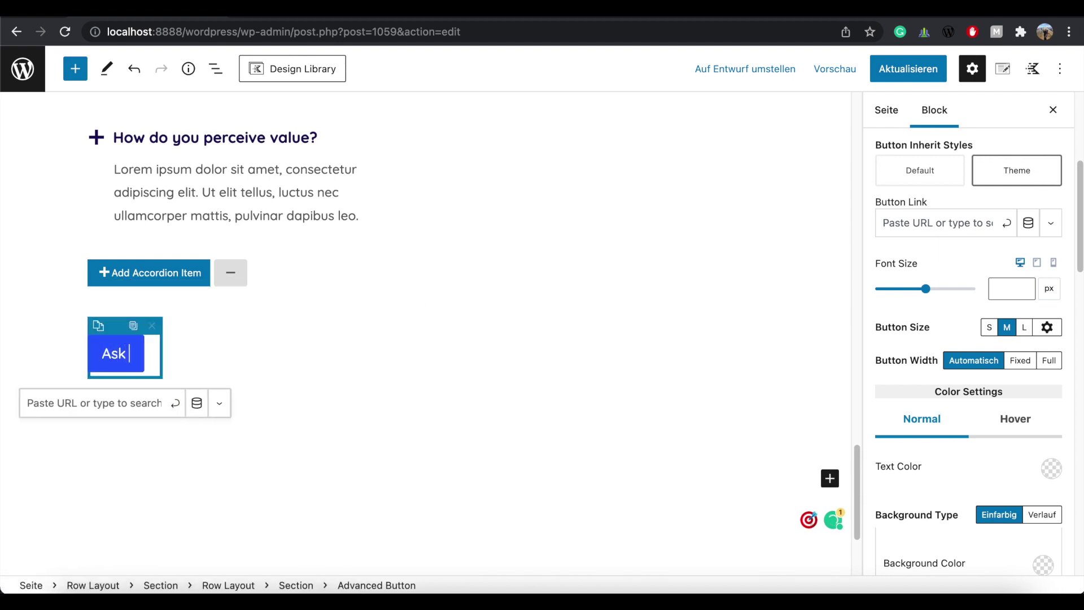
type("a Questio")
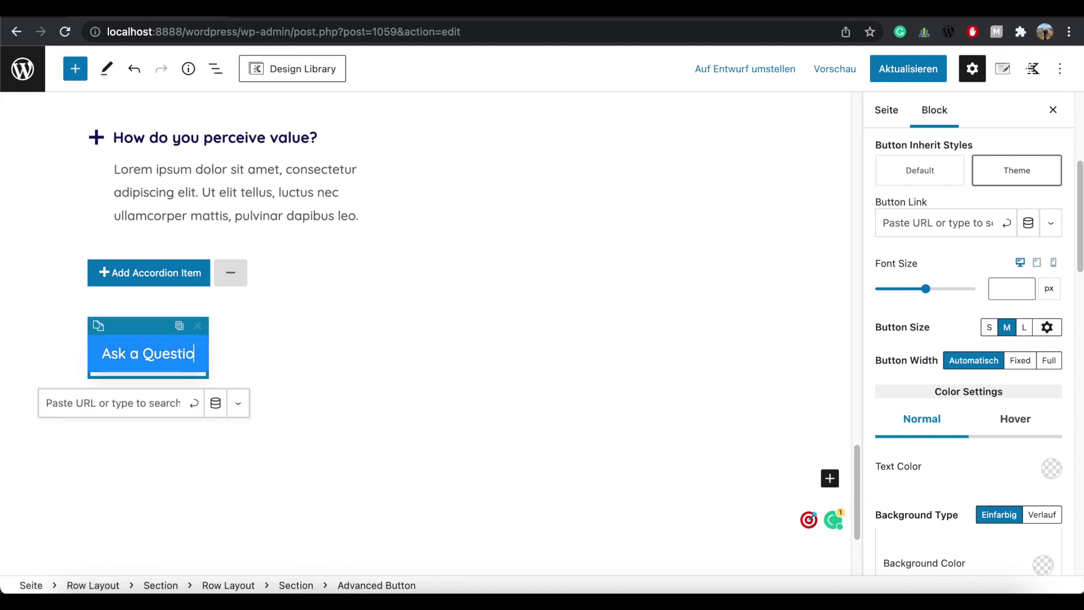
type("n")
Link the "Ask a Question" button to the kontakt page and set its link target to New Window.
left_click(131, 408)
type("kon")
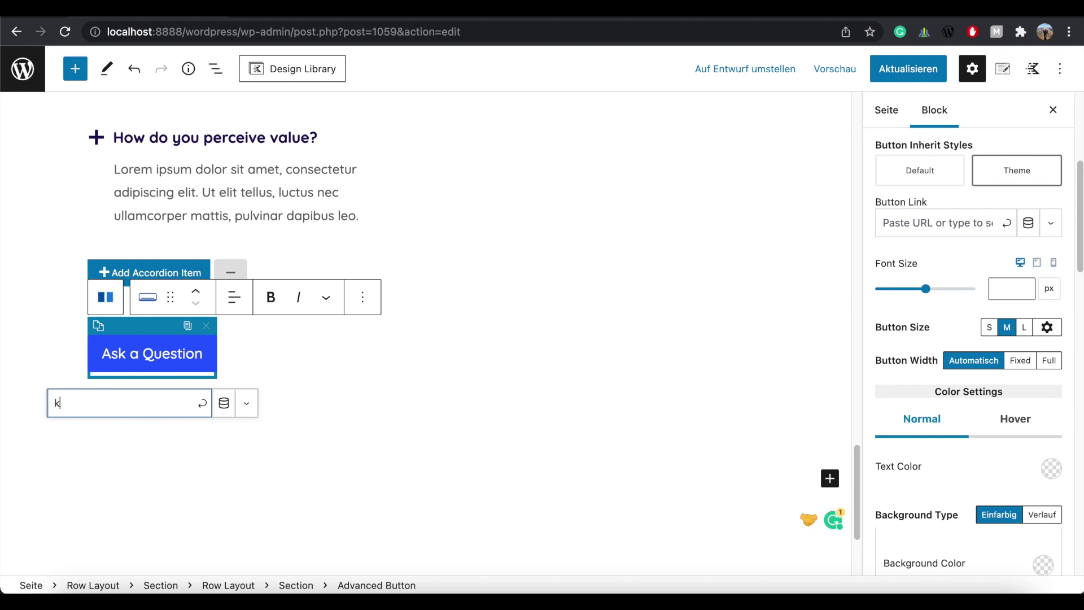
left_click(156, 442)
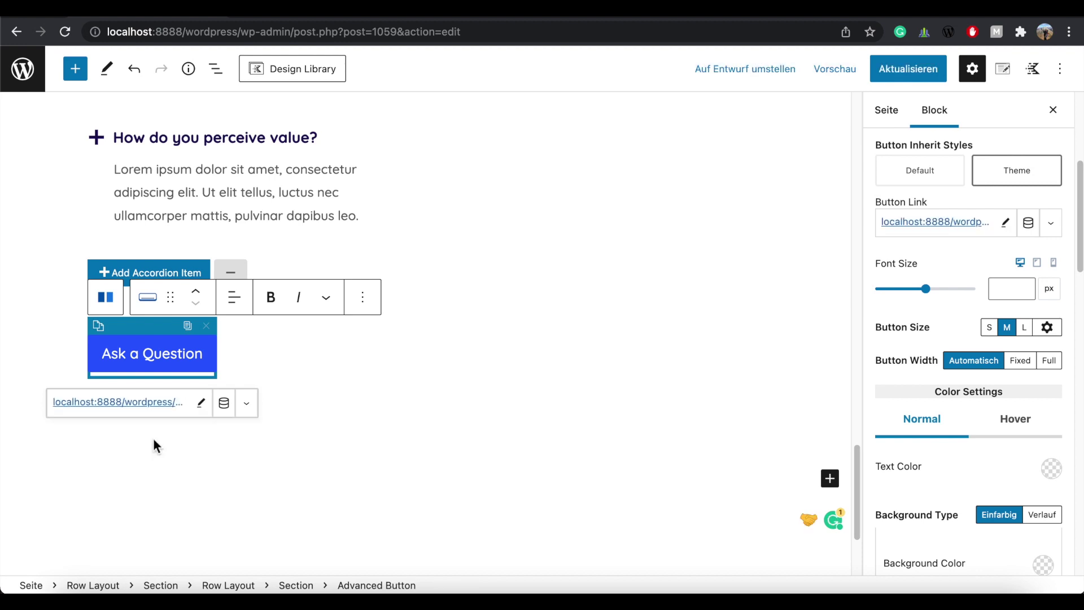
left_click(247, 406)
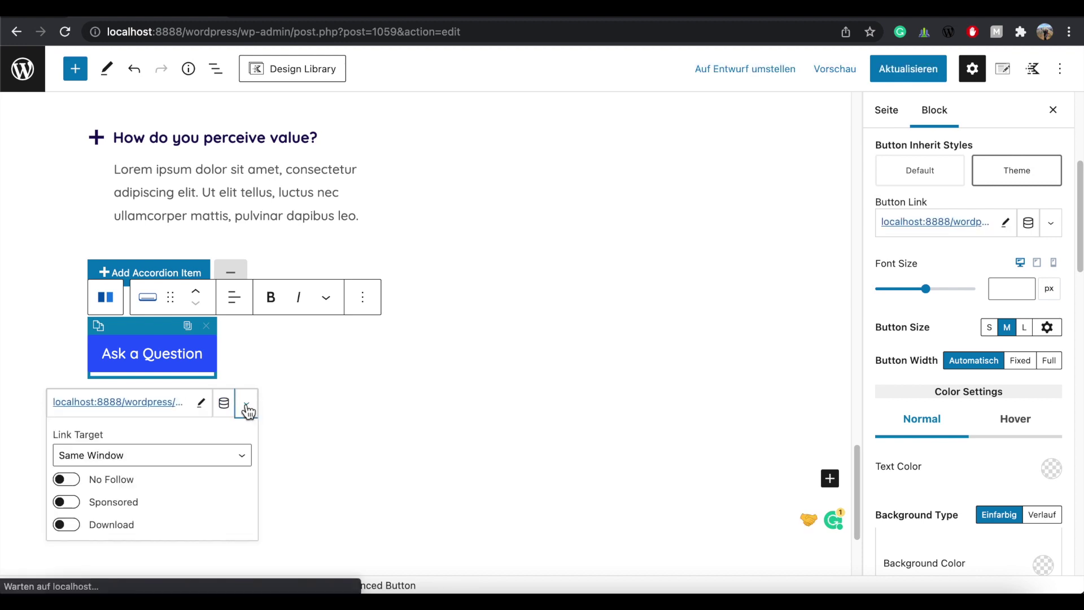
left_click(218, 455)
left_click(218, 472)
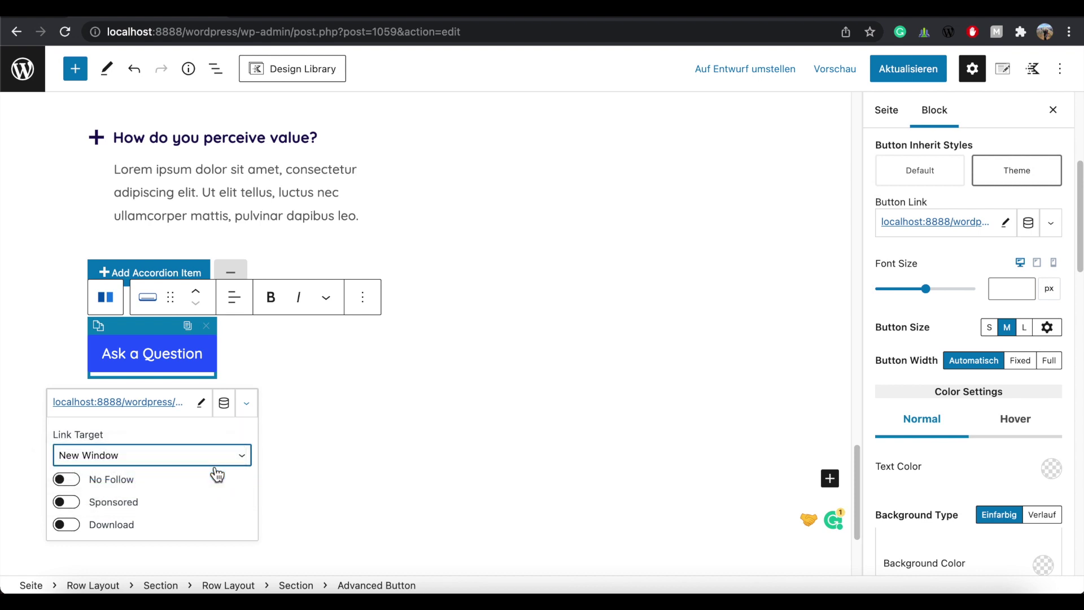
left_click(325, 425)
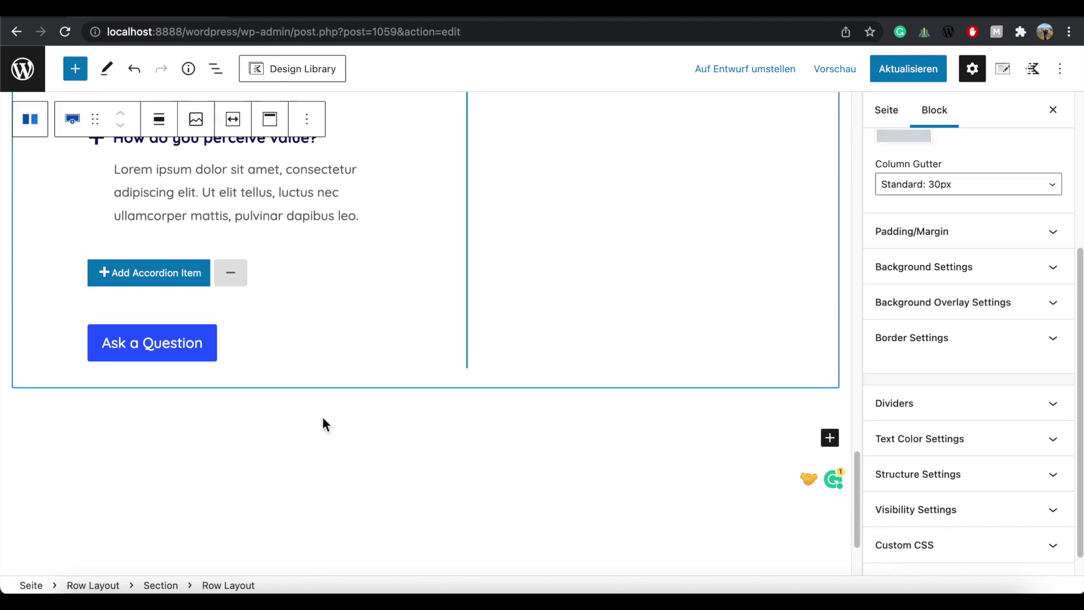
Update the page, view it live and collapse the open accordion pane above the "Ask a Question" button.
left_click(880, 71)
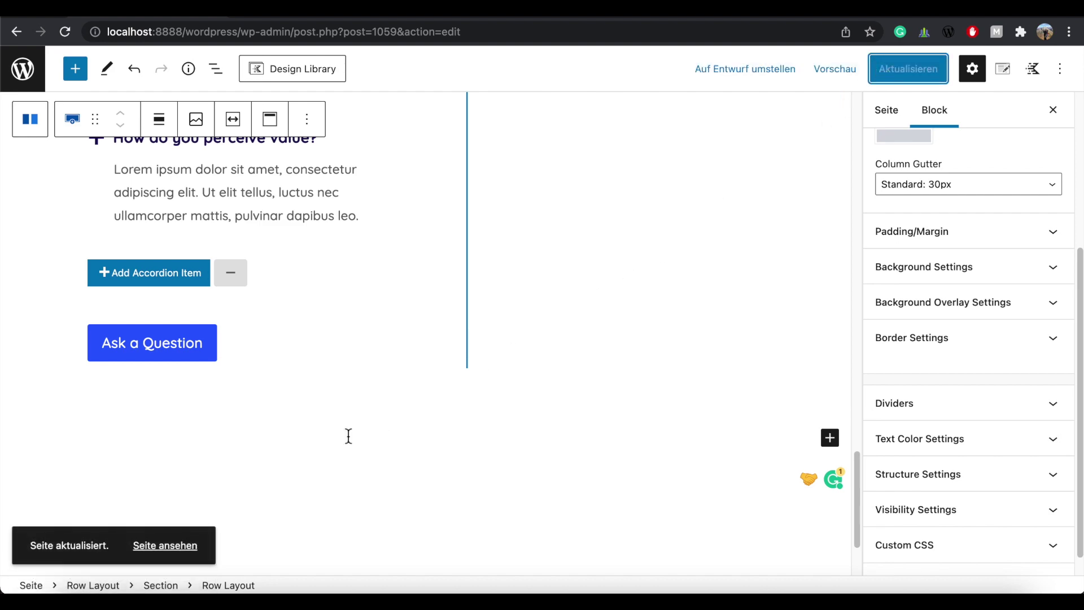
left_click(181, 545)
scroll(395, 321, "down", 20)
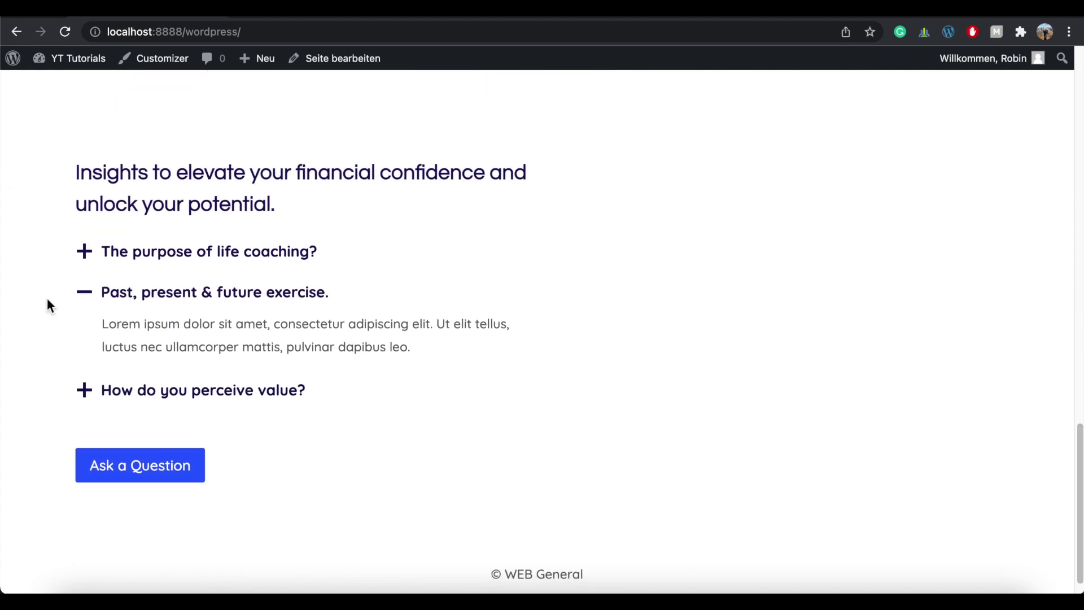
left_click(94, 295)
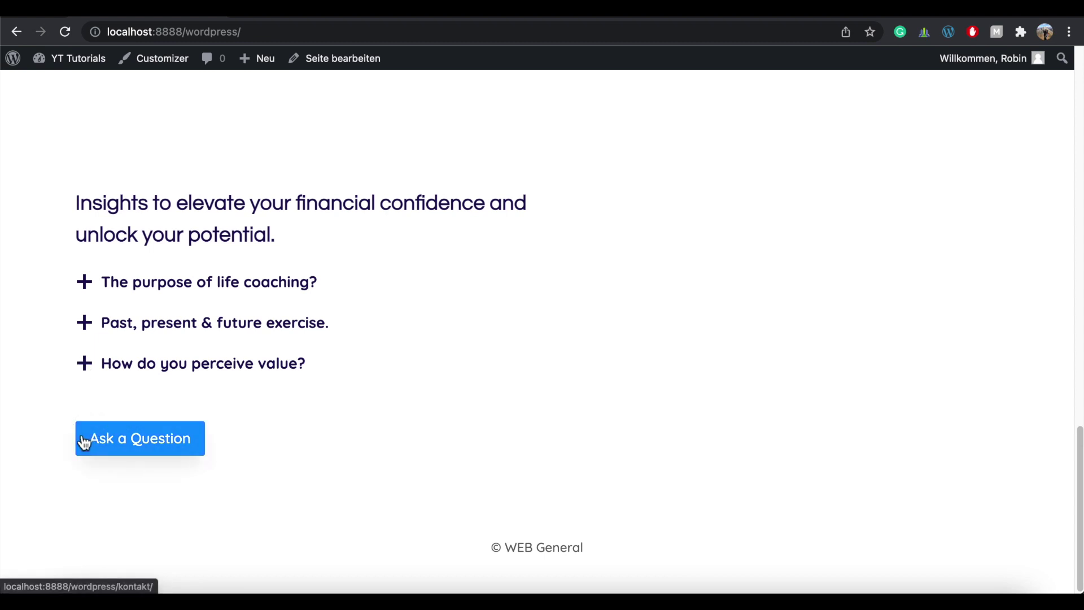
Return to editing the page and set the "Ask a Question" button's left container margin to 20 px.
left_click(349, 62)
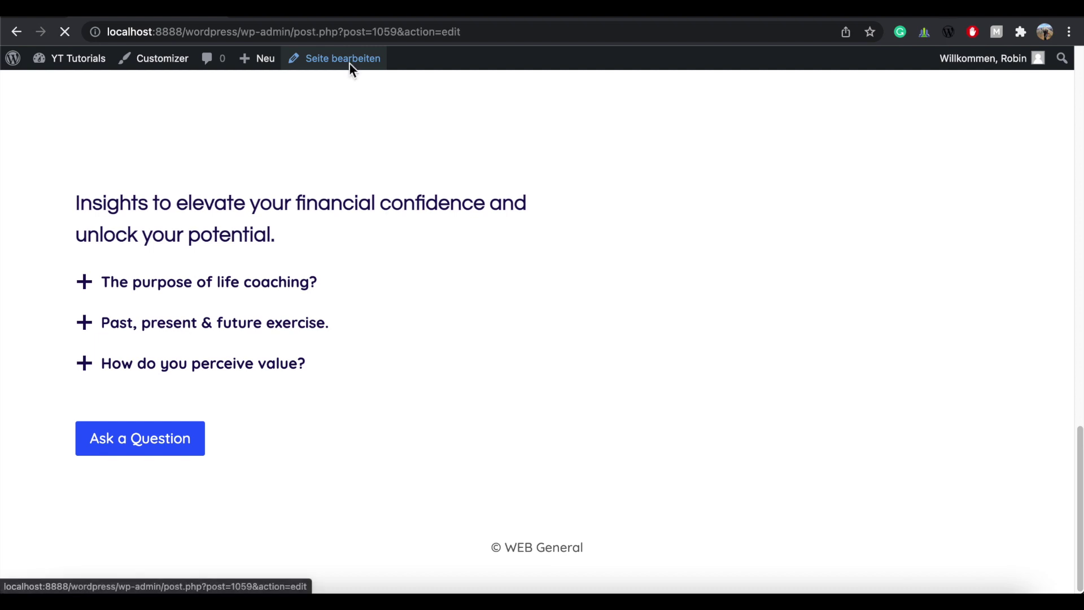
left_click_drag(855, 178, 886, 498)
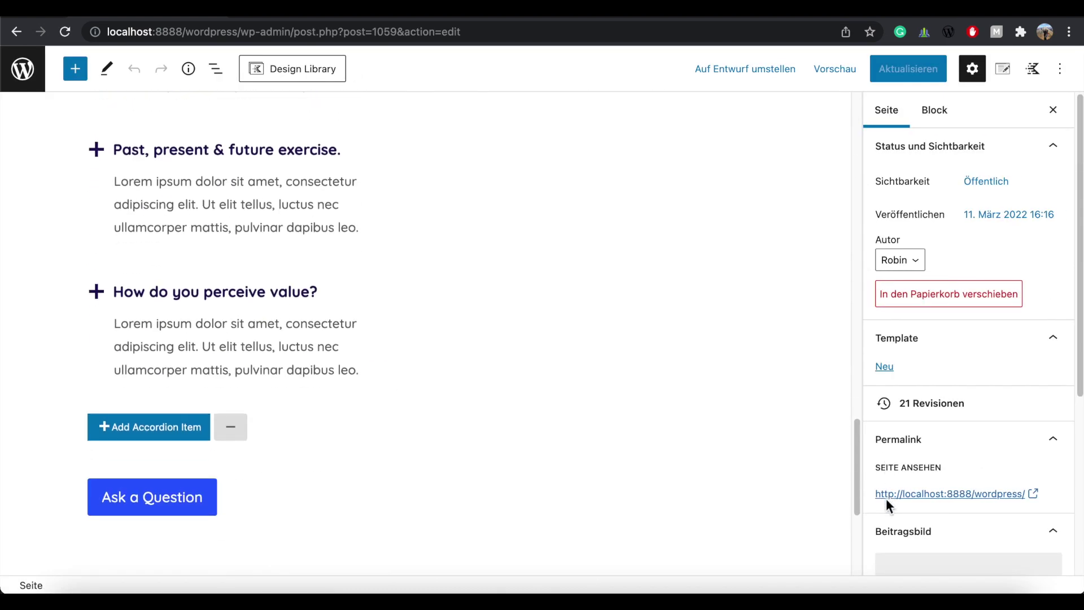
left_click(222, 484)
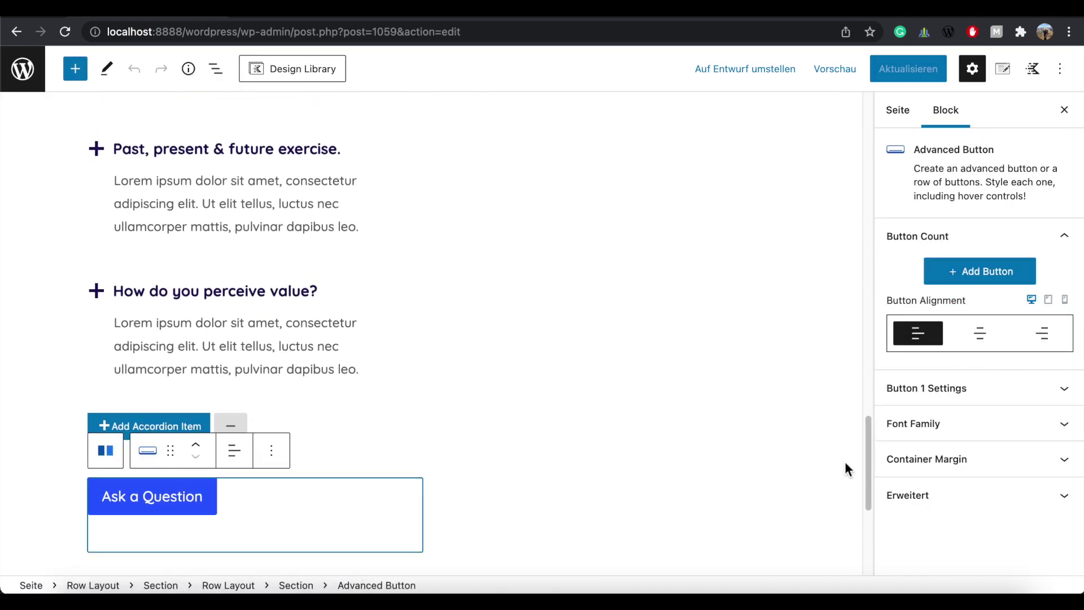
left_click(1064, 460)
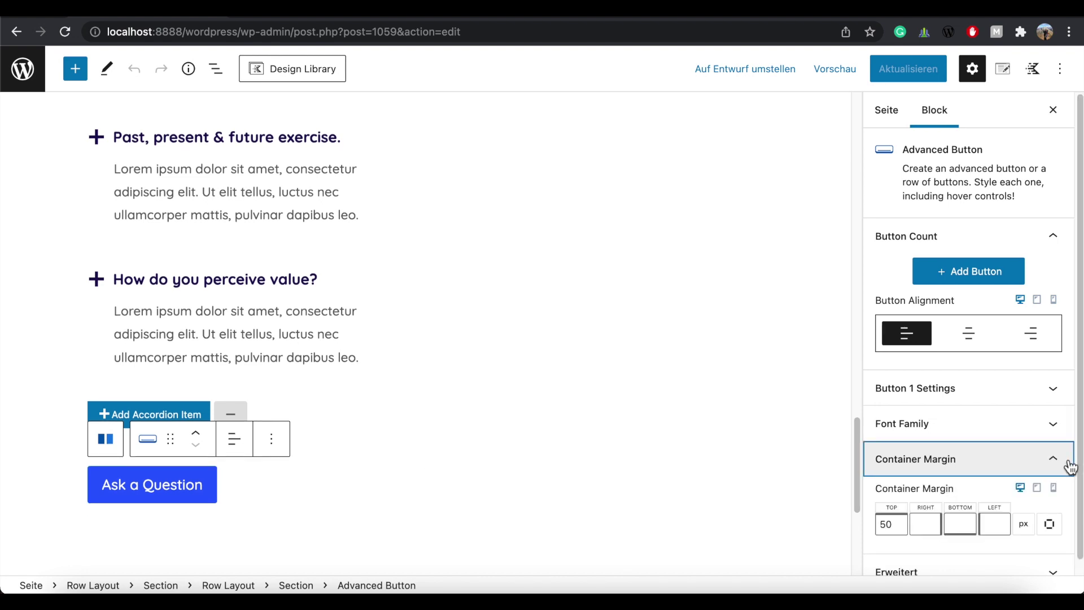
left_click(990, 524)
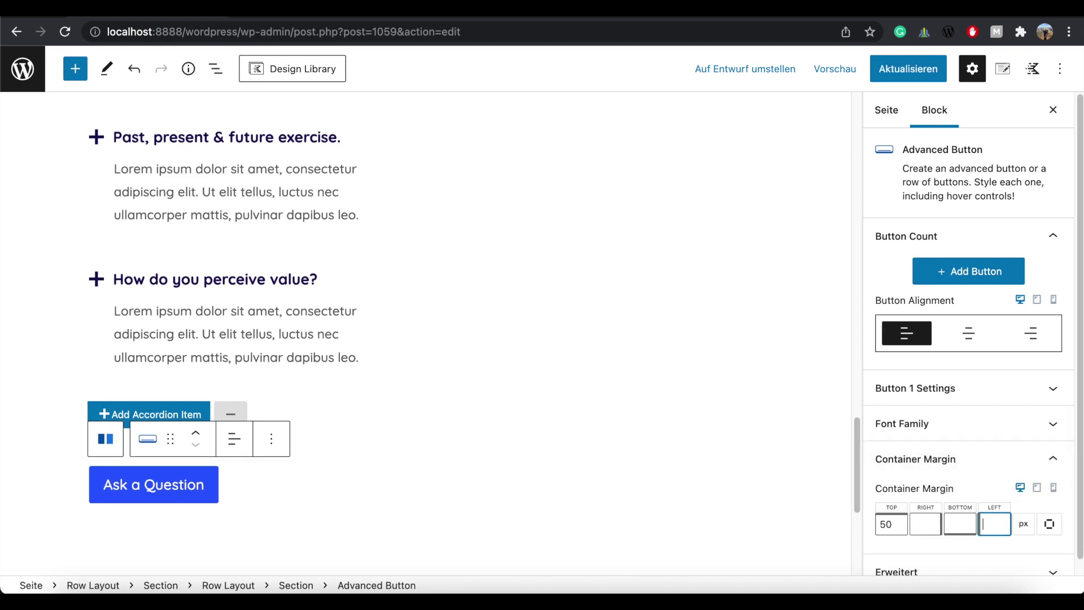
type("20")
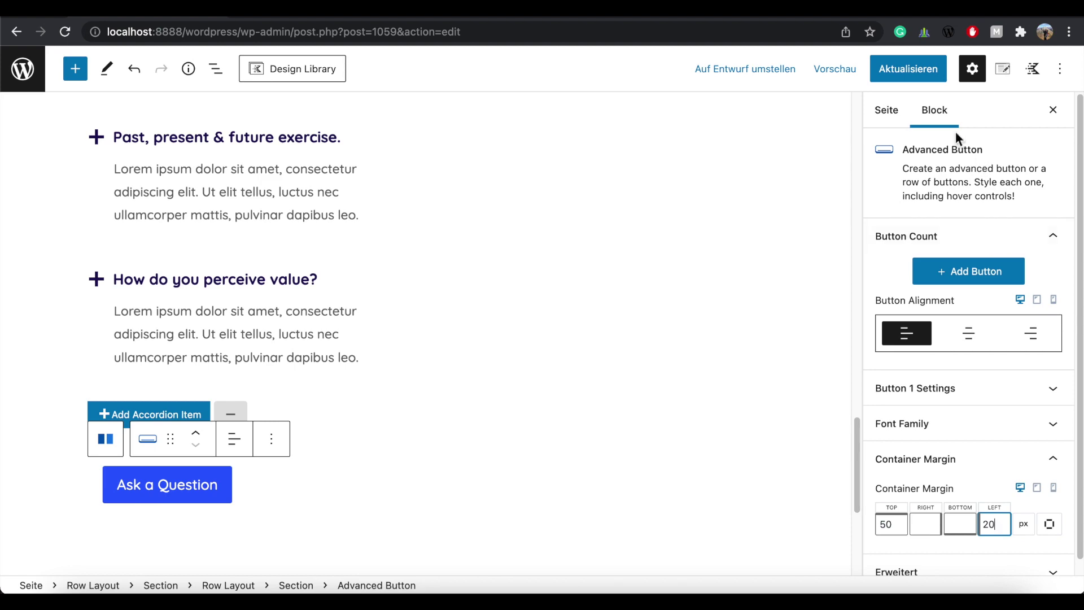
Update the page, view it live and test opening and closing the Insights accordion's panes.
left_click(927, 75)
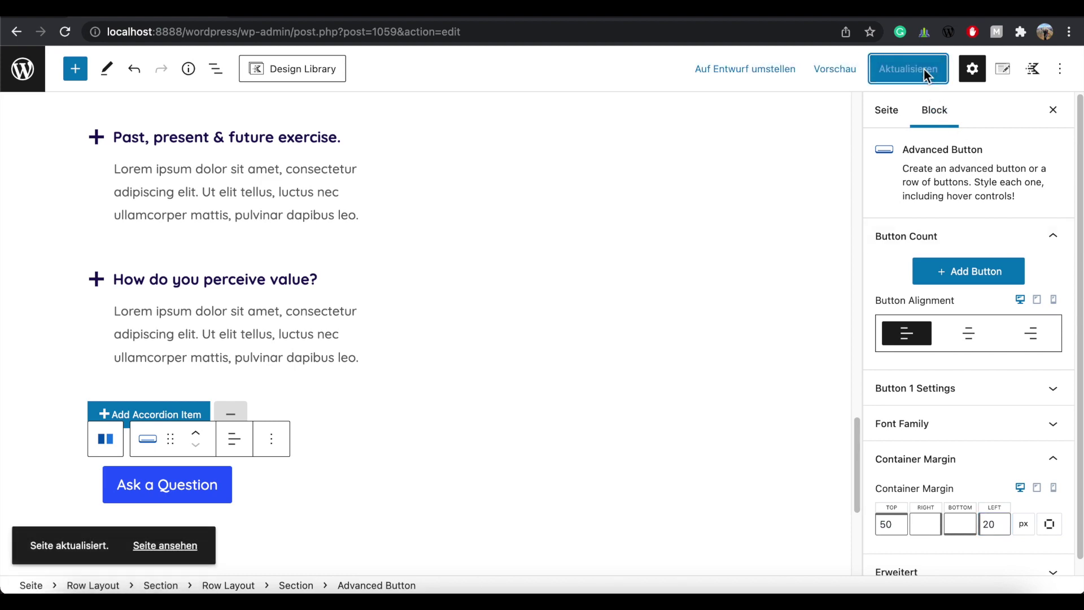
left_click(180, 543)
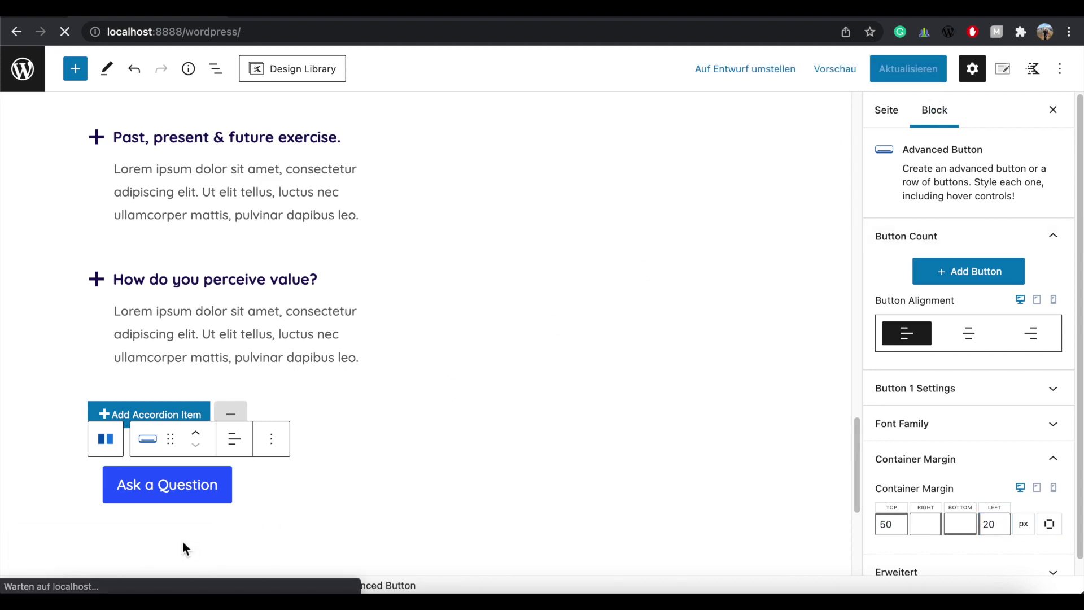
scroll(1079, 206, "down", 20)
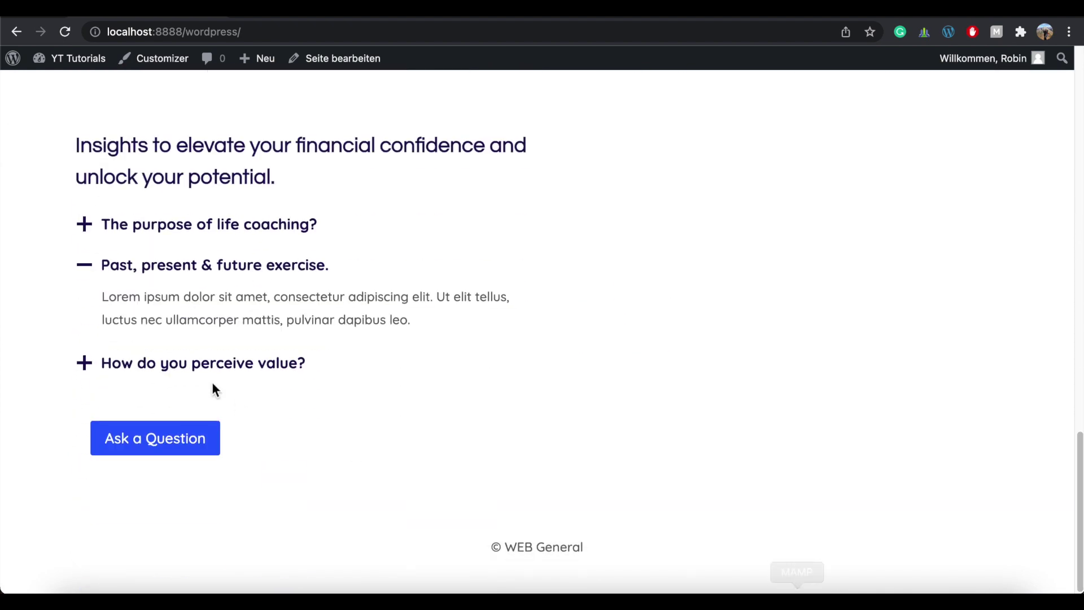
left_click(90, 267)
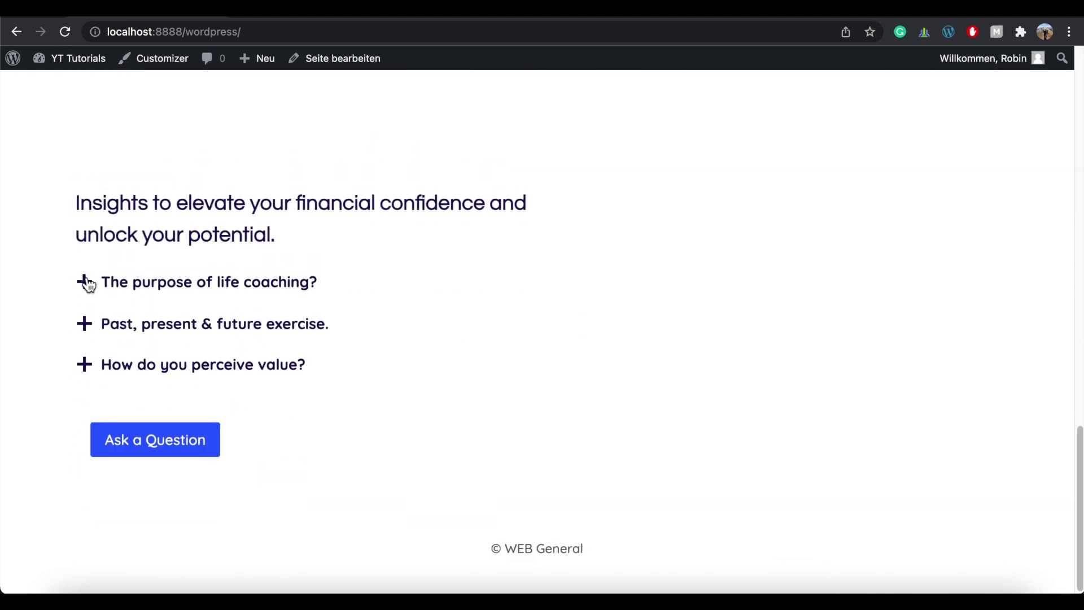
left_click(85, 281)
left_click(90, 379)
left_click(86, 419)
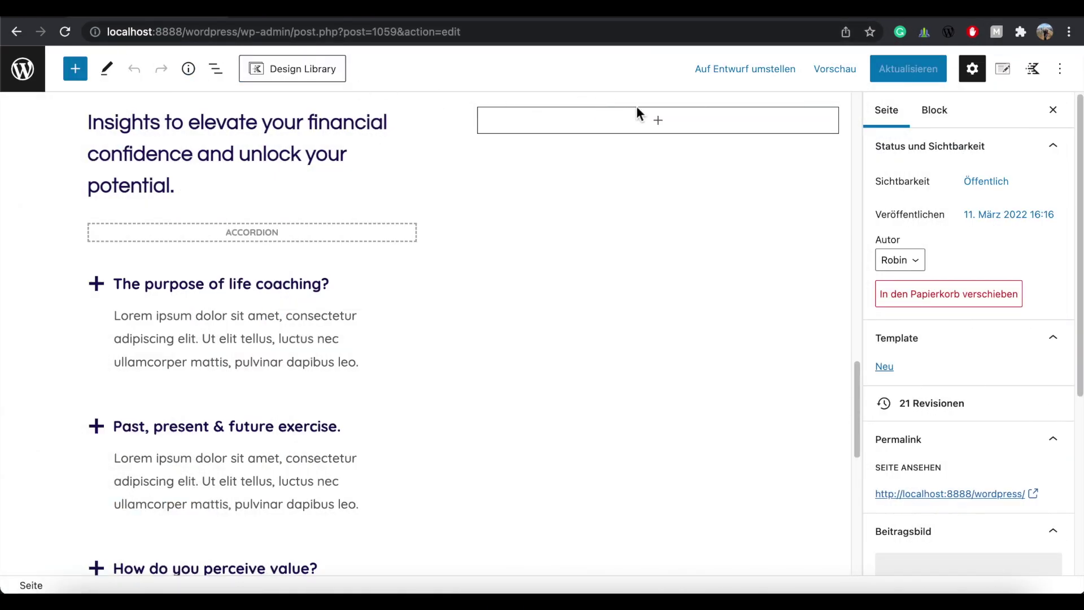
Add a Row Layout with a narrow left and a wide right column to the empty column beside the Insights accordion.
left_click(658, 121)
type("ro")
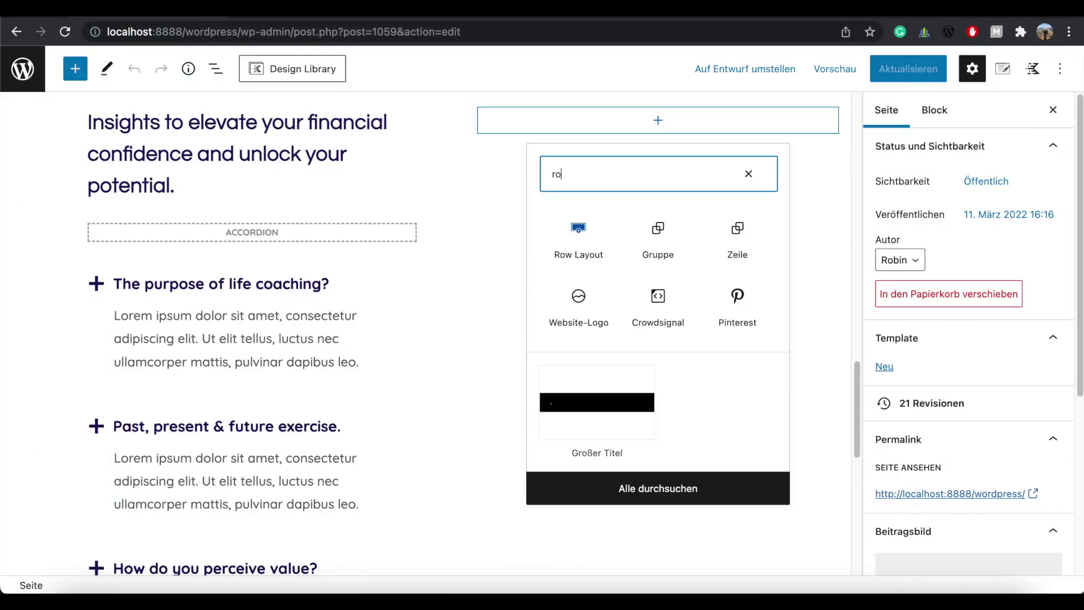
type("w")
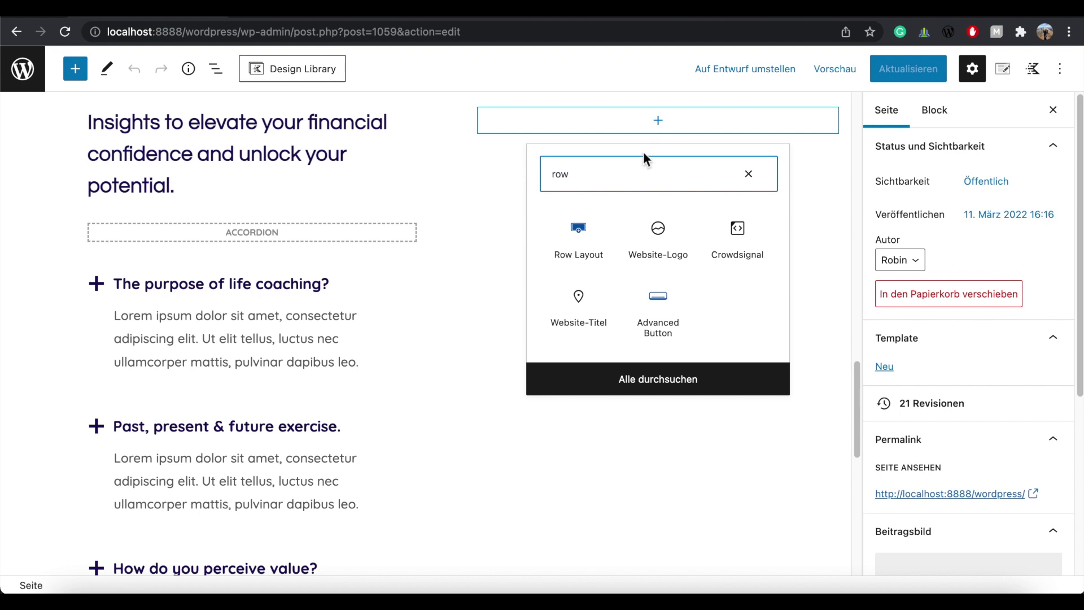
left_click(579, 230)
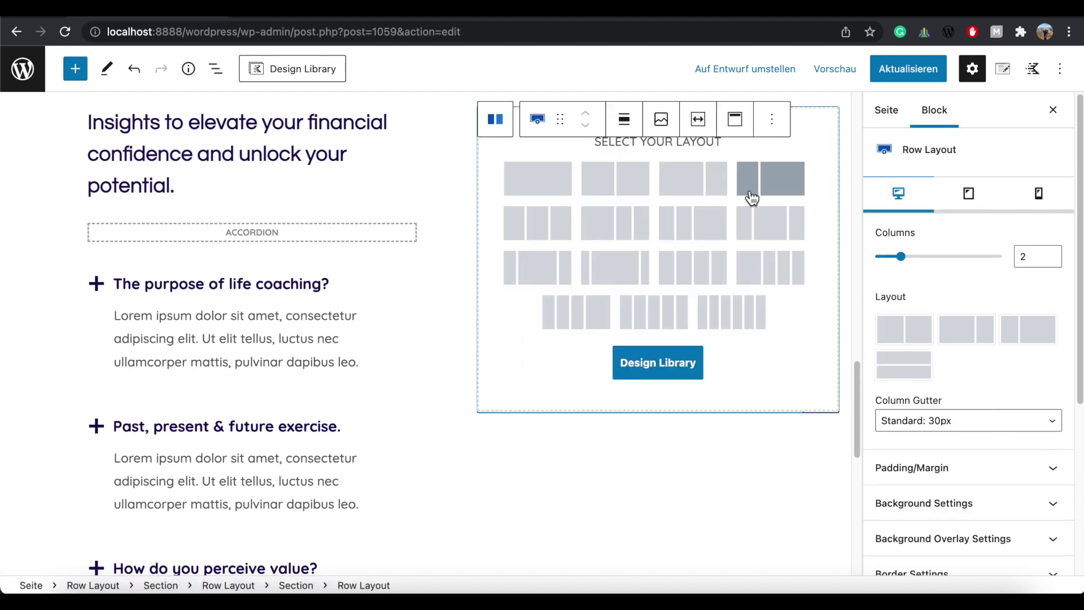
left_click(782, 184)
Add an Advanced Image block to the nested row's narrow column and fill it with the first library photo of a hand-held phone.
scroll(689, 236, "up", 4)
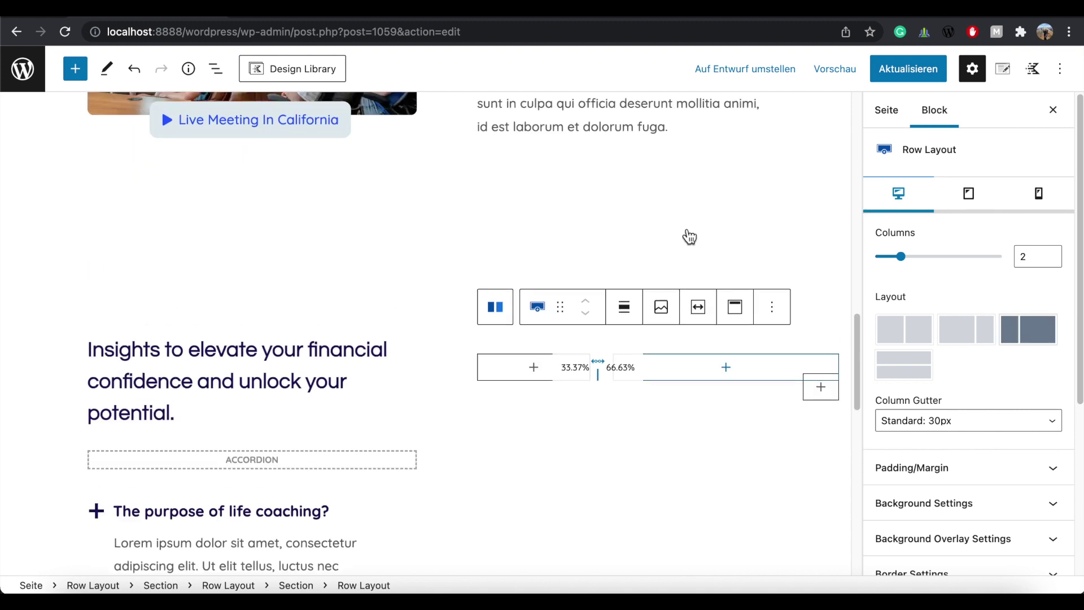
left_click(533, 368)
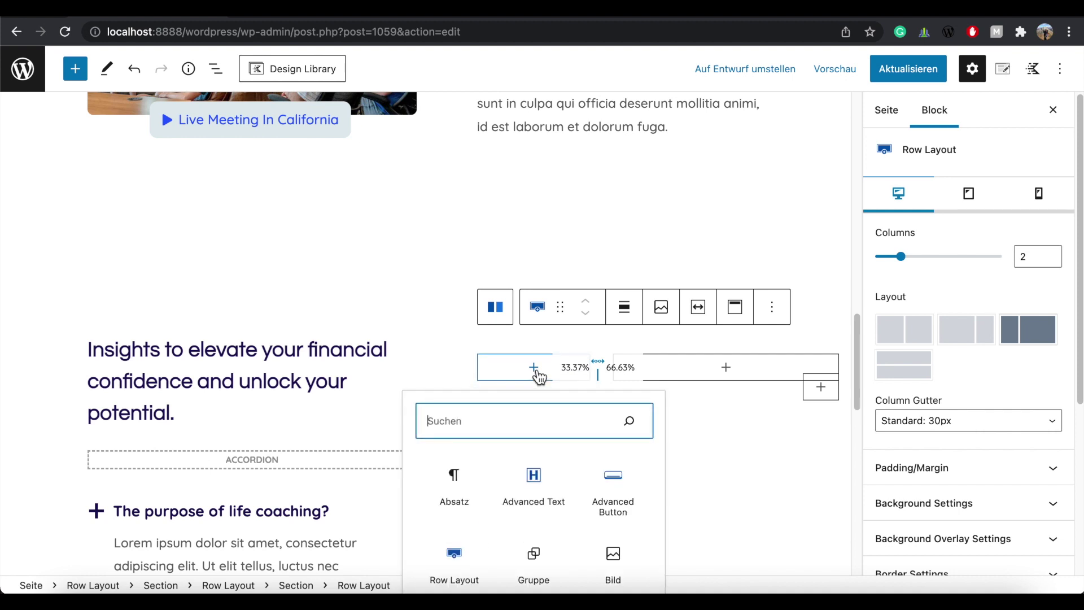
type("advanced")
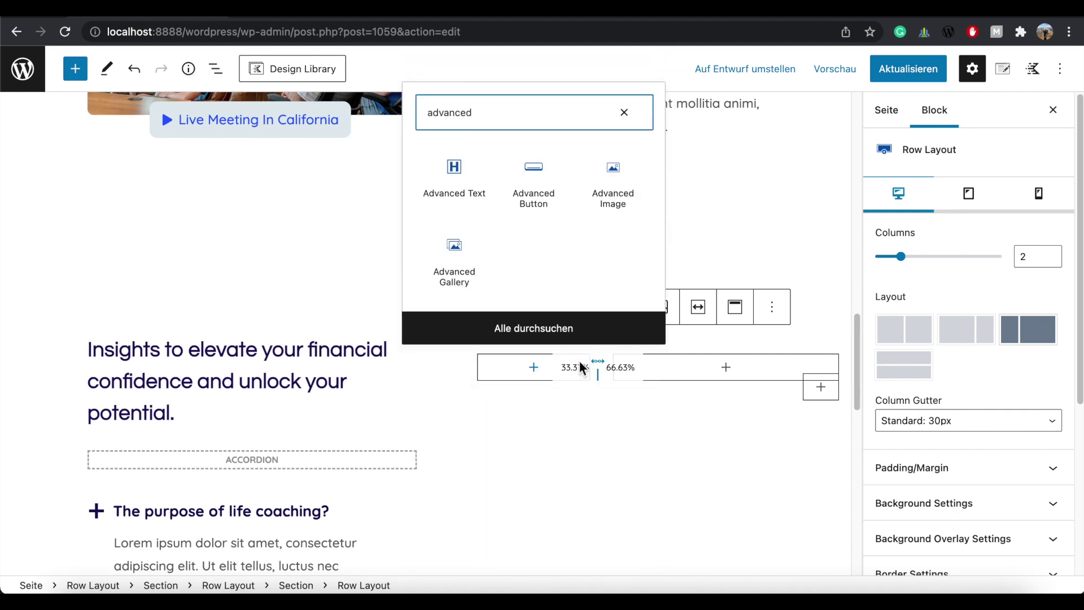
left_click(616, 174)
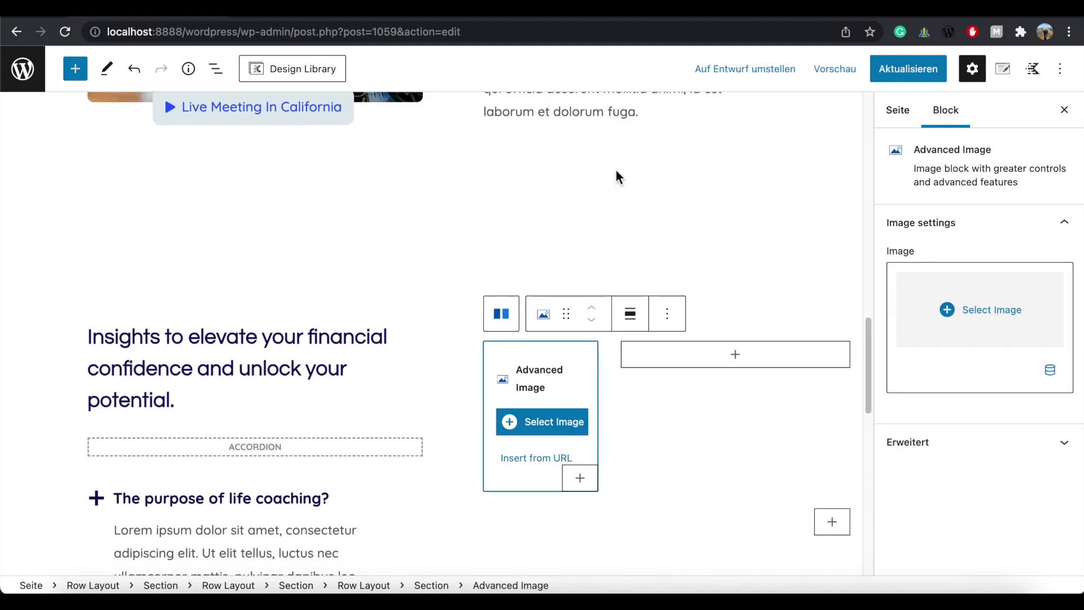
left_click(557, 423)
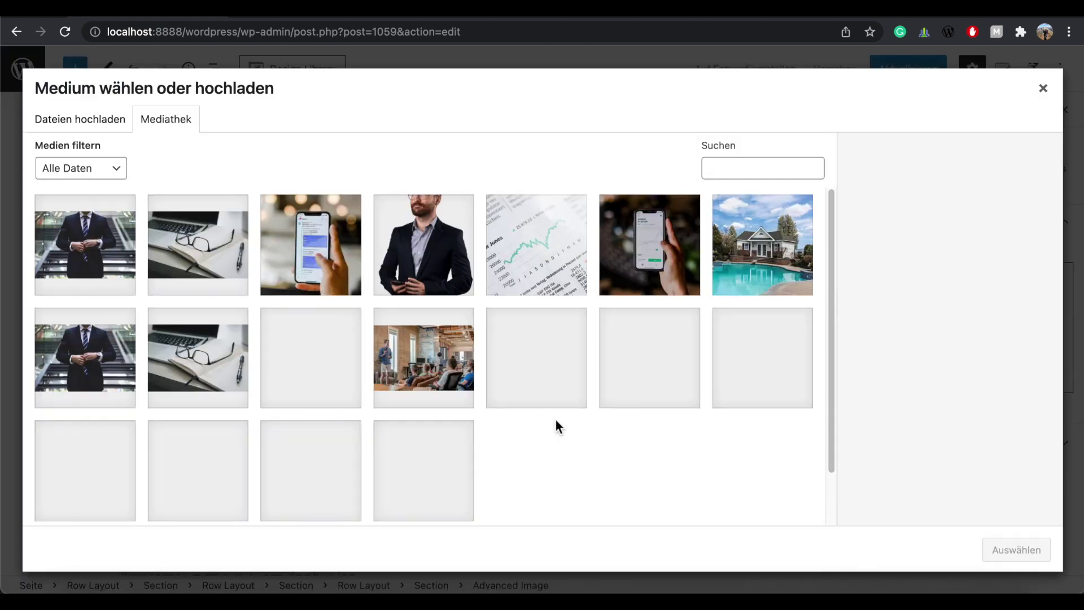
left_click(308, 251)
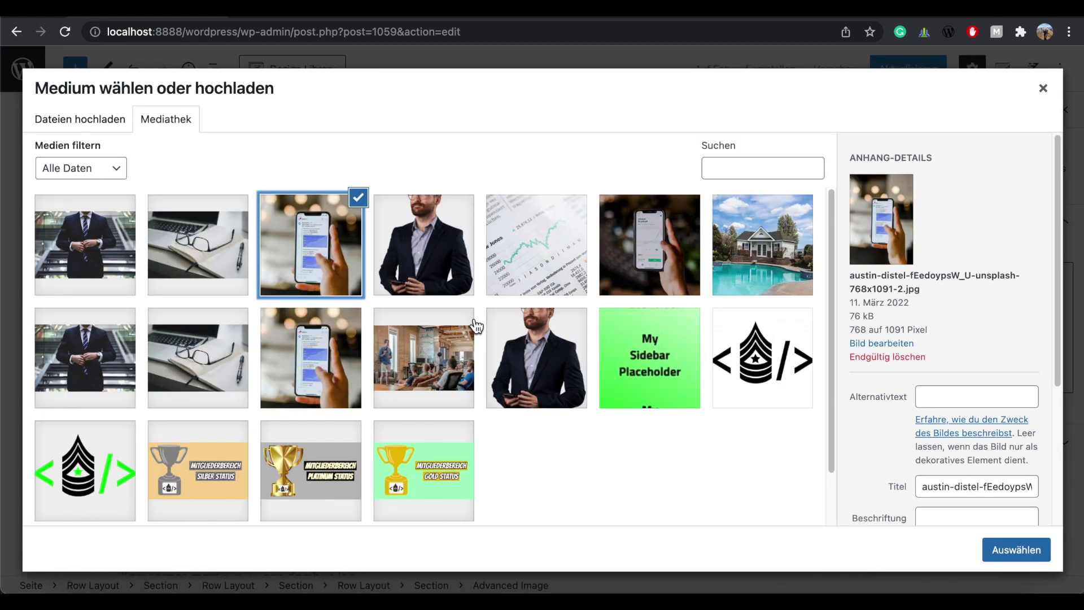
left_click(1045, 550)
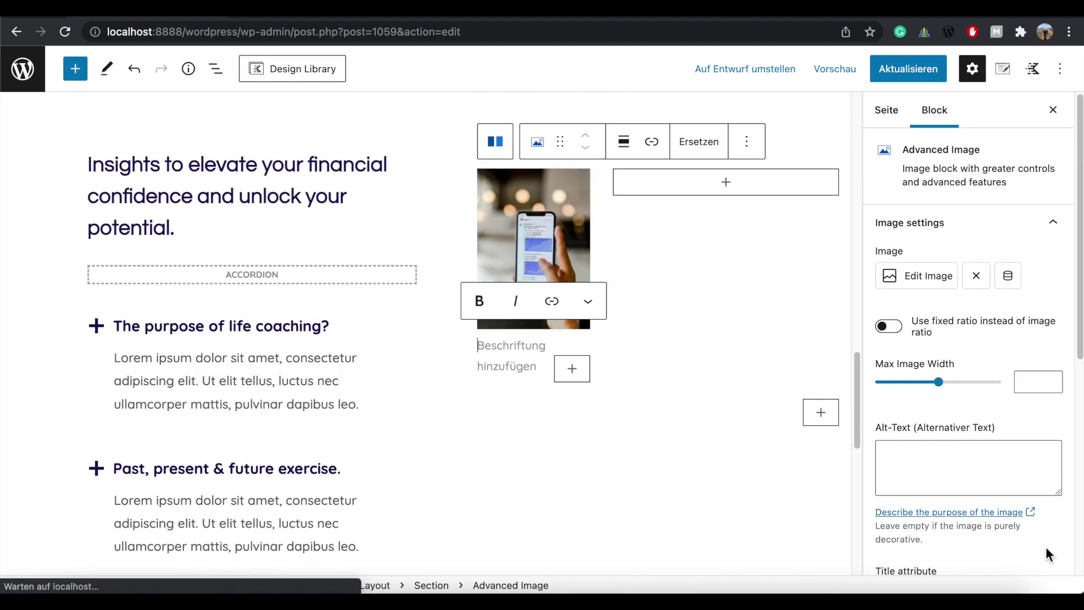
Add an Advanced Image block to the nested row's wide column using the first library photo of glasses on a notebook.
left_click(728, 184)
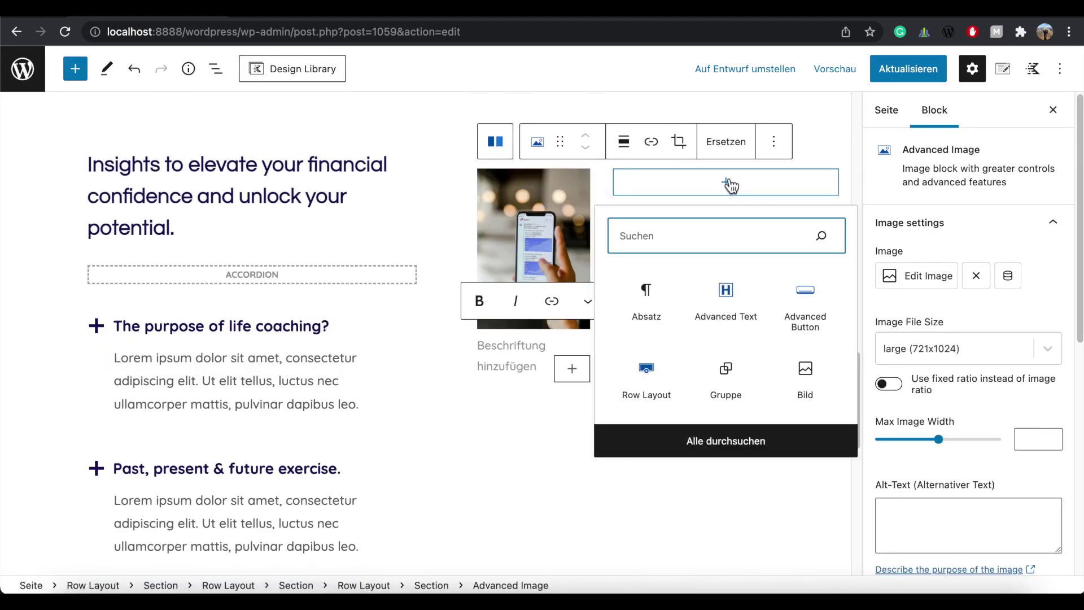
type("advanced")
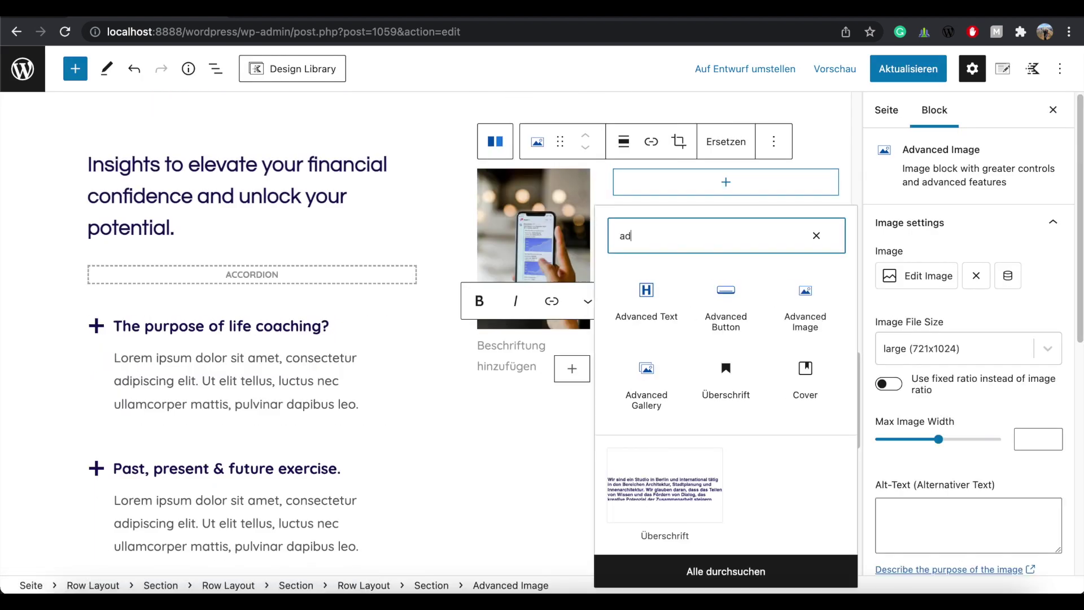
left_click(804, 305)
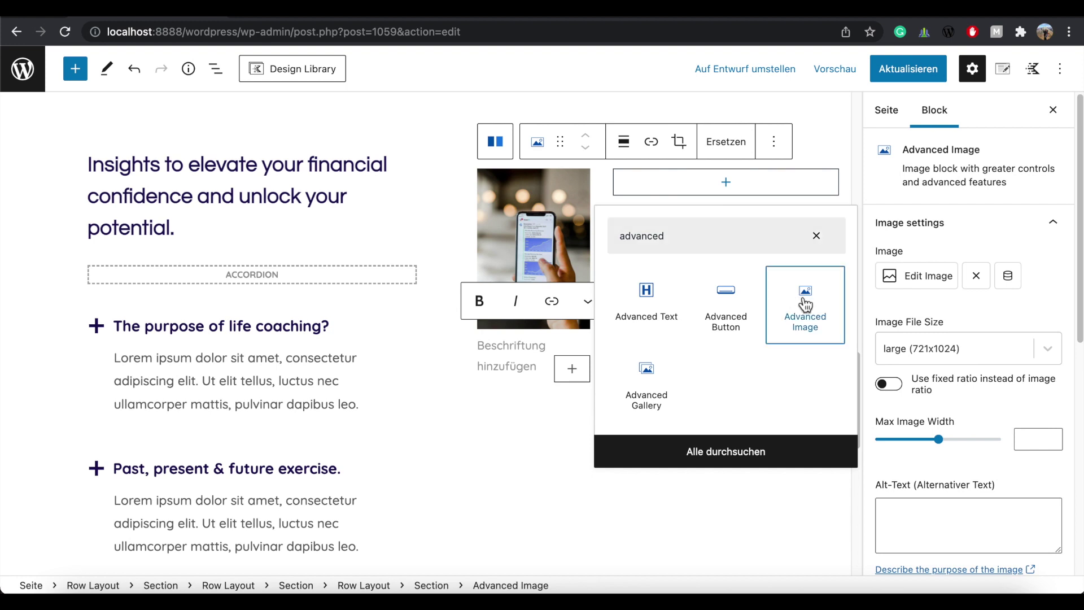
left_click(715, 255)
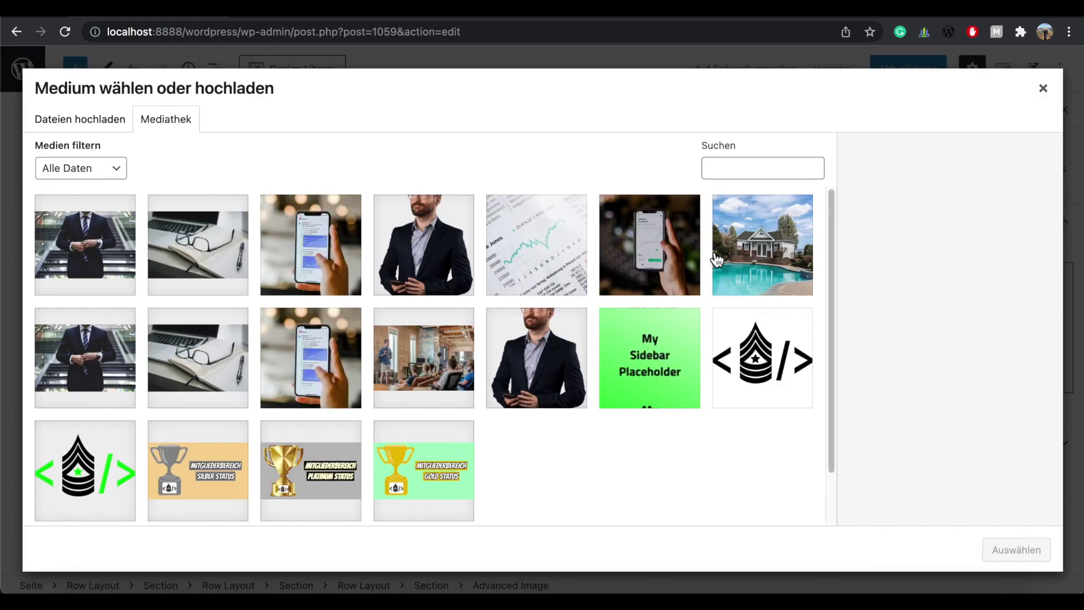
left_click(211, 248)
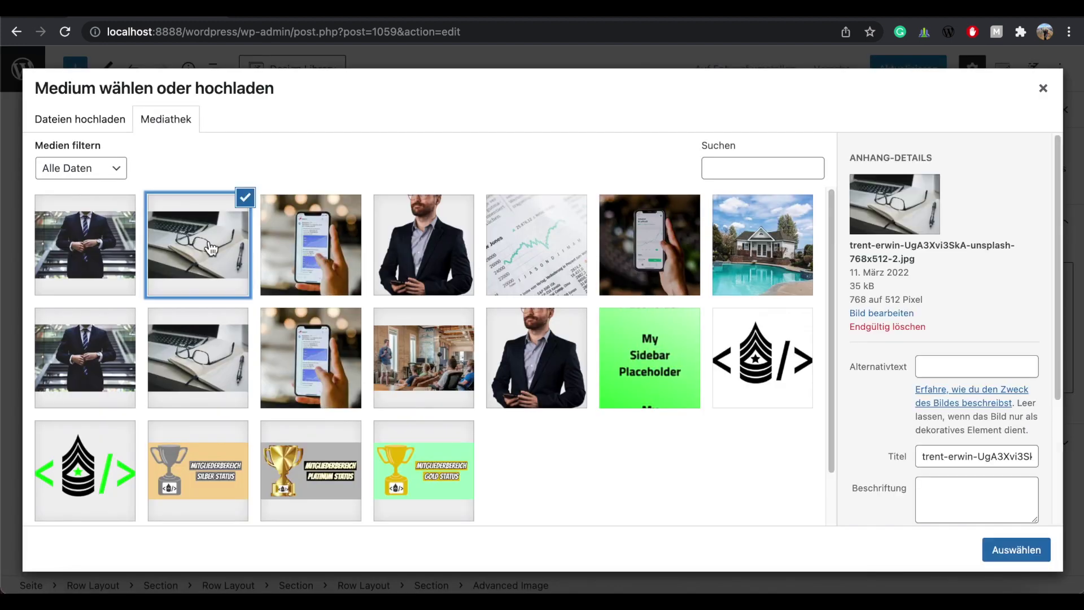
left_click(1023, 550)
left_click_drag(853, 411, 853, 402)
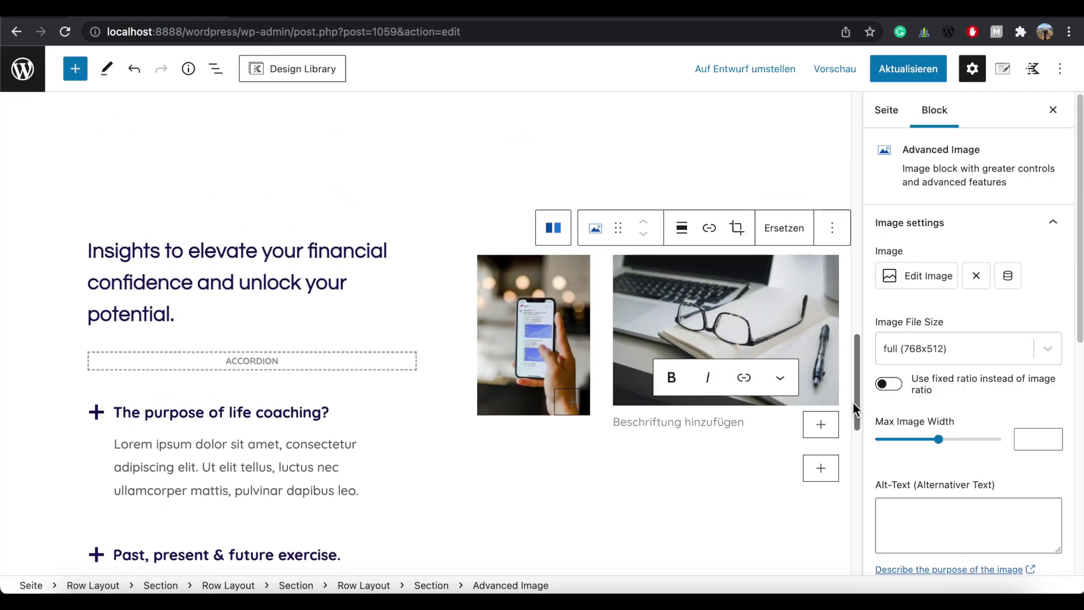
Show the block list view and locate the section that holds the nested two-image row.
left_click(471, 20)
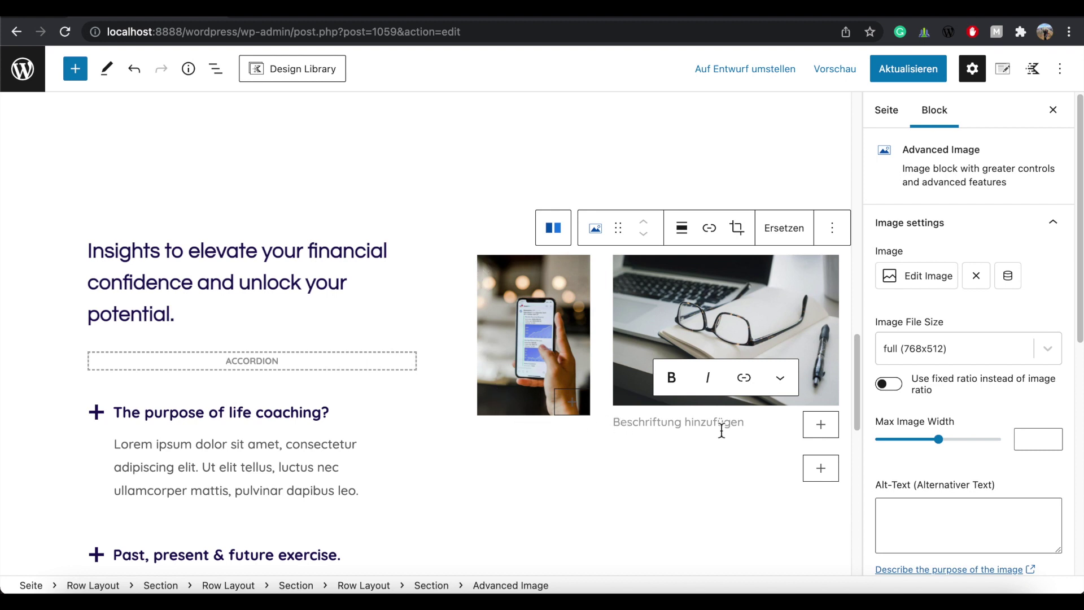
left_click(669, 419)
scroll(669, 419, "down", 3)
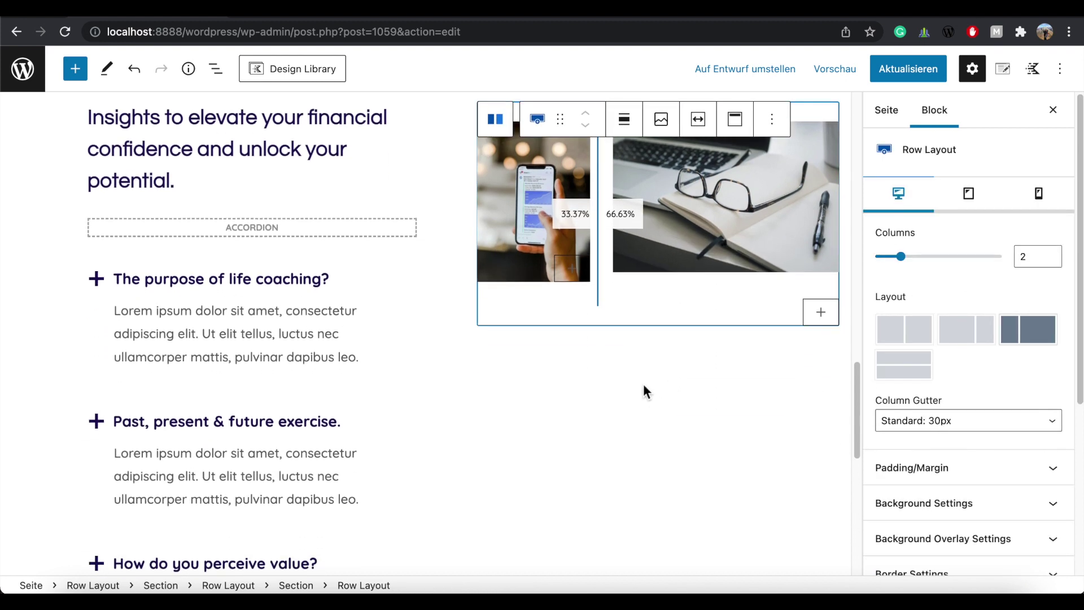
left_click(216, 68)
left_click_drag(284, 158, 312, 424)
scroll(312, 430, "down", 3)
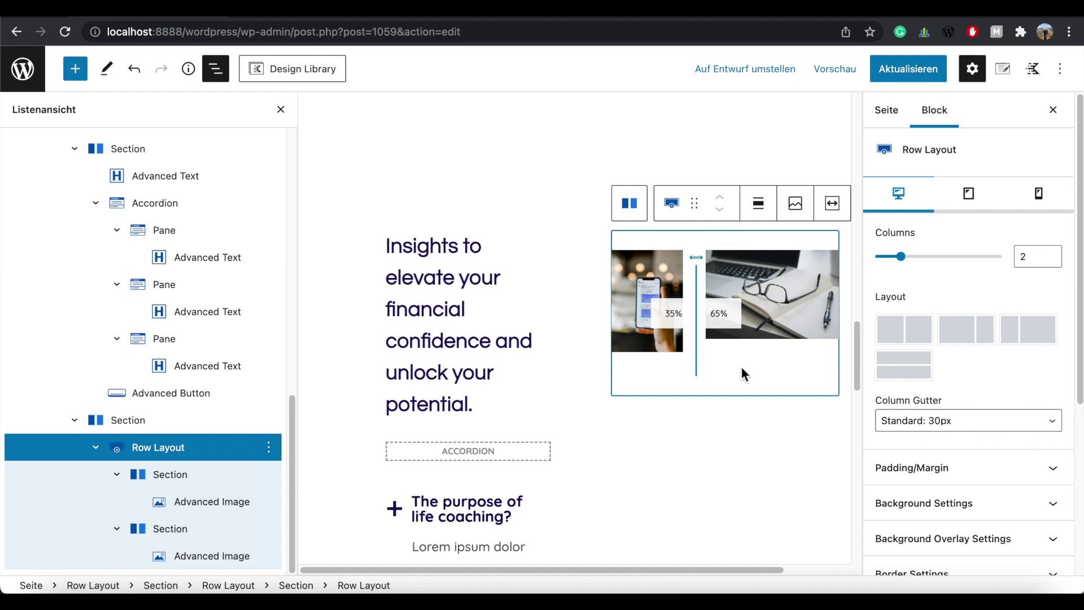
left_click(714, 406)
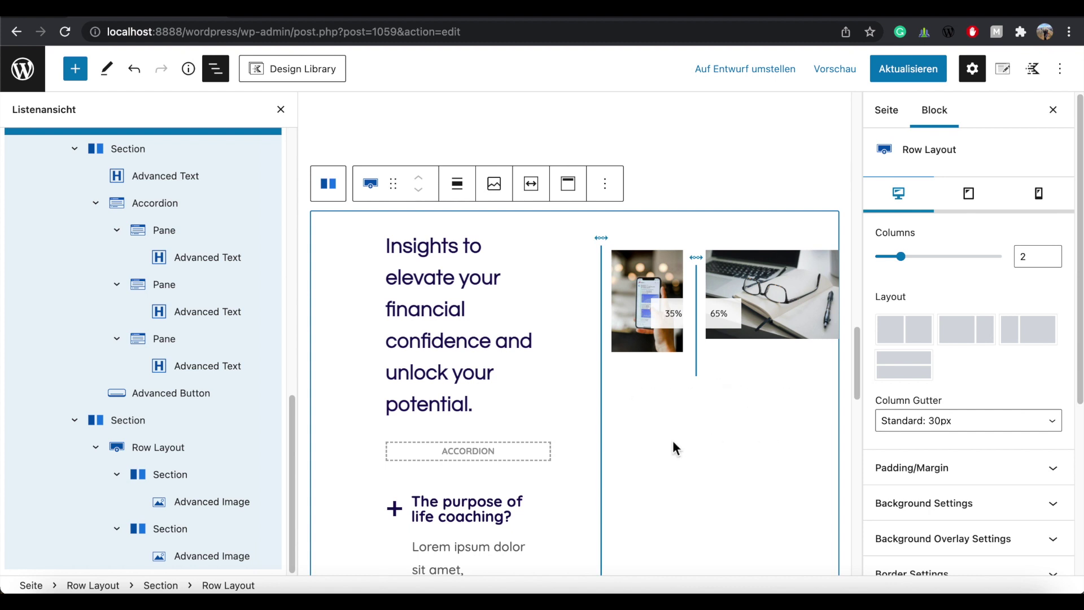
left_click(146, 423)
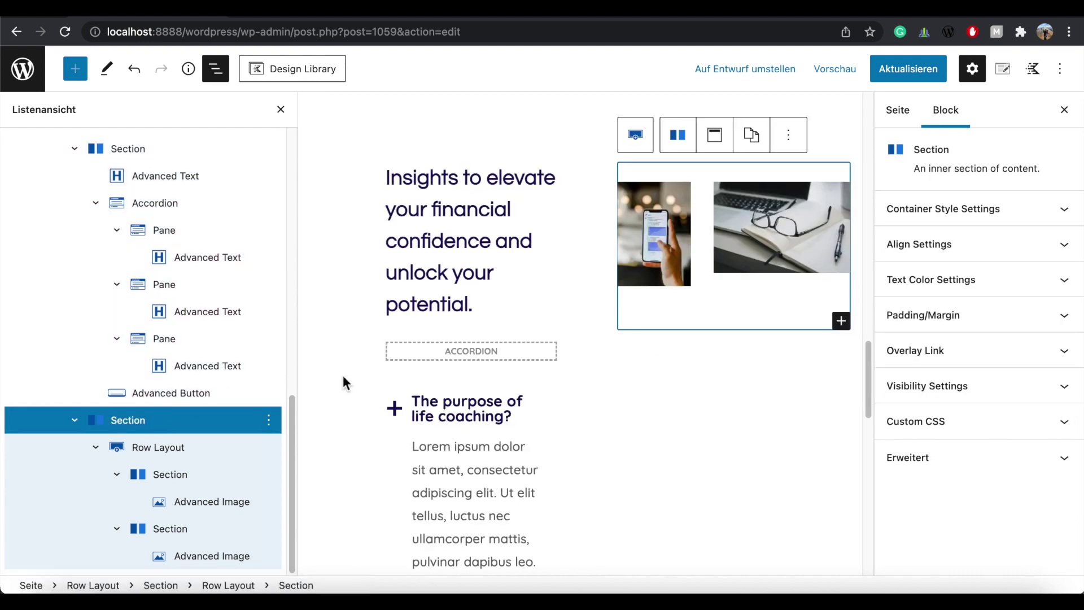
left_click(845, 321)
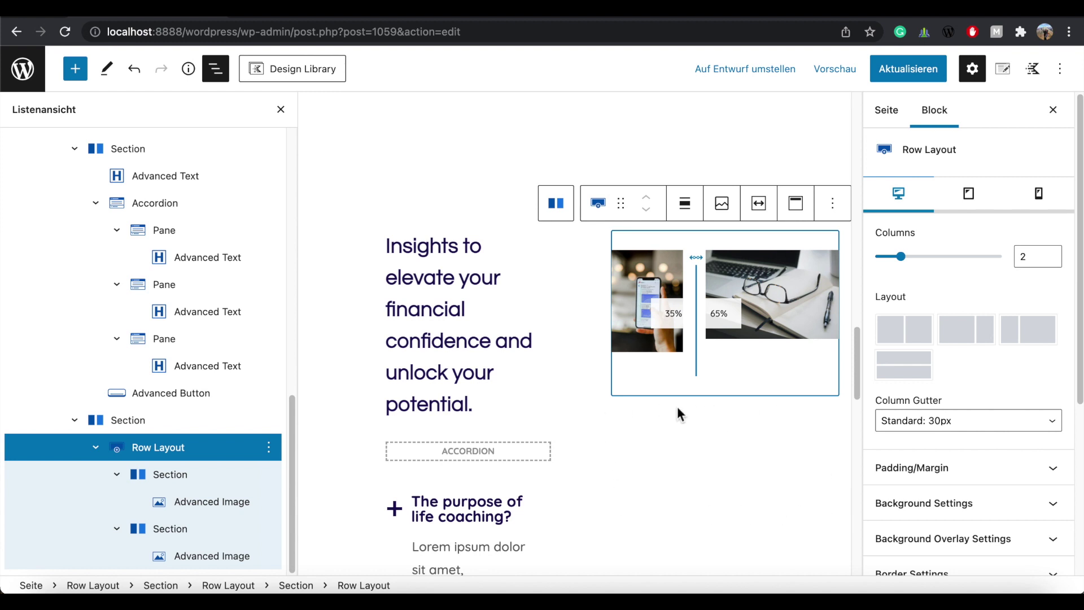
Add another Advanced Image block under the glasses photo and move it out of the nested row so it sits below that row.
left_click(759, 355)
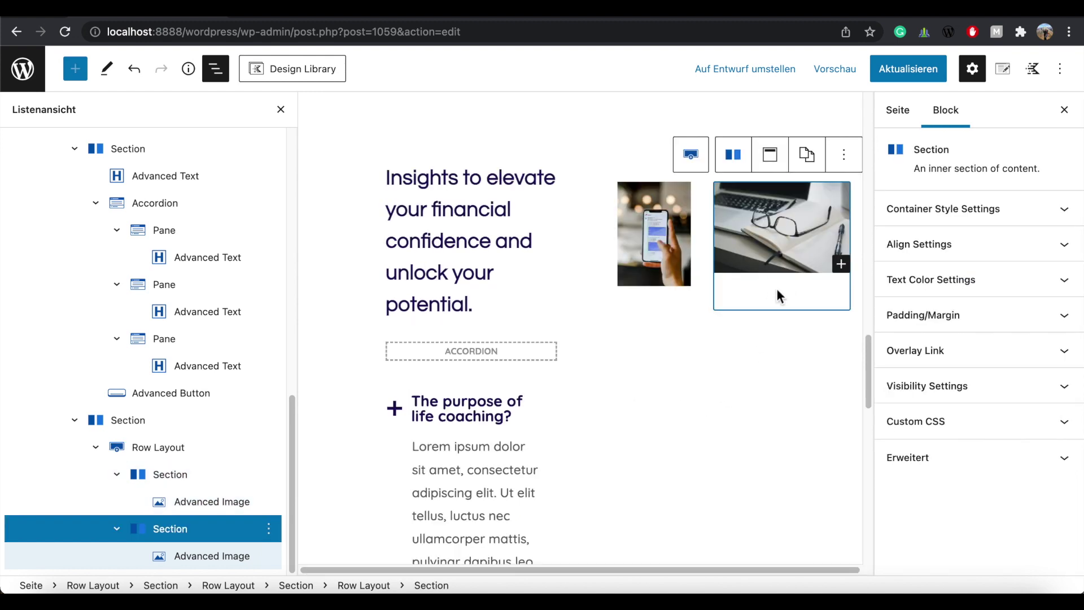
left_click(844, 265)
type("advanced")
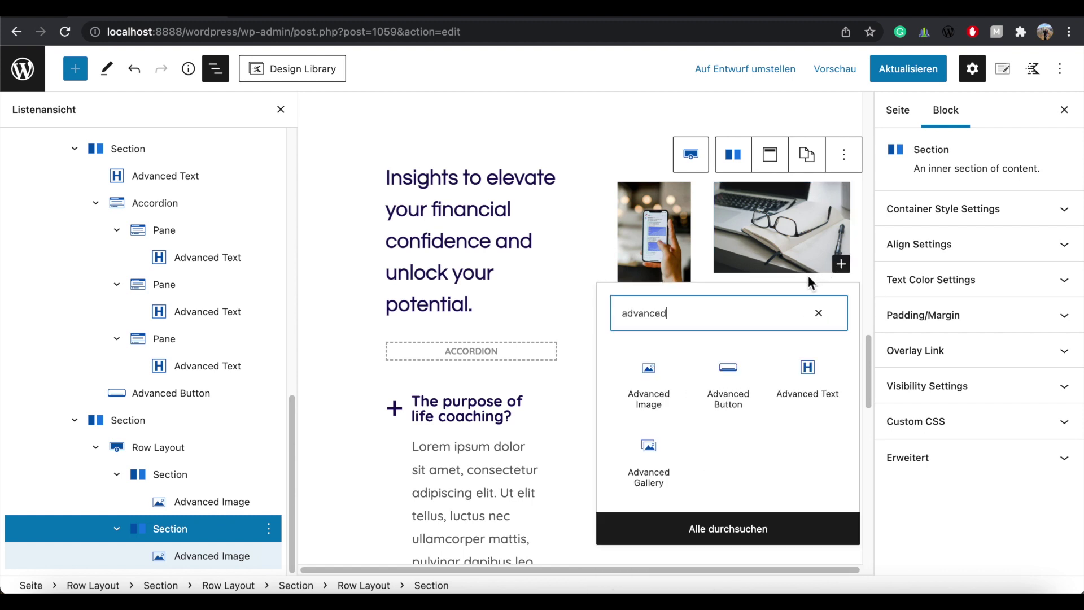
left_click(652, 375)
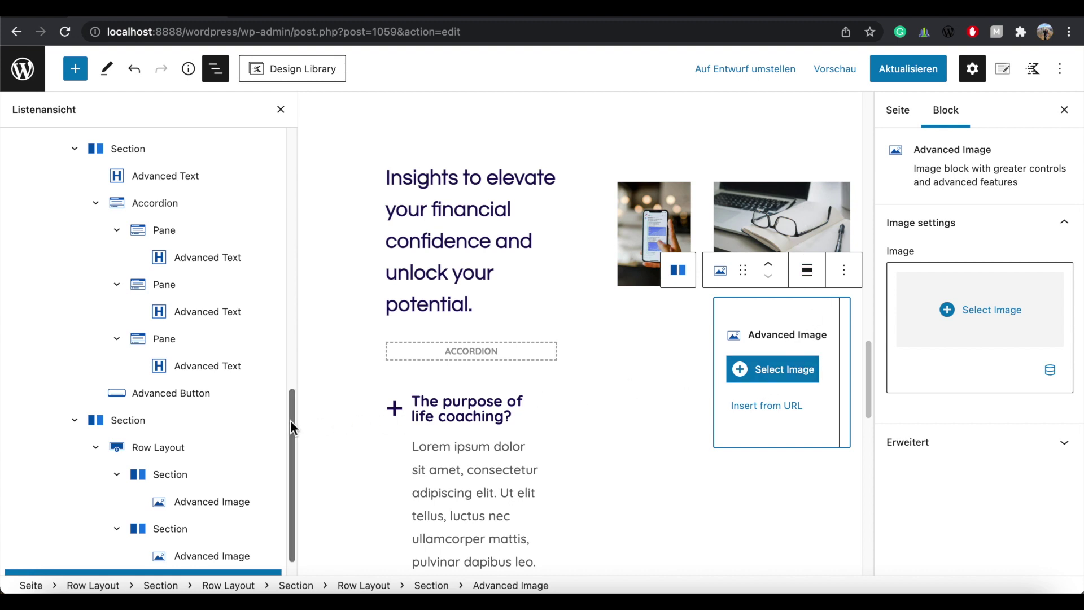
left_click_drag(292, 422, 293, 442)
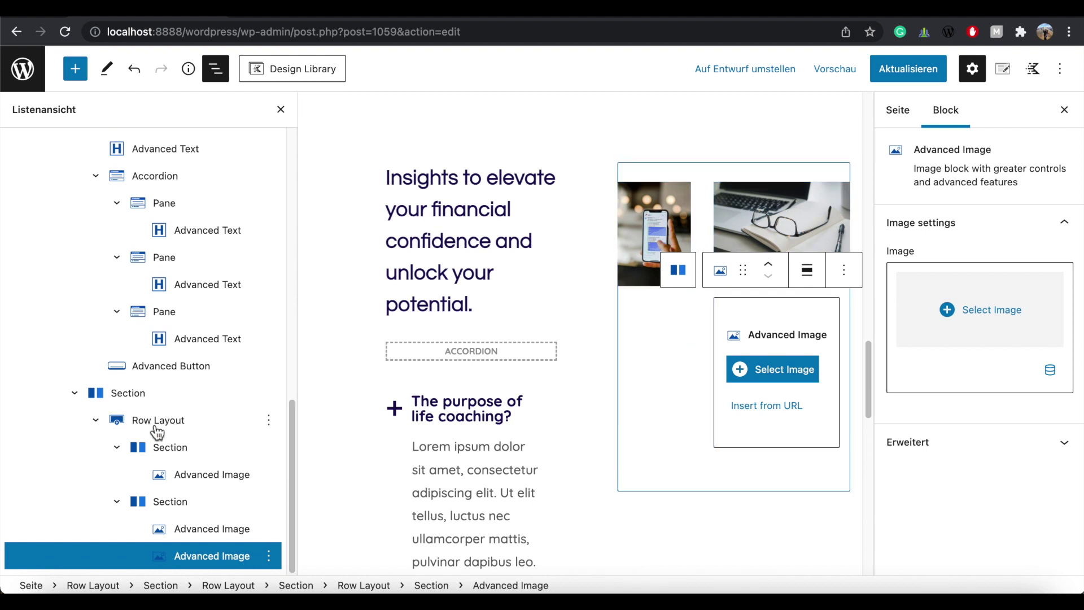
left_click_drag(261, 565, 144, 532)
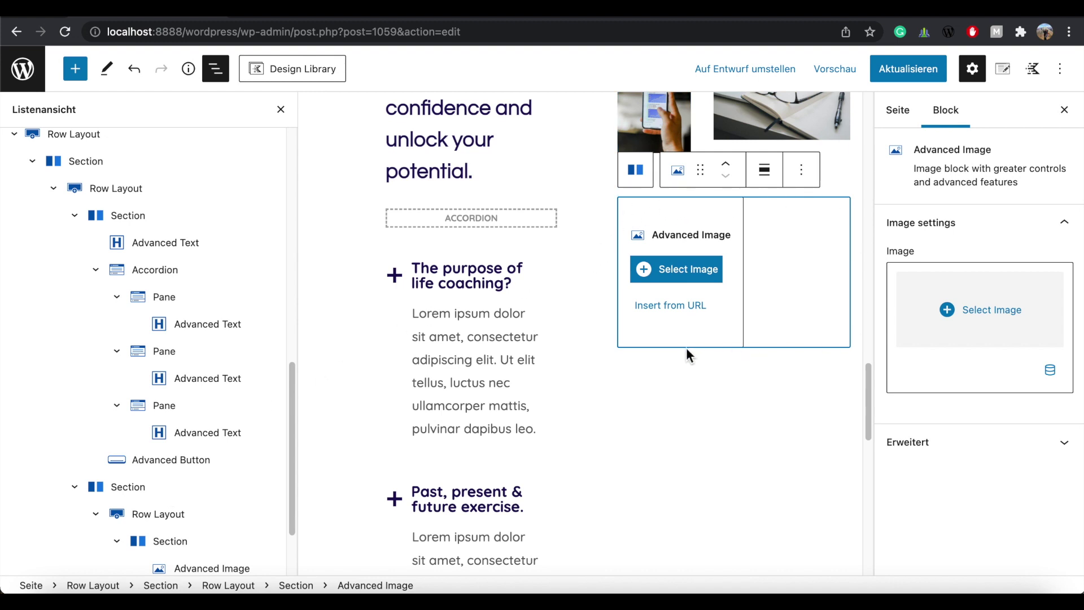
Fill the image block below the nested row with the first library photo of the man in a suit on the stairs.
left_click(685, 271)
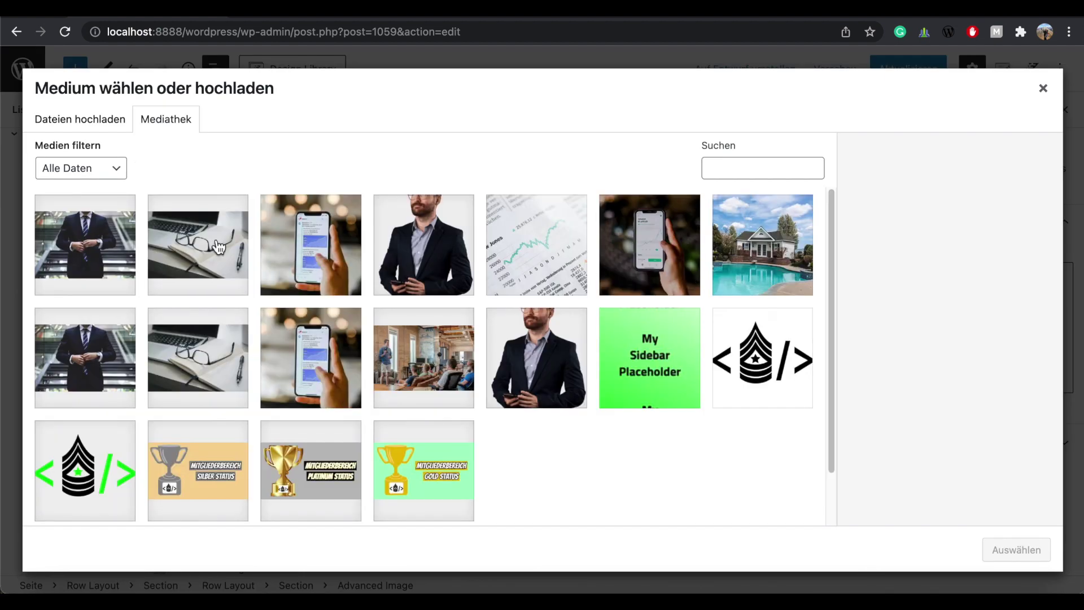
left_click(127, 247)
left_click(1025, 551)
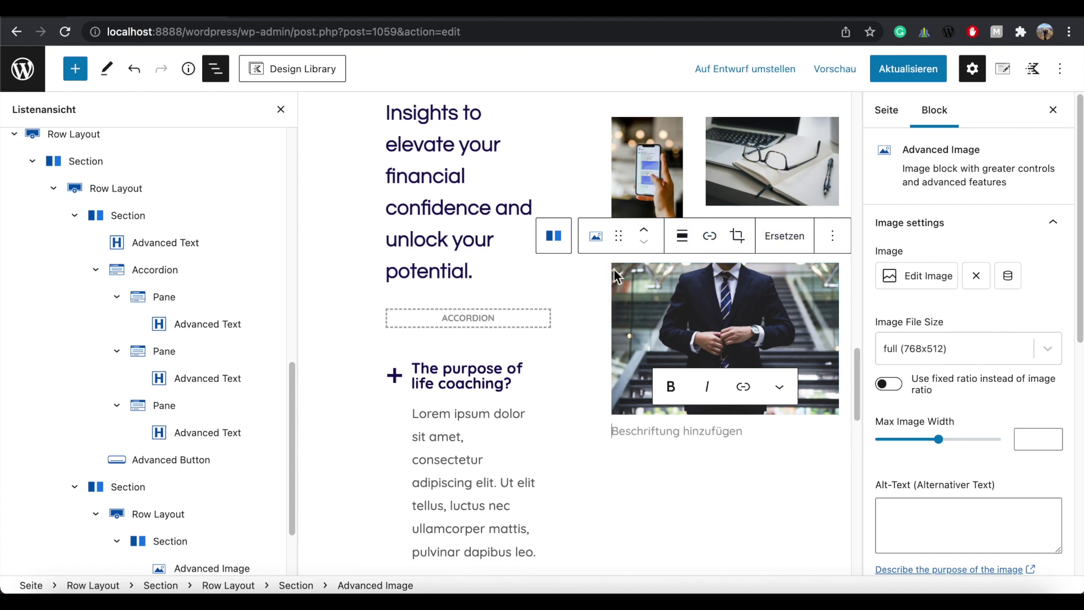
Link the phone image's corner radii and set its border radius to 8.
left_click(502, 161)
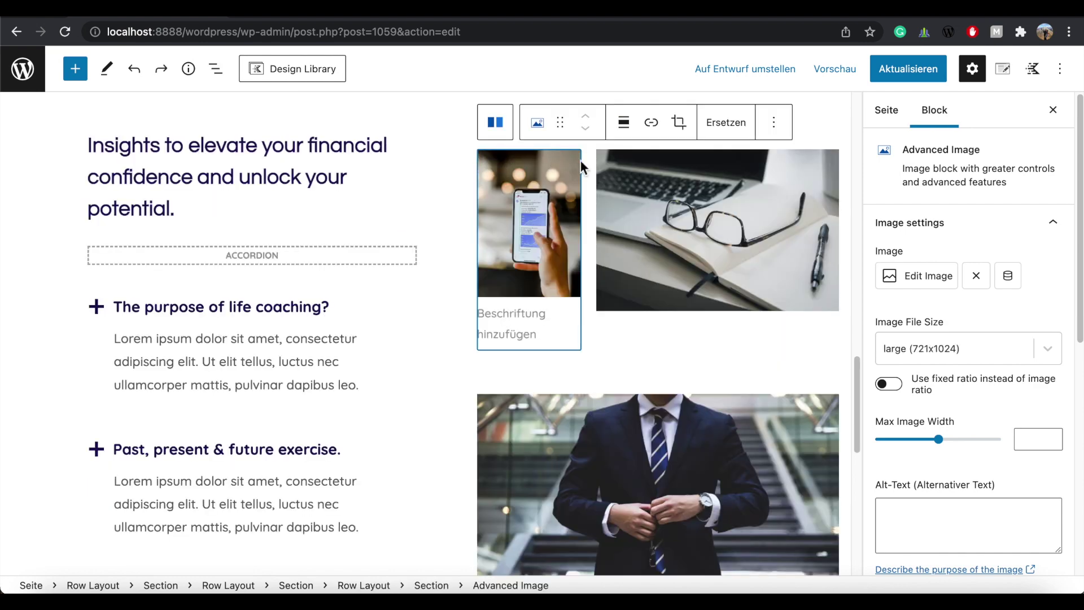
scroll(968, 339, "down", 5)
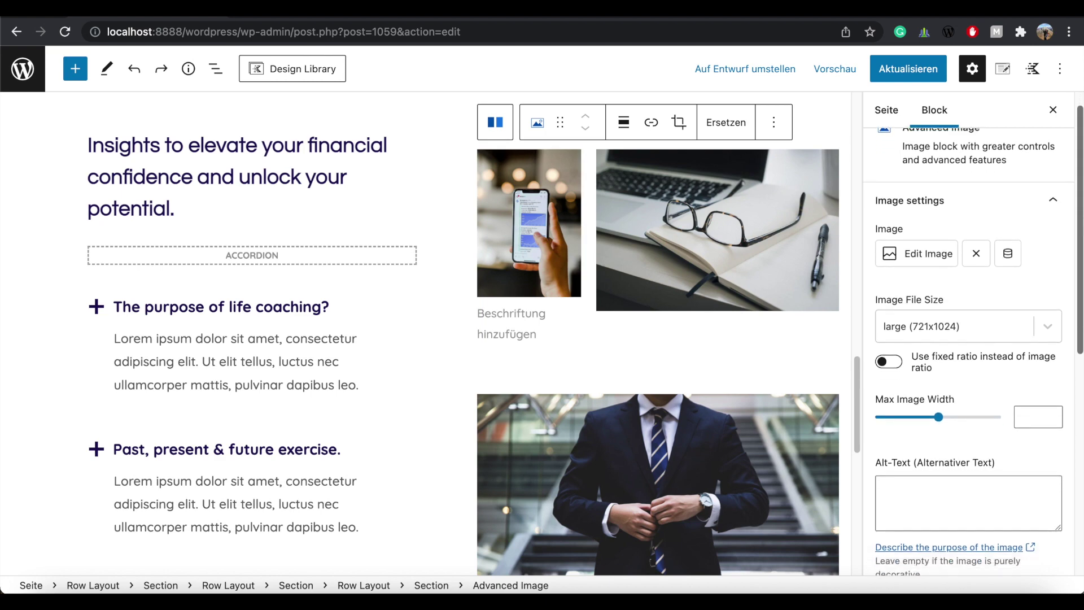
scroll(908, 402, "down", 2)
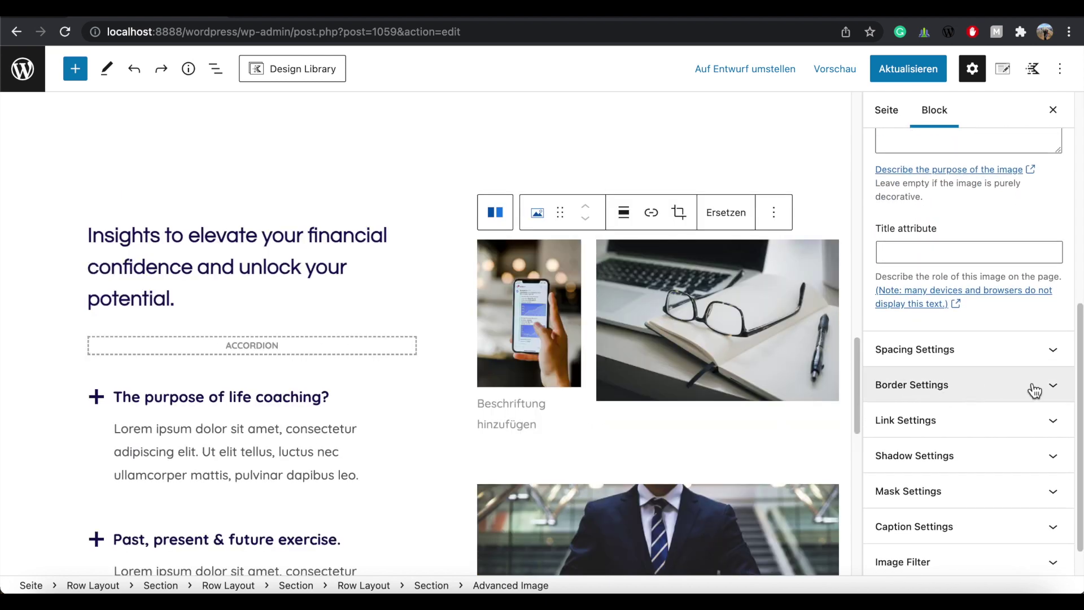
left_click(1054, 386)
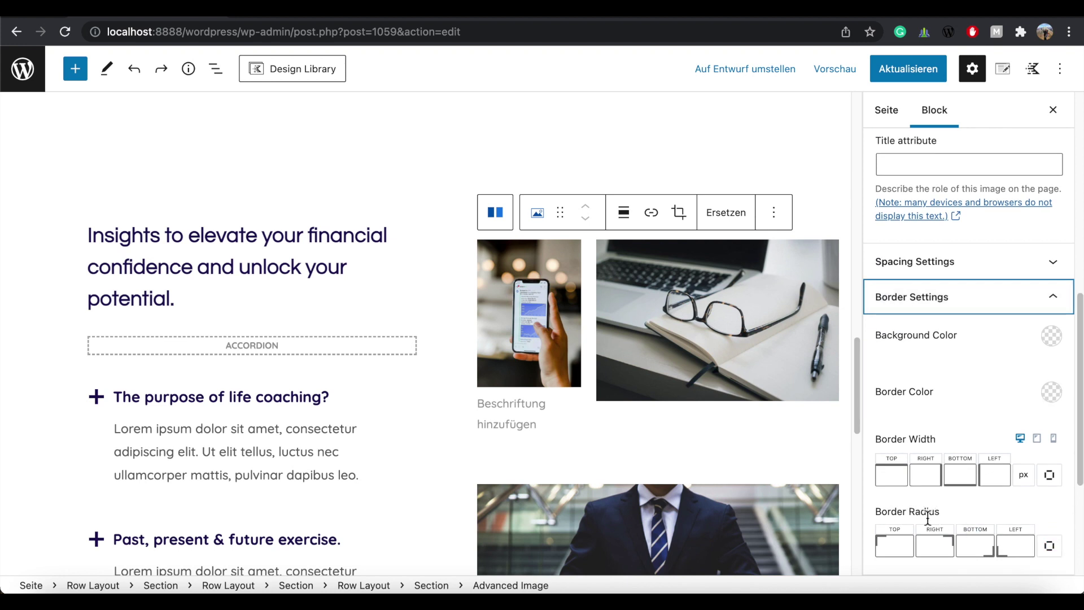
left_click(1049, 546)
left_click(1006, 540)
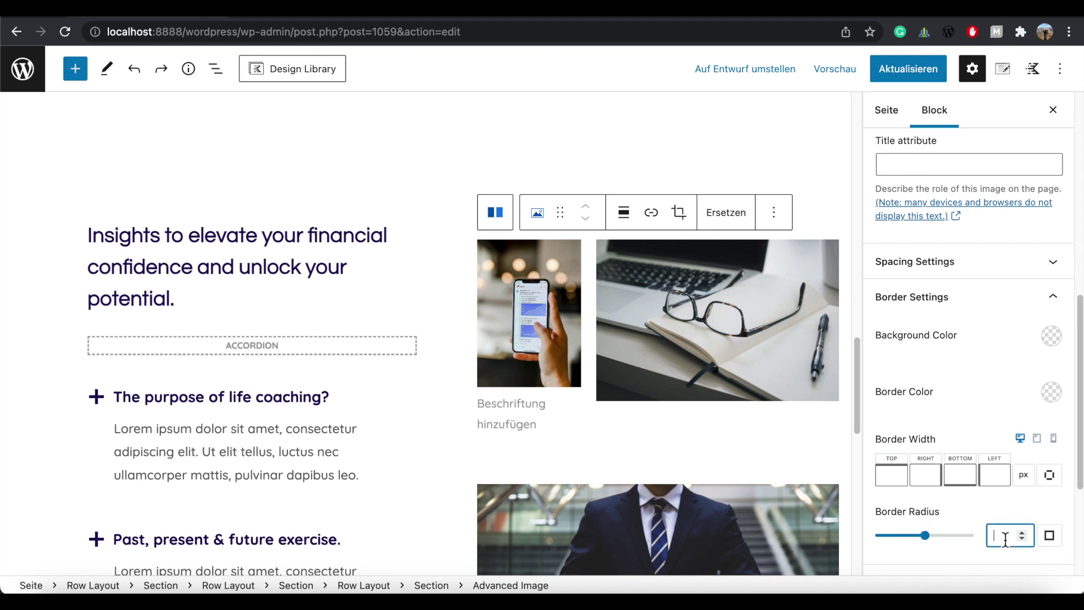
type("8")
Link the glasses photo's corner radii and set its border radius to 8.
left_click(727, 326)
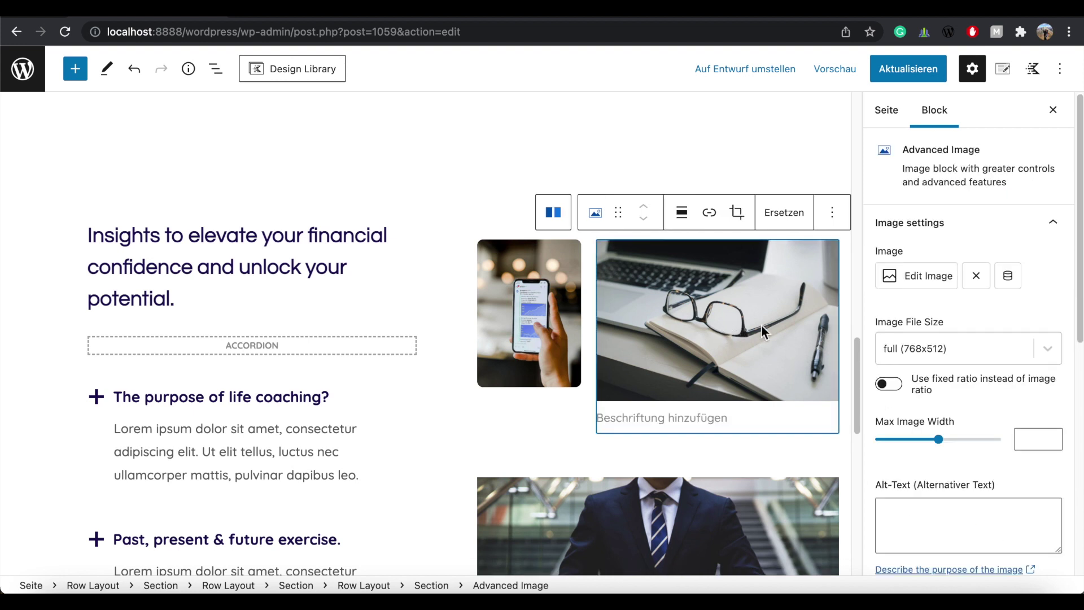
scroll(969, 350, "down", 8)
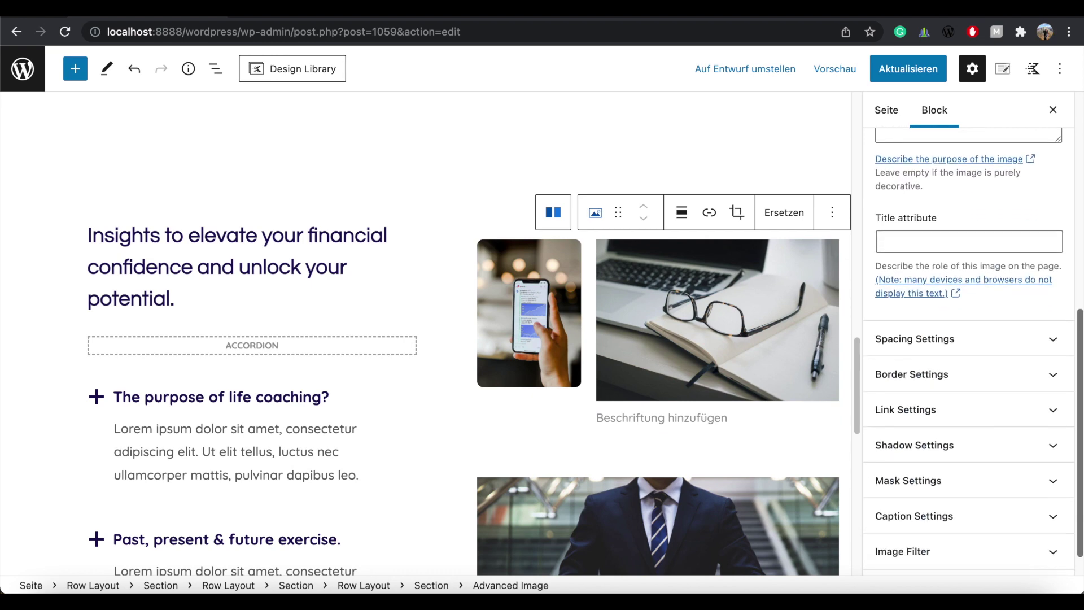
left_click(1016, 374)
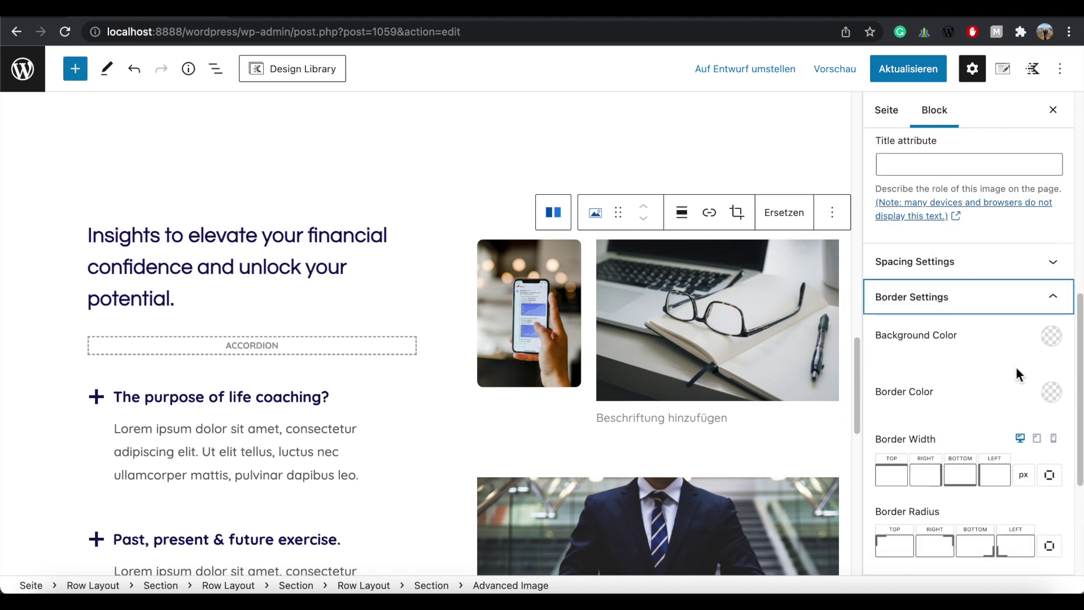
left_click(1052, 549)
left_click(1005, 535)
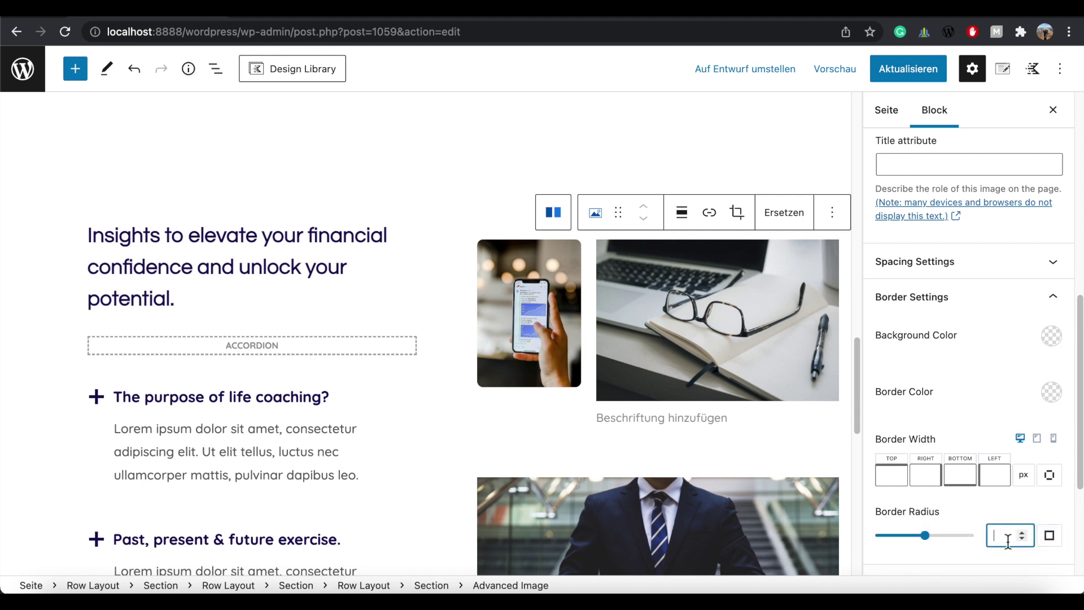
type("8")
Link the corner radii of the suit photo below the nested row and set its border radius to 8.
left_click(705, 515)
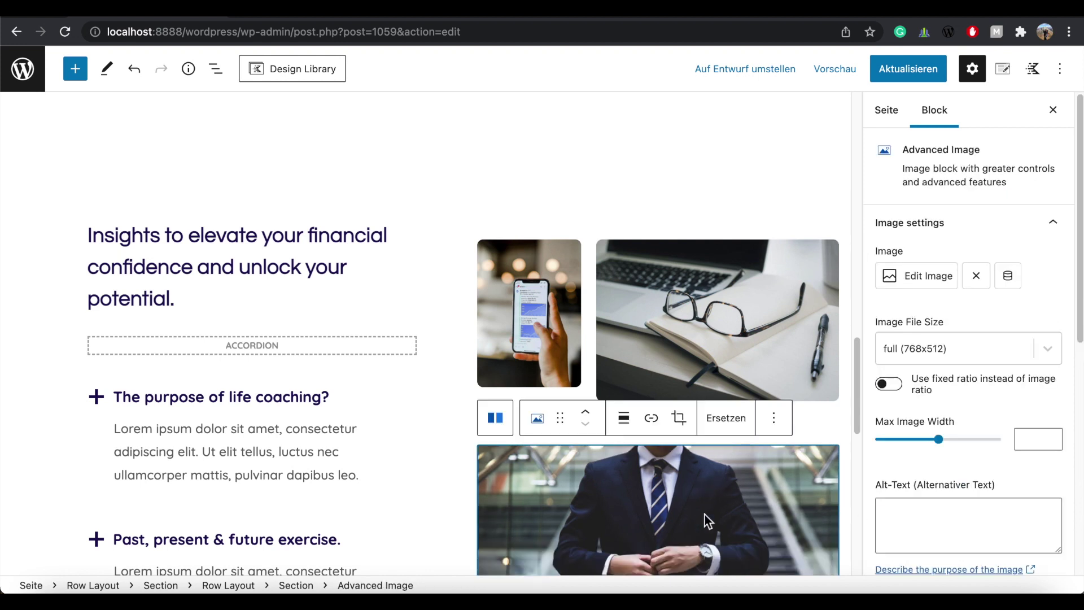
scroll(1045, 317, "down", 10)
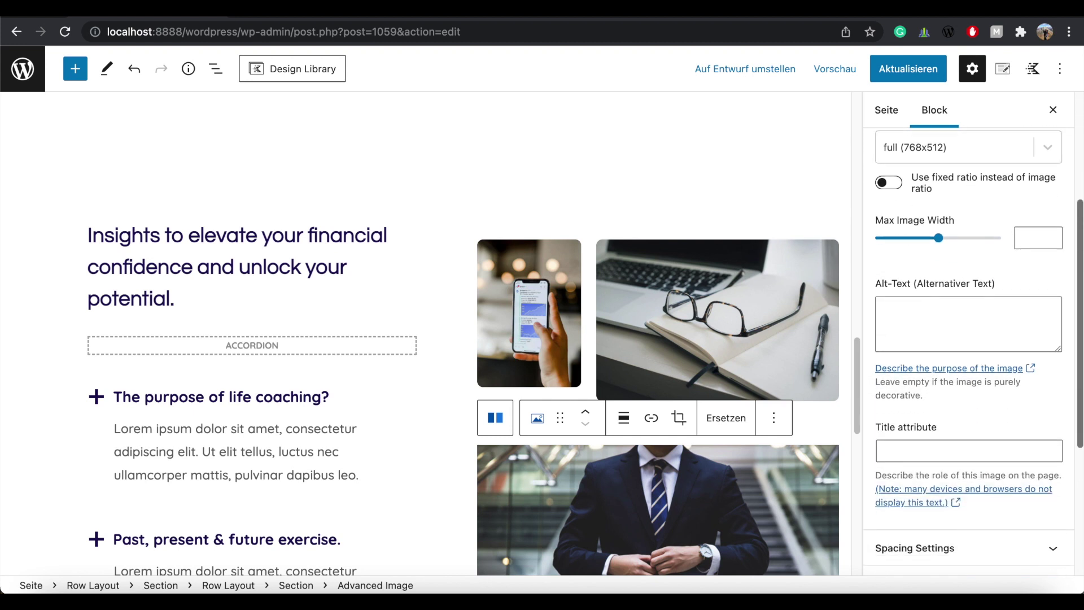
scroll(968, 351, "down", 2)
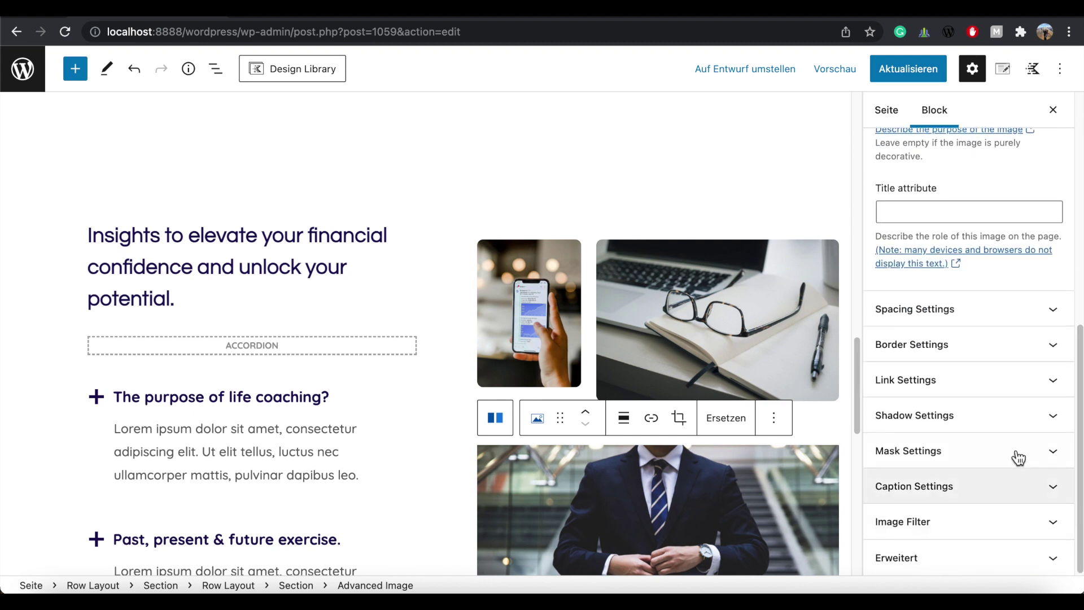
left_click(937, 347)
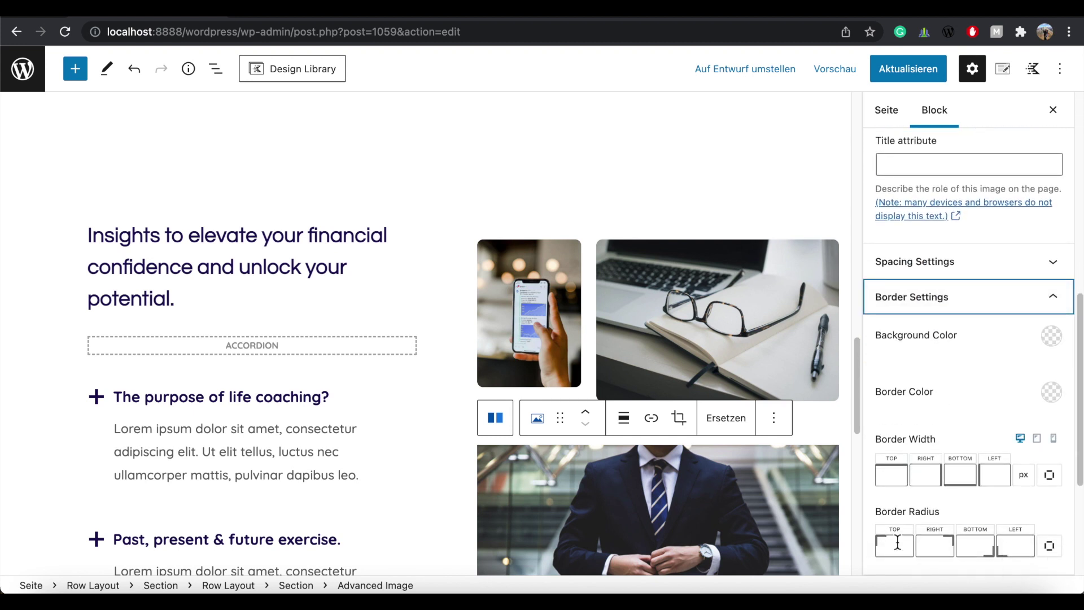
left_click(1049, 546)
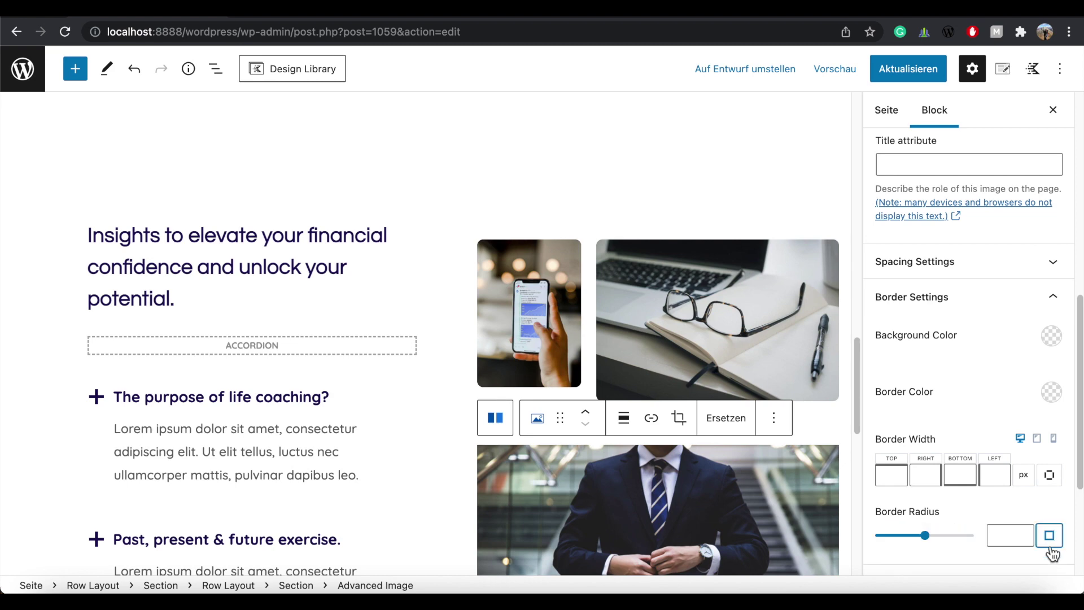
left_click(1005, 535)
type("8")
Set the nested two-image row's column gutter to Narrow: 20px and fluidly resize its columns to 31.9% and 68.1%.
key("ctrl+z")
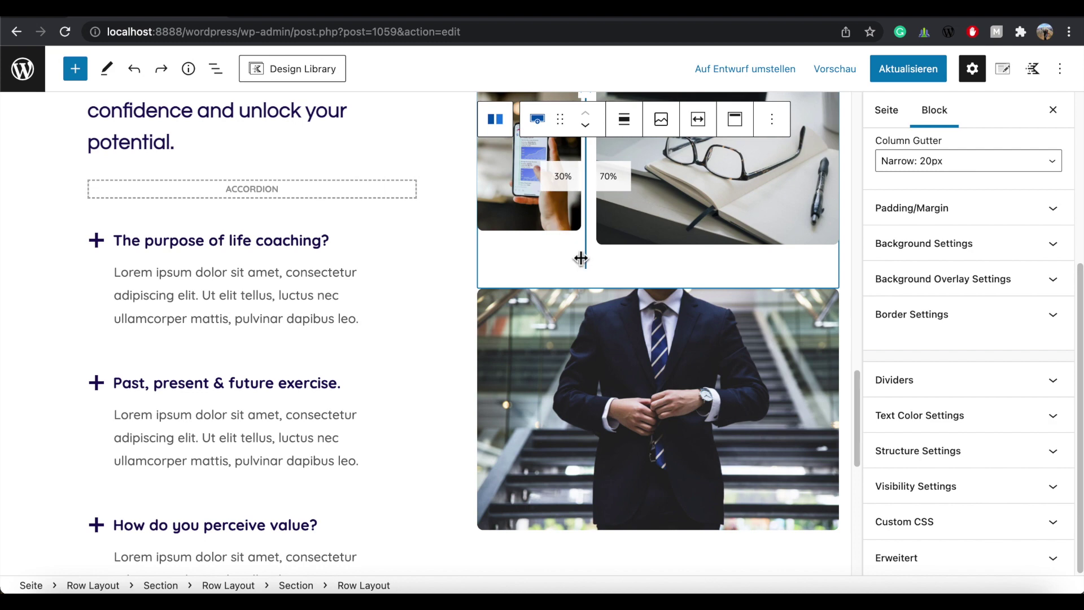
key("ctrl+shift+z")
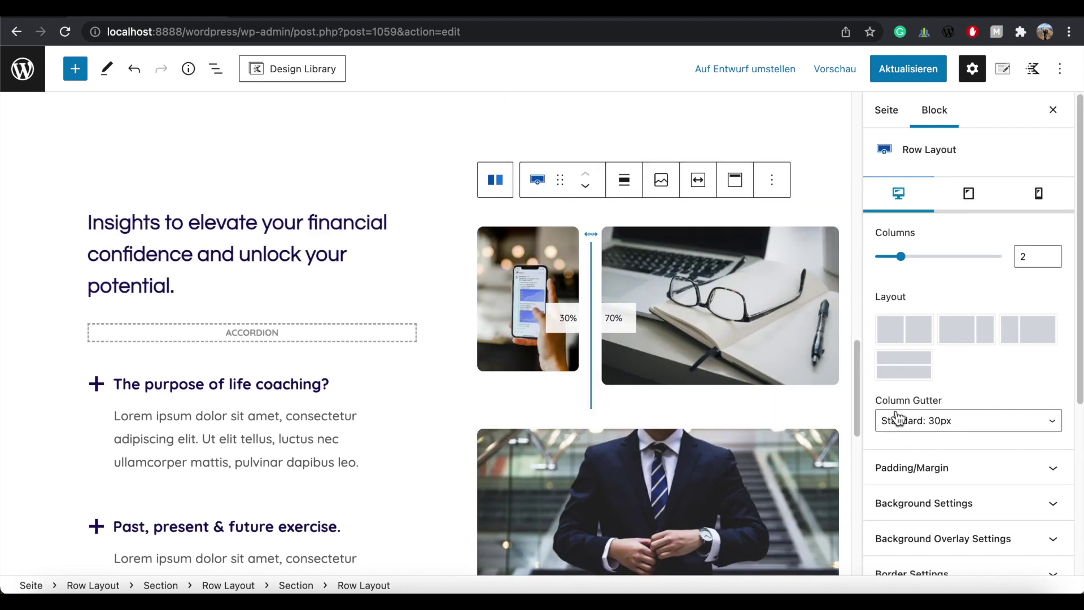
left_click(1056, 427)
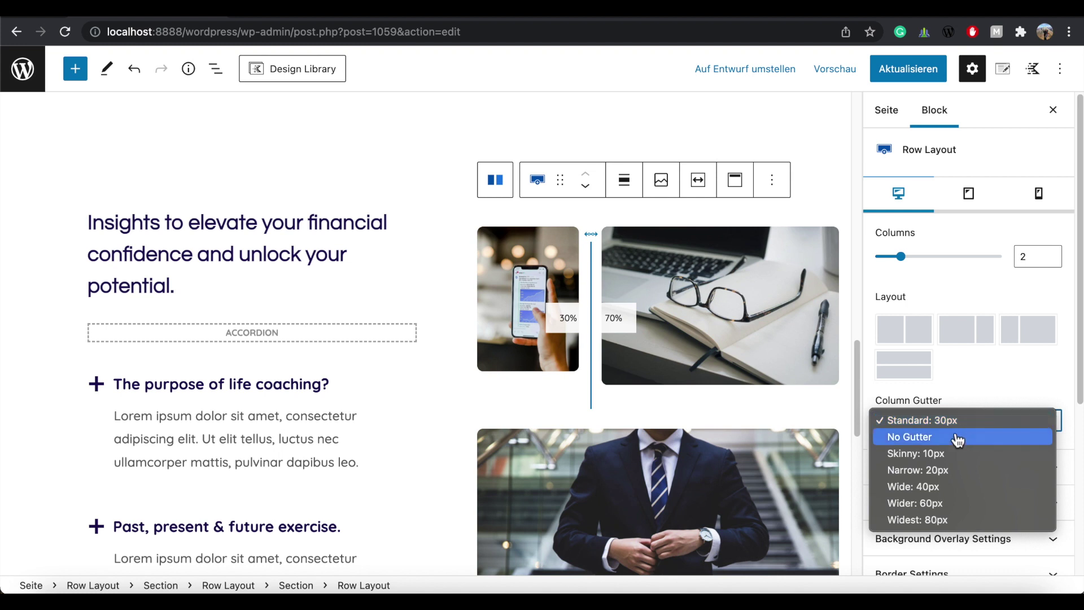
left_click(947, 476)
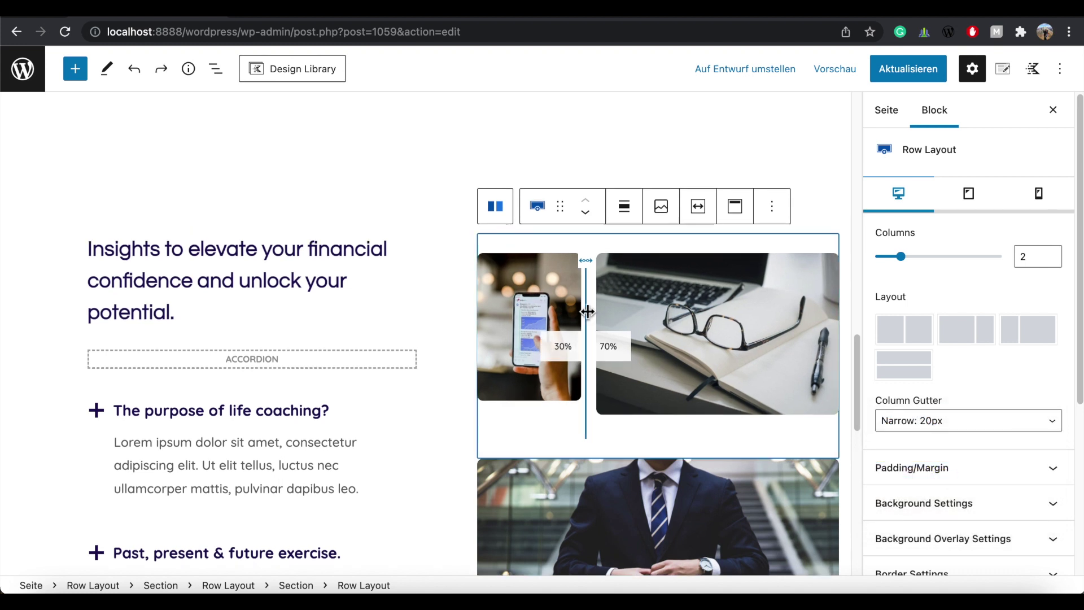
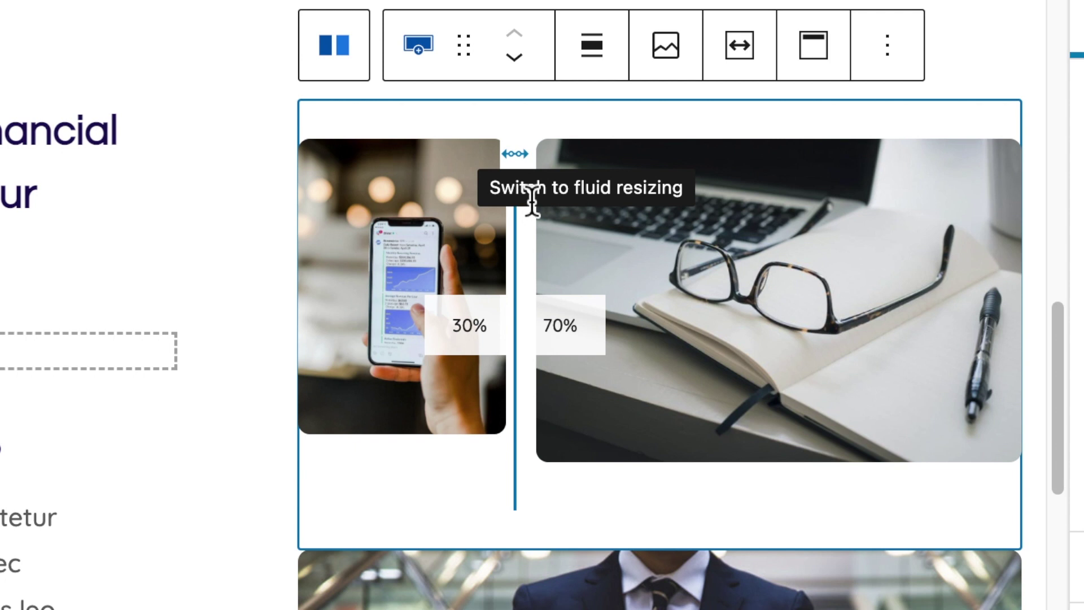
left_click(520, 163)
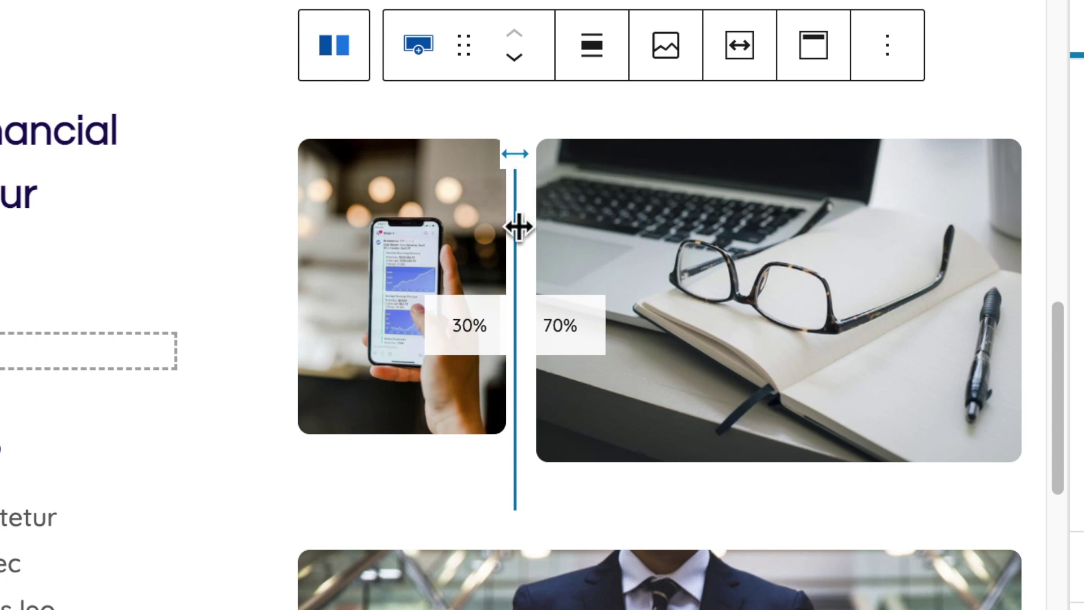
left_click_drag(518, 233, 530, 225)
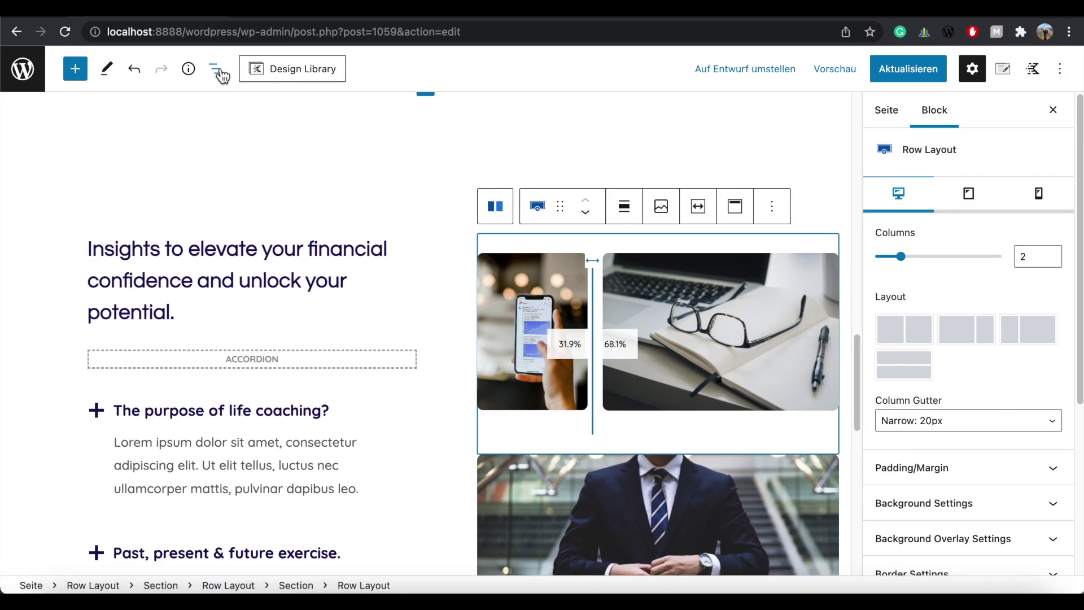
Align the section holding the three images vertically to the middle and give it a left margin of 50 px.
left_click(221, 74)
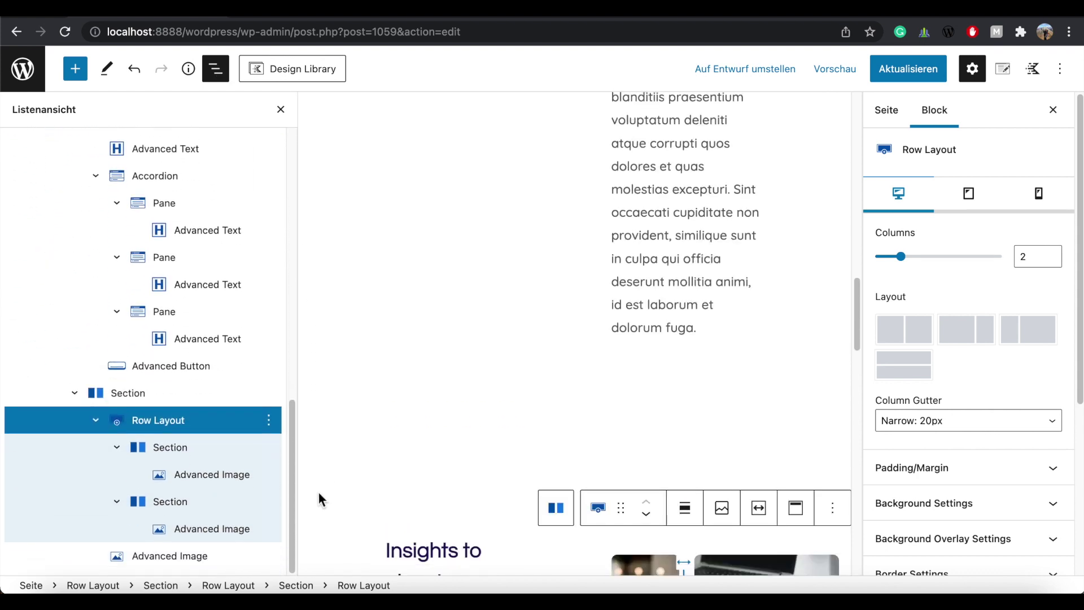
left_click(134, 396)
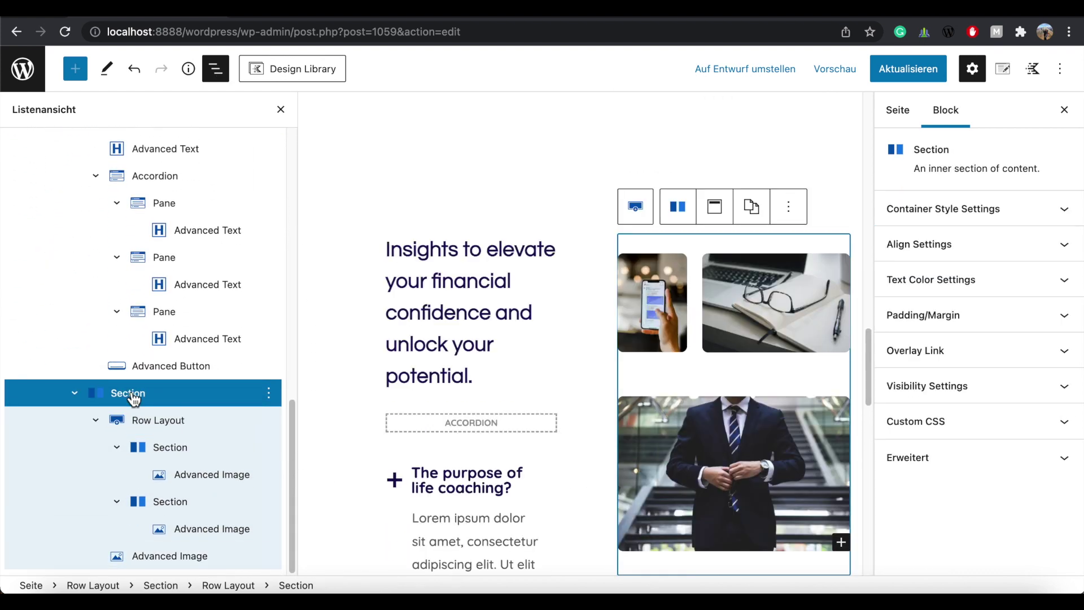
left_click(714, 208)
left_click(745, 294)
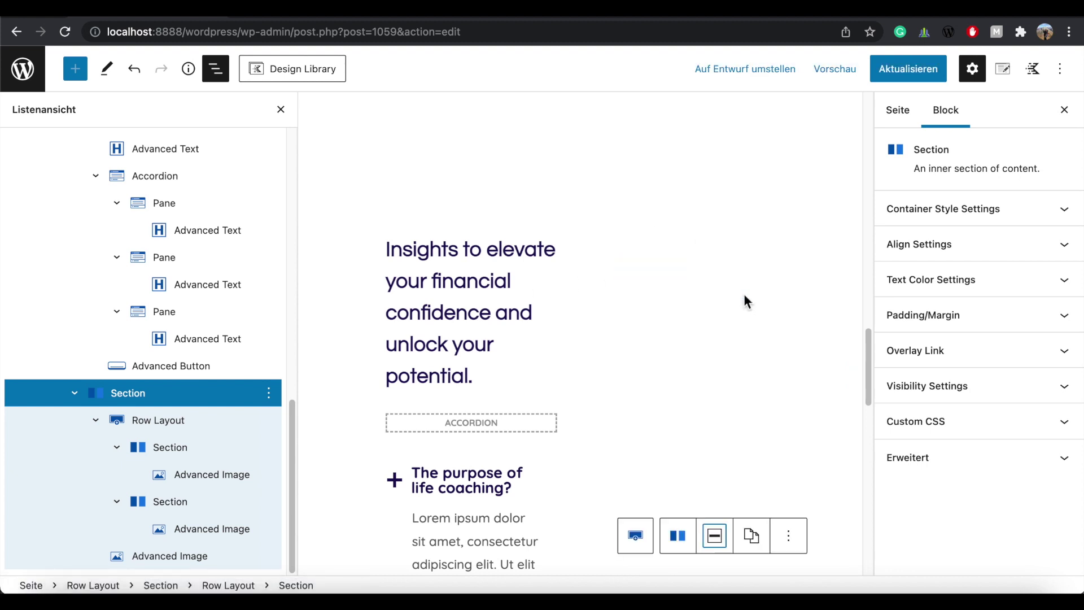
left_click(1002, 316)
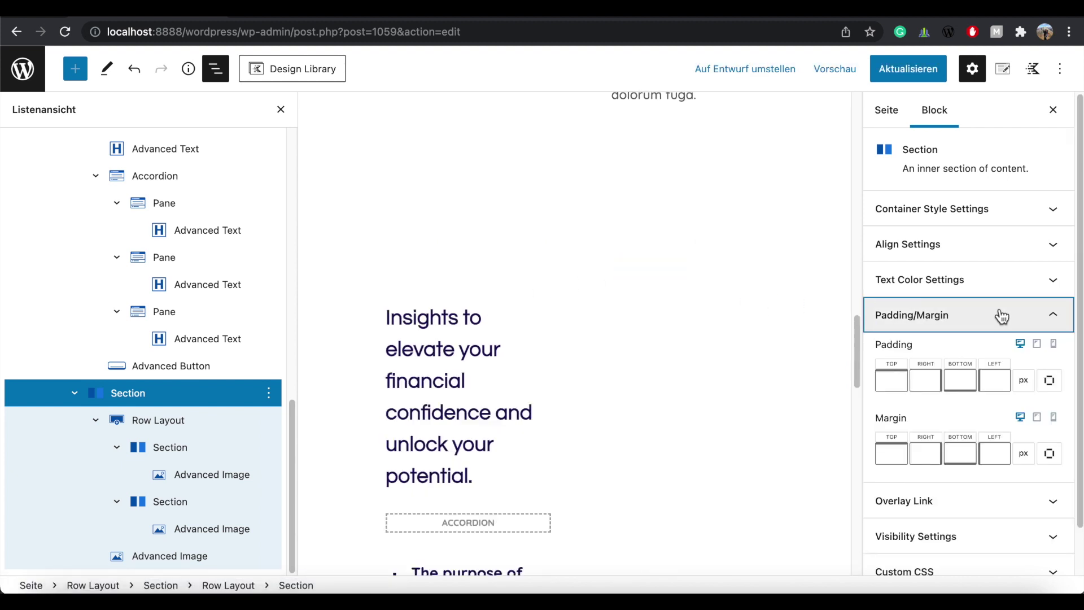
left_click(1000, 454)
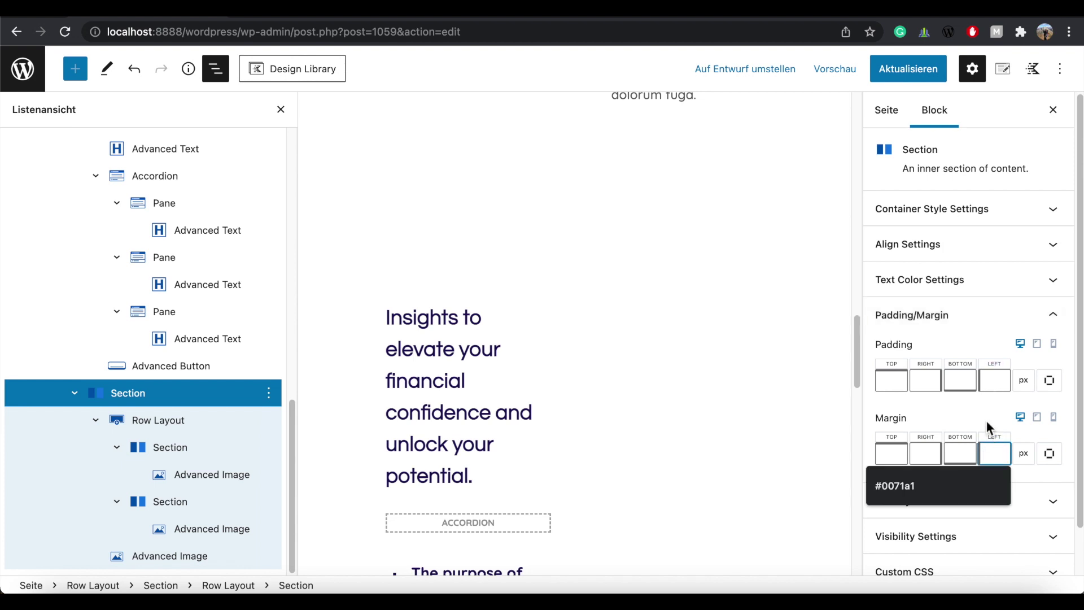
type("50")
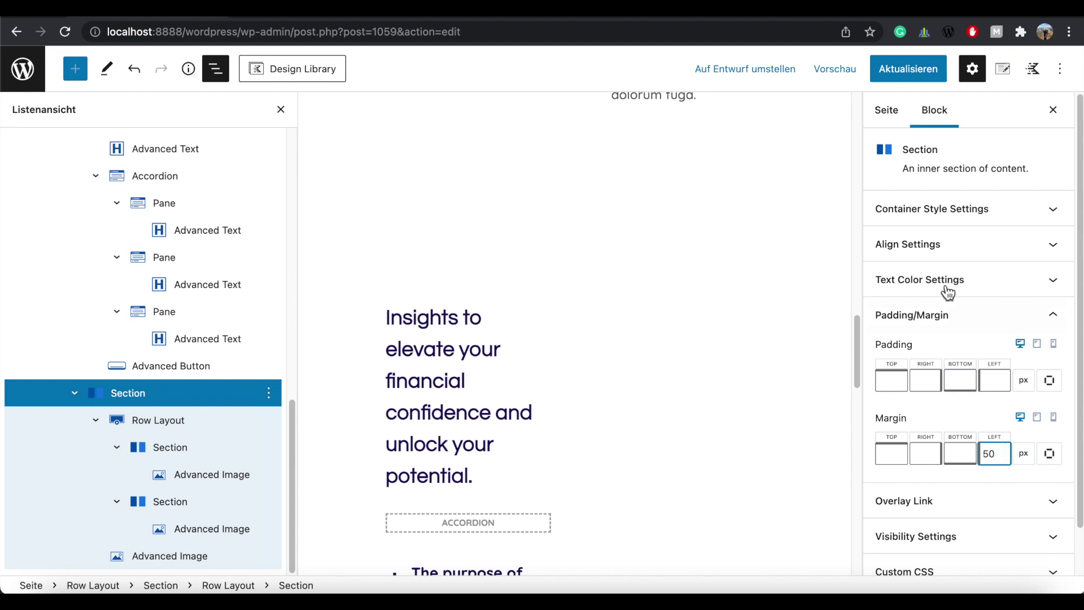
Update the page and view the Insights section on the live site.
left_click(893, 69)
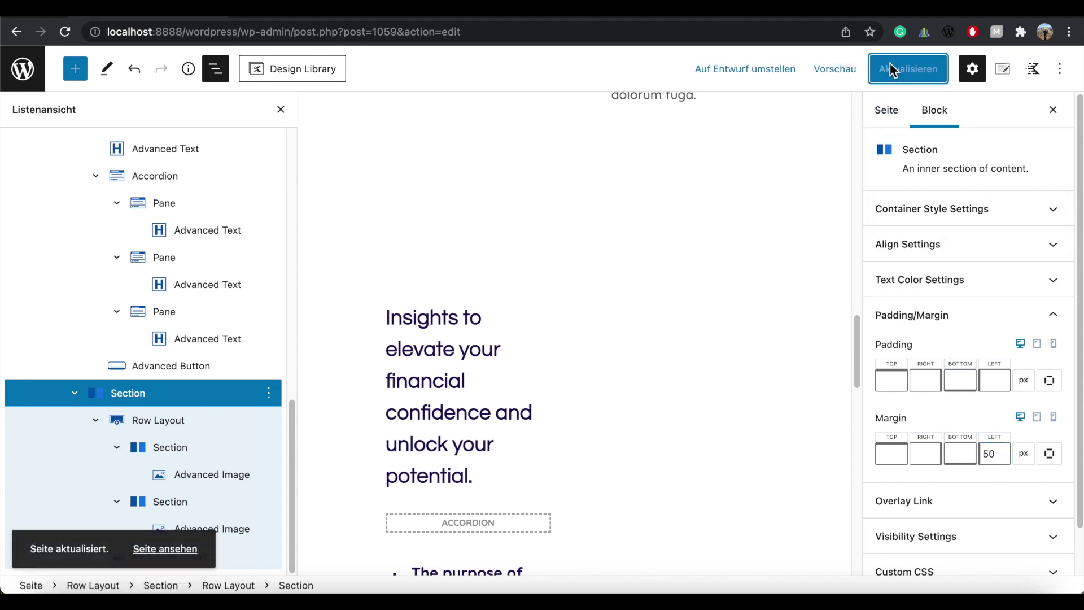
left_click(167, 541)
scroll(543, 339, "down", 3)
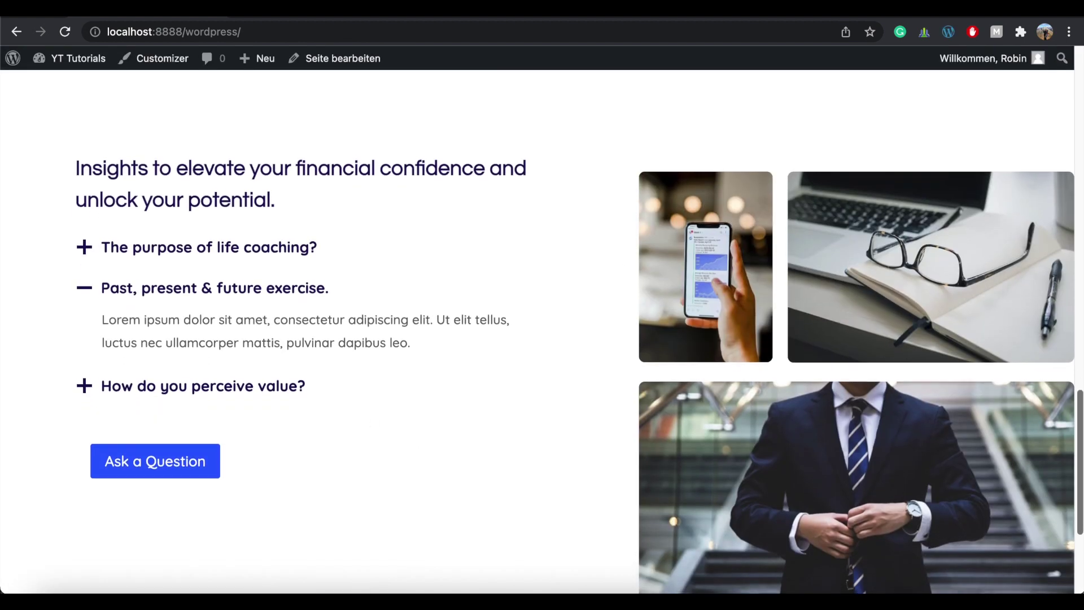
scroll(543, 339, "up", 3)
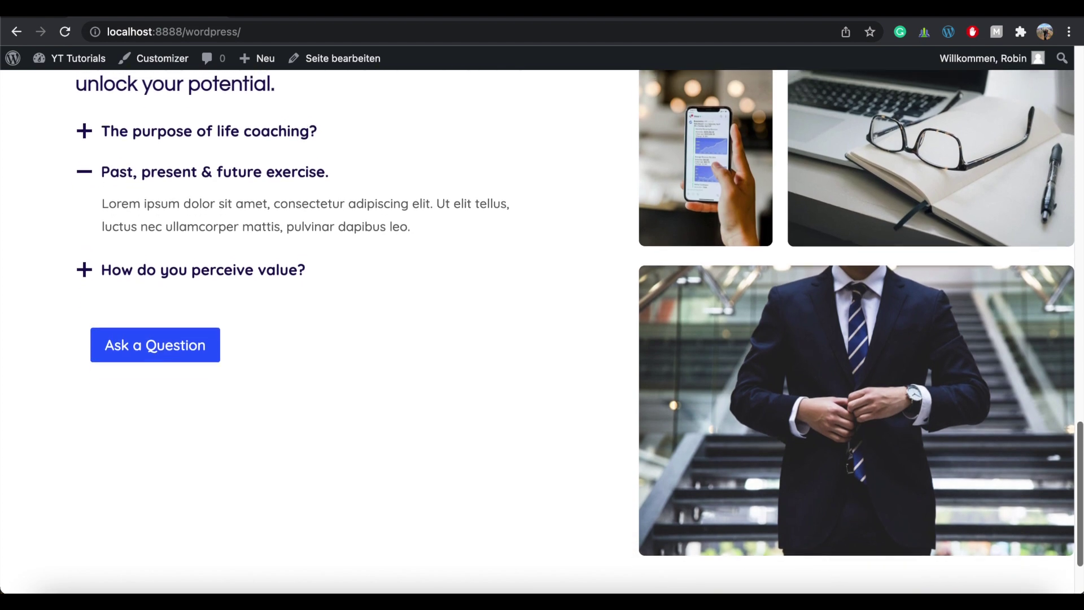
Reopen the home page for editing and select the nested two-image Row Layout in the block list view.
left_click(342, 59)
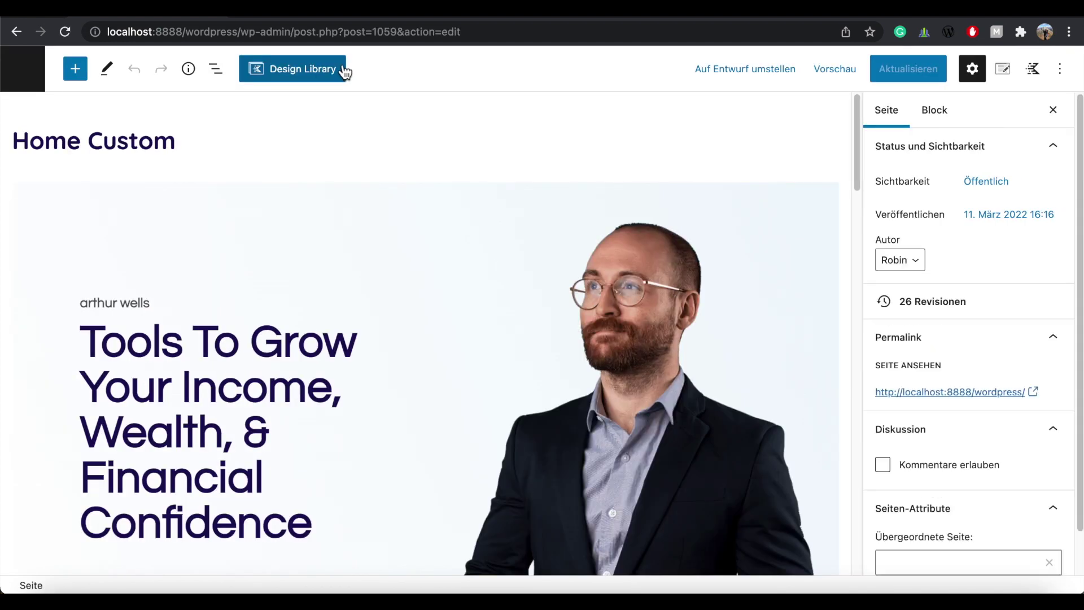
left_click_drag(859, 128, 930, 415)
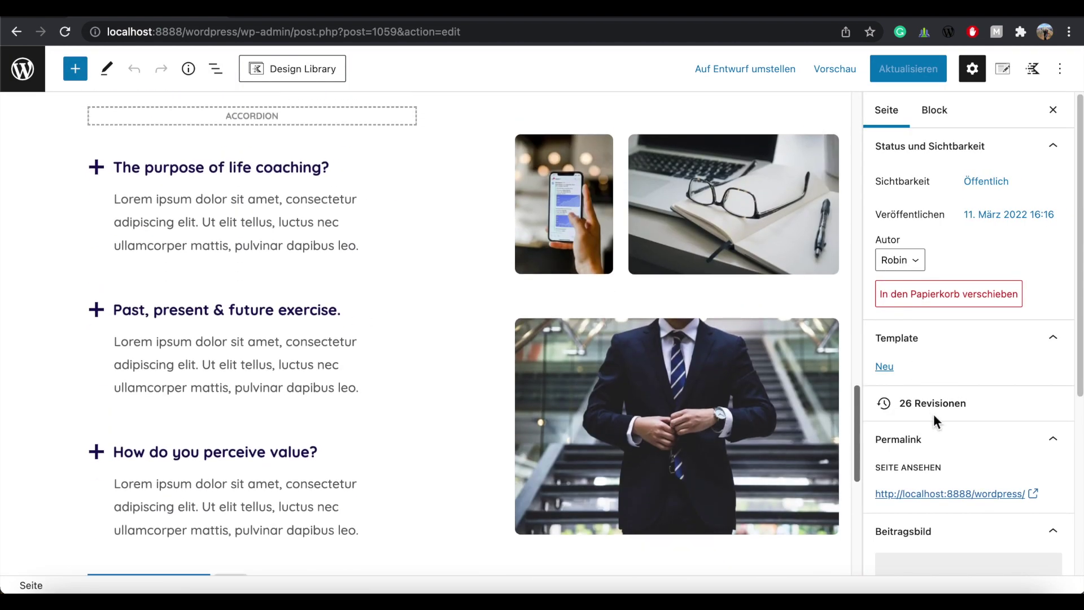
left_click(510, 235)
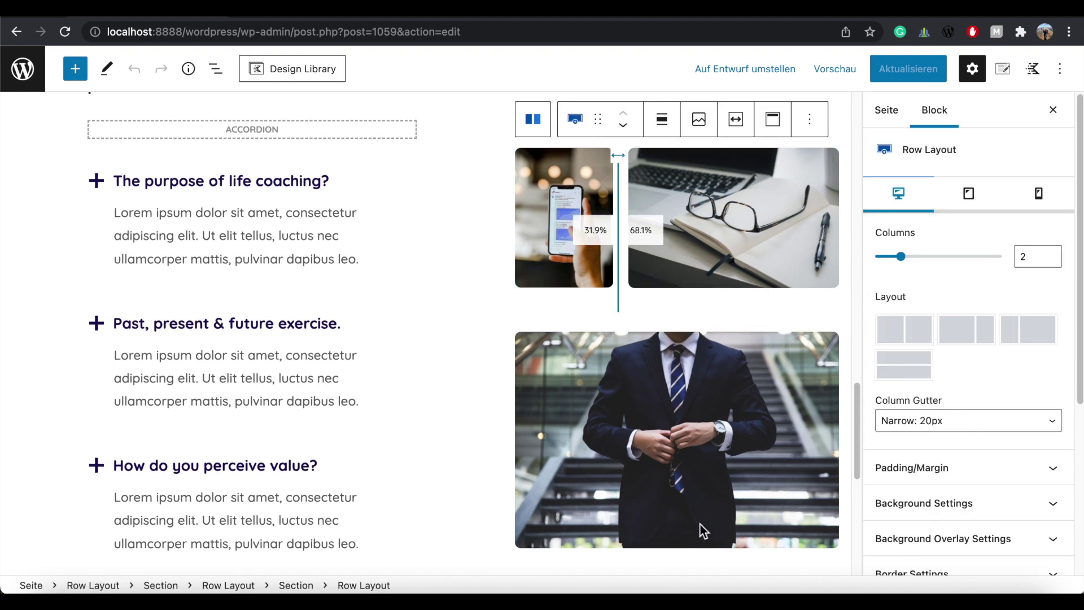
left_click(216, 71)
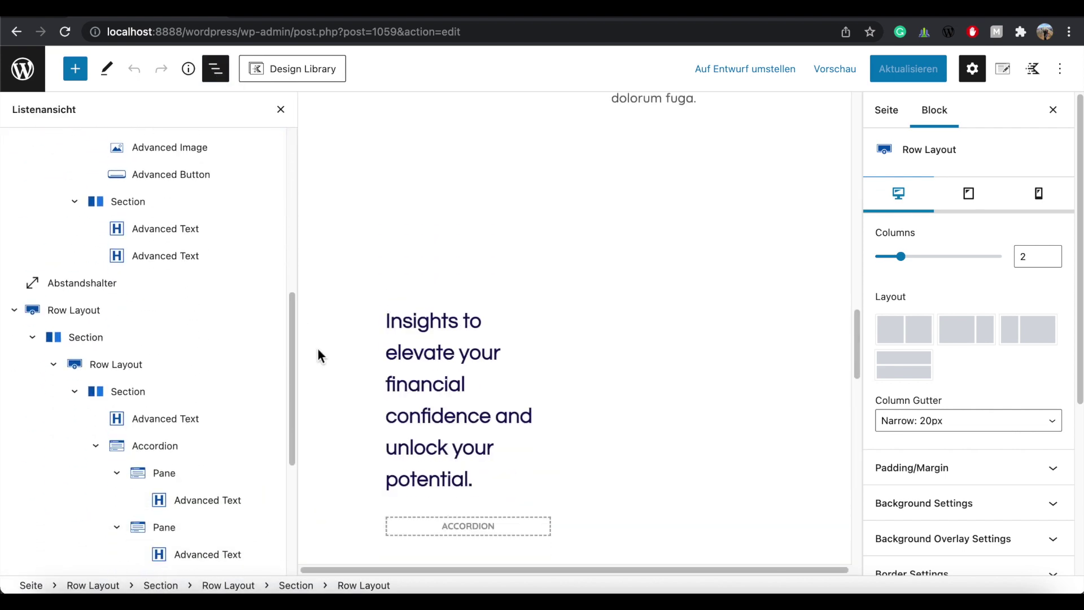
left_click(164, 429)
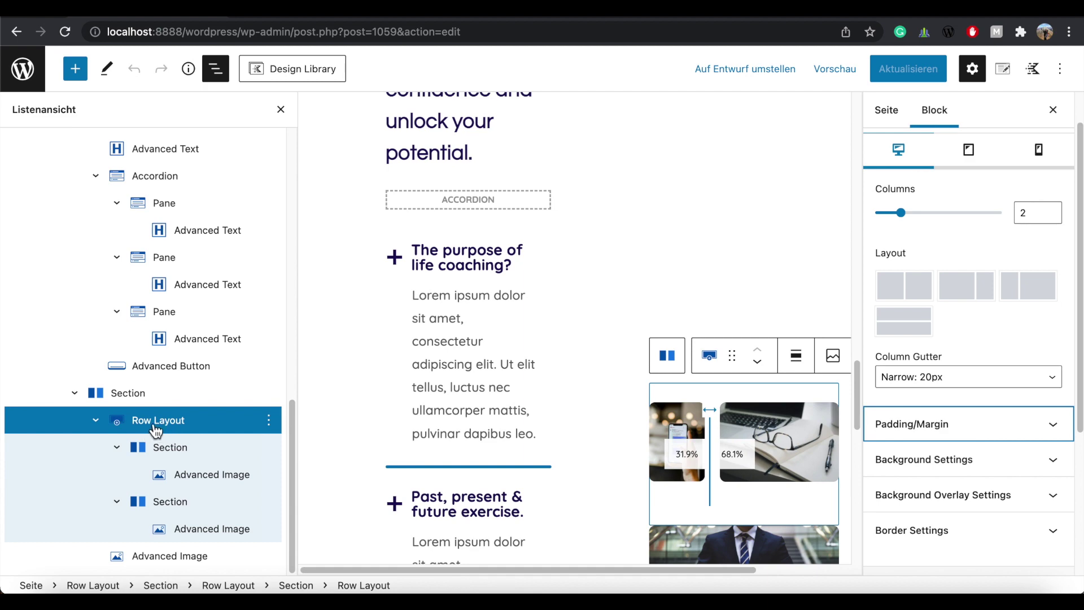
Set the nested two-image row's right padding to 100 px.
left_click_drag(861, 390, 881, 414)
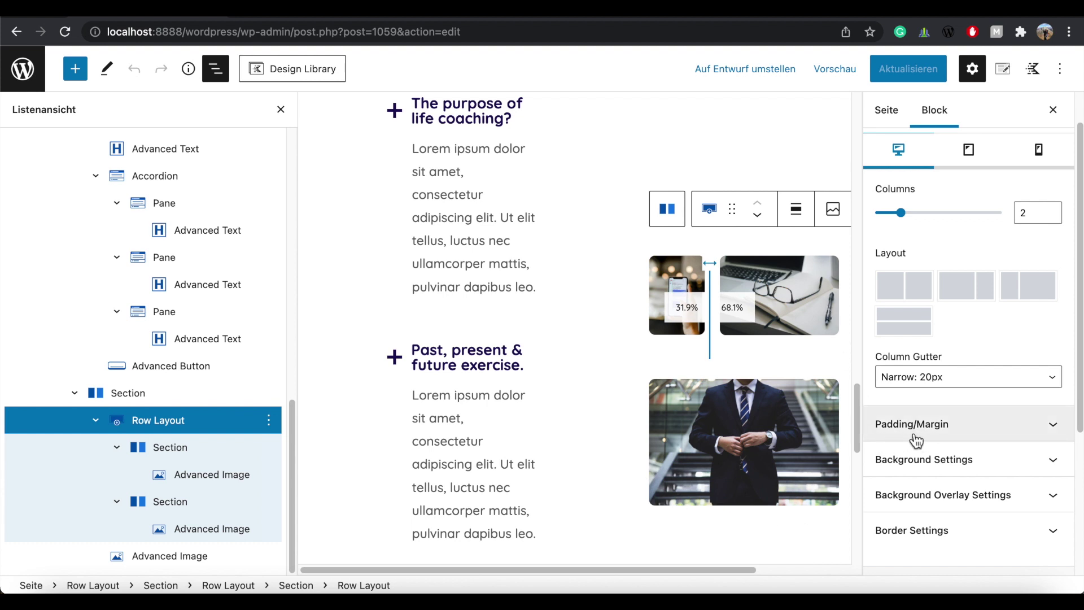
left_click(1037, 425)
left_click(935, 481)
type("100")
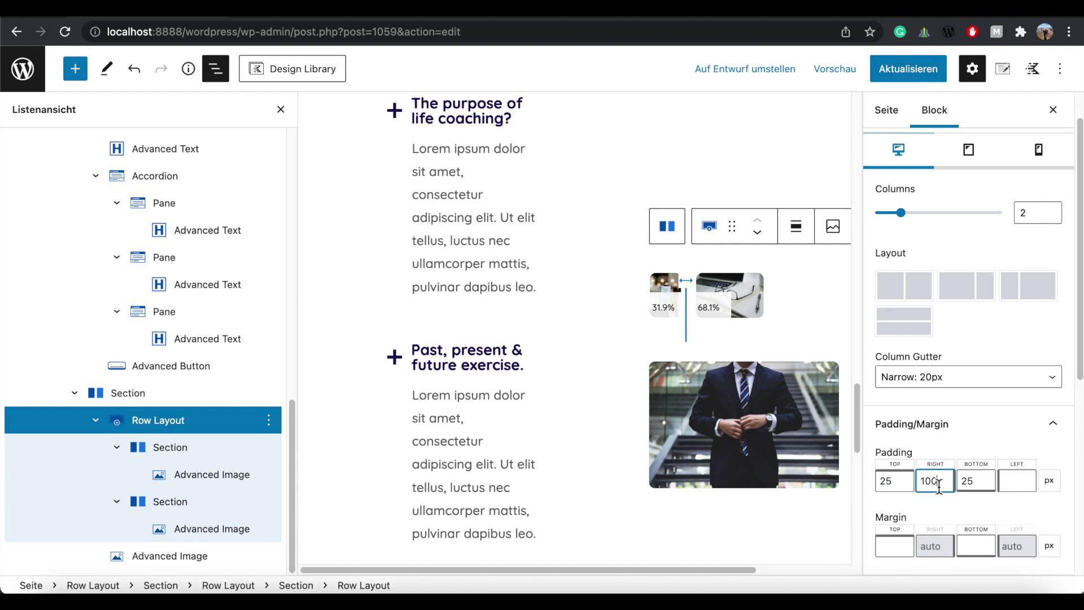
Set the right margin of the large businessman image below the nested two-image row to 100 px.
left_click(192, 555)
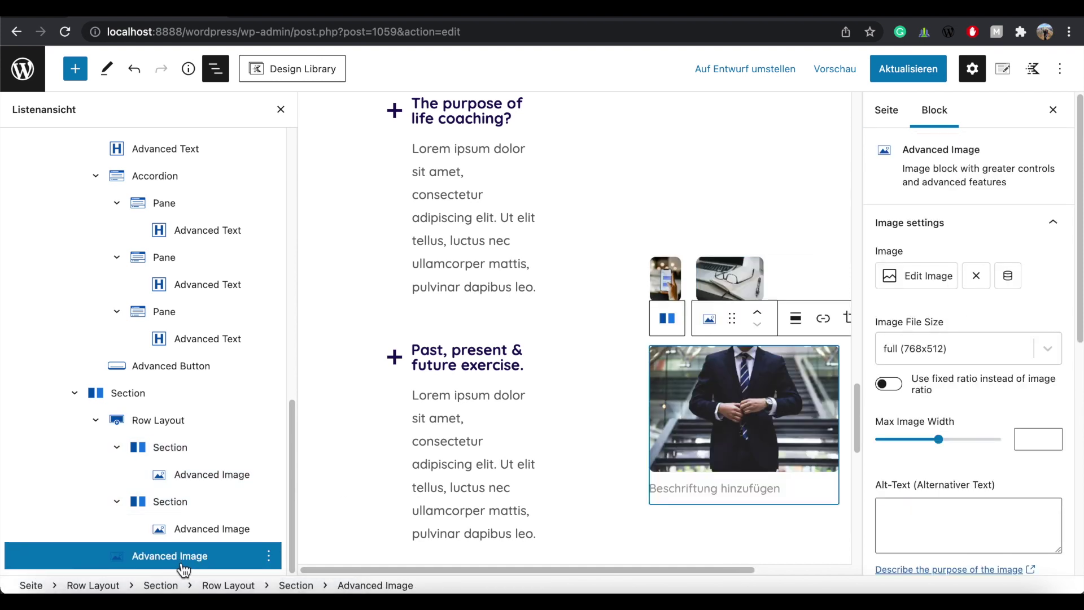
scroll(968, 396, "down", 6)
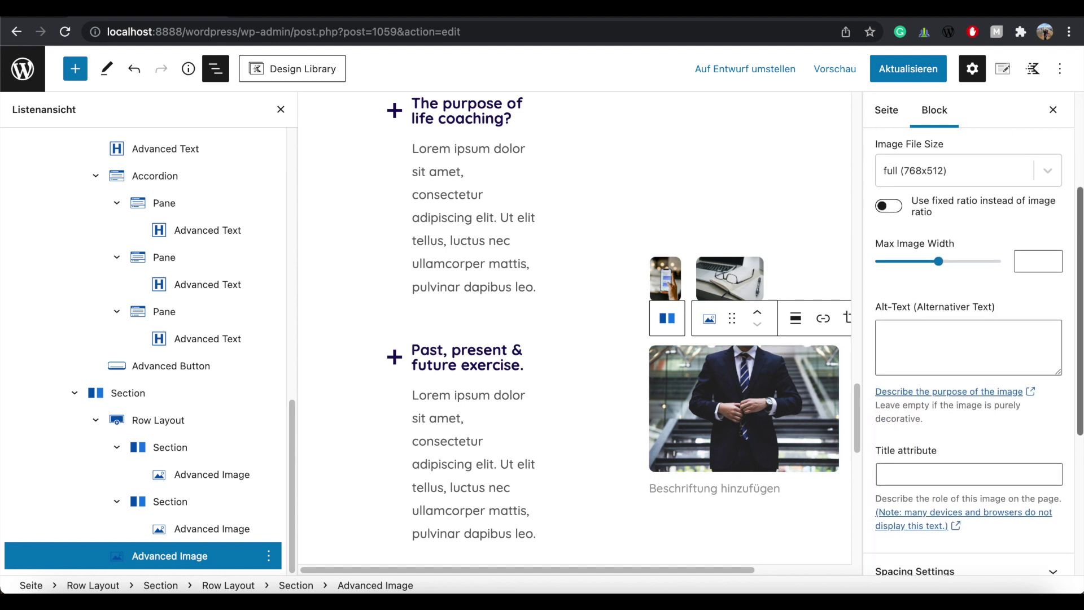
scroll(968, 350, "down", 2)
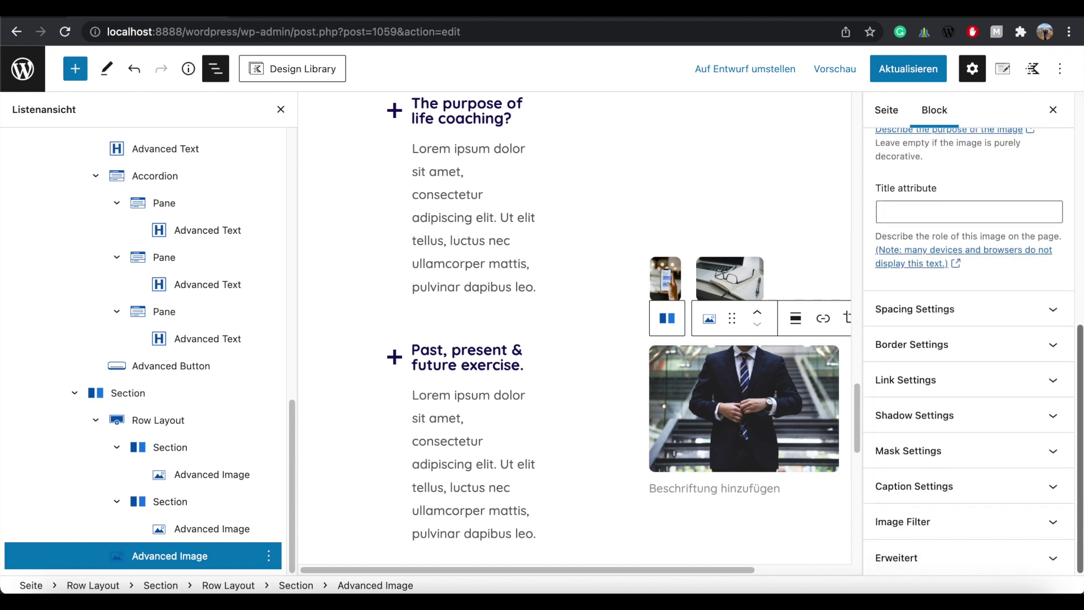
left_click(954, 324)
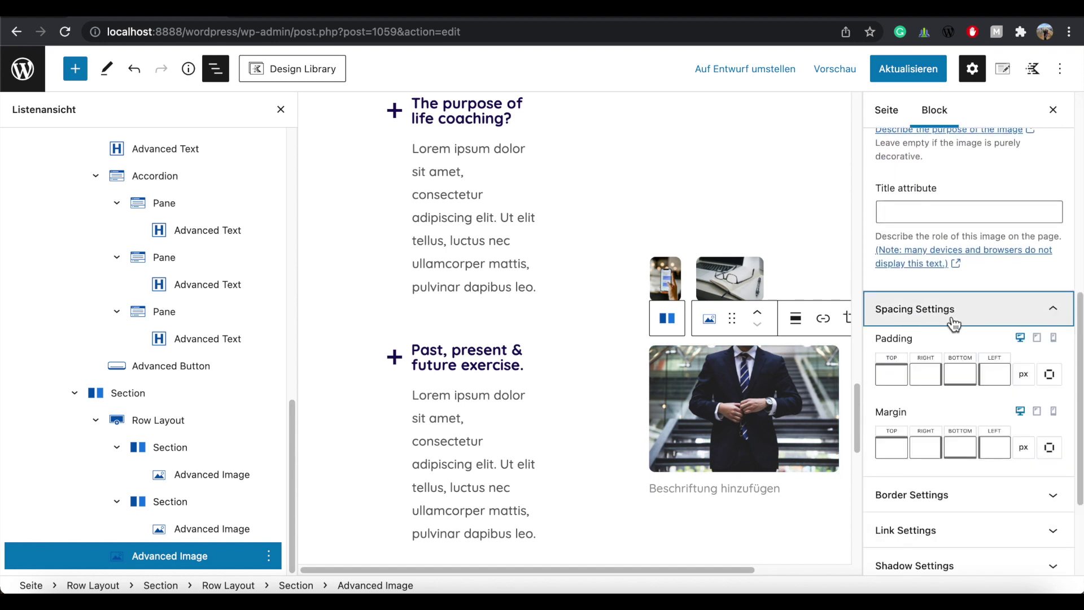
left_click(926, 447)
type("1")
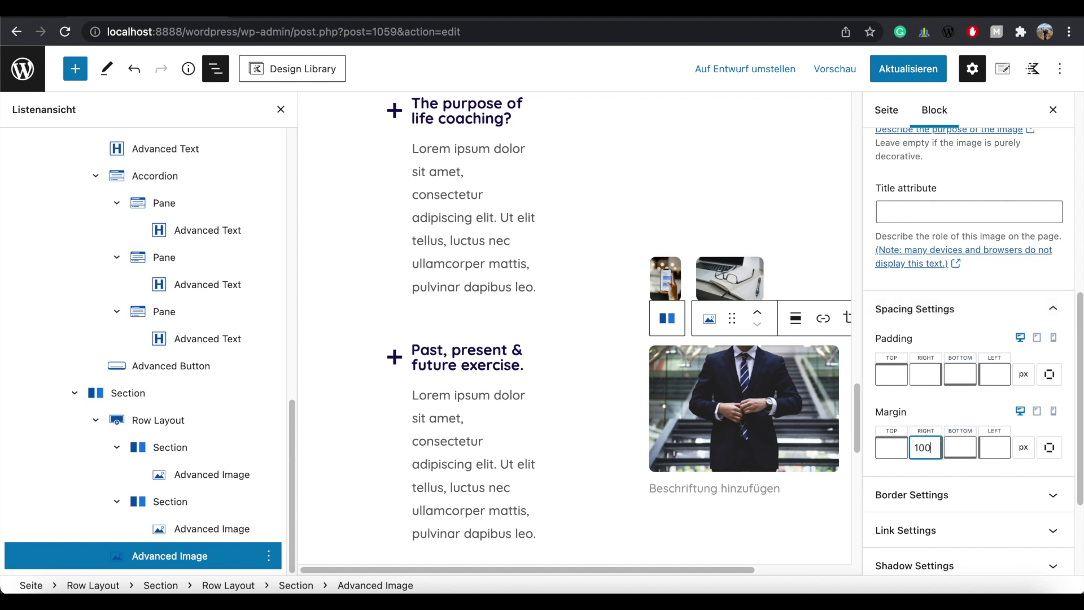
type("00")
Update the page and check the Insights section's image spacing on the live site.
left_click(908, 113)
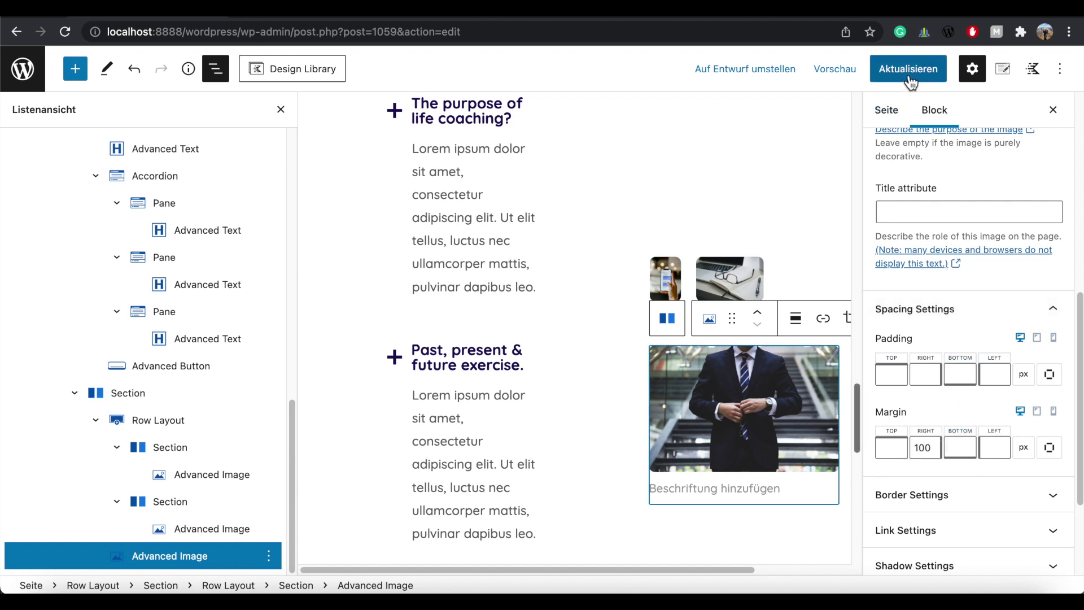
left_click(909, 77)
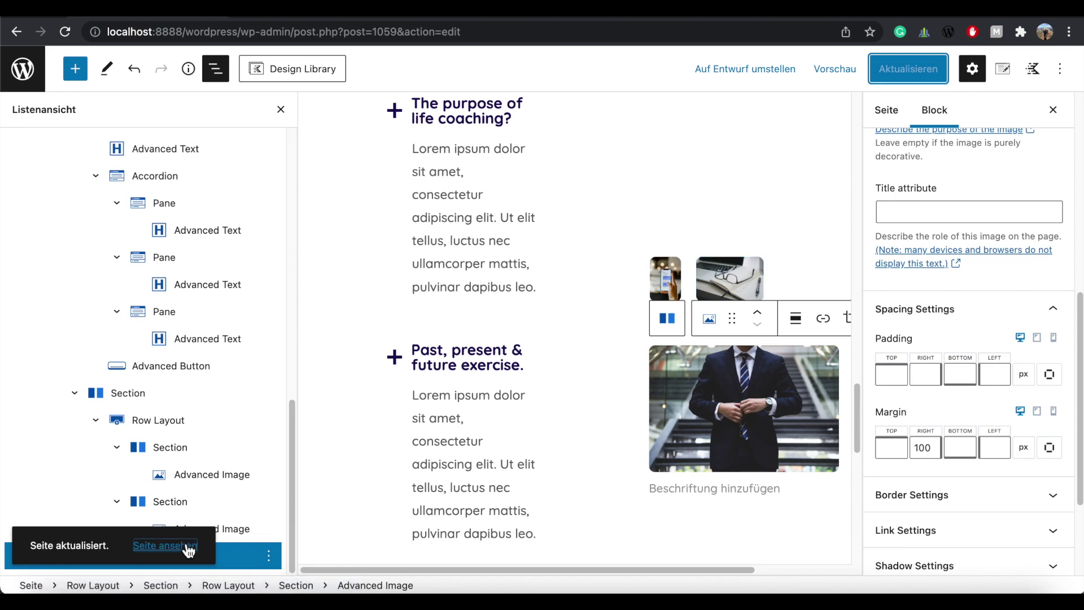
left_click(187, 546)
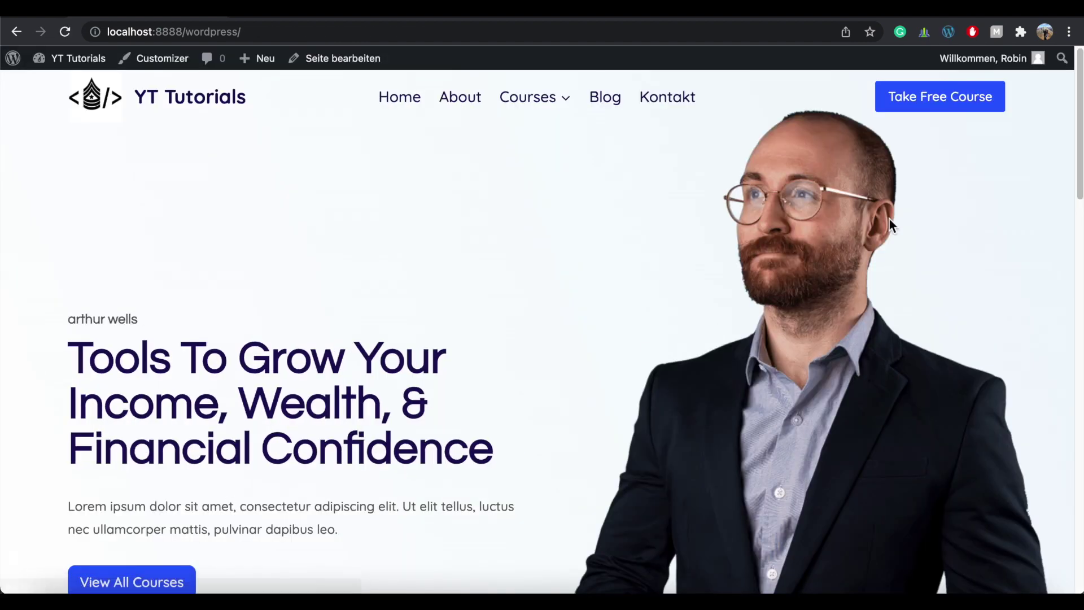
left_click_drag(1079, 115, 1078, 393)
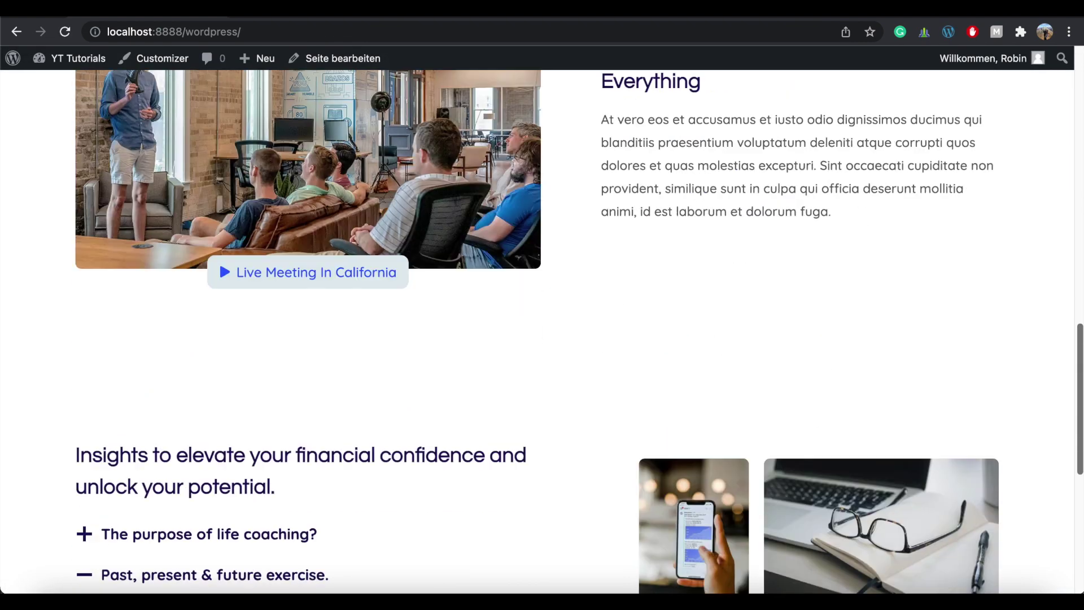
scroll(1078, 297, "down", 6)
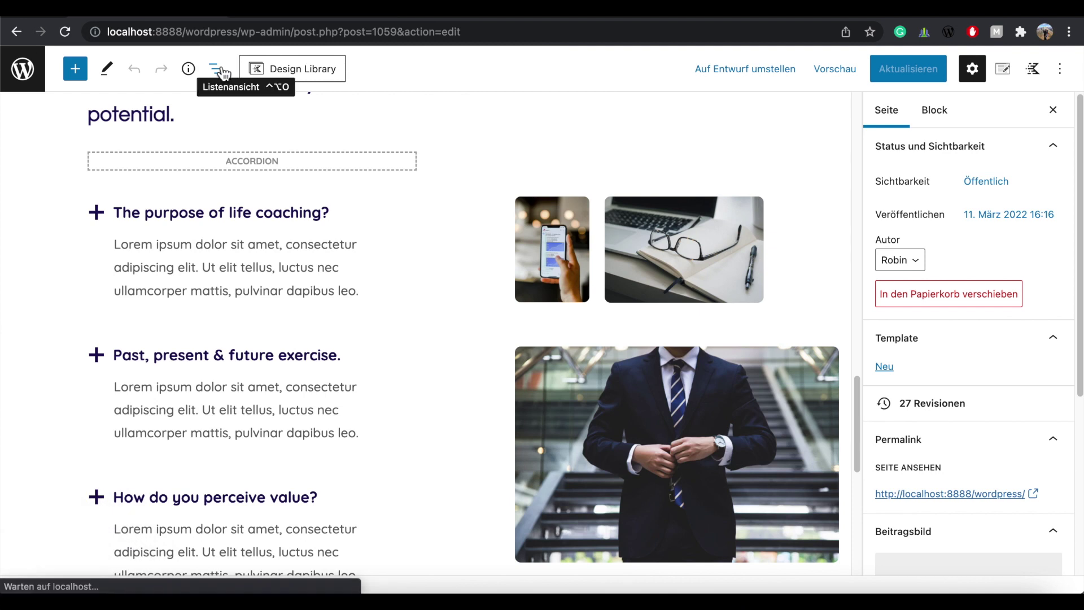
Find the Insights section holding the heading and accordion in the block list view and align it vertically to the middle.
left_click(215, 69)
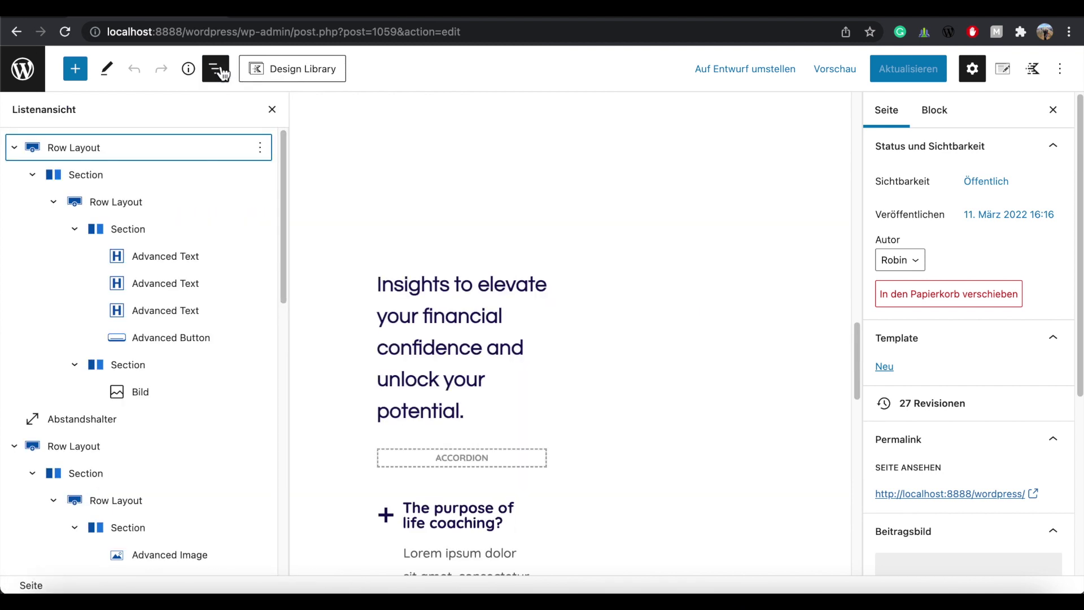
left_click_drag(281, 190, 314, 328)
scroll(314, 329, "down", 8)
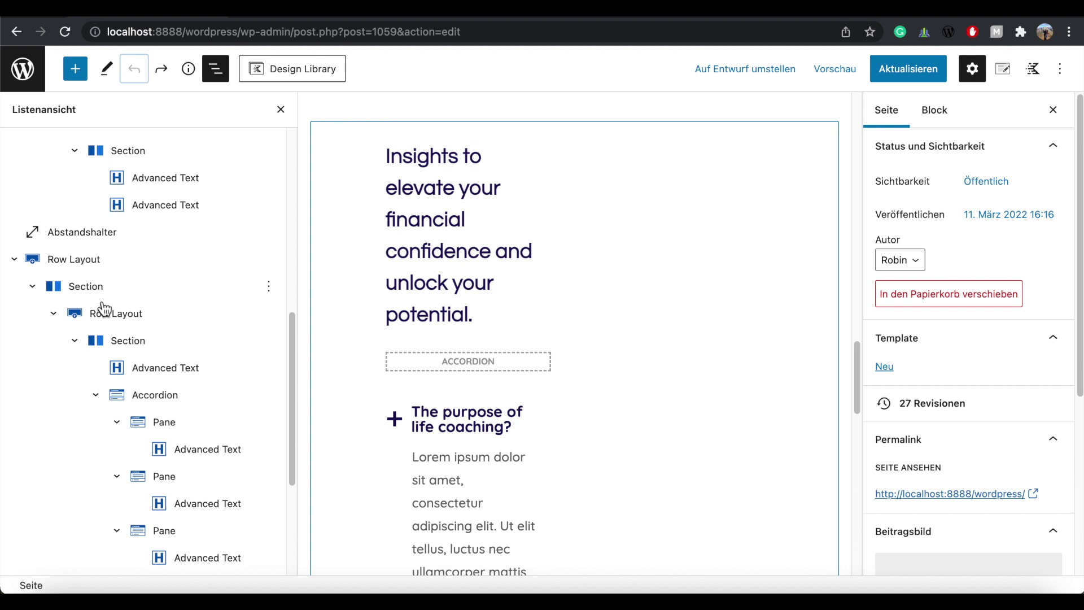
left_click(117, 320)
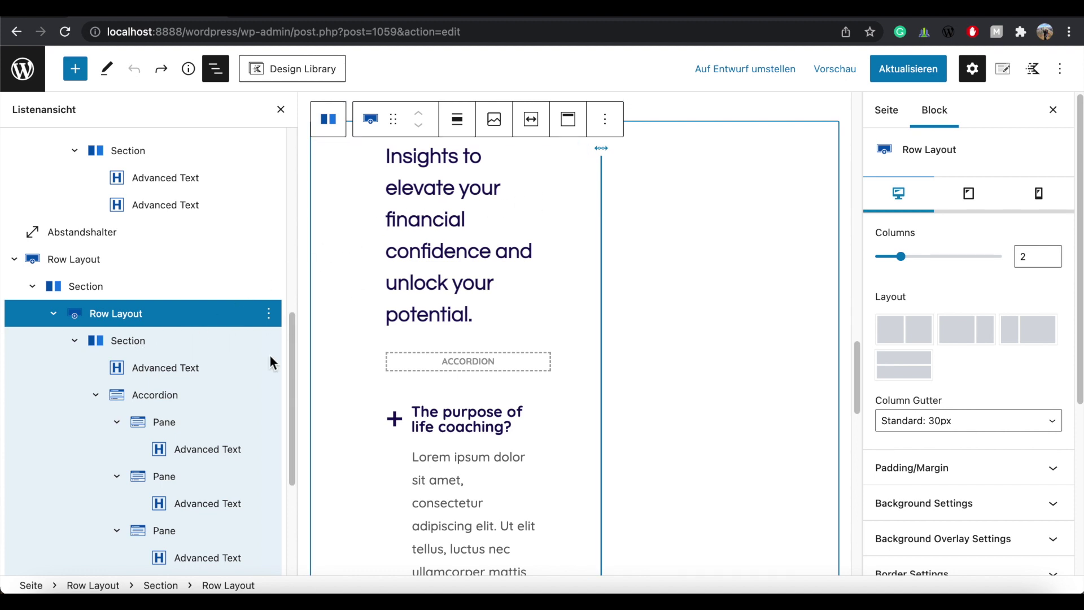
left_click(145, 342)
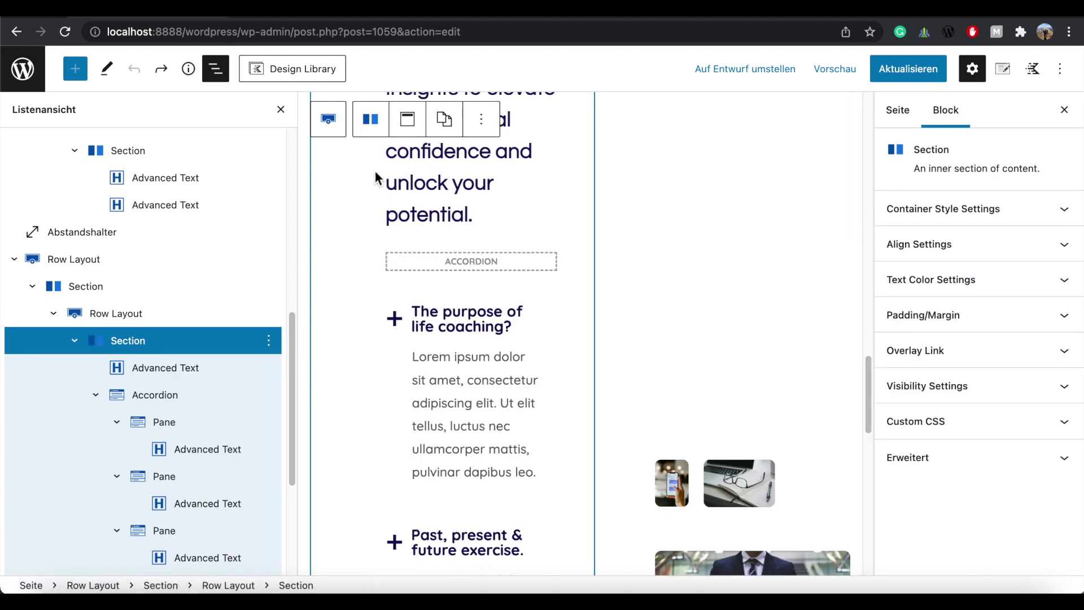
left_click(407, 118)
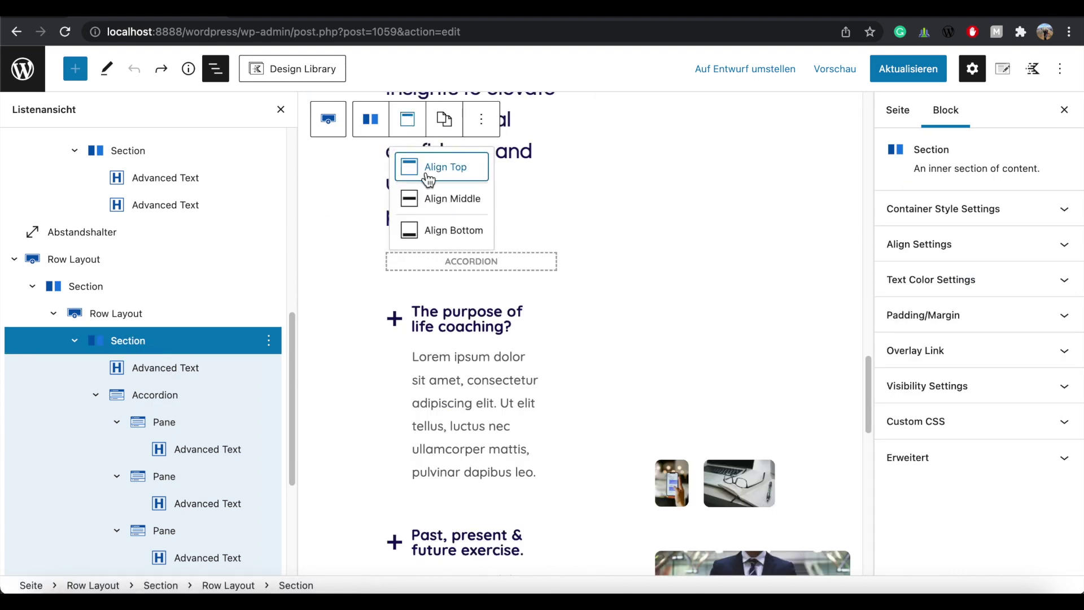
left_click(433, 202)
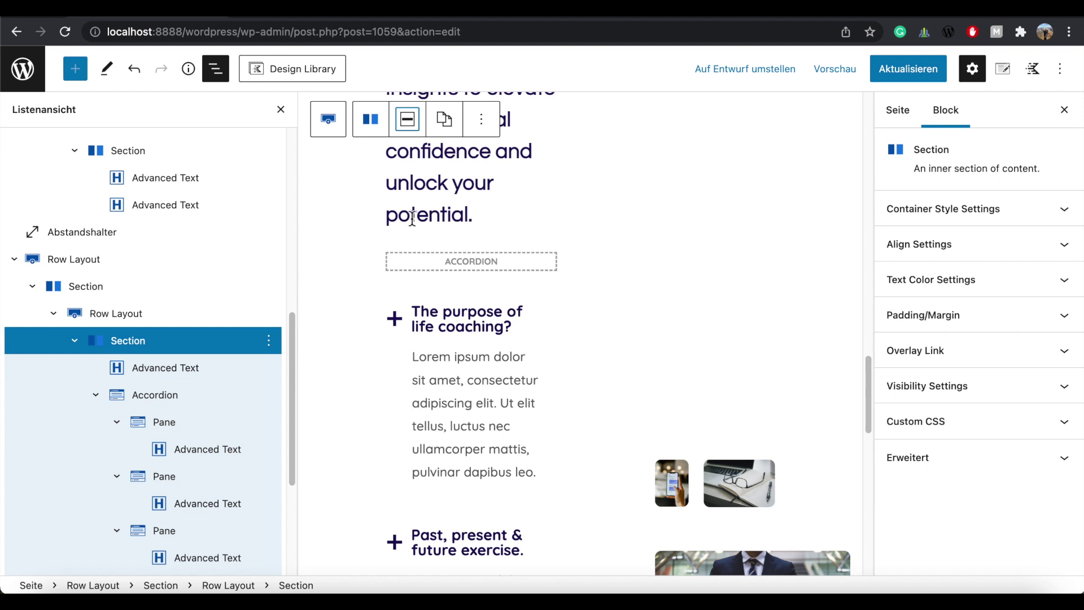
Resize the columns of the Row Layout holding the accordion and images to 50% each and update the page.
left_click(132, 318)
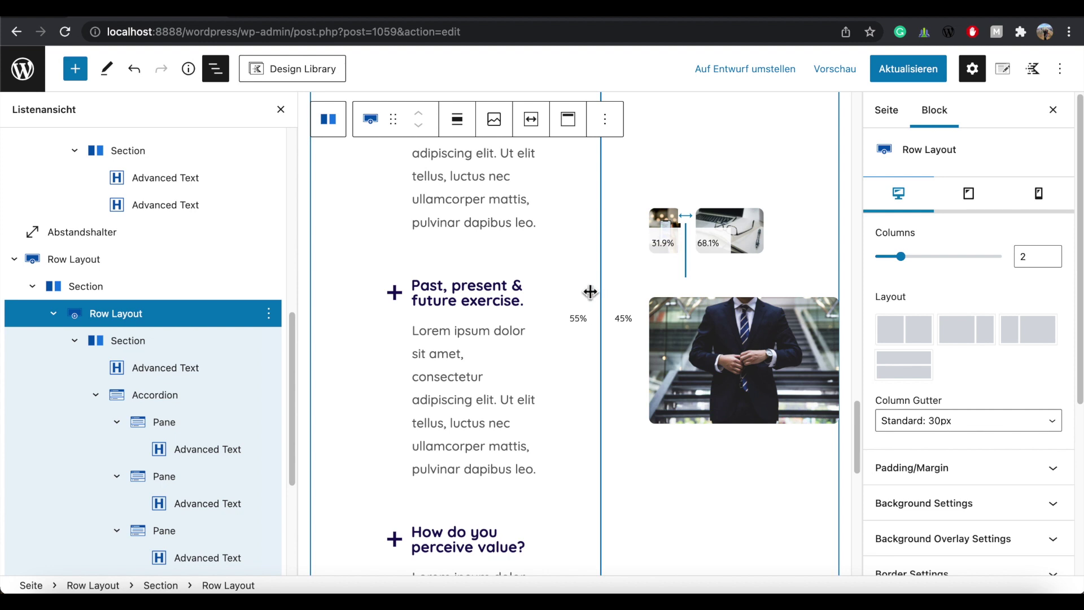
left_click_drag(591, 291, 589, 298)
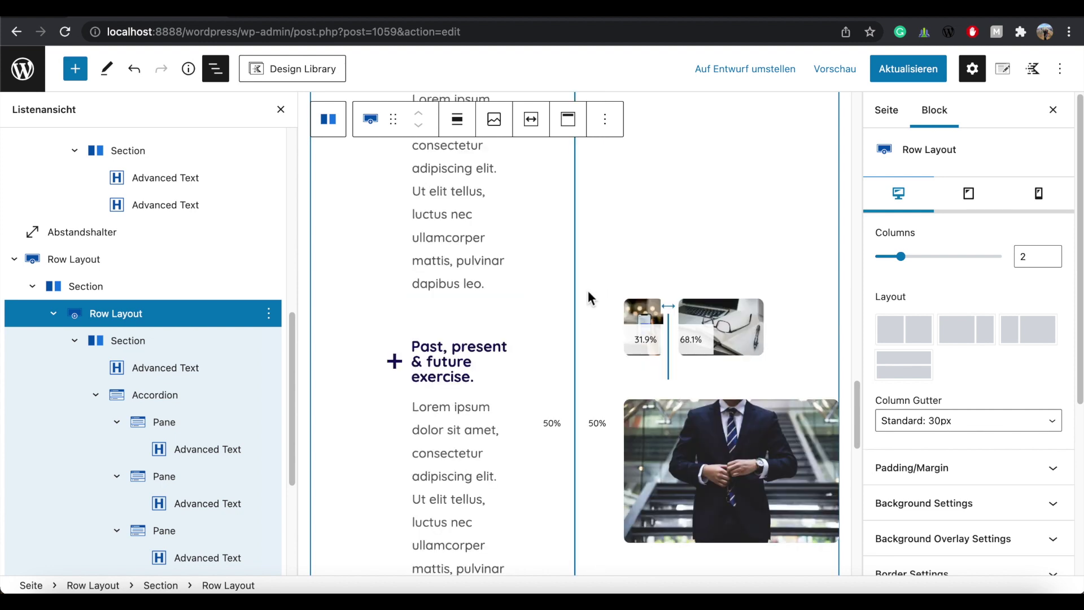
left_click(909, 69)
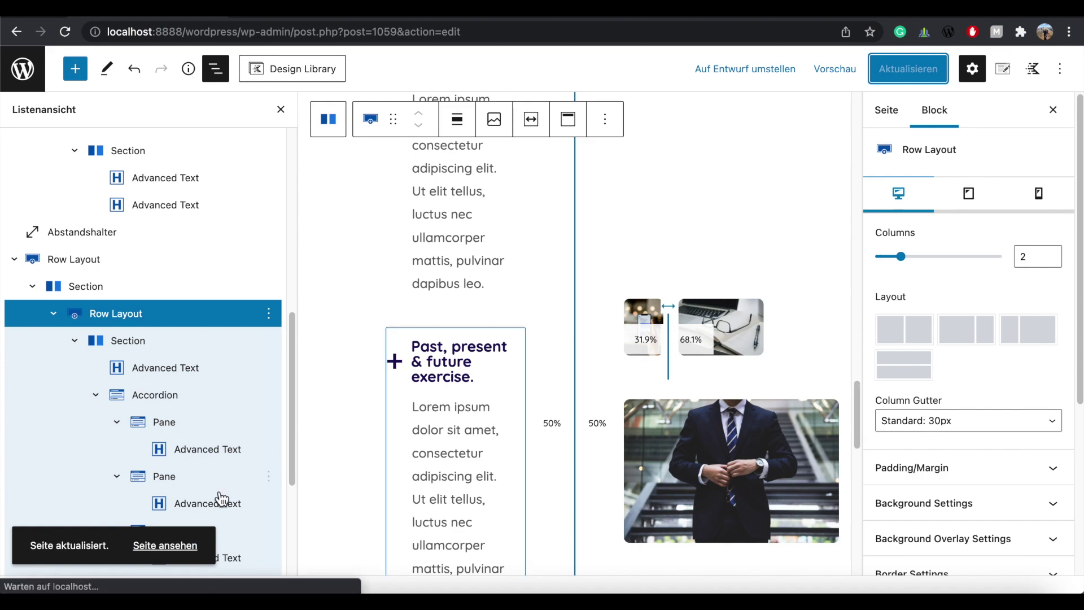
View the Insights section on the live site and compare it with the reference home-2 page.
left_click(162, 549)
scroll(160, 547, "down", 10)
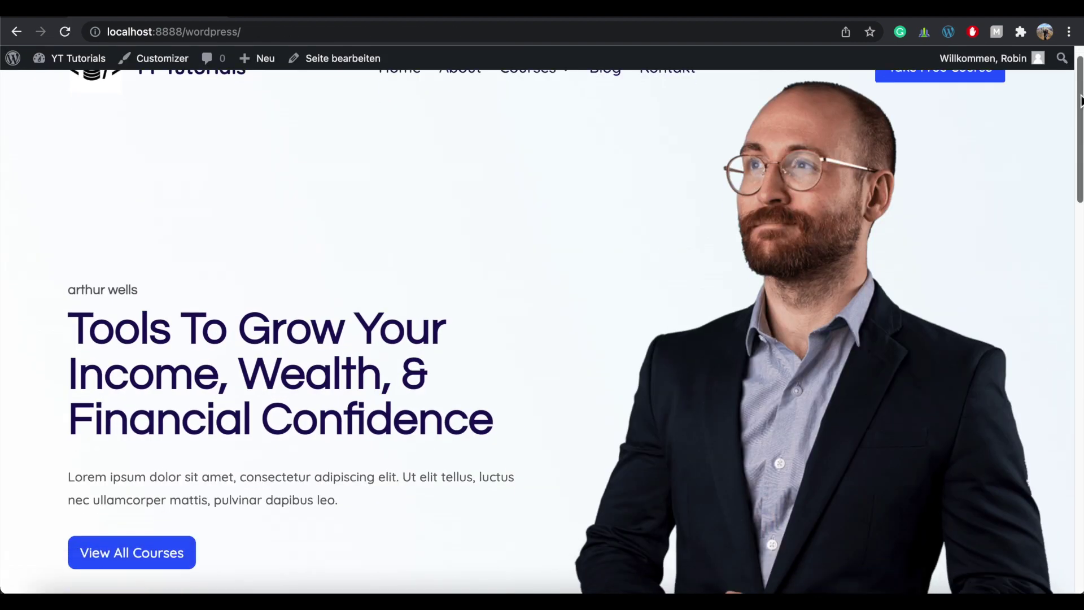
scroll(542, 339, "down", 3)
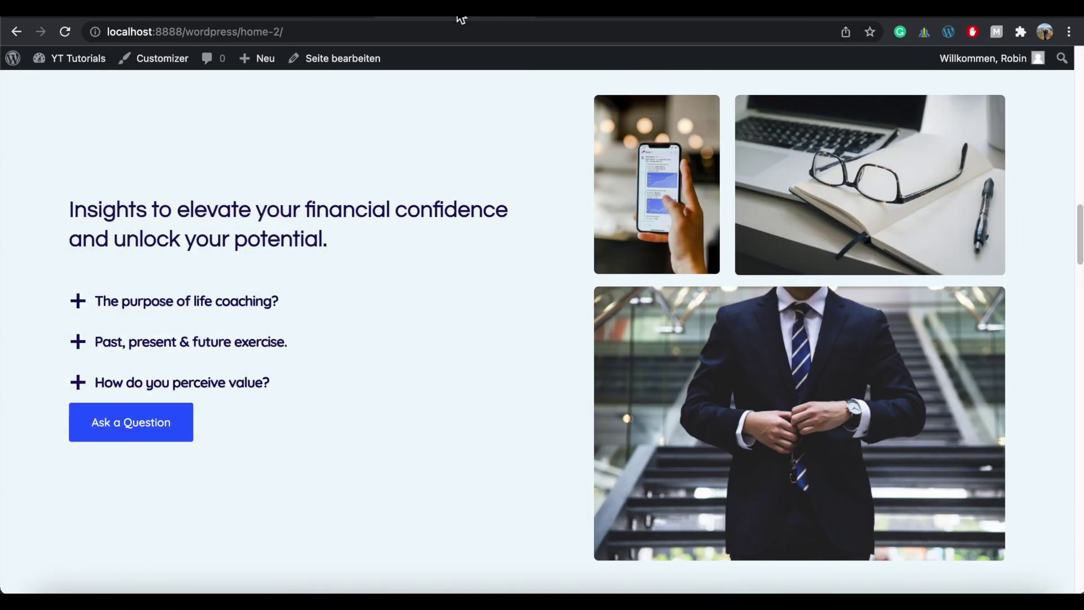
Reopen the home page for editing and select the outermost Row Layout of the Insights section in the block list view.
left_click(344, 61)
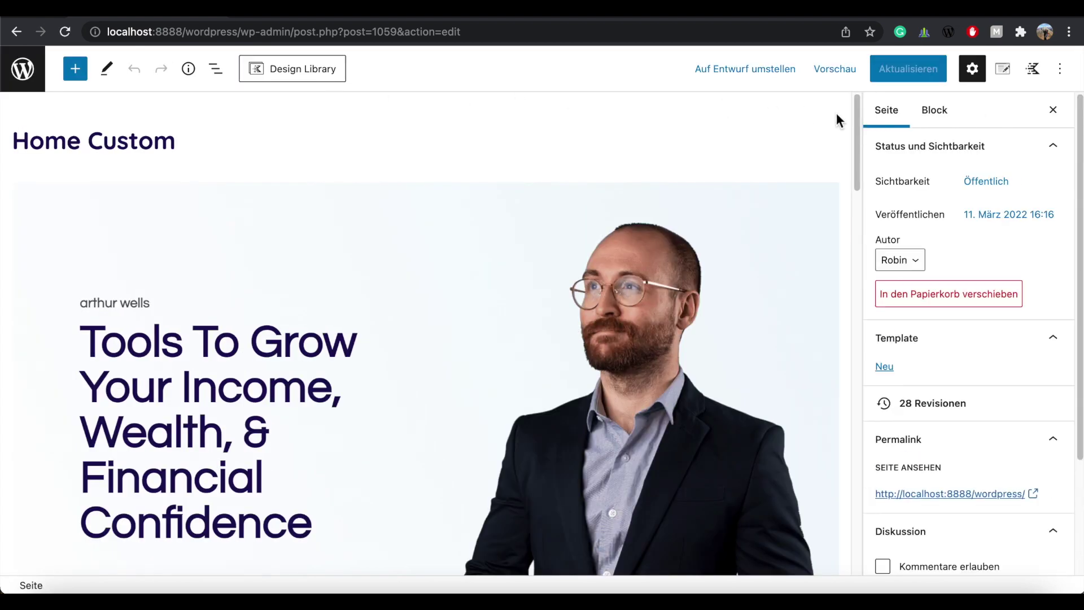
left_click_drag(856, 119, 887, 406)
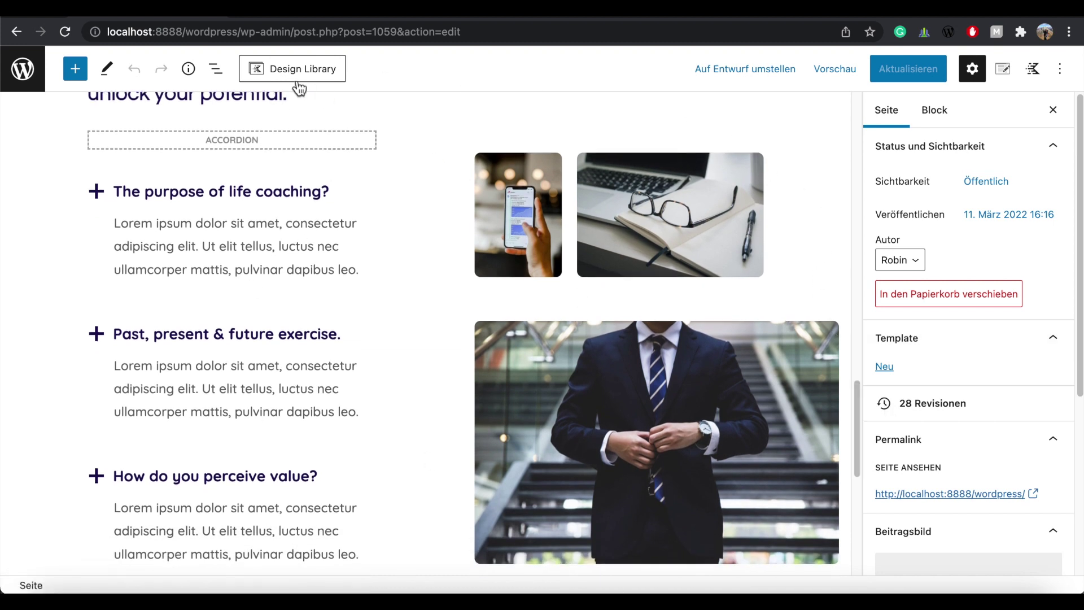
left_click(221, 75)
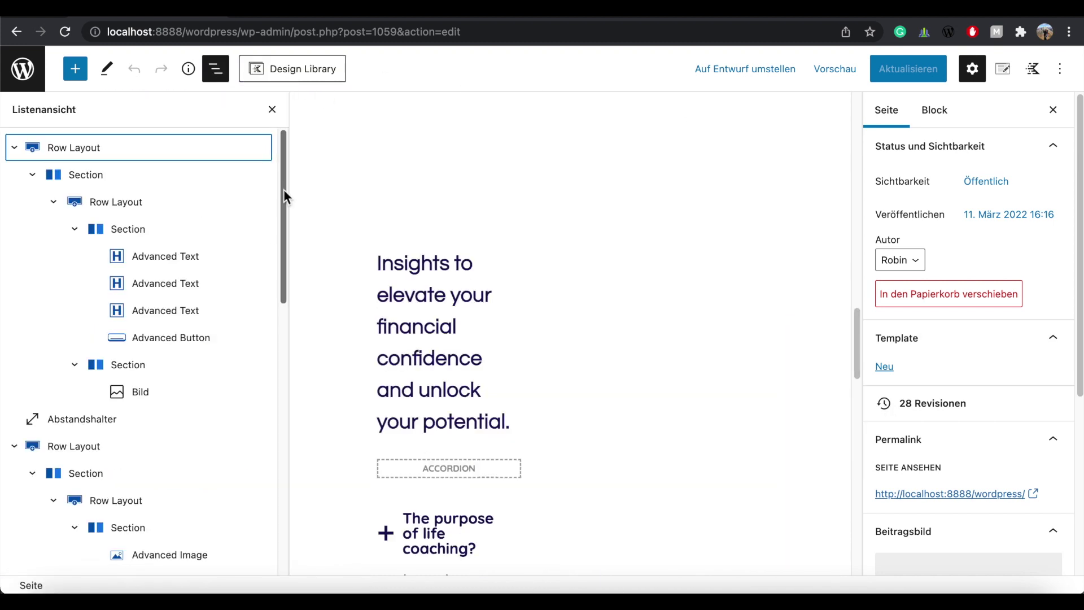
left_click_drag(284, 189, 316, 405)
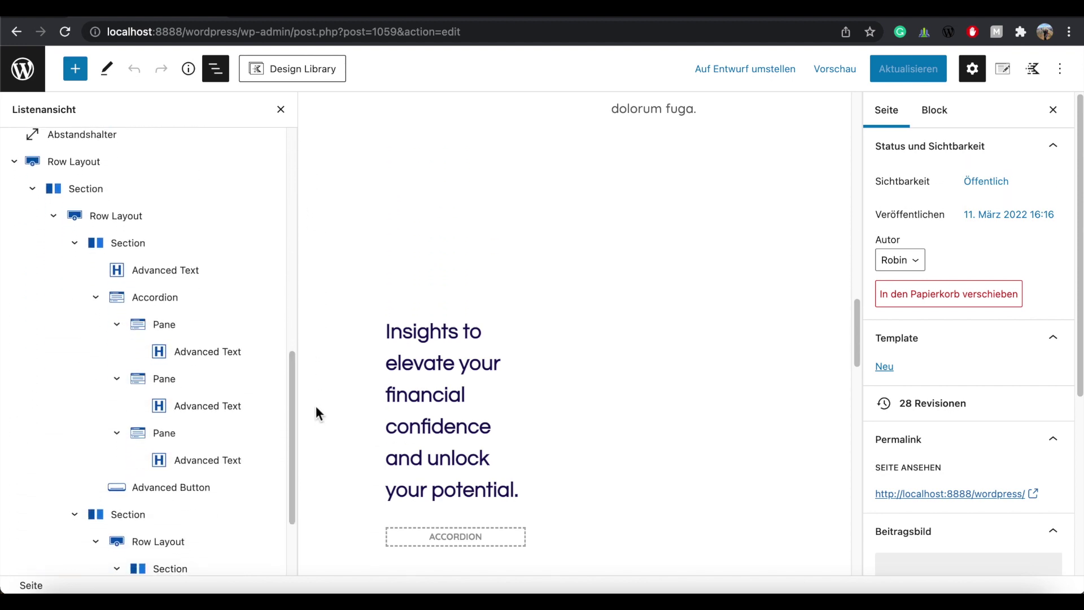
left_click(86, 170)
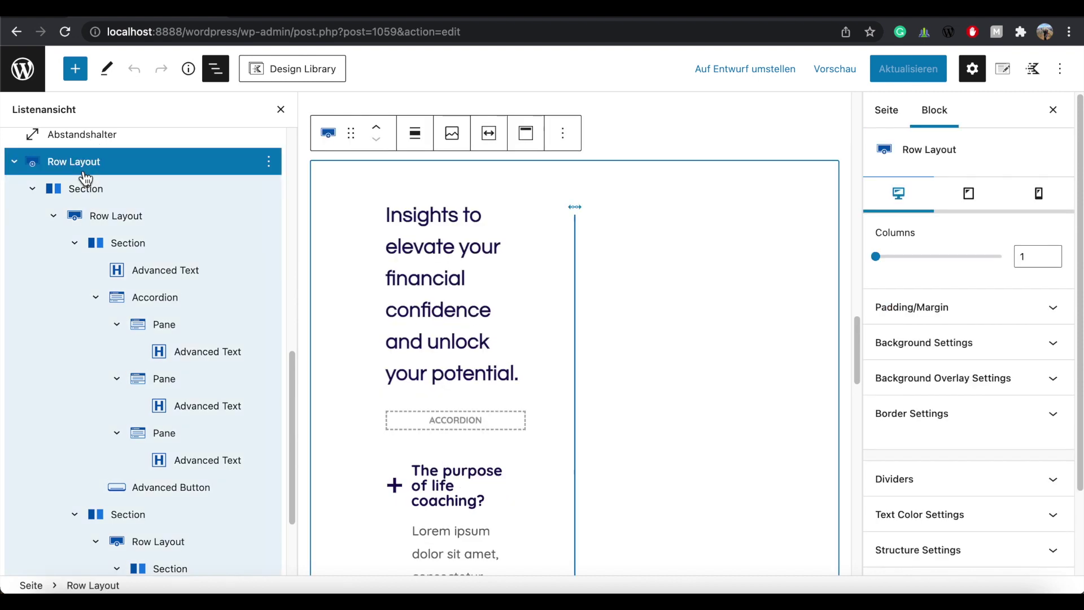
Set the outer Insights row's background color to the light blue palette color EFF7FB.
scroll(859, 344, "down", 5)
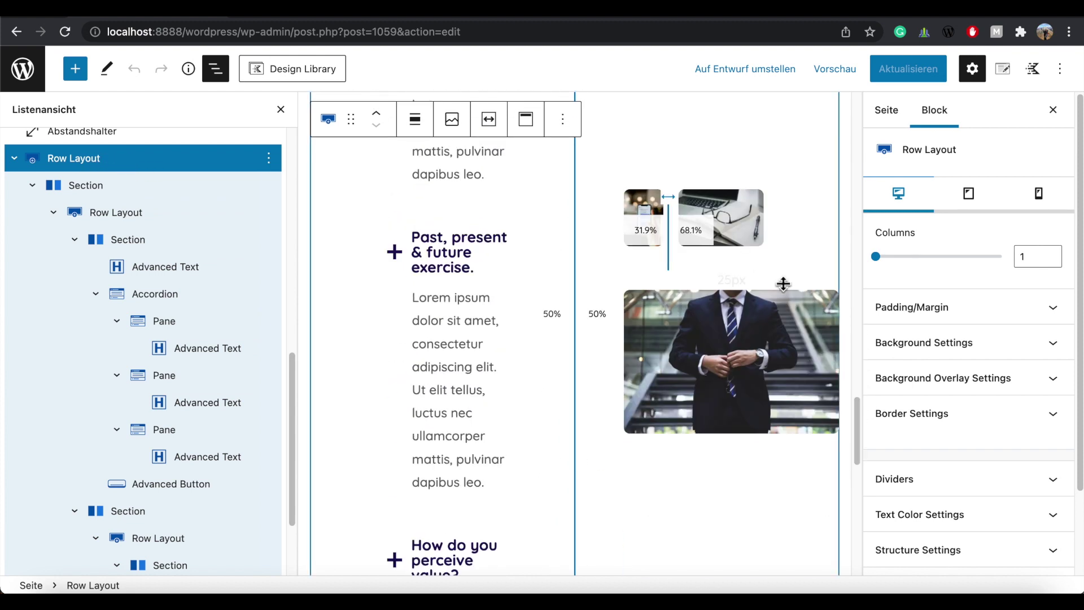
left_click(1053, 346)
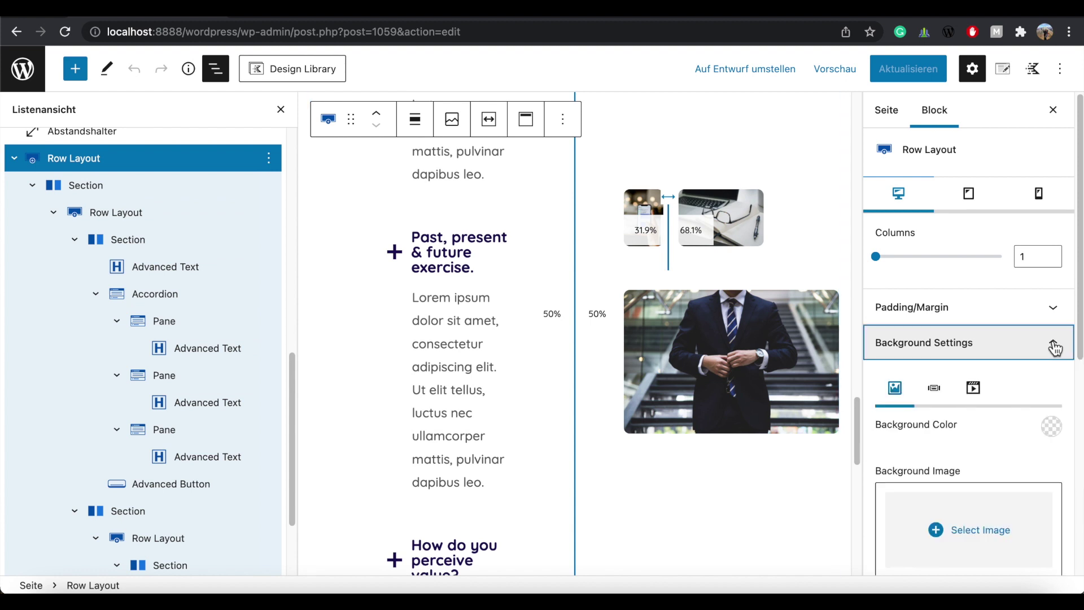
left_click(1055, 430)
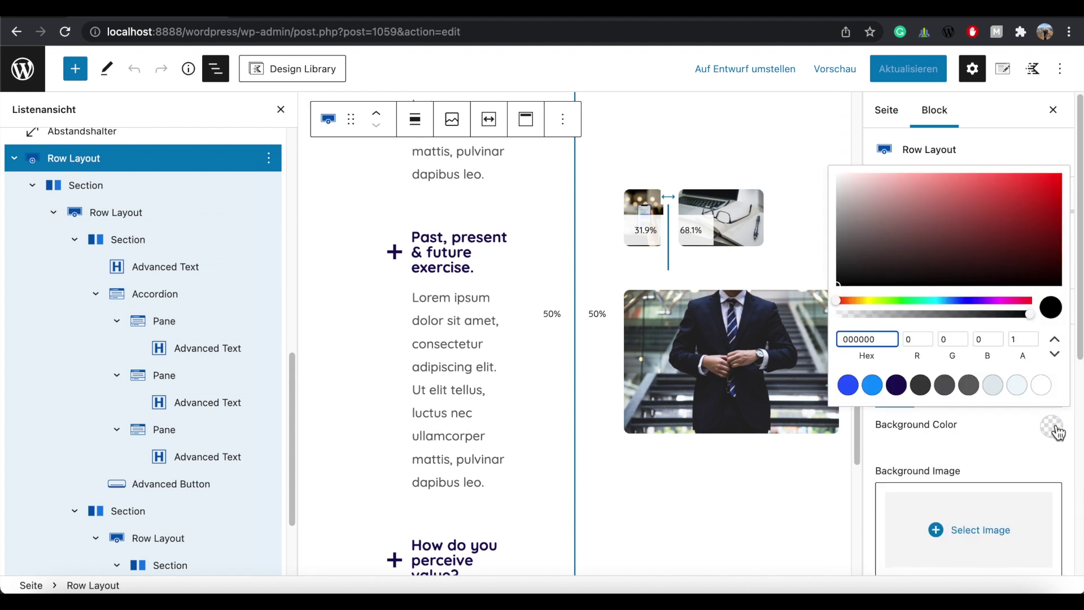
left_click(1018, 387)
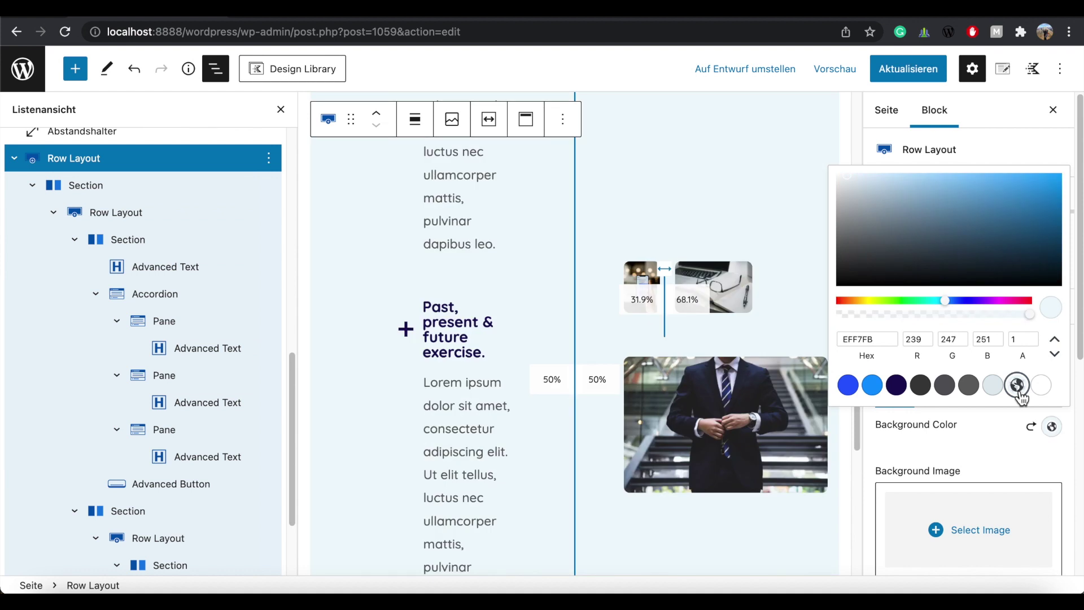
Add a top divider to the outer Insights row using the slanted shape that tapers toward the right.
scroll(1021, 398, "down", 5)
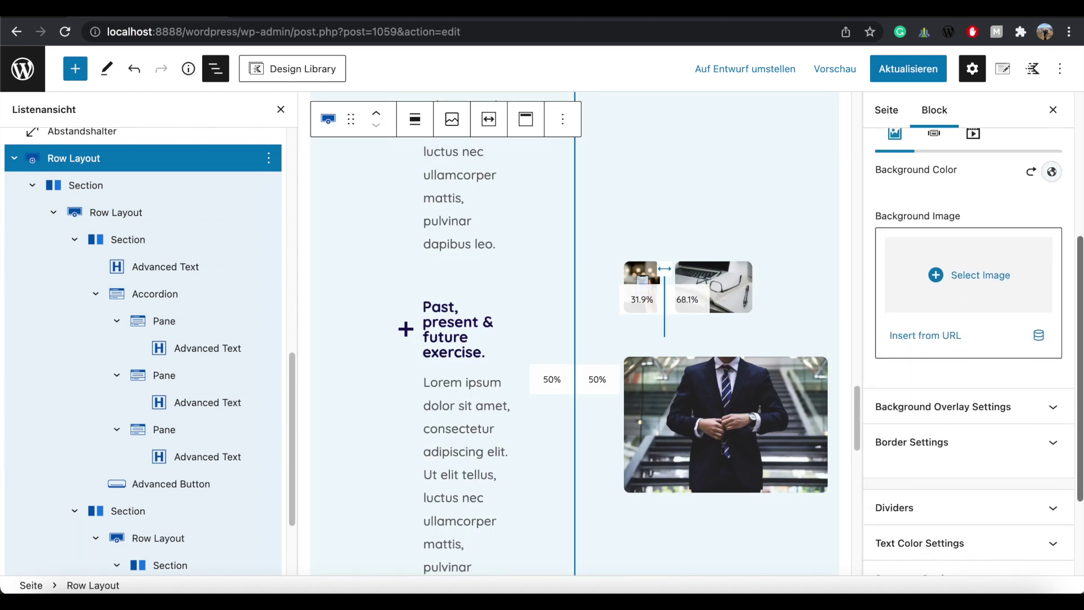
scroll(1053, 465, "down", 1)
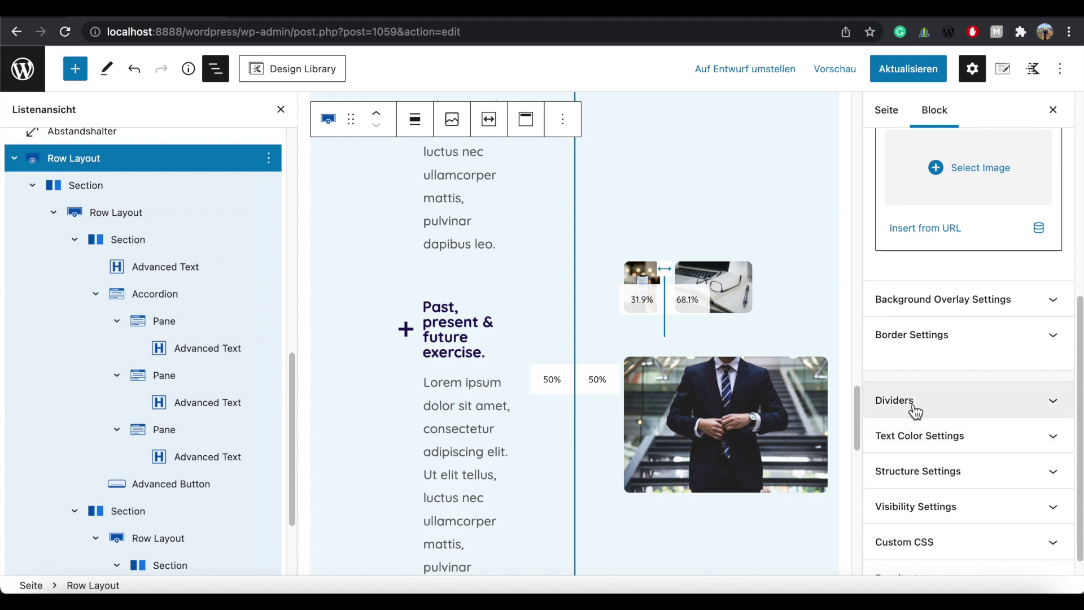
left_click(1056, 405)
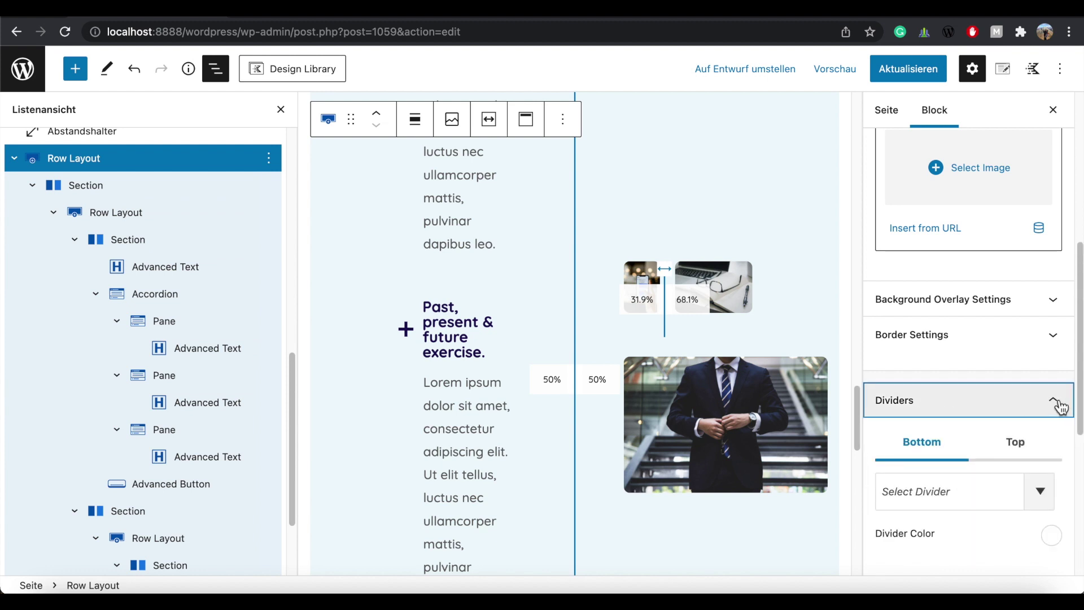
left_click(1027, 450)
left_click(1036, 492)
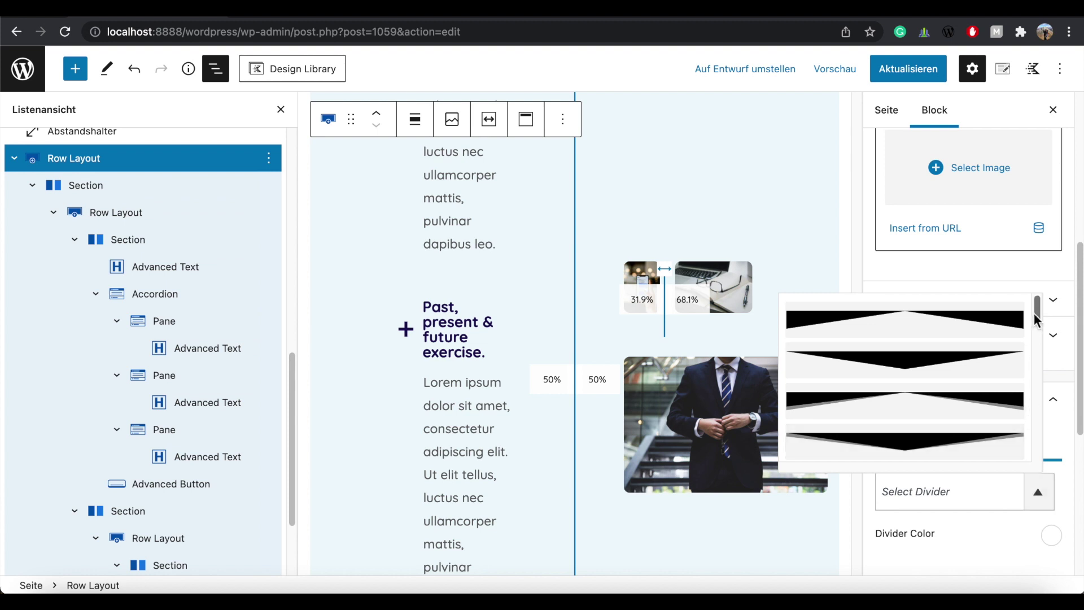
scroll(1036, 316, "down", 1)
left_click(840, 420)
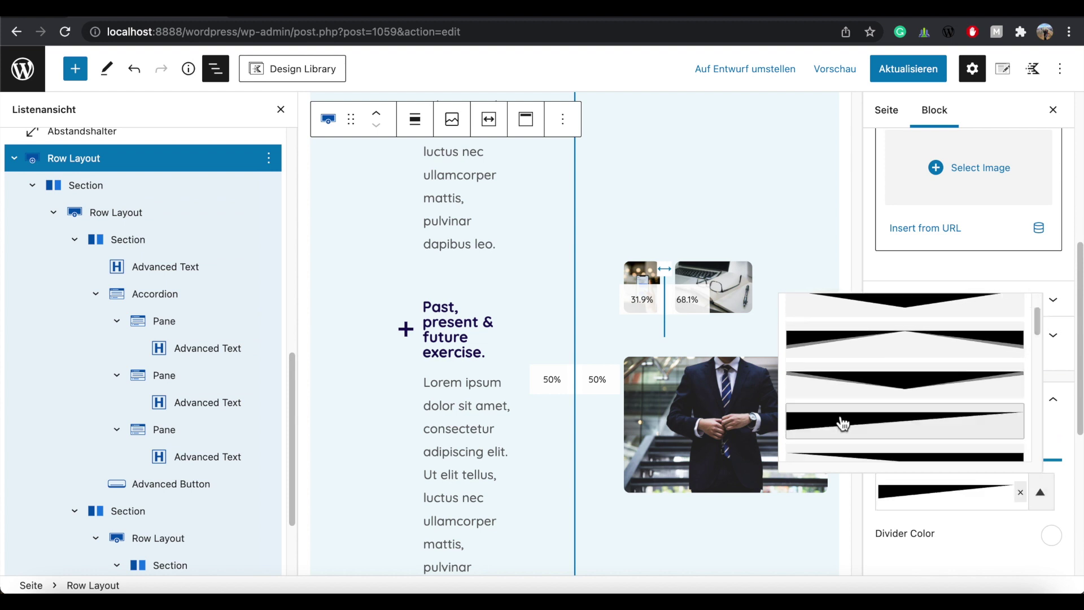
Change the outer Insights row's top divider to the slanted shape that thickens toward the right and set its height to 70 px.
scroll(1039, 324, "down", 1)
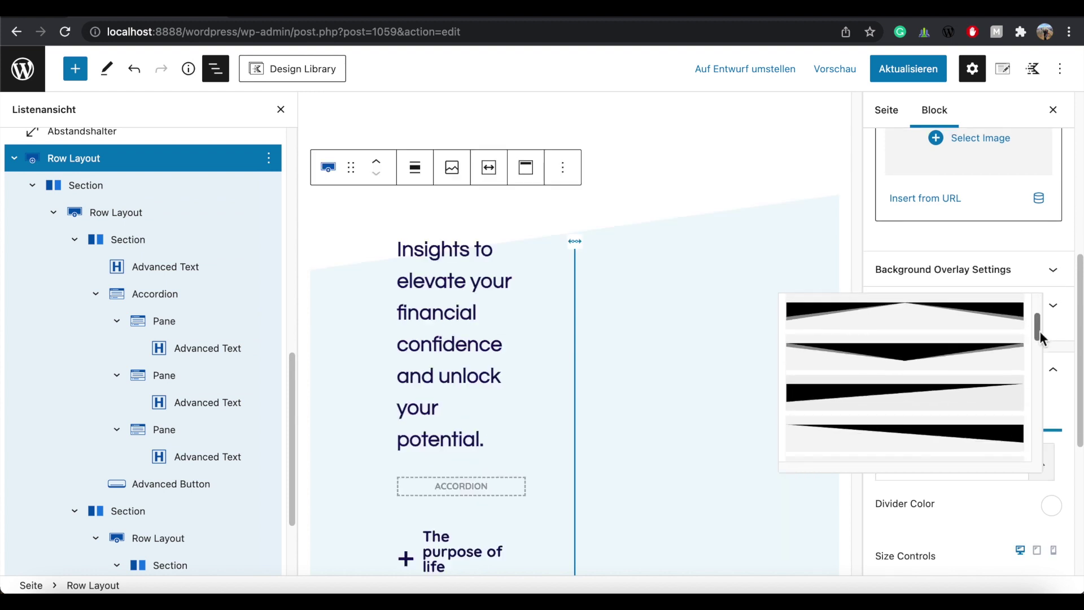
left_click(992, 397)
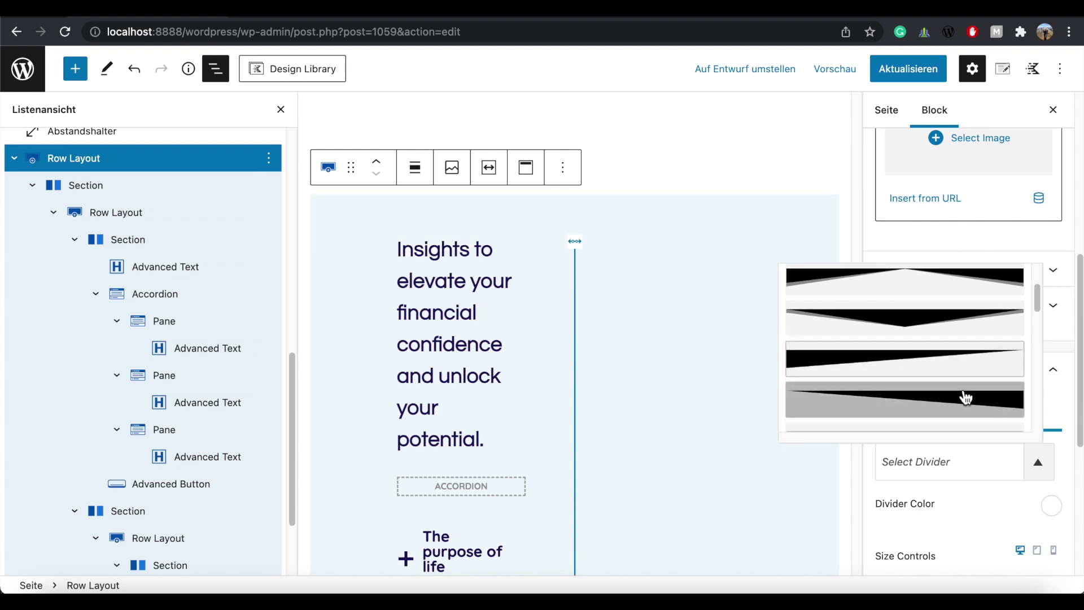
left_click(965, 409)
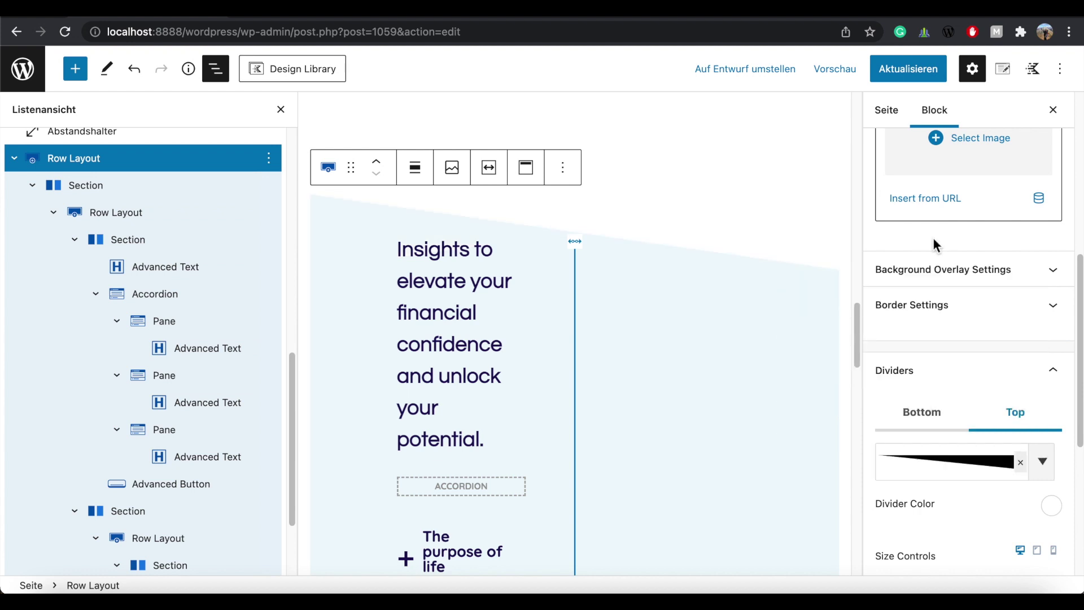
scroll(935, 244, "down", 2)
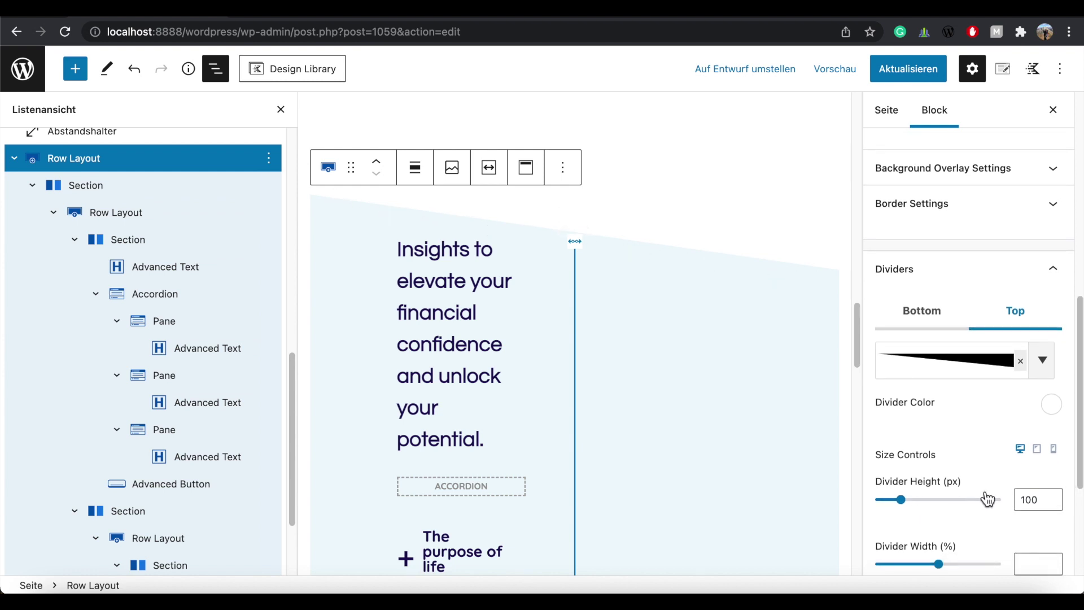
left_click_drag(910, 504, 897, 504)
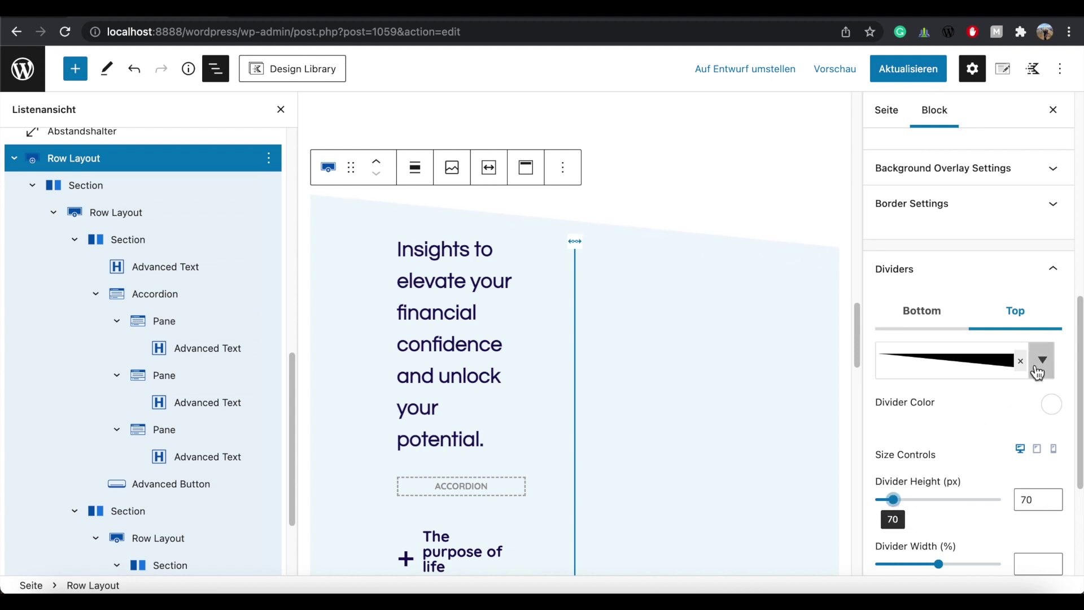
Add a bottom divider to the outer Insights row using the slanted shape that rises toward the right.
left_click(933, 314)
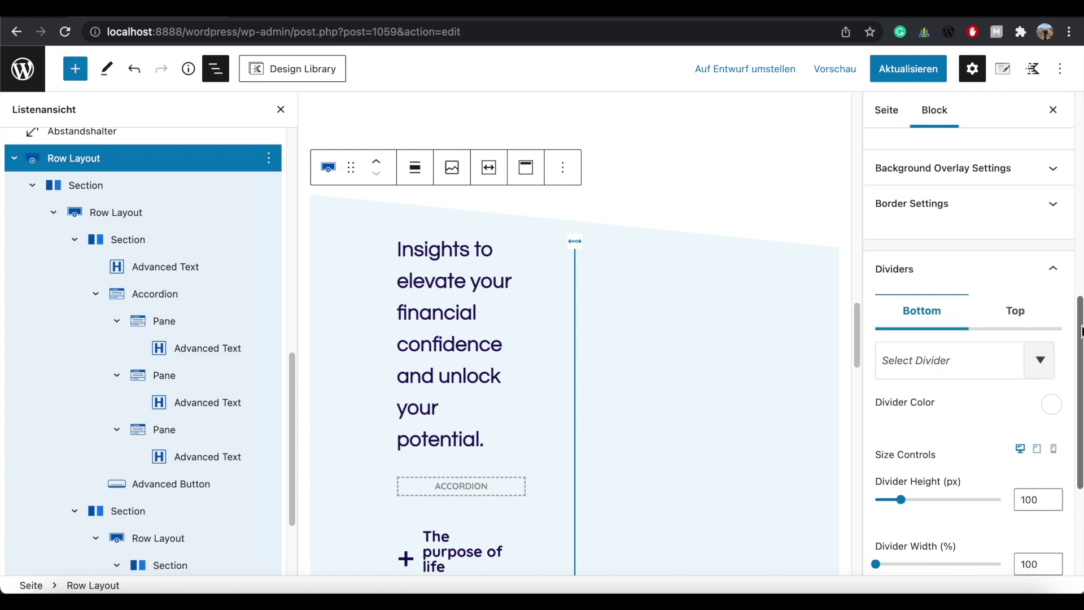
scroll(1081, 331, "down", 3)
left_click_drag(859, 345, 890, 528)
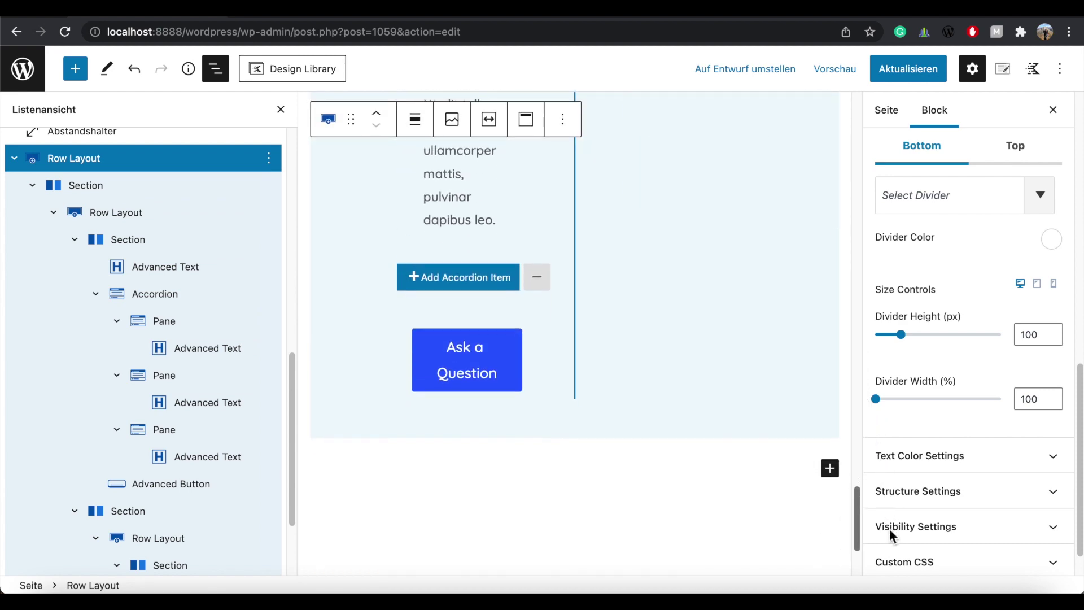
left_click(1040, 196)
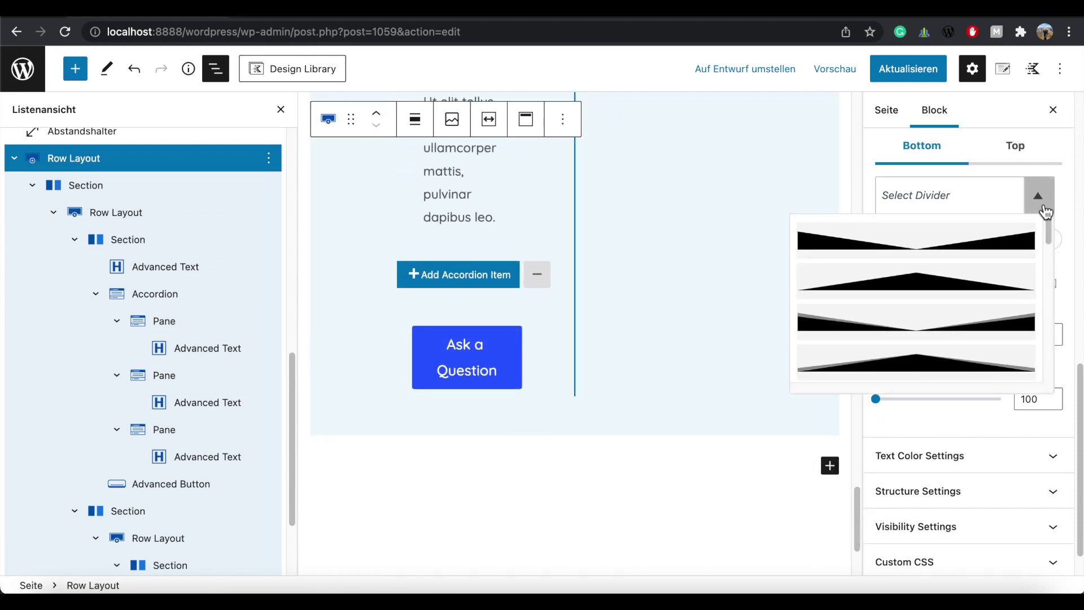
left_click_drag(1051, 238, 1056, 275)
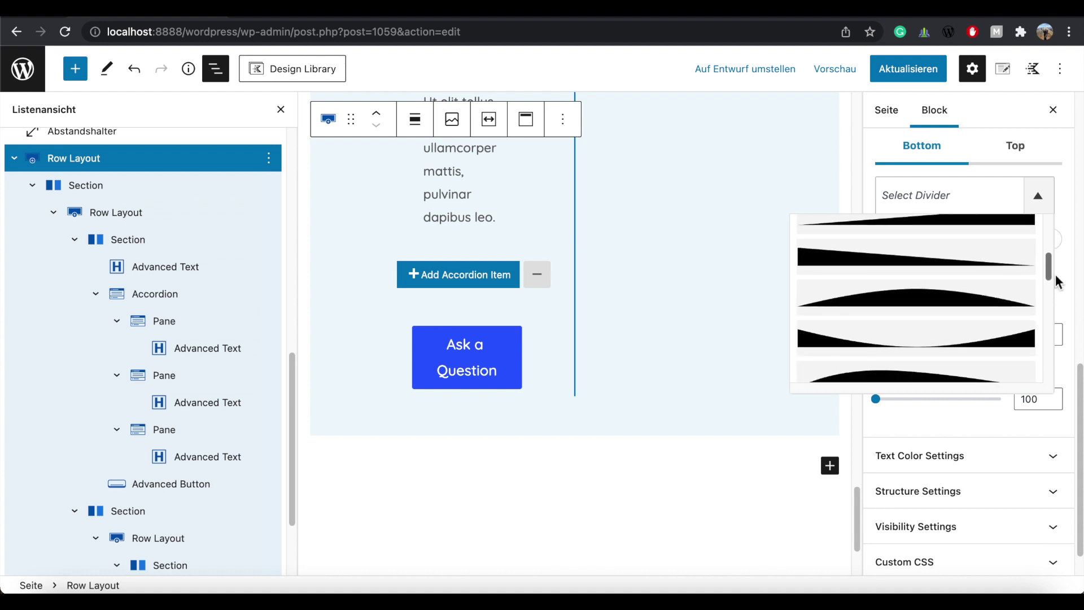
left_click(978, 265)
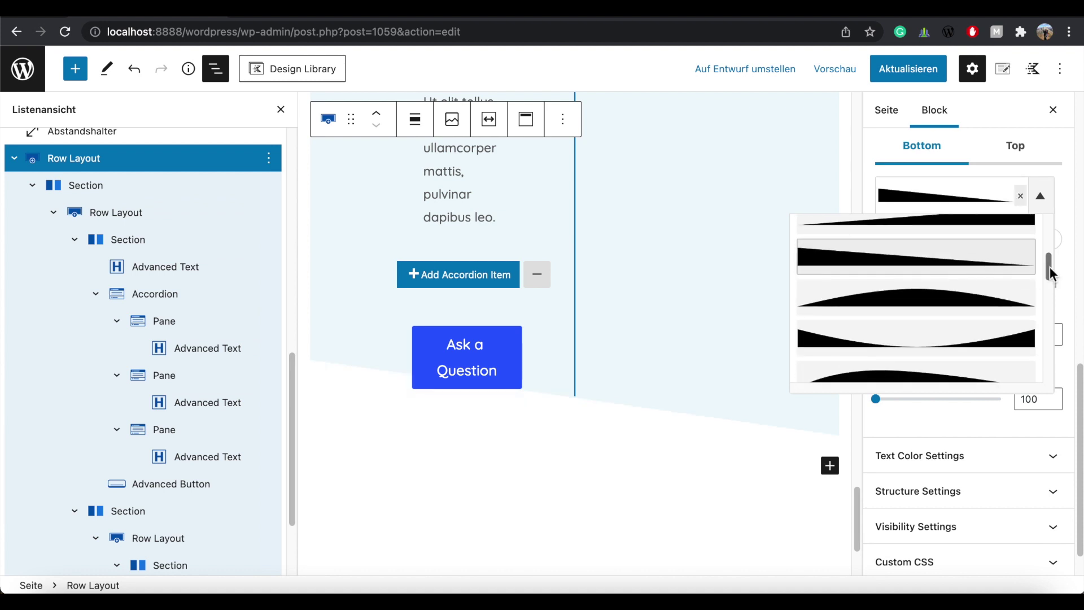
left_click_drag(1050, 266, 1049, 270)
scroll(1026, 279, "up", 2)
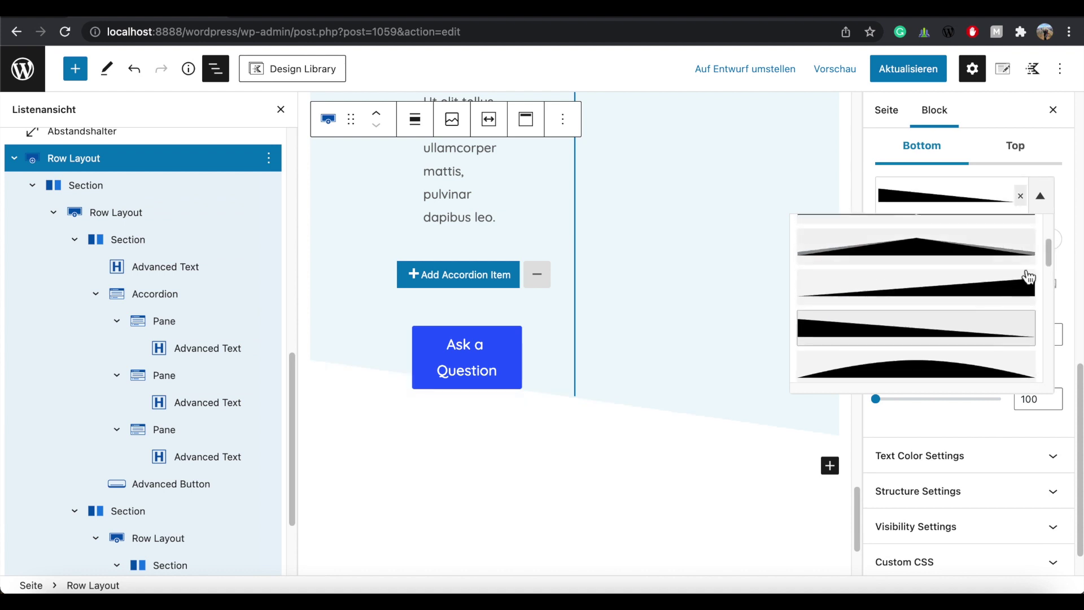
left_click(1007, 287)
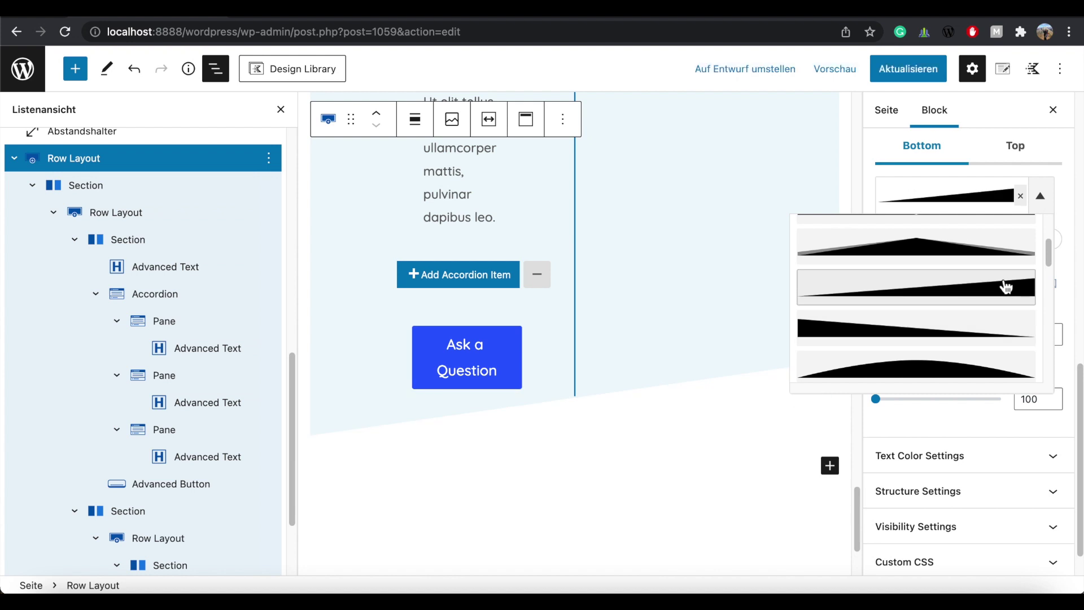
left_click(1060, 258)
Set the bottom divider's height to 70 px and update the page.
double_click(1039, 335)
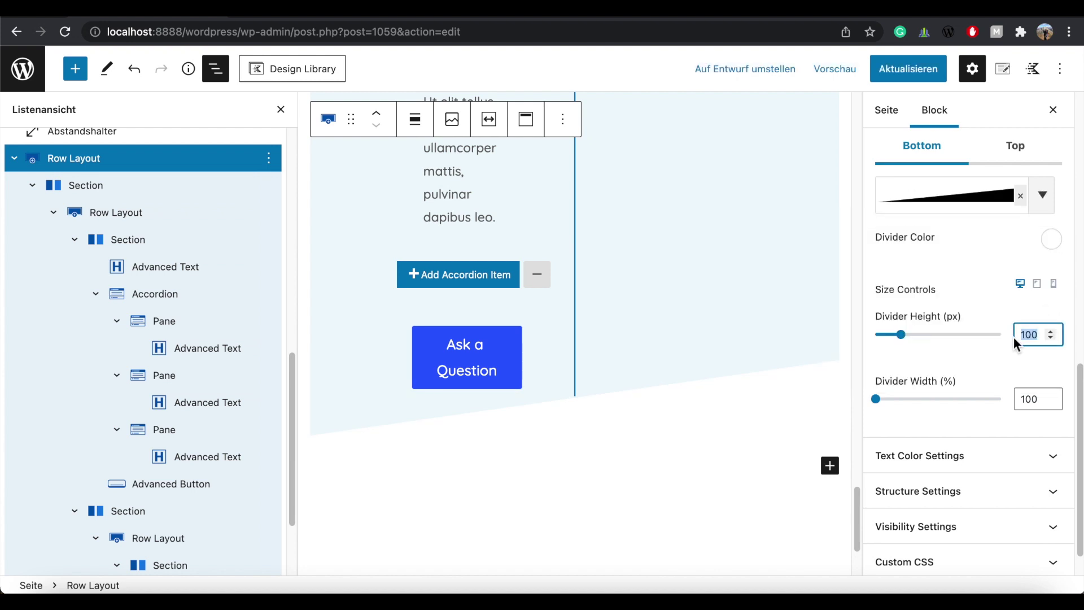
type("70")
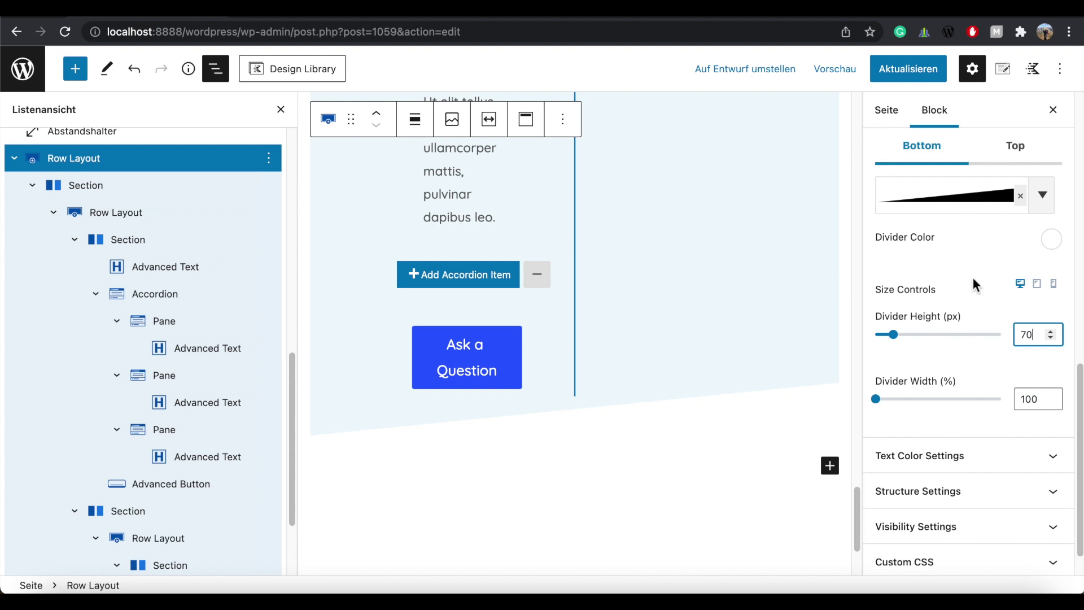
left_click(894, 70)
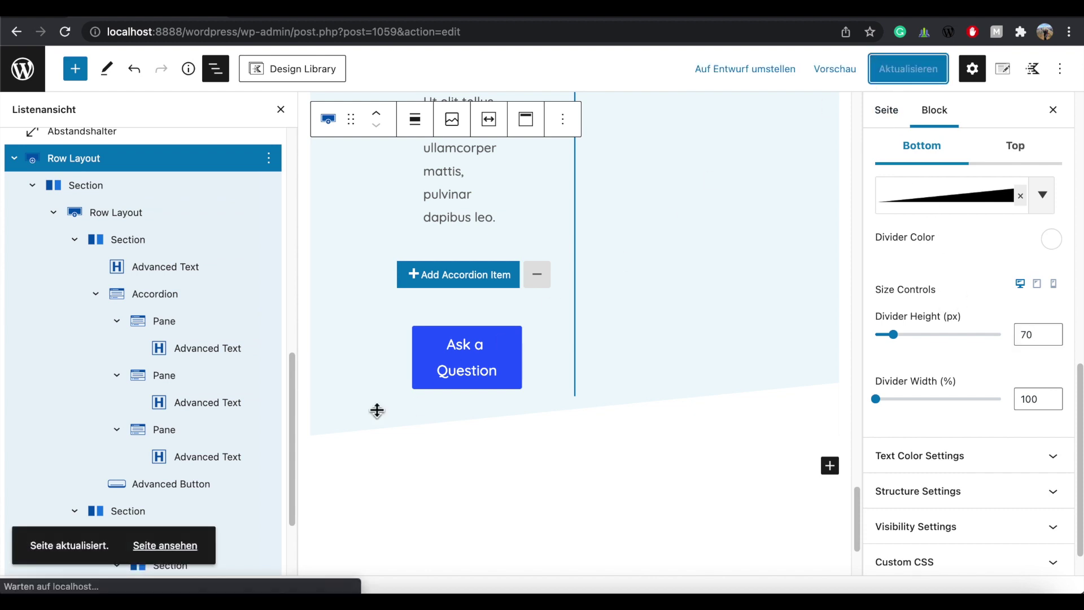
View the updated home page on the live site and examine the Insights section's dividers and content spacing.
left_click(177, 546)
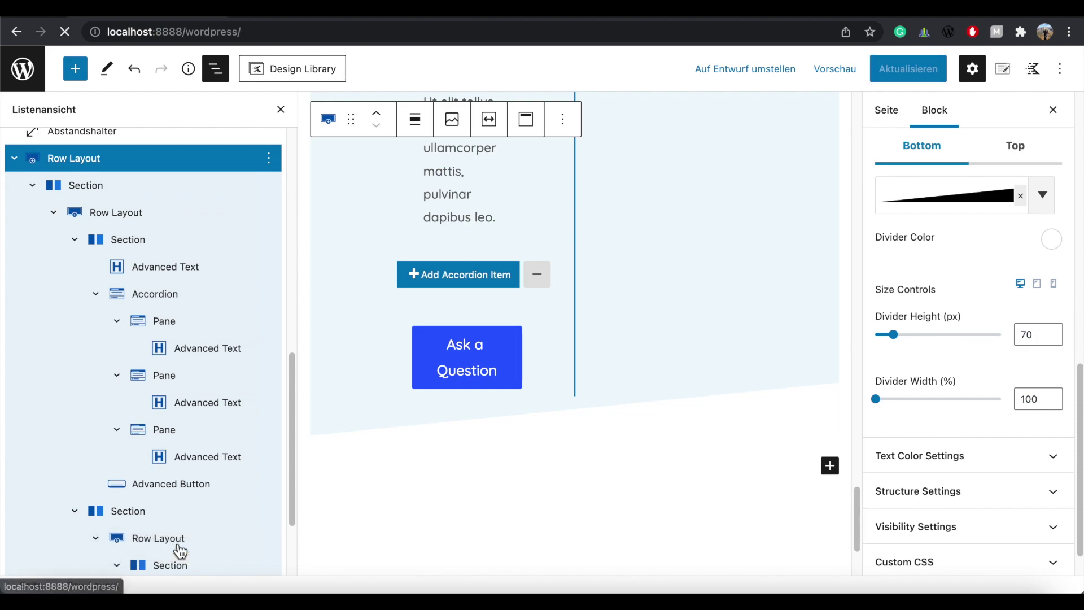
scroll(1080, 158, "down", 20)
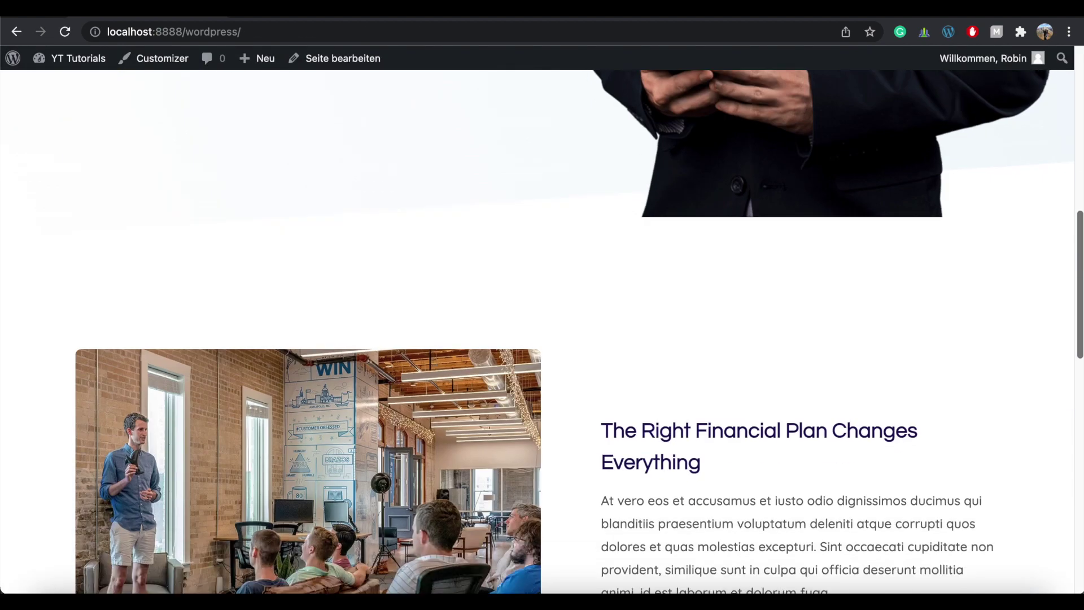
scroll(557, 472, "down", 3)
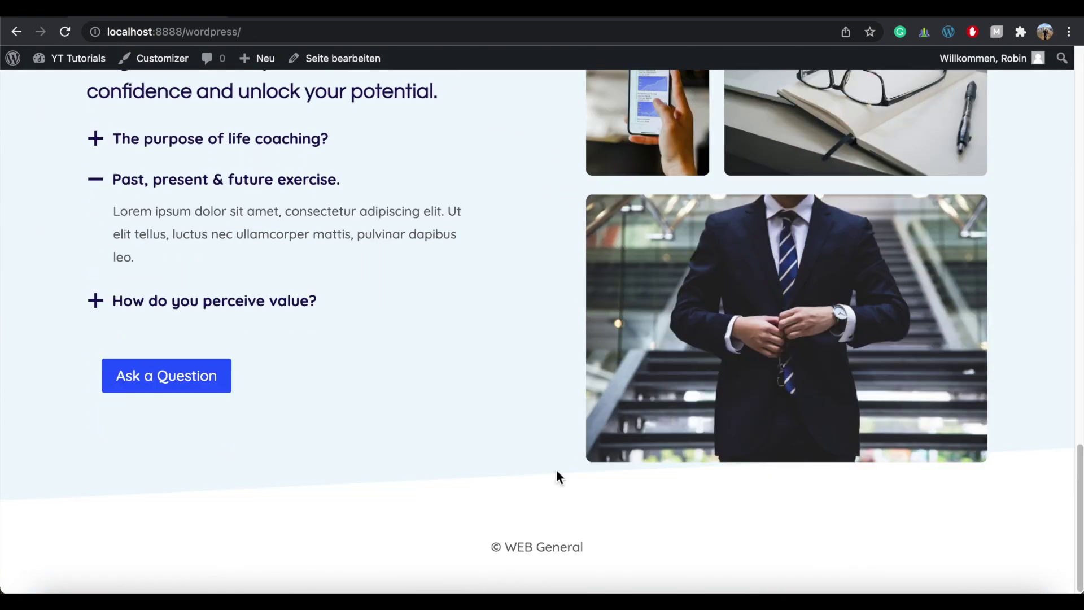
scroll(983, 282, "up", 5)
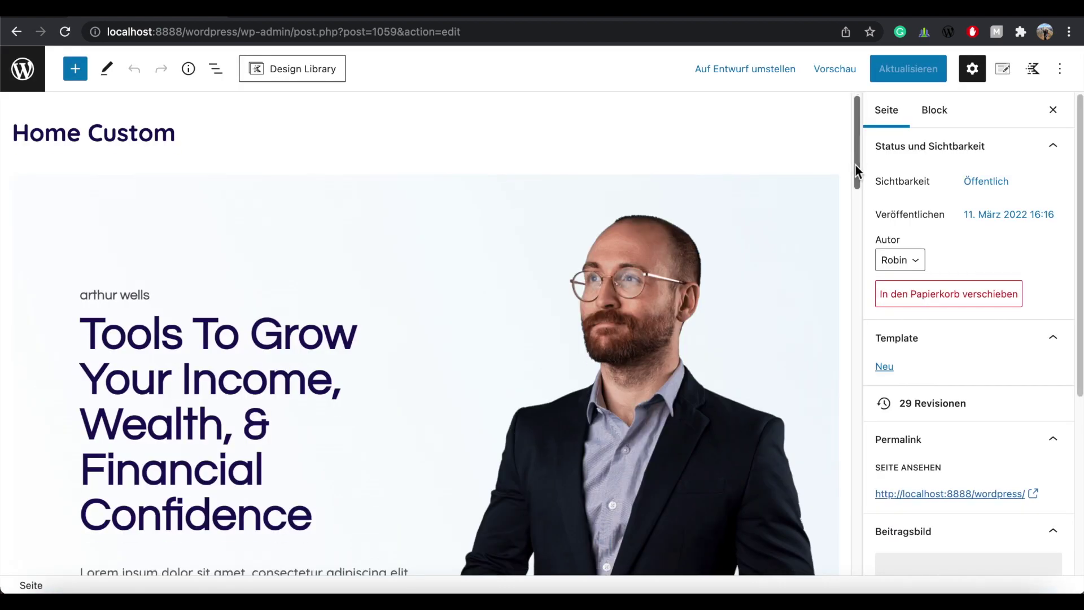
Show the home page's block list view and select the Section directly inside the outer Insights row.
left_click_drag(855, 164, 887, 411)
left_click(791, 362)
key("super+z")
key("ctrl+alt+o")
left_click(86, 195)
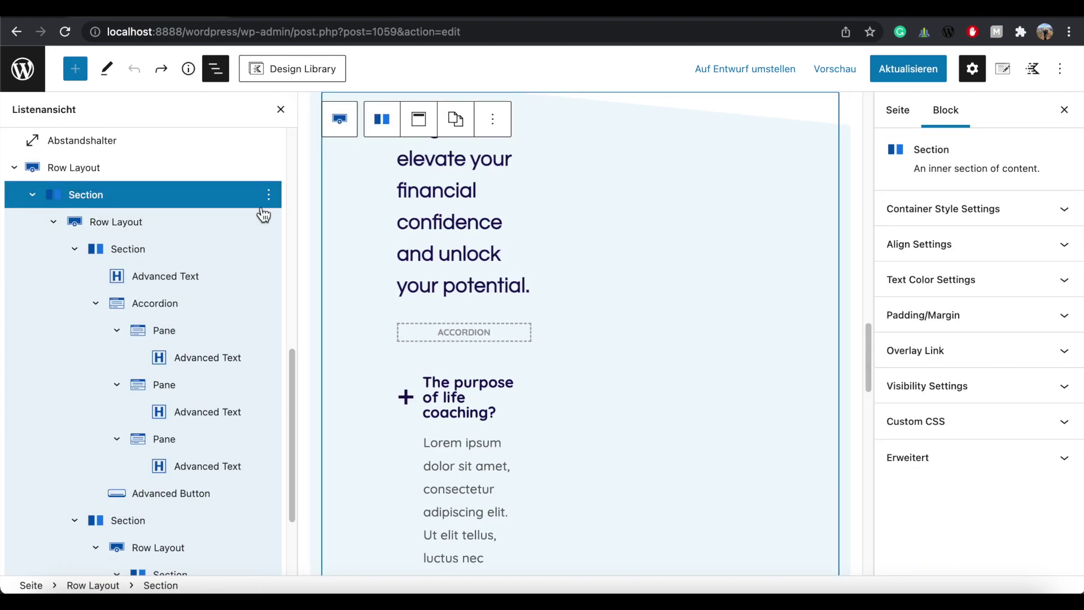
Set the Section's top and bottom margins to 50 px and update the page.
left_click(1065, 324)
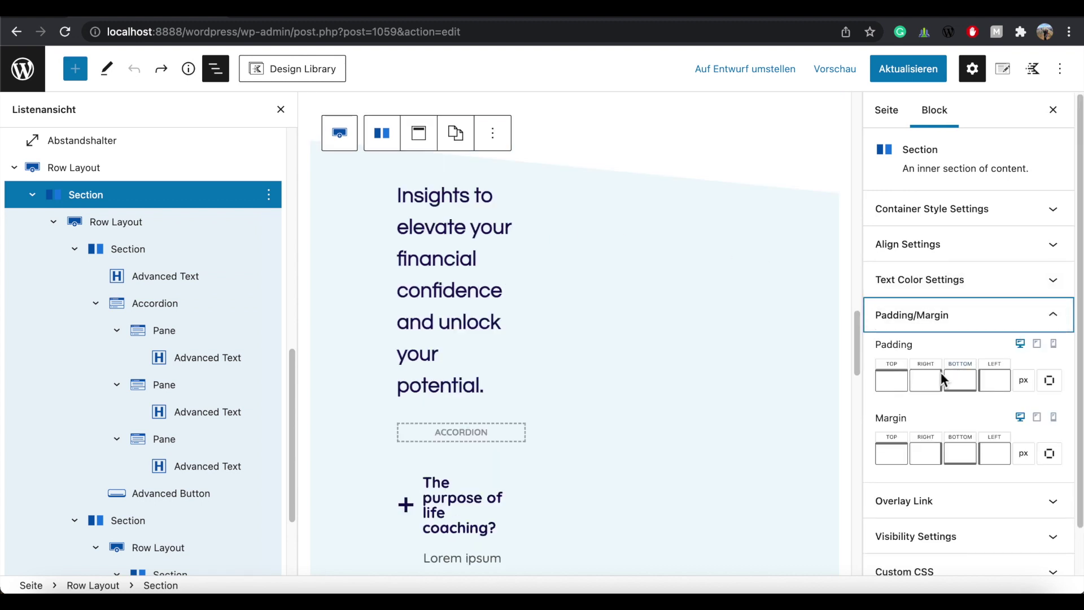
left_click(891, 454)
type("50")
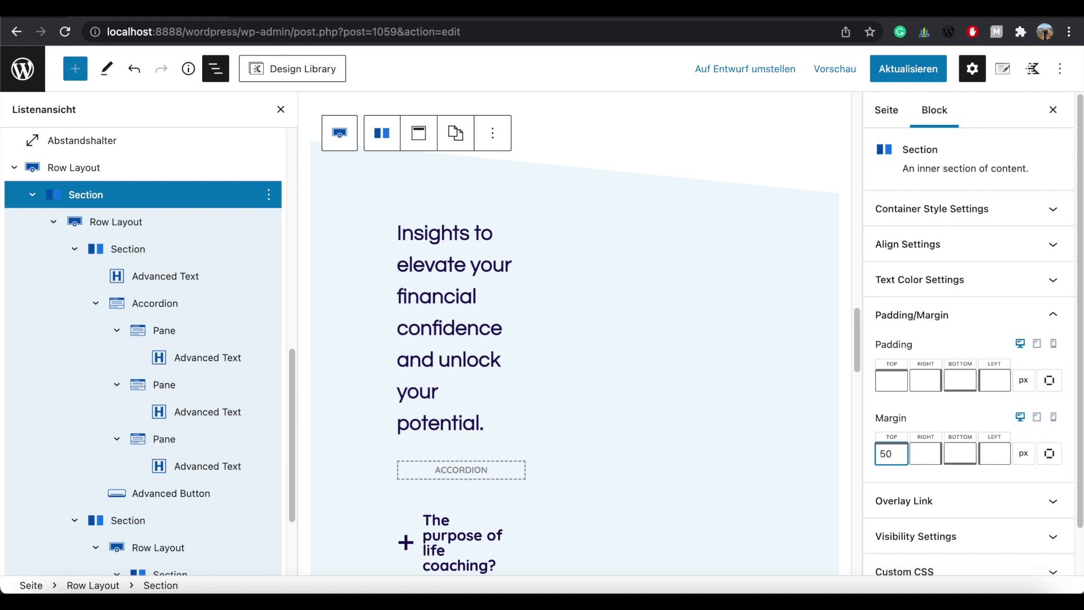
left_click(952, 453)
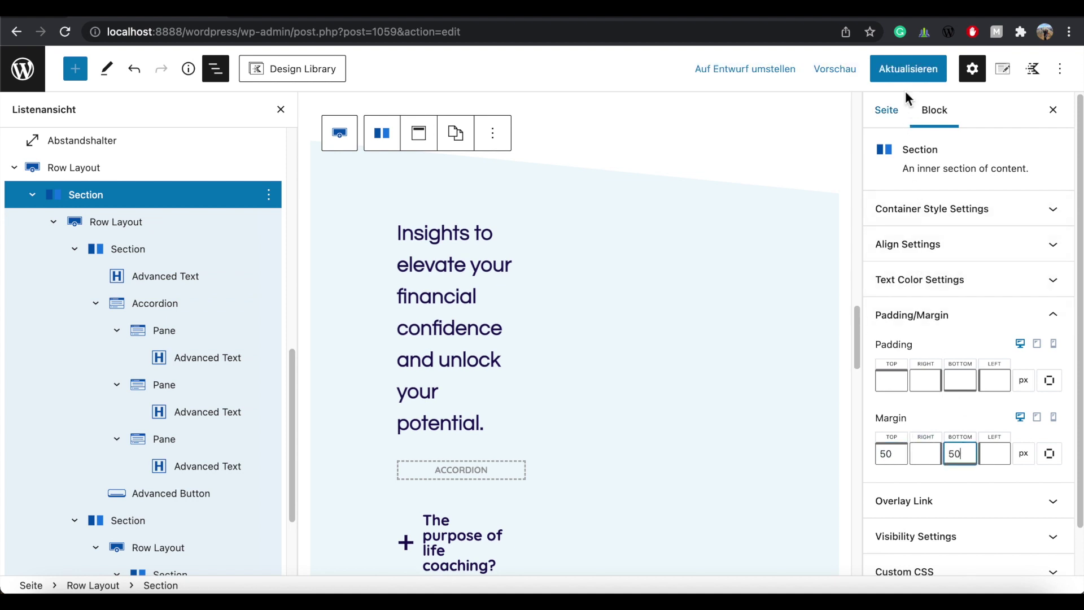
left_click(909, 70)
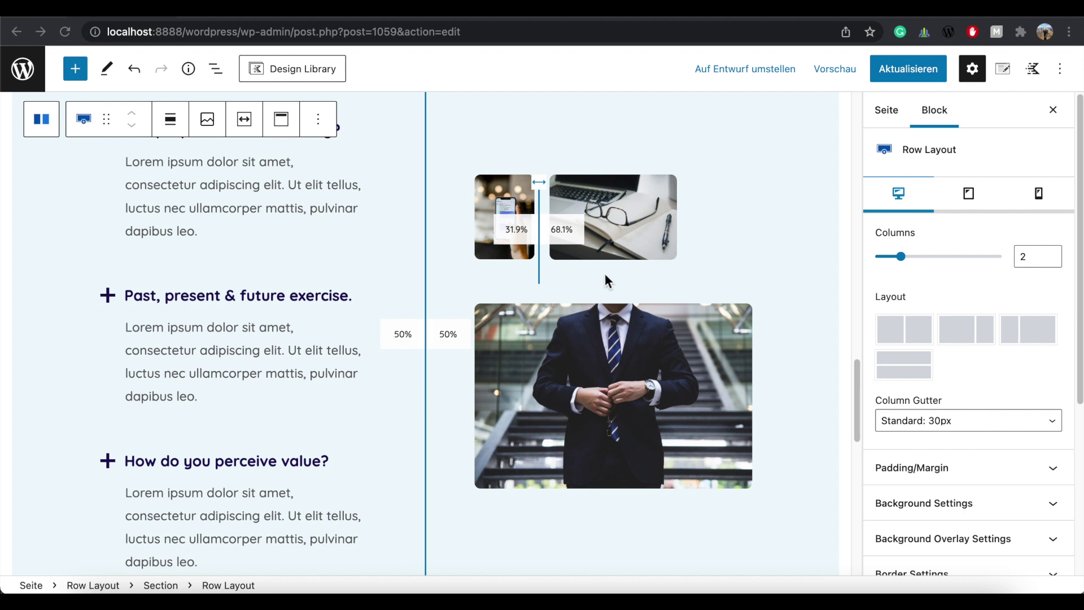
Select the nested Row Layout that holds the two small images in the Insights section's image column.
left_click(572, 279)
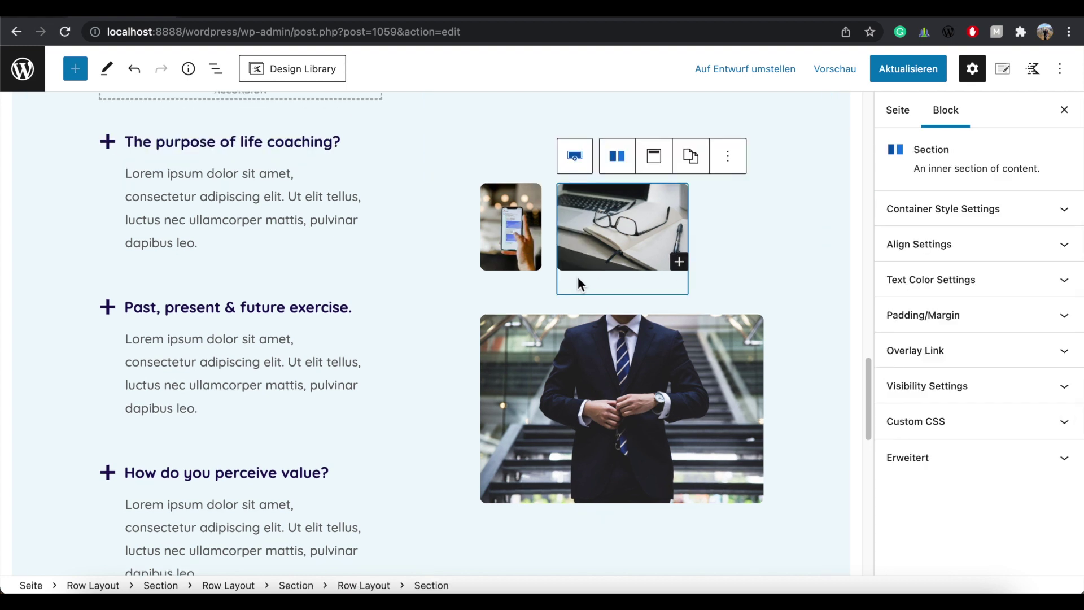
left_click(222, 75)
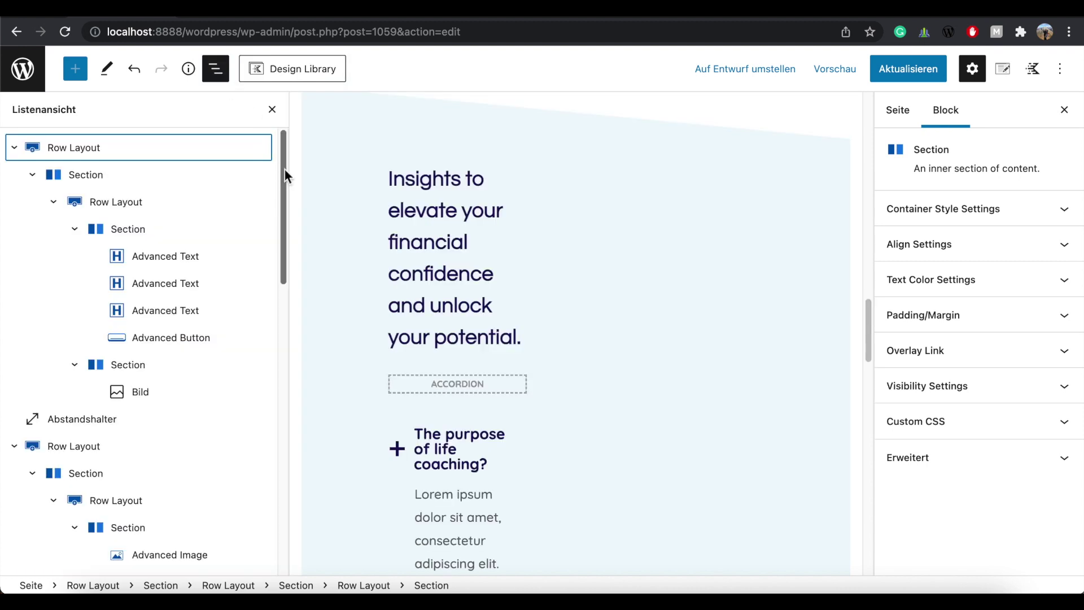
left_click_drag(285, 169, 293, 460)
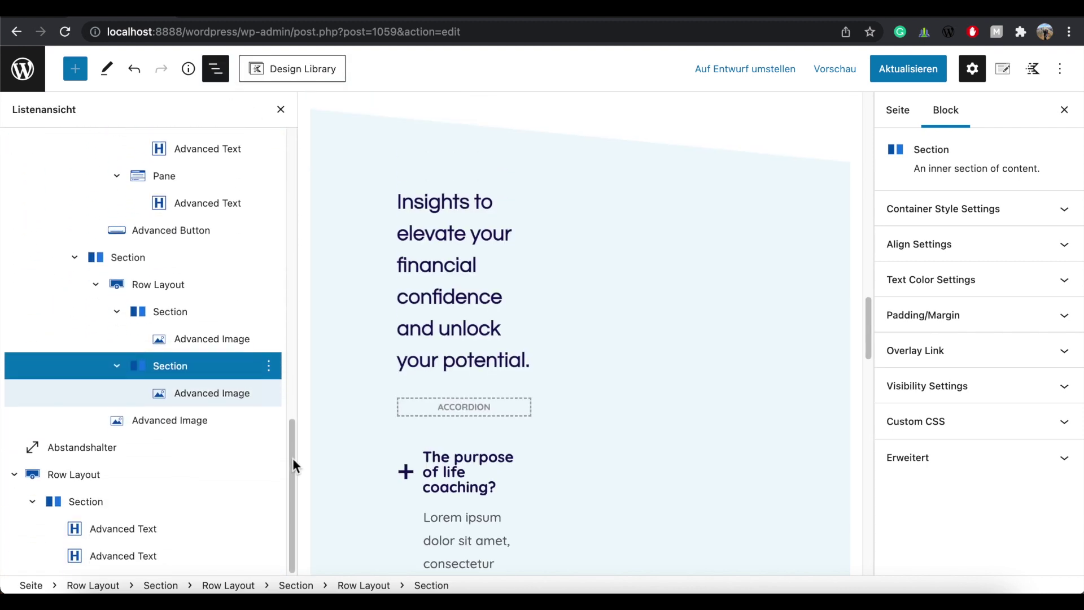
left_click(169, 257)
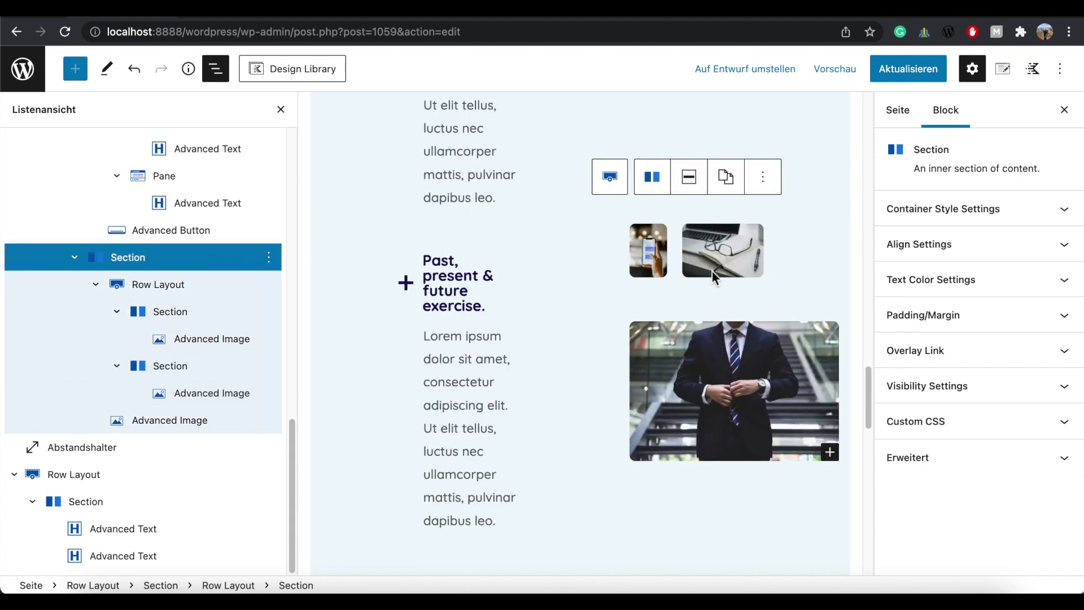
left_click(675, 252)
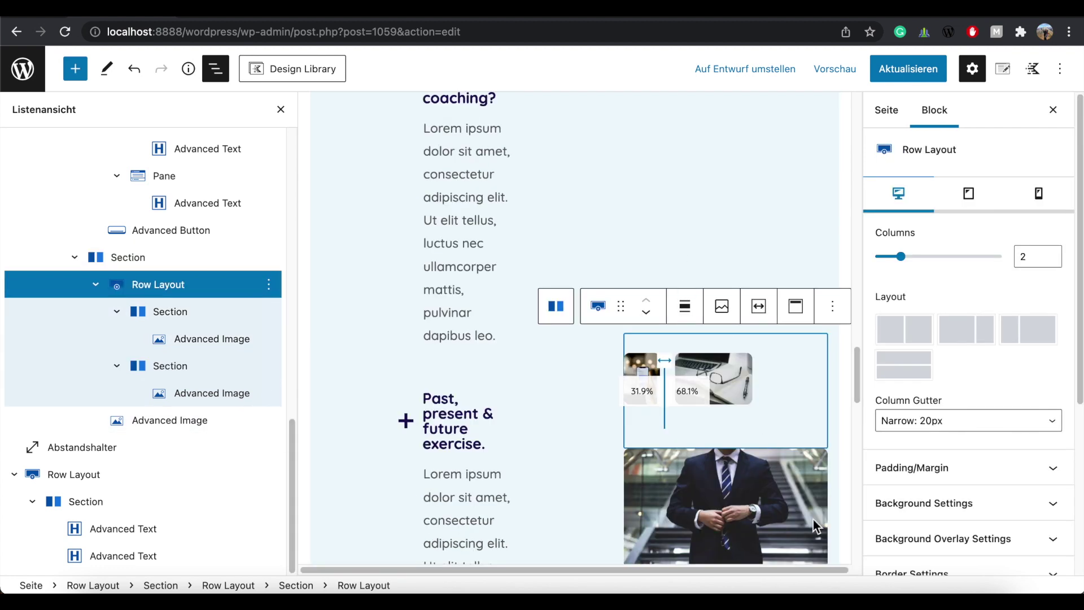
left_click_drag(859, 389, 860, 412)
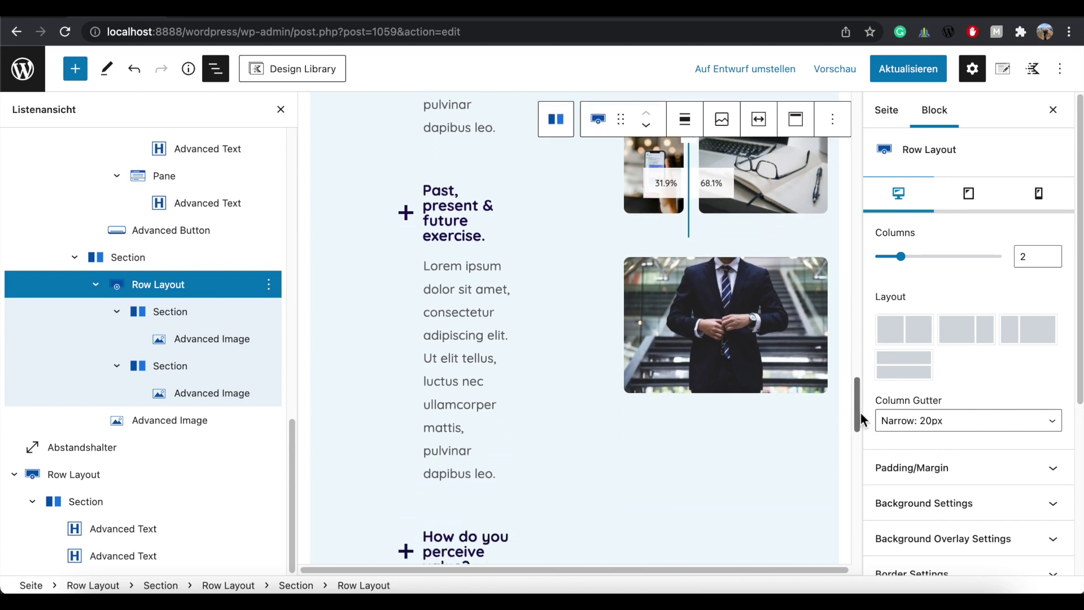
left_click(753, 351)
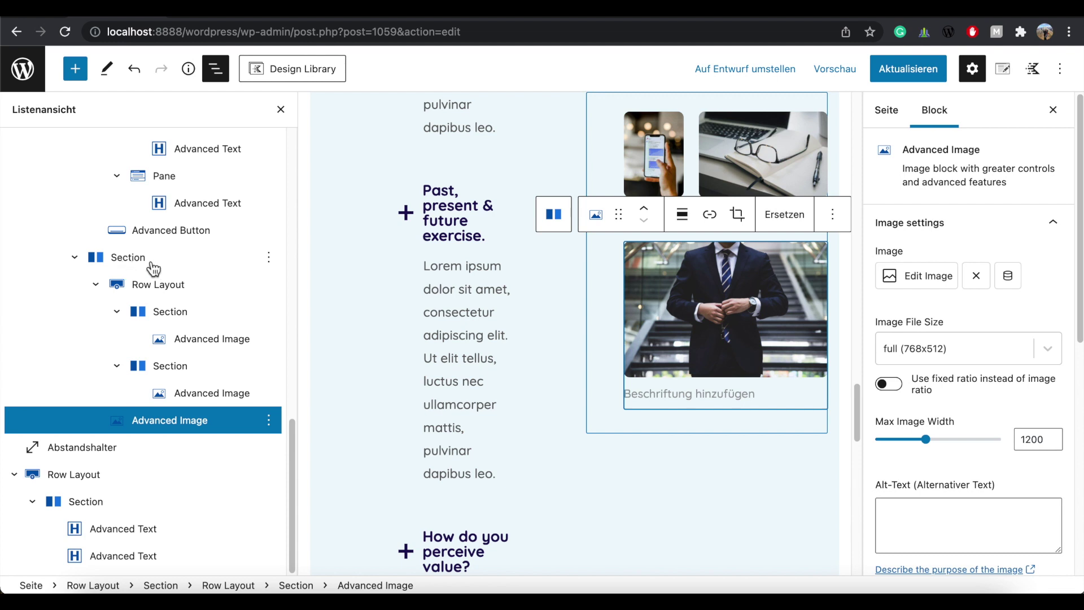
left_click(150, 281)
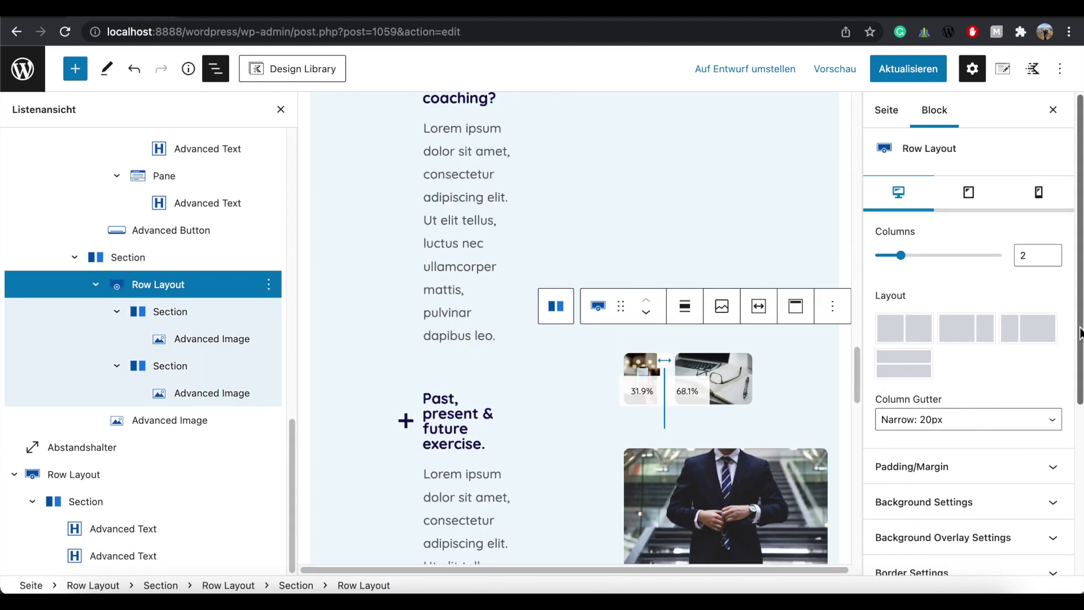
Set the right padding of the Row Layout holding the two small images to 0 px.
scroll(1001, 360, "down", 3)
scroll(1005, 333, "down", 2)
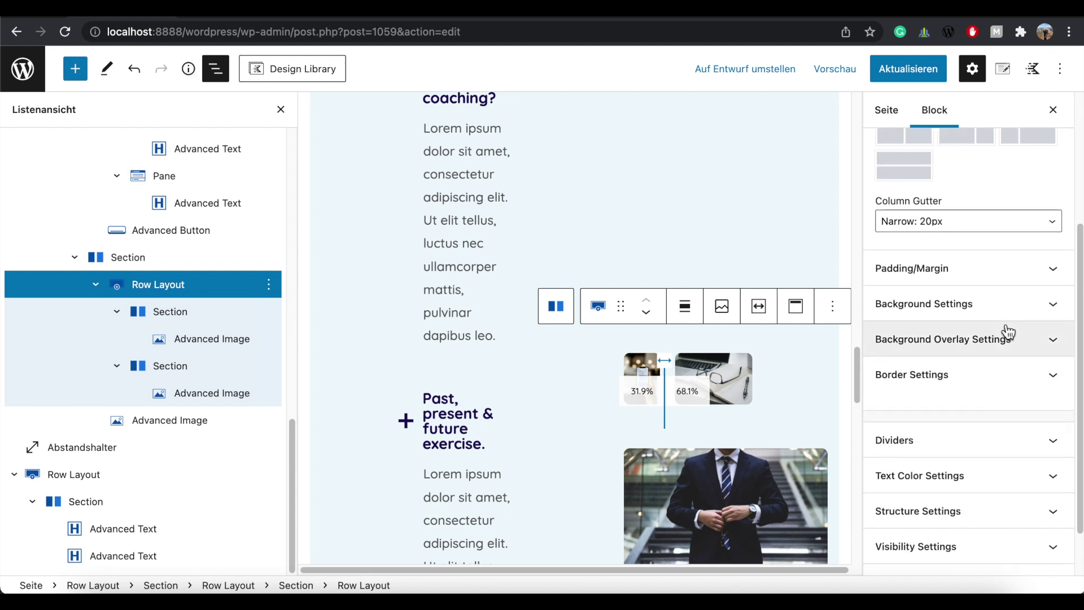
left_click(963, 276)
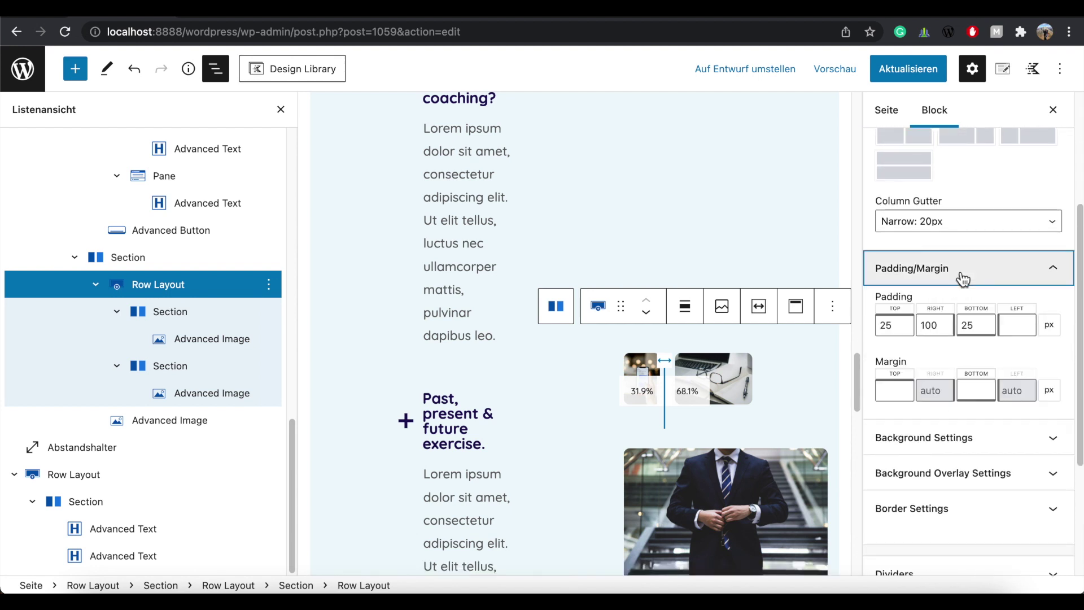
double_click(942, 327)
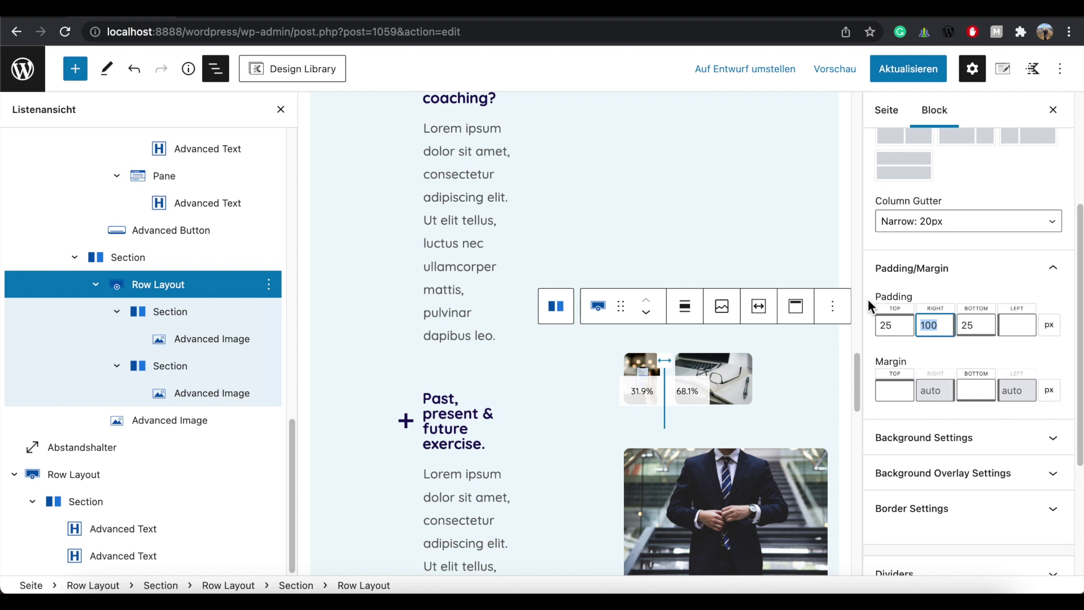
type("0")
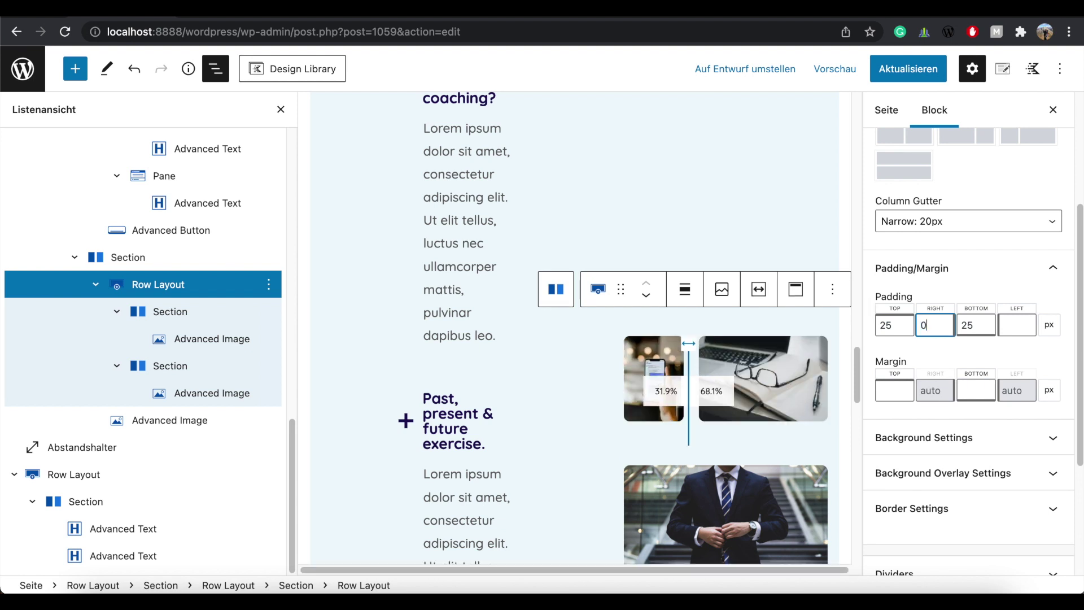
Set the right margin of the Section containing the image column to 100 px and update the page.
left_click(131, 261)
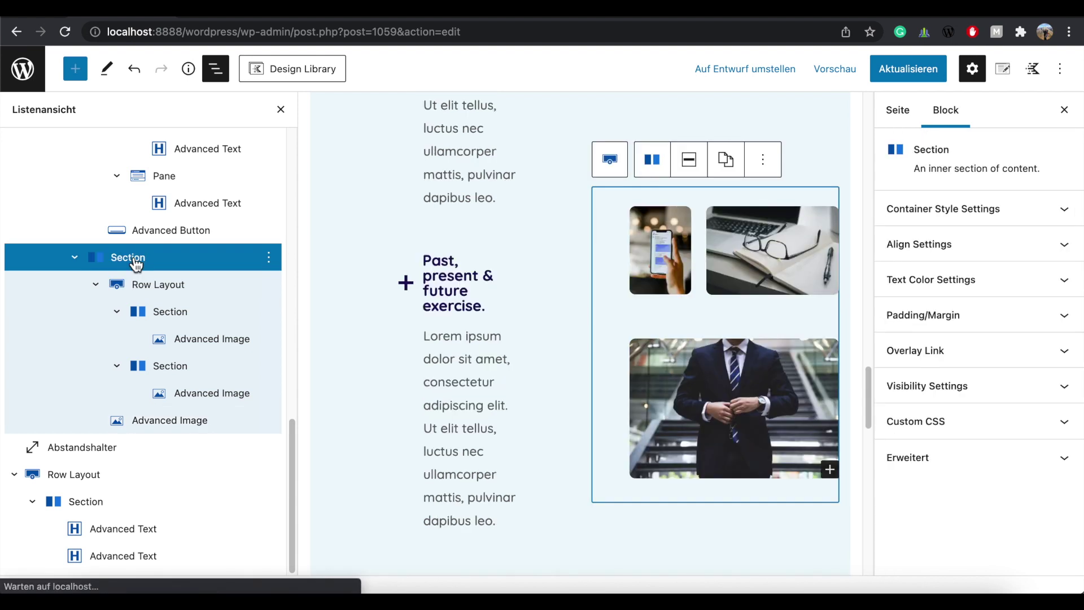
left_click(949, 315)
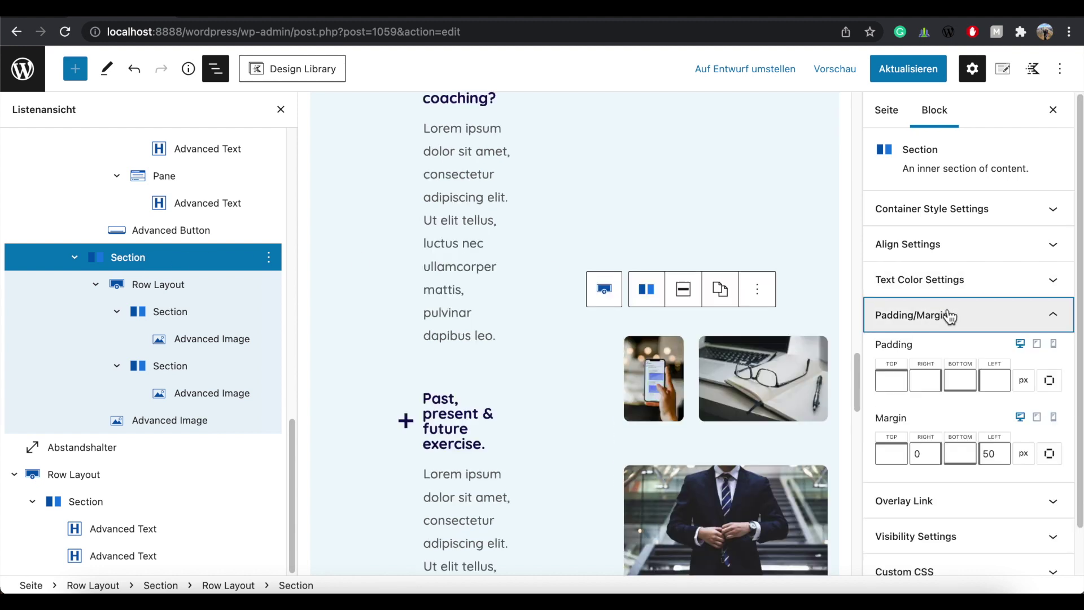
double_click(926, 454)
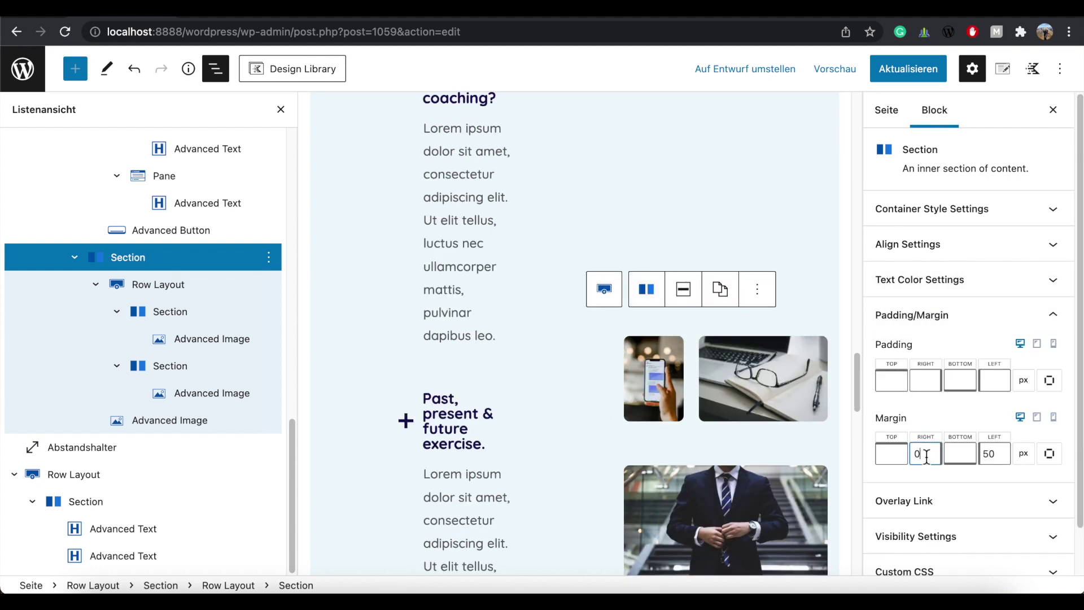
type("100")
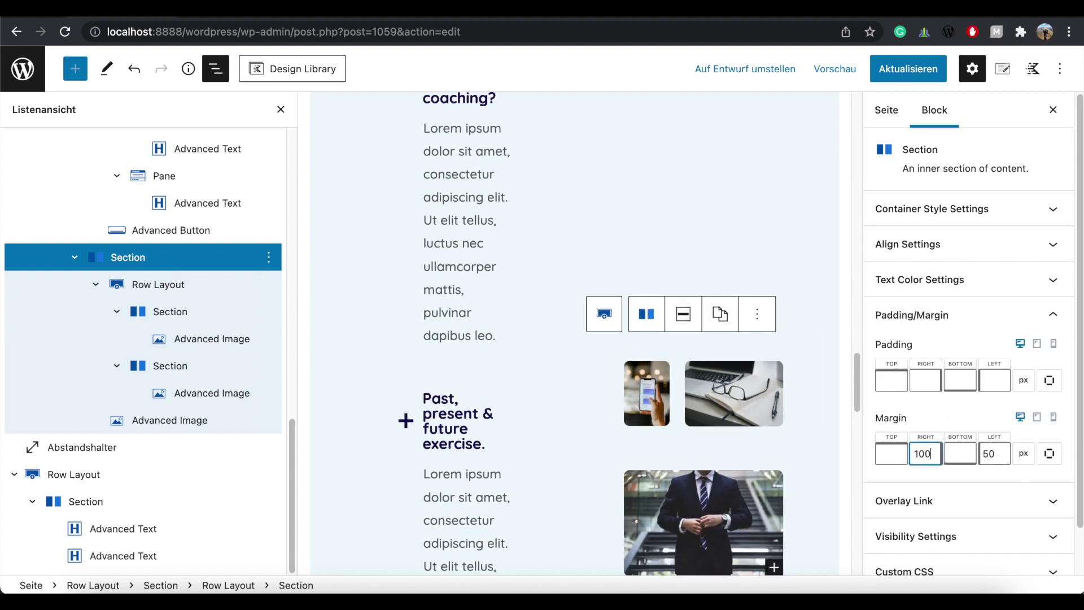
left_click(293, 445)
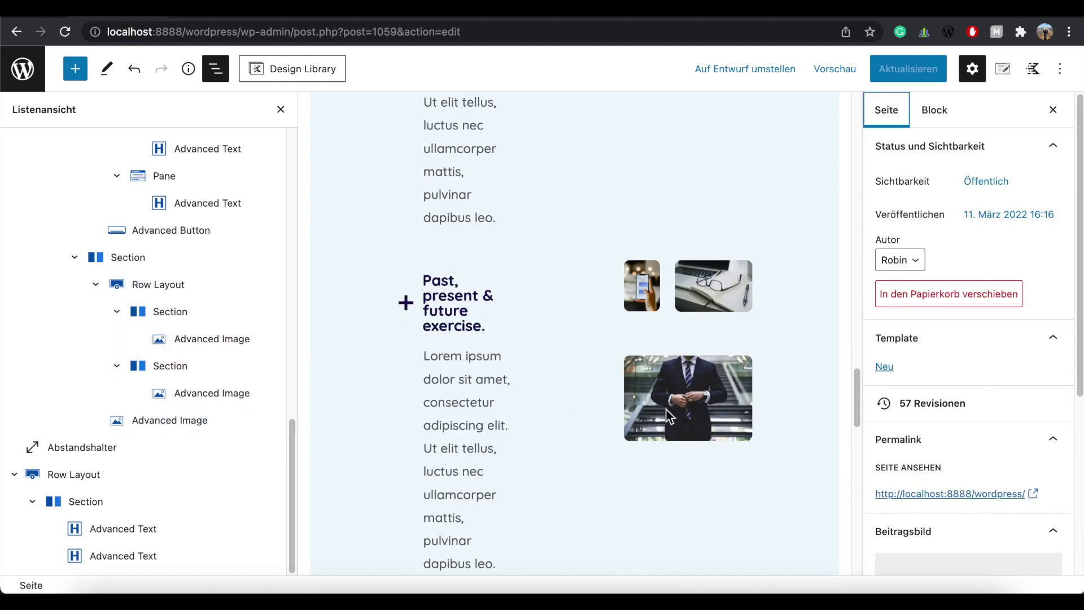
Set the right margin of the large suit image below the nested row to 0 px and update the page.
left_click(215, 425)
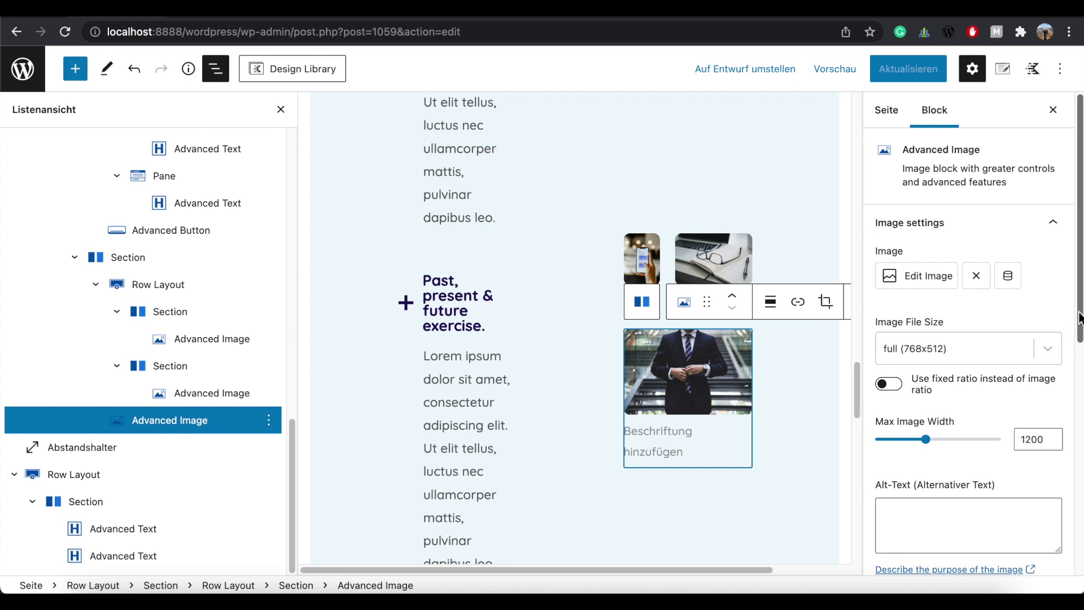
left_click_drag(1079, 319, 1081, 547)
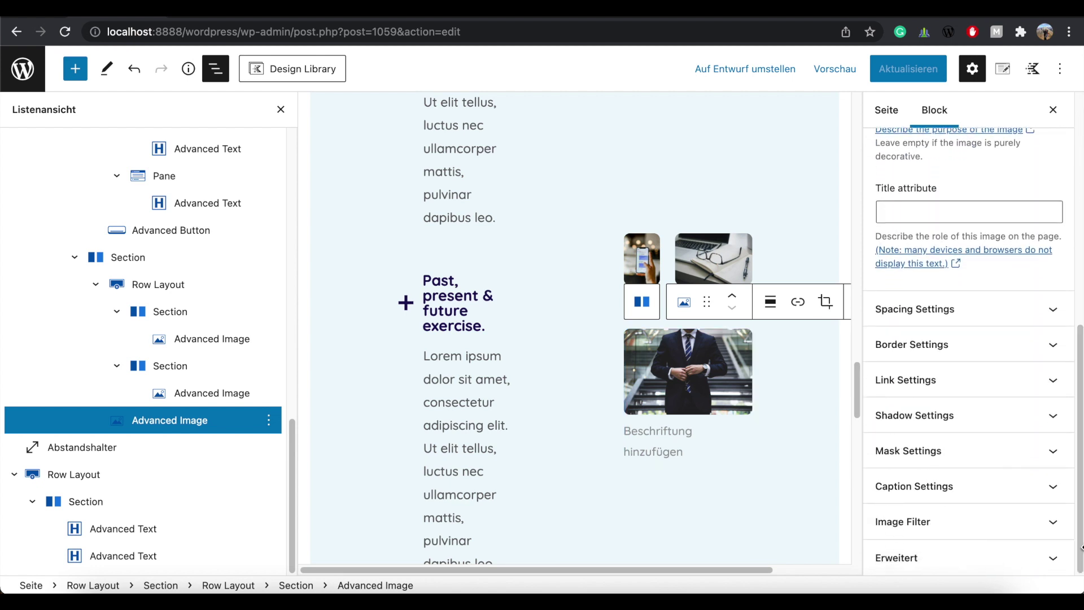
left_click(963, 317)
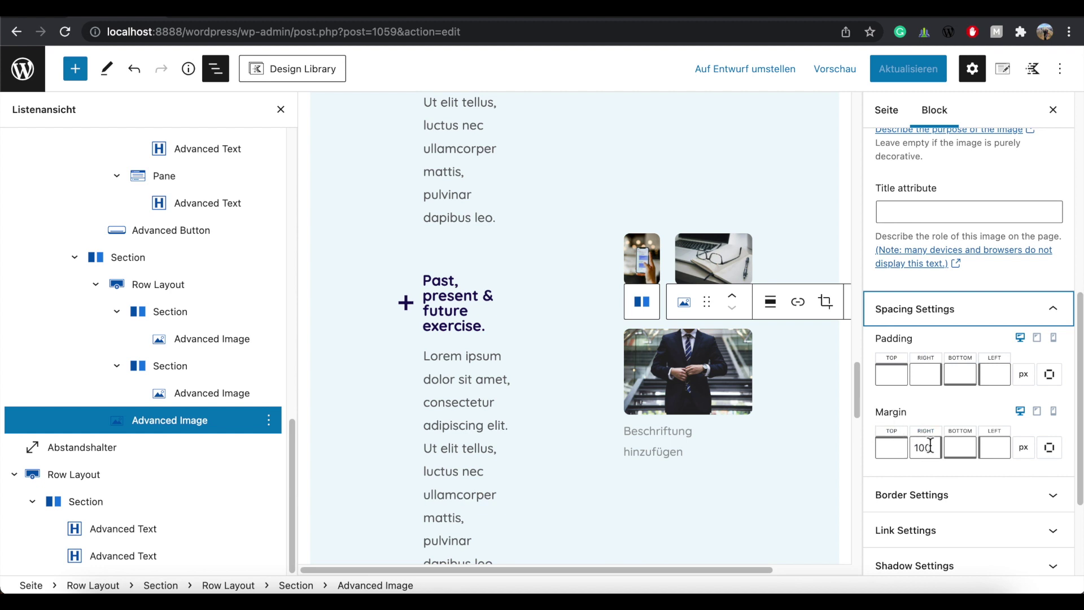
left_click_drag(934, 448, 906, 449)
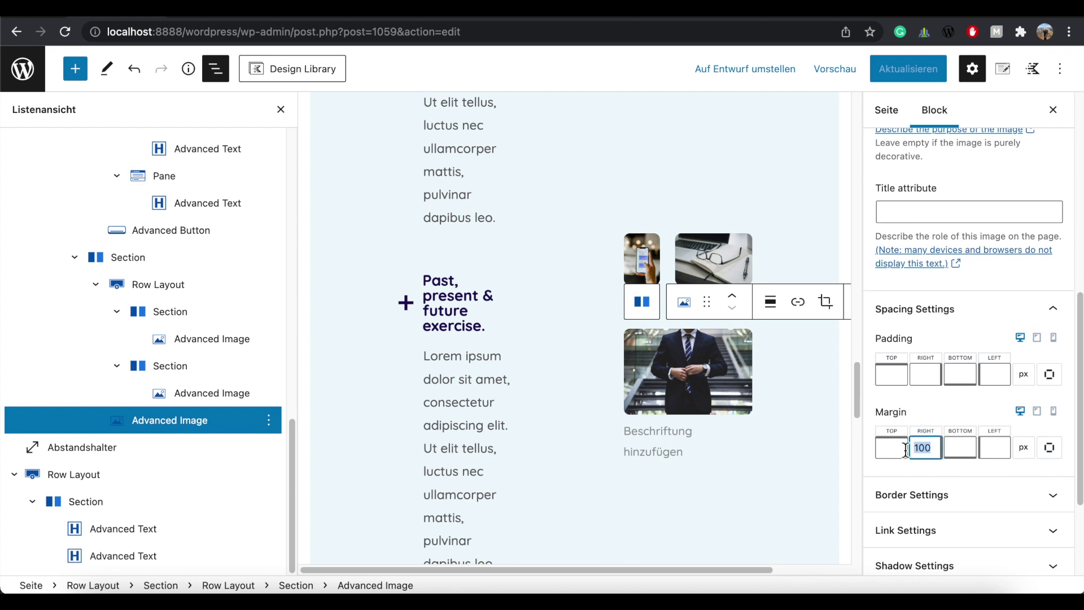
type("0")
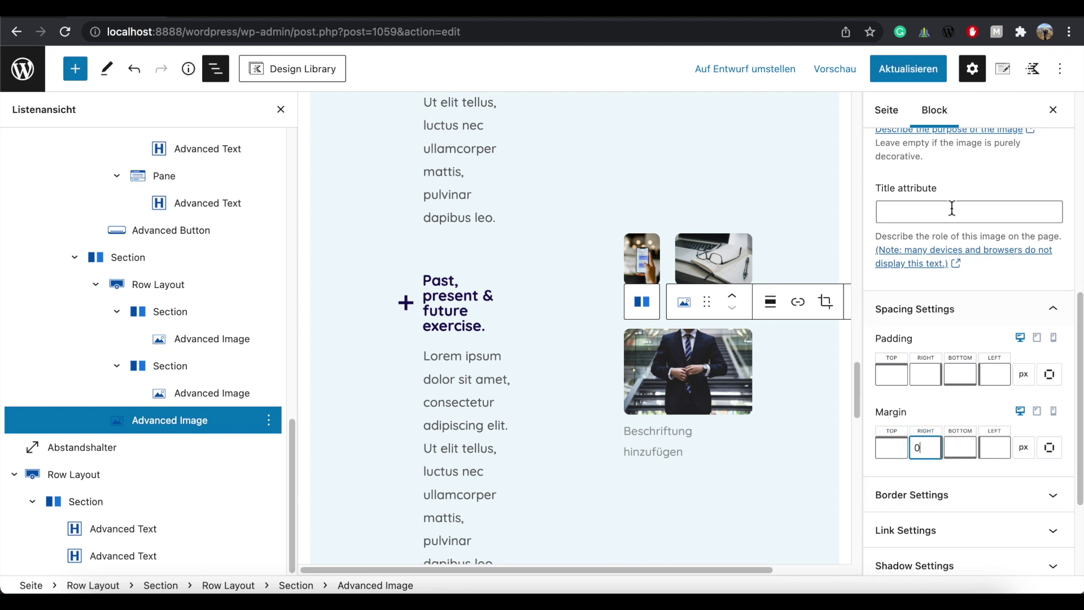
left_click(902, 72)
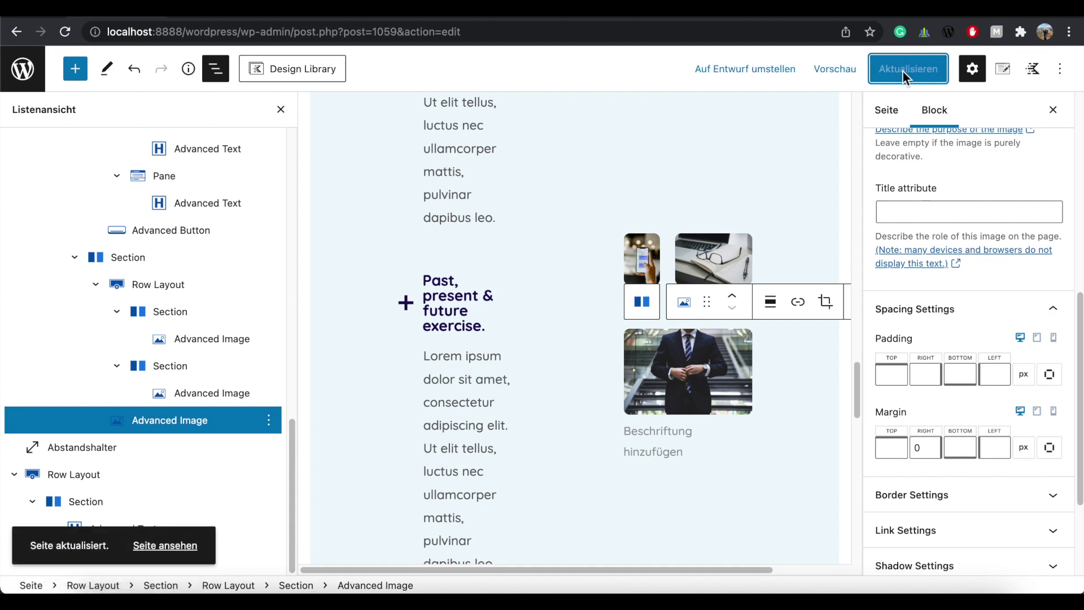
View the updated page and compare its Insights section with the reference home-2 page, continuing down to the Find Out Where You Need to Start section.
left_click(186, 547)
scroll(899, 266, "up", 4)
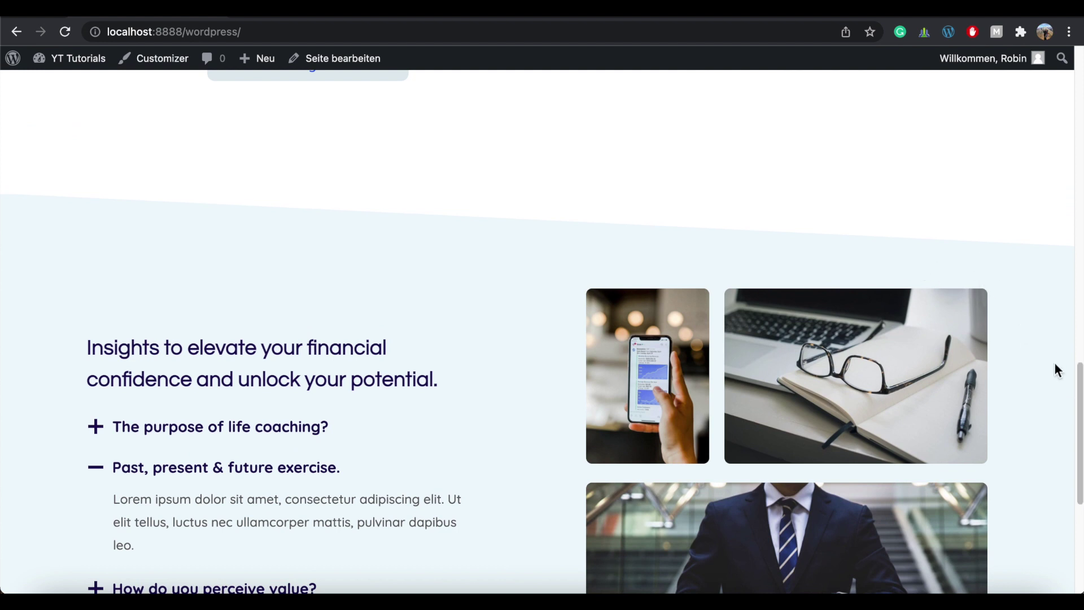
scroll(1081, 404, "down", 6)
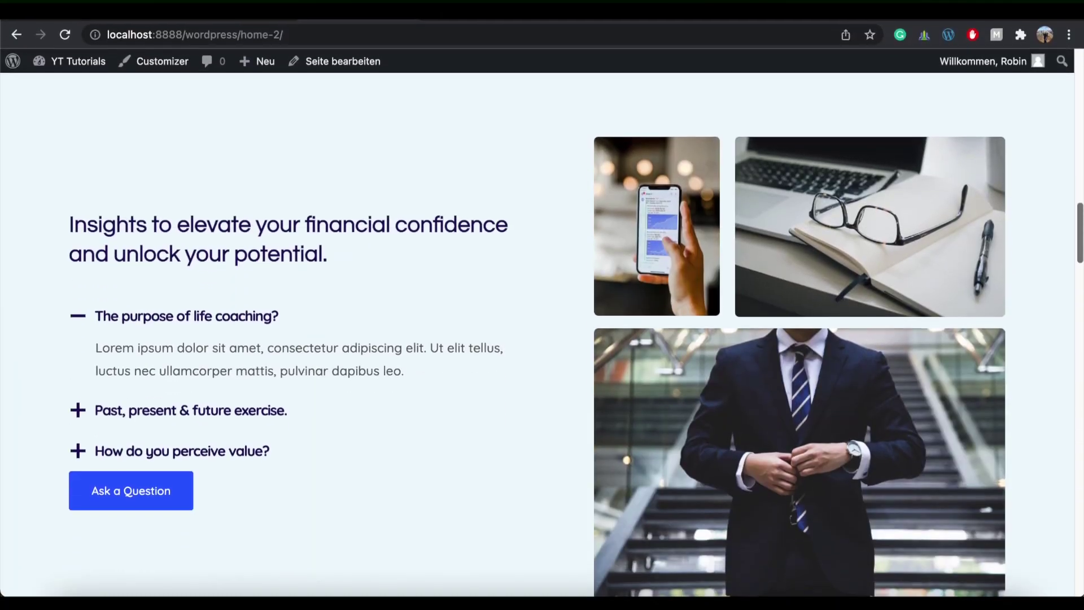
scroll(536, 334, "down", 10)
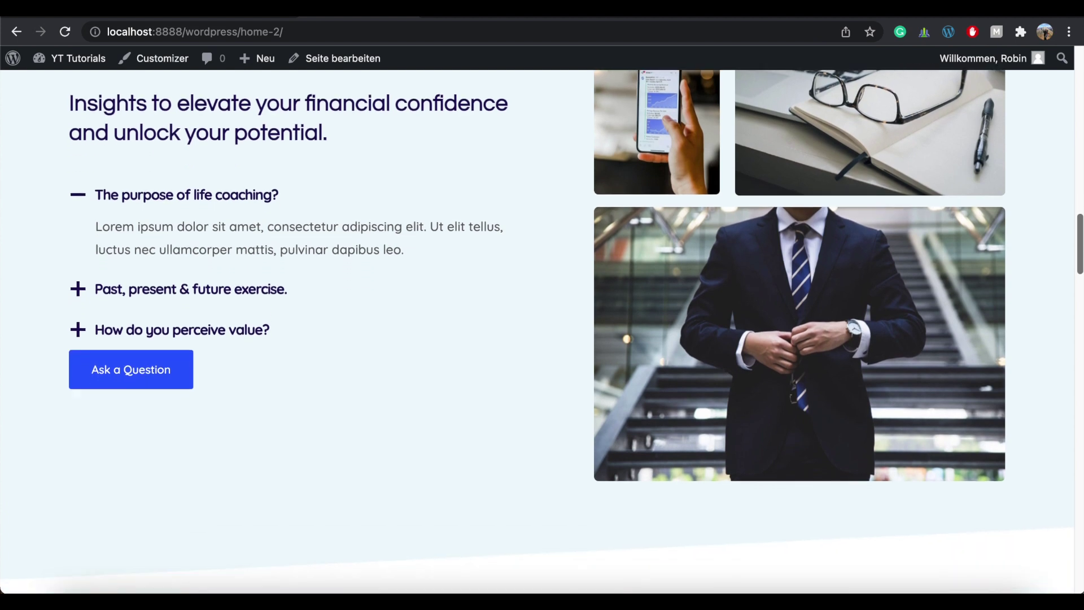
scroll(584, 102, "down", 3)
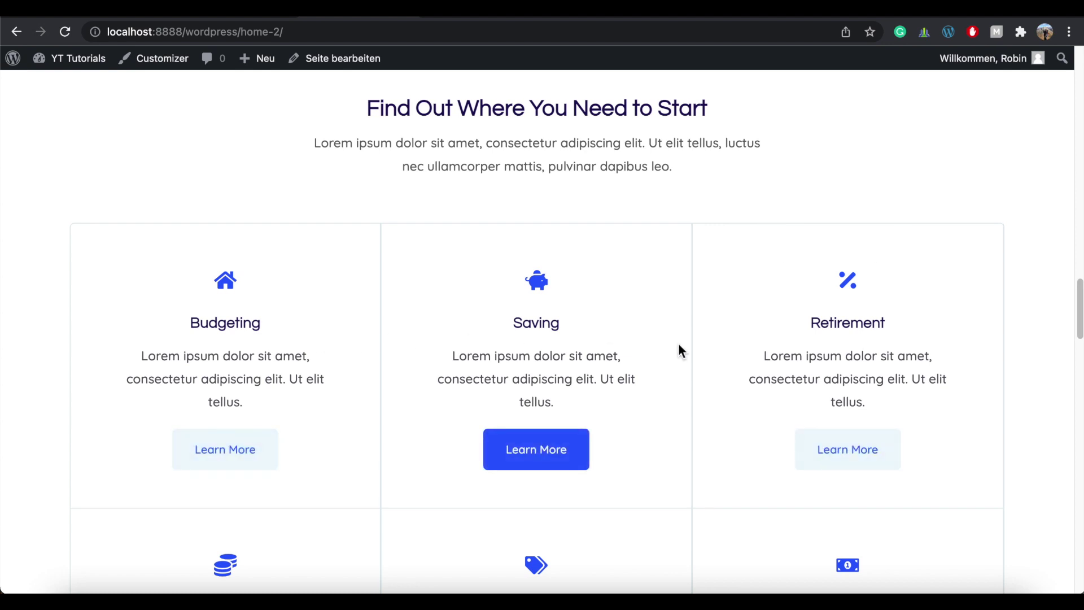
scroll(854, 301, "down", 5)
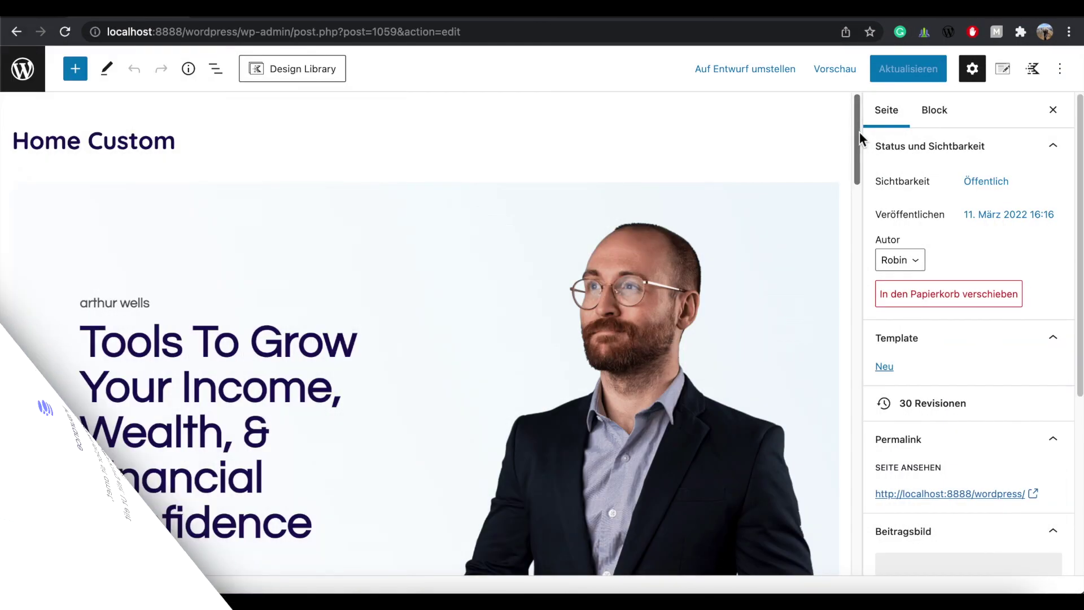
Add an Abstandshalter spacer block at the end of the page, below the Ask a Question section.
left_click_drag(859, 134, 936, 528)
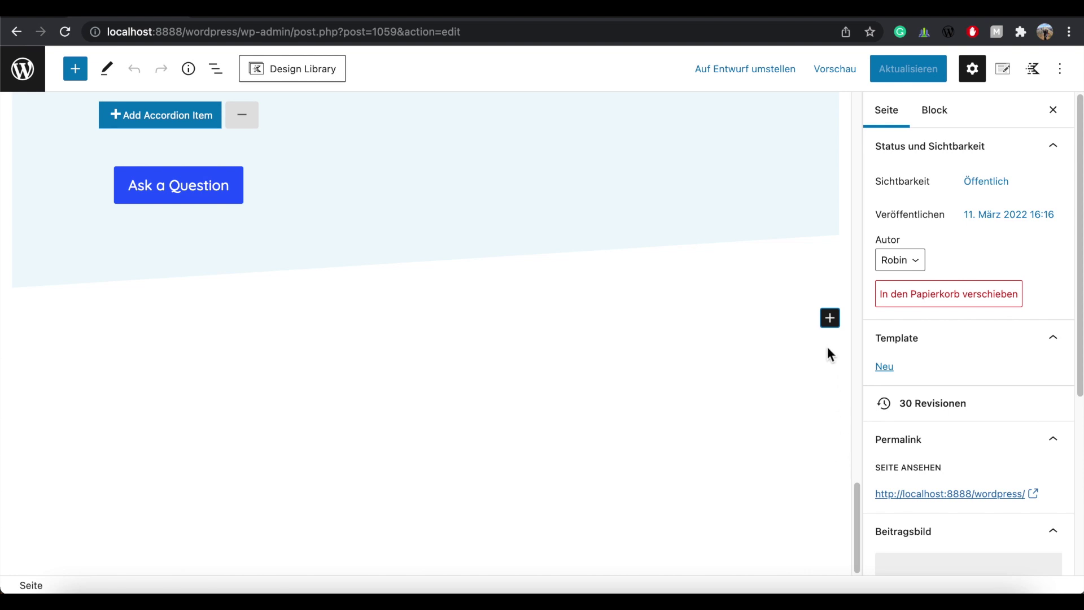
left_click(830, 318)
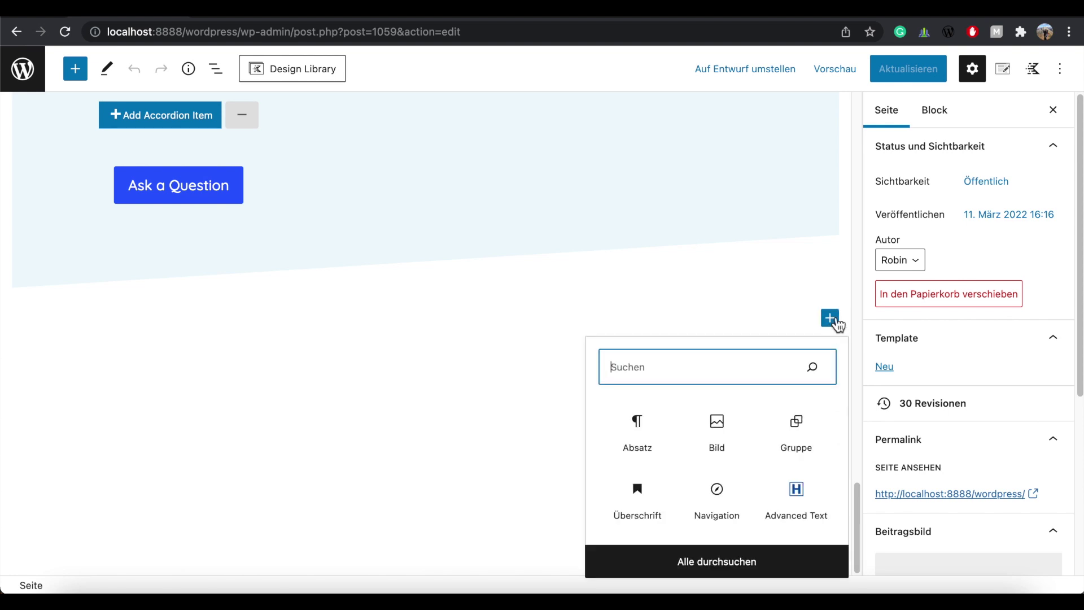
type("spacer")
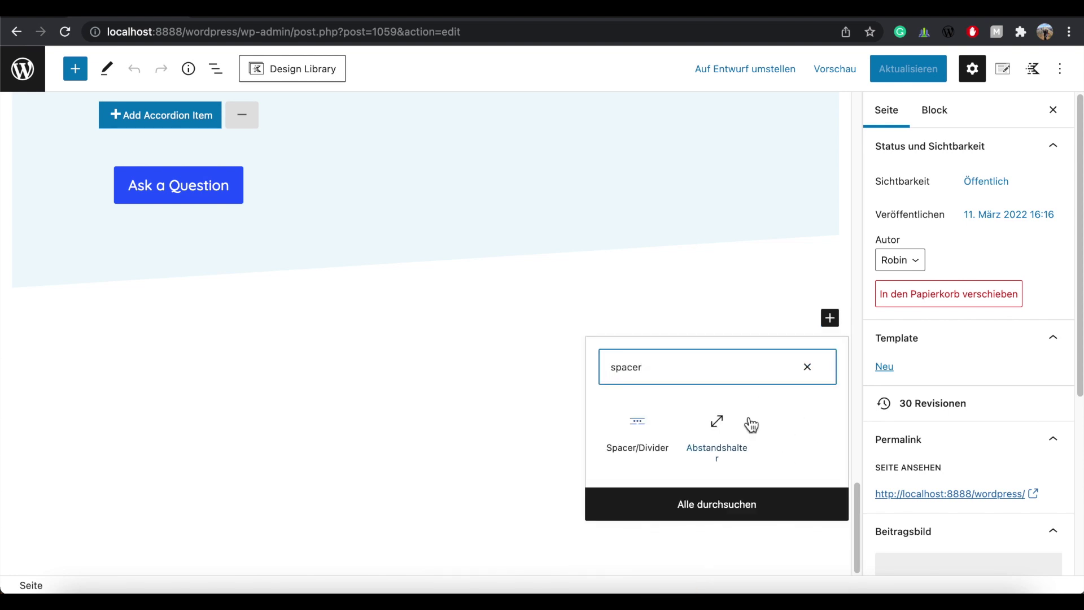
left_click(714, 433)
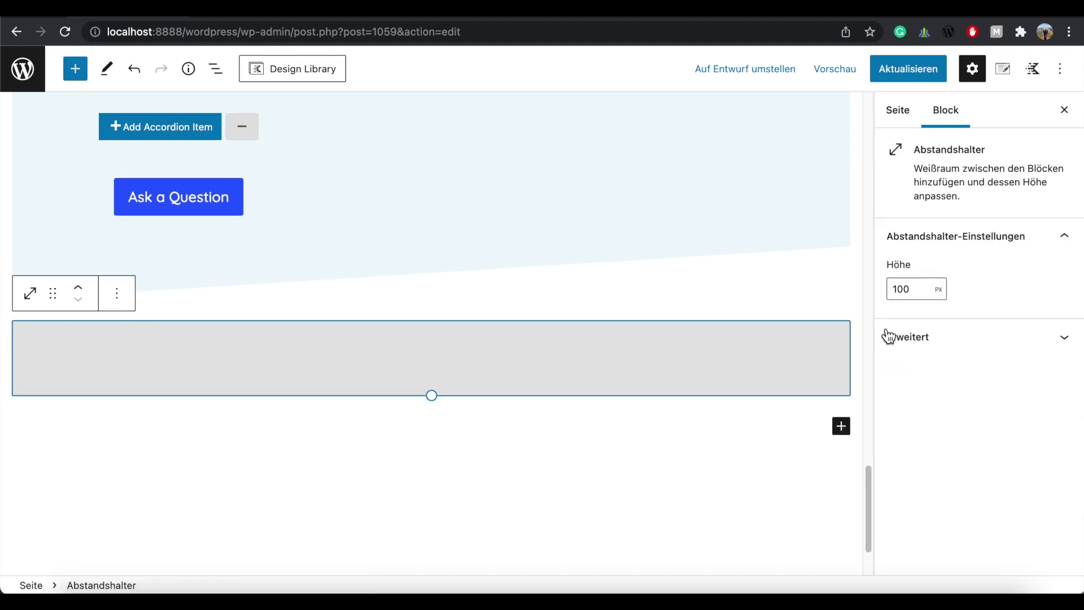
Add a Row Layout block with a single column below the new spacer.
left_click(841, 426)
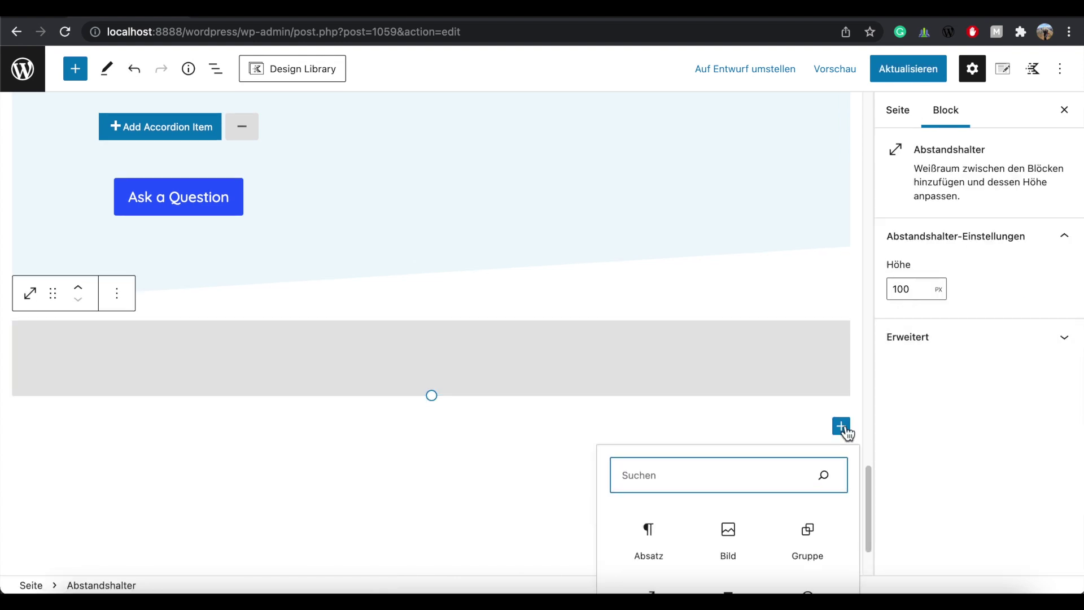
scroll(869, 492, "down", 2)
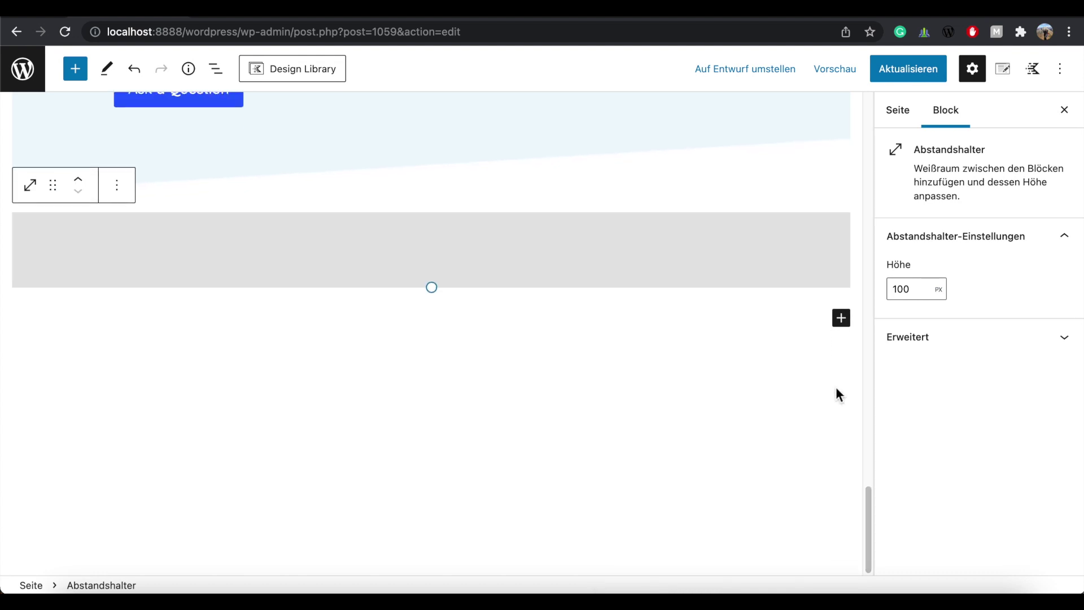
left_click(841, 319)
type("row")
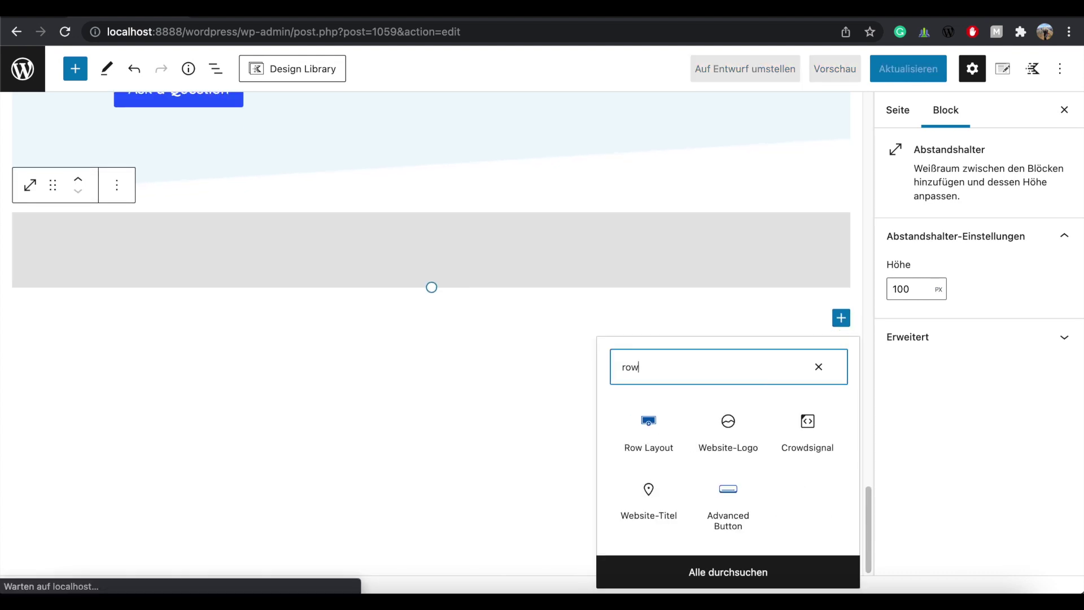
left_click(658, 433)
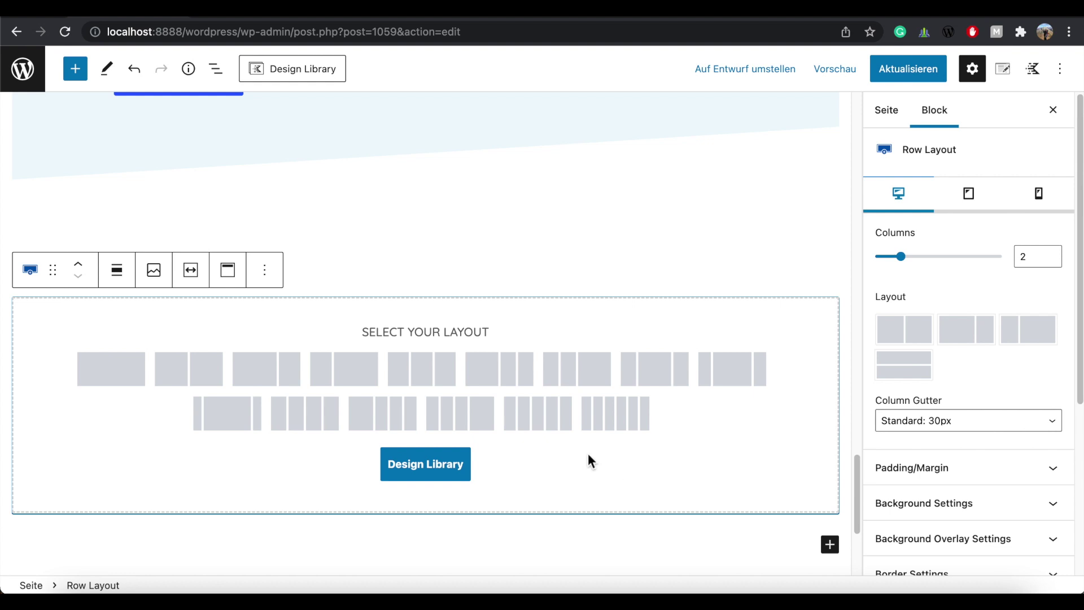
left_click(132, 368)
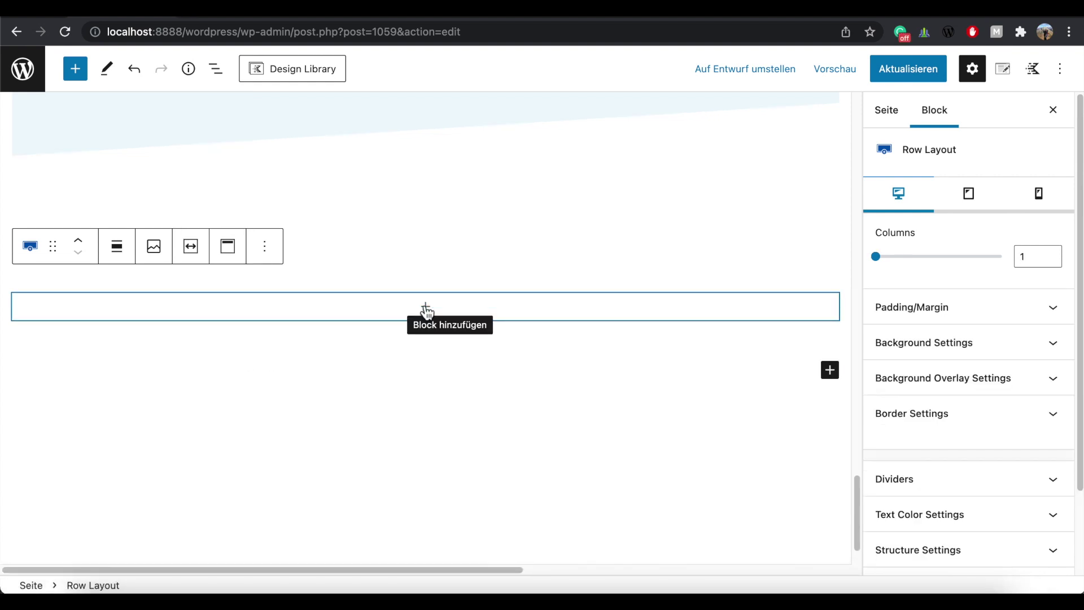
Insert a centred Advanced Text heading in the new row, copying "Find Out Where You Need to Start" from the reference page.
left_click(426, 309)
type("advanced")
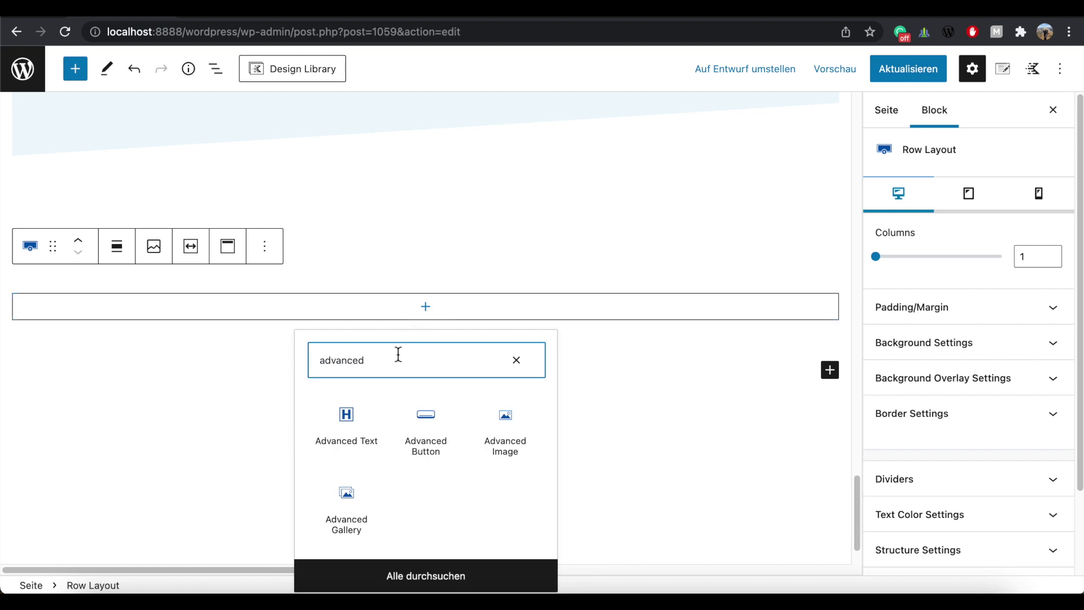
left_click(355, 427)
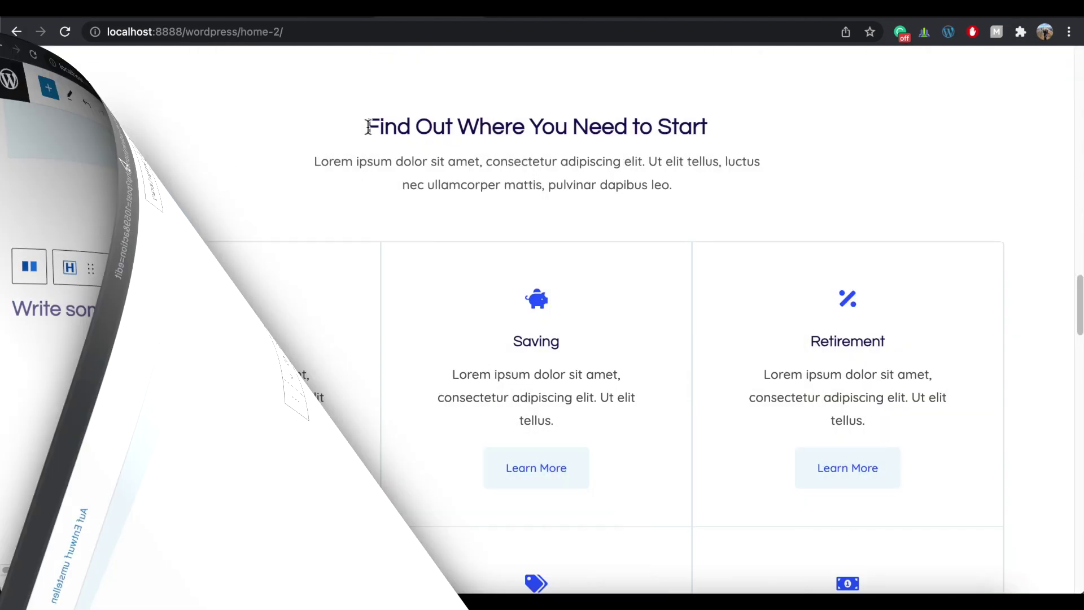
left_click_drag(367, 126, 685, 129)
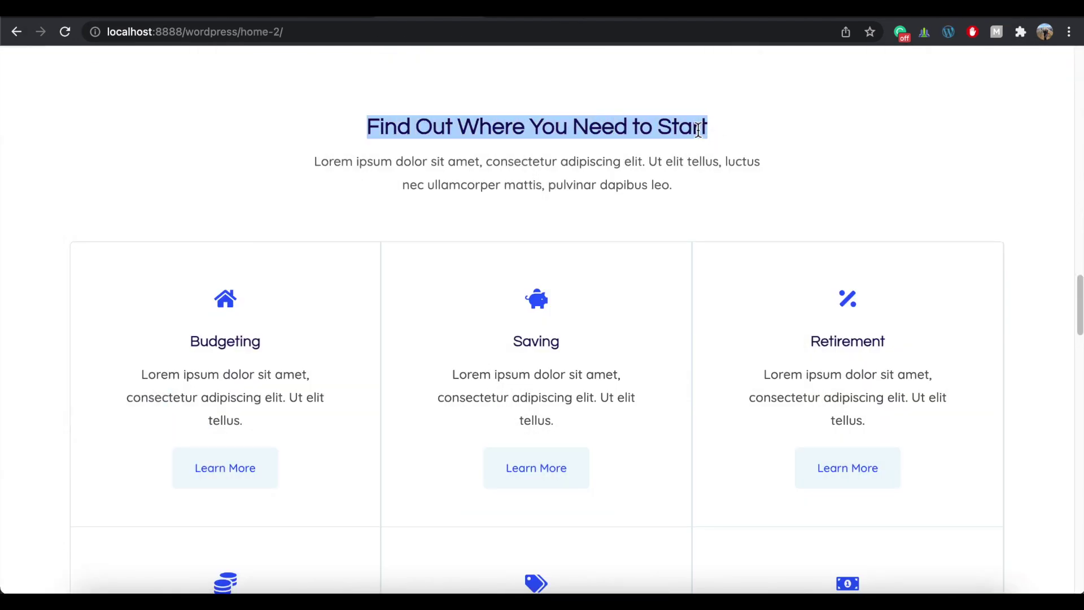
right_click(678, 129)
left_click(700, 165)
left_click(151, 15)
key("super+v")
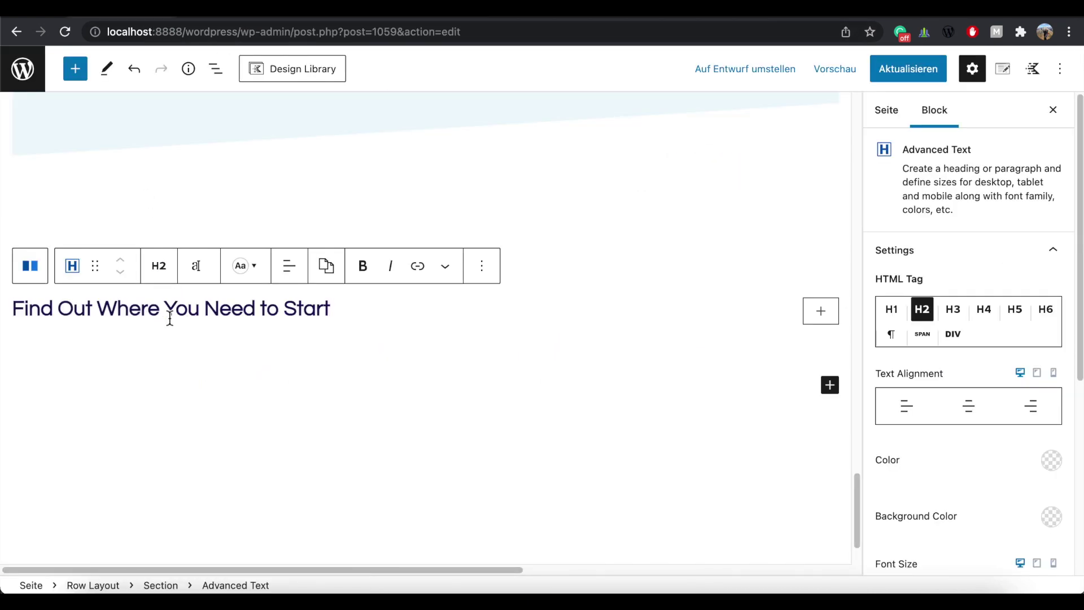
left_click(291, 269)
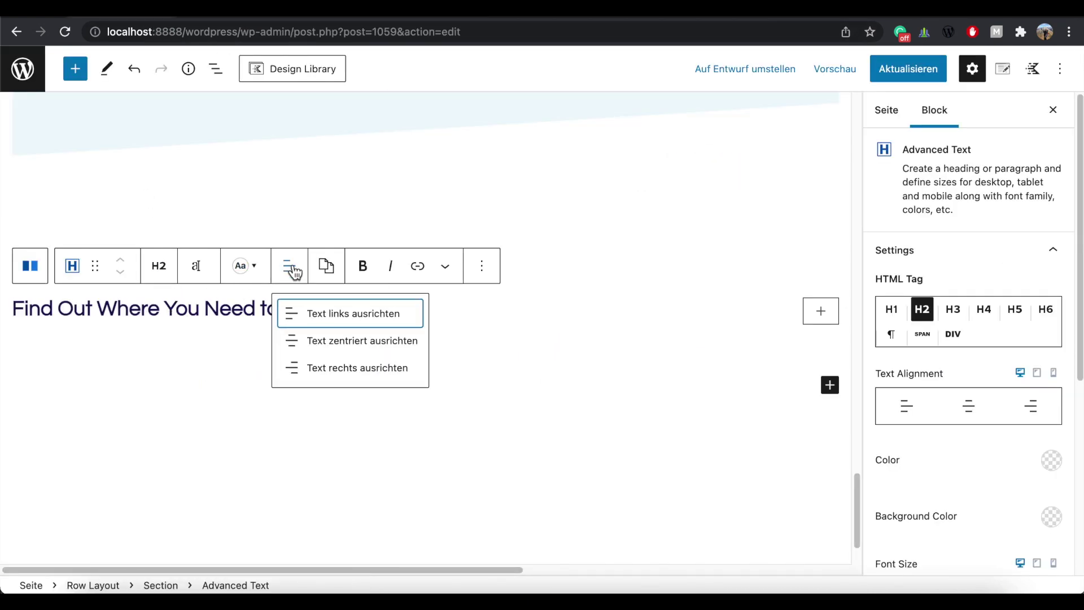
left_click(312, 339)
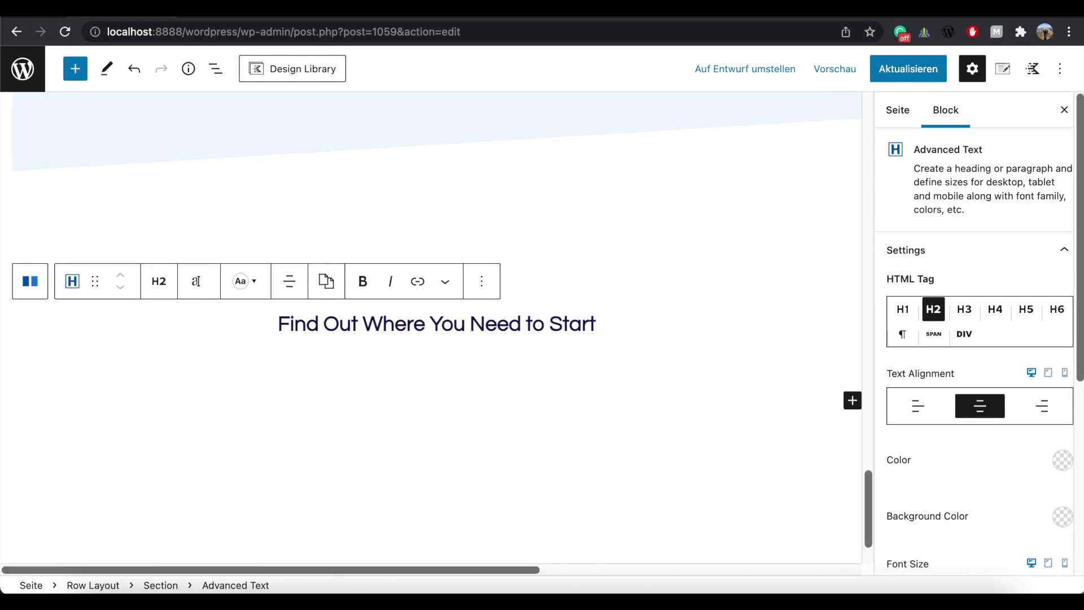
Add a centred Advanced Text block with the Paragraph tag under the heading, using the lorem ipsum text copied from the reference page.
key("Return")
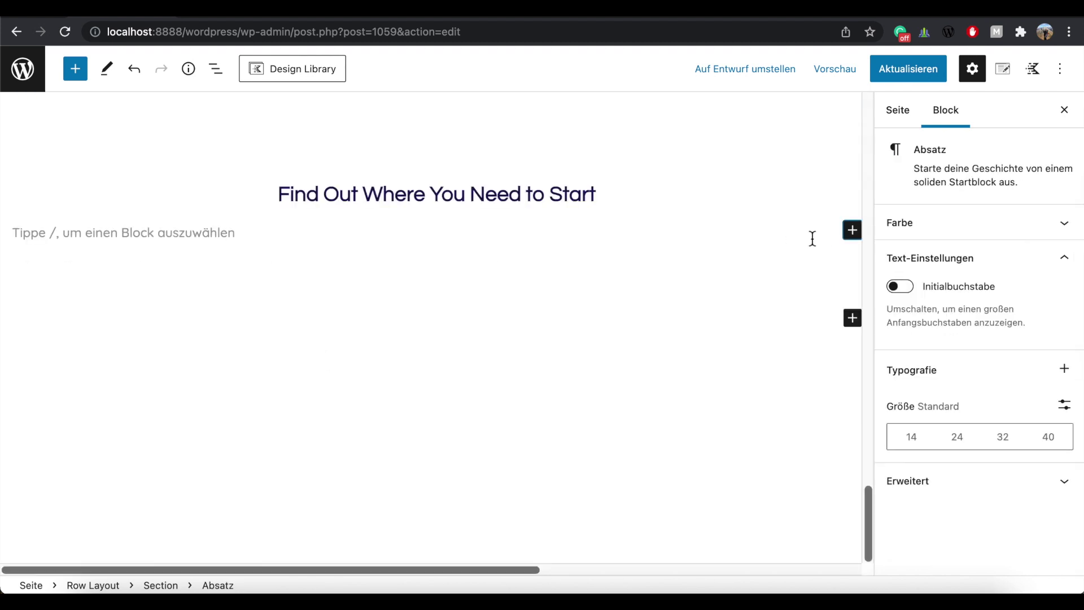
left_click(853, 232)
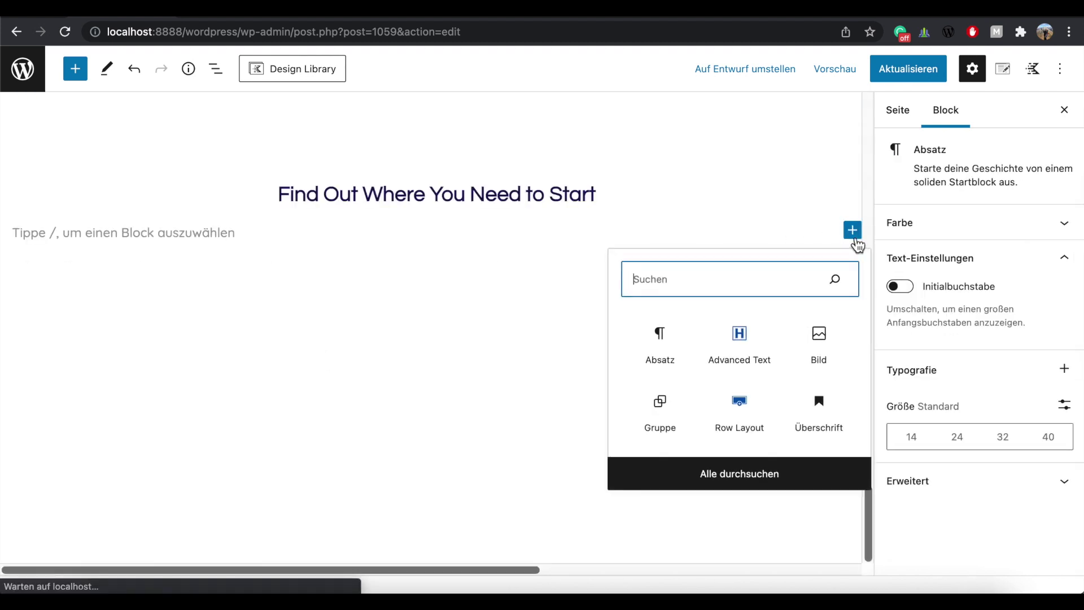
left_click(743, 332)
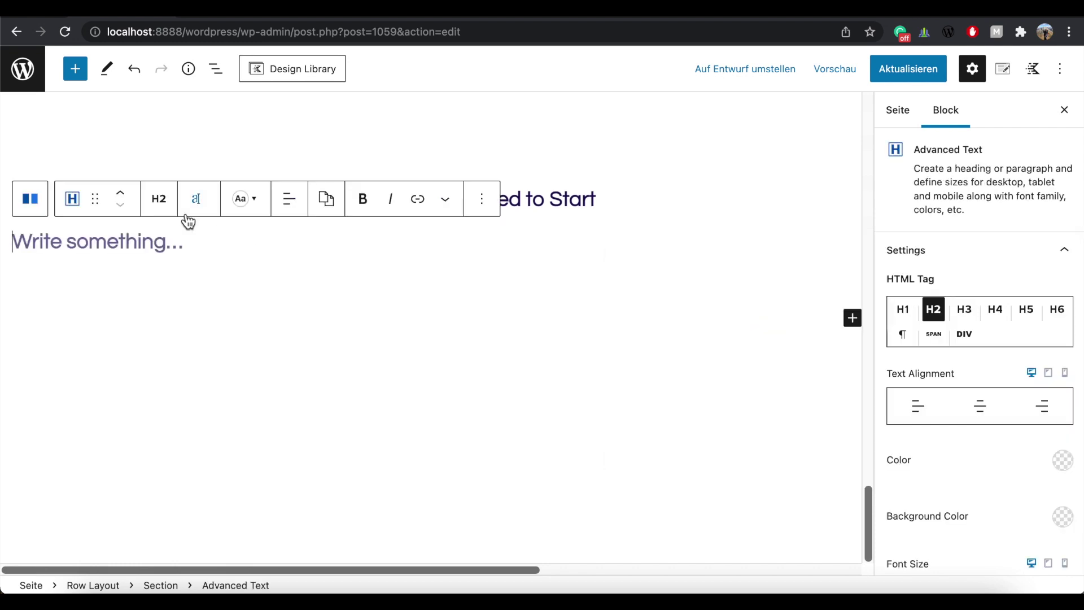
left_click(161, 208)
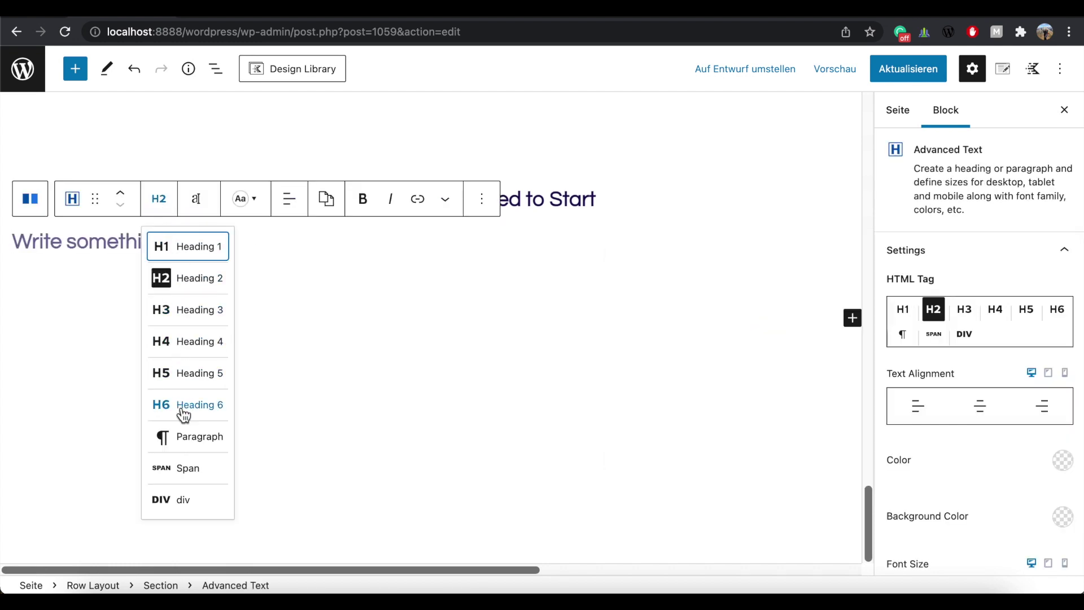
left_click(181, 437)
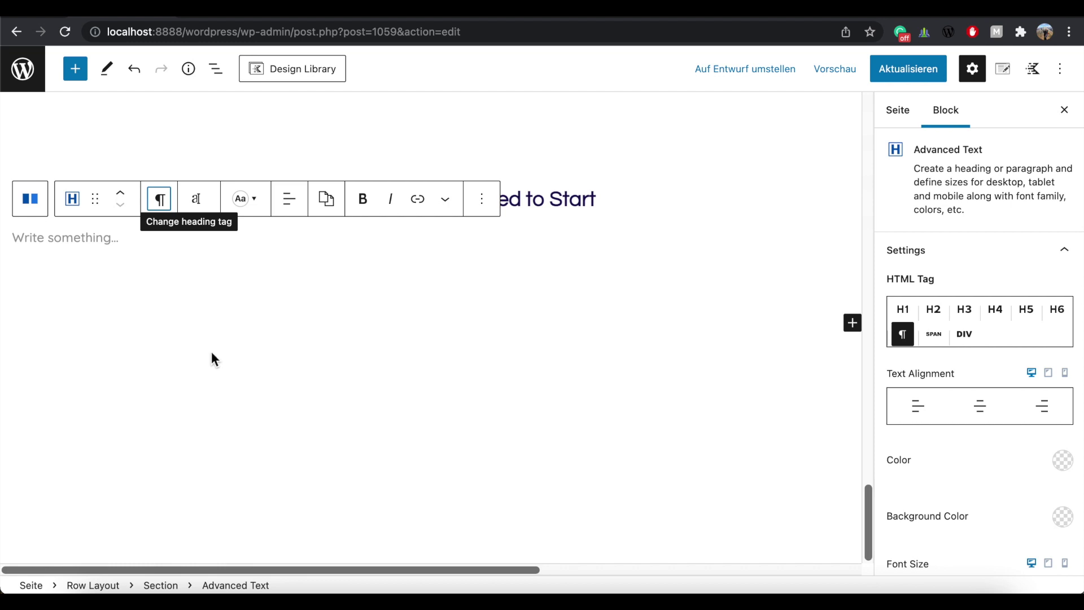
left_click(290, 200)
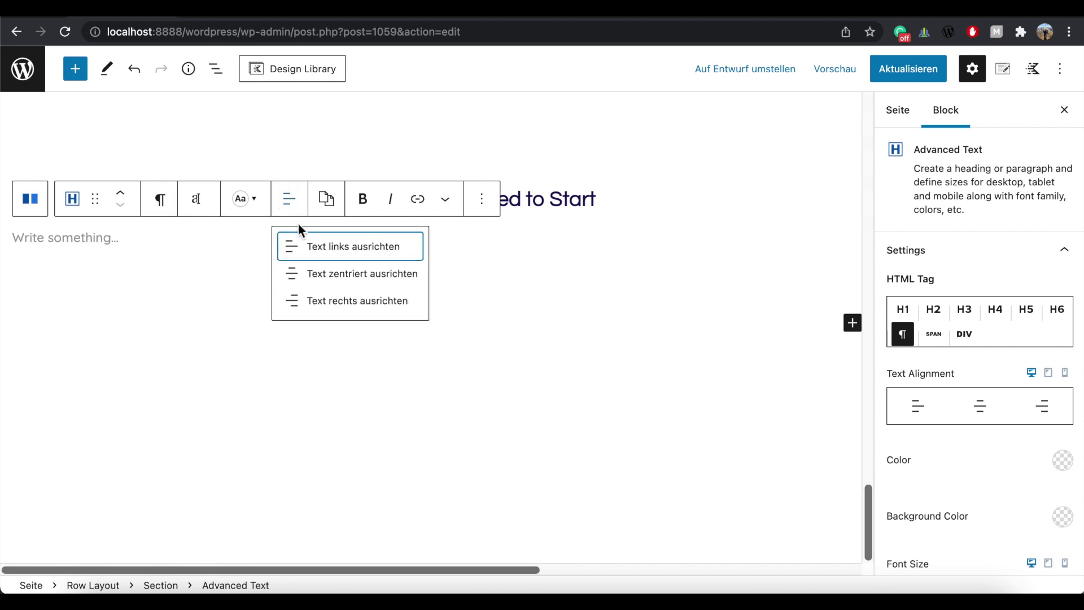
left_click(310, 270)
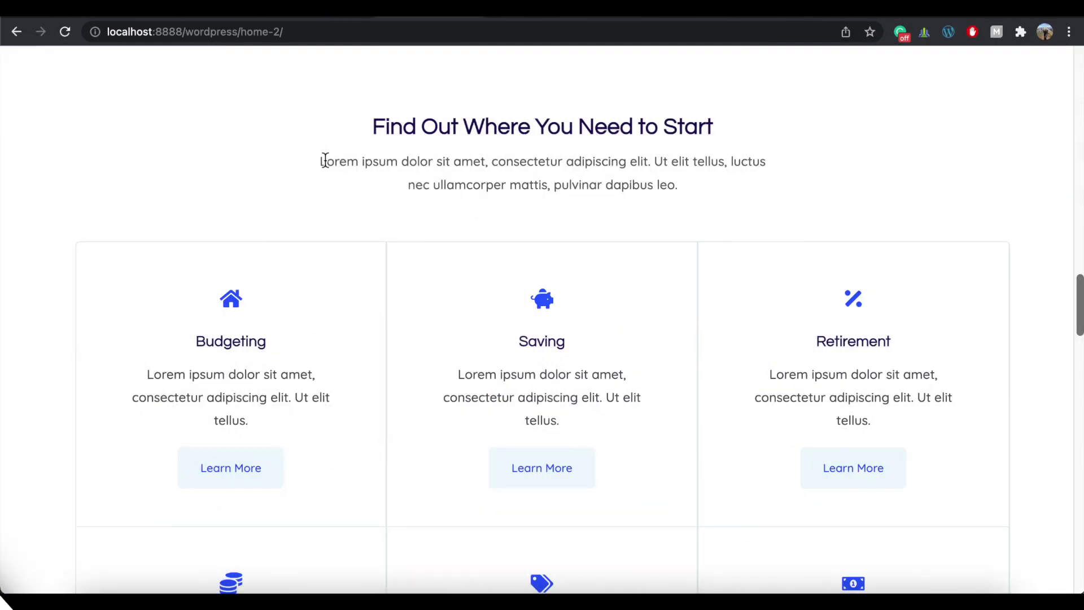
left_click_drag(326, 160, 675, 192)
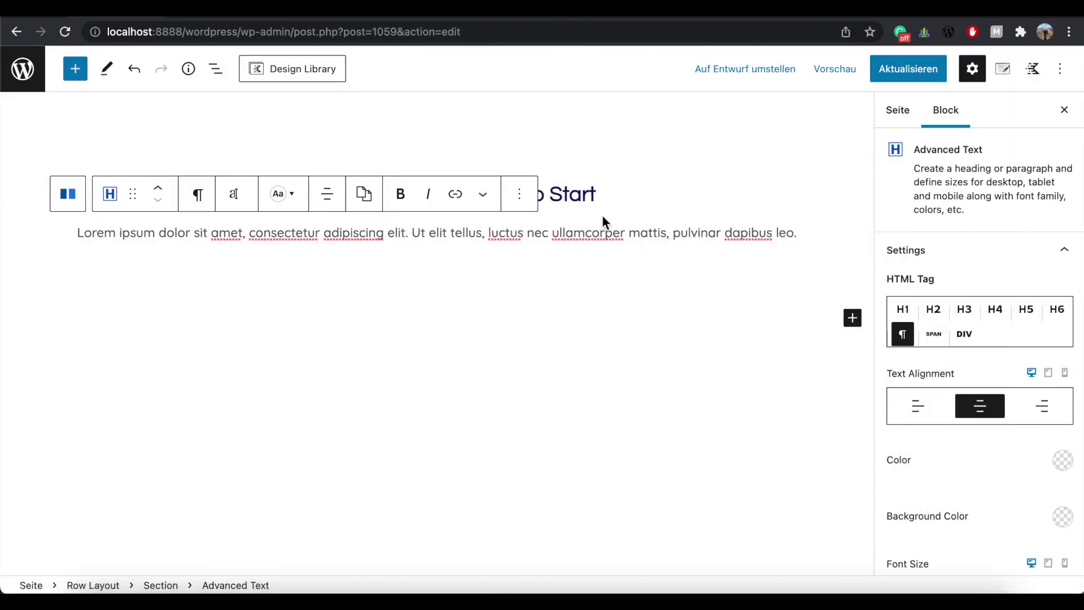
Set the new Row Layout's right and left padding to 50 px each and update the page.
left_click(601, 213)
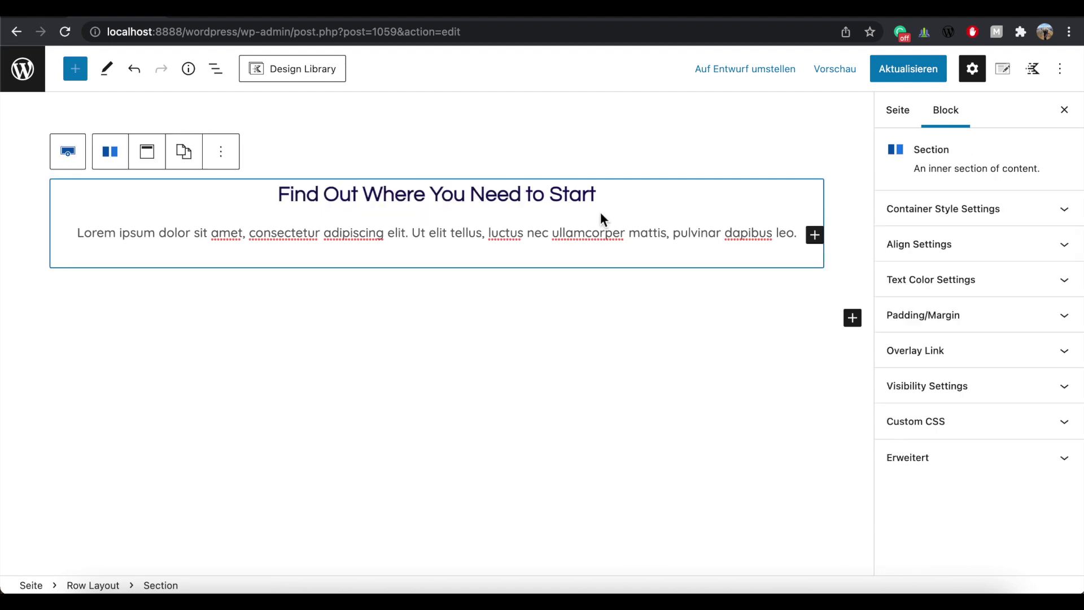
left_click(223, 73)
scroll(249, 305, "down", 10)
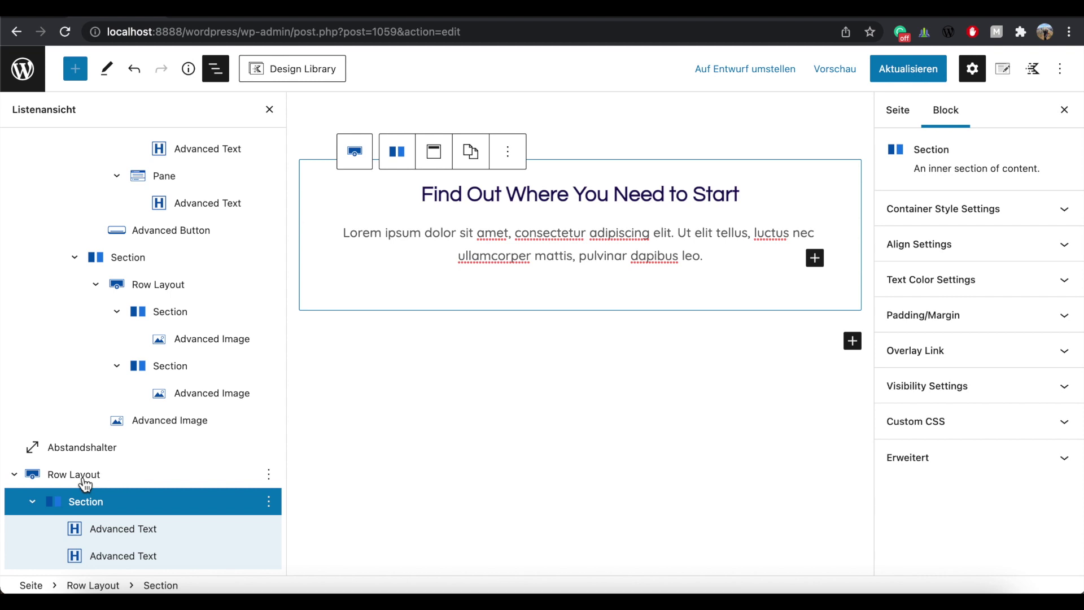
left_click(87, 479)
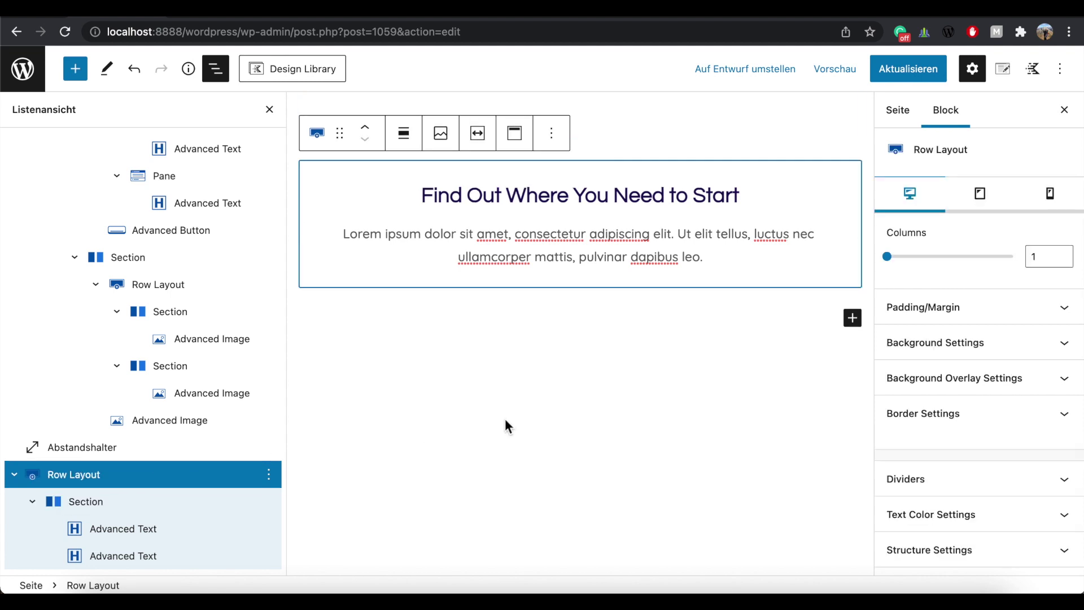
left_click(1071, 310)
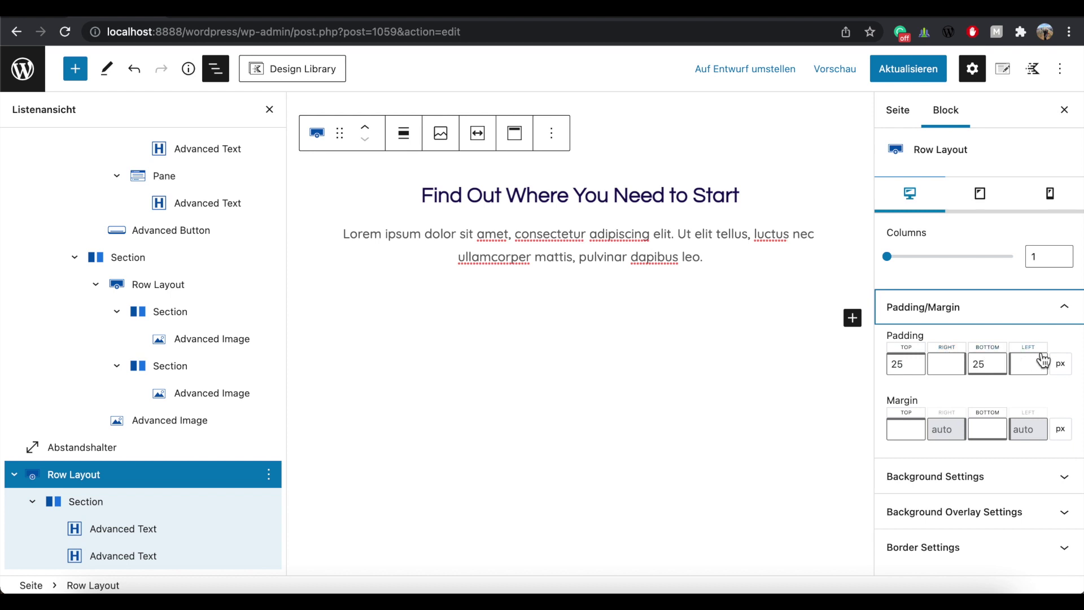
left_click(942, 371)
type("50")
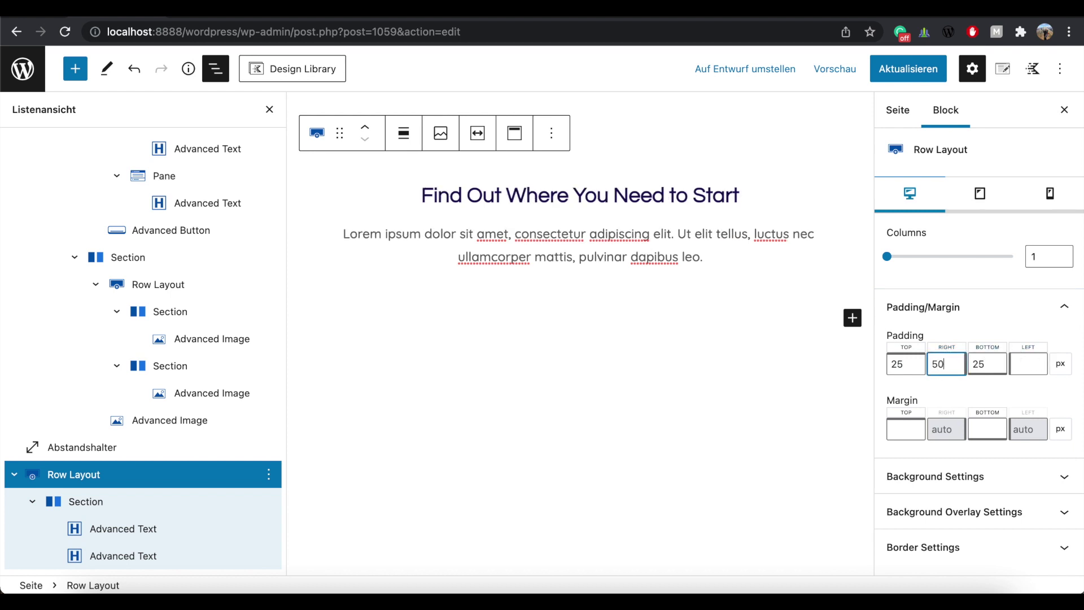
left_click(1029, 362)
type("50")
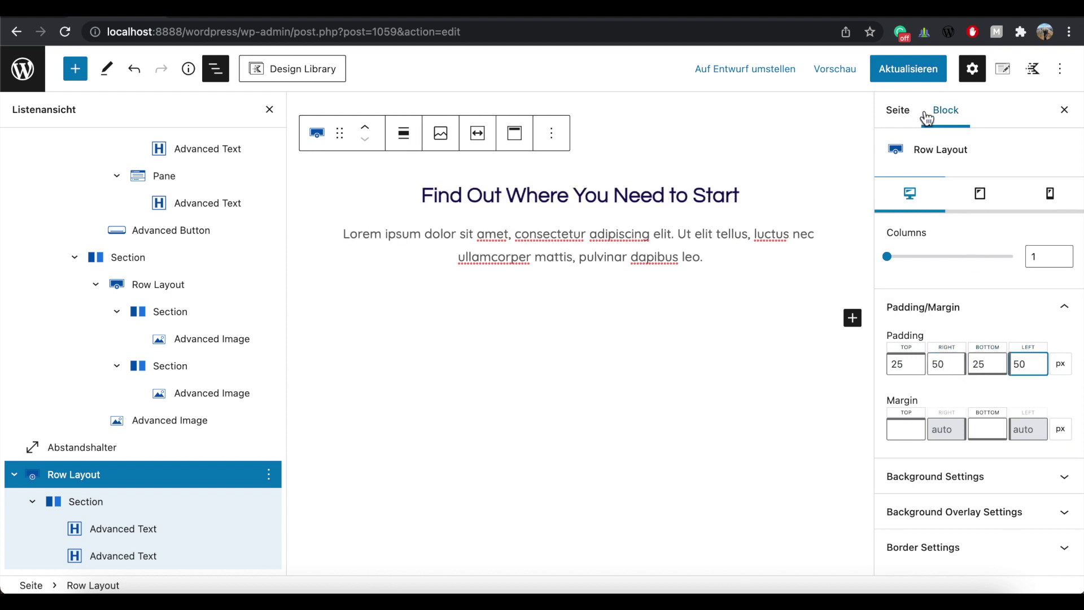
left_click(914, 73)
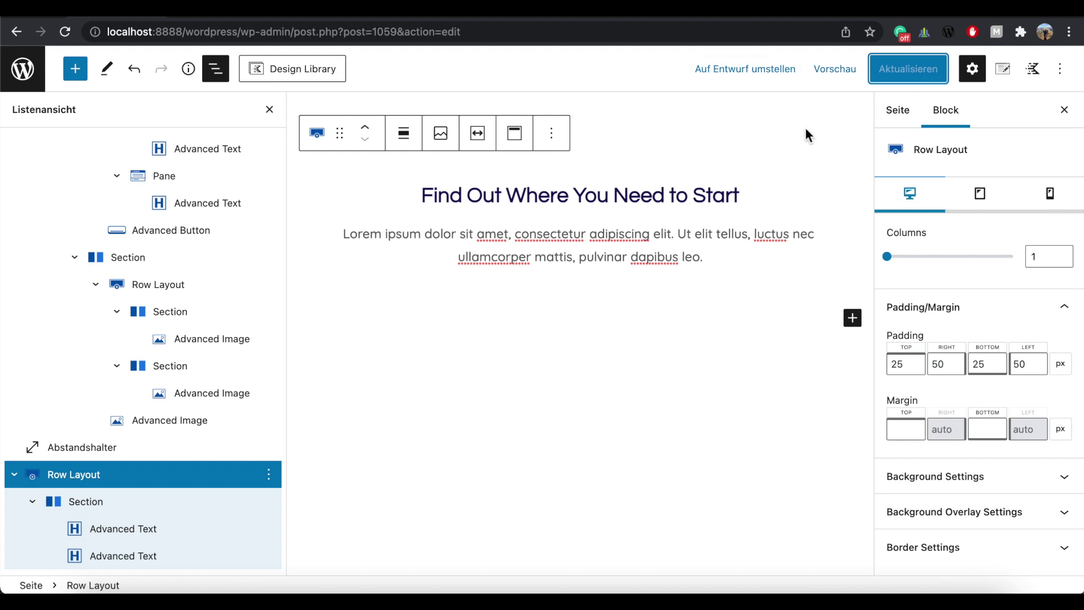
Add another single-column Row Layout block below the row with the heading and lorem ipsum text.
left_click(853, 318)
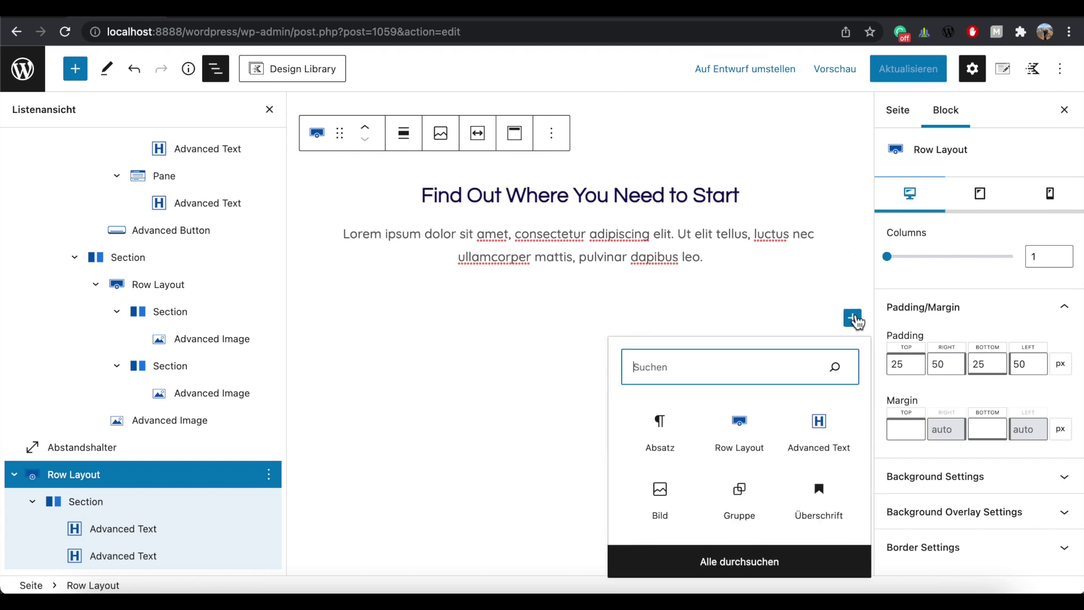
left_click(747, 425)
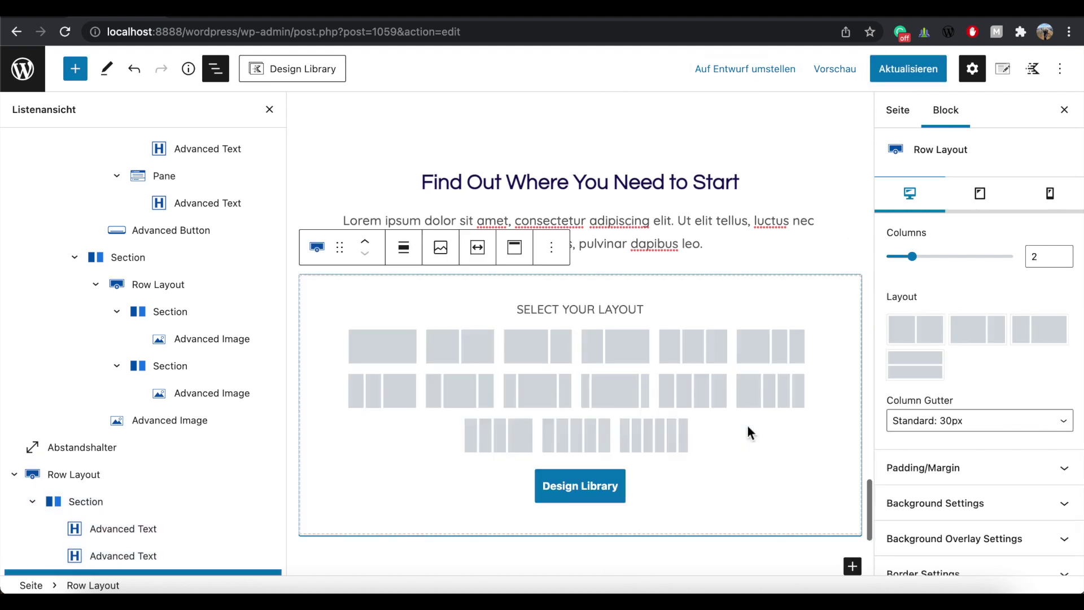
left_click(399, 353)
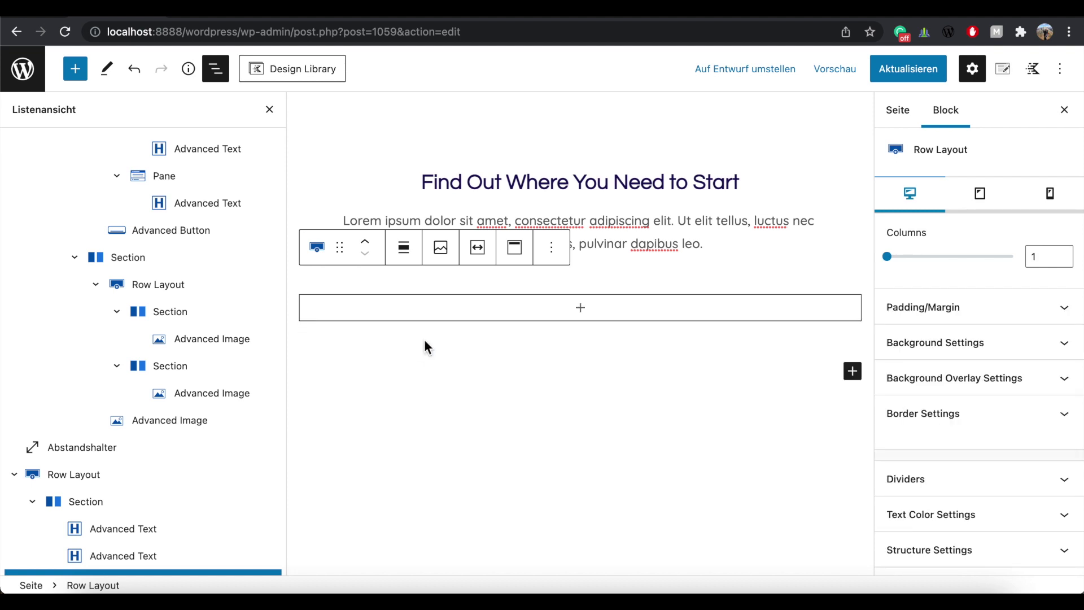
Nest a Row Layout block with three equal columns inside the new single-column row.
left_click(587, 318)
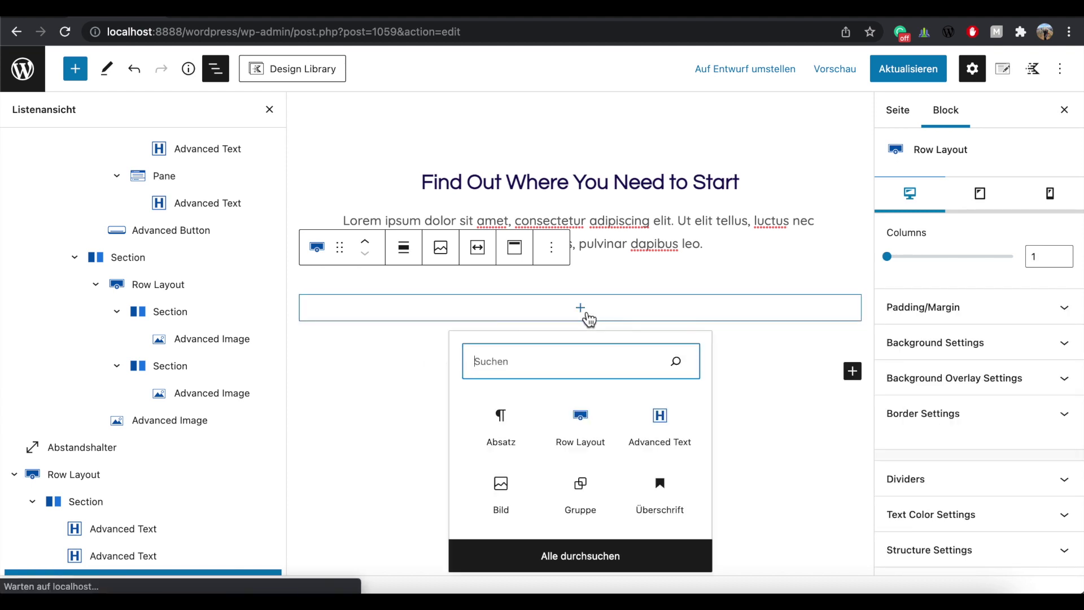
left_click(580, 428)
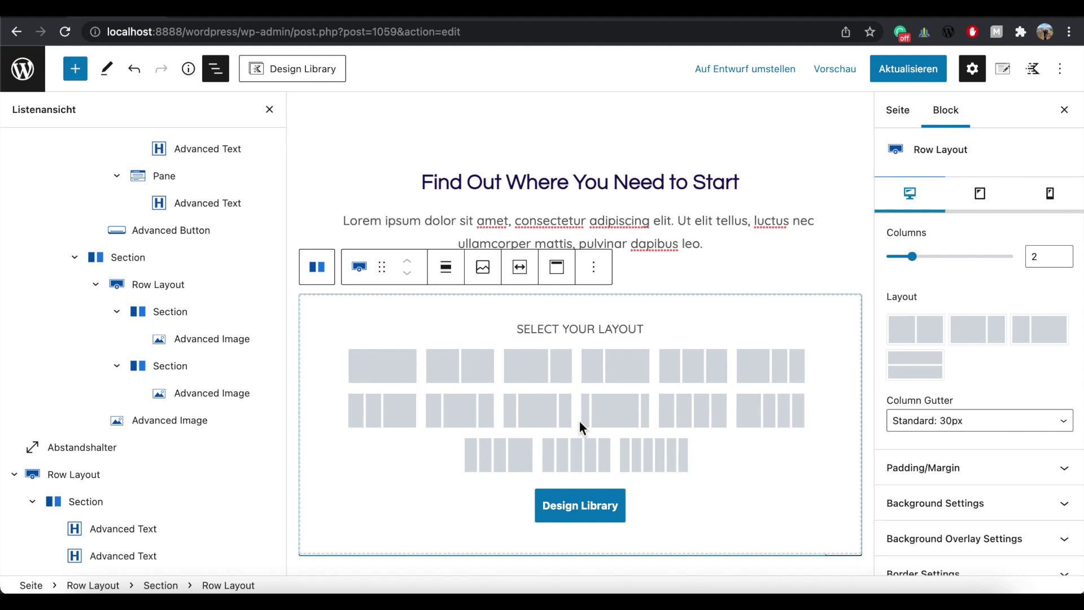
left_click(699, 377)
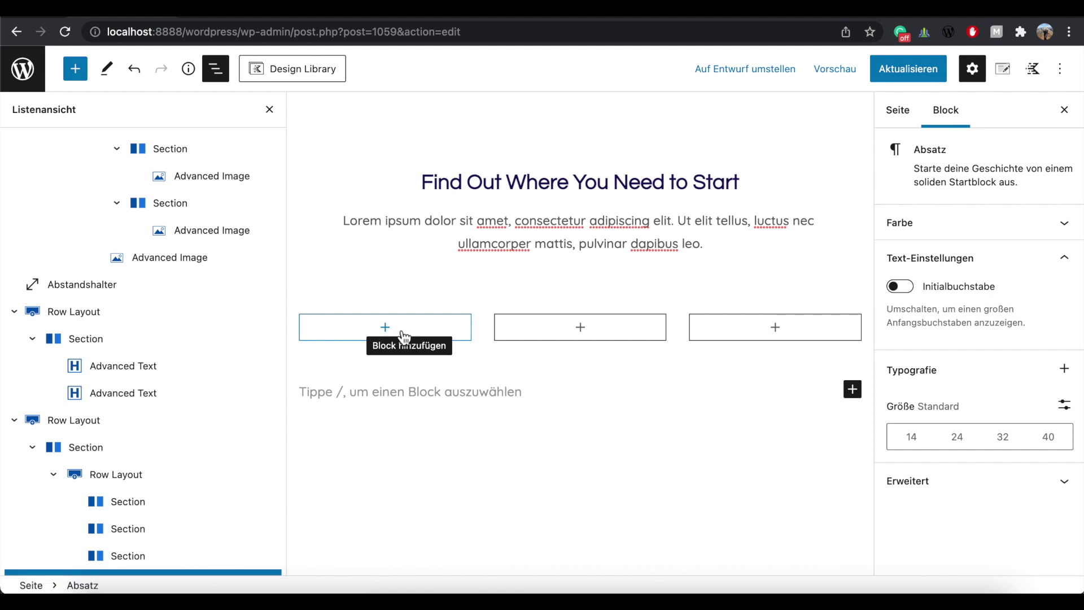
Set the nested three-column row's padding to 60 px at the top and 100 px on the right and left.
left_click(139, 479)
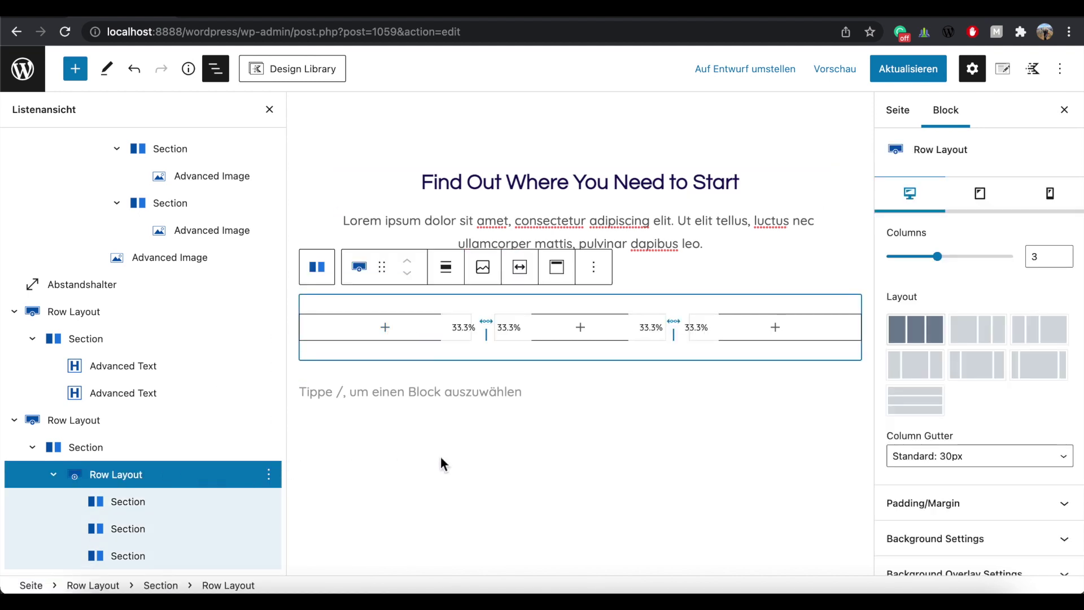
scroll(985, 312, "down", 5)
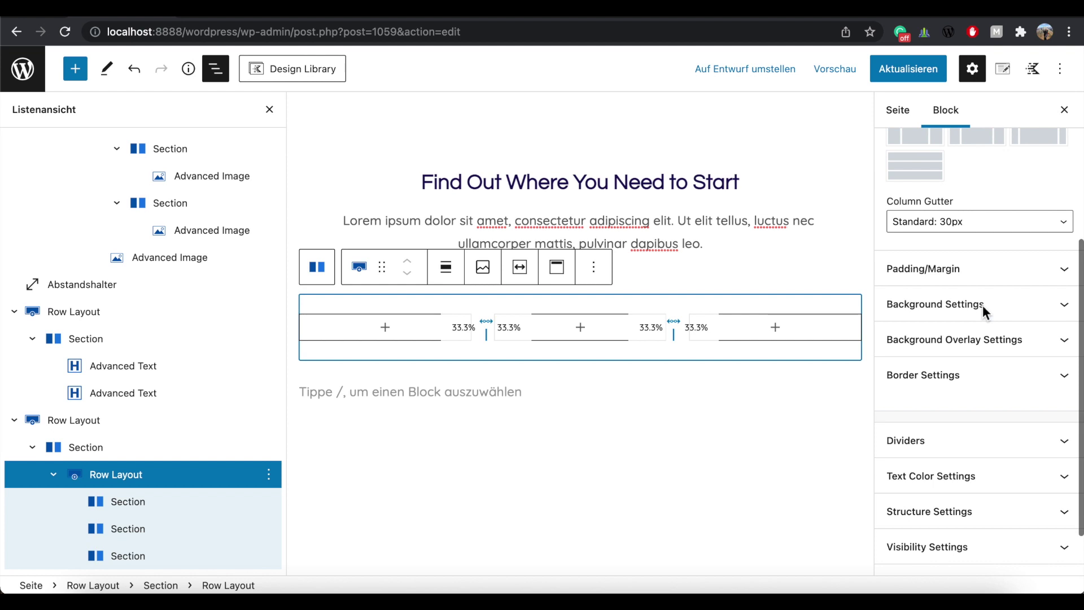
left_click(963, 279)
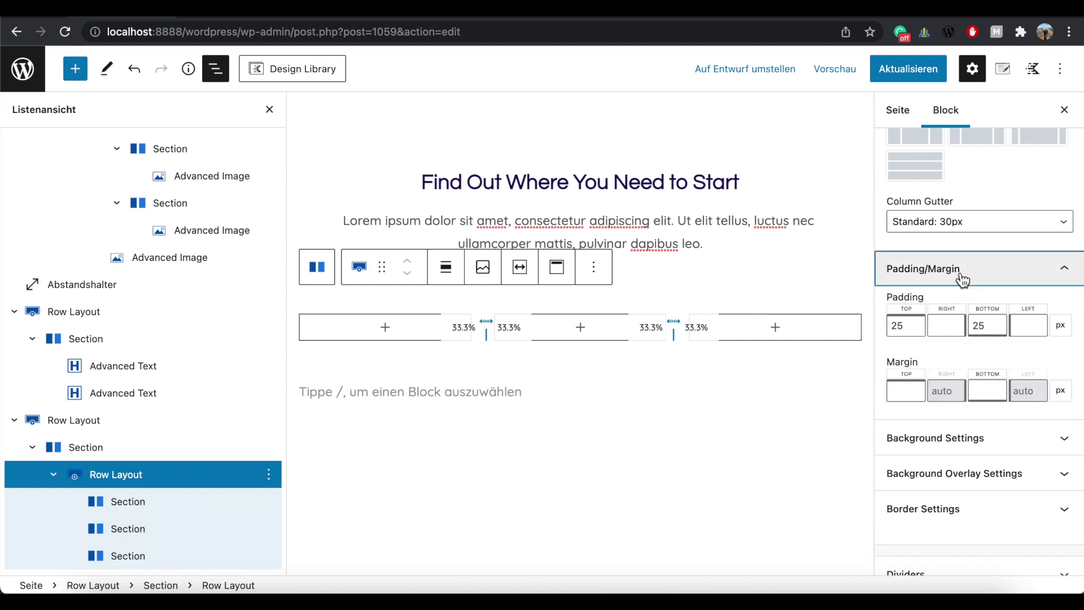
key("Tab")
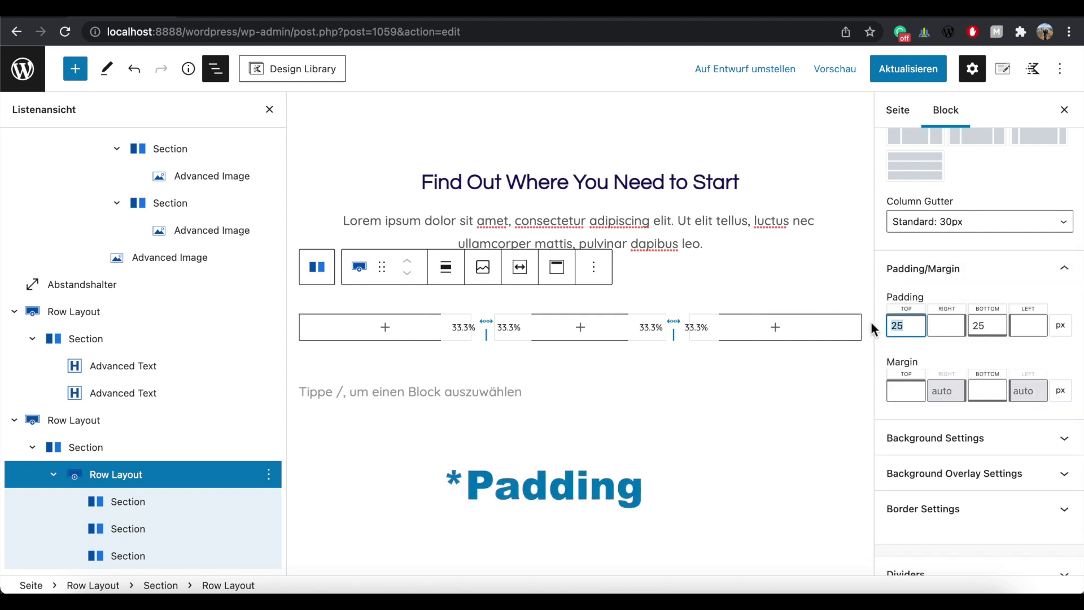
type("60")
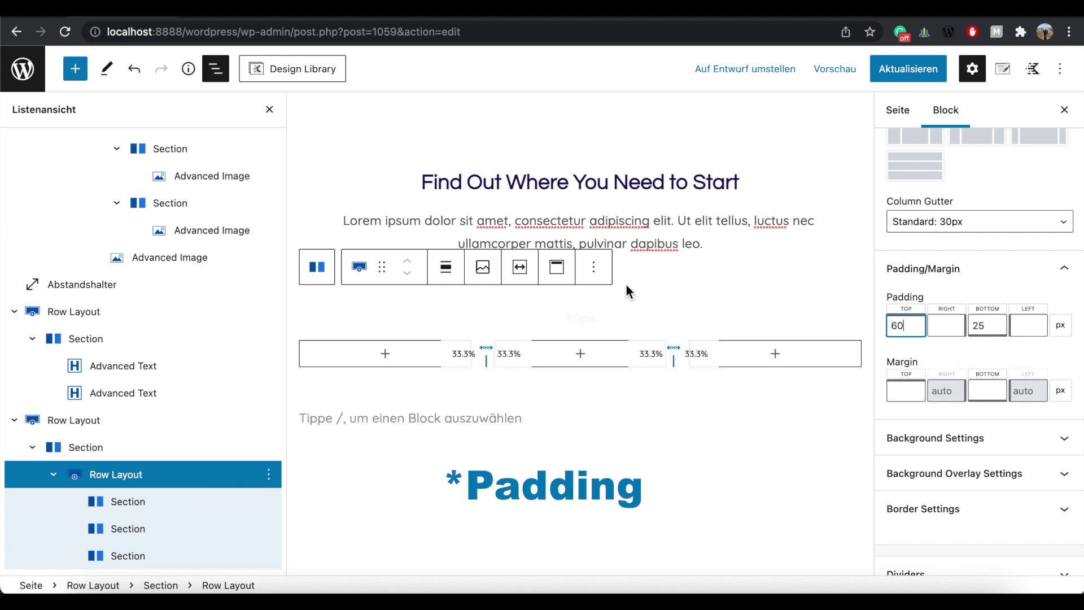
left_click(936, 332)
type("100")
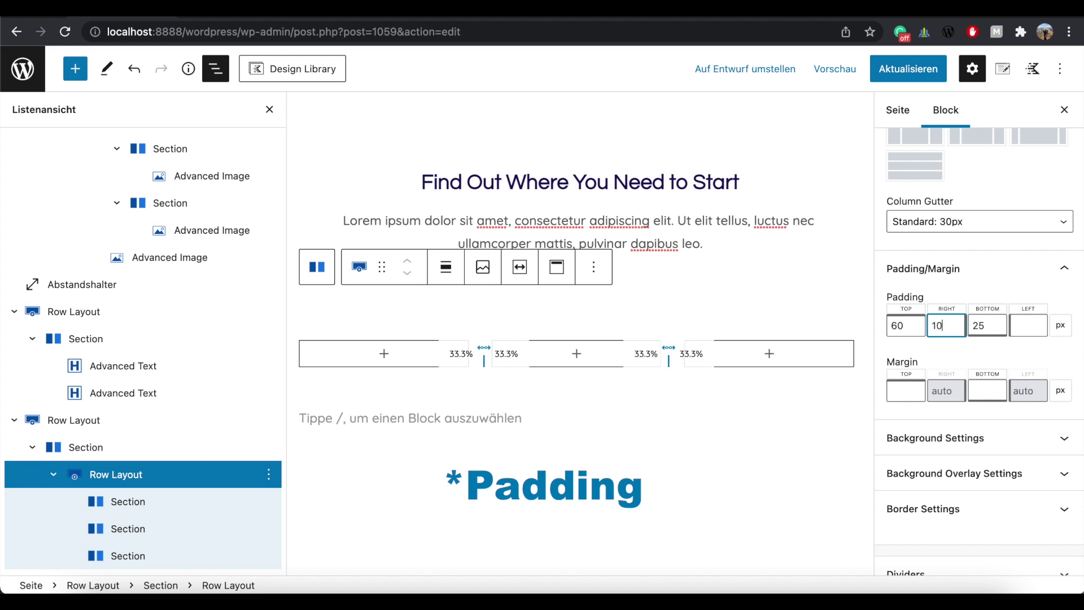
left_click(1040, 325)
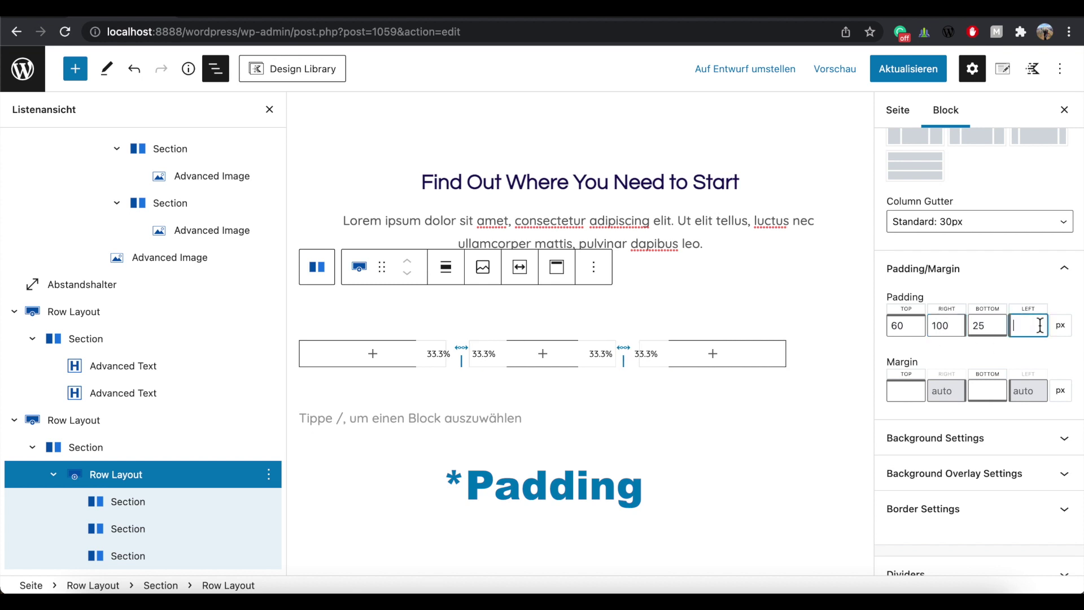
type("100")
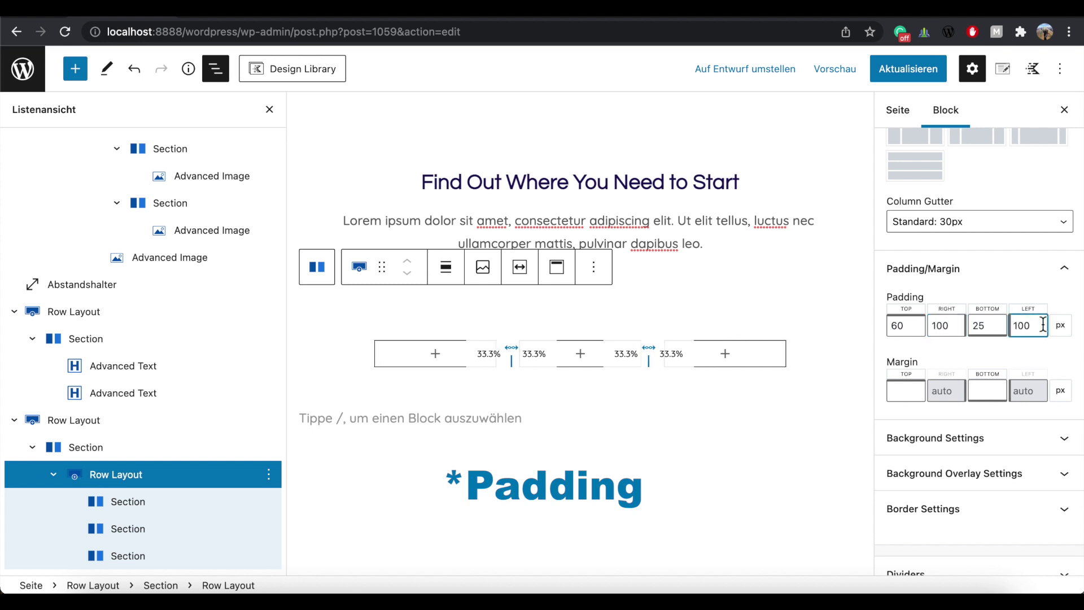
Set the Column Gutter of the nested three-column row to No Gutter.
scroll(1069, 432, "up", 3)
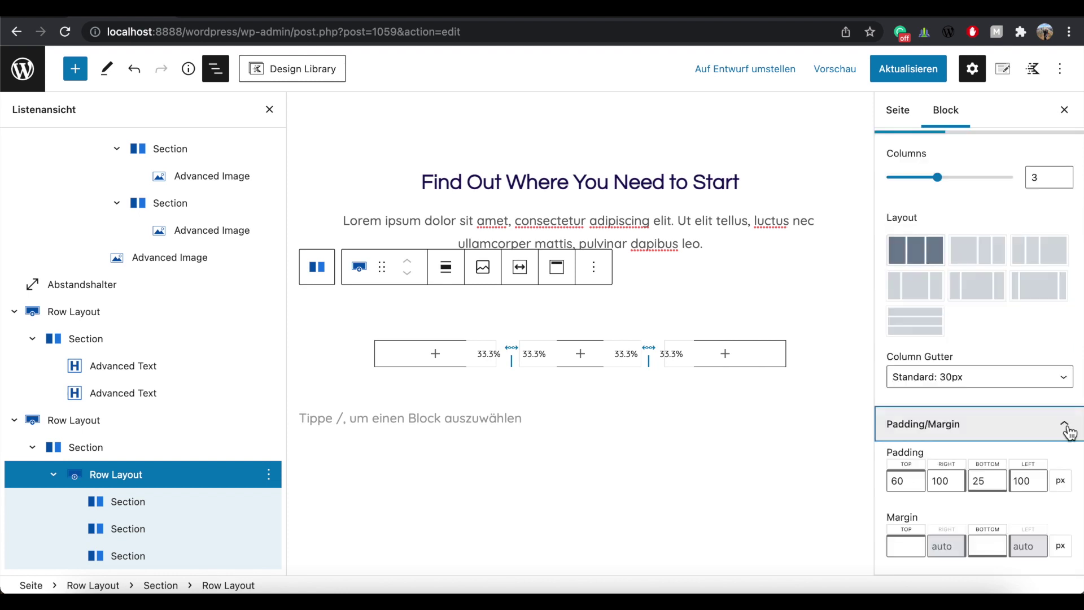
left_click(1064, 424)
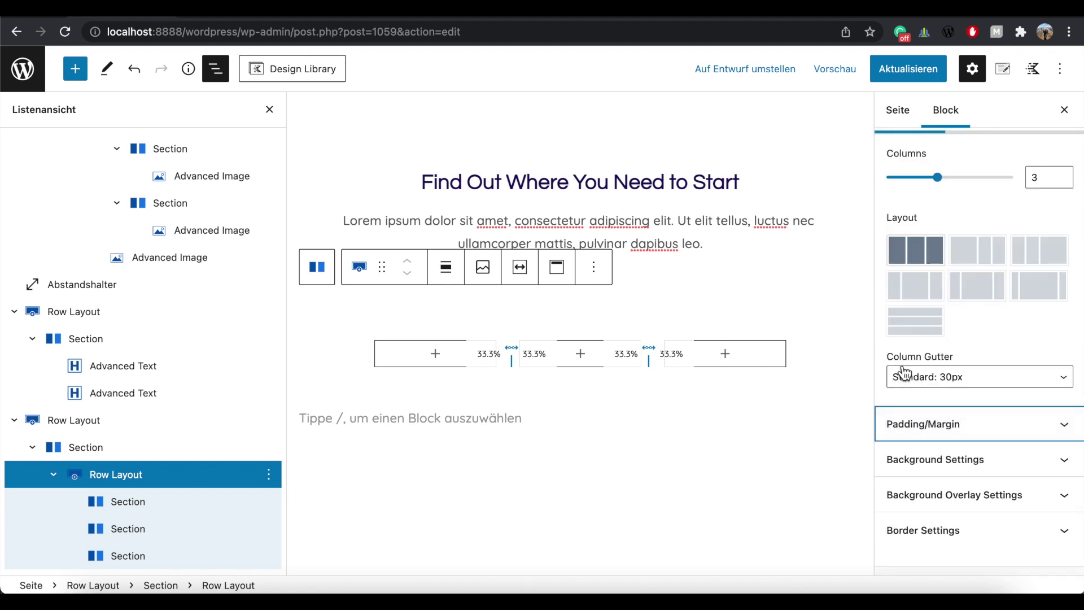
left_click(1006, 386)
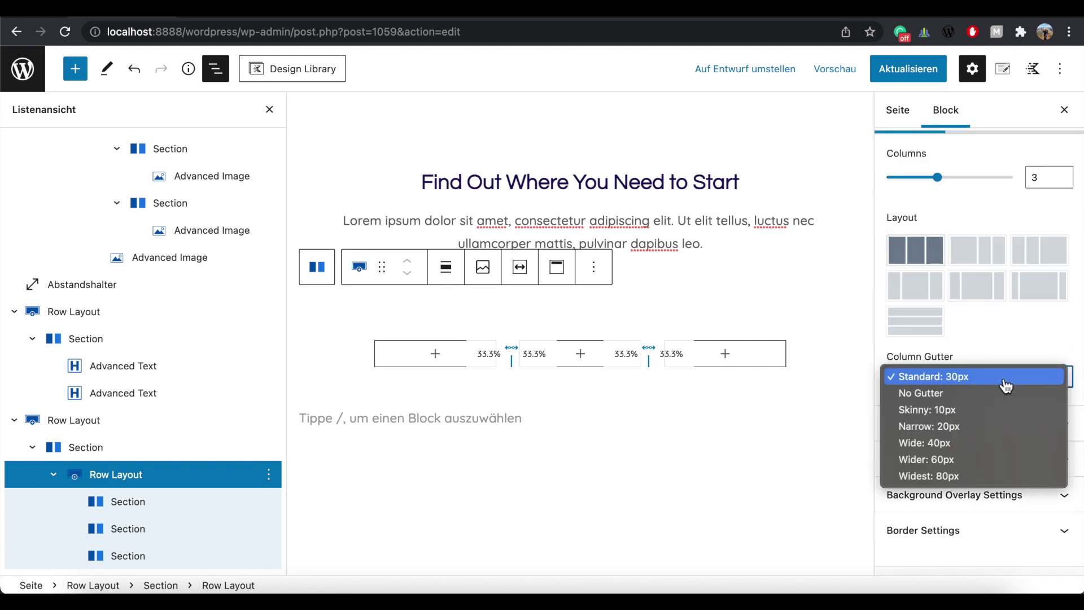
left_click(935, 395)
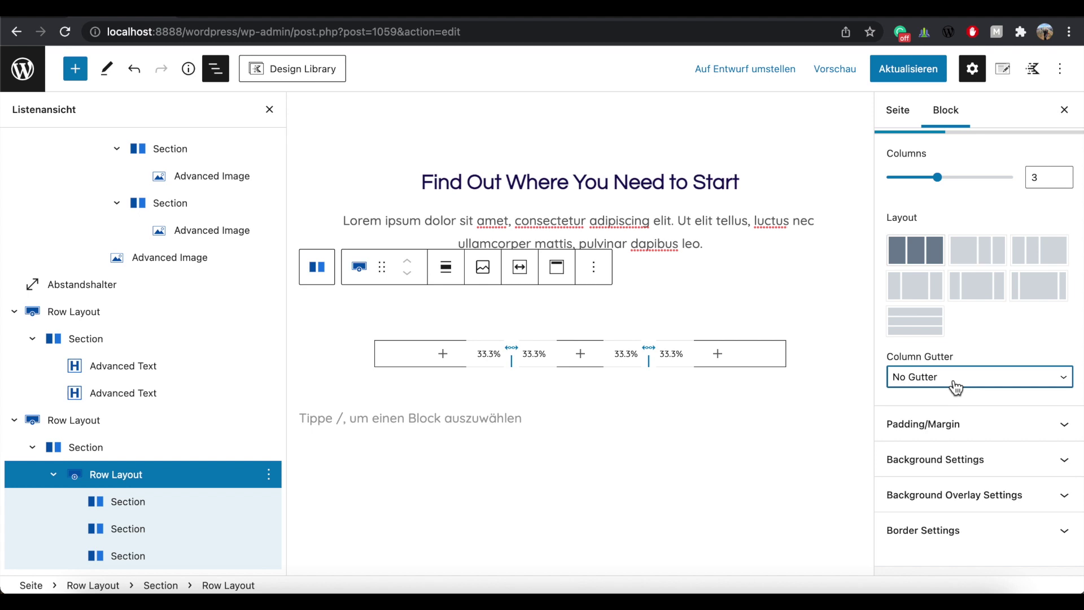
Hide the block list view and insert an Info Box block in the first of the three columns.
left_click(270, 109)
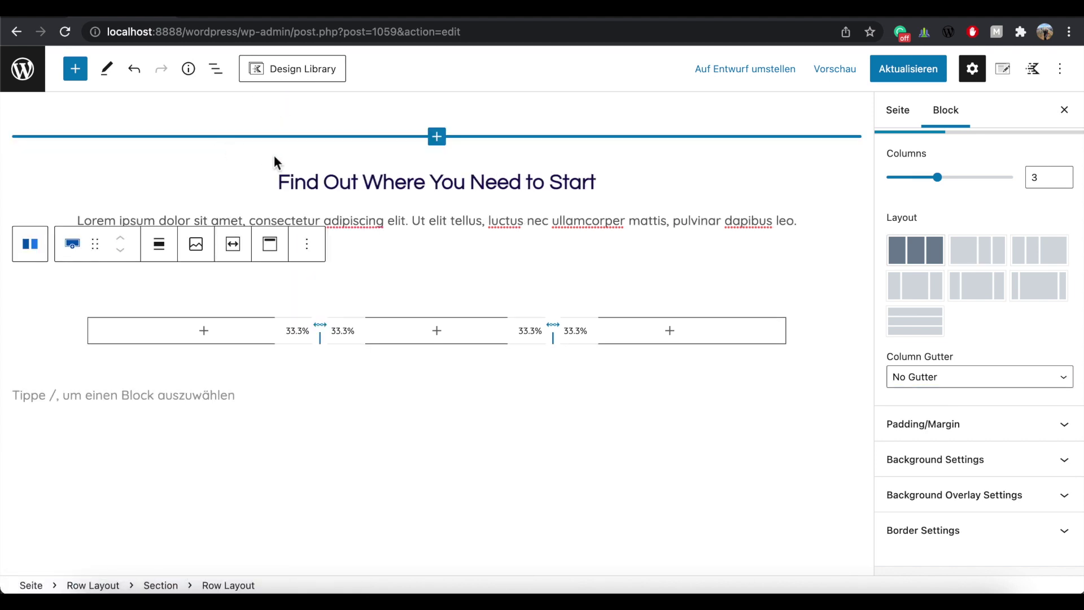
left_click(204, 331)
type("info")
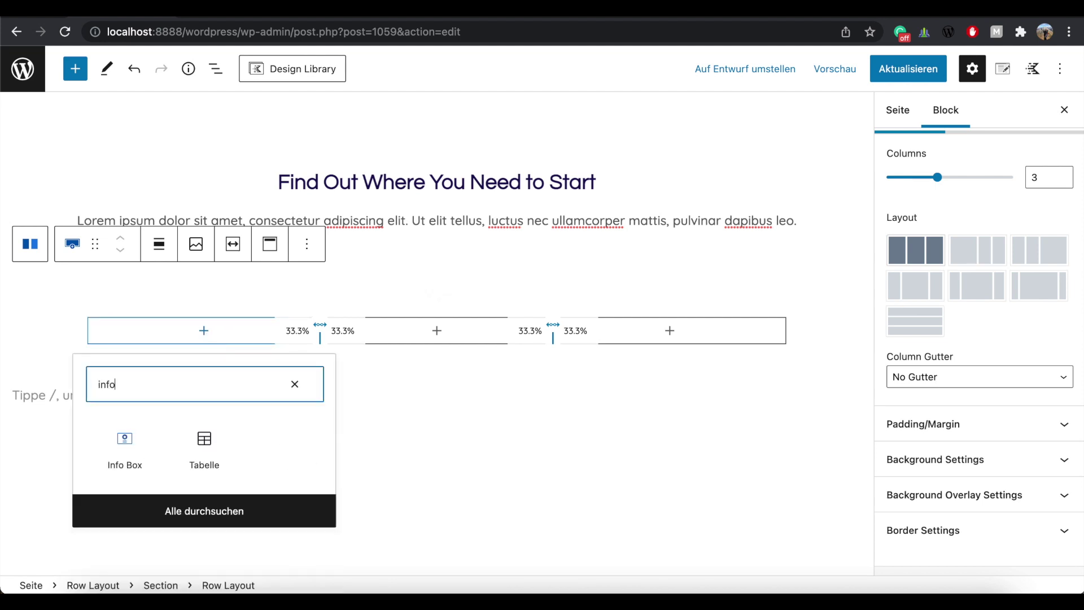
left_click(134, 448)
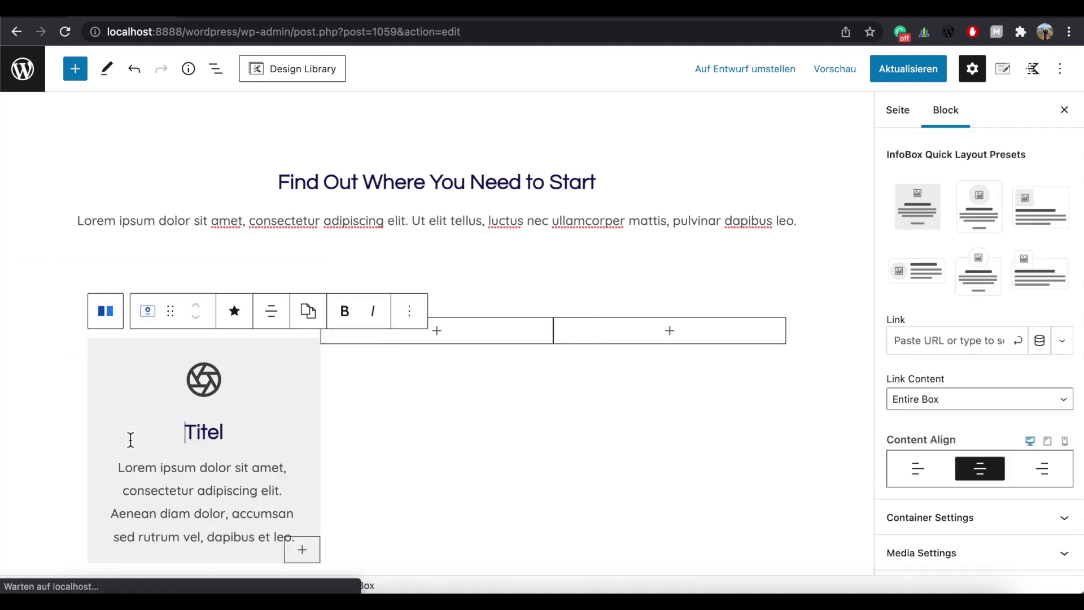
Try several InfoBox quick layout presets on the new box, returning to the first preset with the grey background and centred content.
left_click(979, 206)
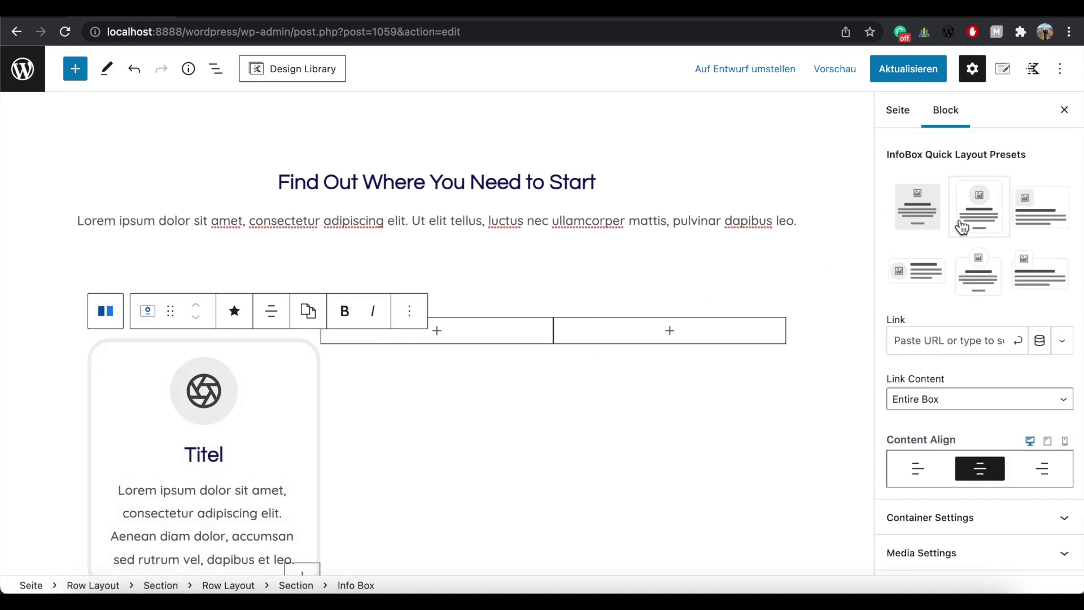
left_click(1041, 207)
left_click(987, 277)
left_click(903, 276)
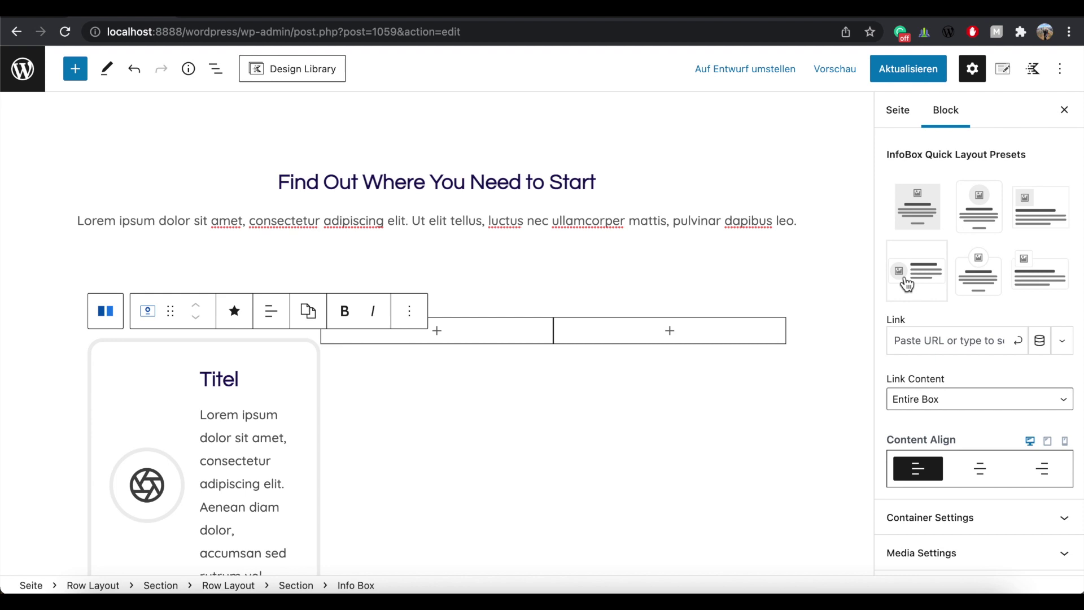
left_click(919, 218)
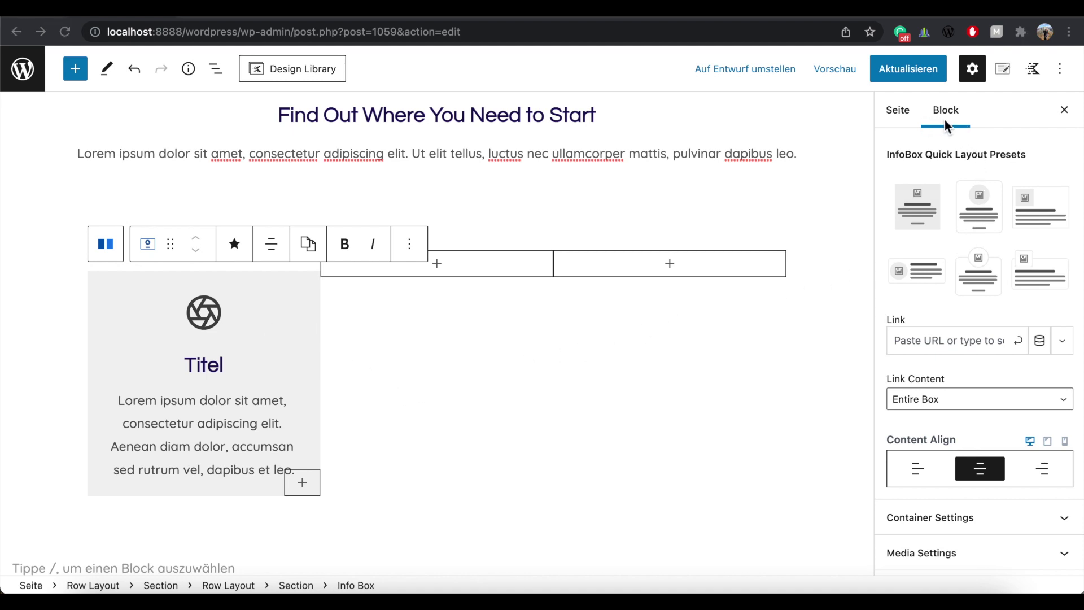
Set the Info Box's container border width to 1 px.
scroll(1053, 170, "down", 3)
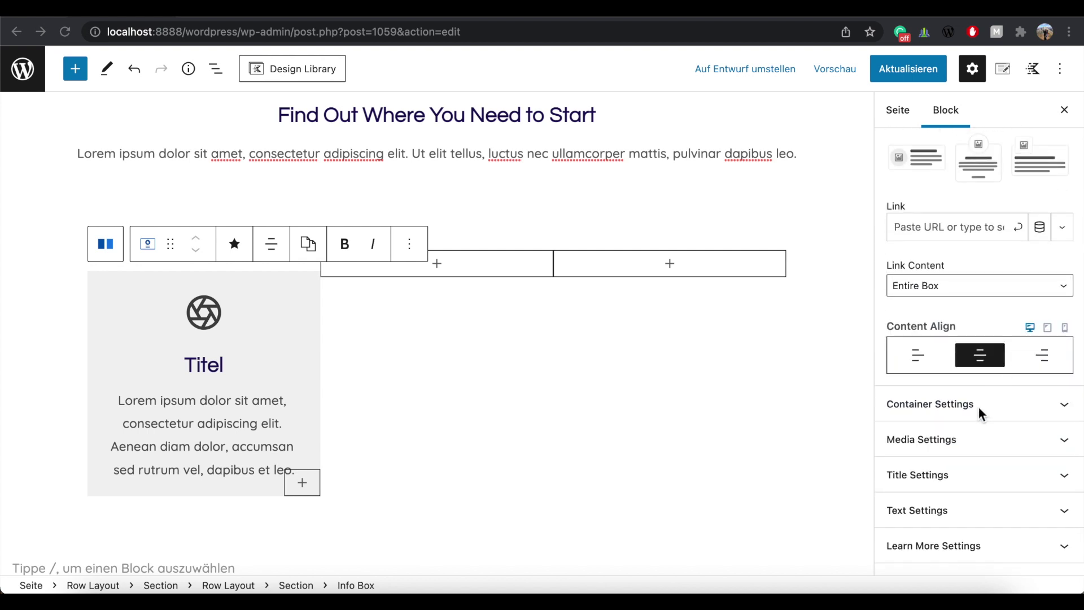
left_click(1066, 405)
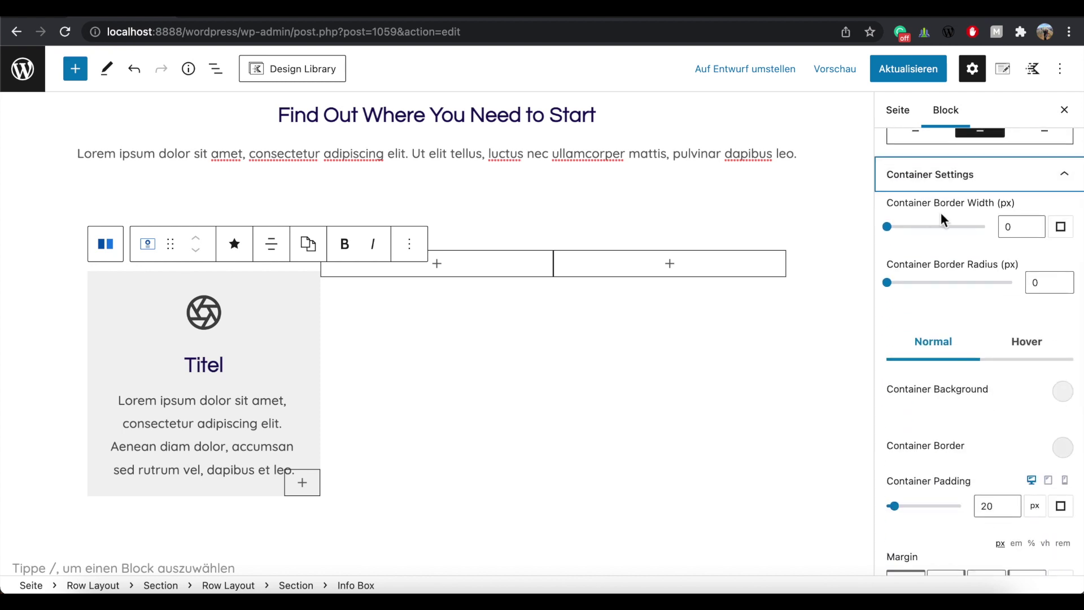
double_click(1020, 229)
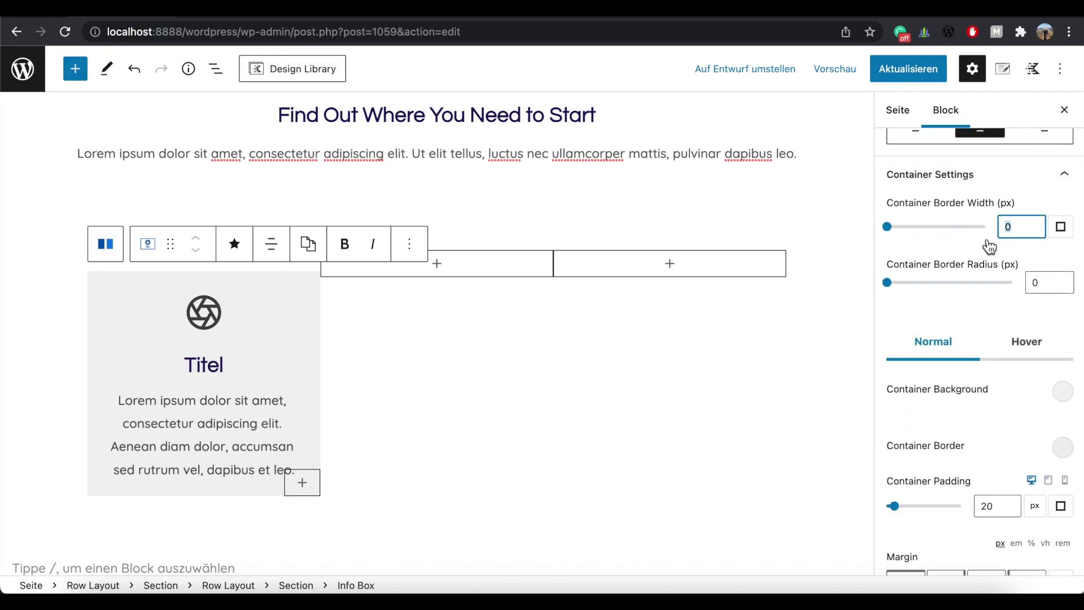
type("1")
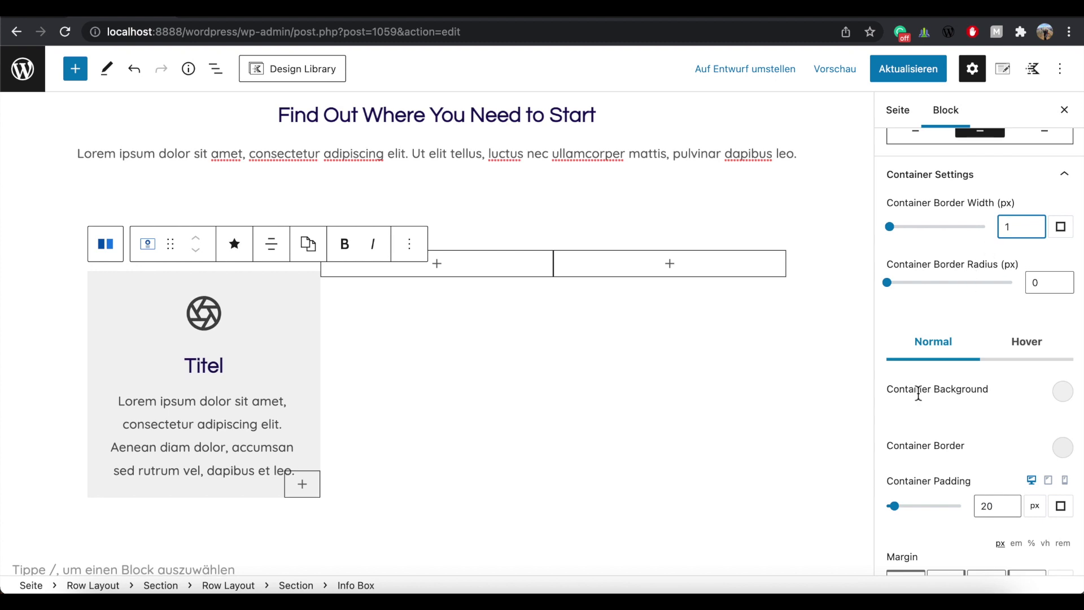
Make the Info Box's container background fully transparent in both the normal and hover states.
left_click(1063, 395)
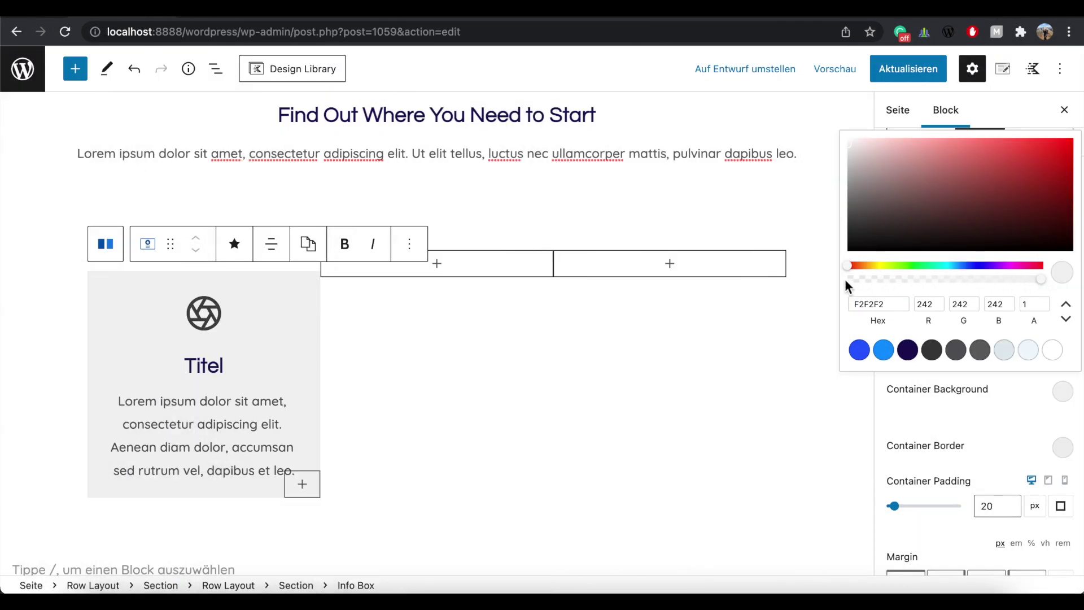
left_click(845, 280)
left_click(1028, 349)
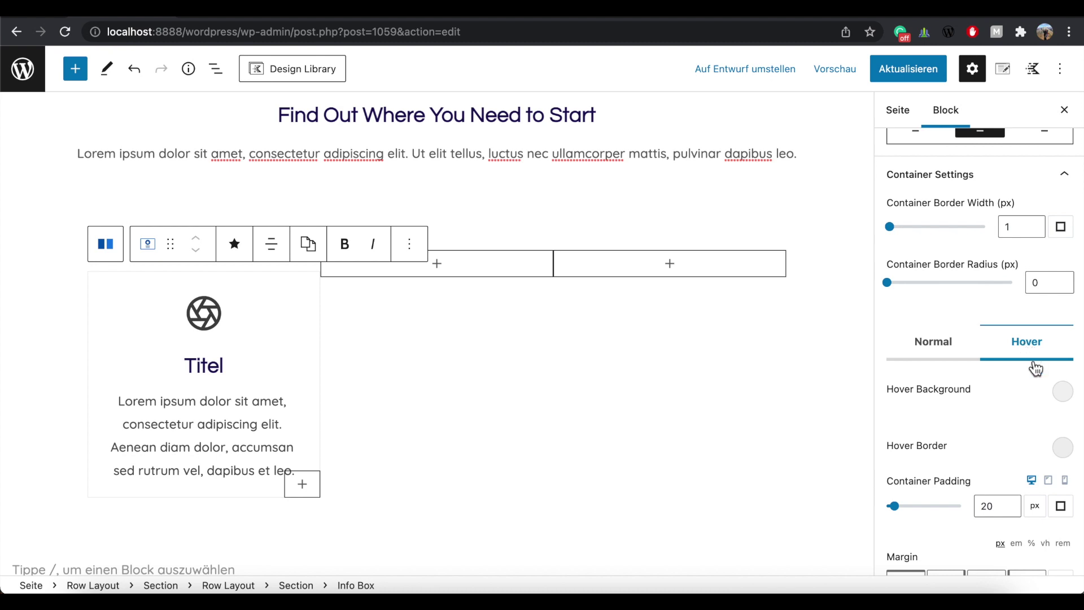
left_click(1064, 394)
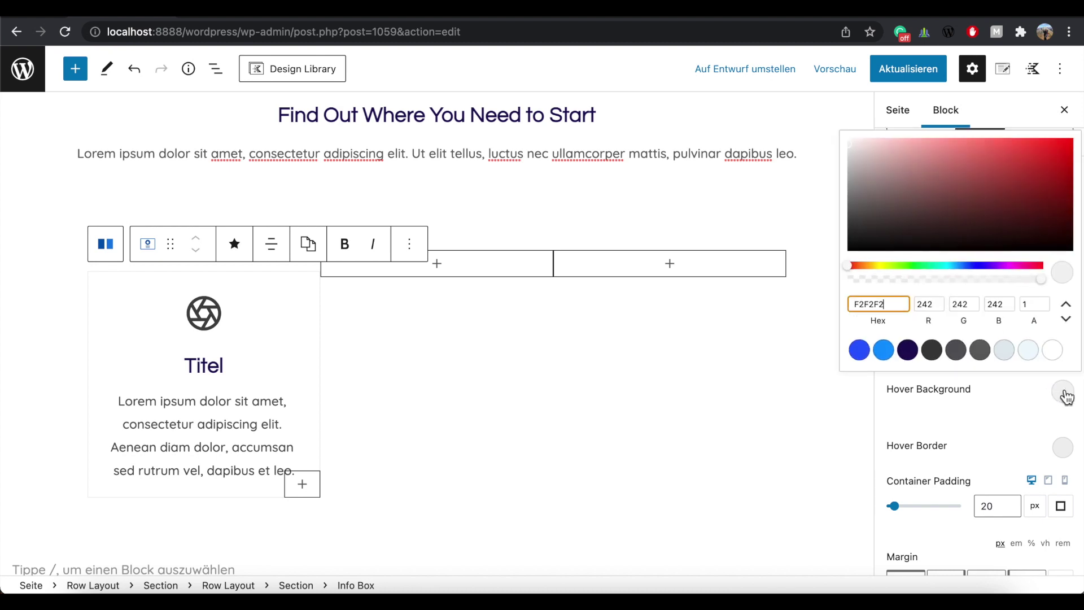
left_click(1027, 287)
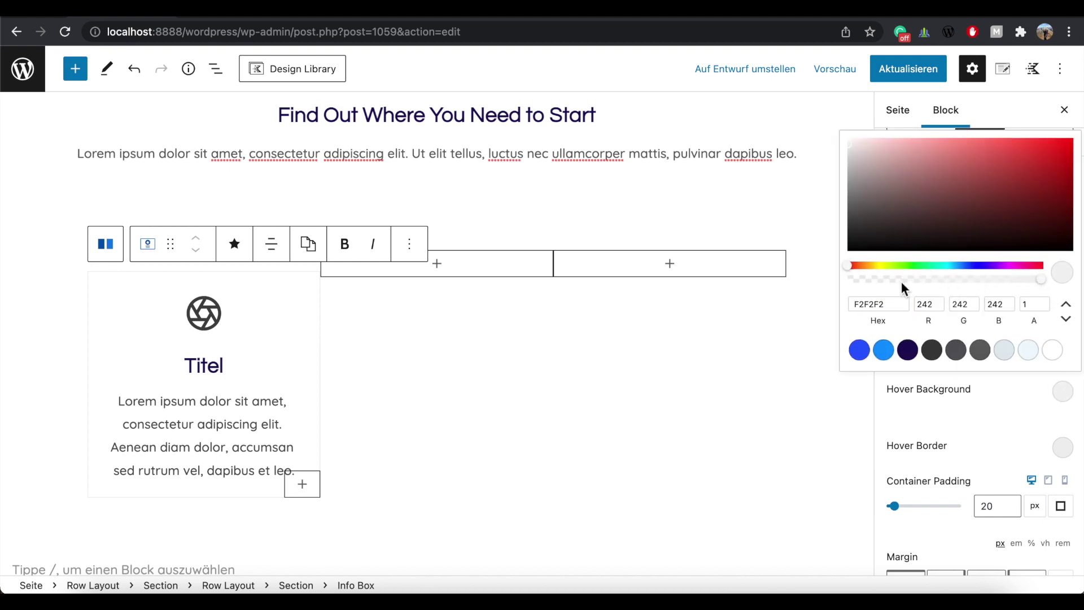
left_click(839, 278)
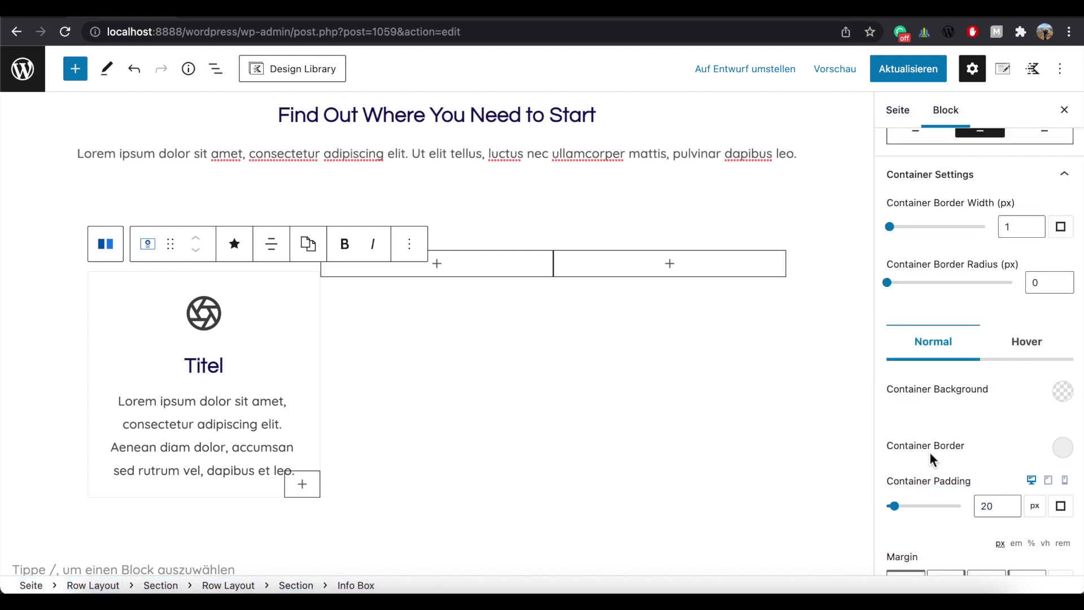
left_click(1027, 346)
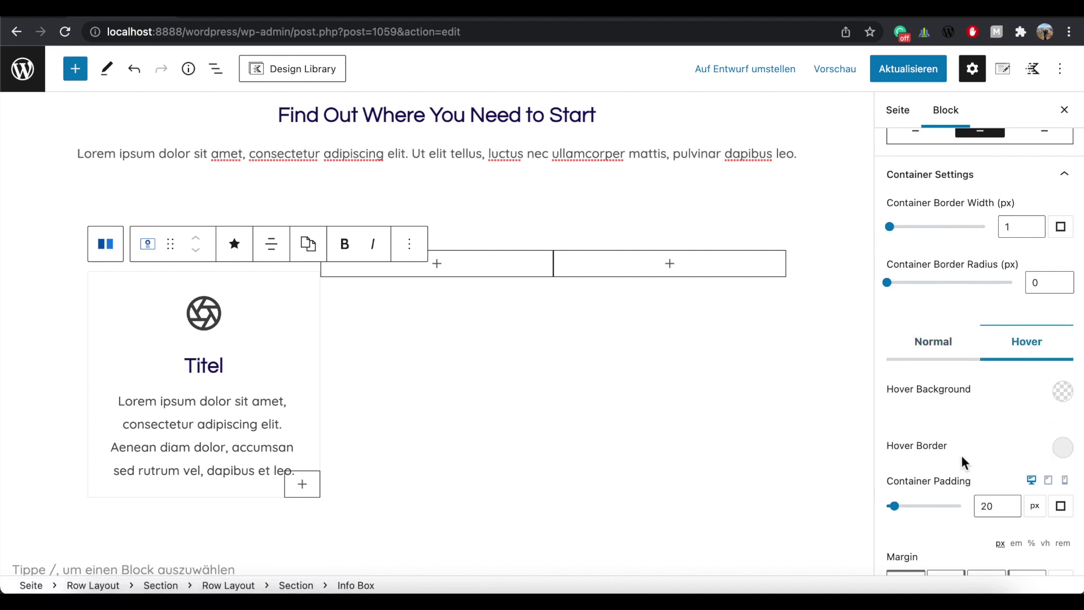
scroll(1005, 377, "down", 3)
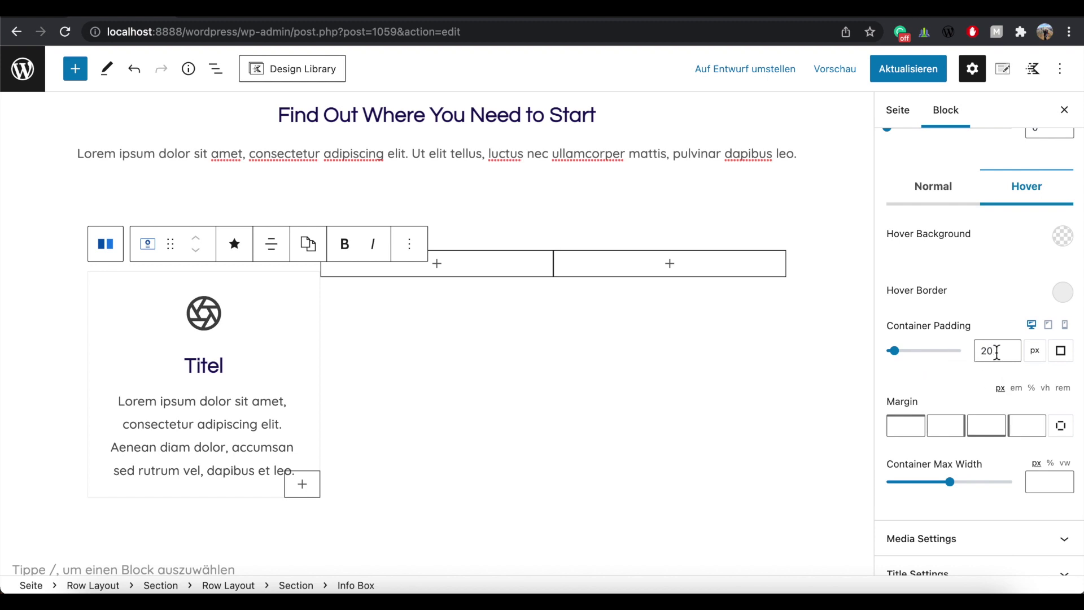
Set the Info Box's container padding to 50 px.
left_click_drag(997, 352, 983, 352)
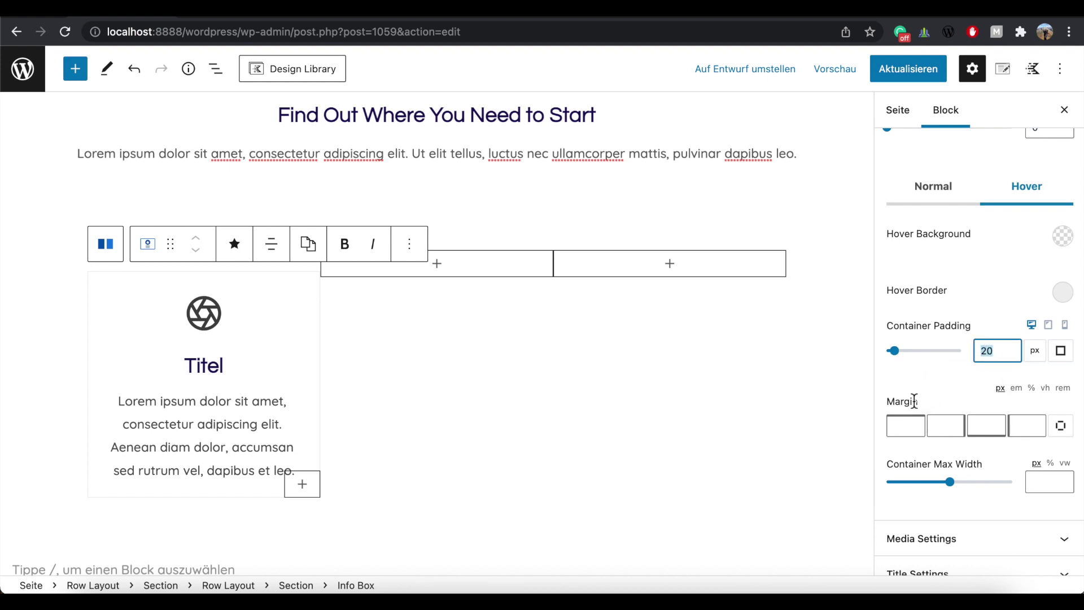
type("50")
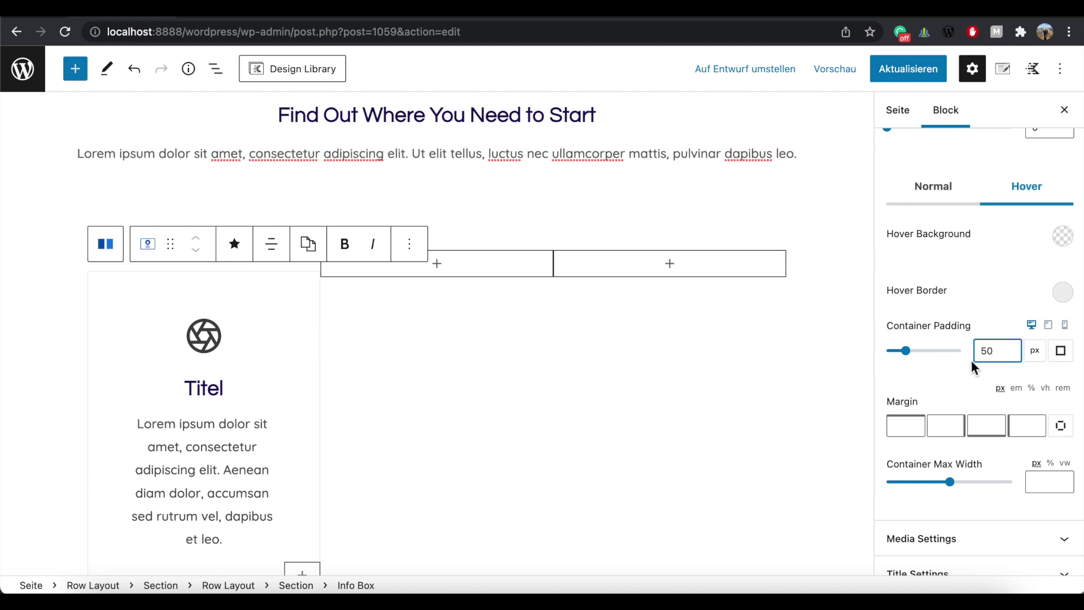
Replace the Info Box's icon with the solid house with chimney, found by searching "Home", and set the icon size to 35.
scroll(971, 362, "down", 2)
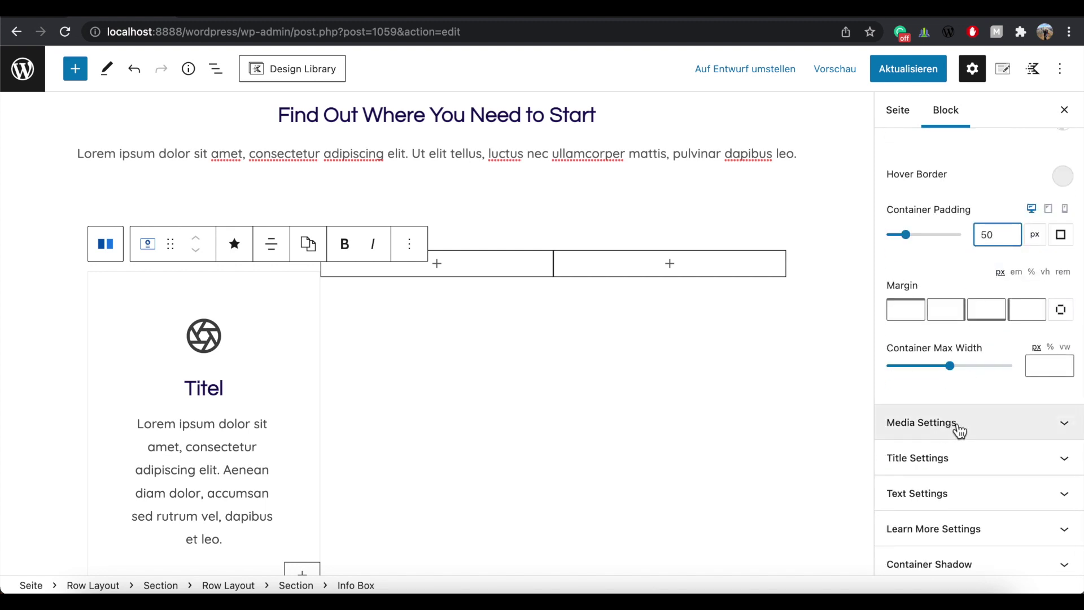
left_click(977, 431)
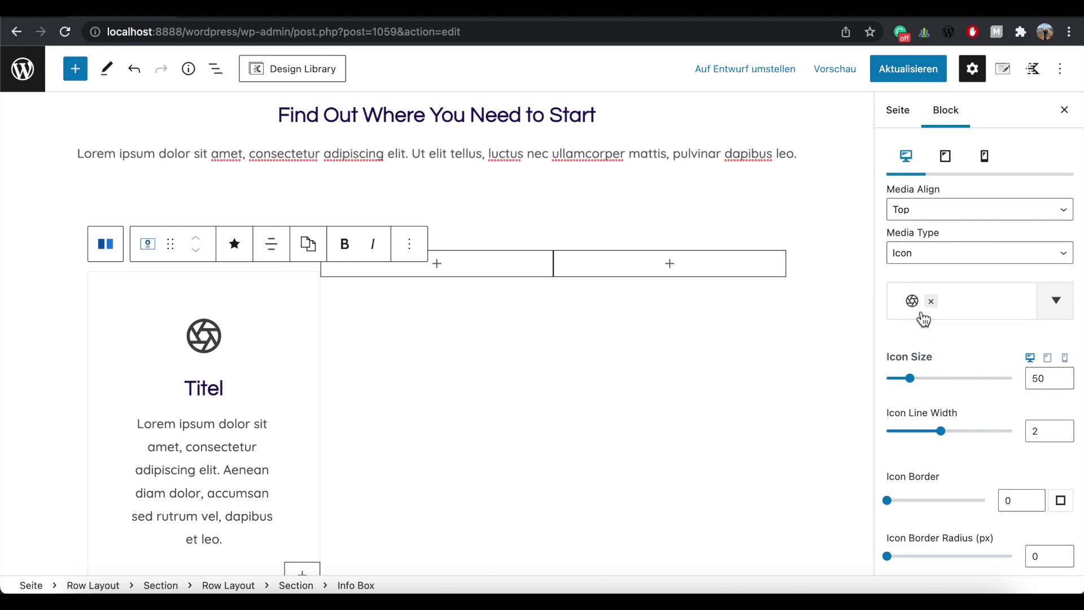
left_click(424, 19)
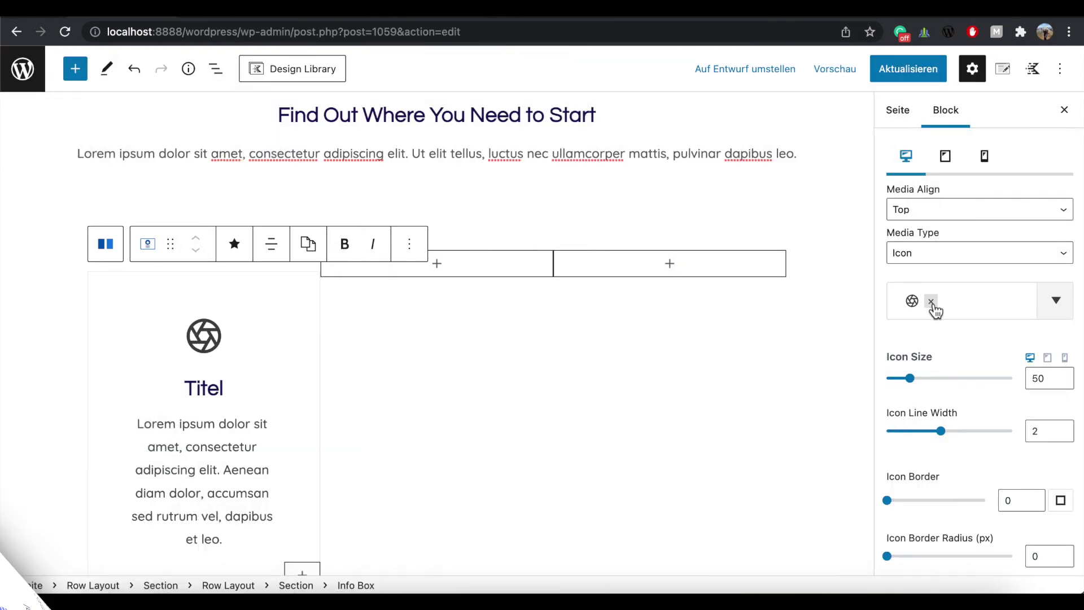
left_click(933, 303)
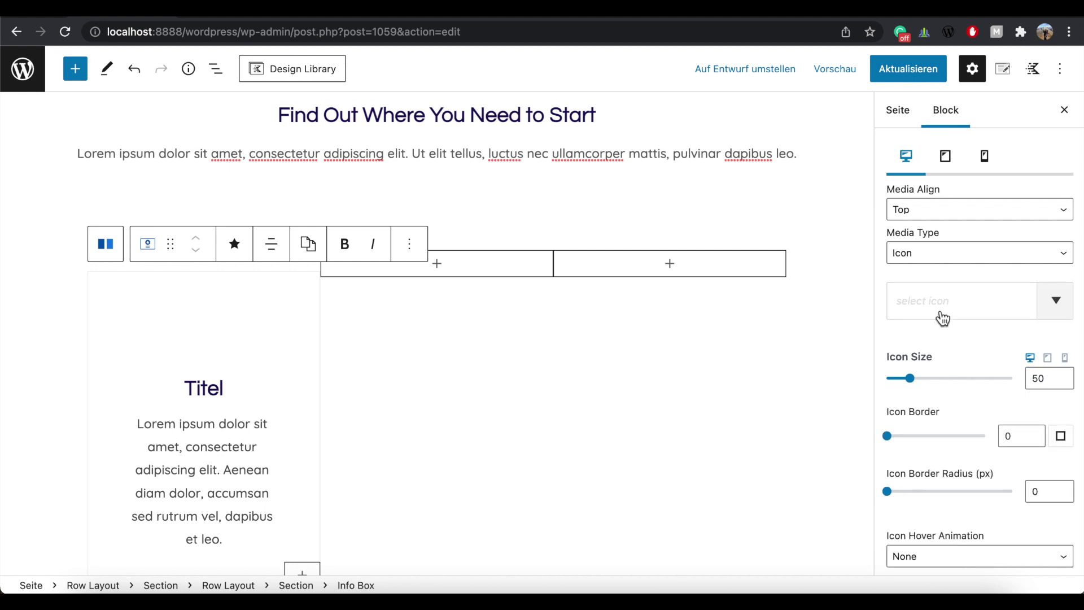
left_click(1054, 305)
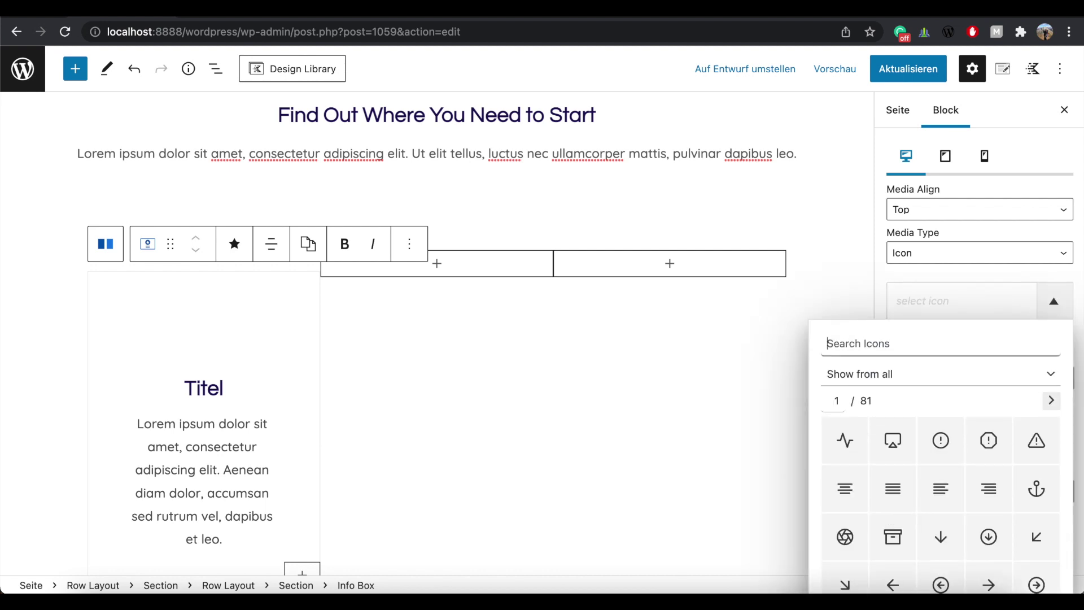
type("Home")
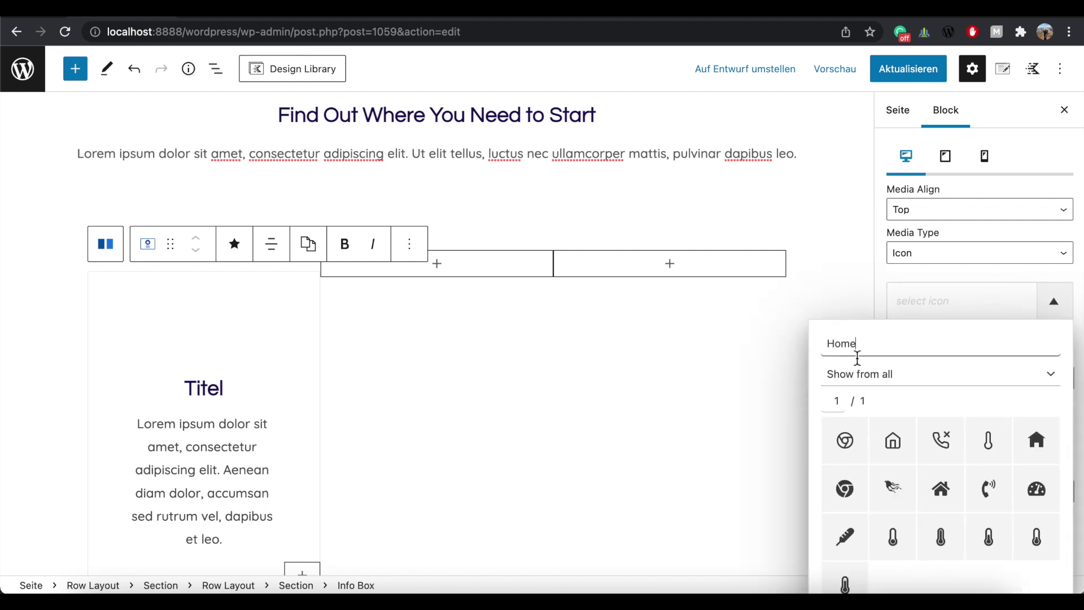
left_click(941, 498)
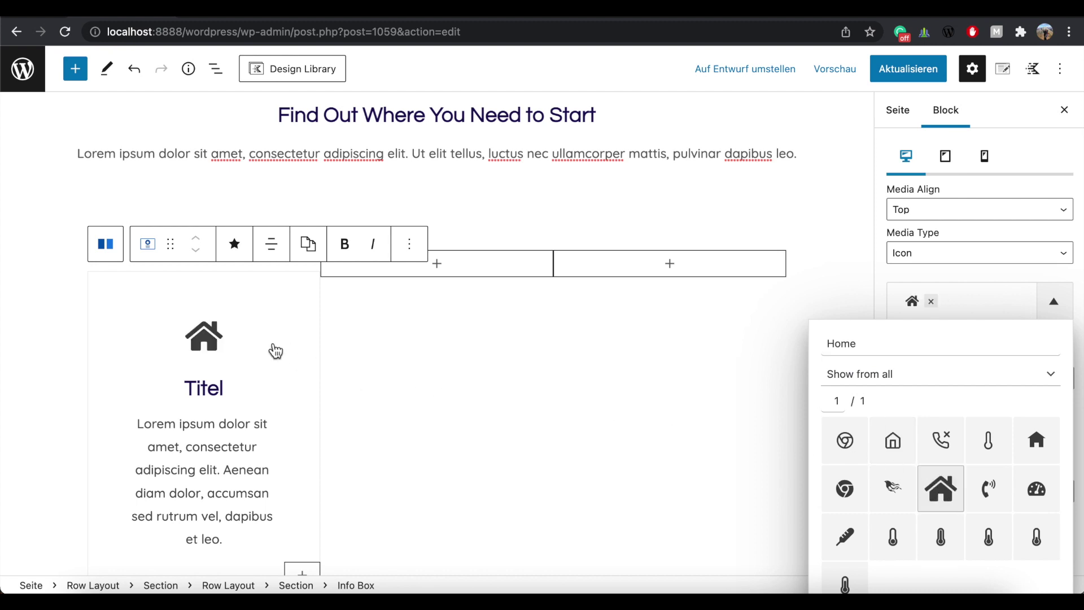
left_click(943, 271)
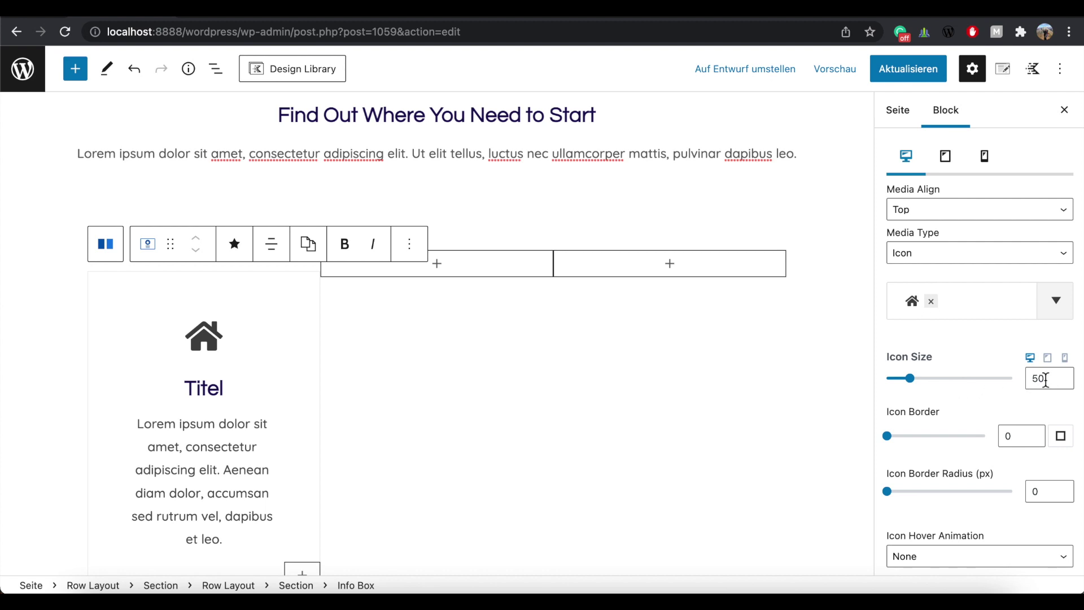
left_click_drag(913, 383, 902, 388)
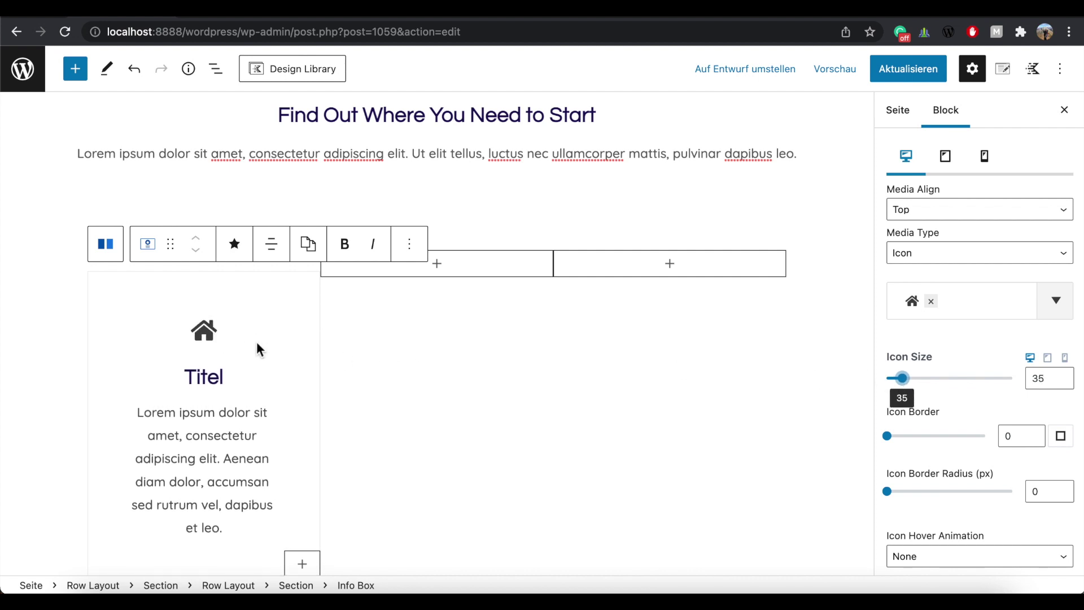
Check the icon colour on the reference page and set the house icon's normal colour to the palette blue 295CFF.
scroll(1032, 329, "down", 5)
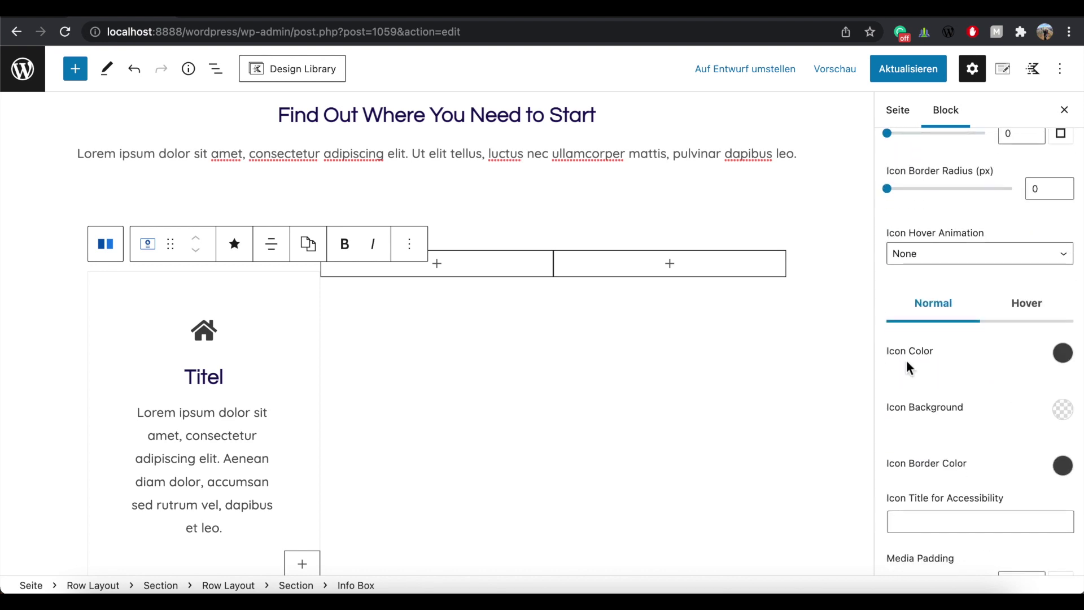
left_click(1064, 355)
left_click(440, 17)
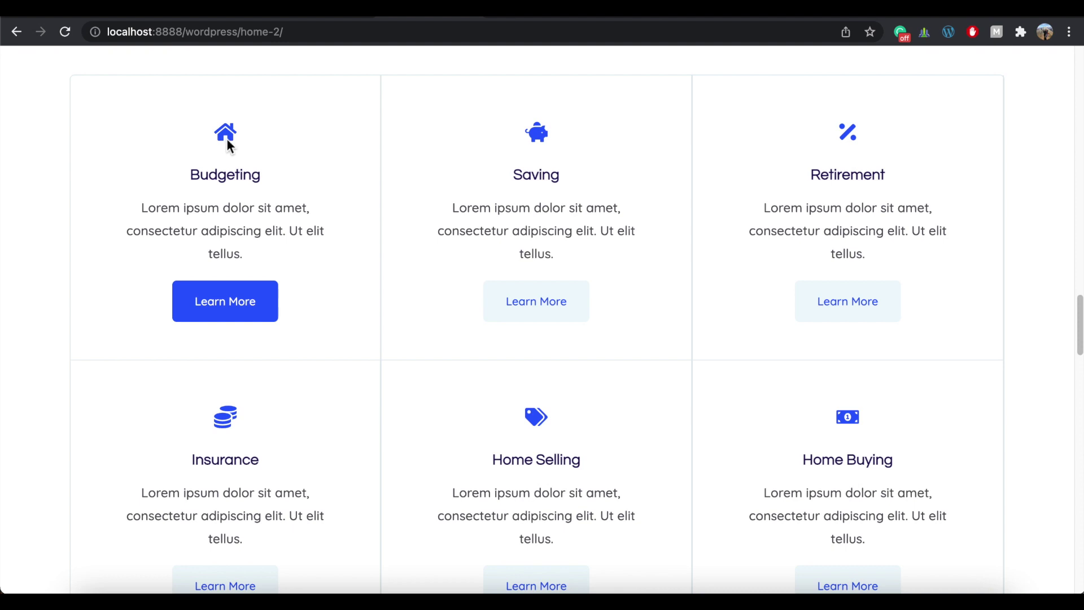
left_click(61, 17)
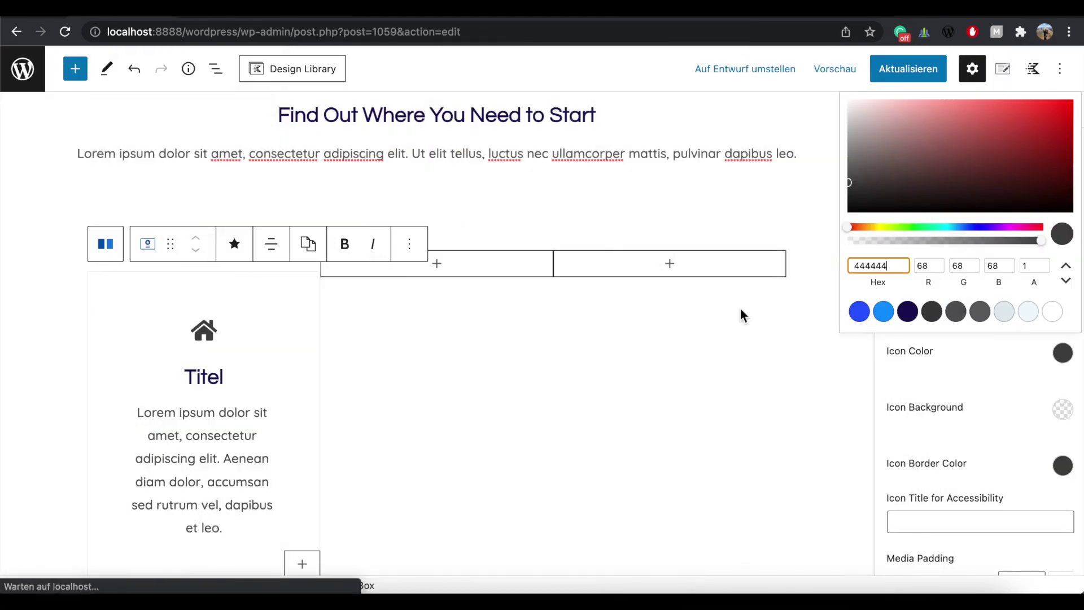
left_click(859, 312)
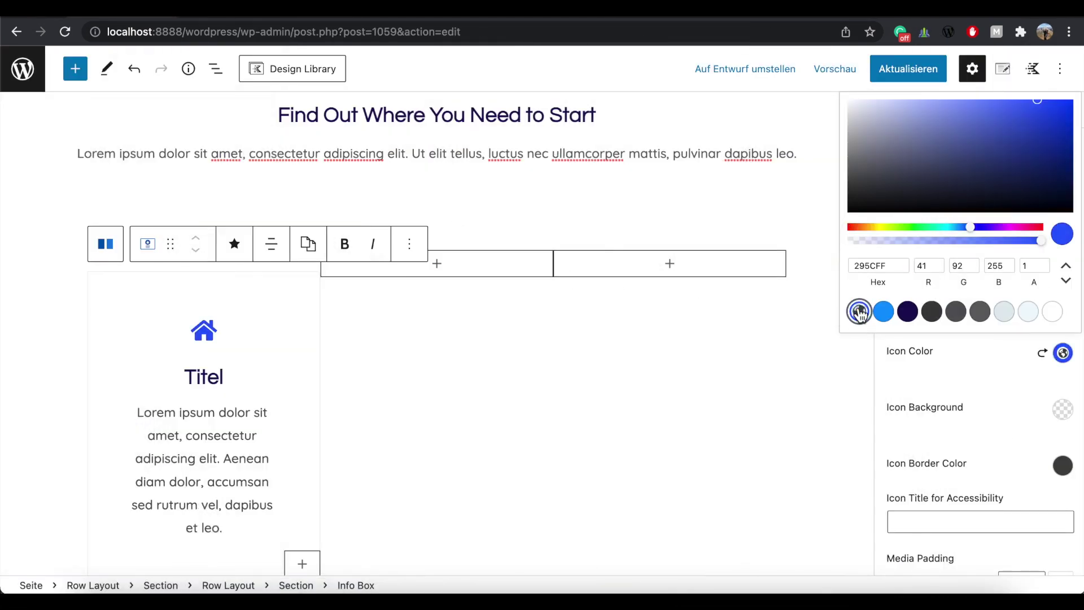
left_click(939, 375)
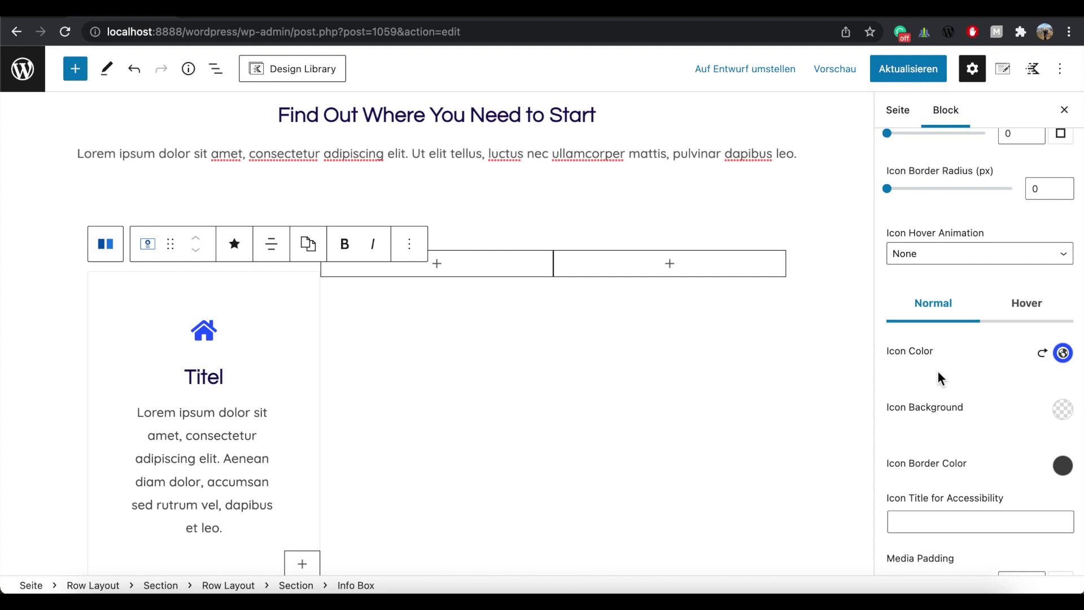
Set the house icon's hover colour to the same palette blue, 295CFF.
left_click(1029, 312)
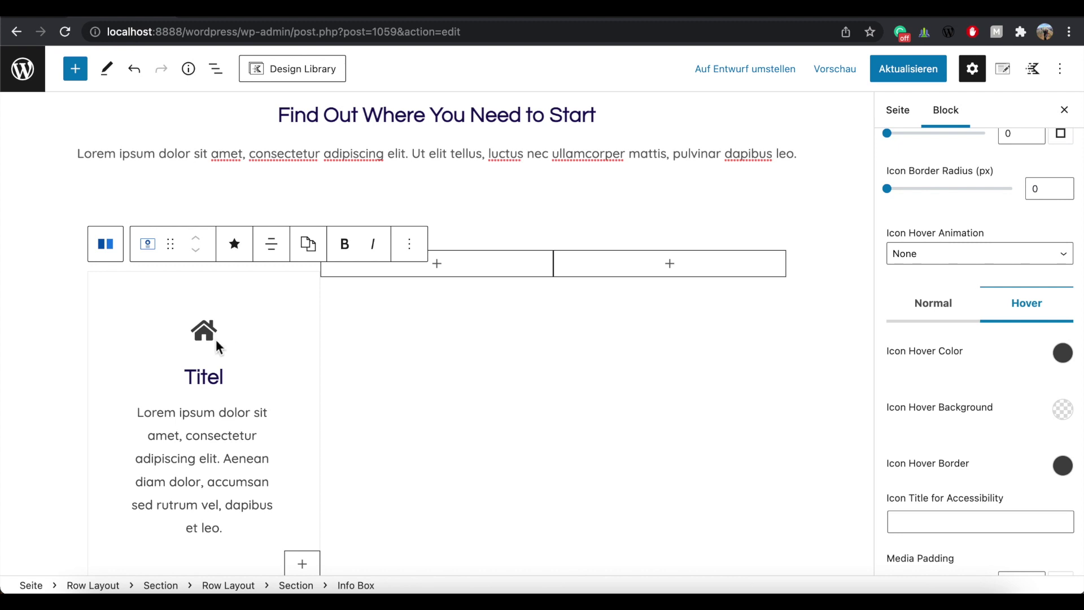
left_click(1062, 354)
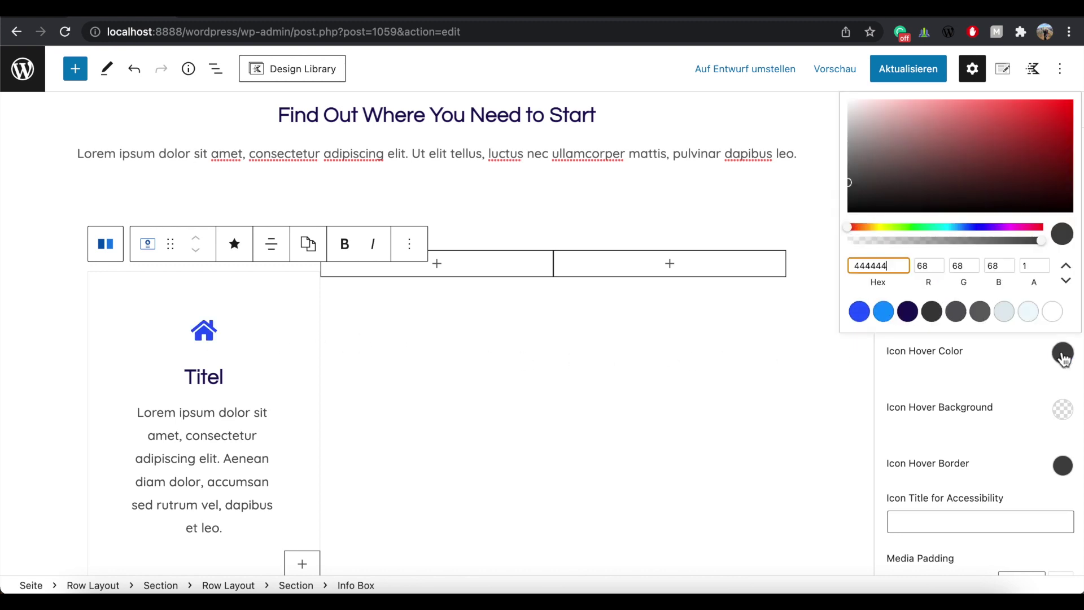
left_click(860, 311)
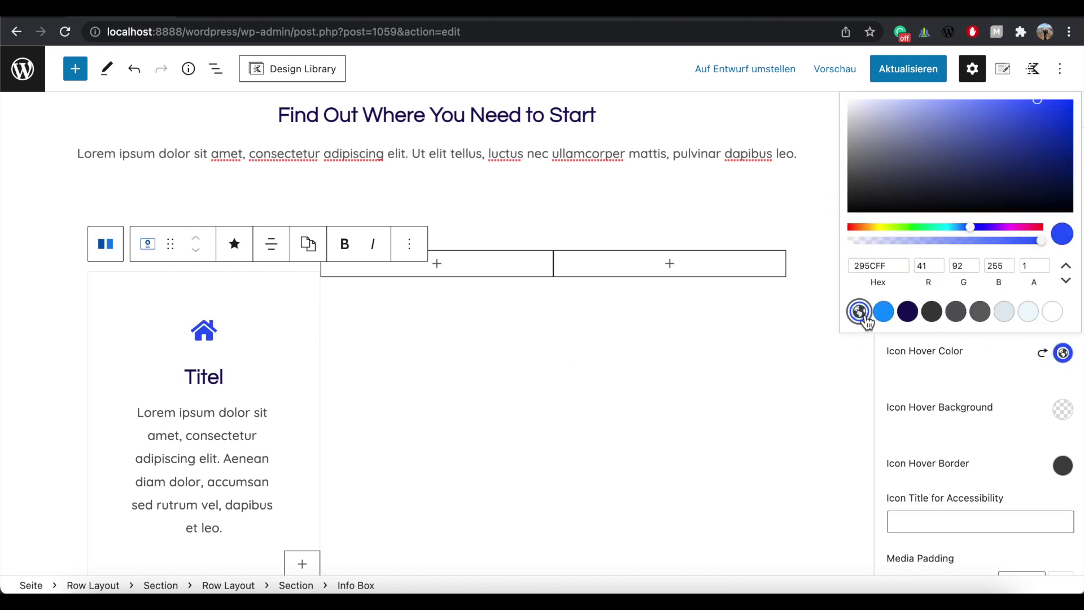
left_click(927, 370)
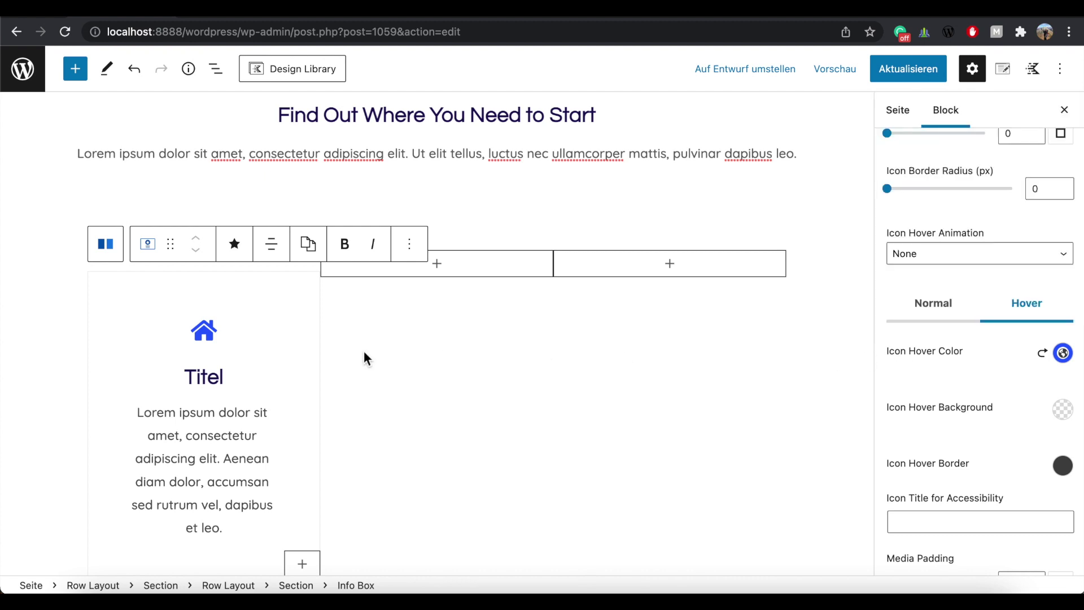
Replace the Info Box's placeholder title with "Budgeting".
double_click(224, 378)
type("Budge")
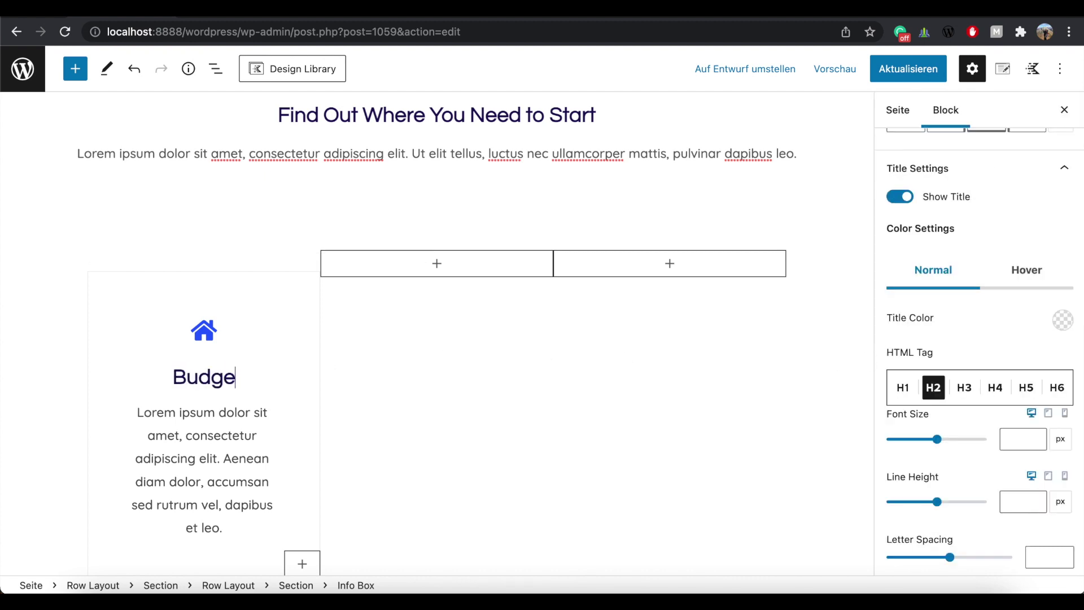
type("ting")
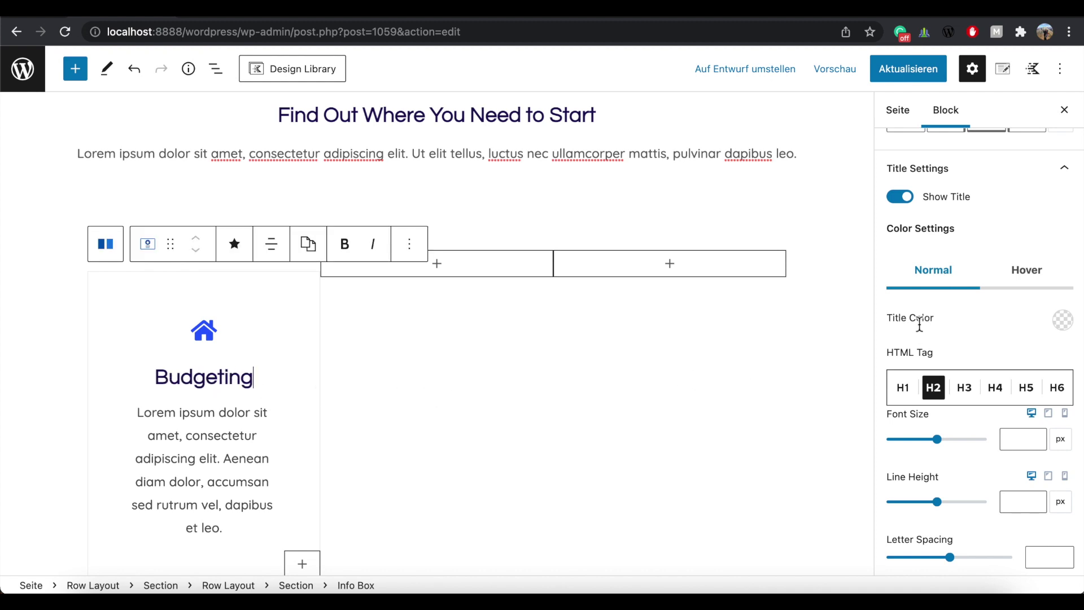
Give the Budgeting title the dark navy palette colour in the normal state and change its HTML tag to H3.
left_click(1065, 321)
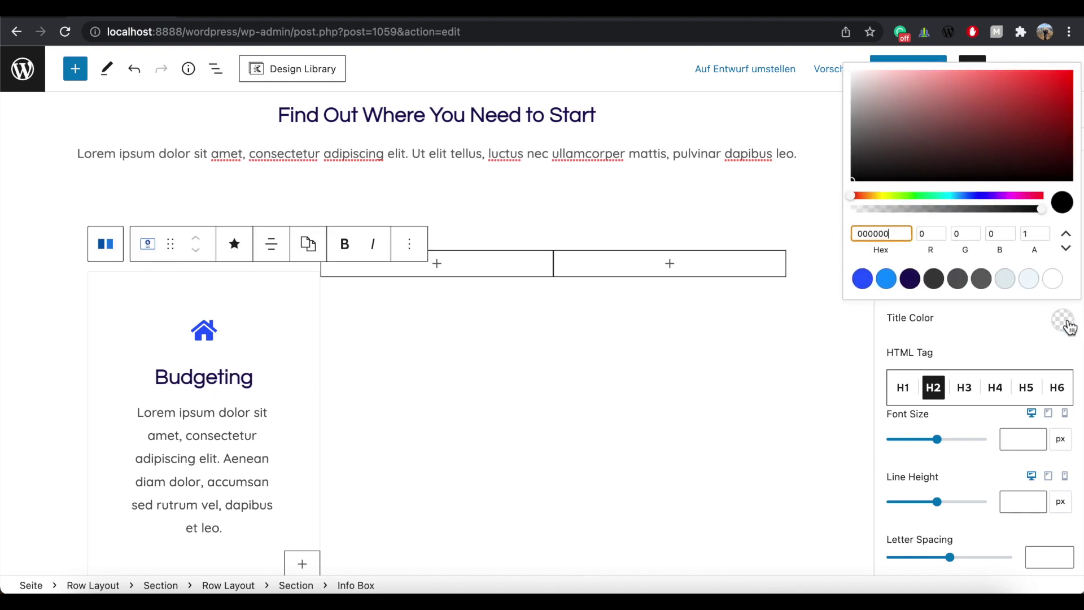
left_click(908, 280)
left_click(965, 319)
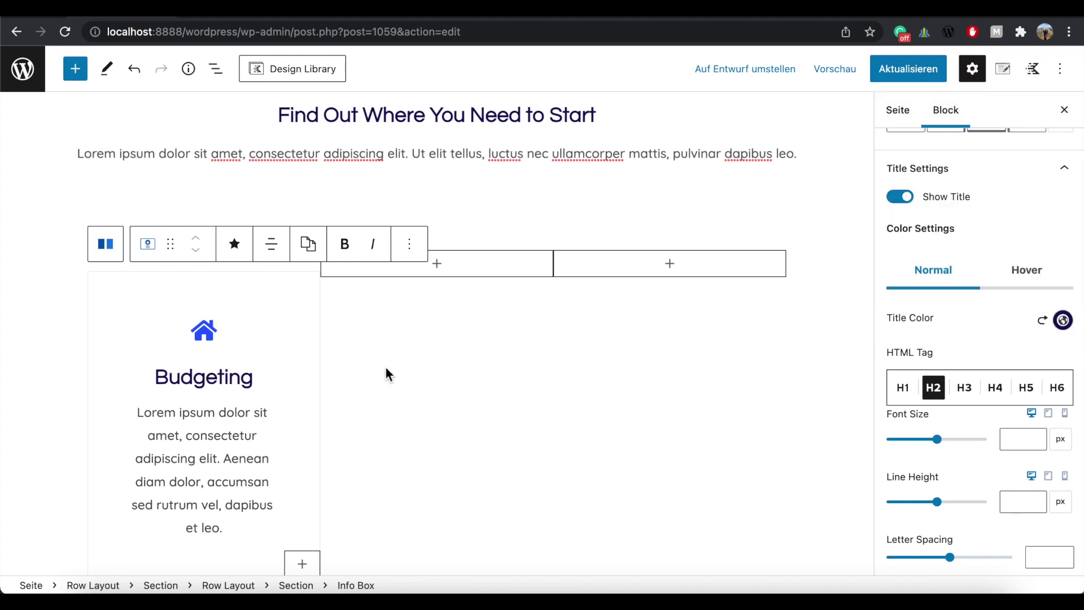
left_click(1025, 274)
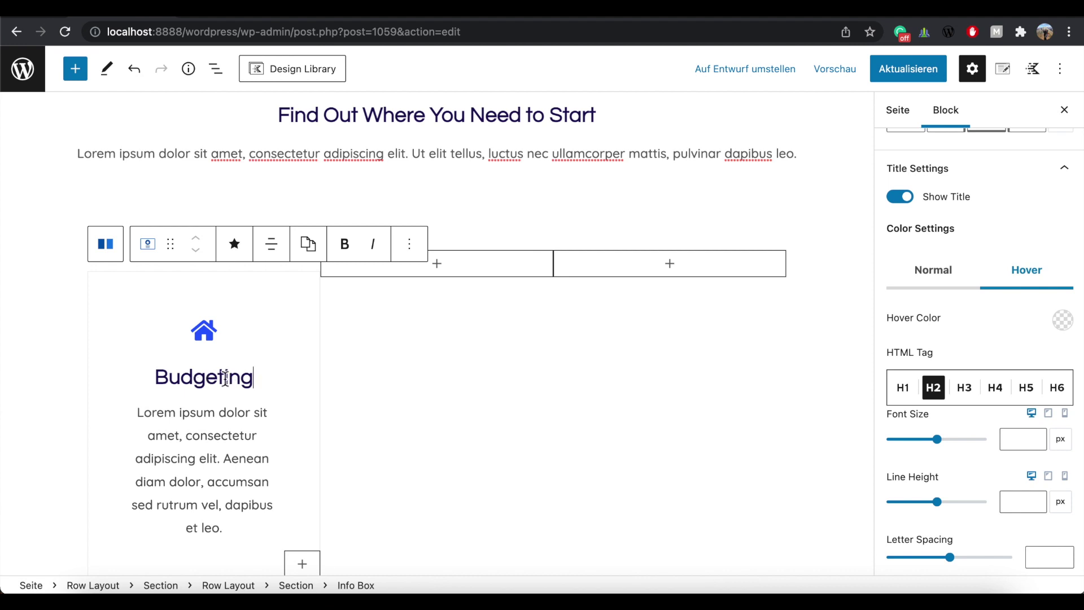
left_click(964, 388)
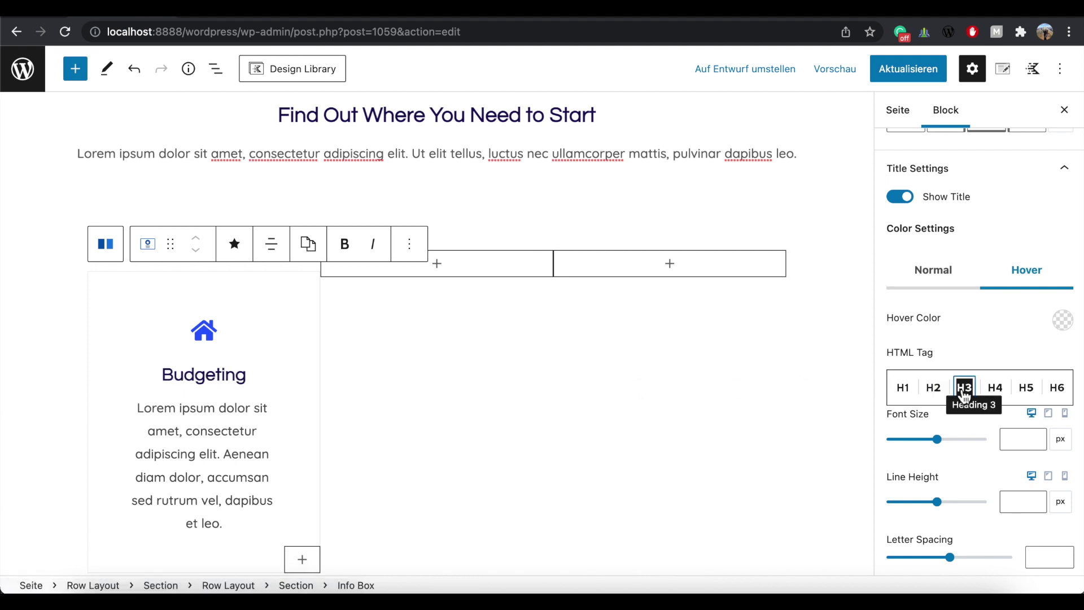
Replace the Info Box's description with "Lorem ipsum dolor sit amet, consectetur adipiscing elit. Ut elit tellus.".
scroll(174, 277, "down", 3)
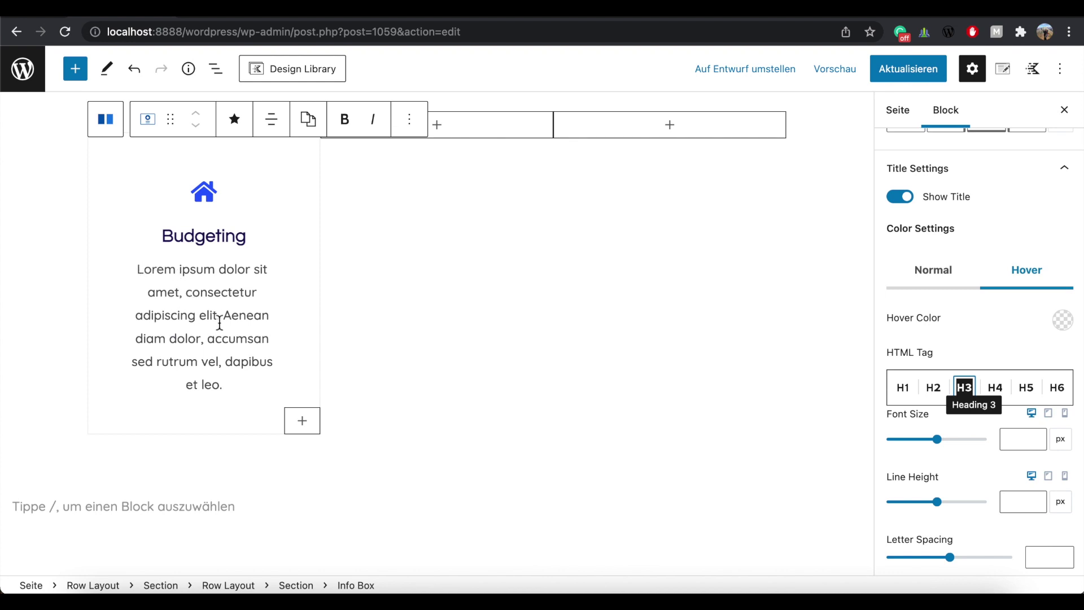
left_click_drag(140, 270, 280, 385)
type("Lorem ipsum dolor sit amet, consectetur adipiscing elit. Ut elit tellus.")
Show the Learn More link in the Budgeting Info Box.
scroll(576, 388, "up", 3)
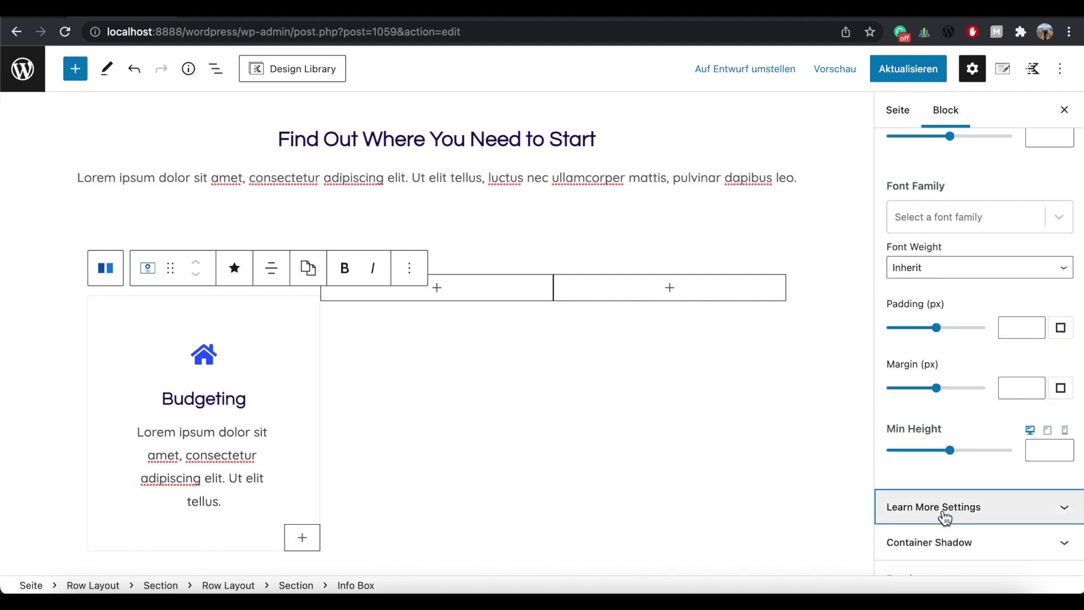
left_click(1011, 518)
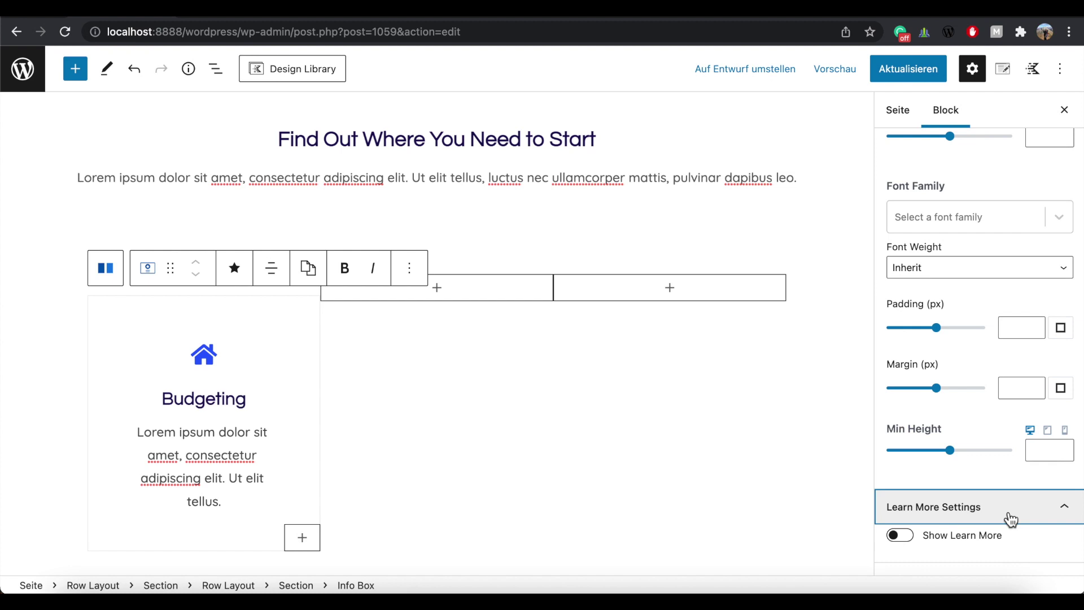
left_click(901, 536)
Set the Learn More link's normal text colour to palette blue 295CFF and its background to pale blue EFF7FB.
scroll(938, 503, "down", 4)
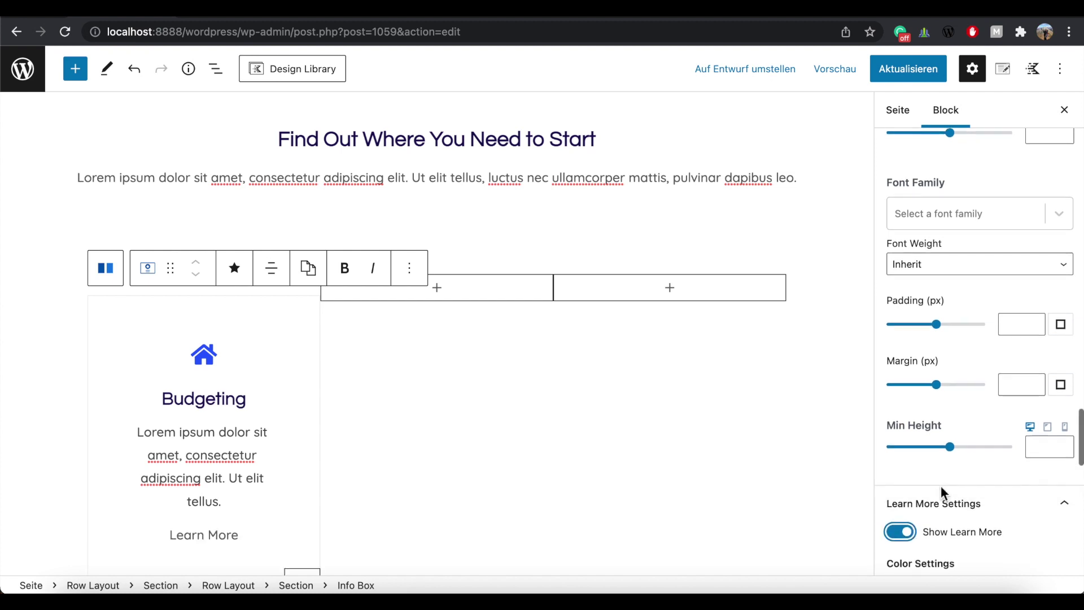
scroll(941, 493, "down", 3)
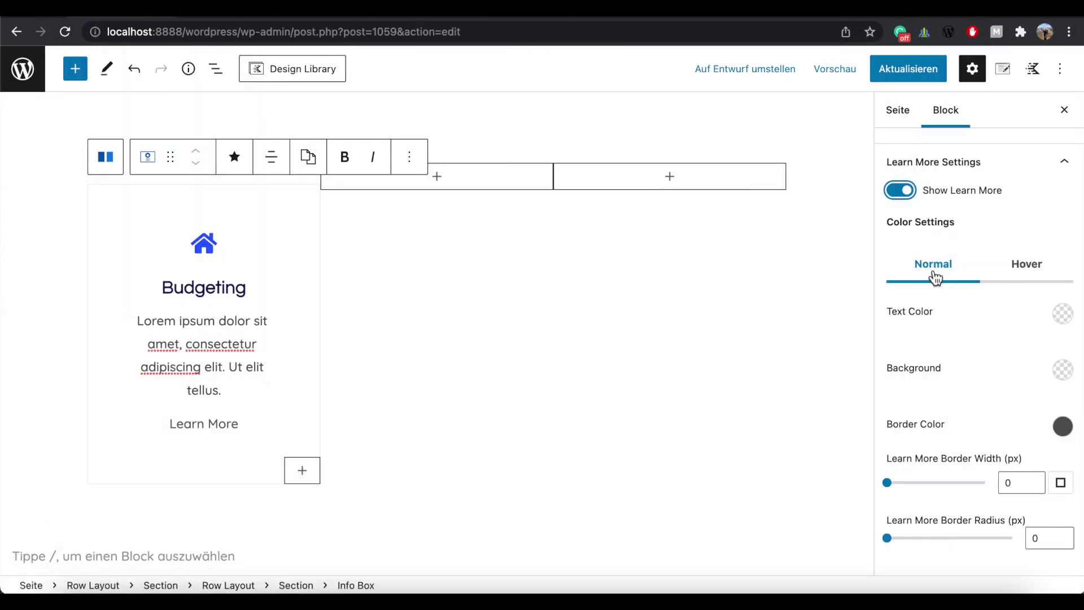
left_click(1068, 316)
left_click(1064, 317)
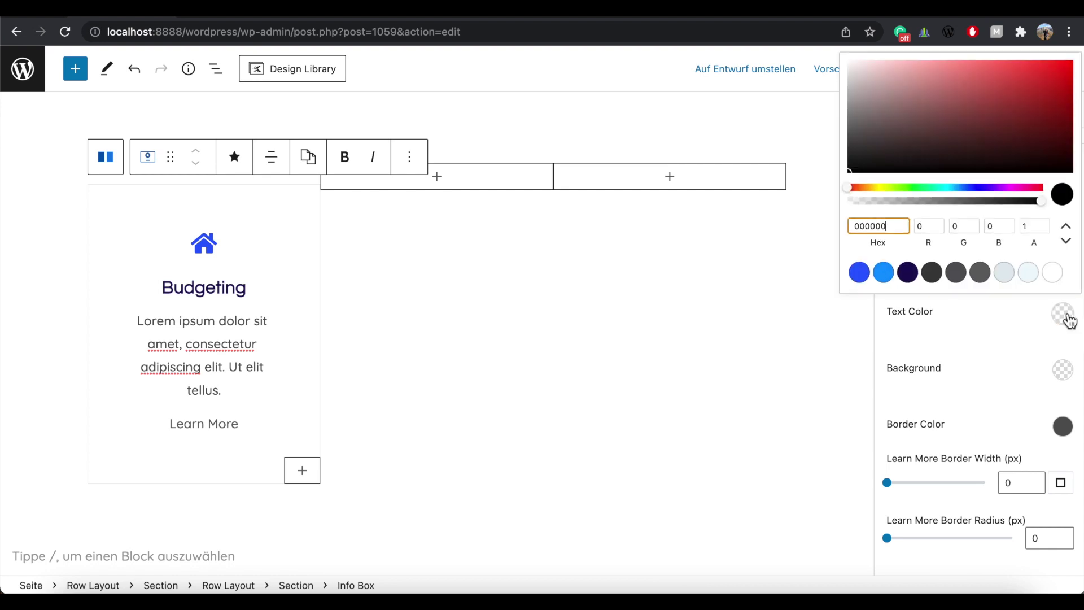
left_click(859, 273)
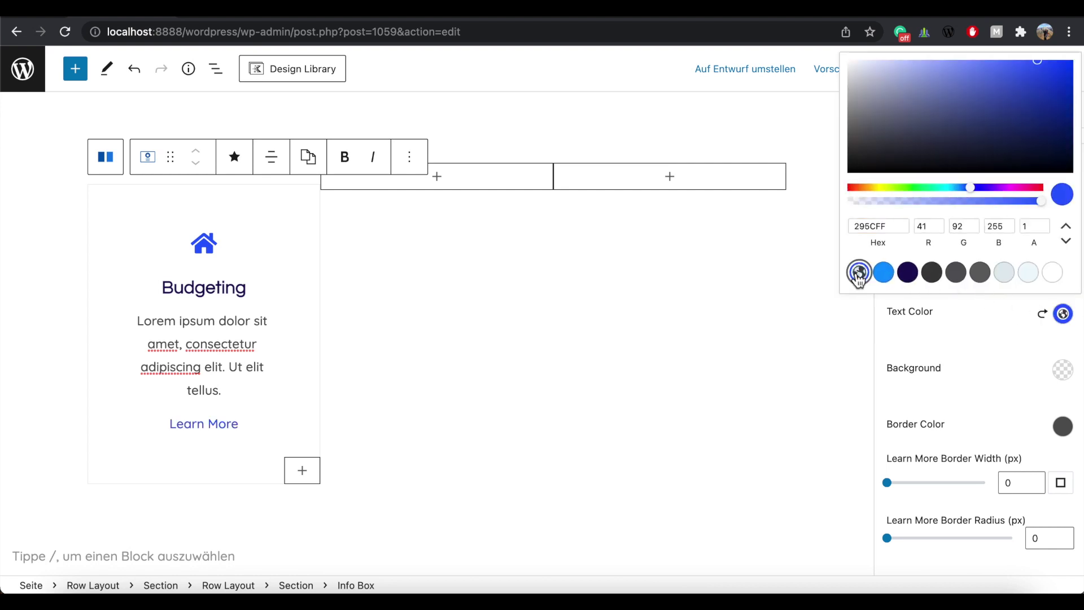
left_click(1064, 375)
left_click(1028, 330)
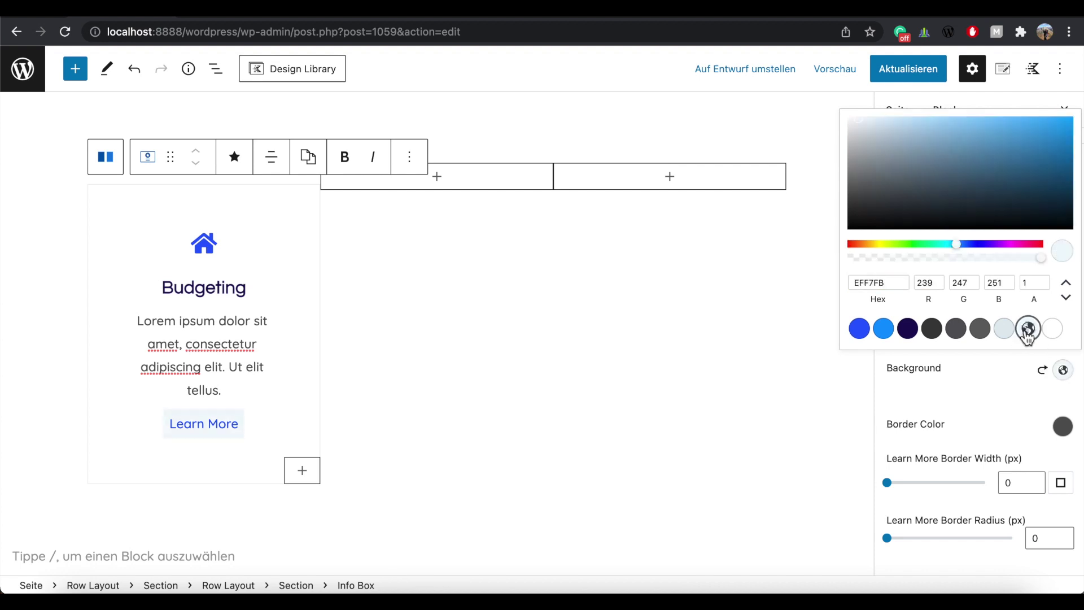
left_click(1005, 393)
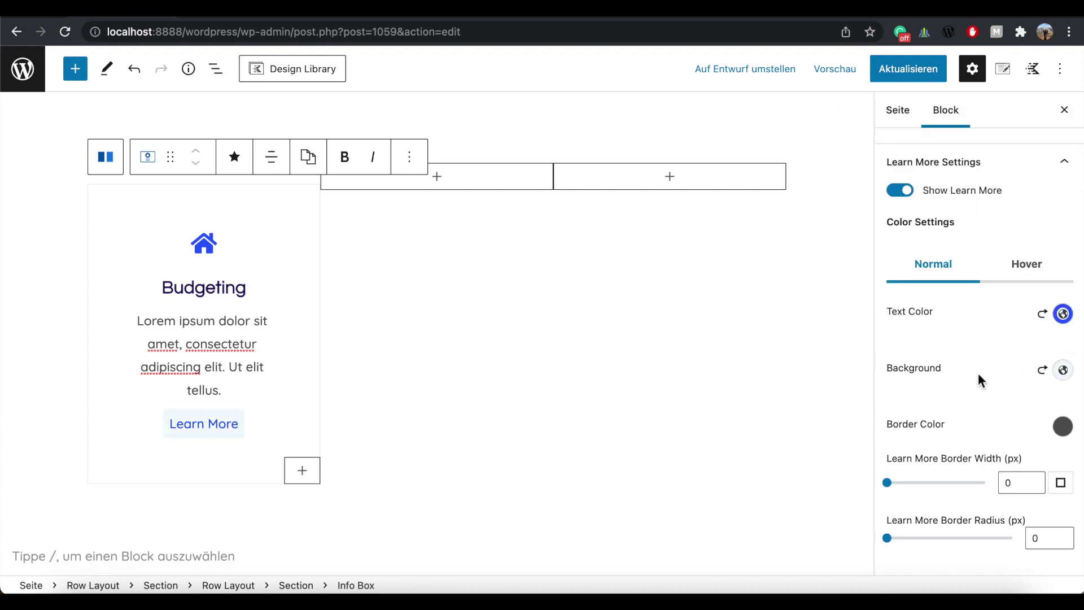
Set the Learn More link's hover text colour to palette white and its hover background to palette blue 295CFF.
left_click(1025, 272)
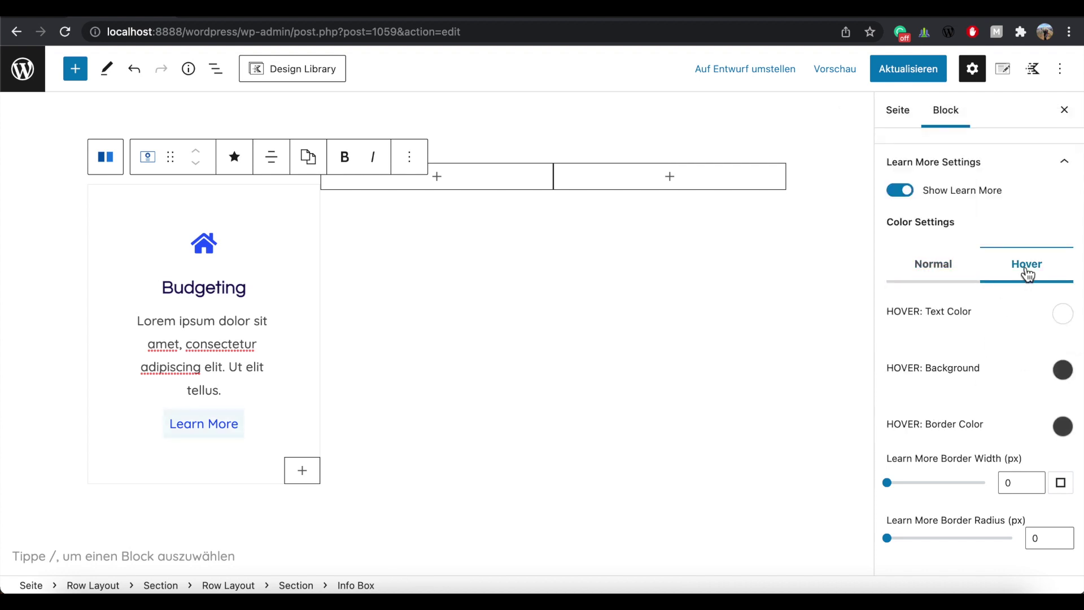
left_click(1065, 322)
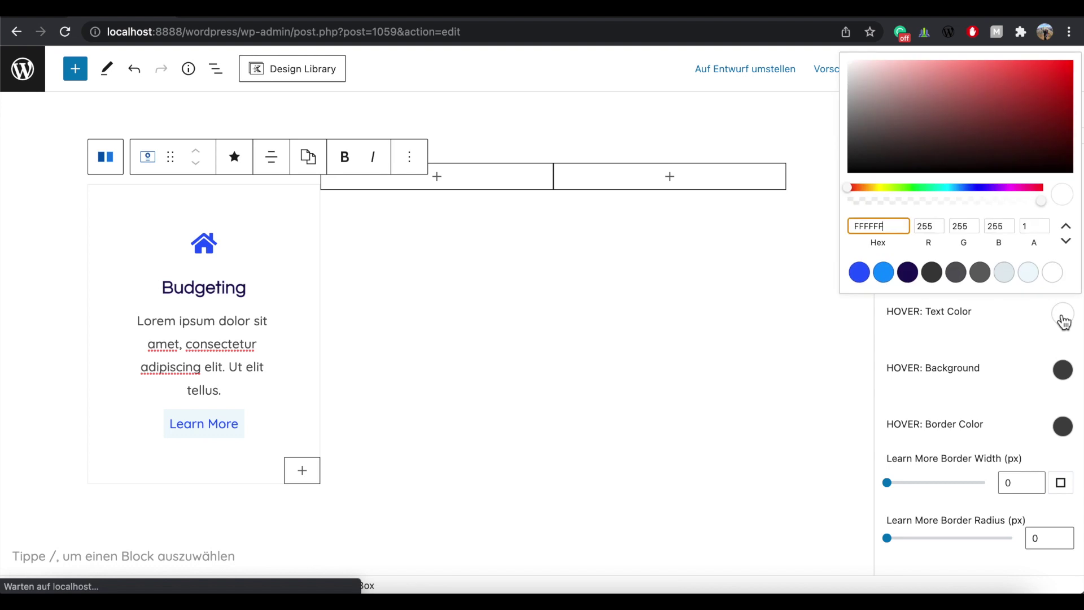
left_click(1053, 277)
left_click(1029, 317)
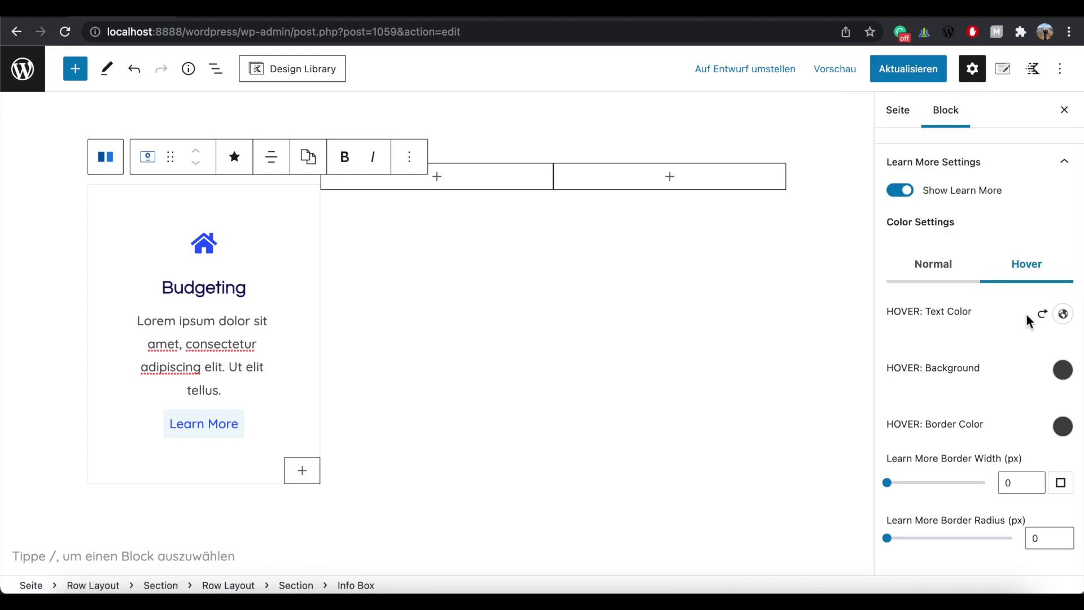
left_click(1063, 371)
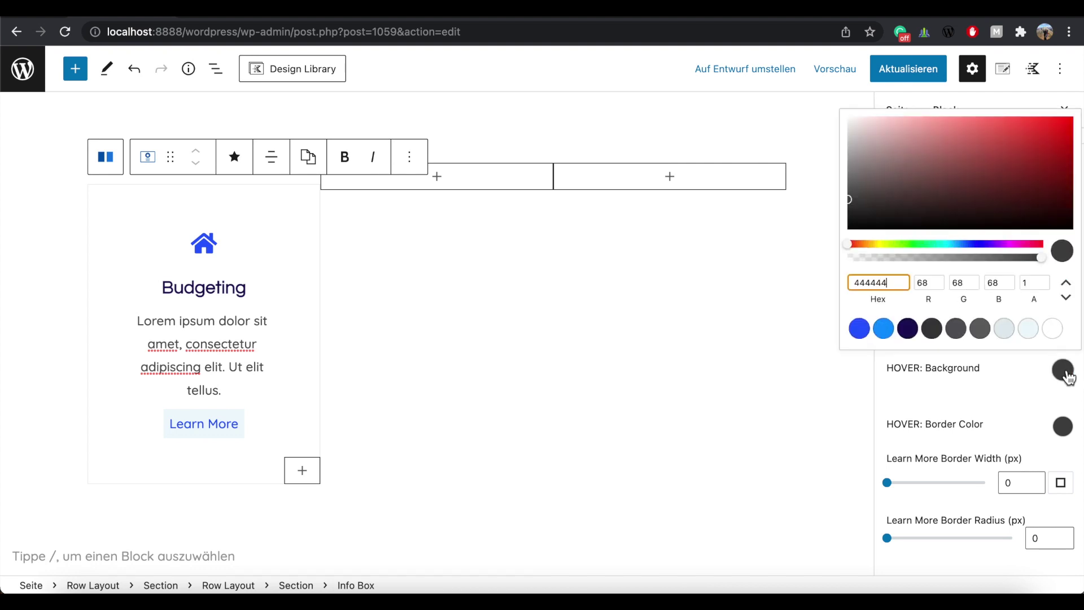
left_click(859, 328)
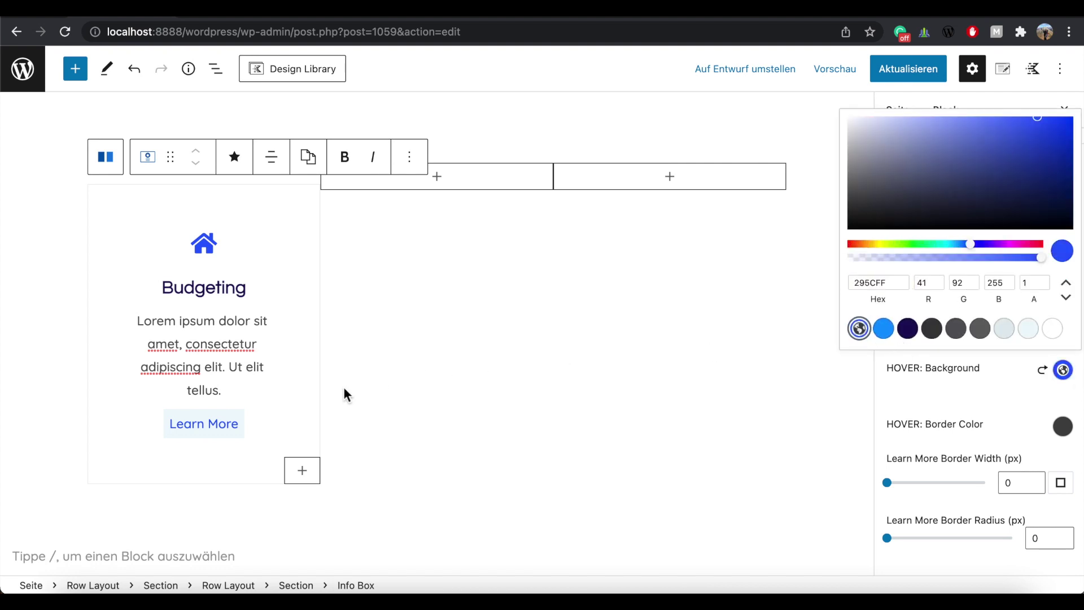
Set the Learn More link's border radius to 5 px.
left_click(1038, 535)
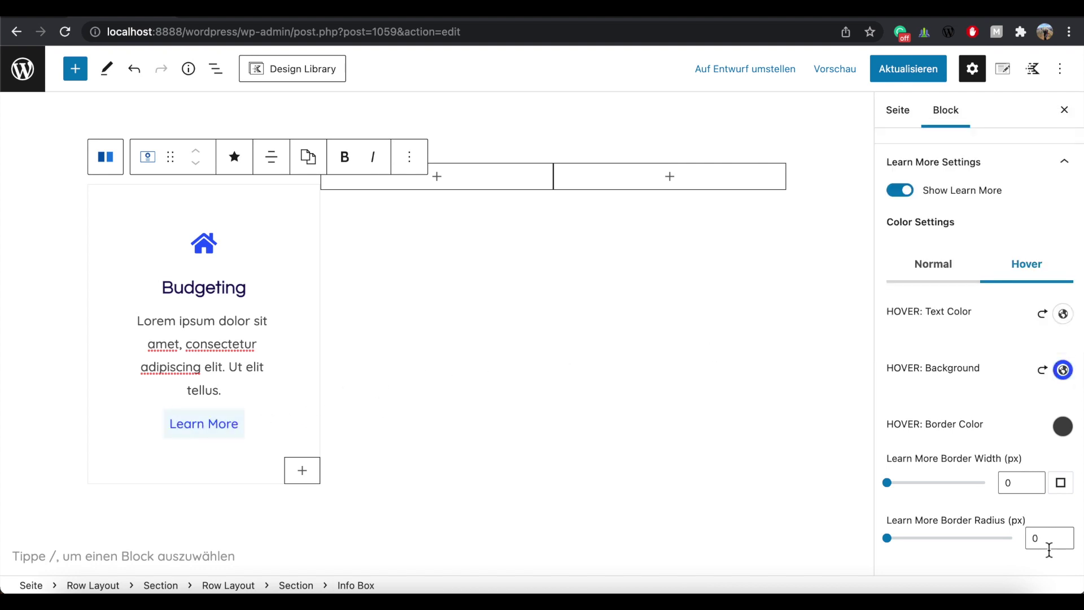
double_click(1040, 541)
type("5")
Set the Learn More link's padding to 15 px top and bottom and 30 px right and left.
scroll(1008, 398, "down", 8)
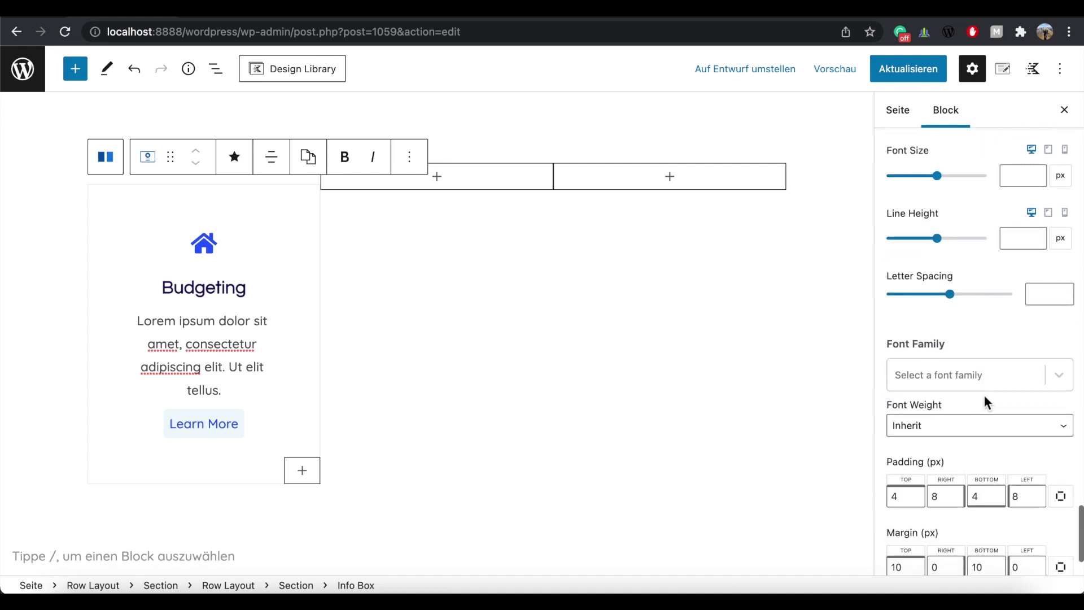
scroll(985, 395, "down", 2)
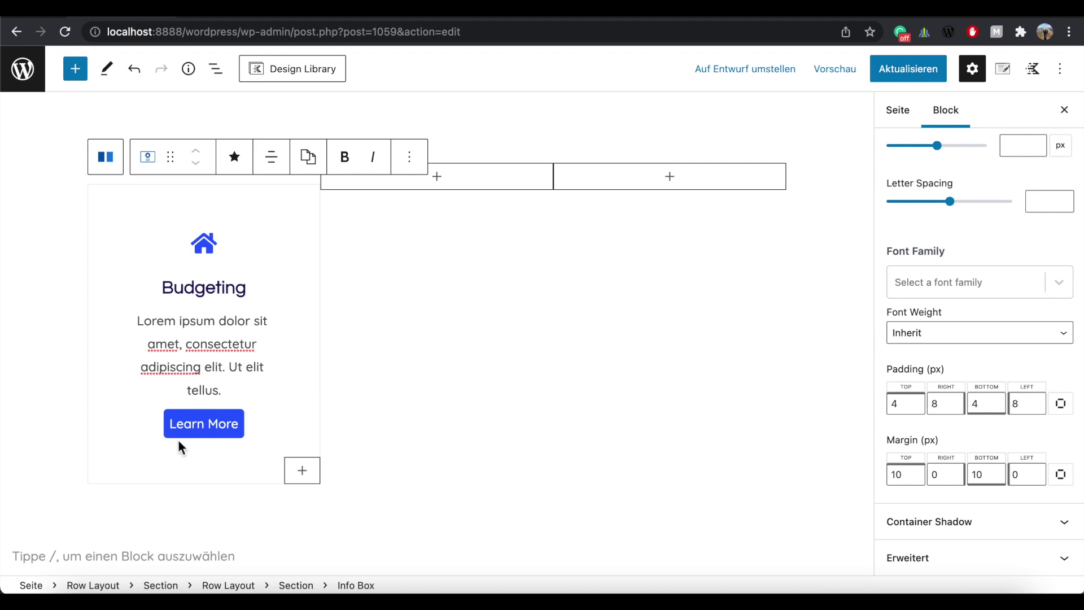
double_click(898, 404)
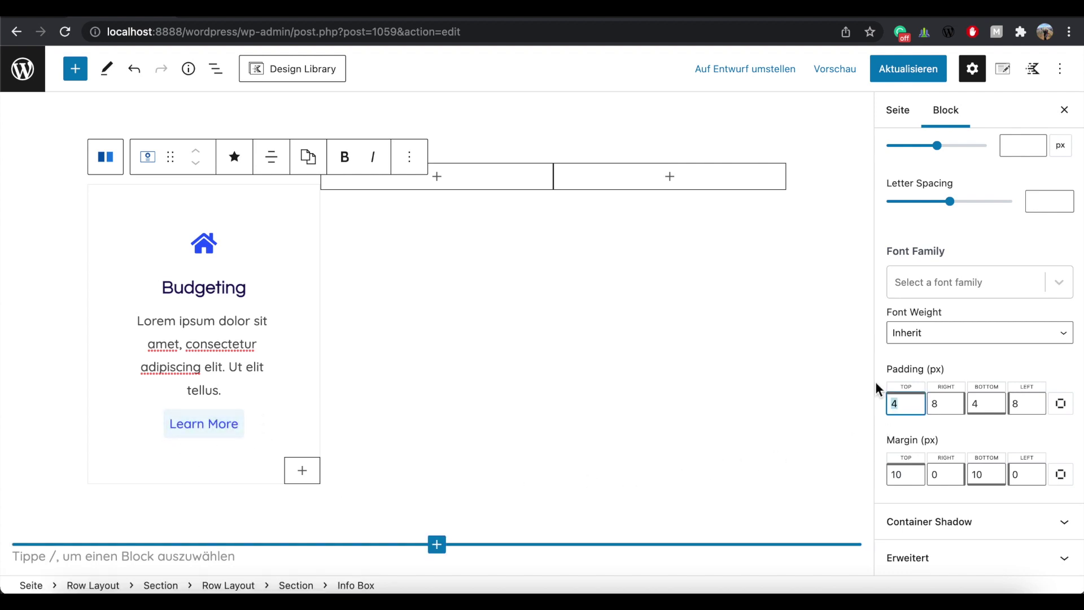
type("15")
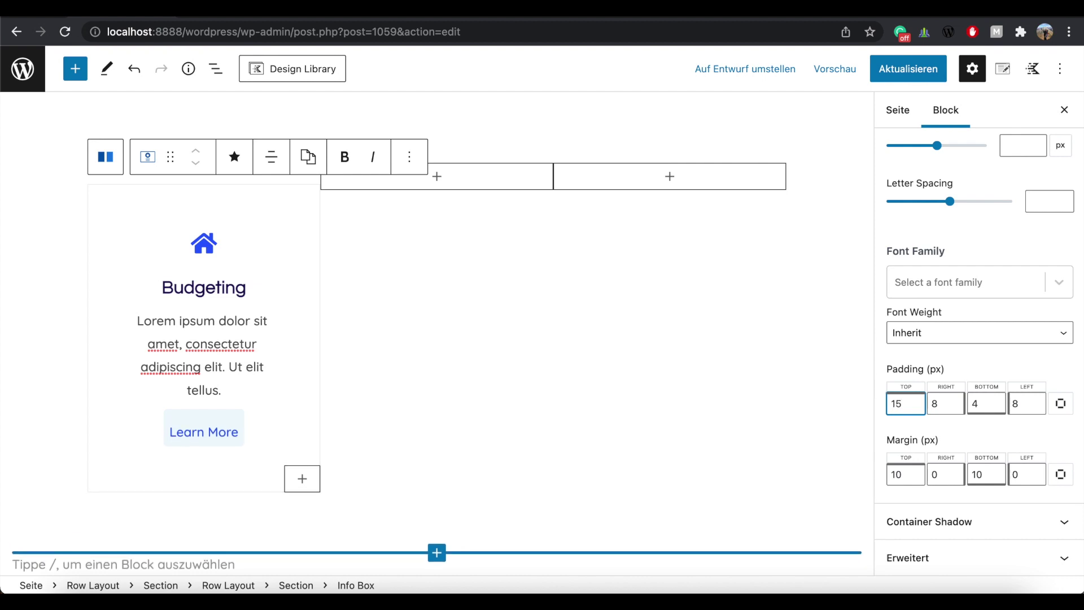
key("Tab")
type("30")
double_click(969, 405)
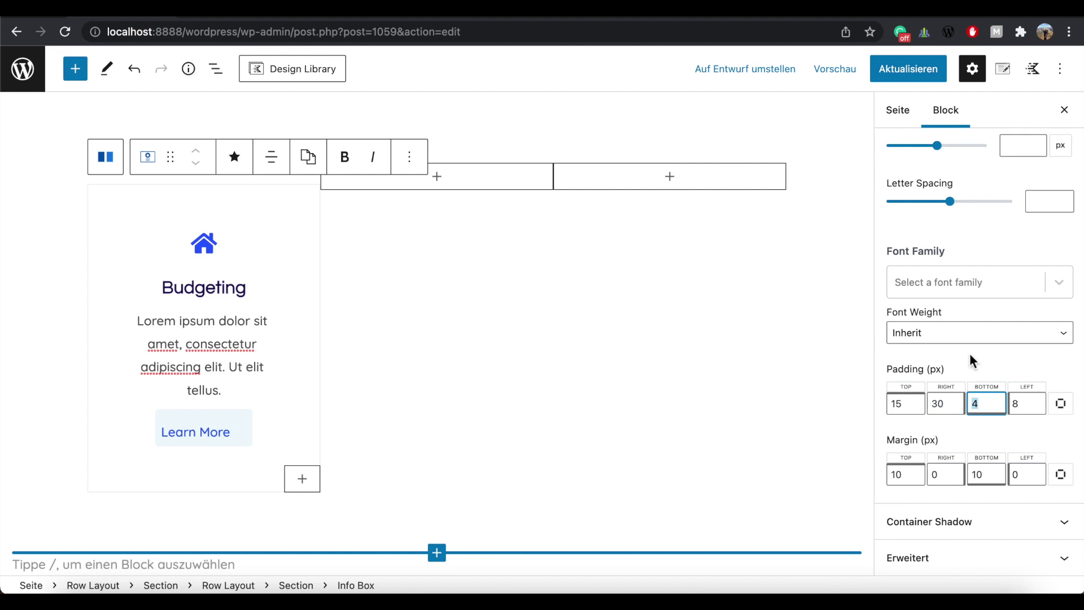
type("15")
key("Tab")
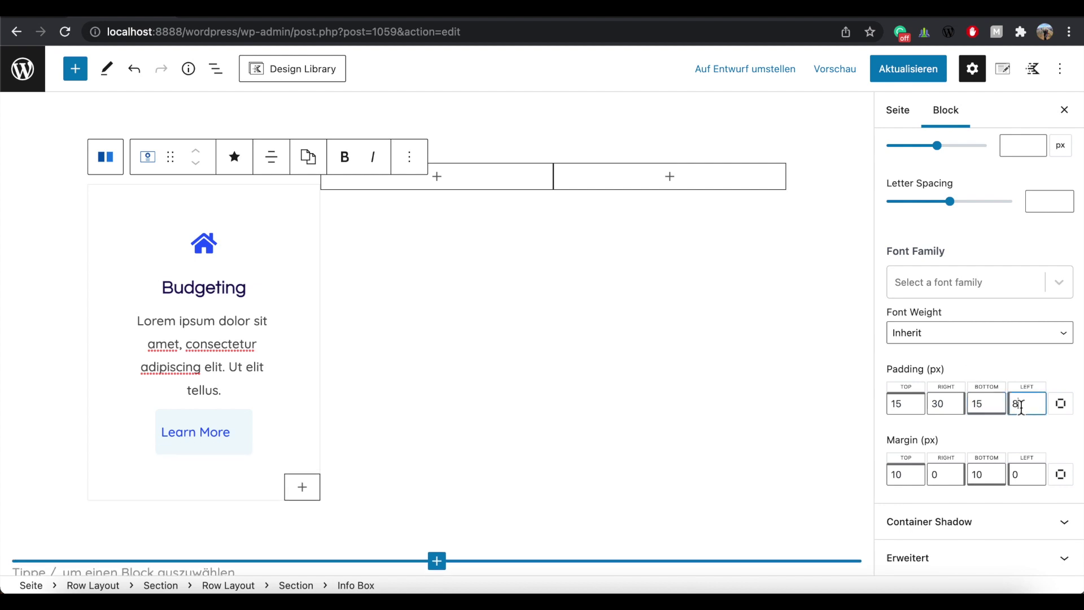
type("30")
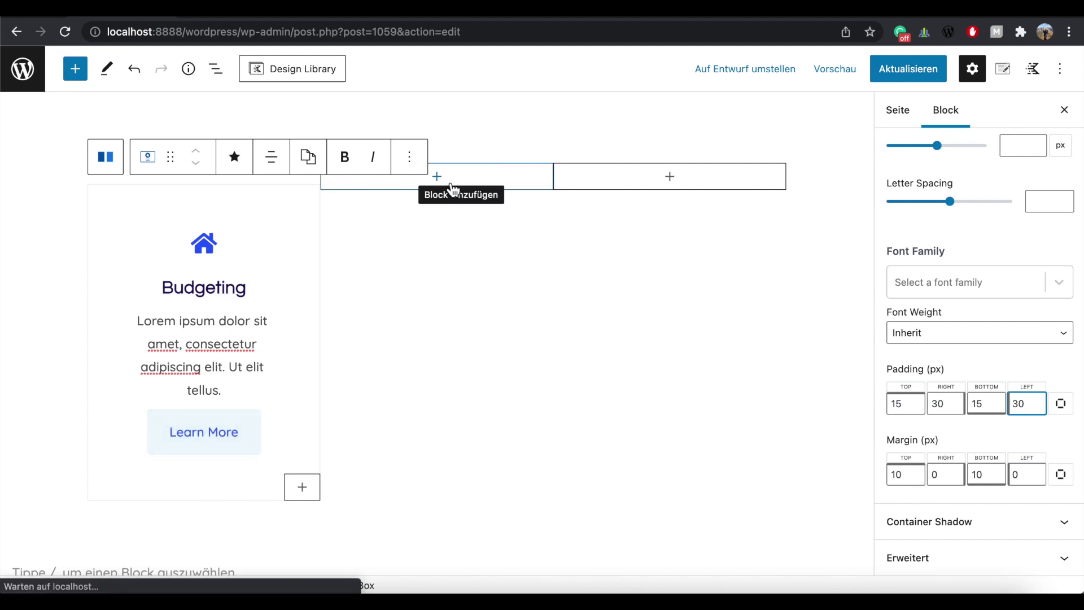
Copy the Budgeting Info Box and paste it into the empty middle column through a new paragraph block.
left_click(272, 203)
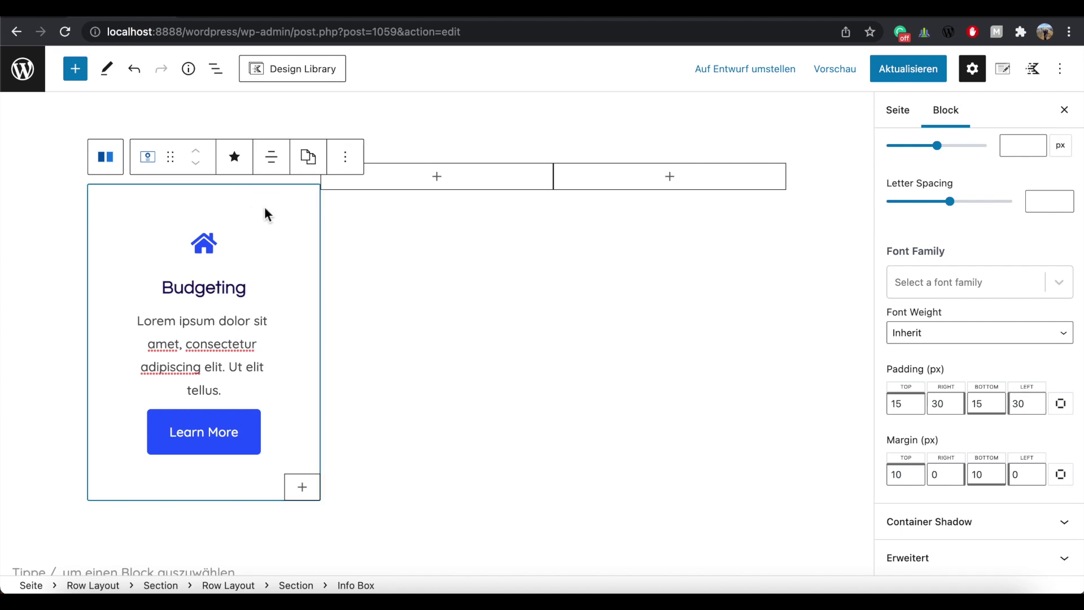
left_click(346, 161)
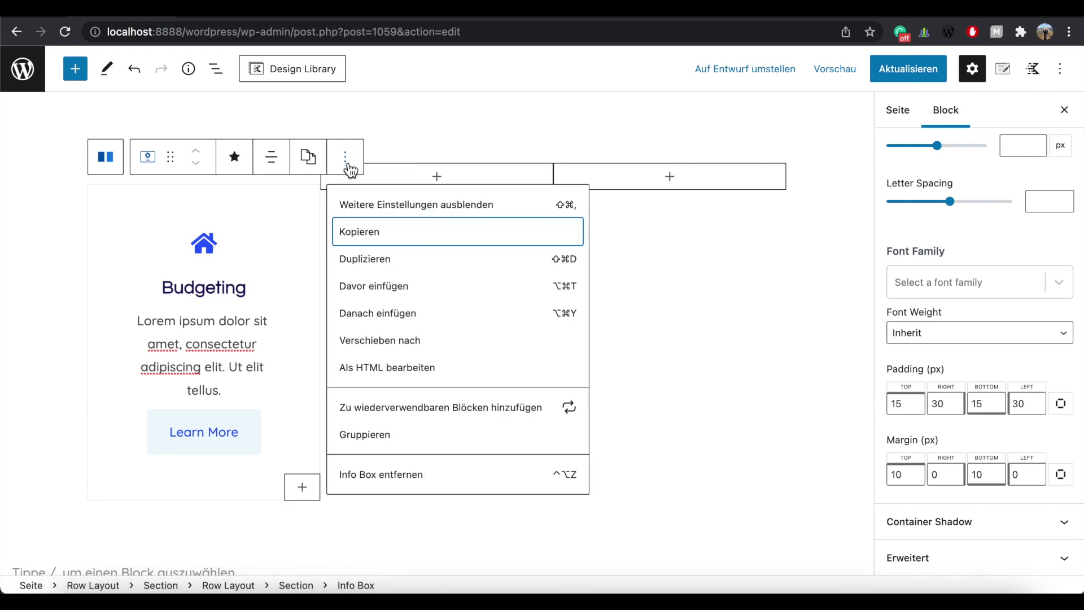
left_click(363, 235)
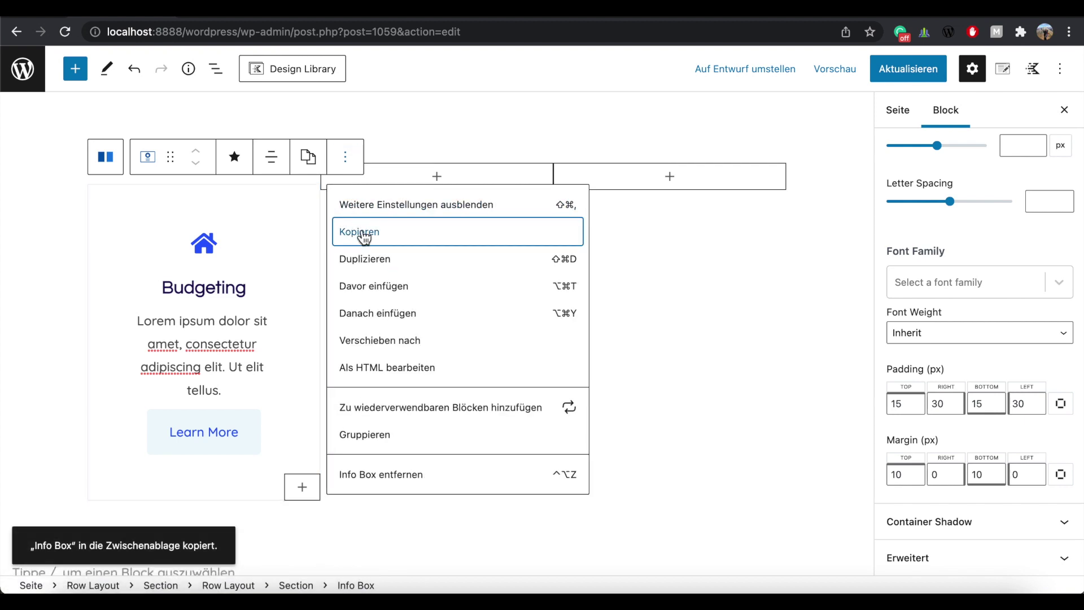
left_click(438, 177)
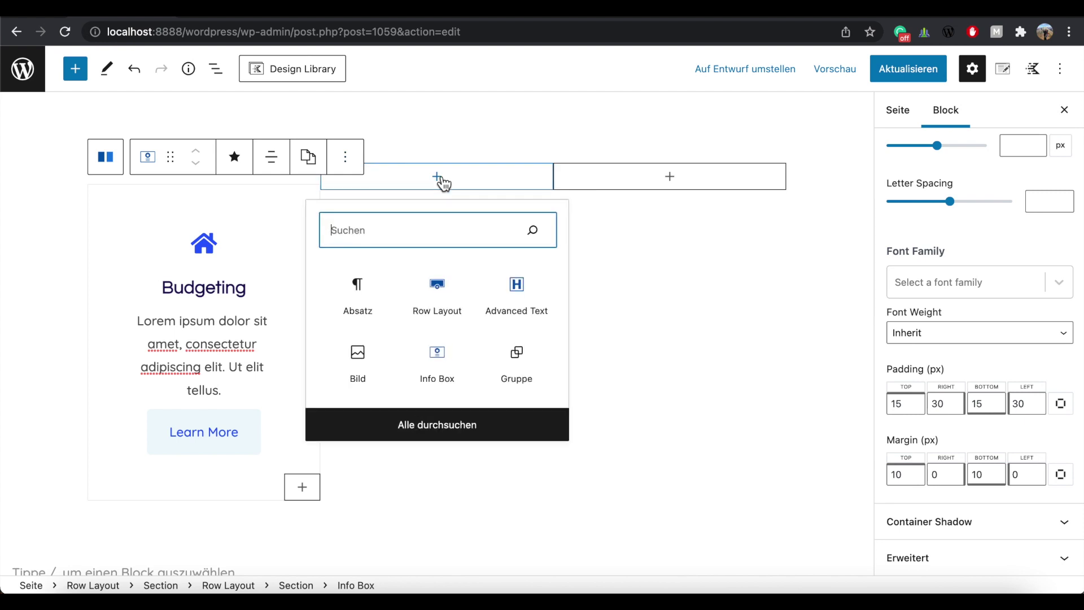
left_click(362, 291)
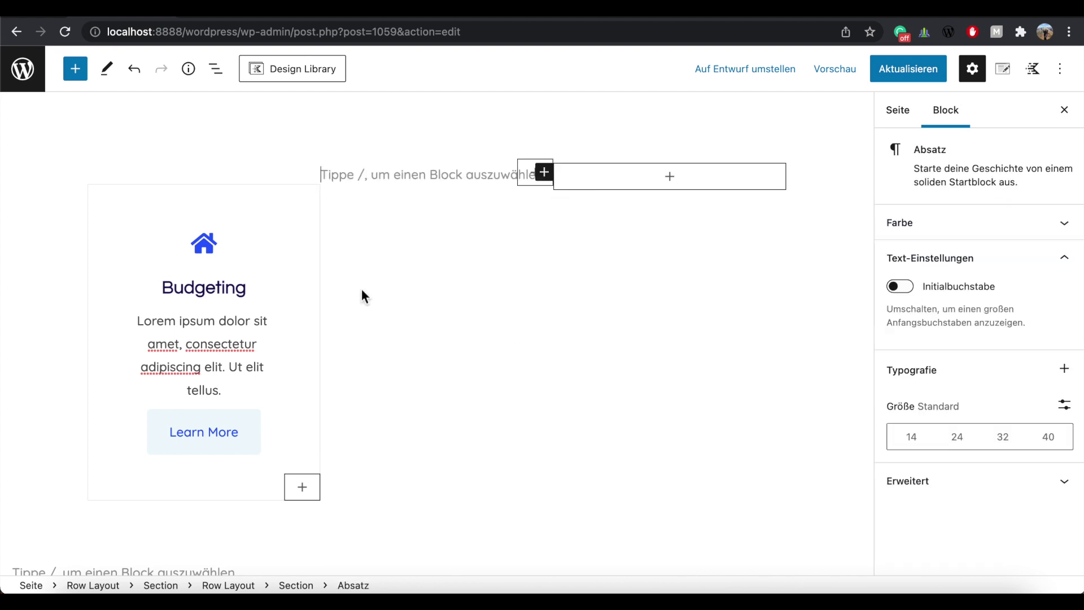
right_click(336, 177)
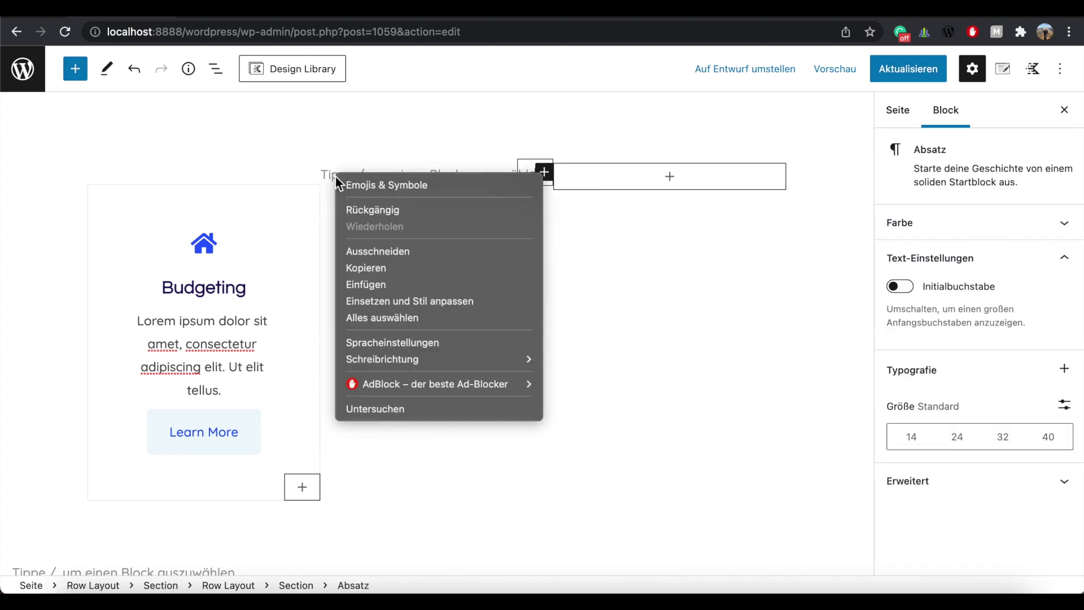
left_click(371, 284)
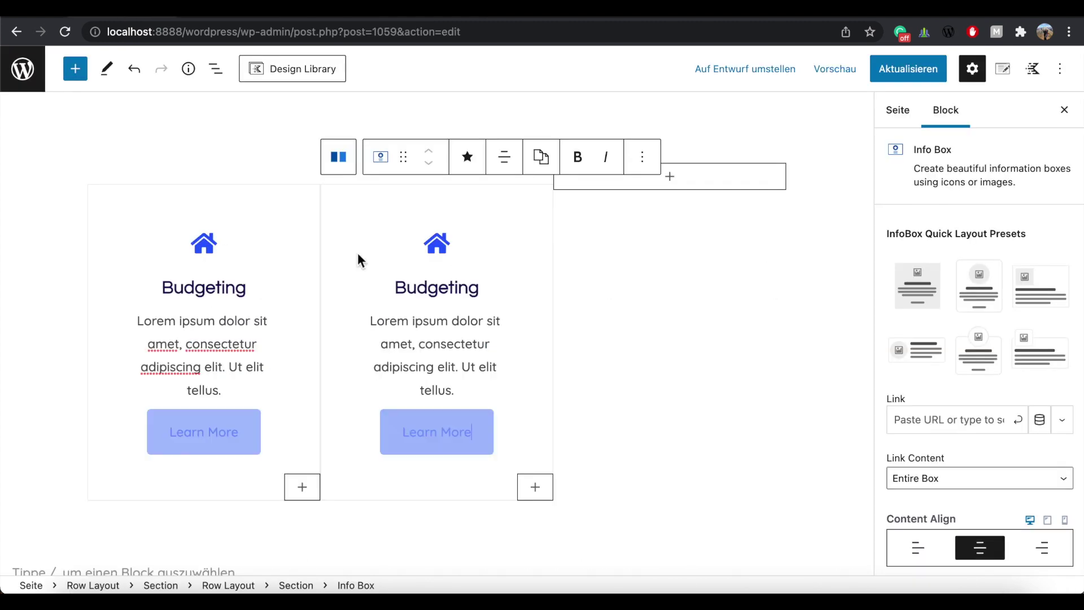
Change the middle Info Box's icon to the piggy bank and its title to "Saving".
scroll(964, 401, "down", 5)
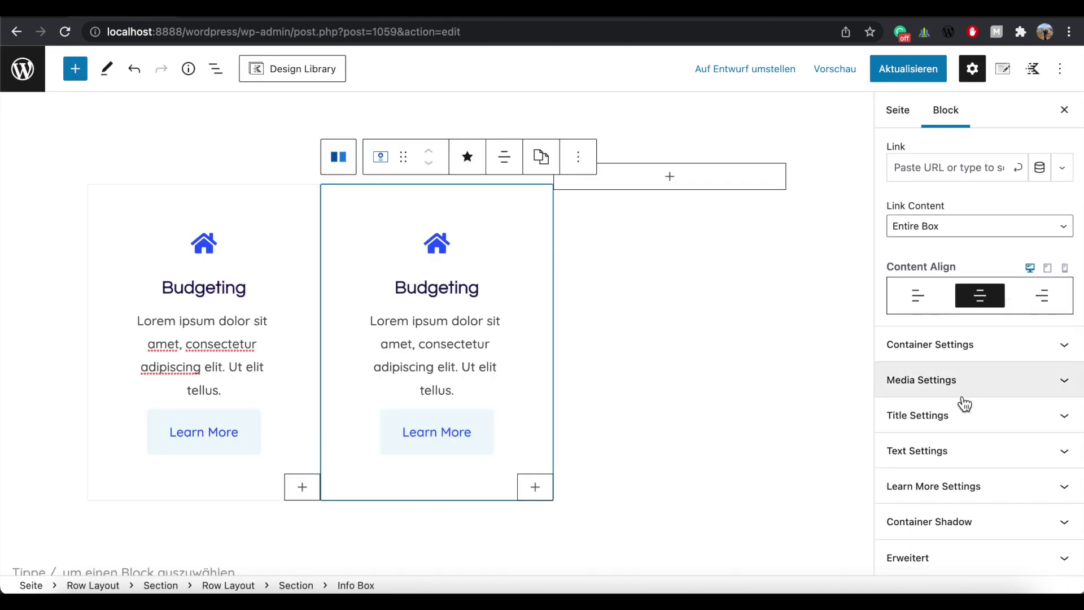
left_click(963, 380)
left_click(1060, 303)
left_click(1060, 303)
type("pig")
left_click_drag(479, 288, 390, 281)
type("Saving")
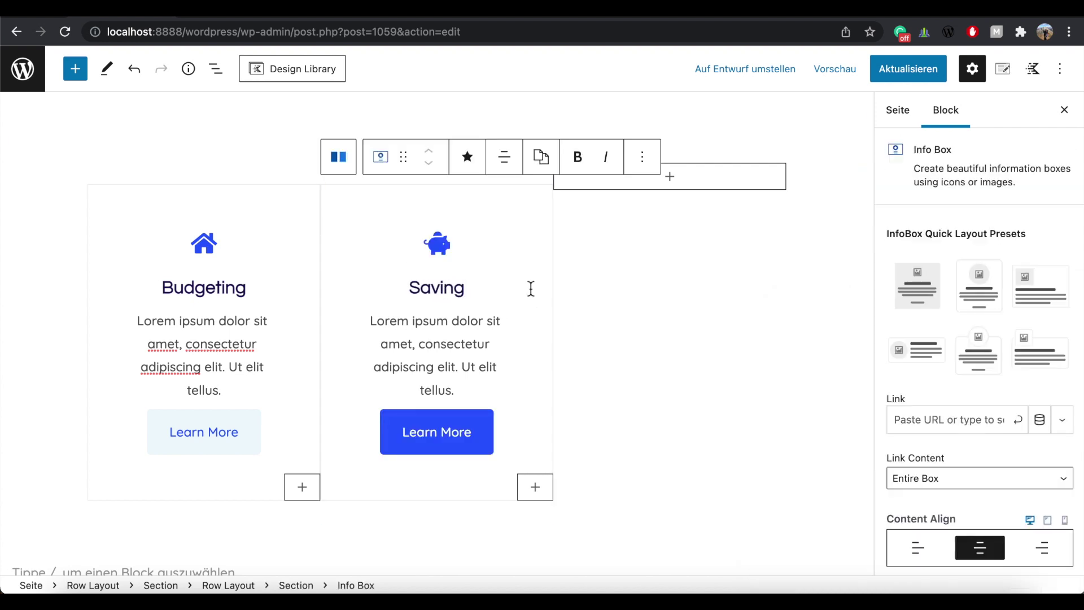
Place a copy of the Budgeting Info Box in the third column and give it the bold percent icon.
left_click(669, 176)
left_click(603, 277)
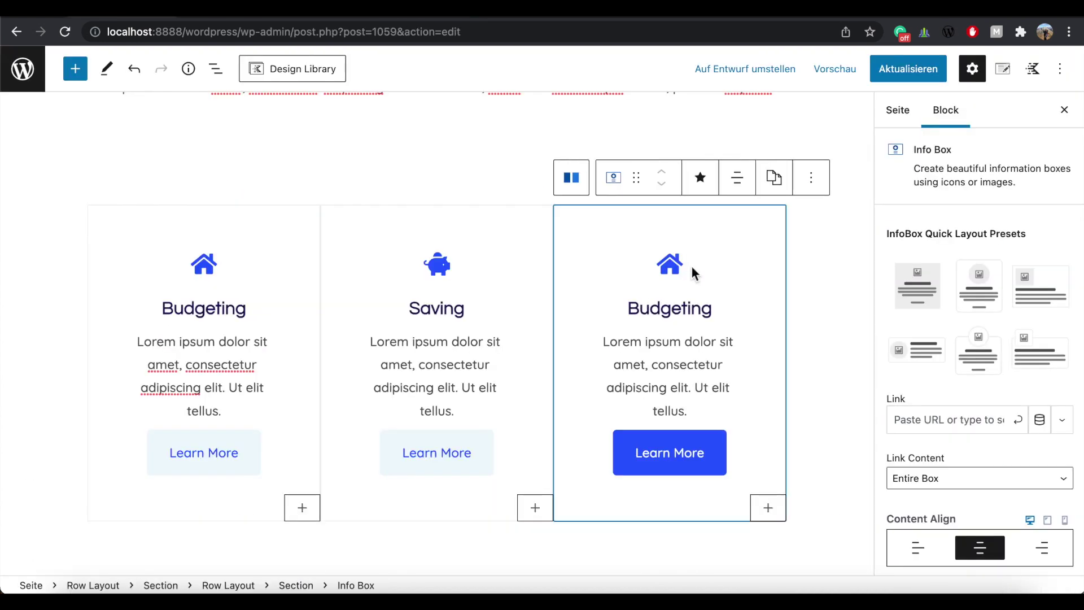
scroll(934, 307, "down", 5)
left_click(934, 307)
type("percent")
left_click(942, 439)
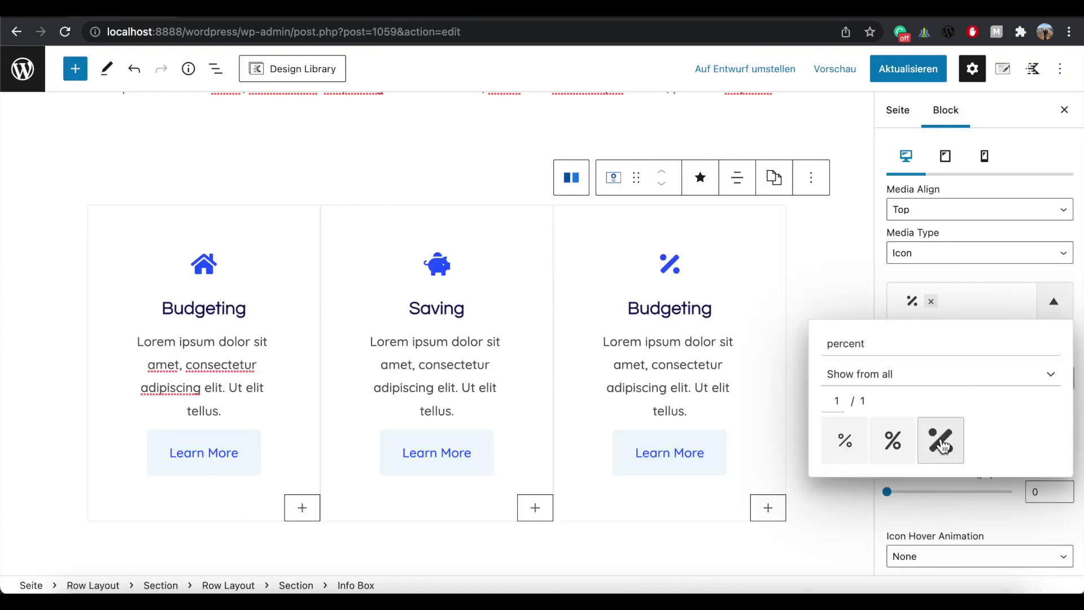
Replace the third Info Box's title with "Retirement".
left_click_drag(713, 309, 593, 256)
type("Retirement")
left_click(796, 325)
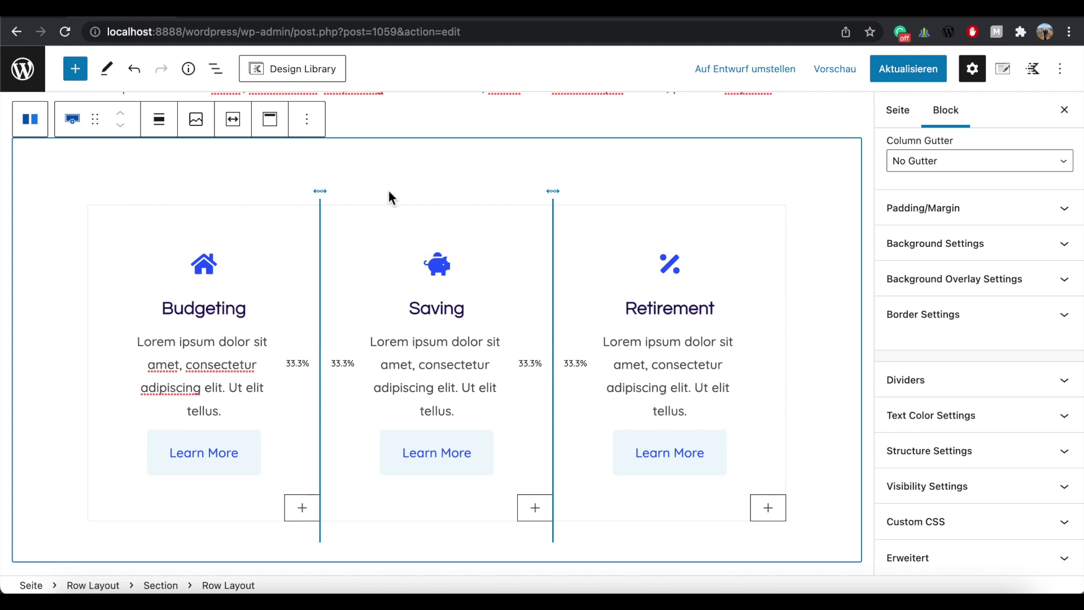
Copy the outer Row Layout that contains the three Info Boxes, selecting it in the block list view.
left_click(216, 69)
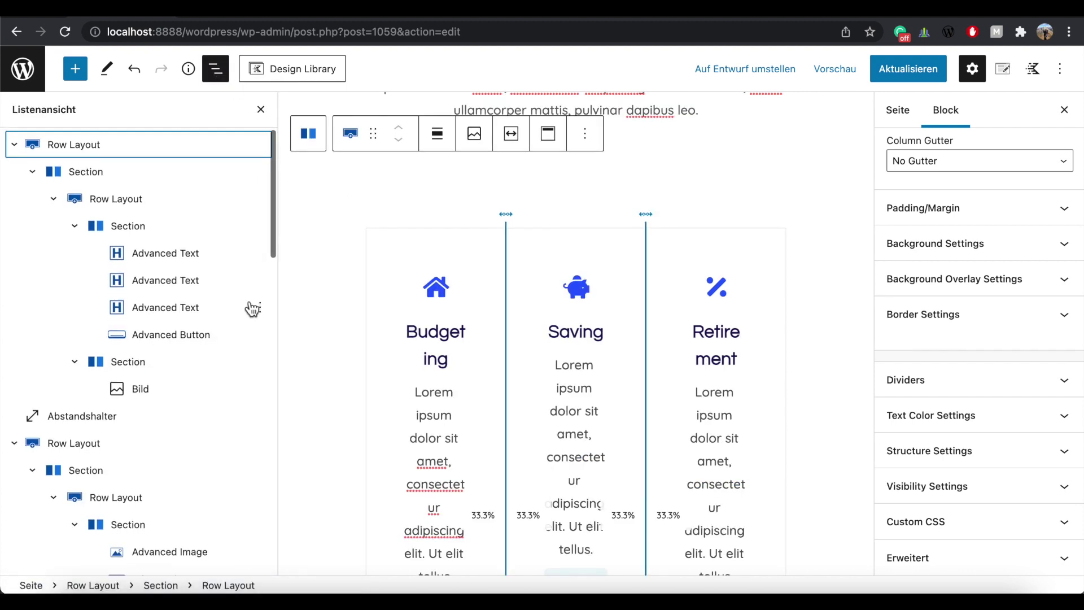
scroll(251, 308, "down", 1)
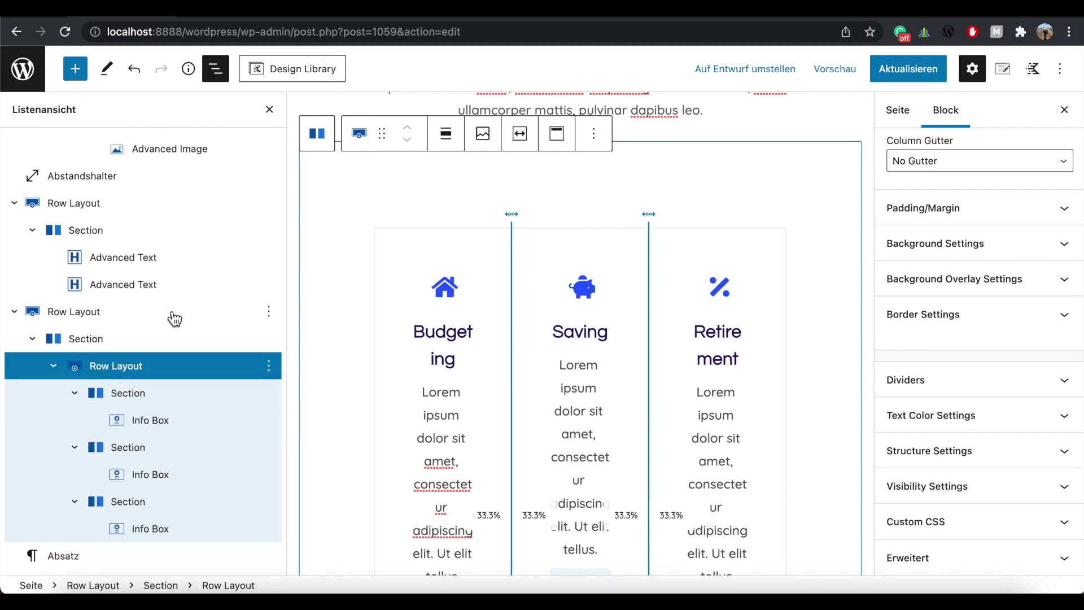
left_click(84, 317)
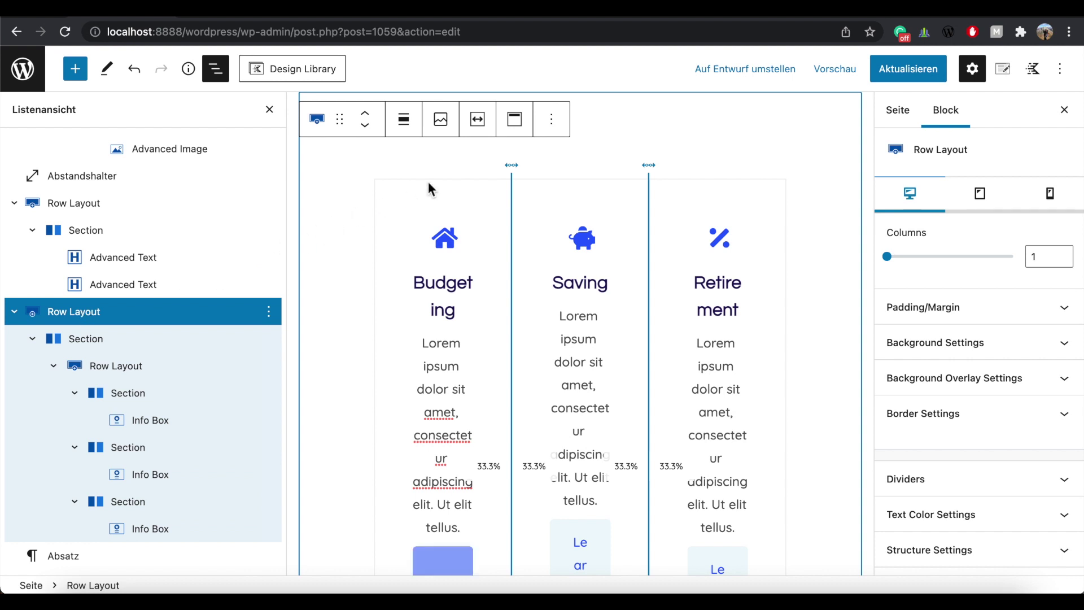
left_click(552, 125)
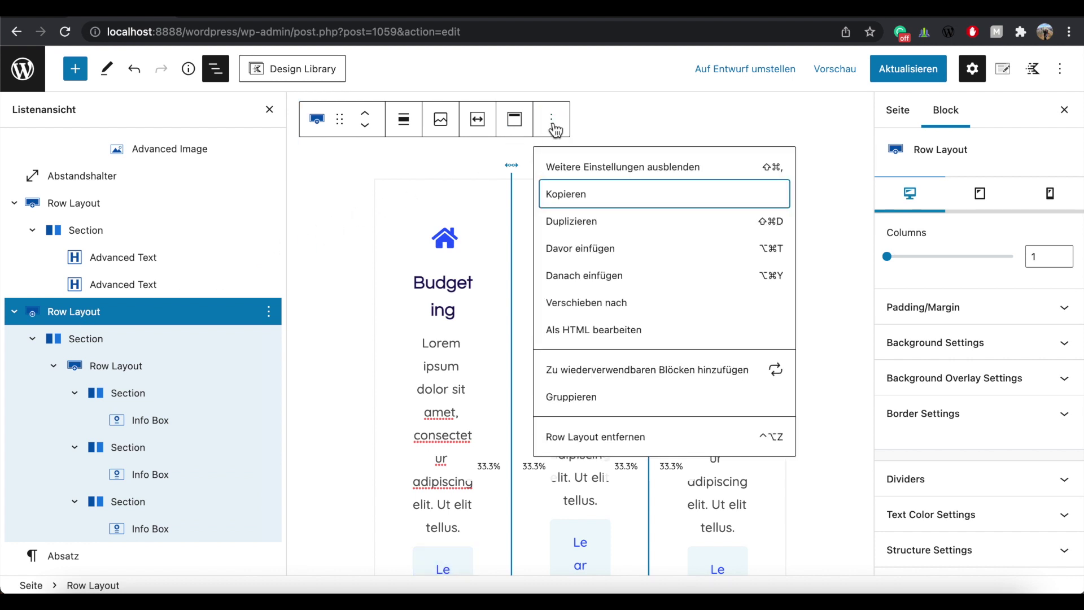
left_click(572, 203)
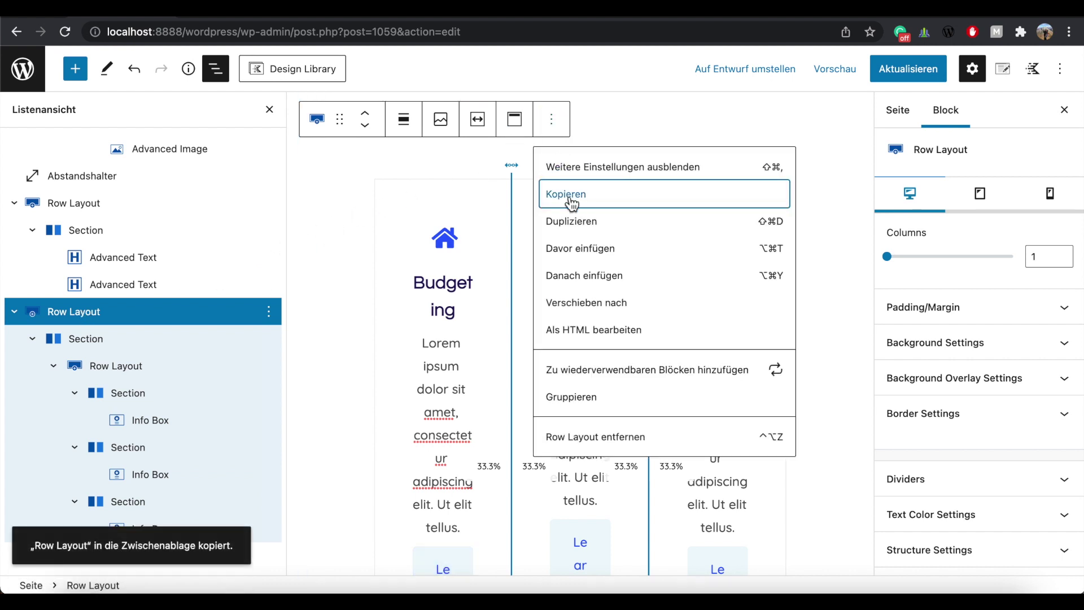
left_click(270, 110)
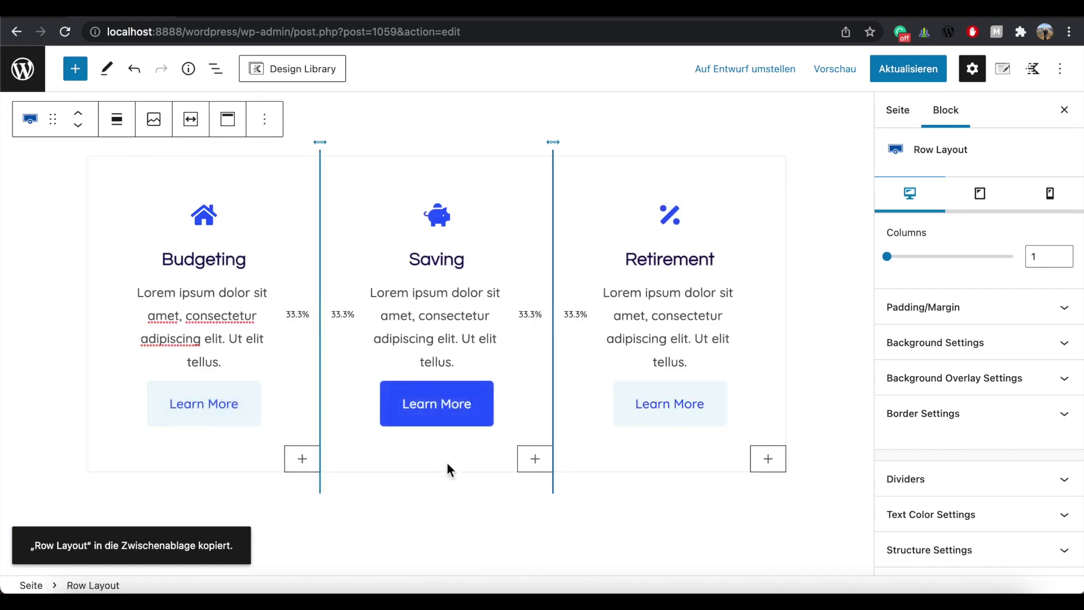
Paste the copied Row Layout into the empty paragraph below the existing Info Box row.
scroll(493, 463, "down", 5)
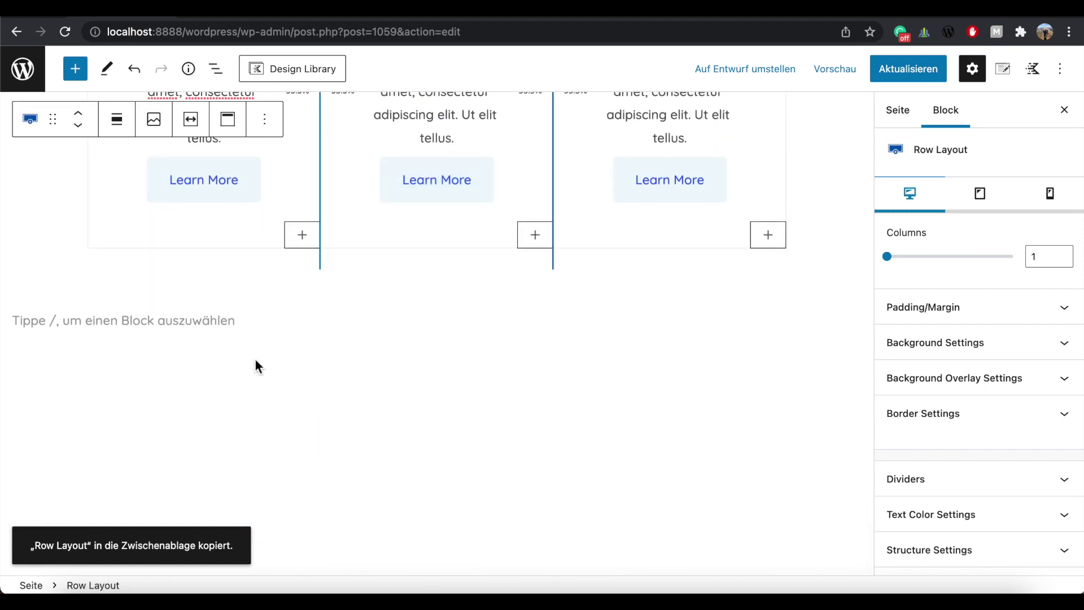
left_click(138, 319)
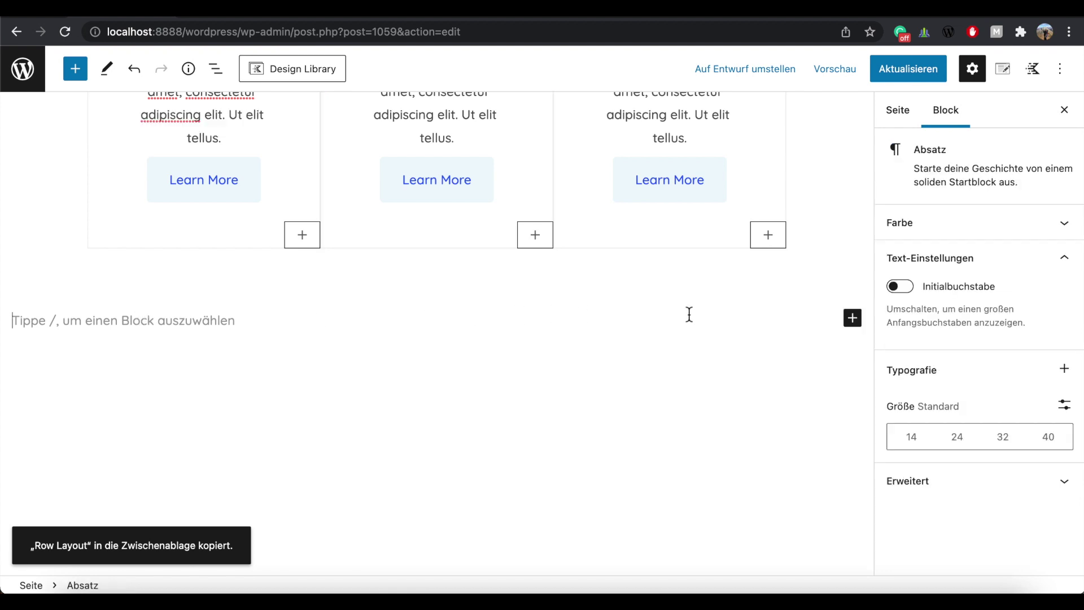
left_click(849, 318)
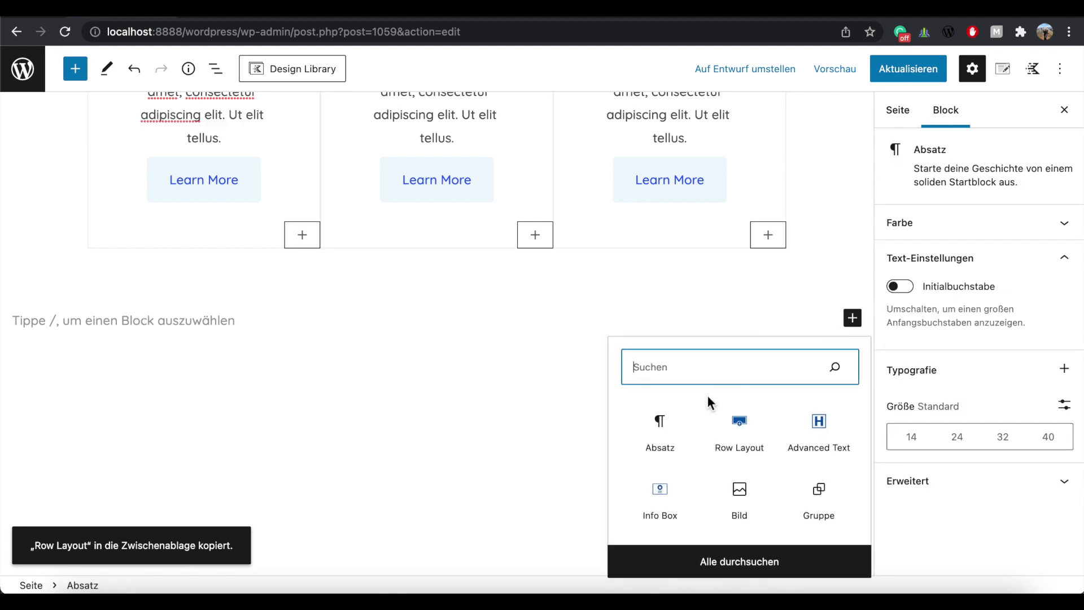
left_click(664, 423)
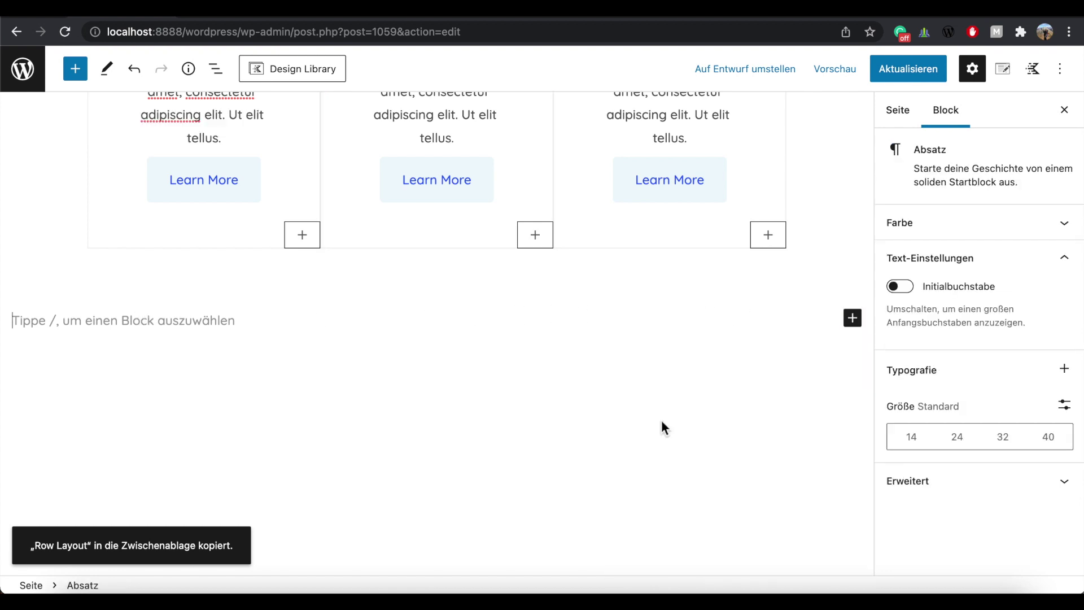
right_click(184, 320)
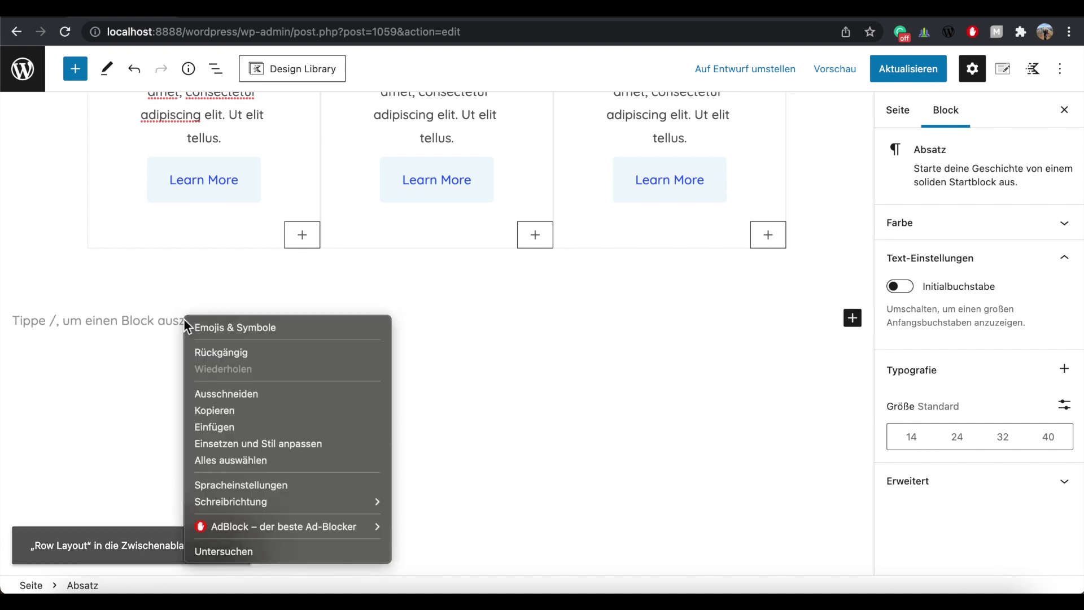
left_click(220, 426)
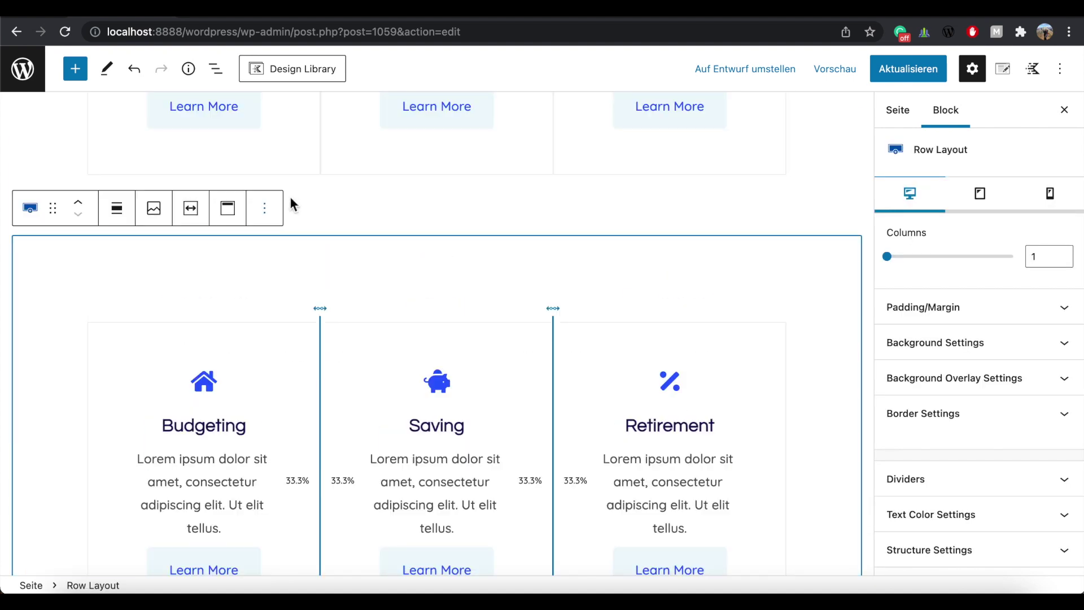
Set the top padding of the pasted section's inner three-column Row Layout to 0 px.
left_click_drag(310, 249, 357, 263)
left_click(362, 270)
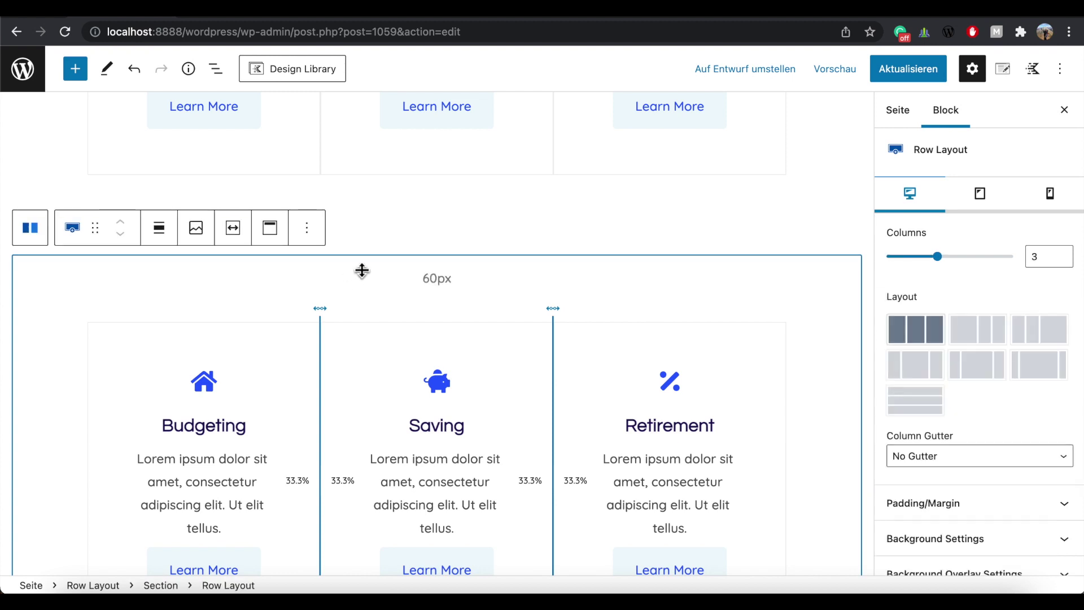
left_click(216, 70)
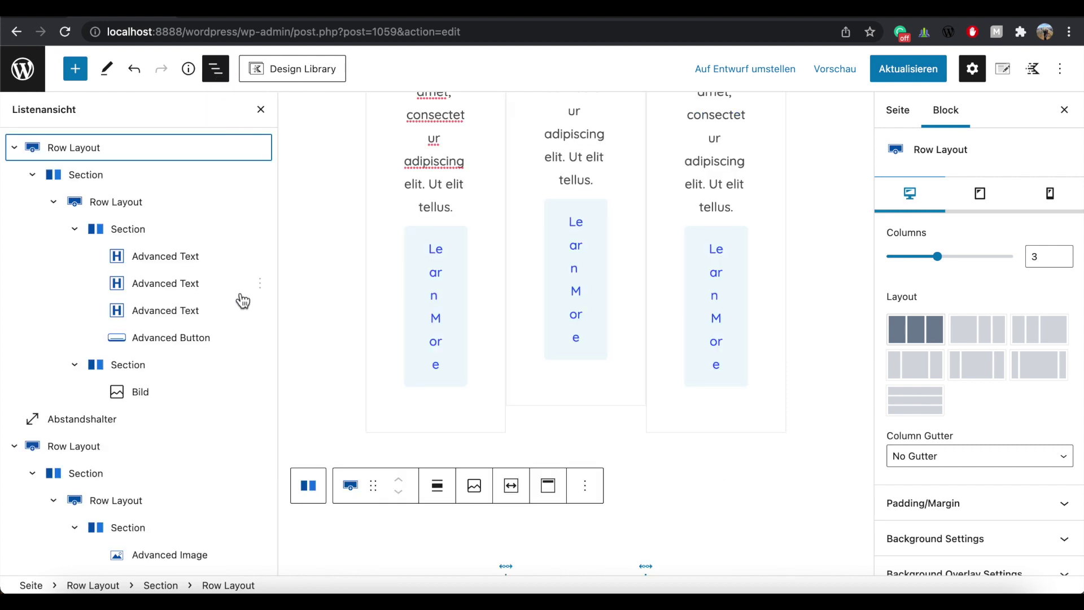
scroll(242, 301, "down", 8)
scroll(242, 301, "down", 15)
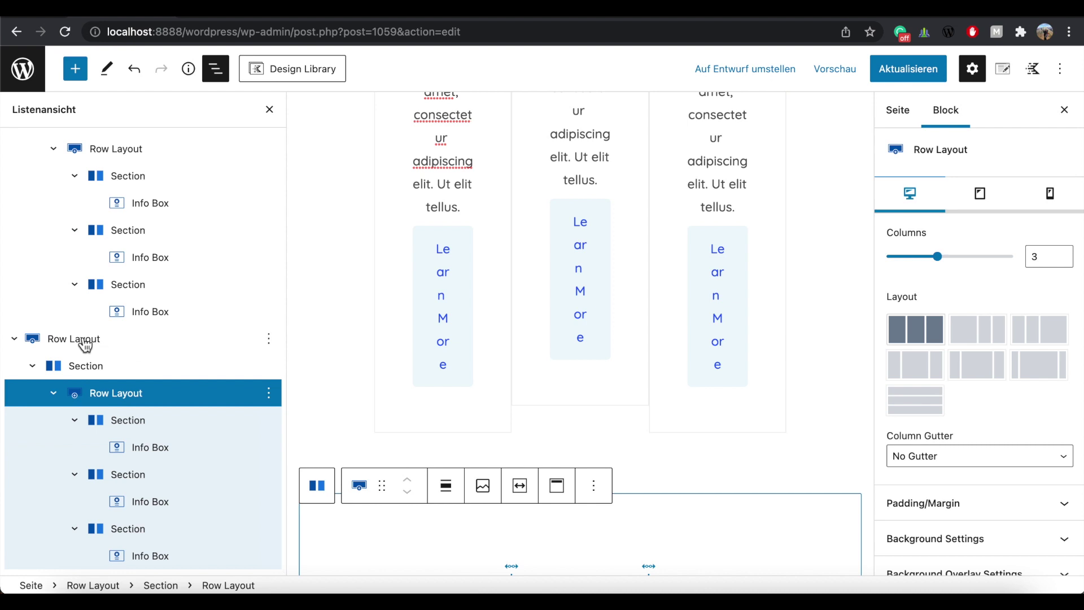
left_click(168, 399)
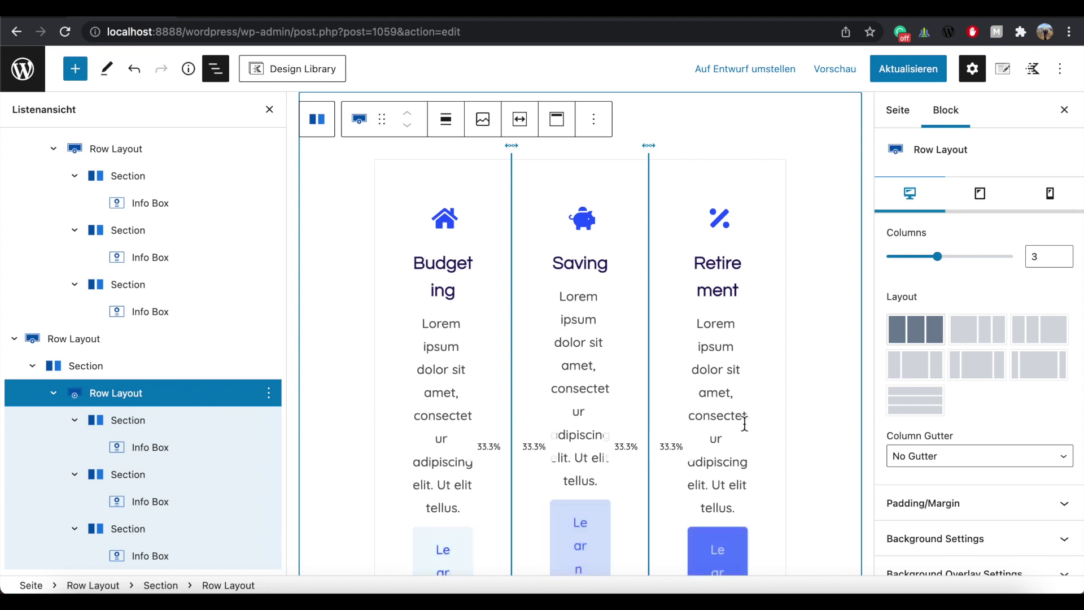
left_click(1069, 506)
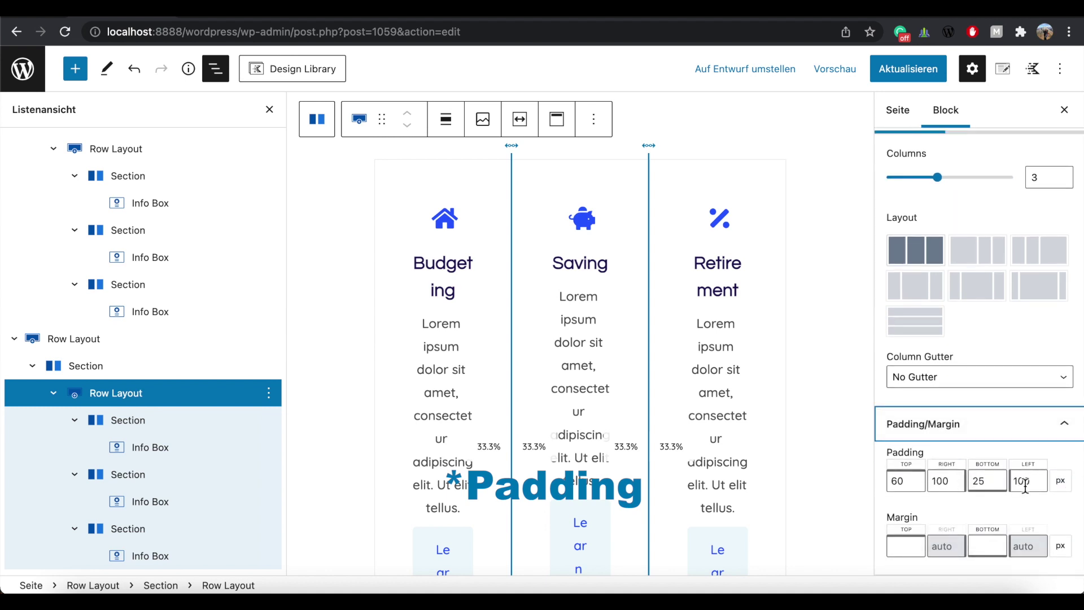
double_click(902, 481)
type("0")
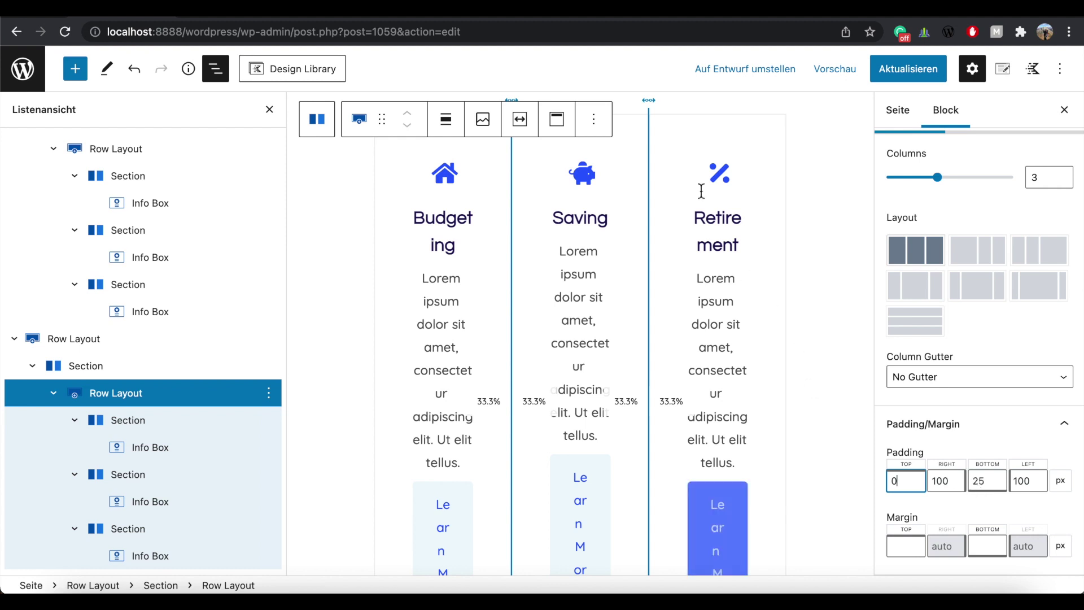
Set the bottom padding of the inner three-column Row Layout in the original Info Box section to 0 px.
scroll(825, 283, "up", 1)
scroll(825, 282, "up", 5)
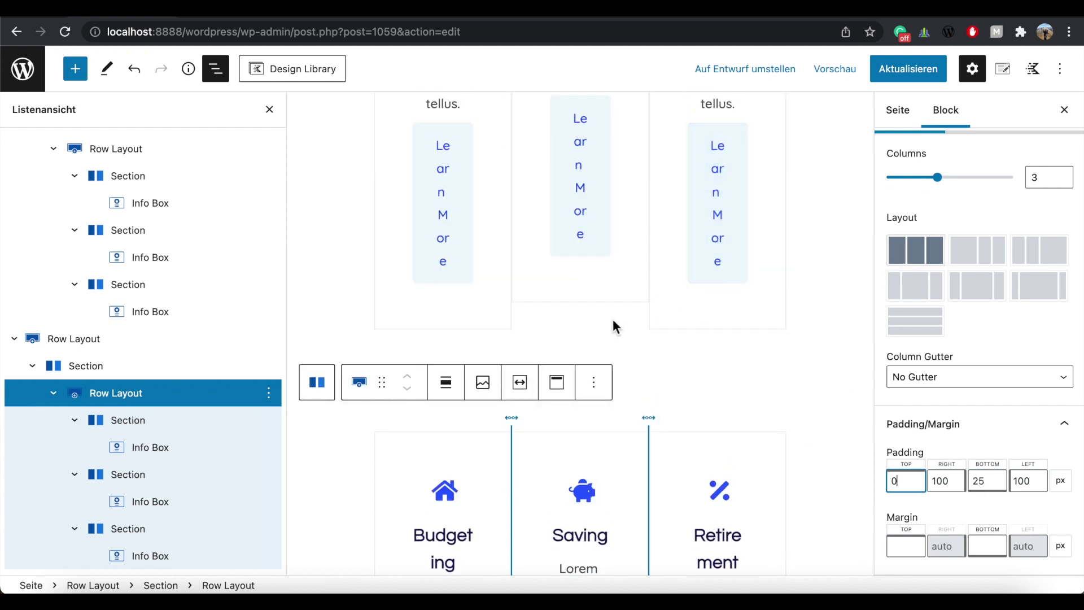
scroll(242, 315, "up", 2)
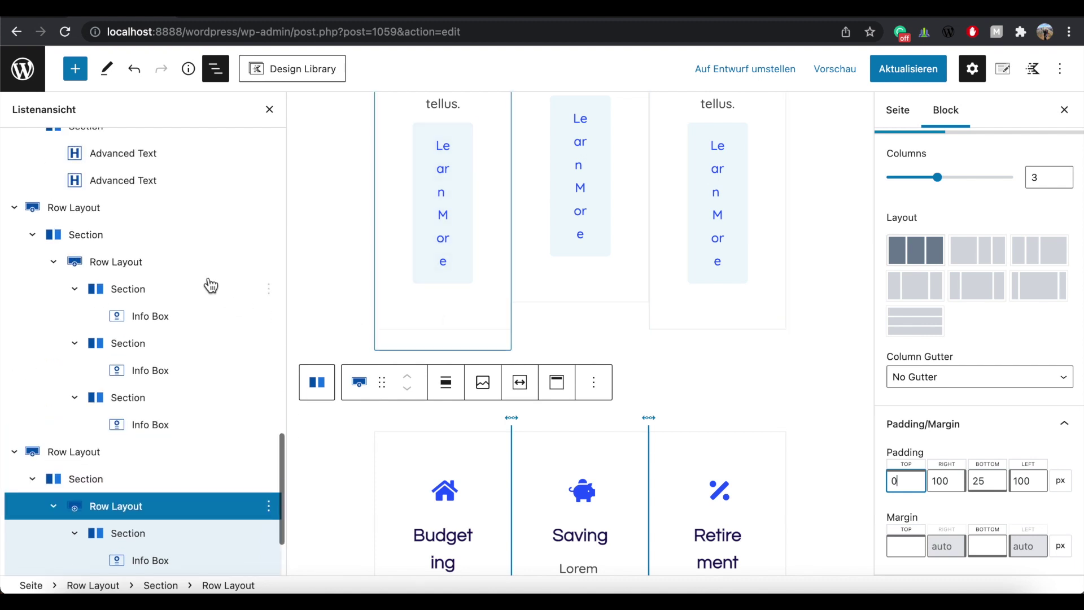
left_click(120, 265)
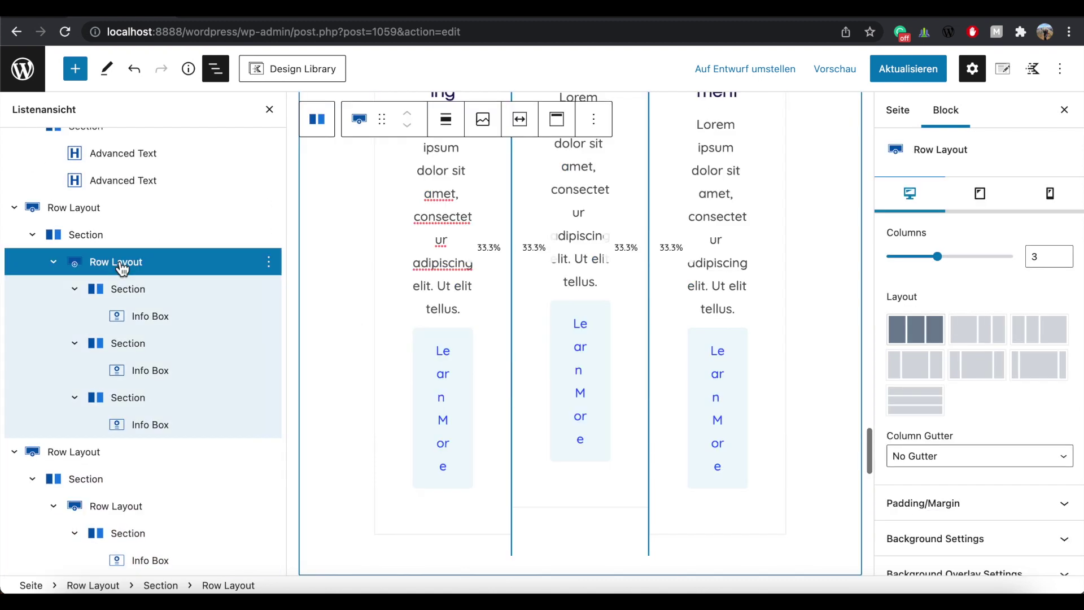
left_click(974, 504)
left_click(977, 481)
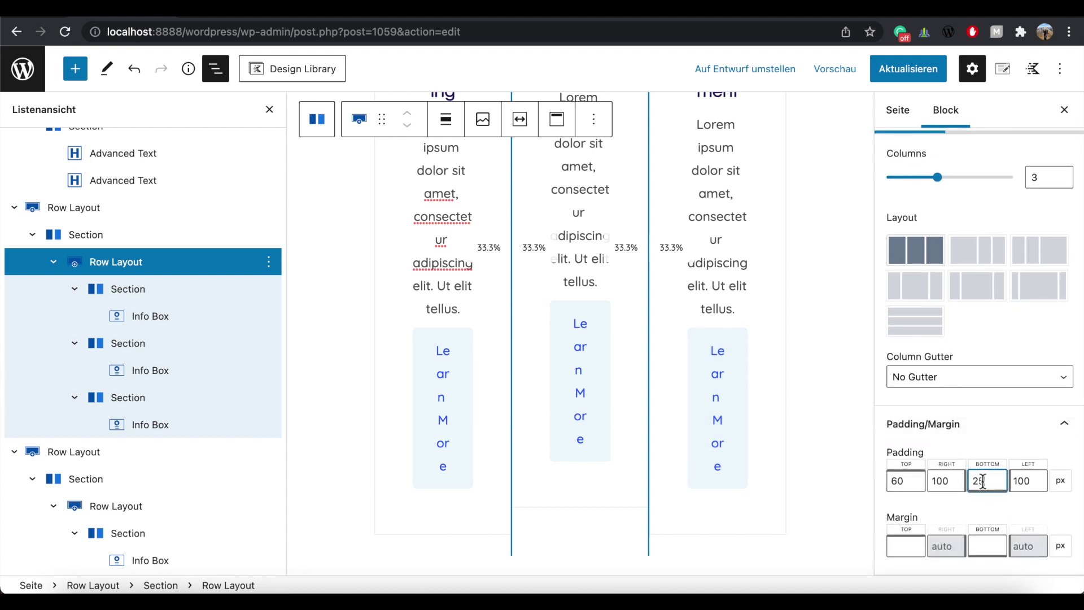
key("BackSpace")
type("1")
left_click(859, 395)
scroll(864, 403, "down", 3)
scroll(864, 403, "down", 1)
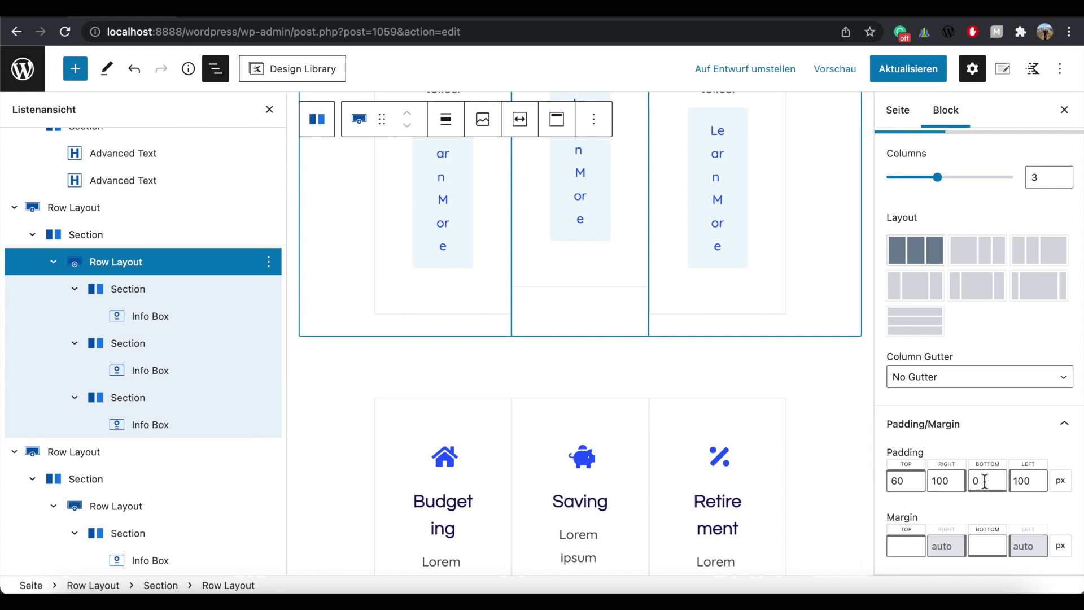
Change the first Info Box in the pasted row to the coins icon and the title "Insurance".
left_click(664, 397)
left_click(464, 195)
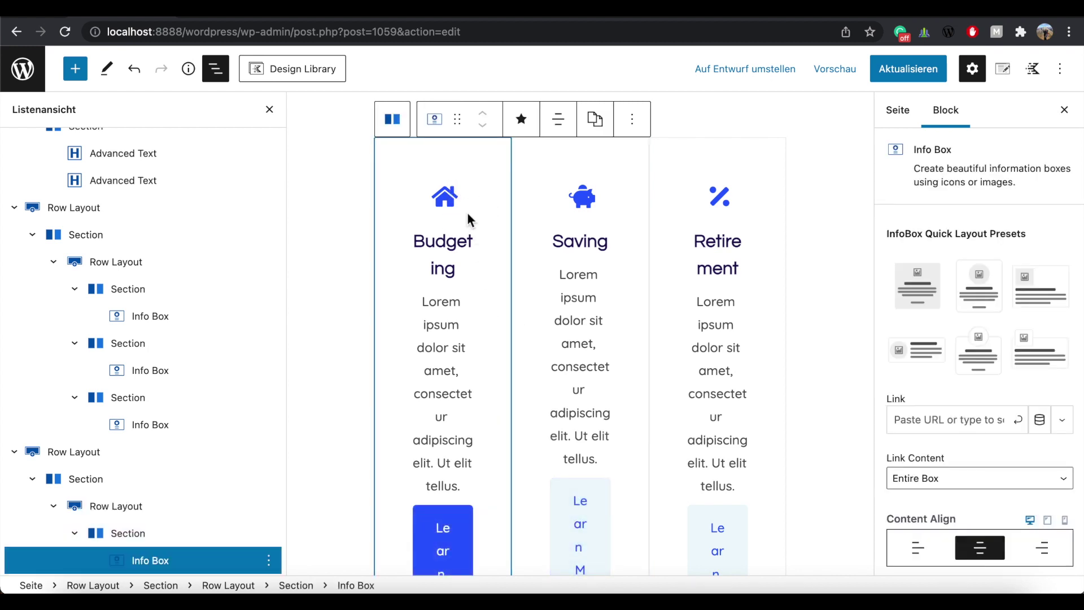
scroll(273, 326, "down", 2)
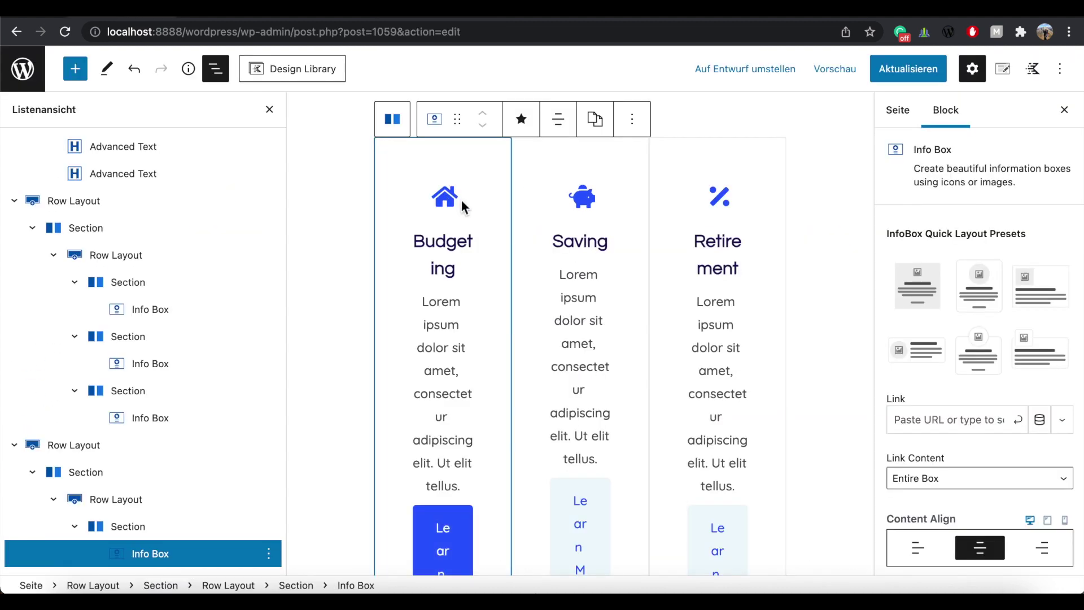
scroll(1000, 388, "down", 5)
left_click(999, 387)
scroll(927, 310, "down", 3)
left_click(926, 310)
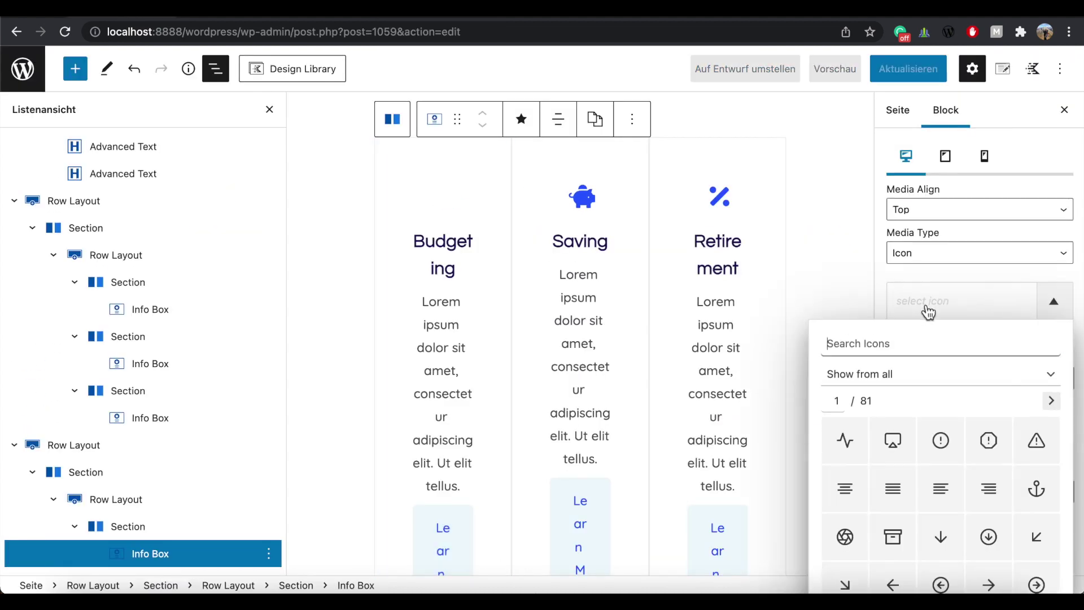
type("coins")
left_click(989, 440)
double_click(472, 249)
type("Insurance")
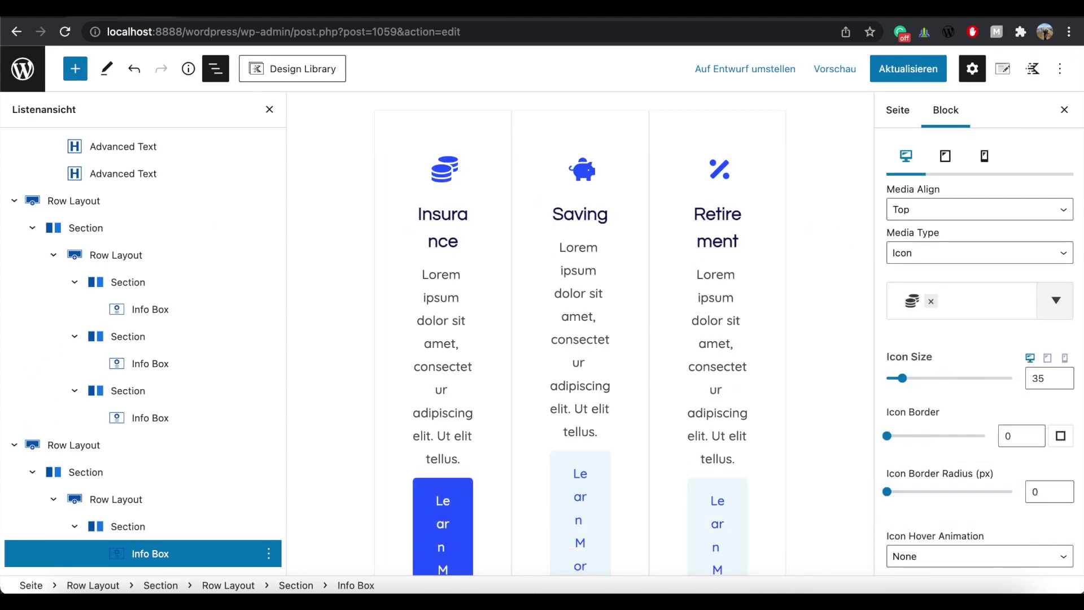
Give the pasted row's middle Info Box the double tag icon and the title "Home Selling".
left_click(986, 390)
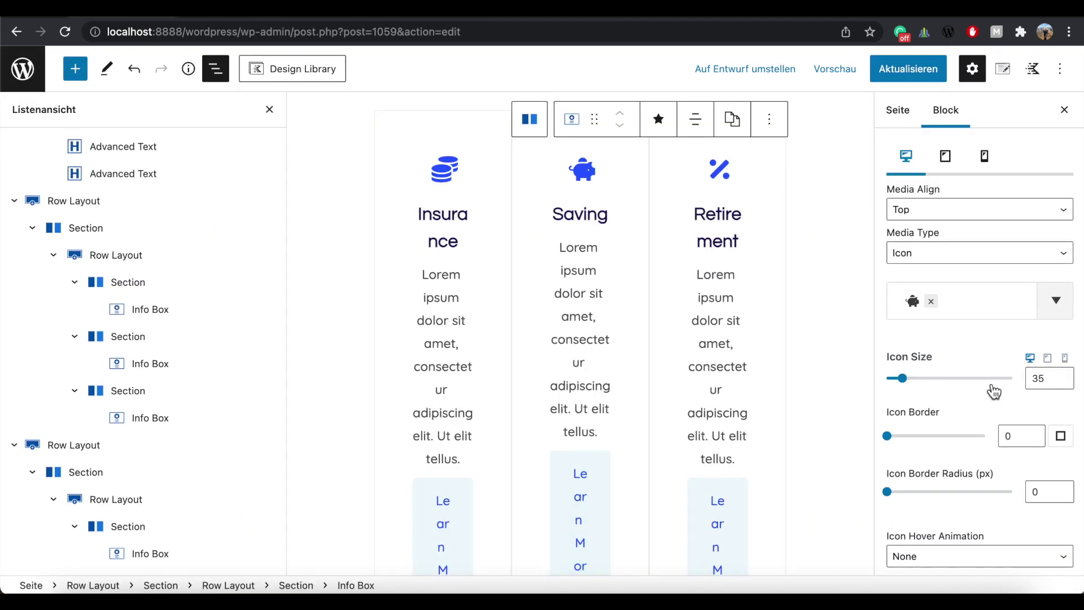
left_click(933, 300)
type("Tag")
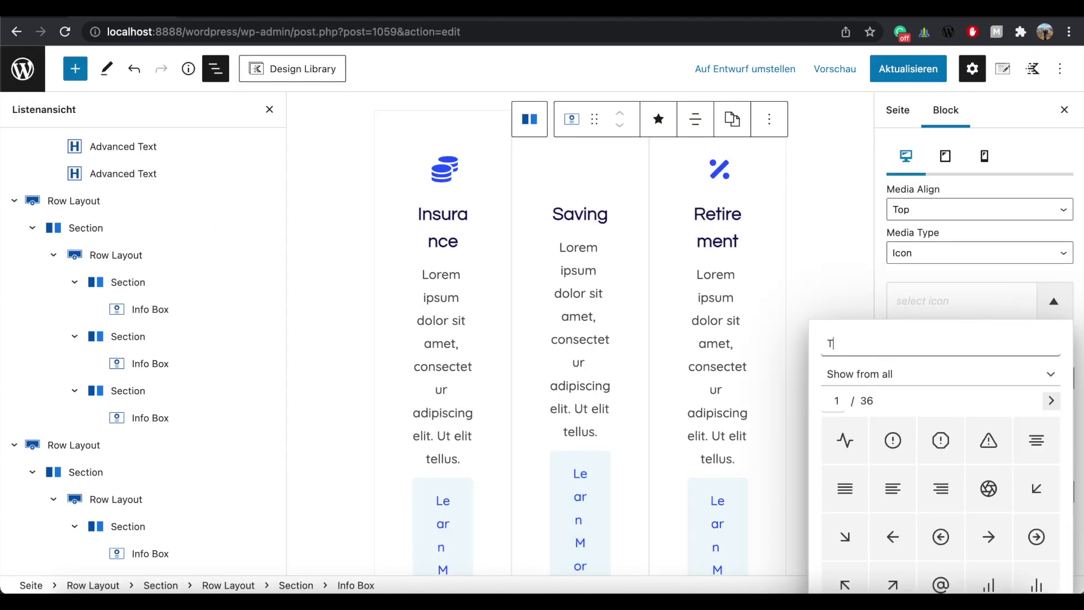
left_click(846, 537)
double_click(580, 214)
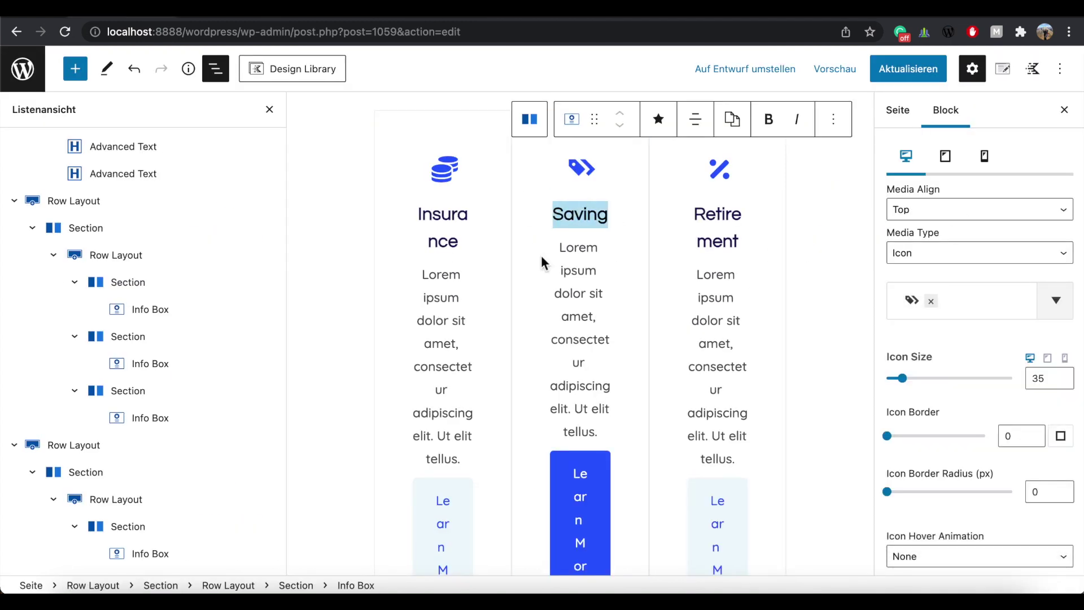
type("Home Selling")
Give the pasted row's third Info Box the money bill icon and the title "Home Buying".
left_click(736, 267)
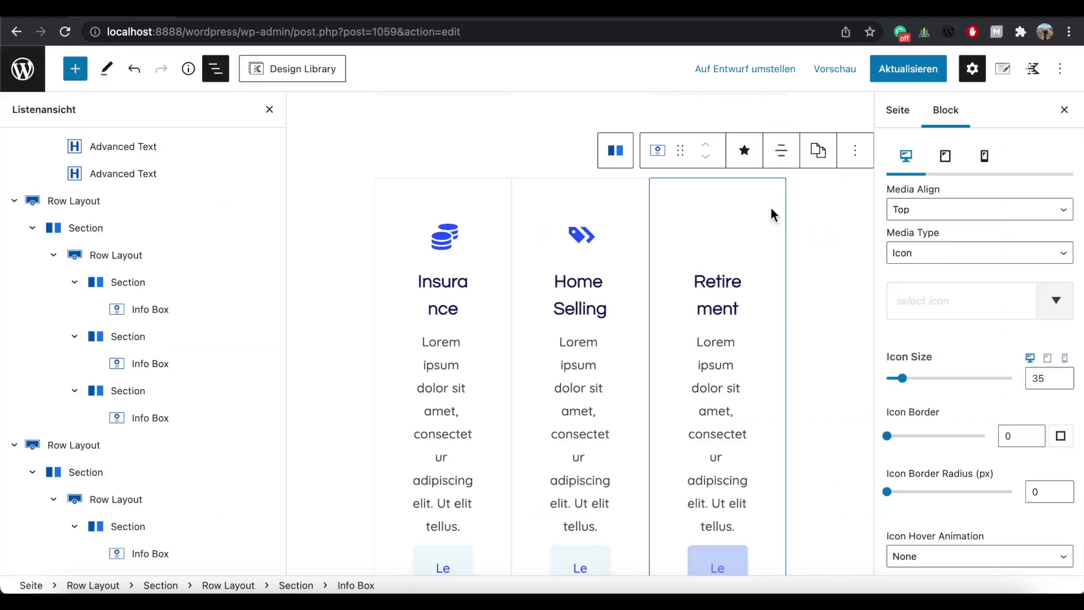
left_click(926, 302)
type("bill")
left_click(891, 486)
double_click(717, 294)
type("Home Buying")
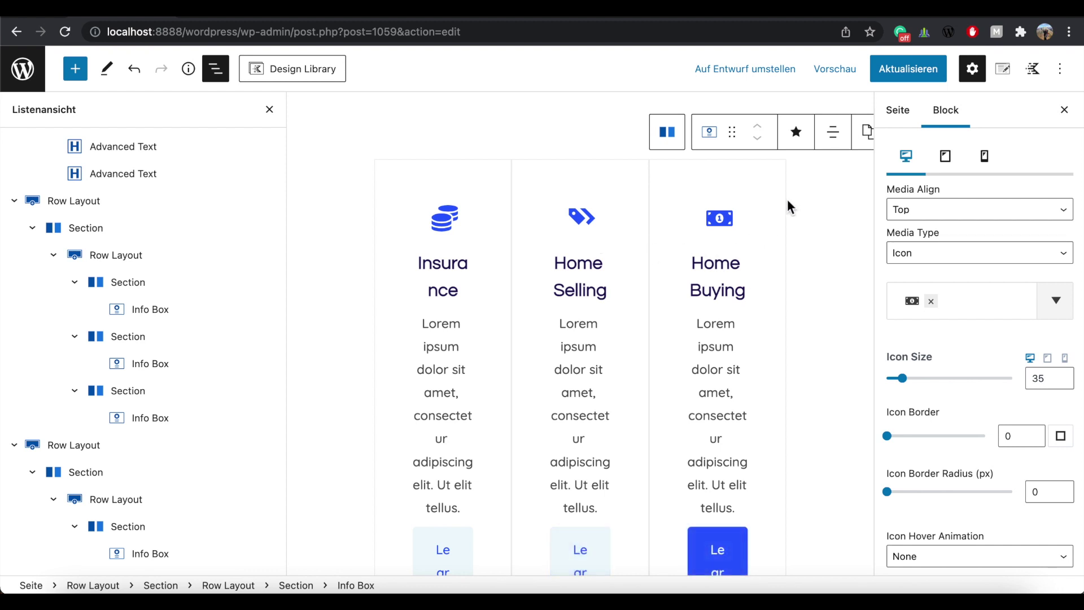
Update the page and check both Info Box rows on the live site.
left_click(896, 79)
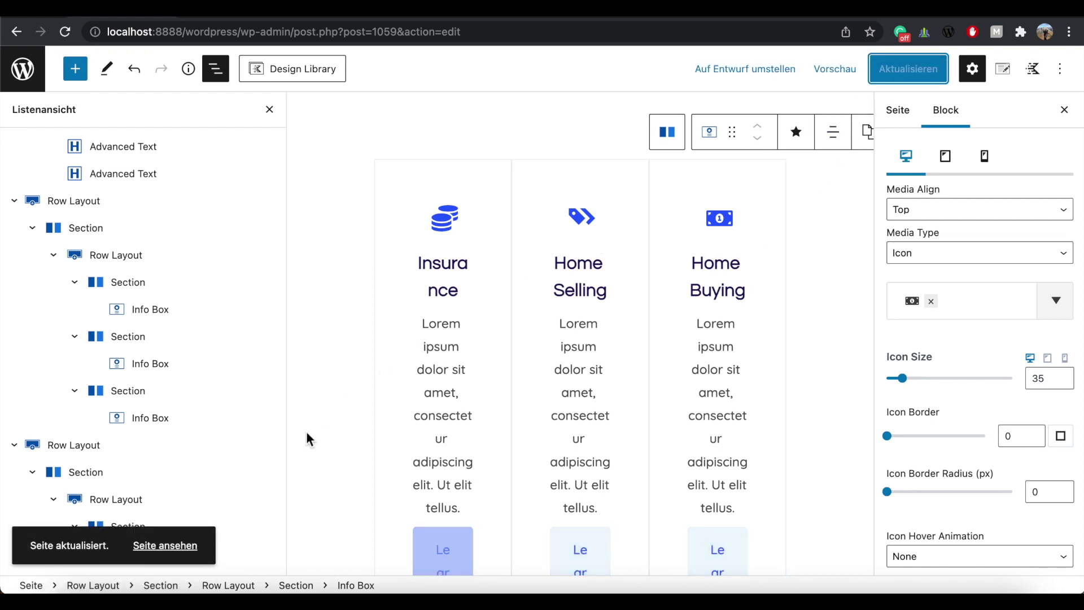
left_click(167, 548)
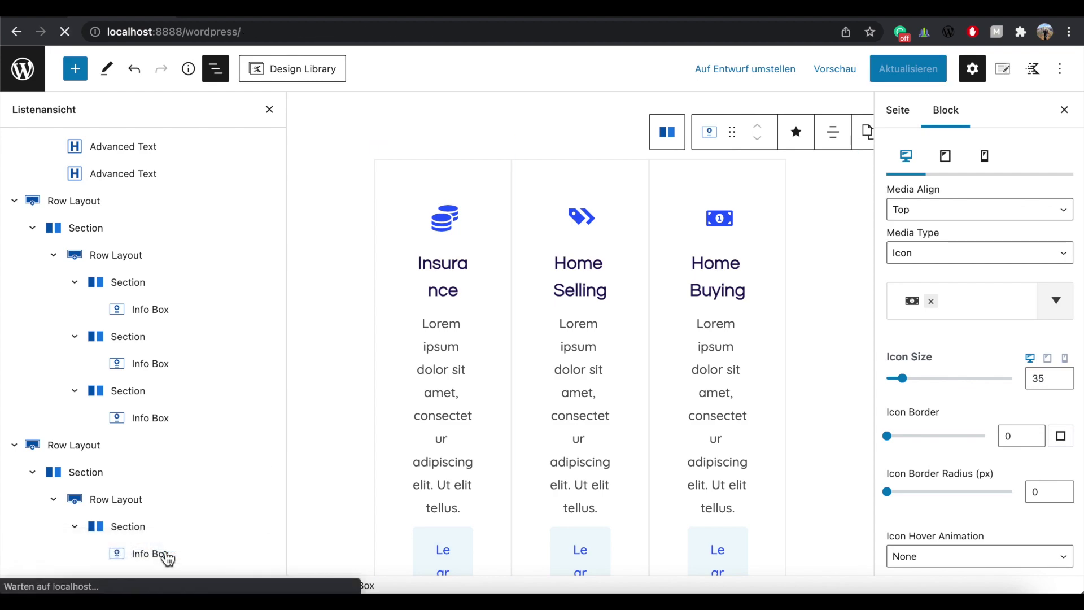
scroll(940, 185, "down", 15)
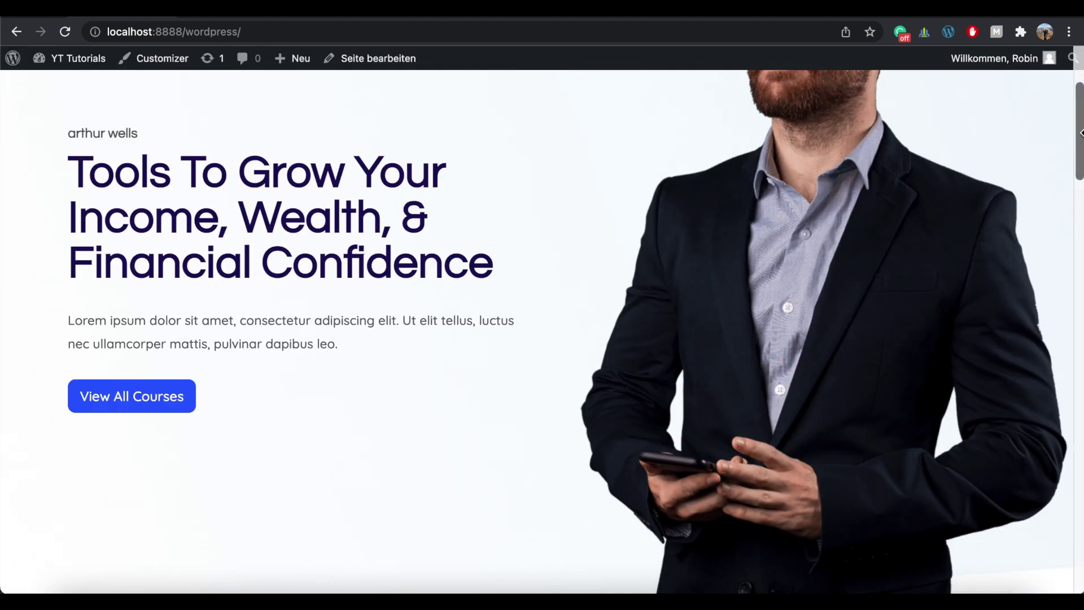
scroll(537, 332, "down", 15)
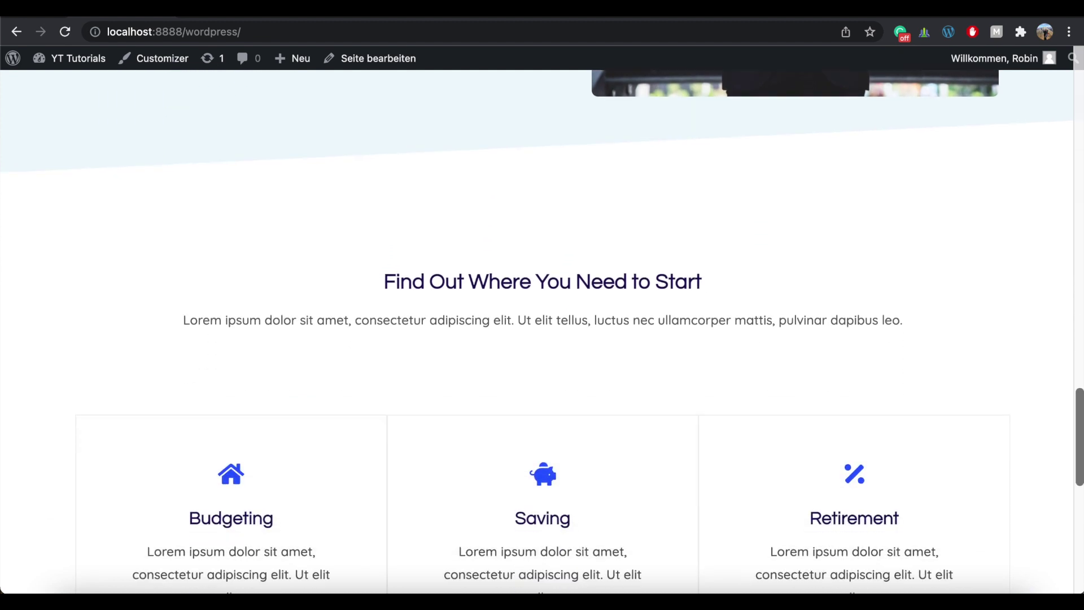
scroll(1021, 314, "down", 5)
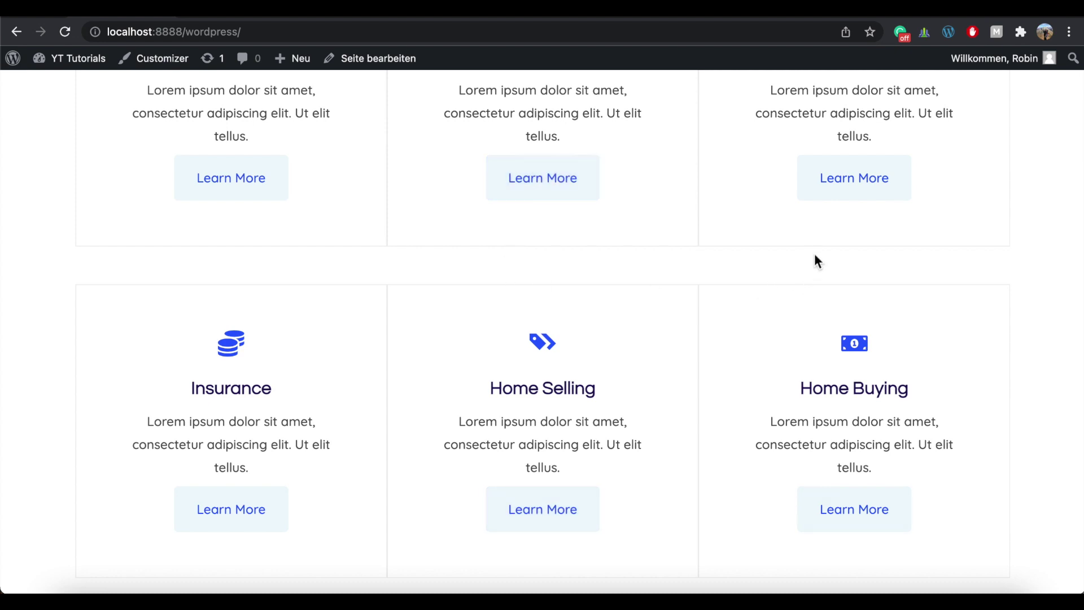
Set the bottom padding of the outer Row Layout around the Budgeting, Saving and Retirement boxes to 0 px.
left_click(387, 61)
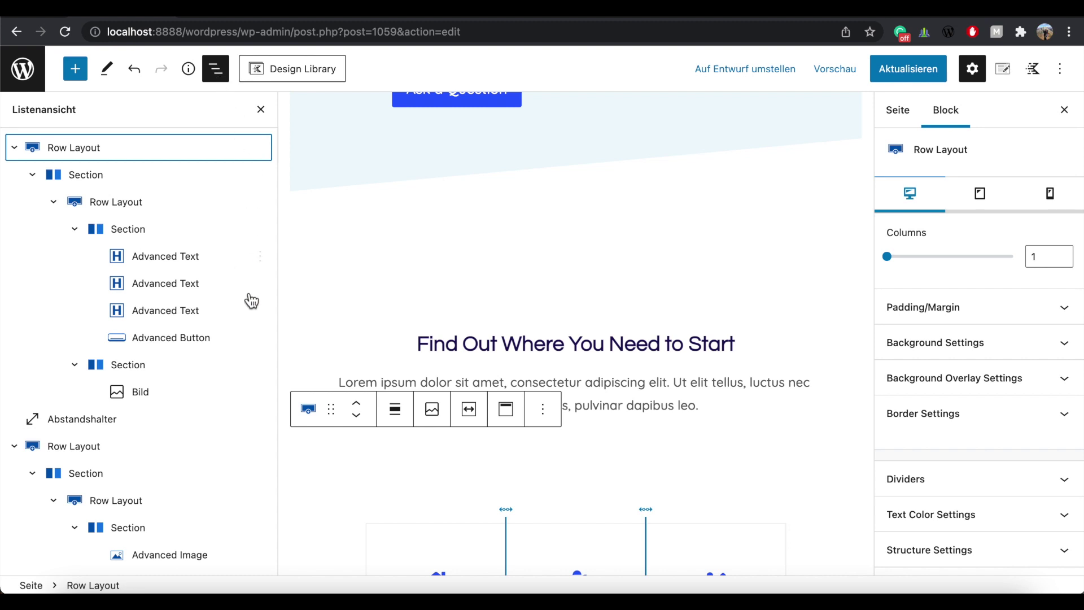
scroll(250, 309, "down", 5)
scroll(250, 310, "down", 6)
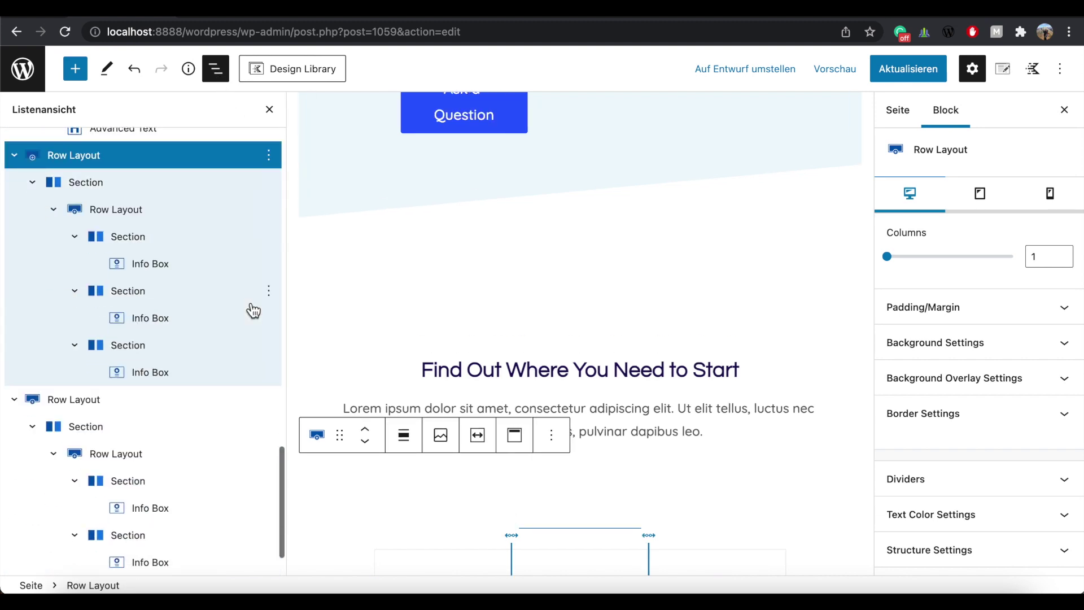
scroll(269, 240, "up", 3)
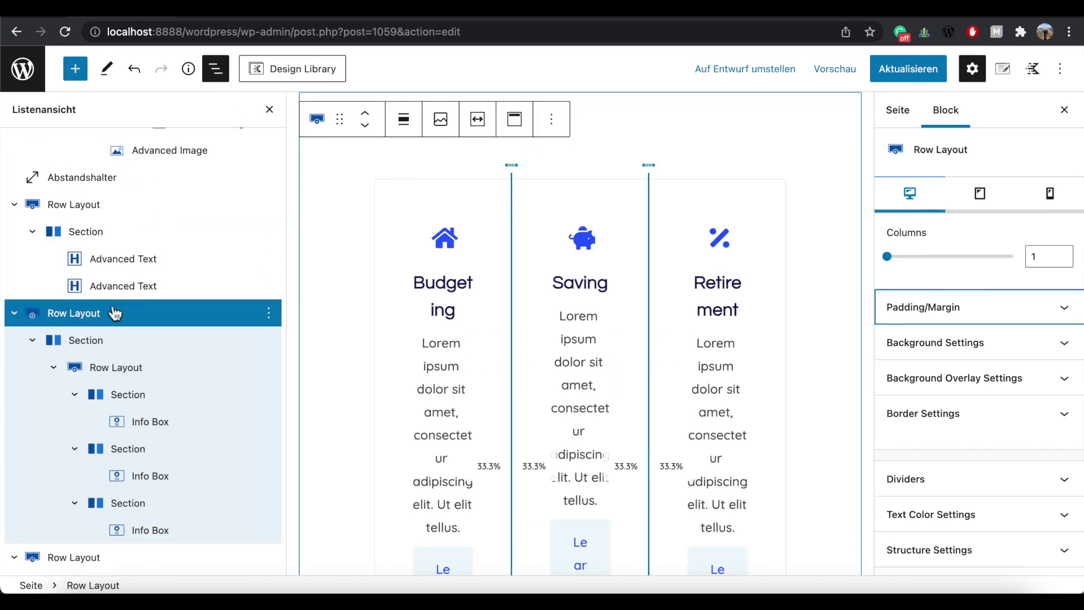
left_click(113, 316)
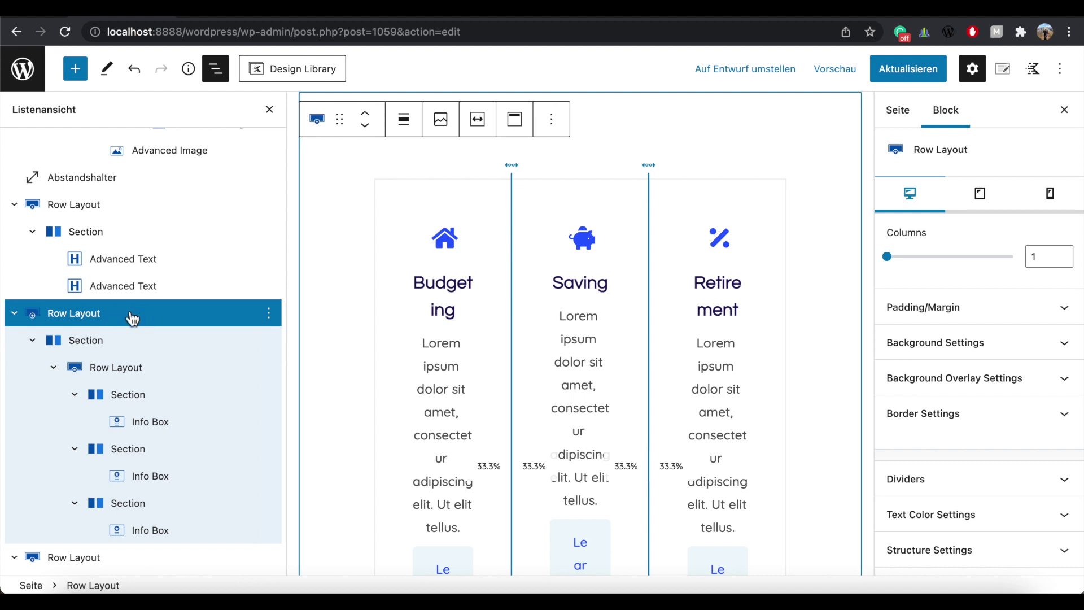
scroll(128, 321, "down", 2)
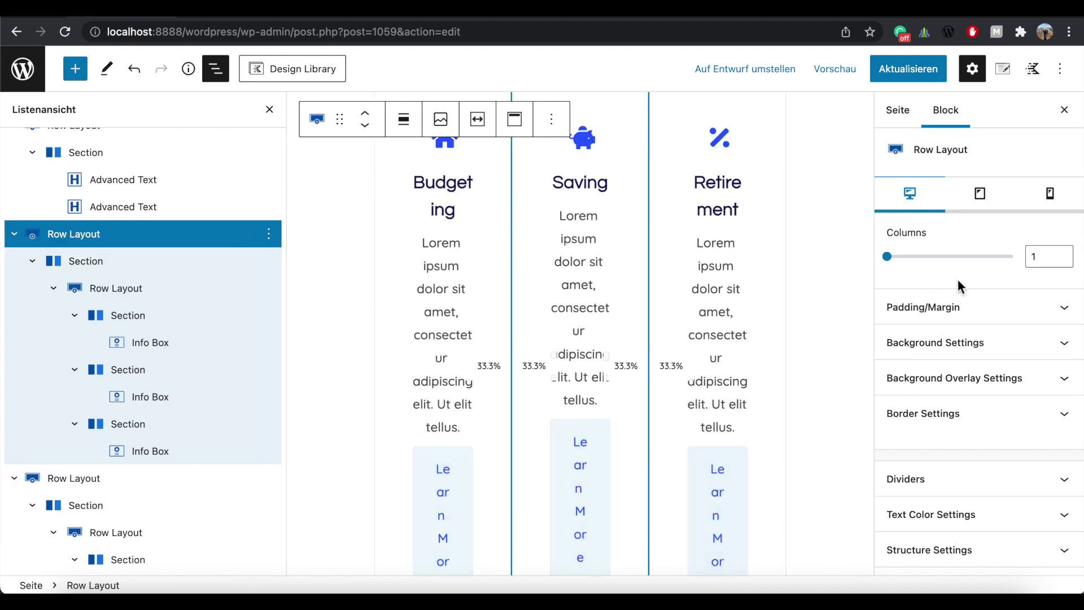
left_click(993, 319)
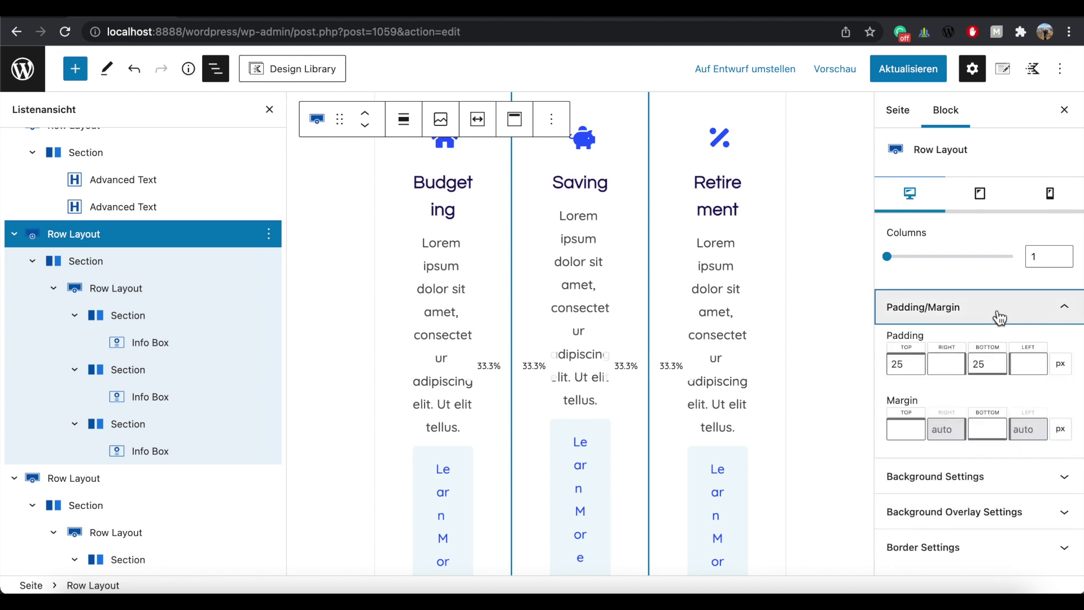
double_click(984, 364)
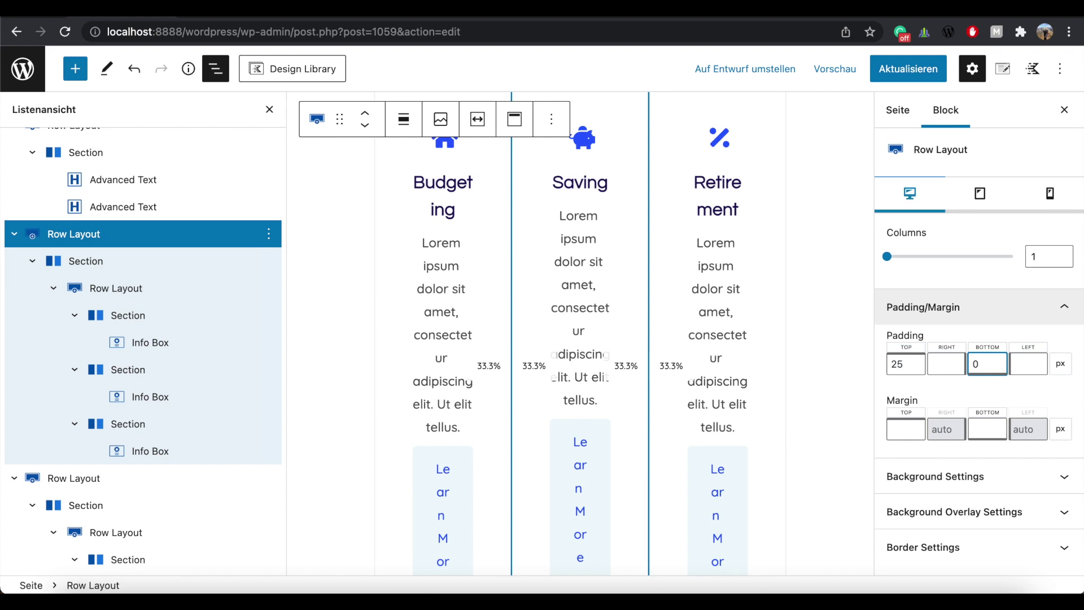
scroll(830, 350, "down", 5)
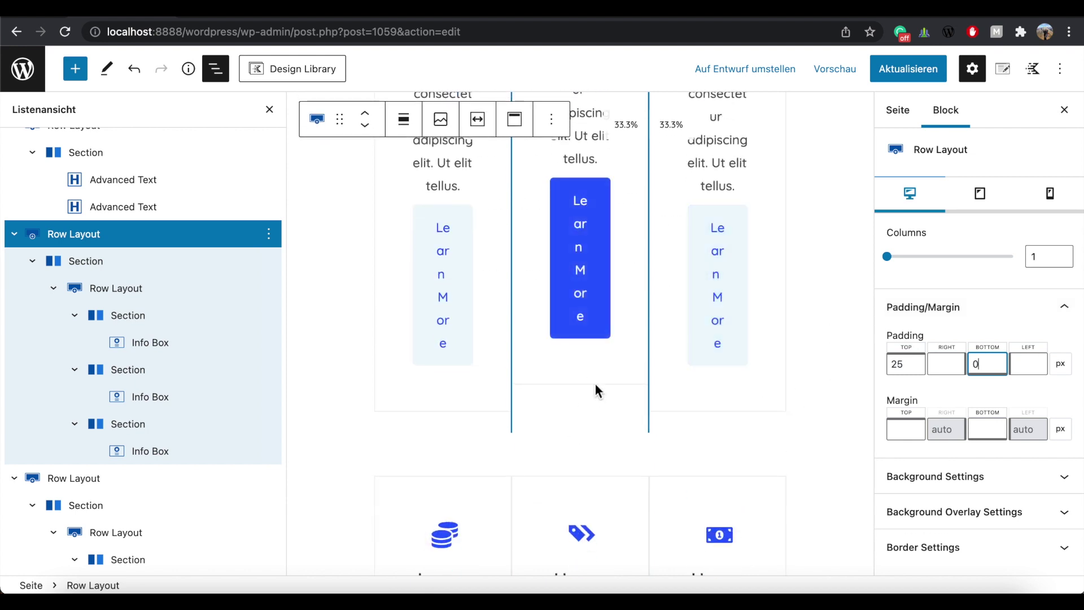
Set the top padding of the outer Row Layout around the Insurance, Home Selling and Home Buying boxes to 0 px.
scroll(249, 268, "down", 5)
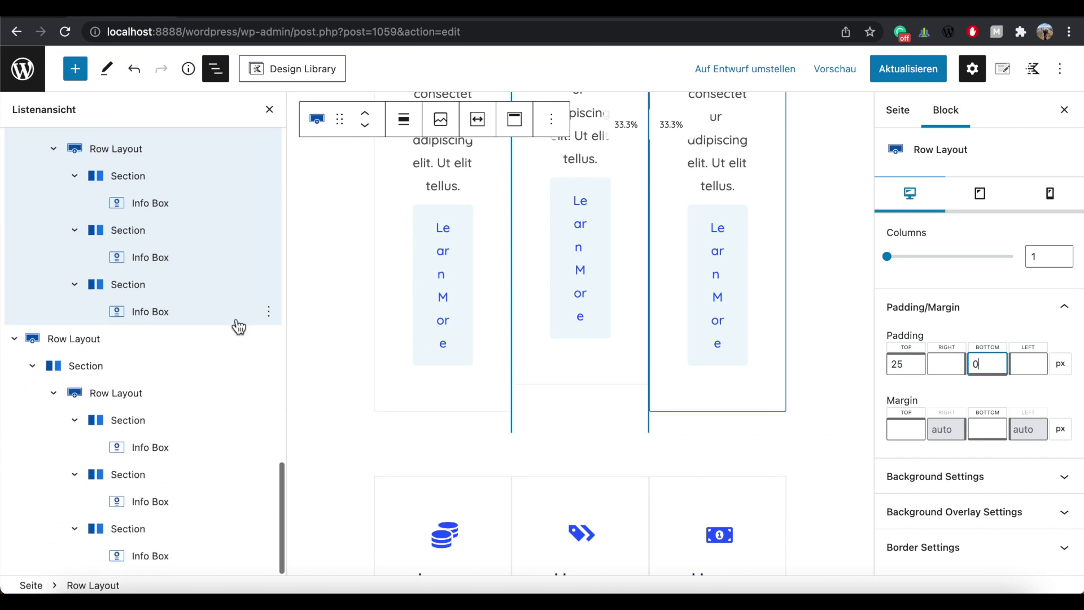
left_click(142, 350)
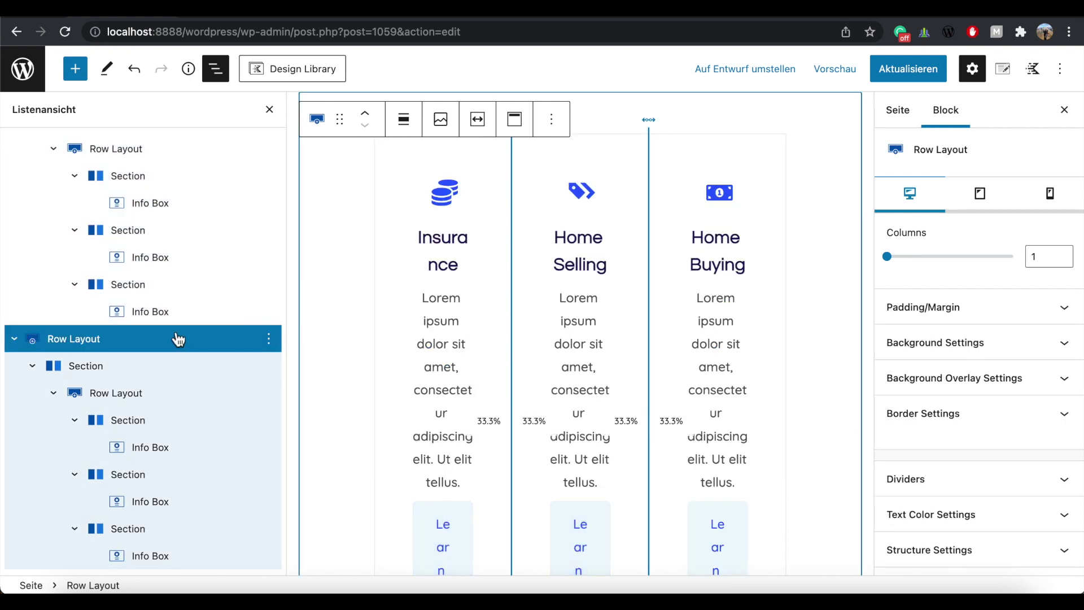
left_click(976, 318)
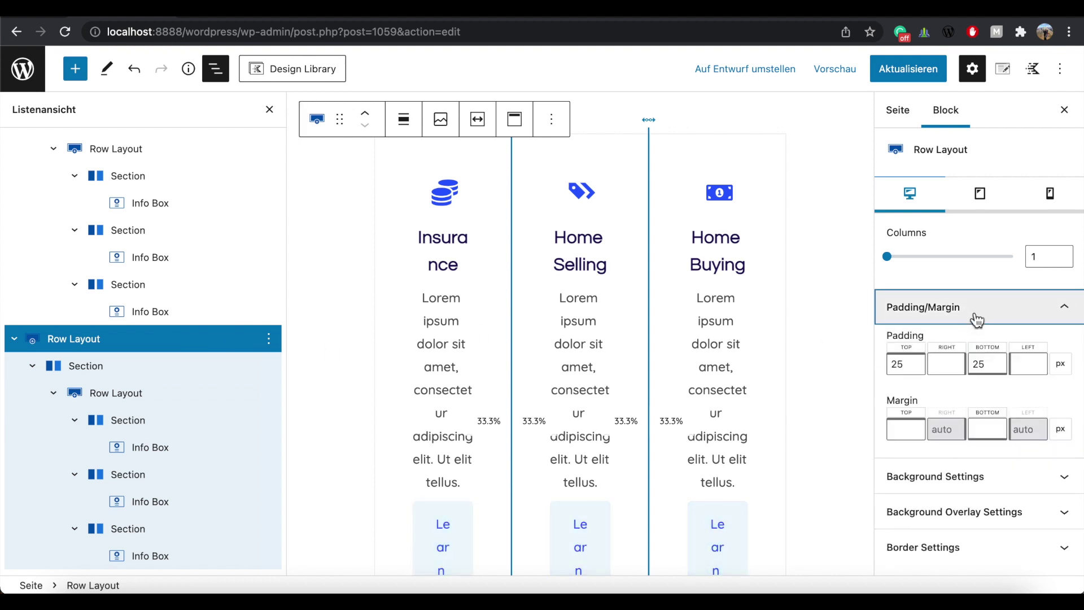
double_click(914, 365)
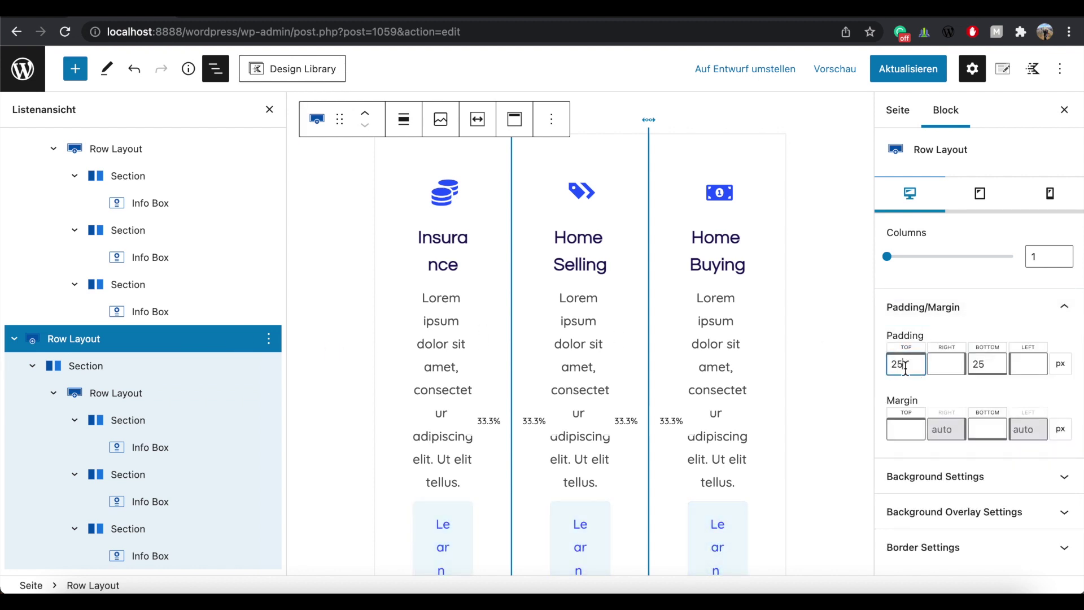
type("0")
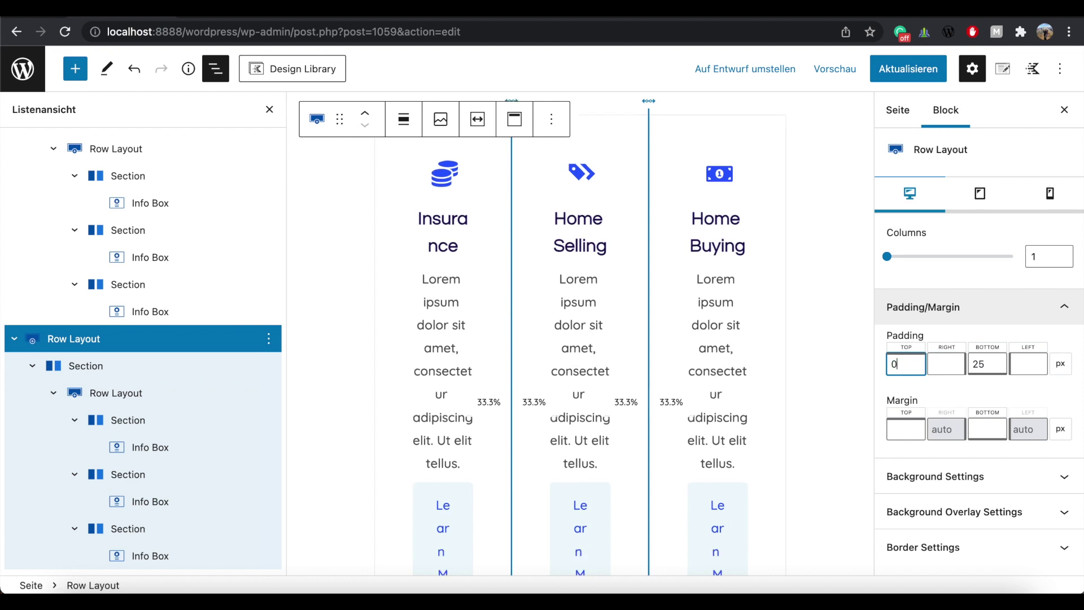
Update the page and check the spacing between the two Info Box rows on the live site.
left_click(906, 72)
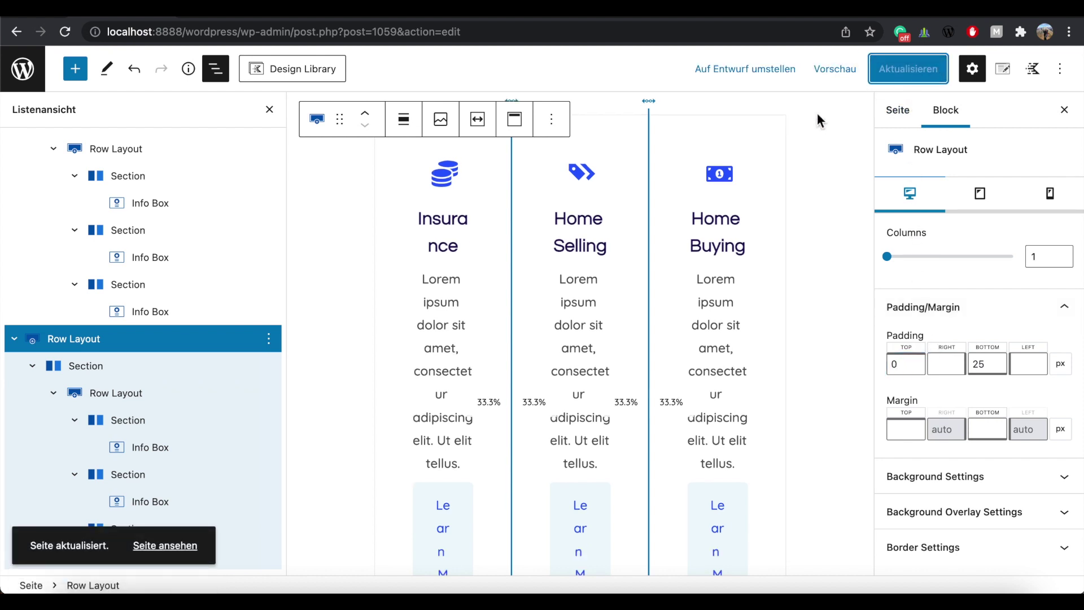
left_click(189, 546)
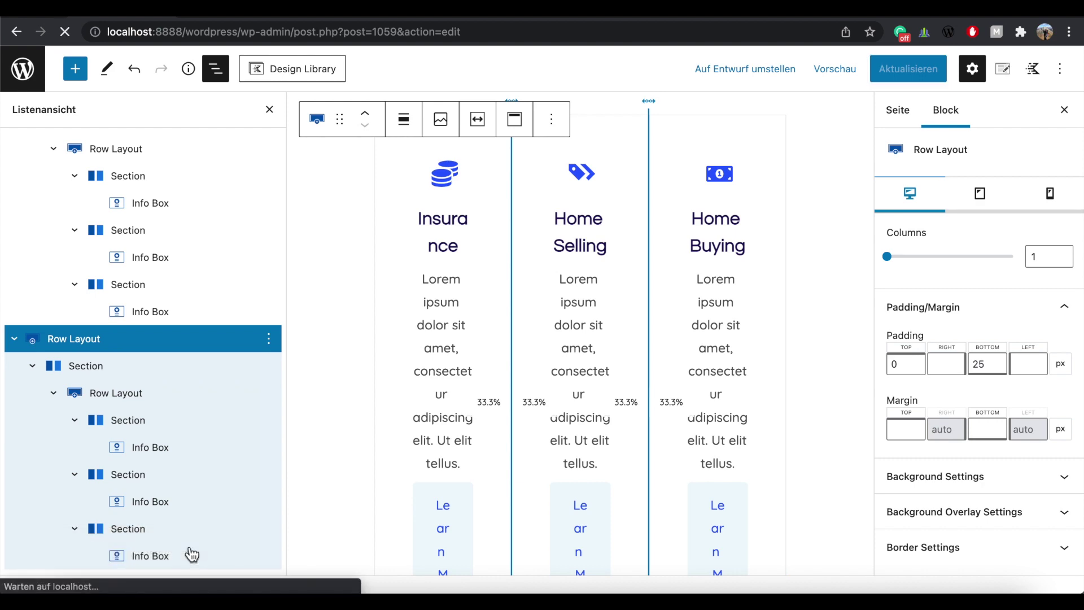
scroll(753, 329, "down", 20)
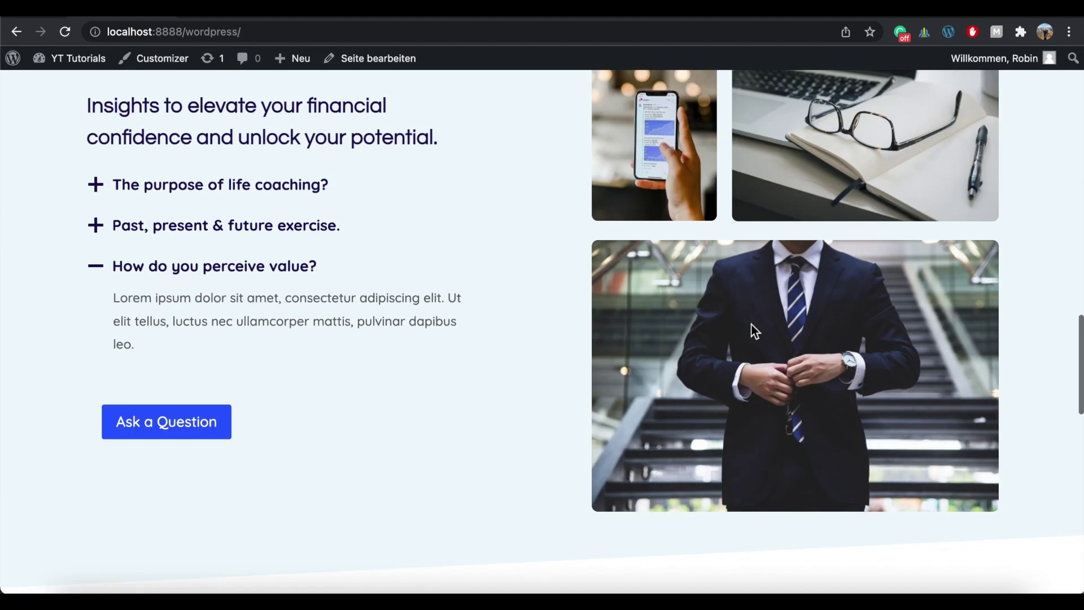
scroll(751, 324, "down", 10)
scroll(751, 324, "up", 2)
scroll(751, 325, "down", 1)
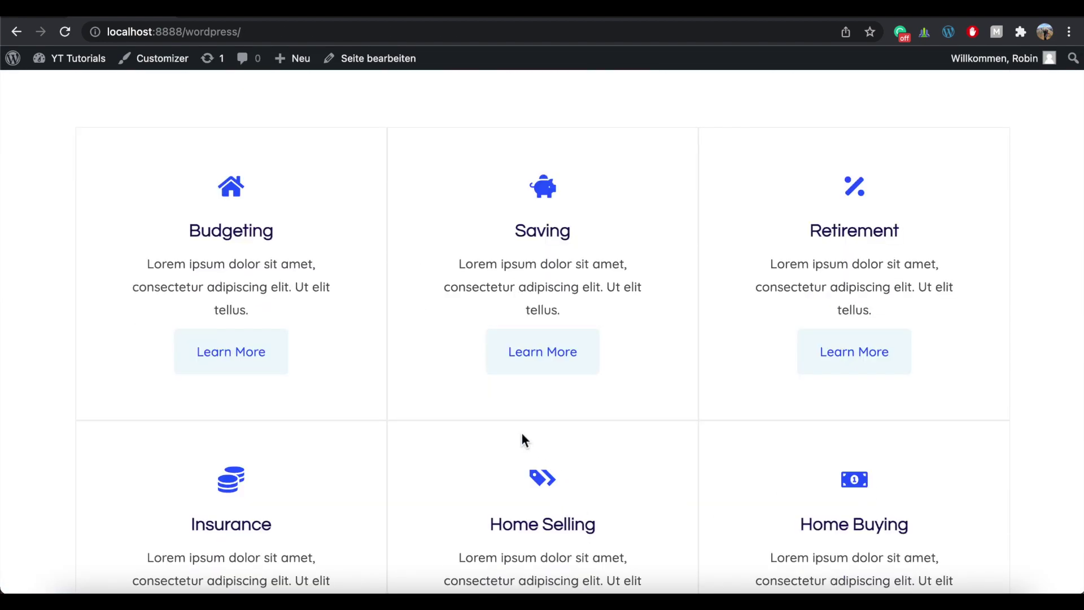
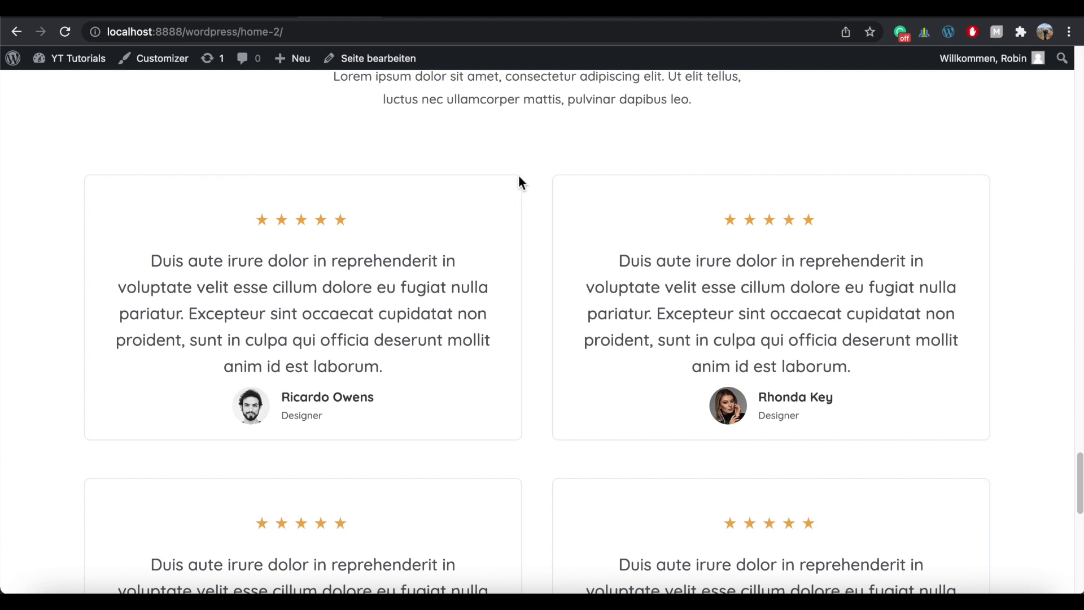
Add a spacer block to the first column of the empty two-column row and set its height to 50 px.
left_click(107, 16)
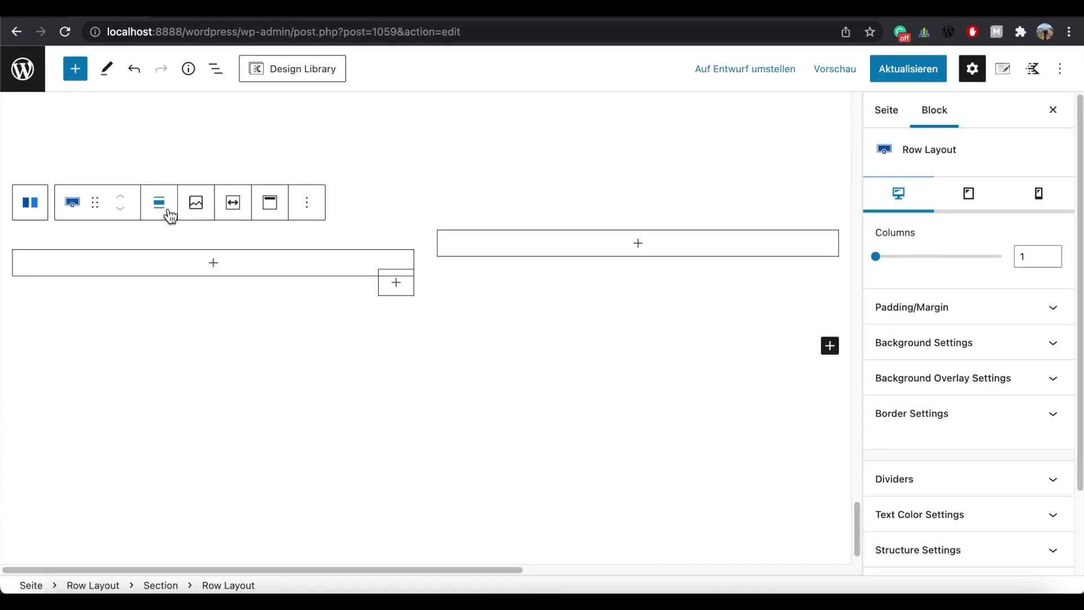
left_click(215, 267)
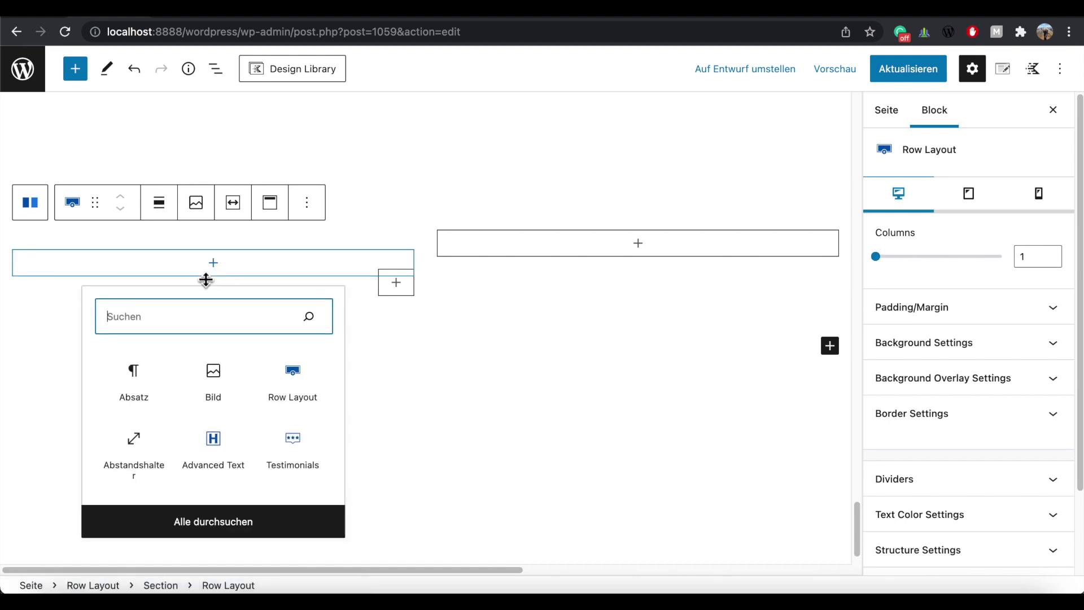
left_click(144, 446)
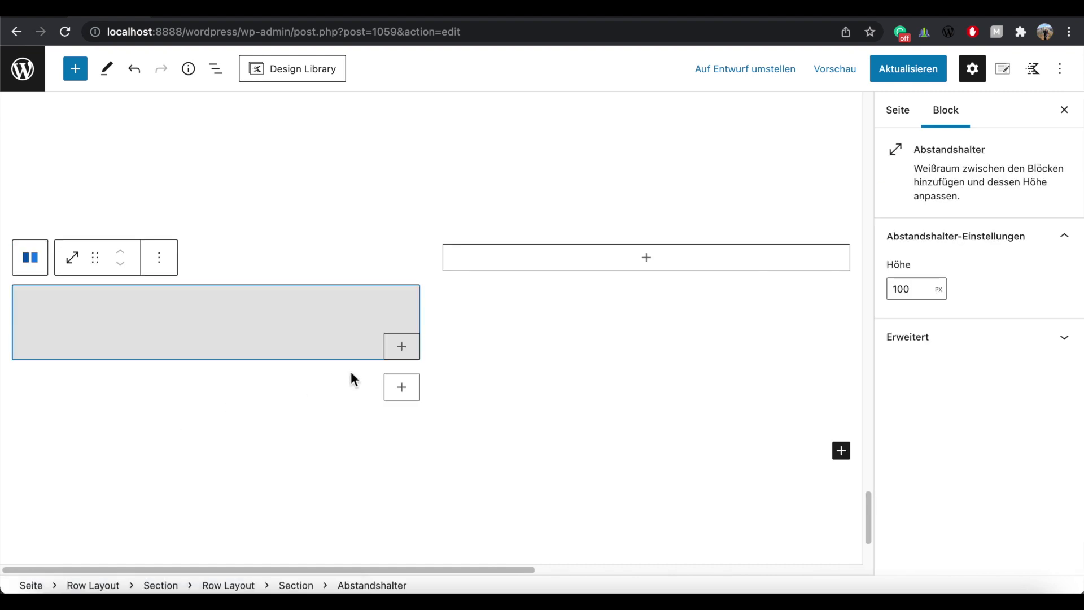
double_click(921, 290)
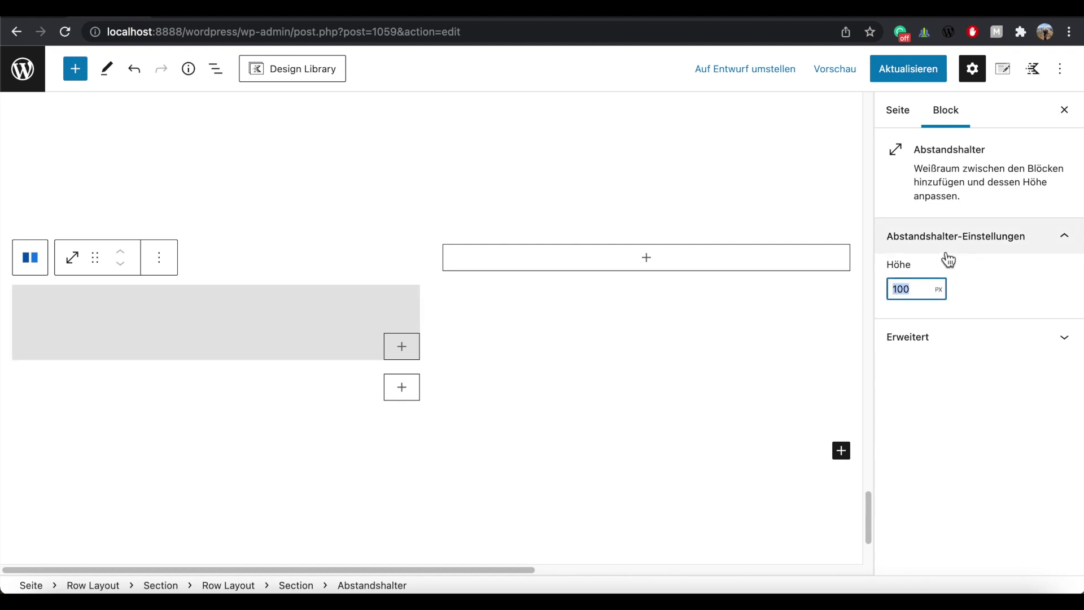
type("50")
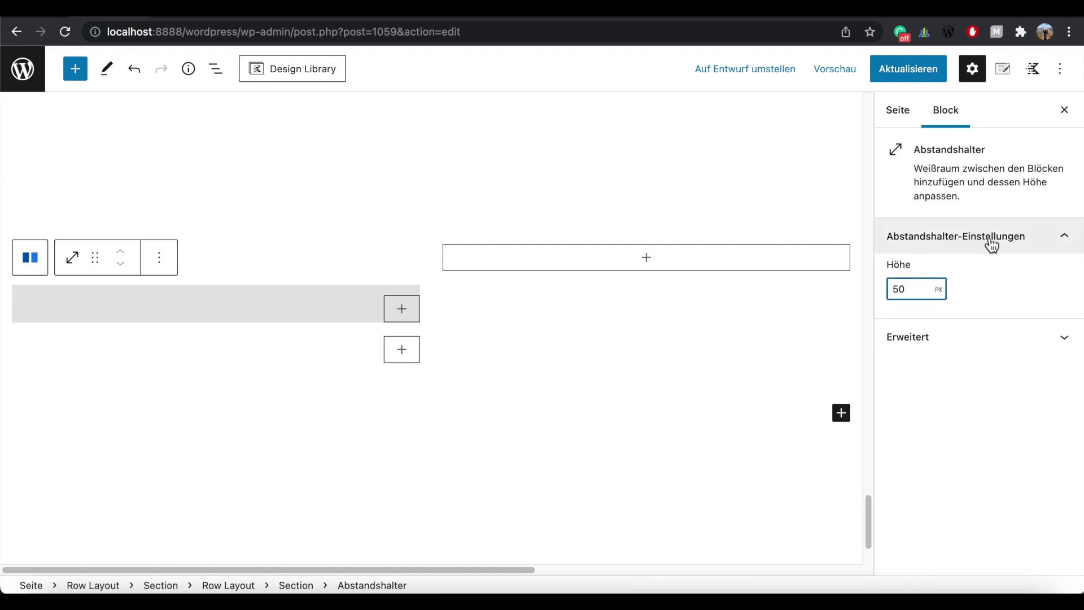
Insert an Icon block below the spacer in the first column.
left_click(402, 310)
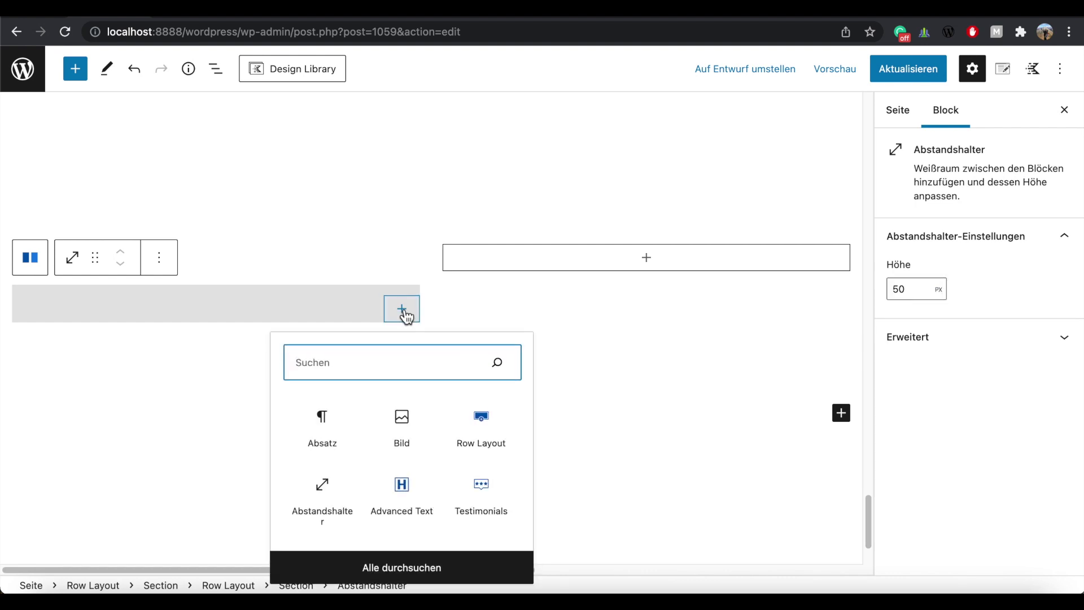
type("icon")
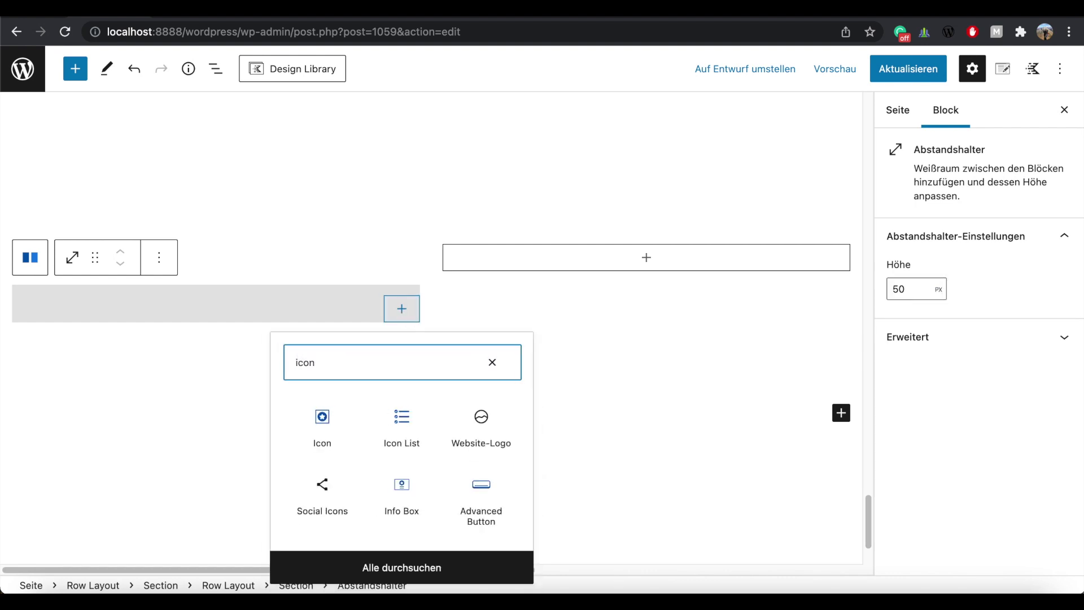
left_click(322, 418)
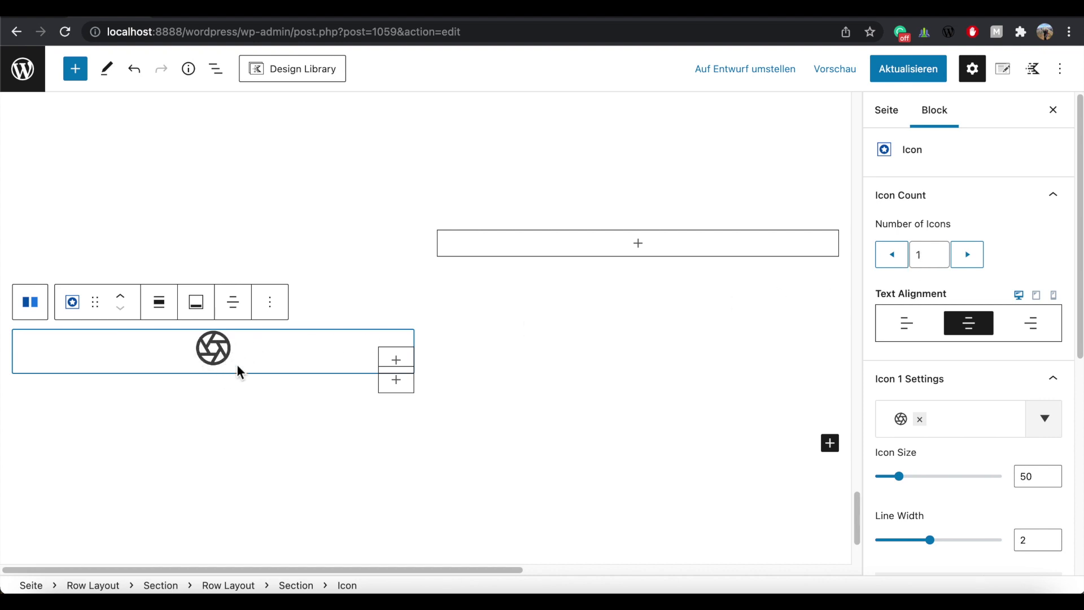
Replace the default icon in the Icon block with the solid star, found by searching for "star".
scroll(1027, 341, "down", 2)
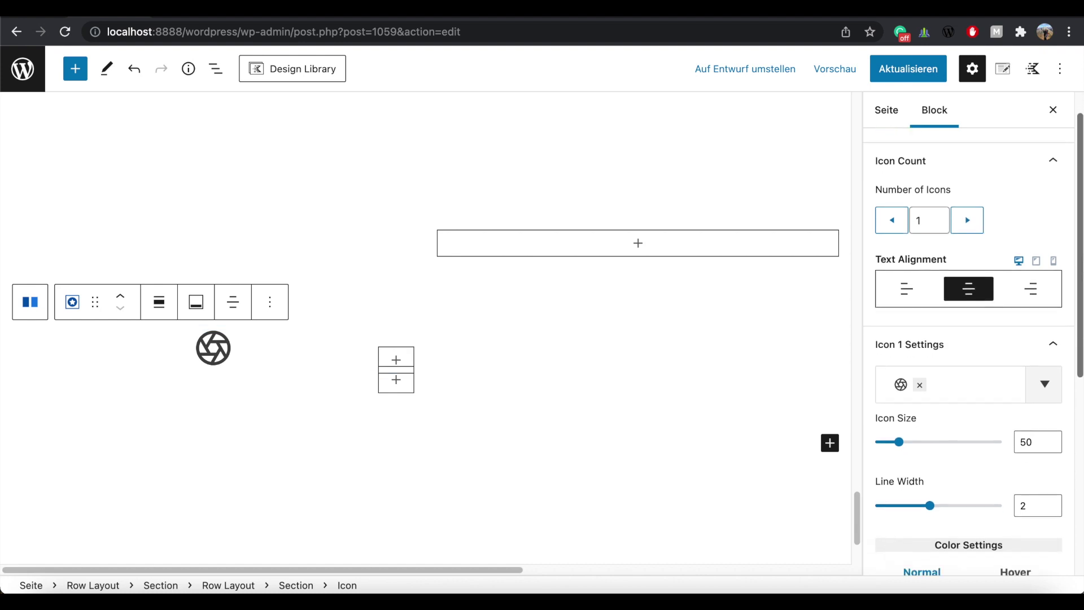
scroll(919, 258, "down", 5)
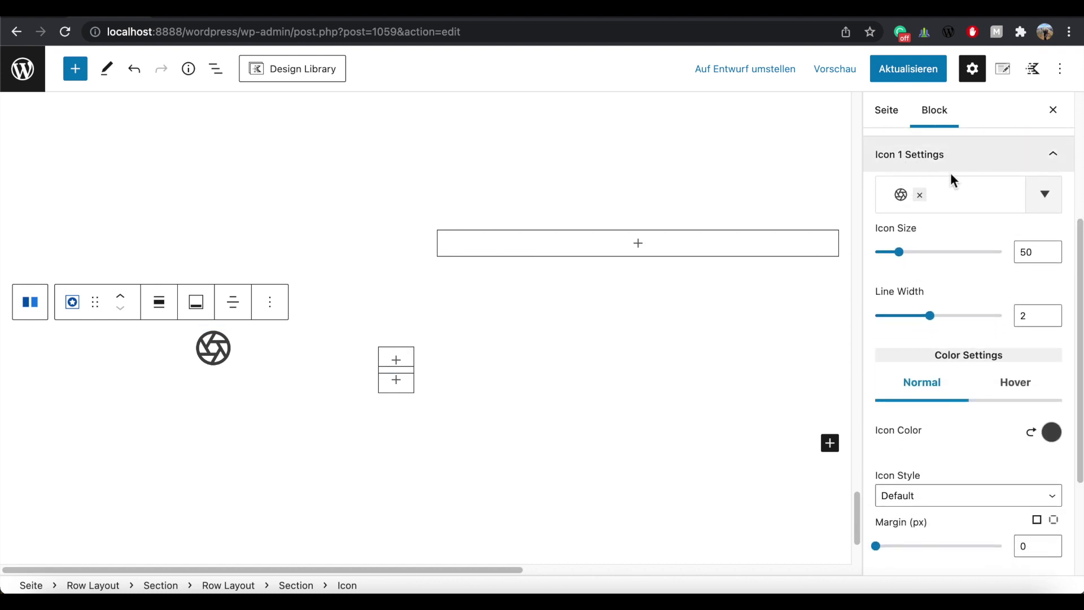
left_click(920, 195)
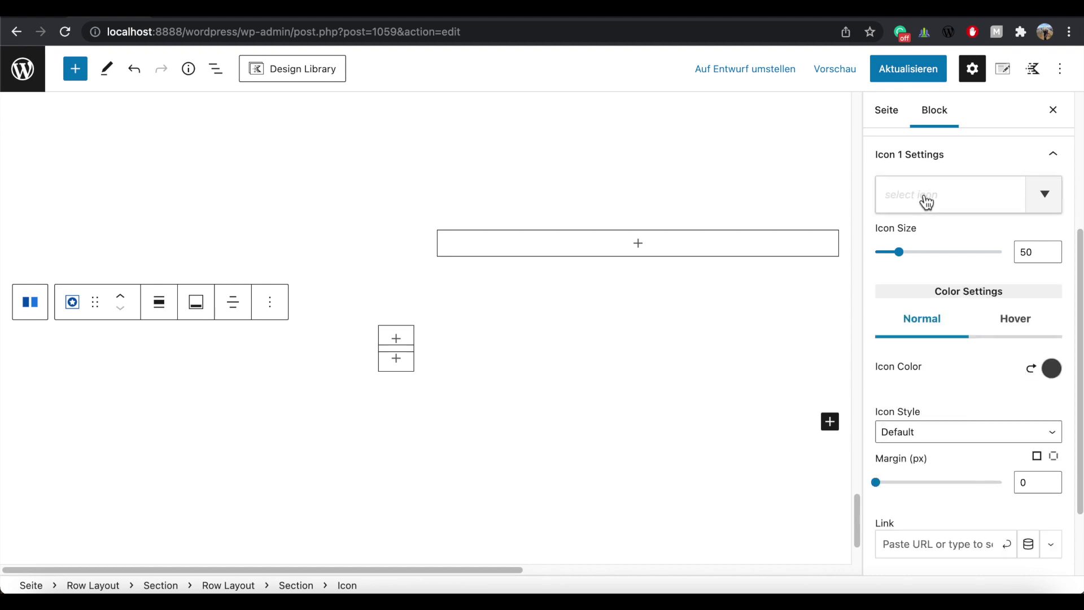
left_click(925, 198)
type("star")
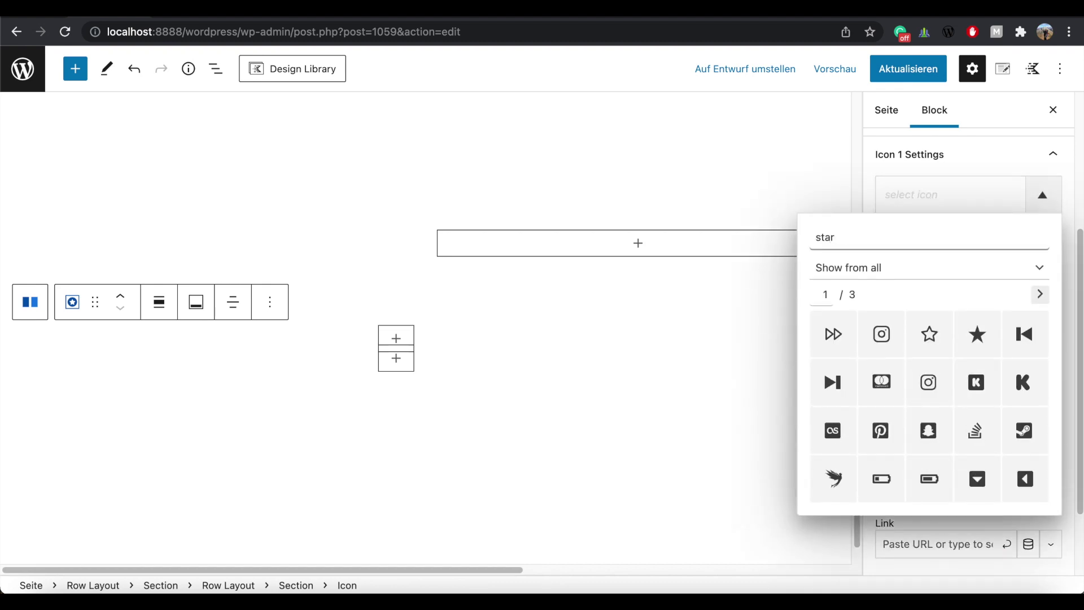
left_click(977, 335)
Set the star's icon size to 20 and its icon color to yellow FFFF00.
left_click_drag(1080, 271, 1077, 418)
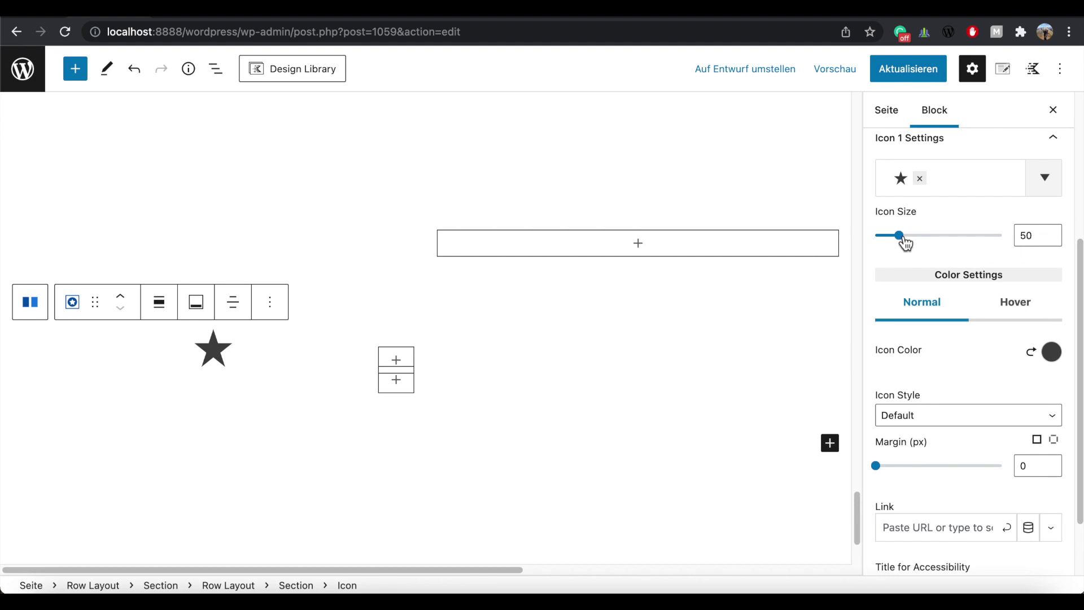
mouse_move(905, 243)
left_click_drag(904, 243, 885, 242)
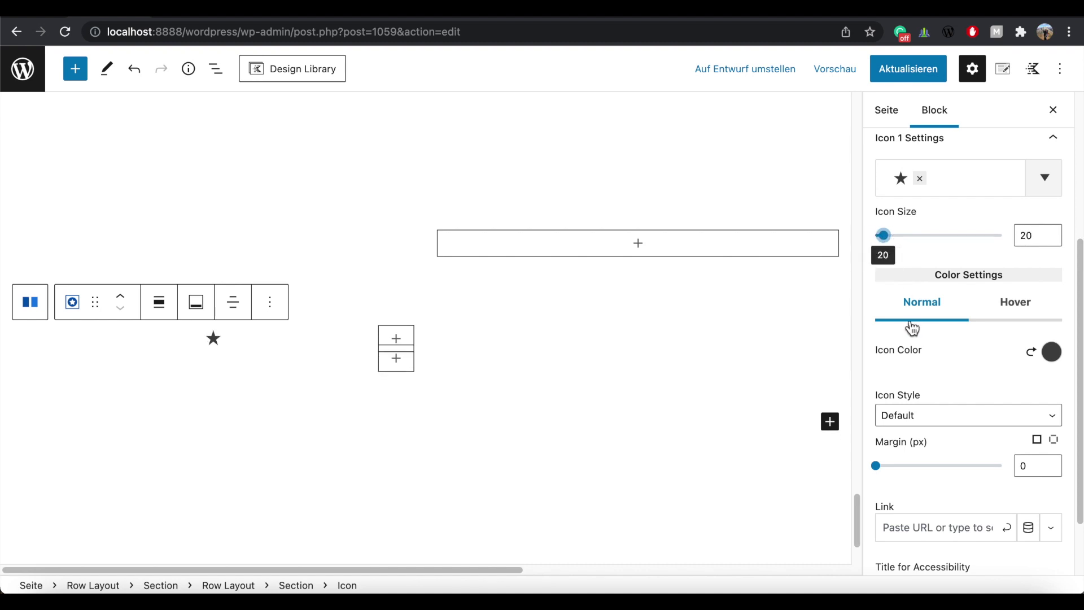
left_click(1054, 353)
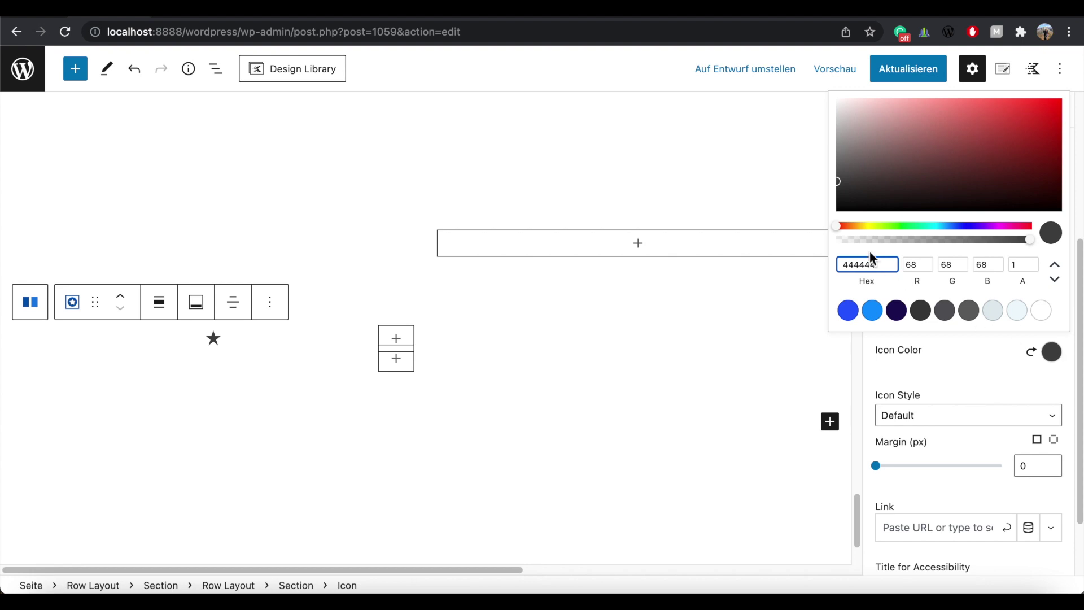
left_click_drag(837, 227, 870, 232)
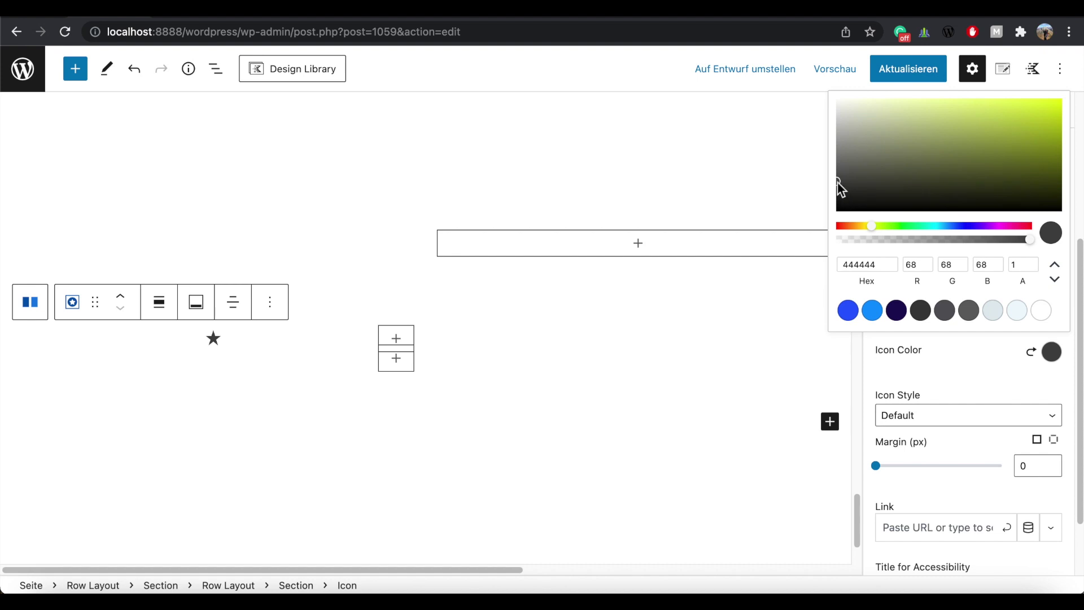
left_click_drag(838, 184, 1060, 100)
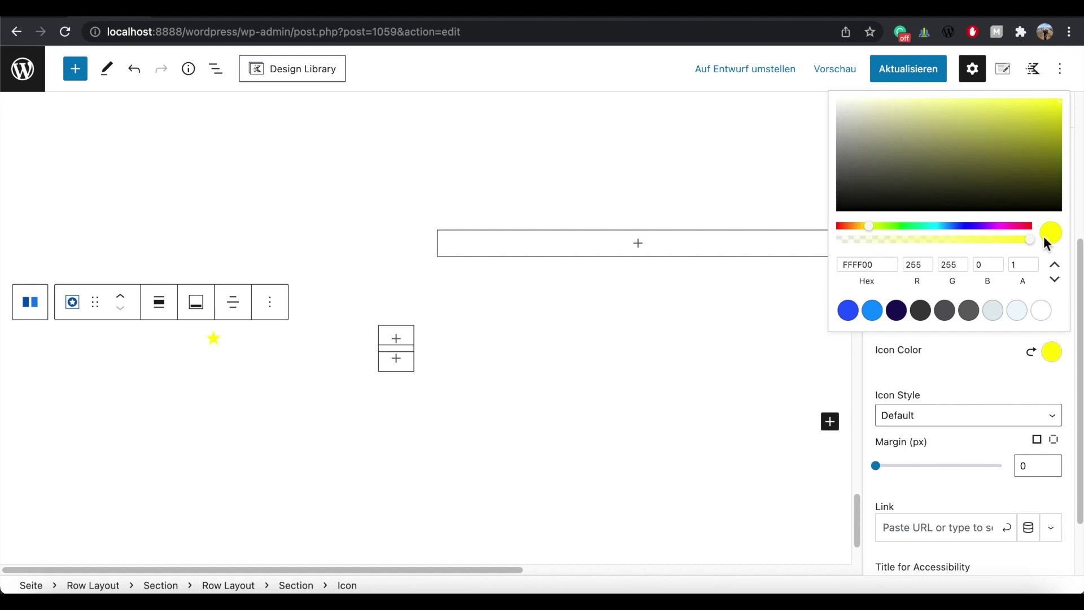
Shift the star's icon color to a warmer yellow, FFE000.
left_click(871, 226)
left_click_drag(869, 225, 867, 226)
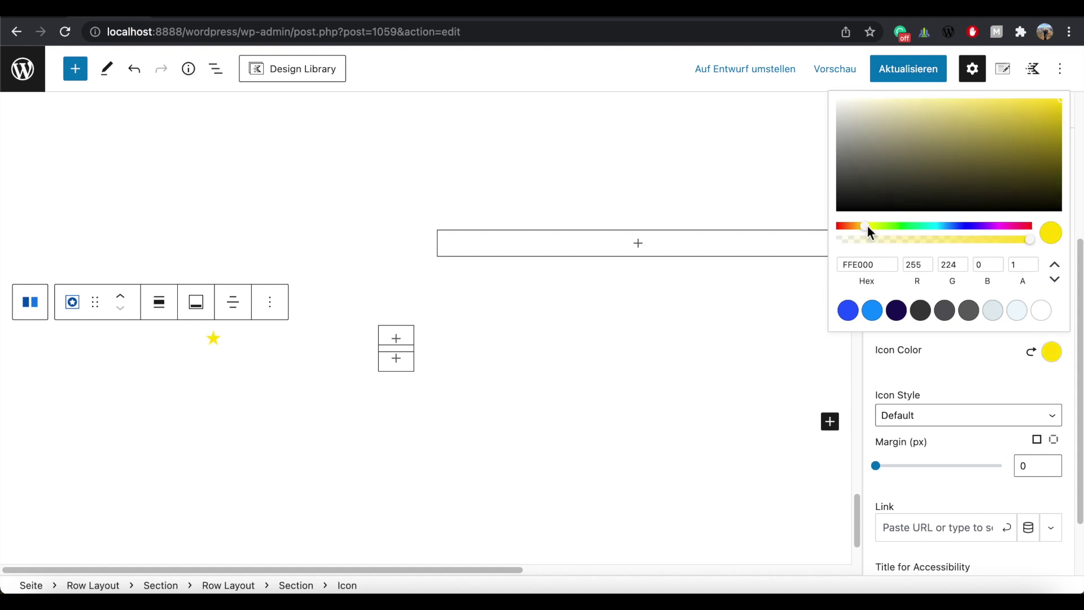
left_click(970, 371)
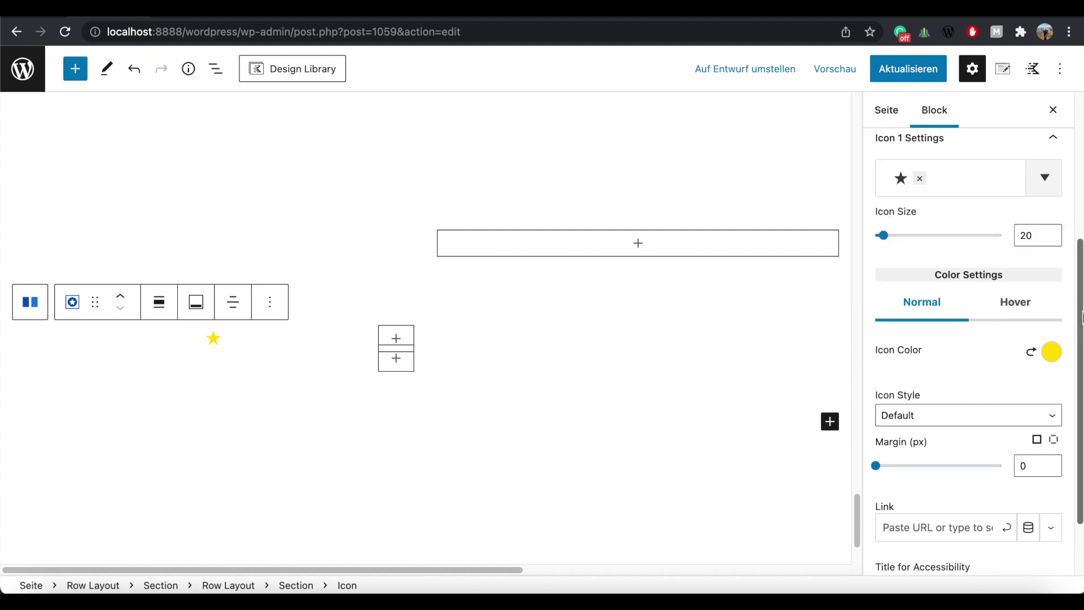
Set the number of icons in the star Icon block to 5.
scroll(1081, 311, "up", 1)
left_click_drag(1081, 311, 1060, 175)
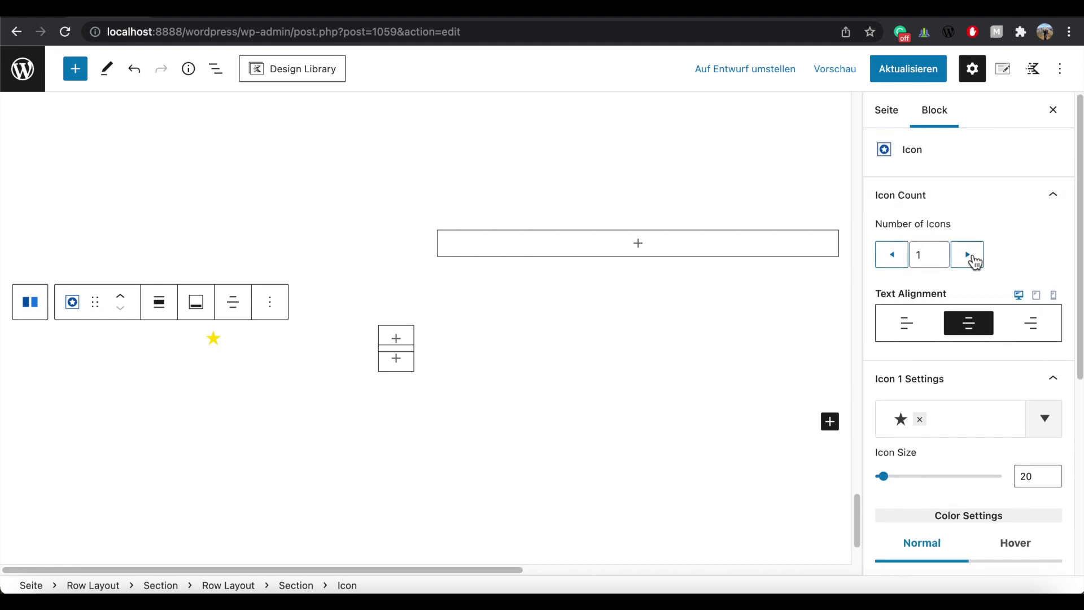
left_click(967, 254)
left_click(967, 255)
left_click(967, 254)
left_click(967, 254)
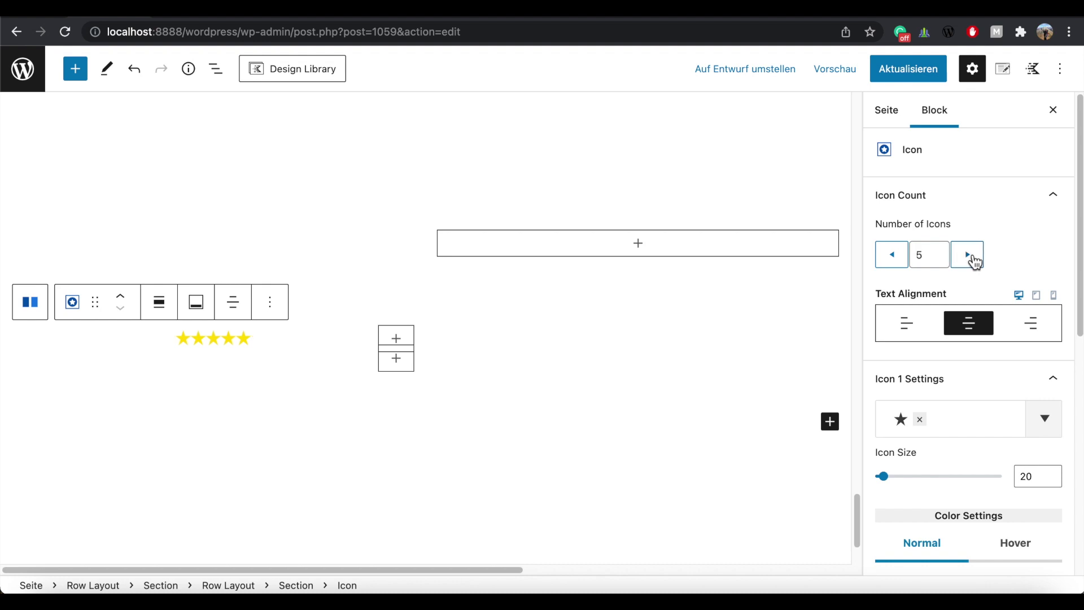
Insert a Testimonials block below the five stars, using the plain initial style with no bubble and the small picture beside the name.
left_click(263, 342)
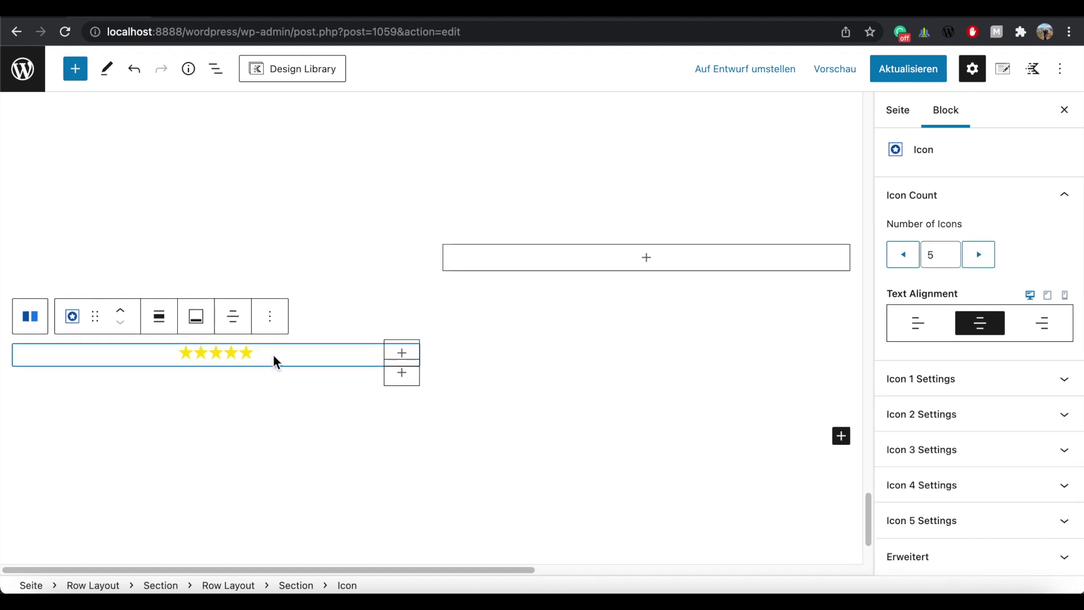
left_click(402, 355)
type("test")
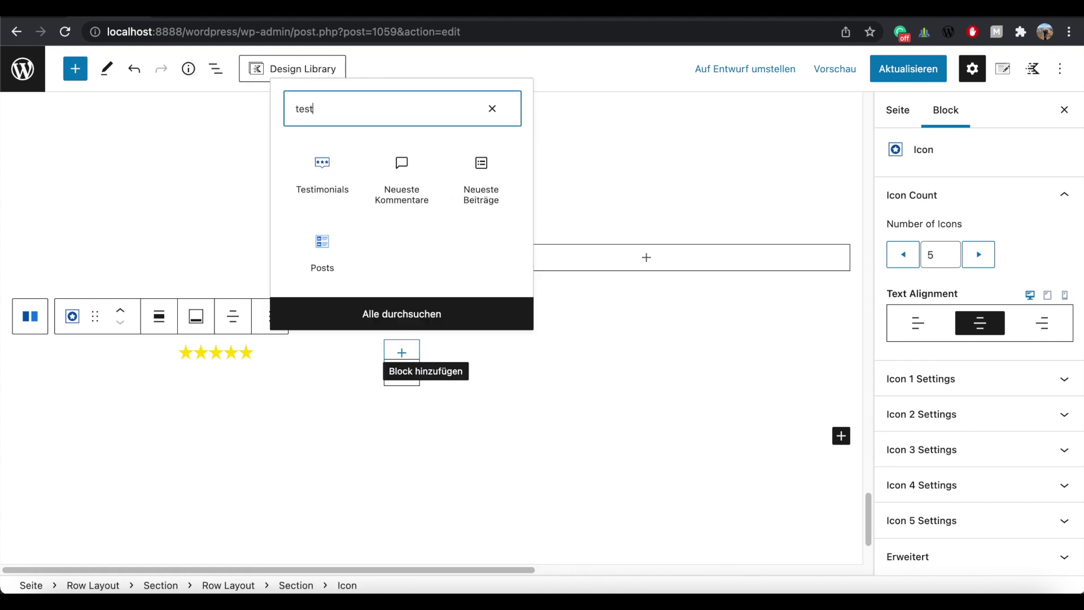
type("imonials")
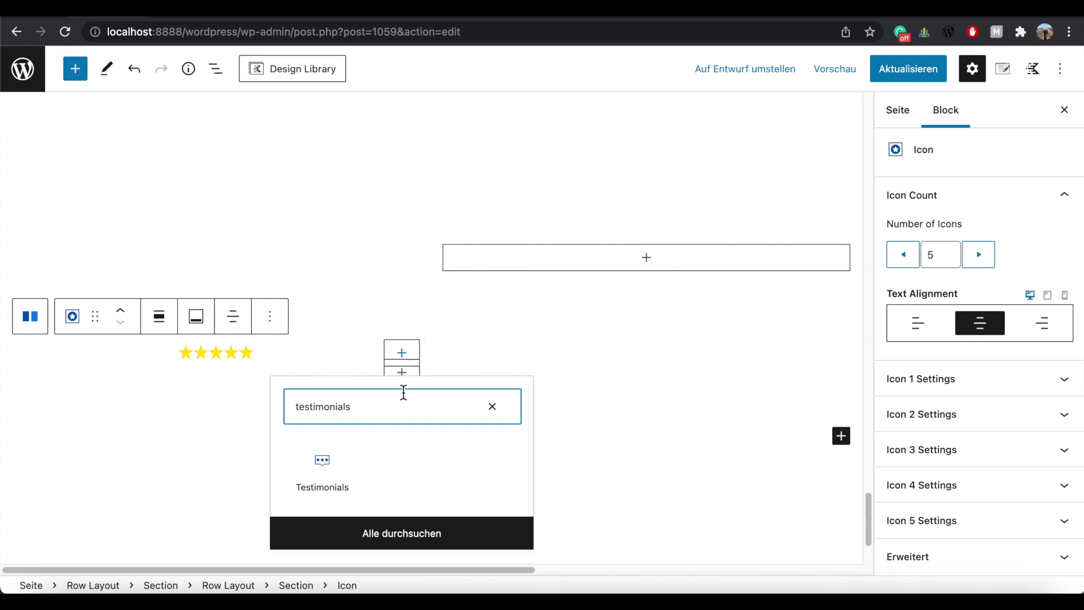
left_click(328, 473)
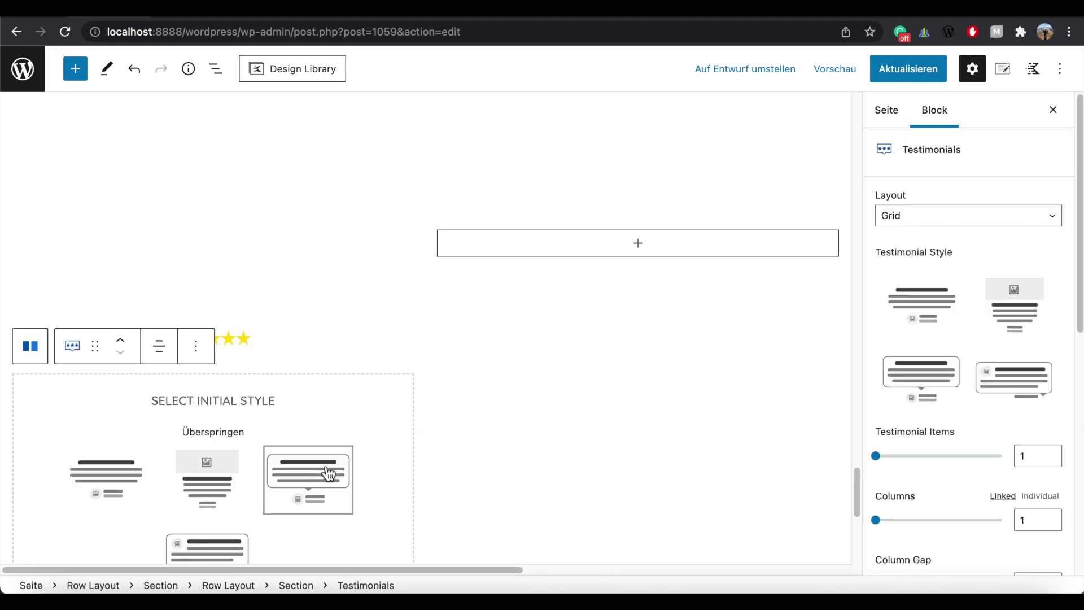
left_click(118, 475)
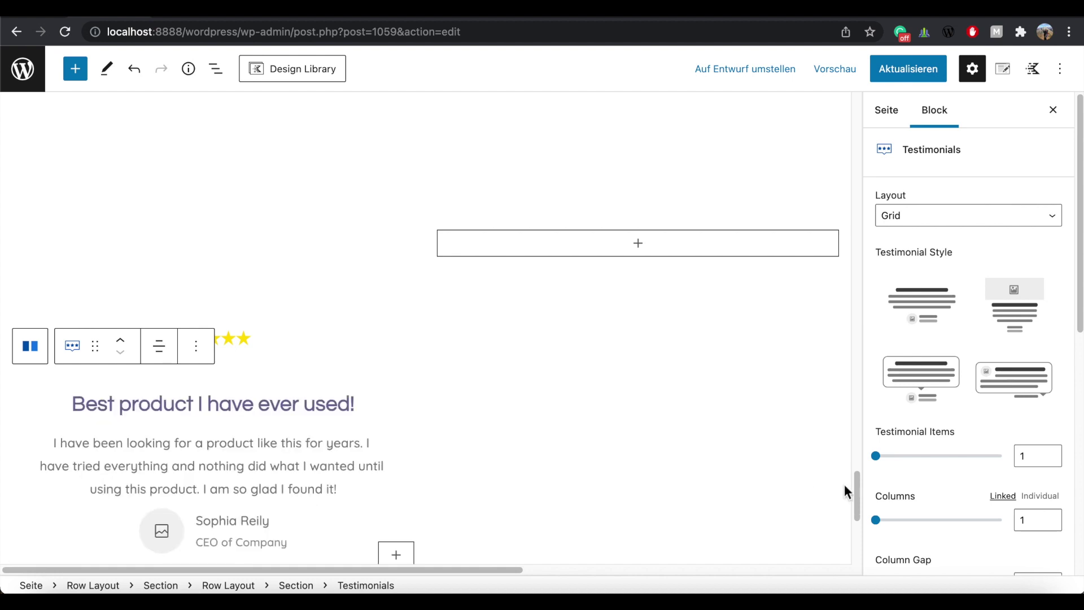
Turn off the title display for the testimonial.
left_click_drag(856, 483, 859, 504)
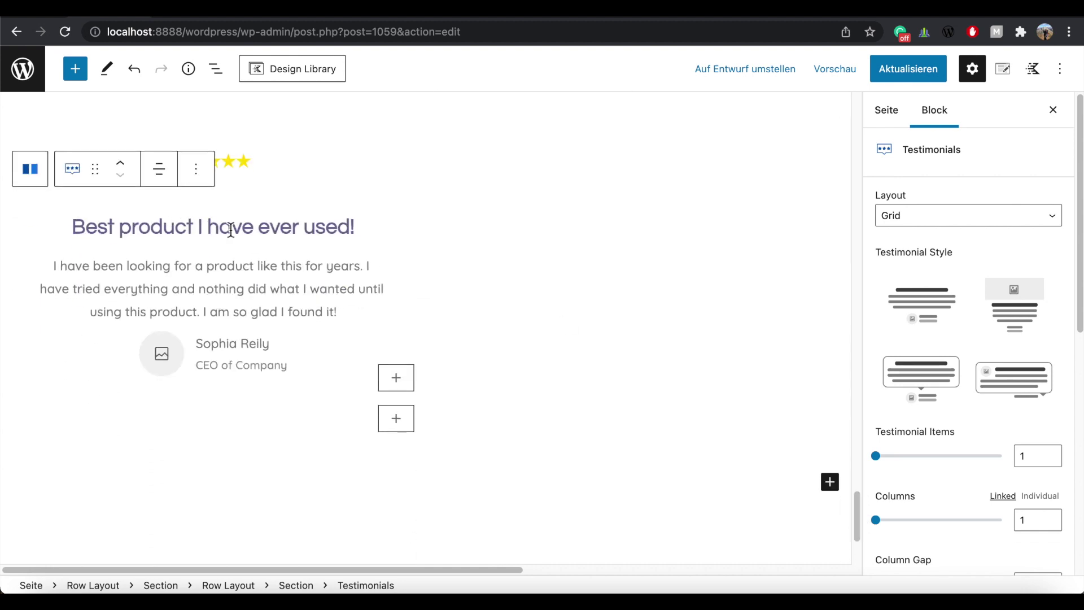
left_click(253, 231)
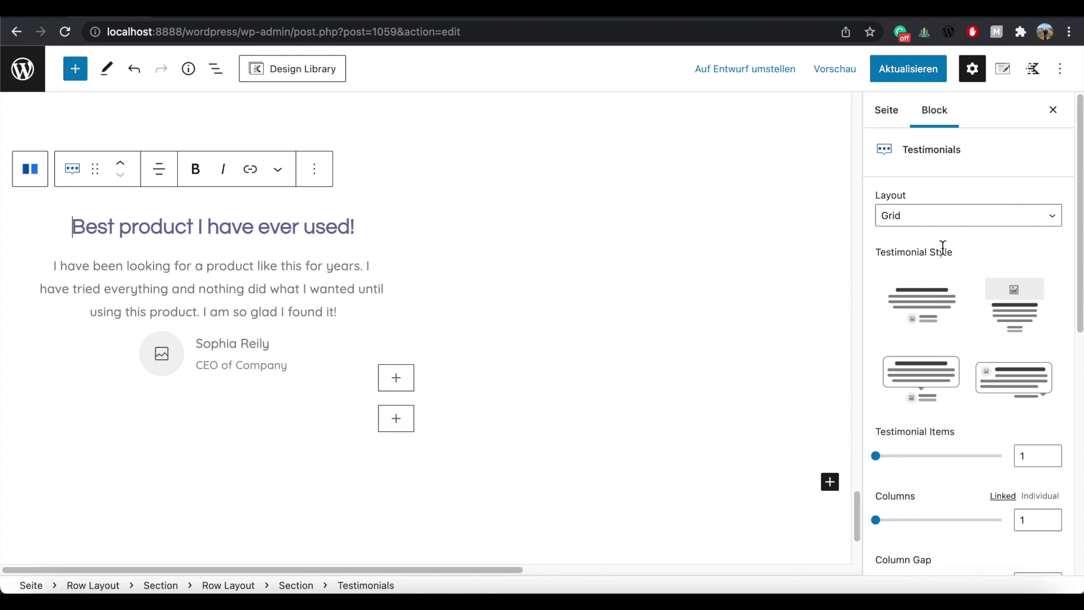
scroll(968, 339, "down", 10)
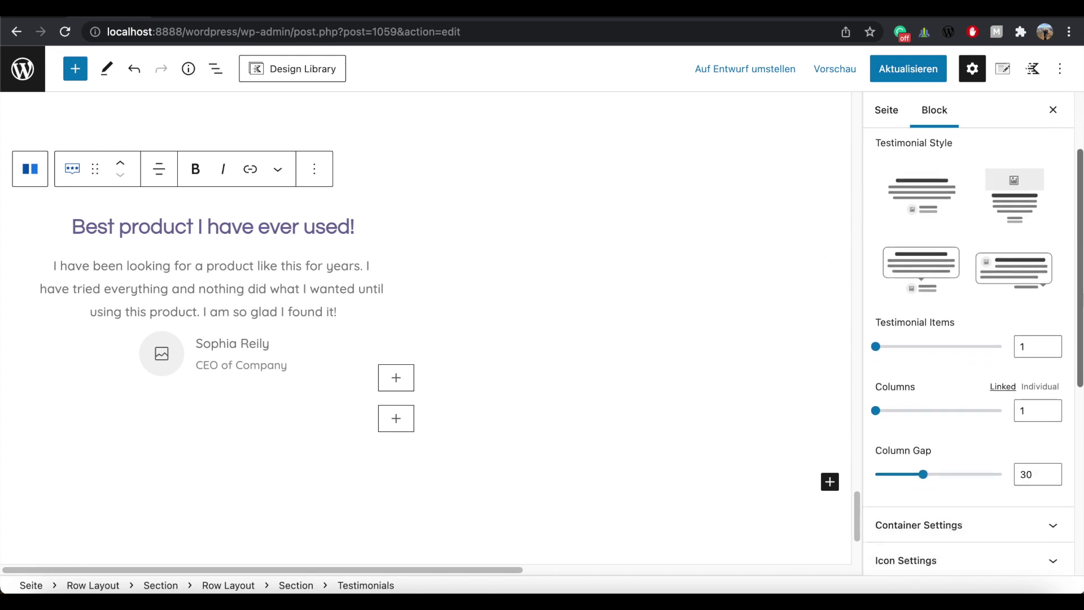
scroll(969, 350, "down", 3)
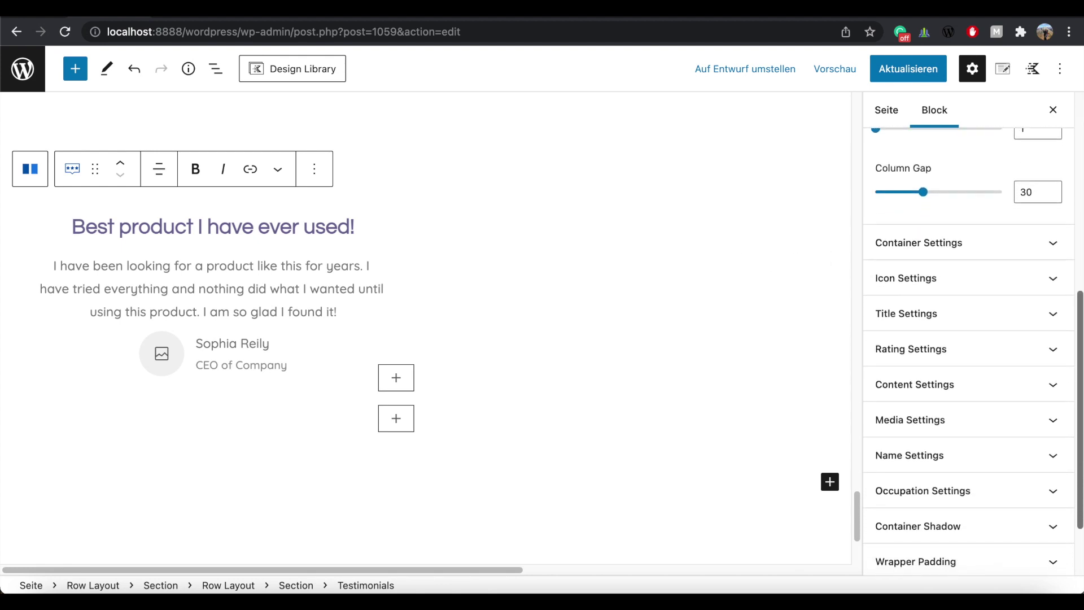
scroll(1067, 399, "down", 1)
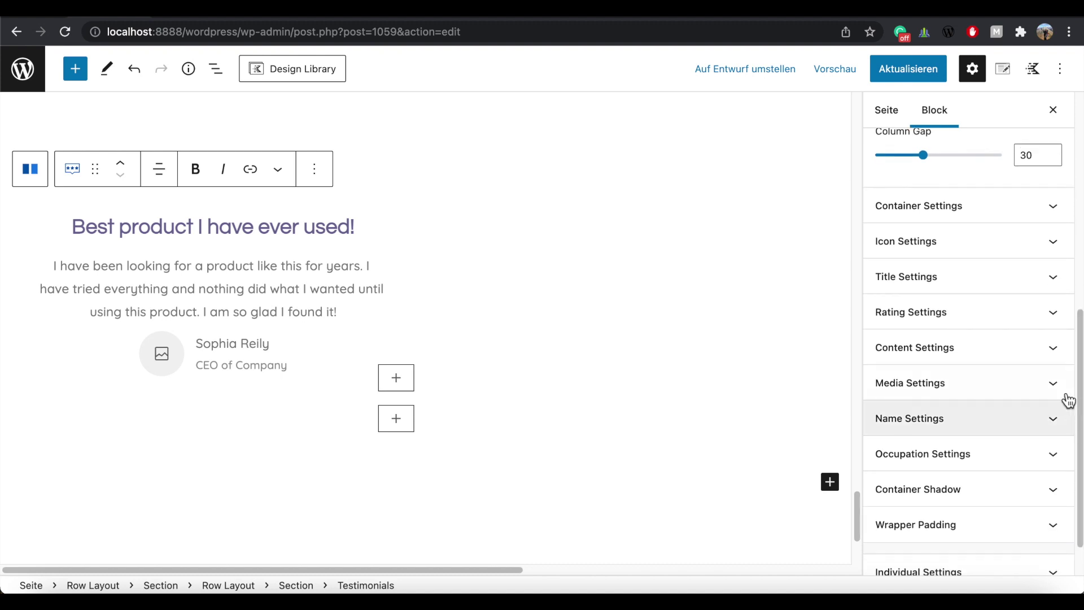
left_click(942, 288)
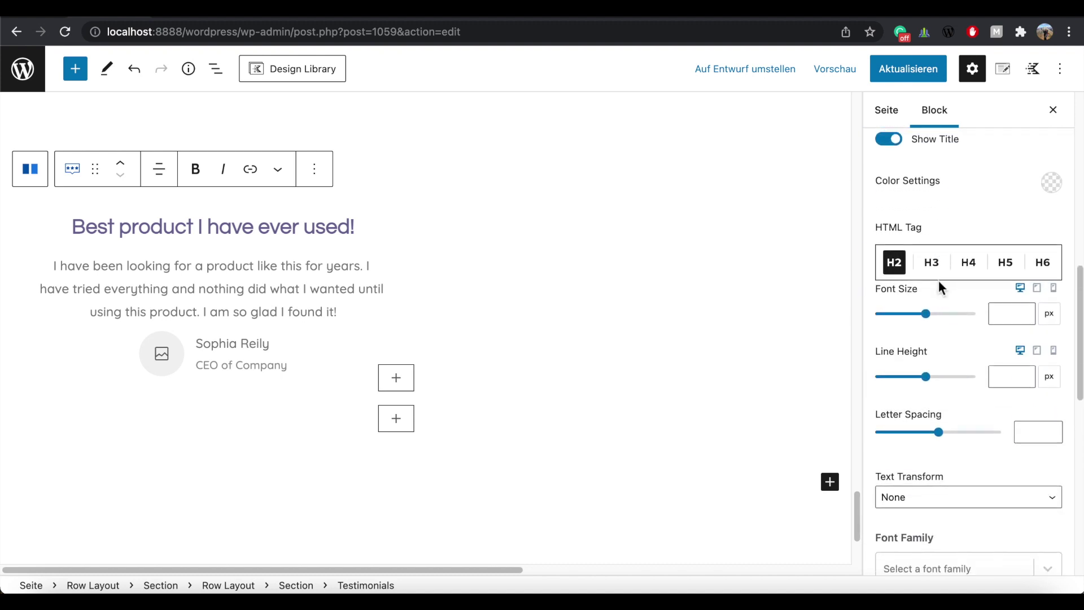
left_click(890, 142)
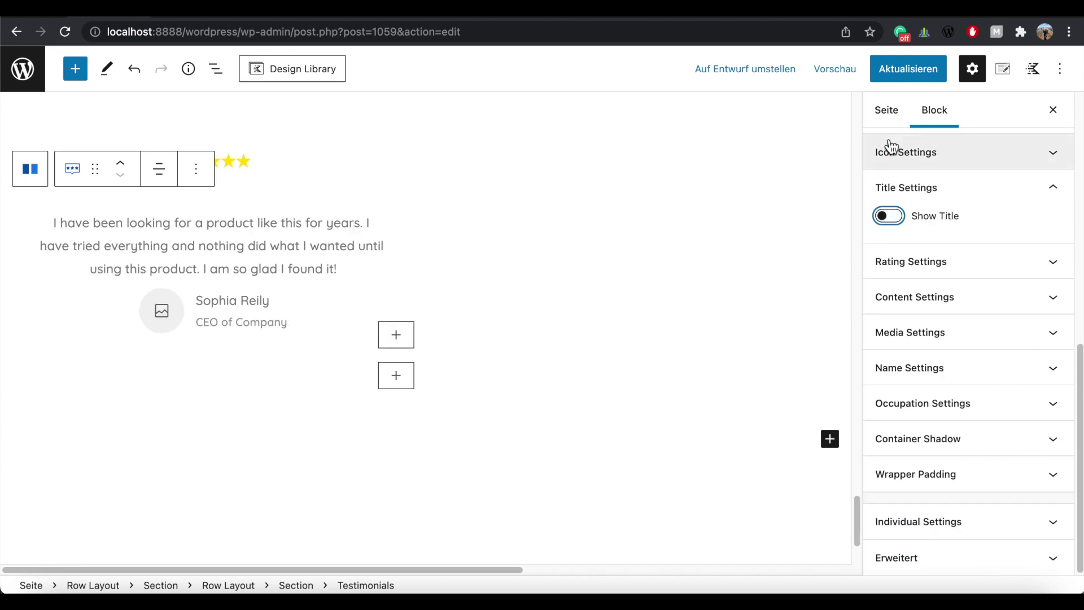
Set the testimonial's author picture to IMG_9759.jpg from the media library.
left_click(164, 312)
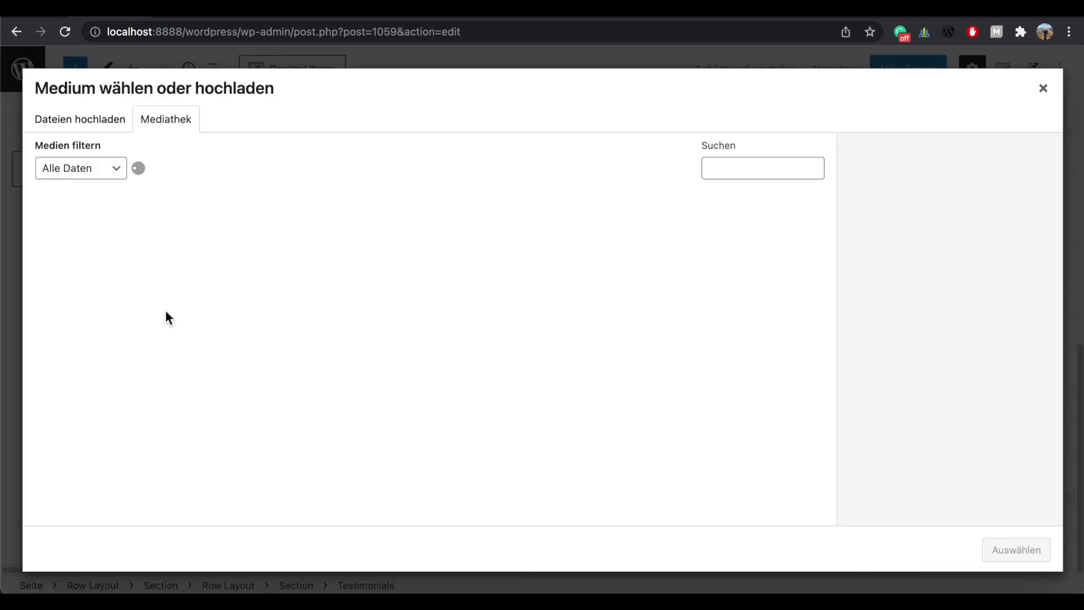
left_click(109, 260)
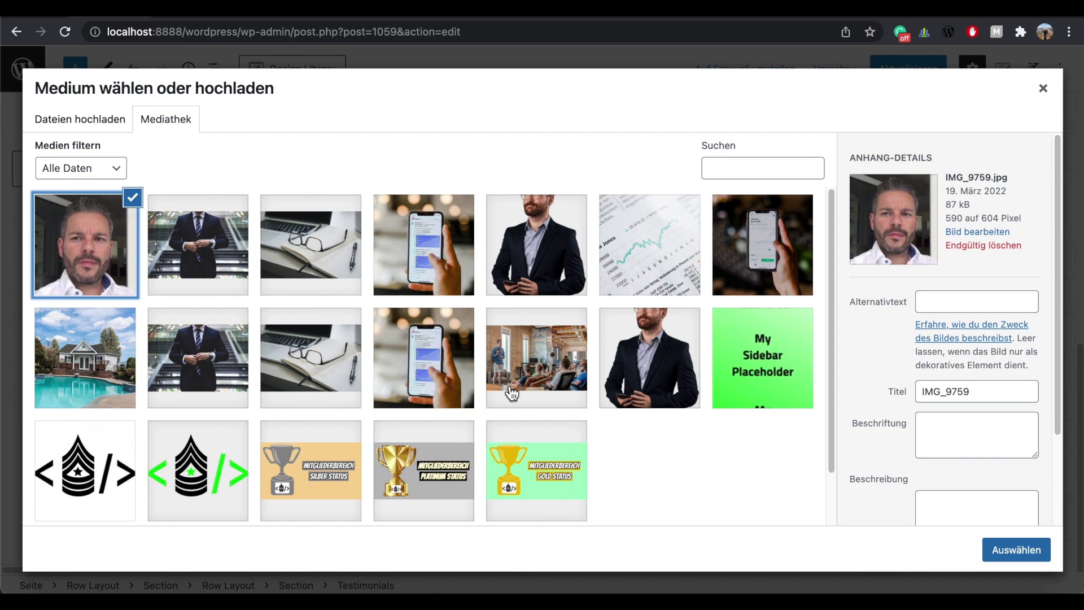
left_click(1016, 550)
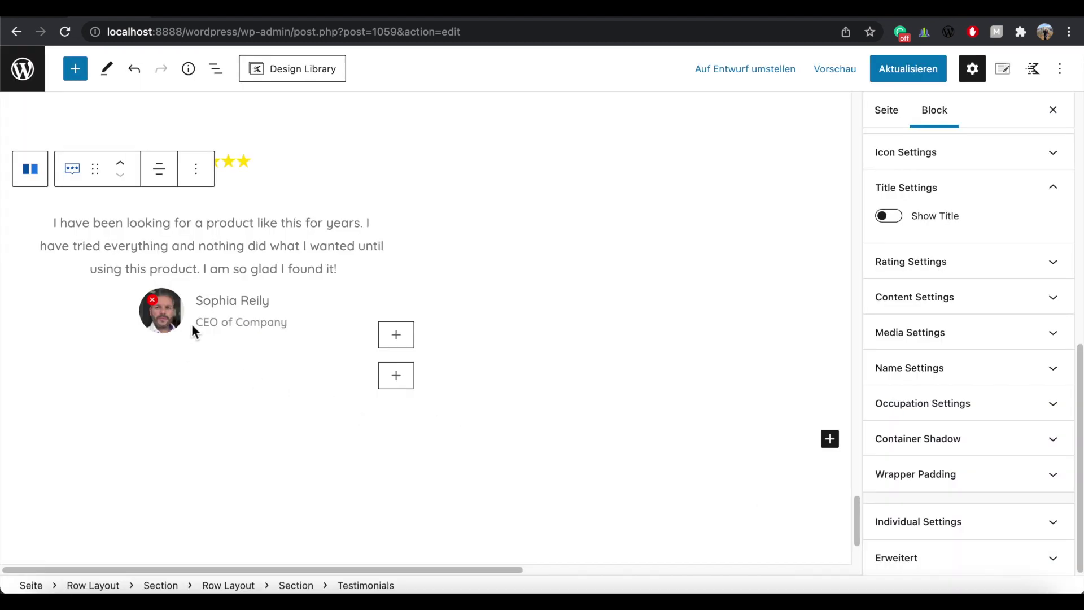
Enter the author's first name in the testimonial and set the name's font weight to Bold.
left_click(197, 301)
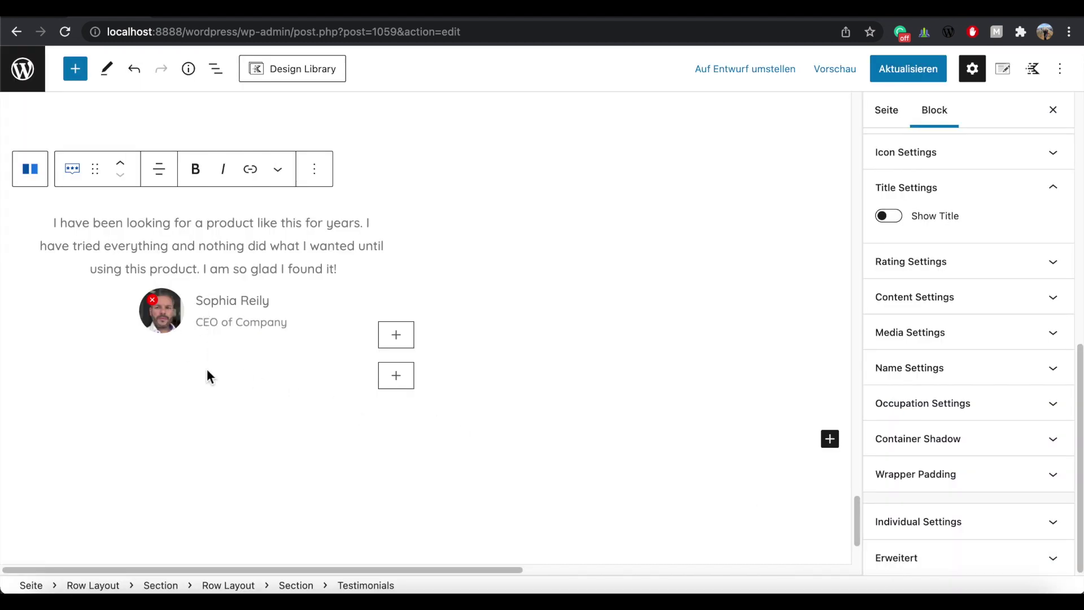
type("Robin")
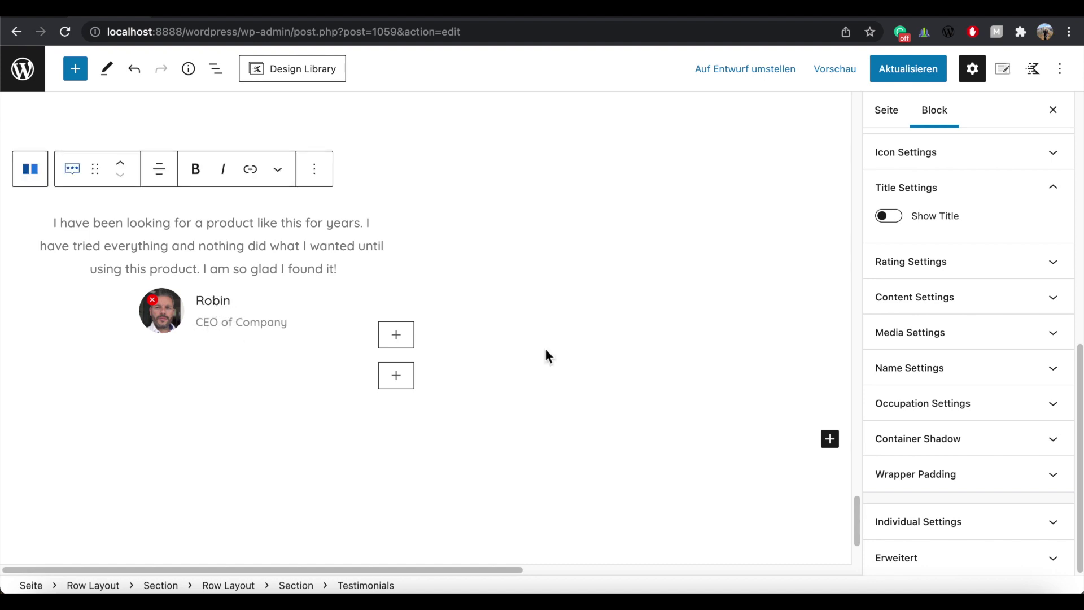
left_click(953, 374)
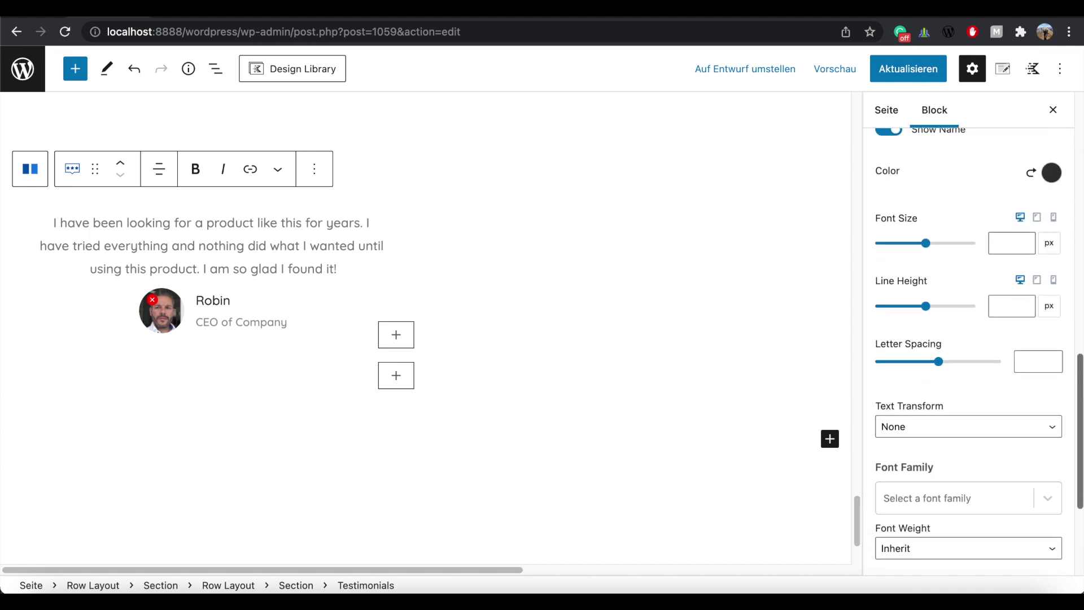
scroll(1048, 414, "down", 5)
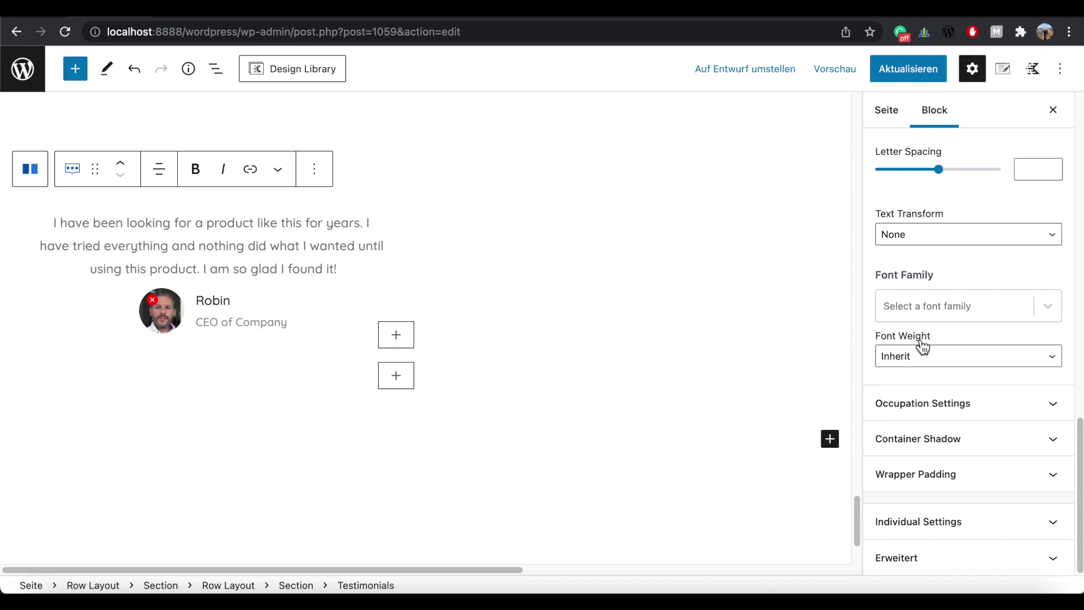
left_click(949, 355)
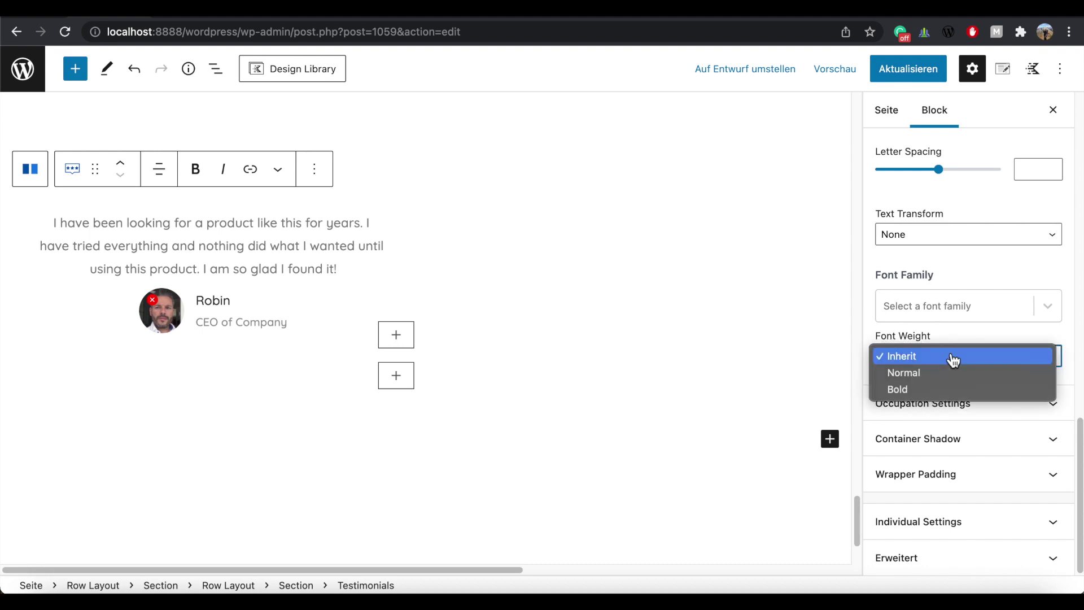
left_click(917, 390)
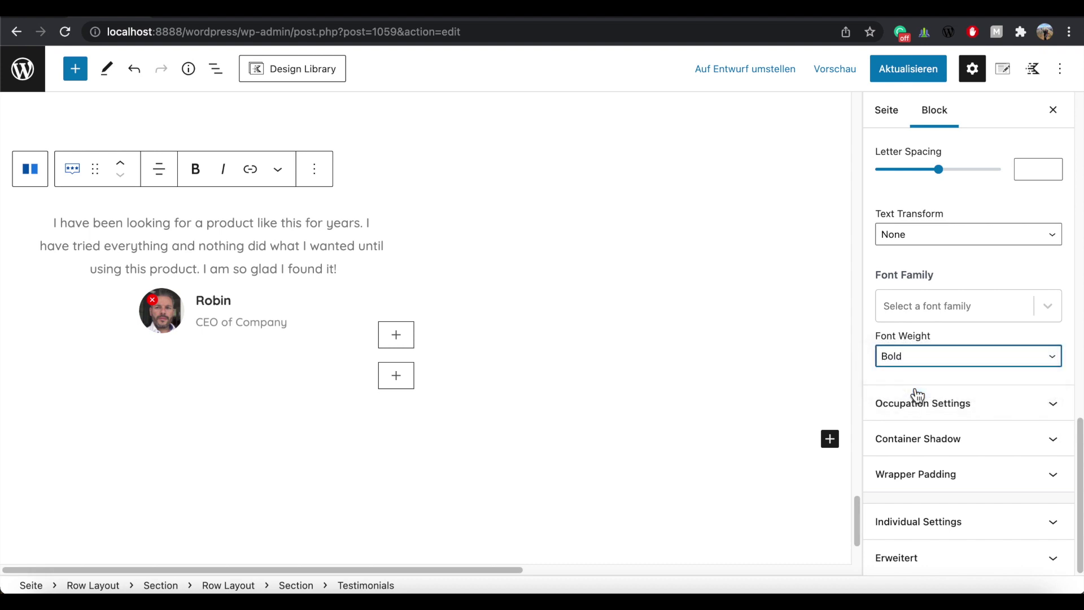
Replace the testimonial author's occupation with "WEB General".
left_click(224, 321)
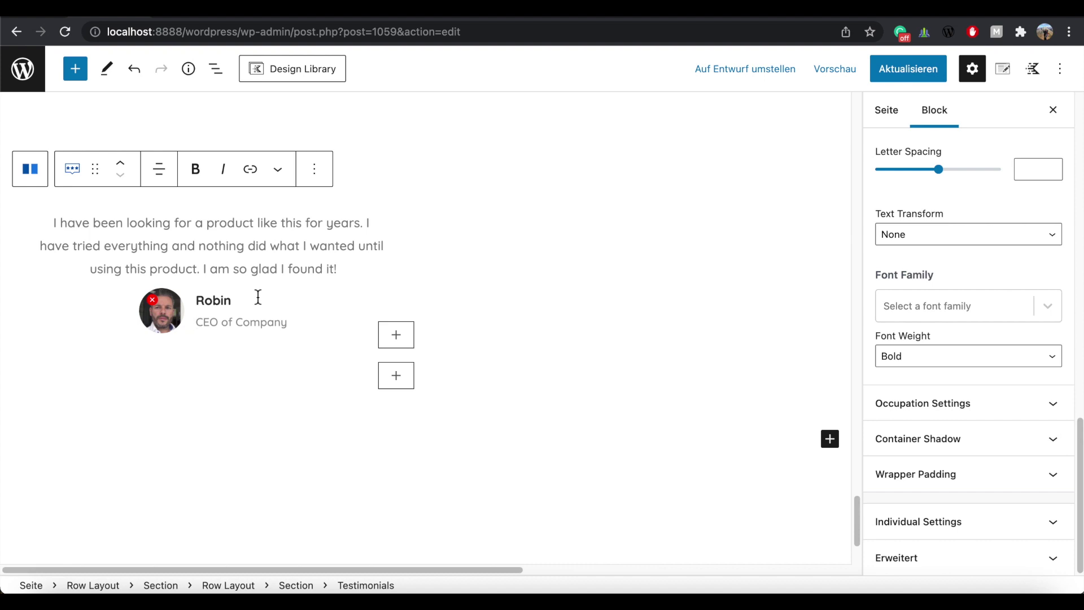
type("WEB")
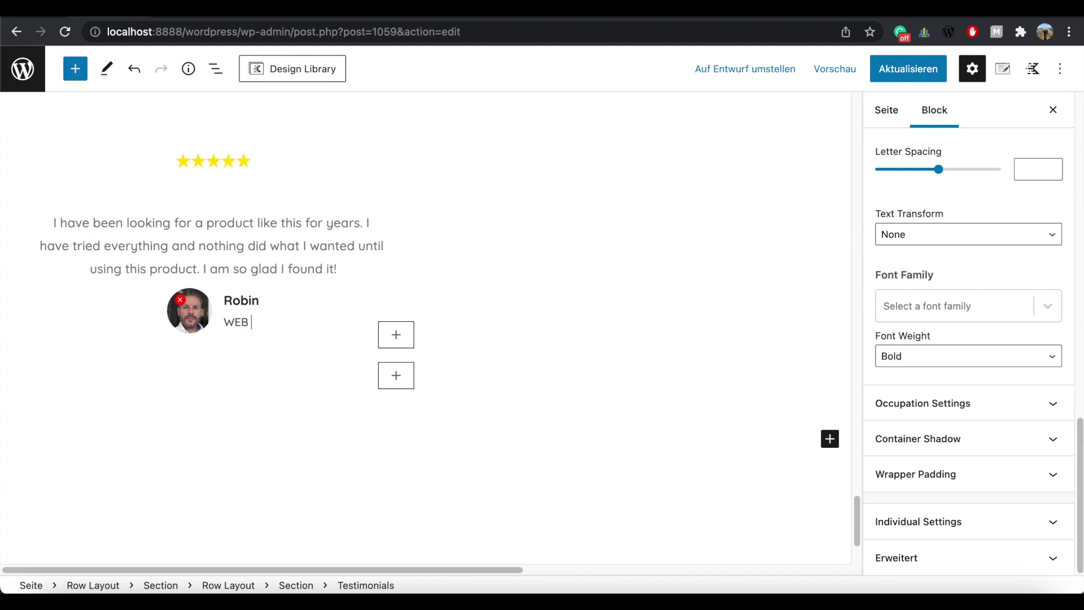
type(" General")
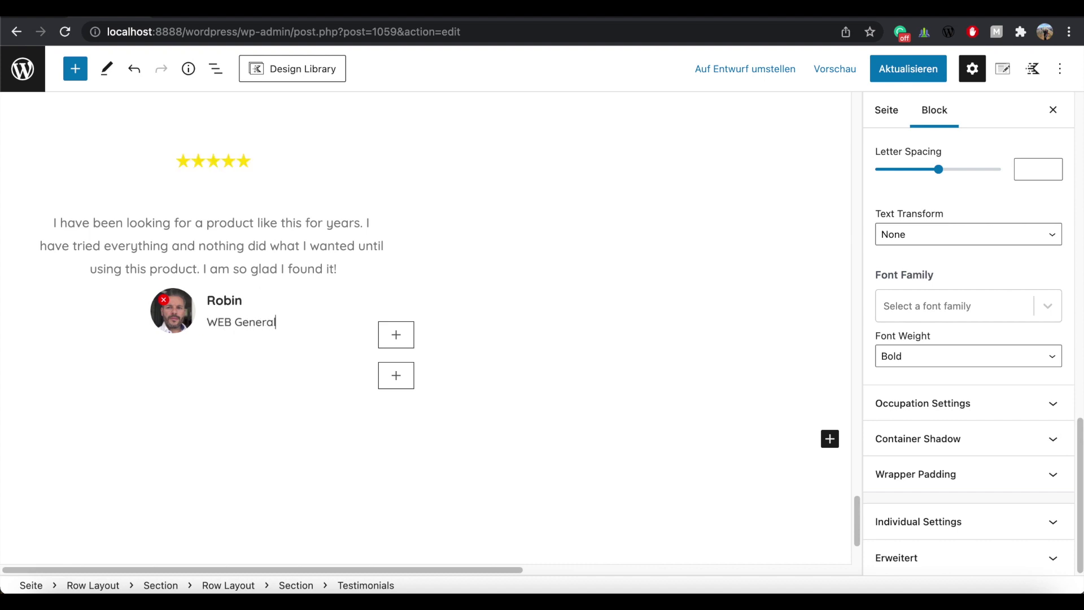
left_click(274, 409)
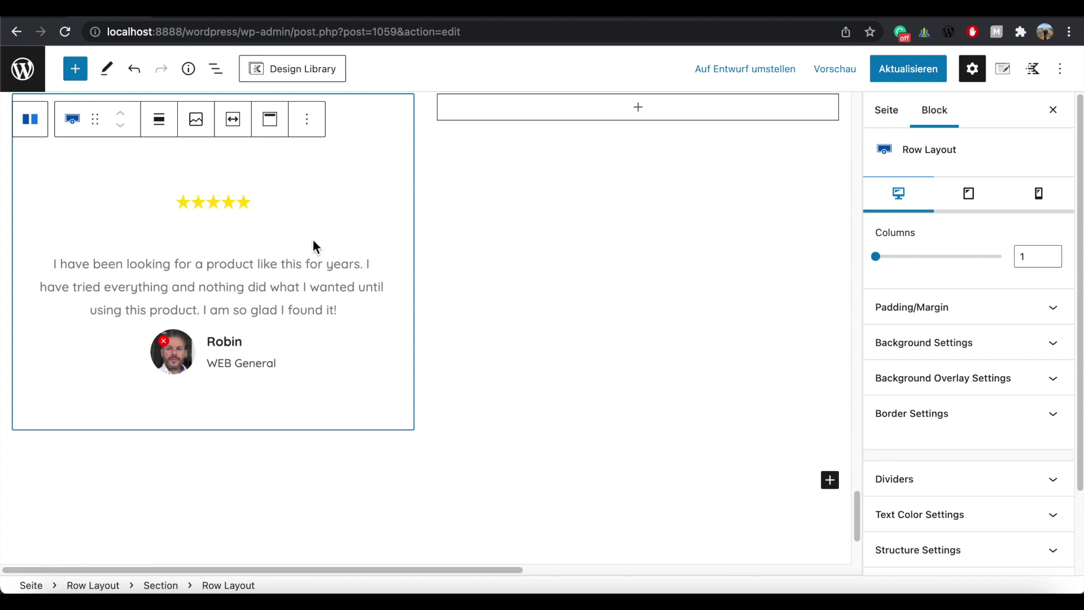
Select the Section inside the testimonial's inner Row Layout and set its container border color to the light grey palette color.
left_click(223, 76)
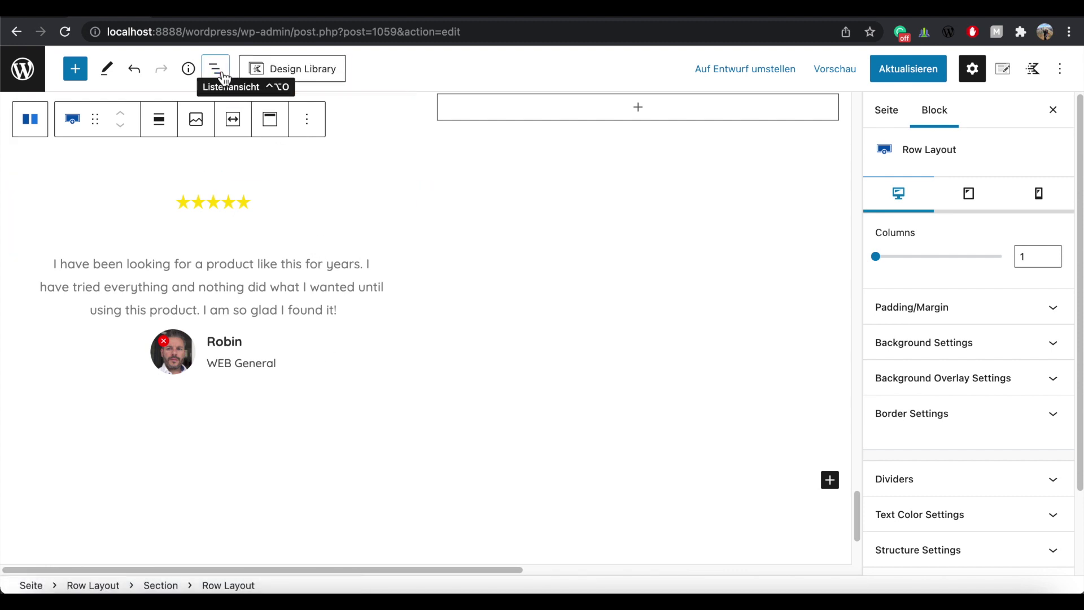
left_click_drag(283, 173, 289, 520)
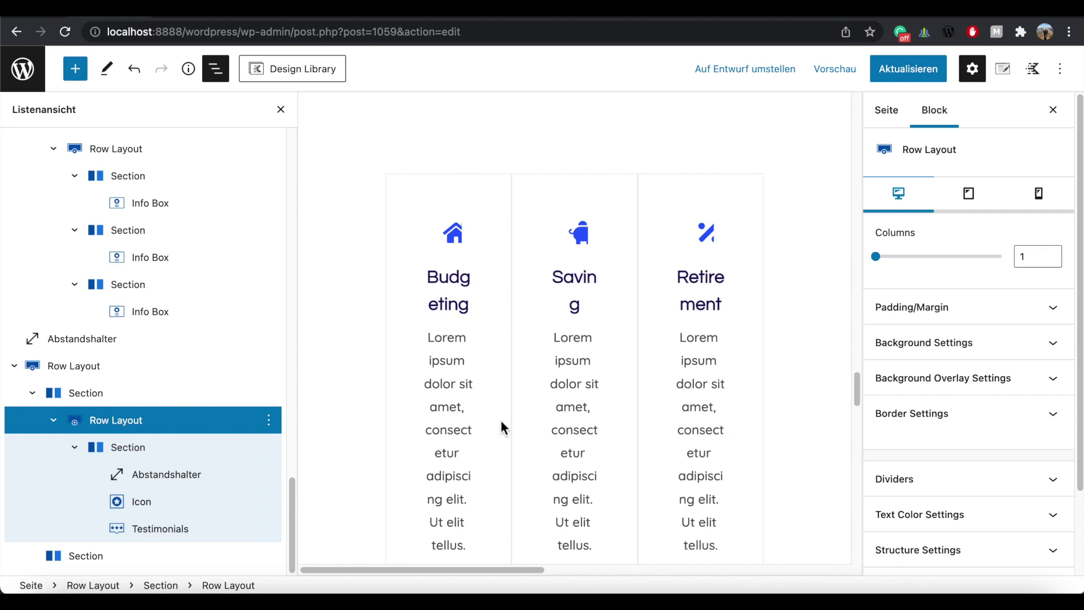
left_click_drag(857, 387, 890, 525)
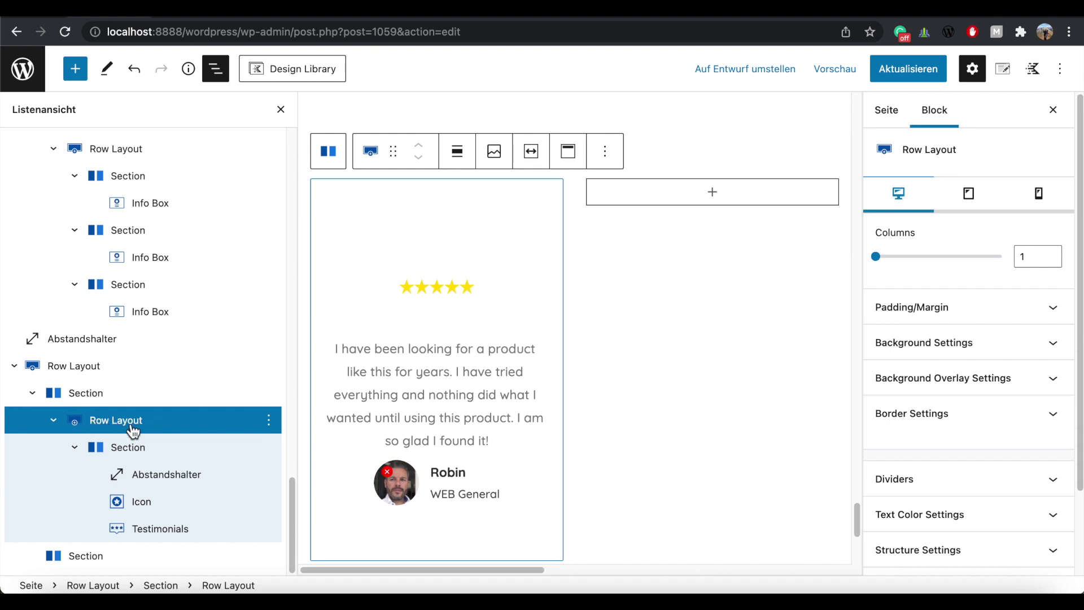
left_click(131, 449)
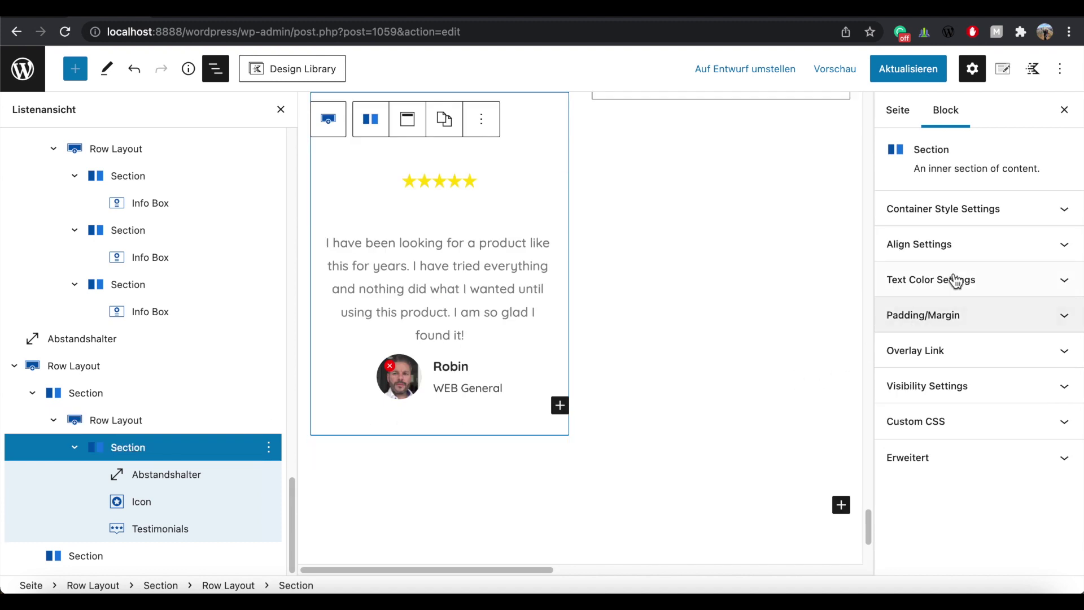
left_click(1032, 211)
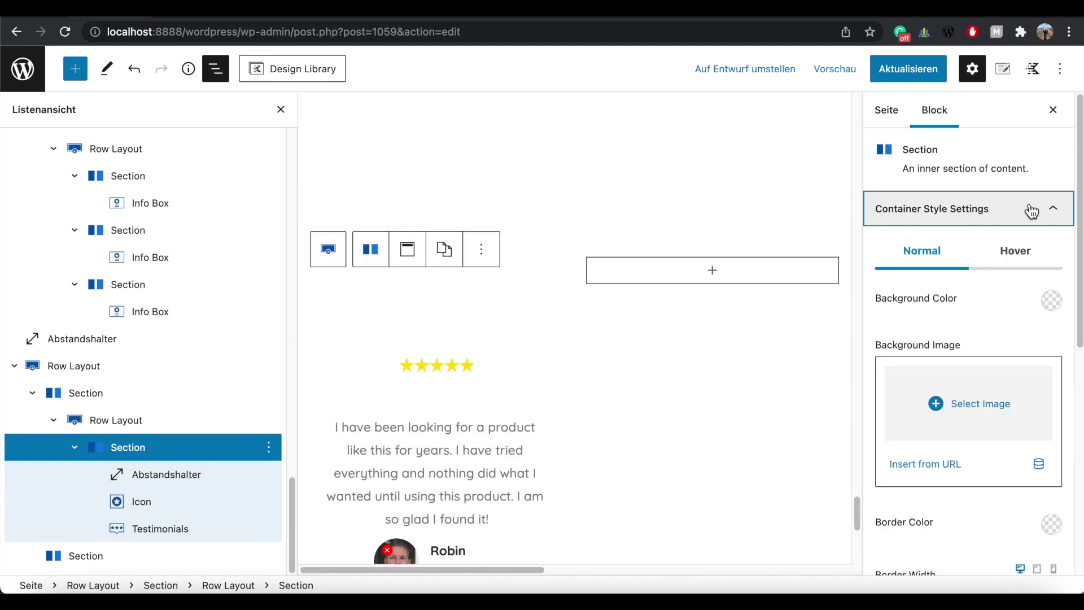
scroll(1032, 211, "down", 3)
scroll(899, 274, "down", 3)
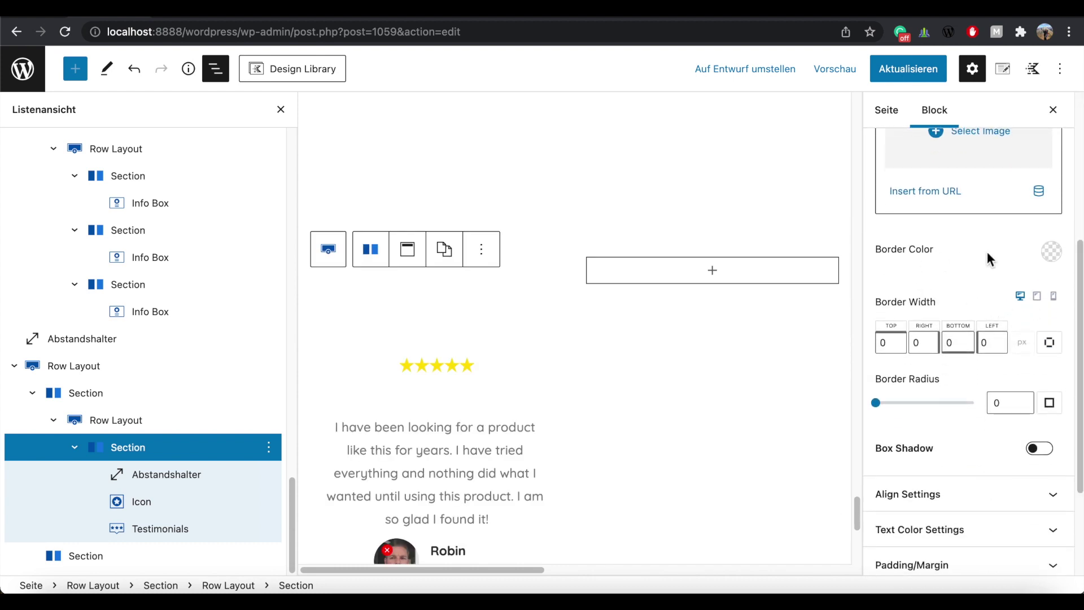
left_click(1060, 261)
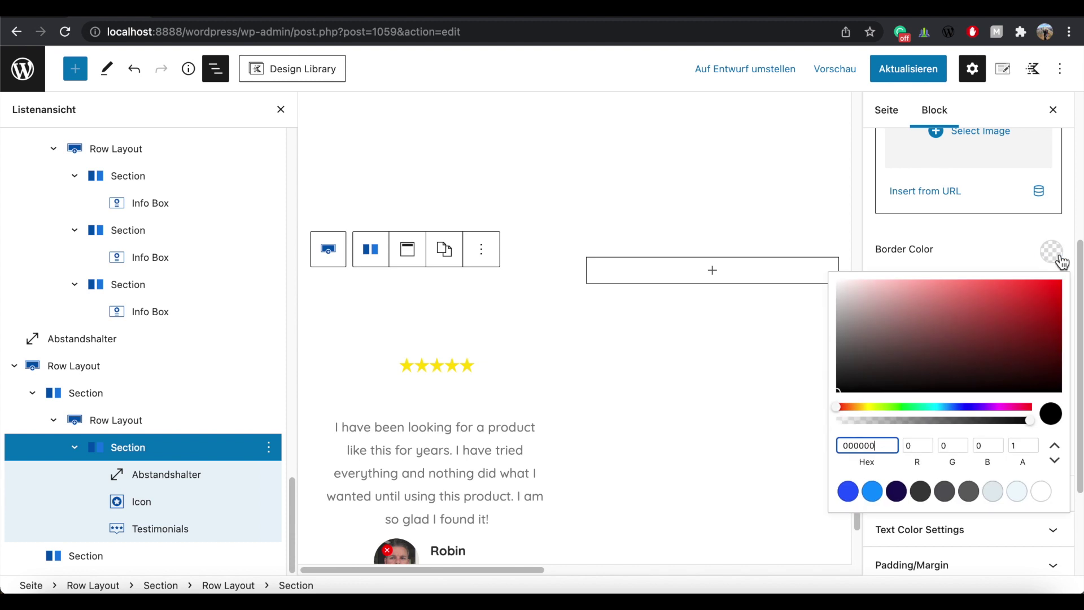
left_click(997, 492)
left_click(971, 270)
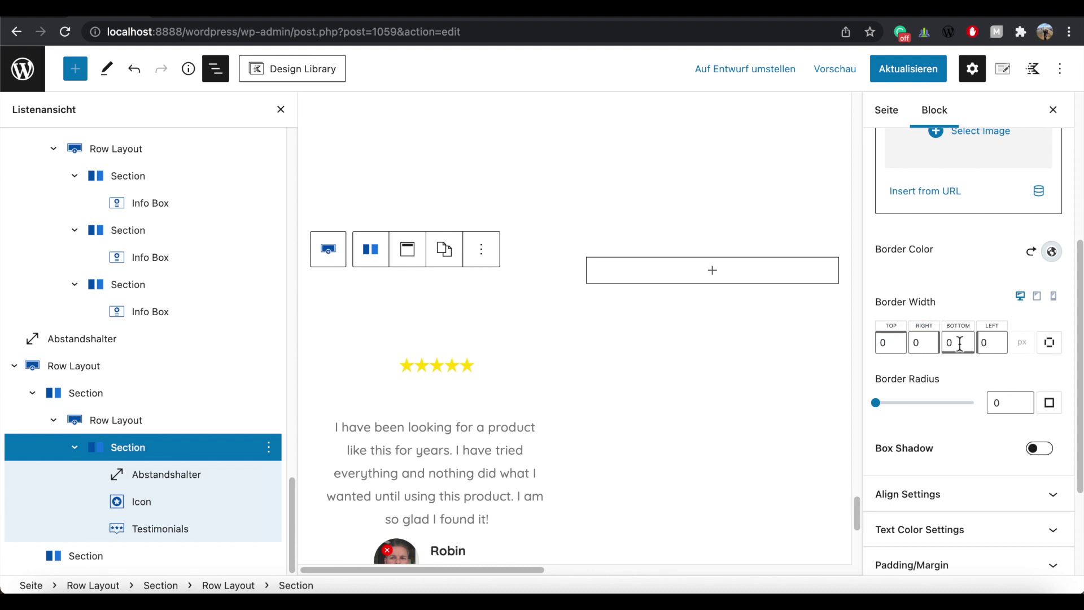
Give the testimonial section a uniform border width of 1 px and a border radius of 6.
left_click(1050, 342)
double_click(972, 332)
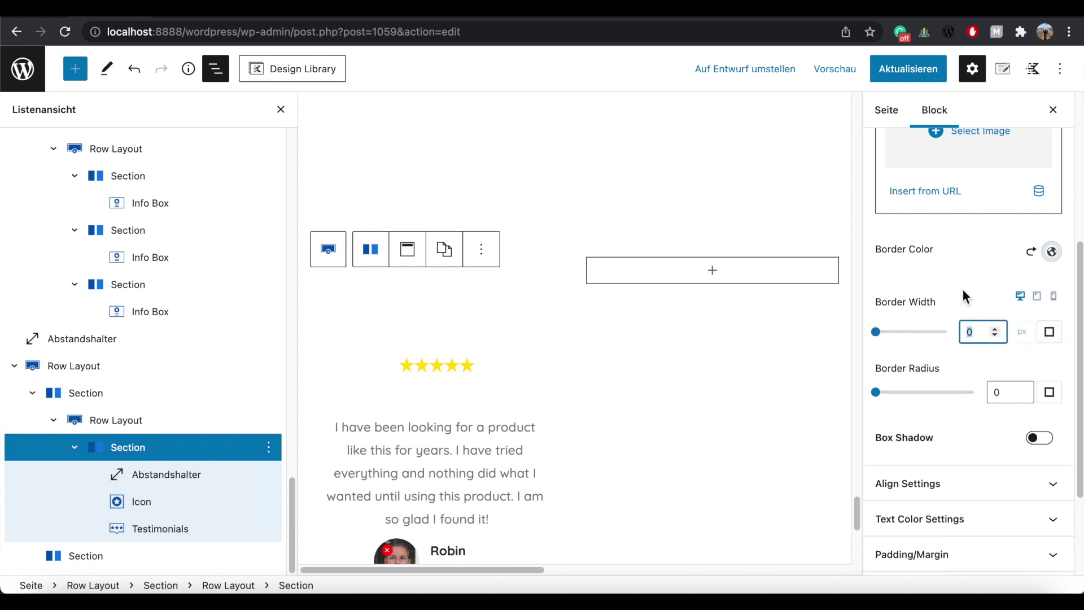
type("1")
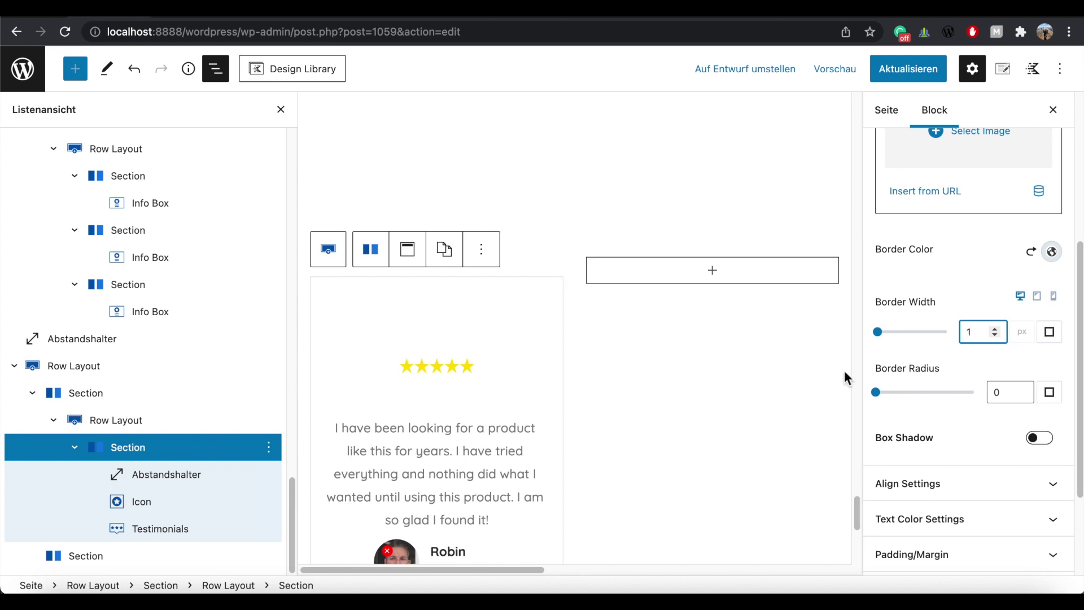
left_click(989, 393)
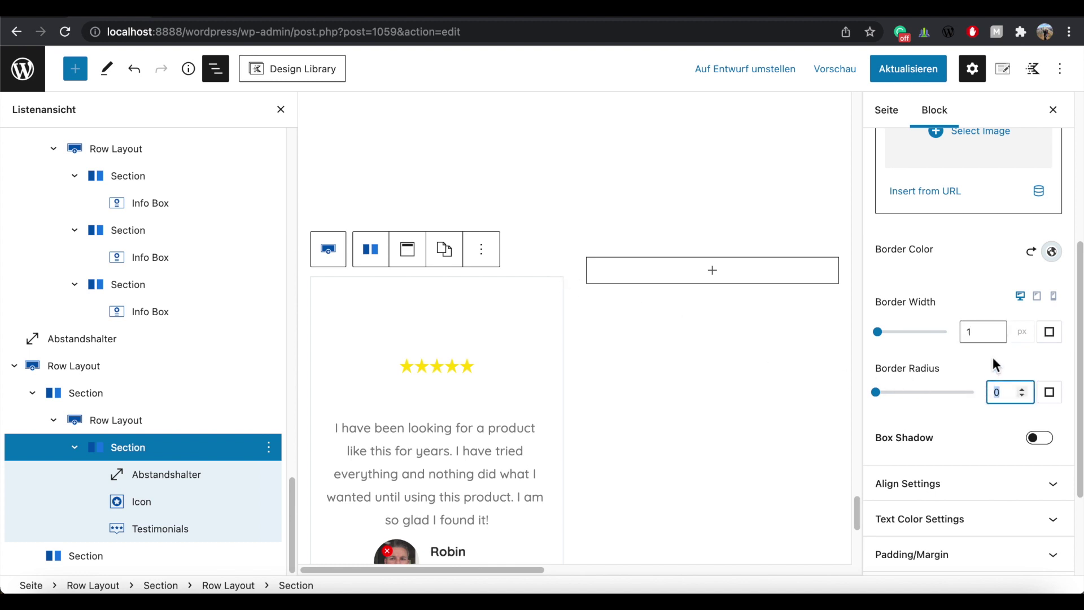
type("6")
left_click(550, 273)
scroll(542, 260, "down", 3)
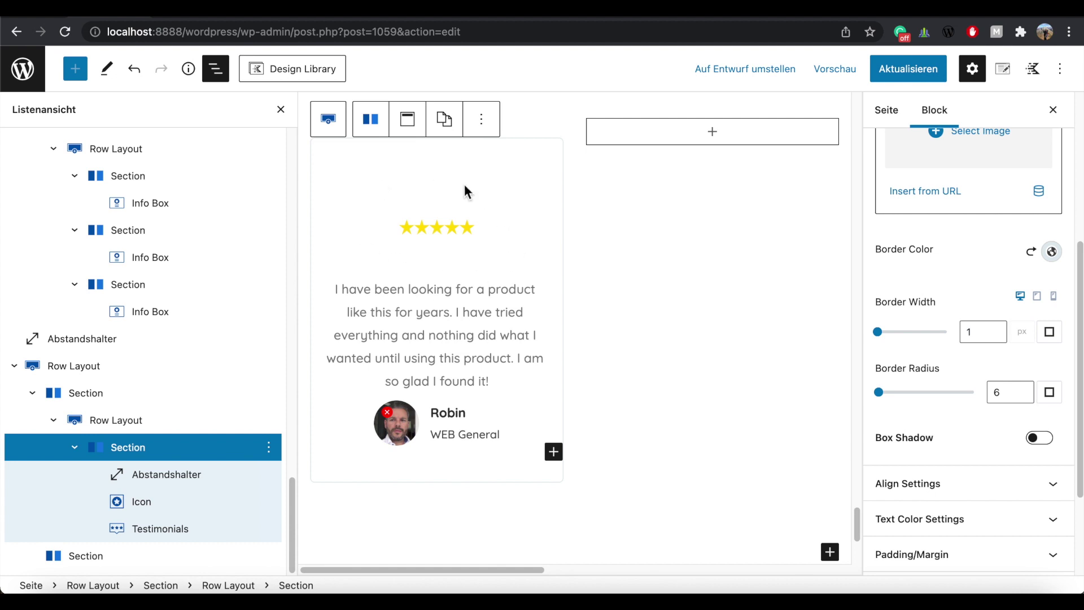
Copy the inner Row Layout containing the testimonial and paste it into the empty second column through a new paragraph block.
mouse_move(531, 255)
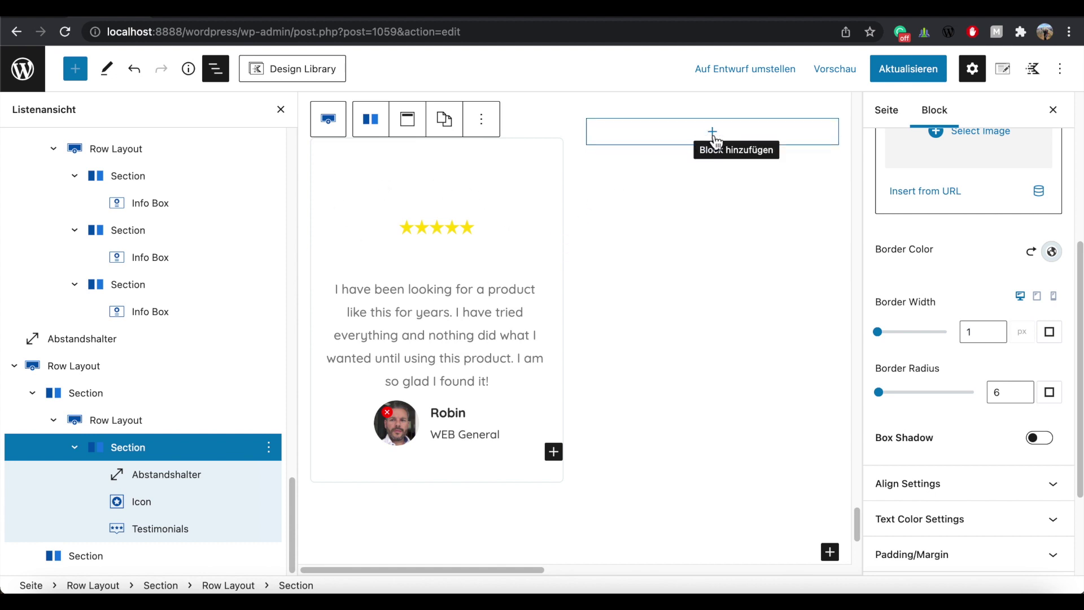
left_click(124, 427)
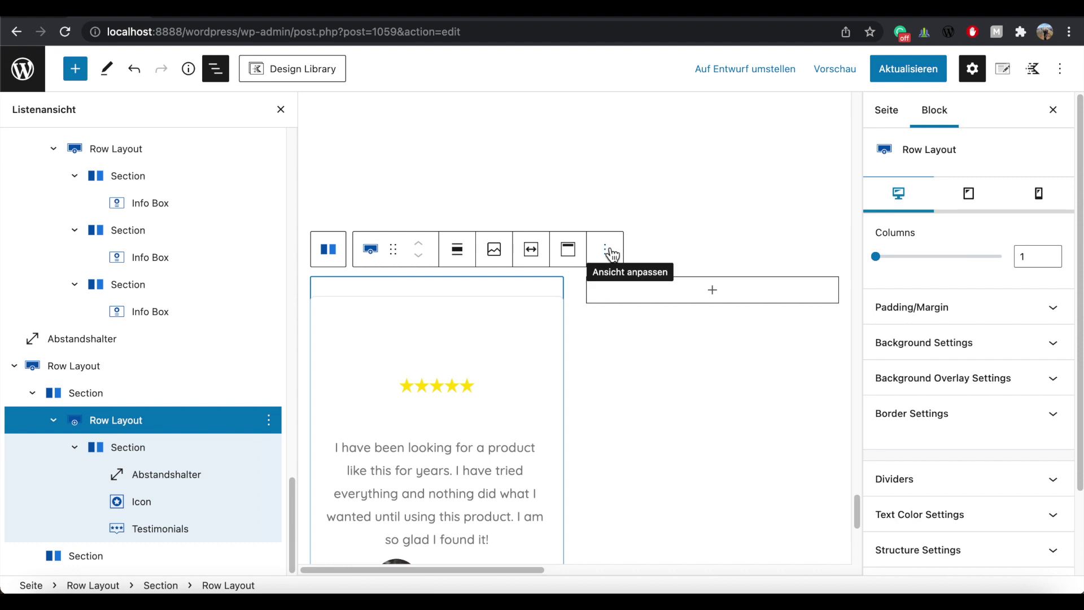
left_click(616, 251)
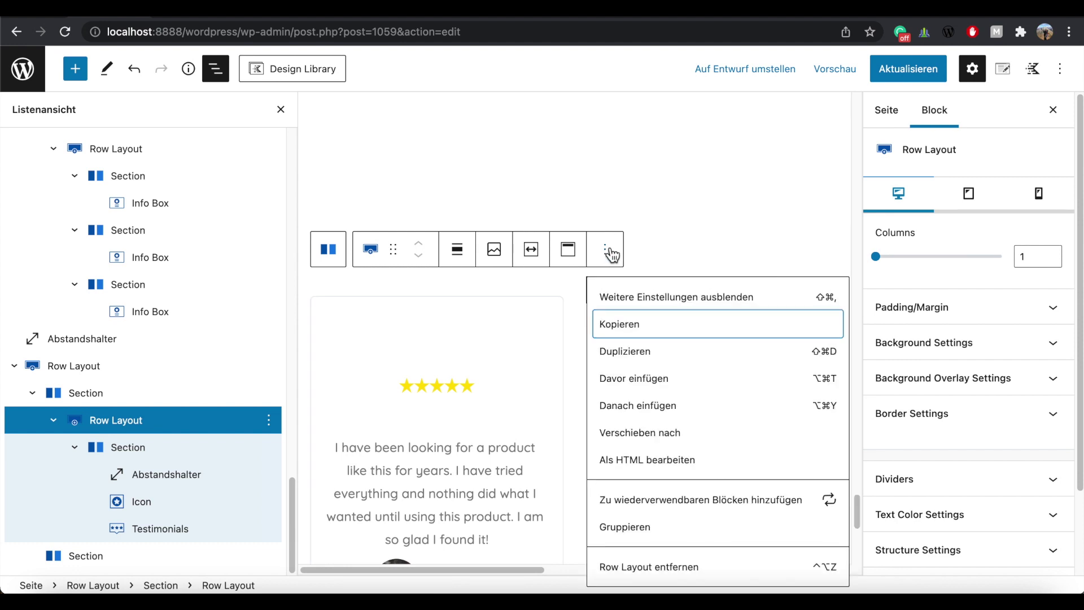
left_click(612, 325)
left_click(672, 241)
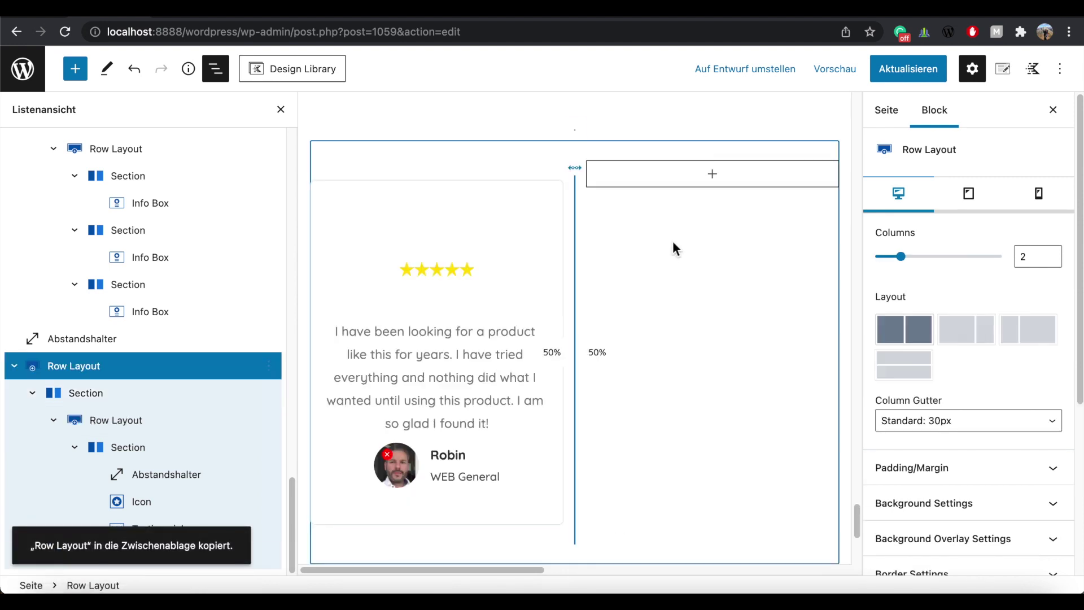
left_click(714, 153)
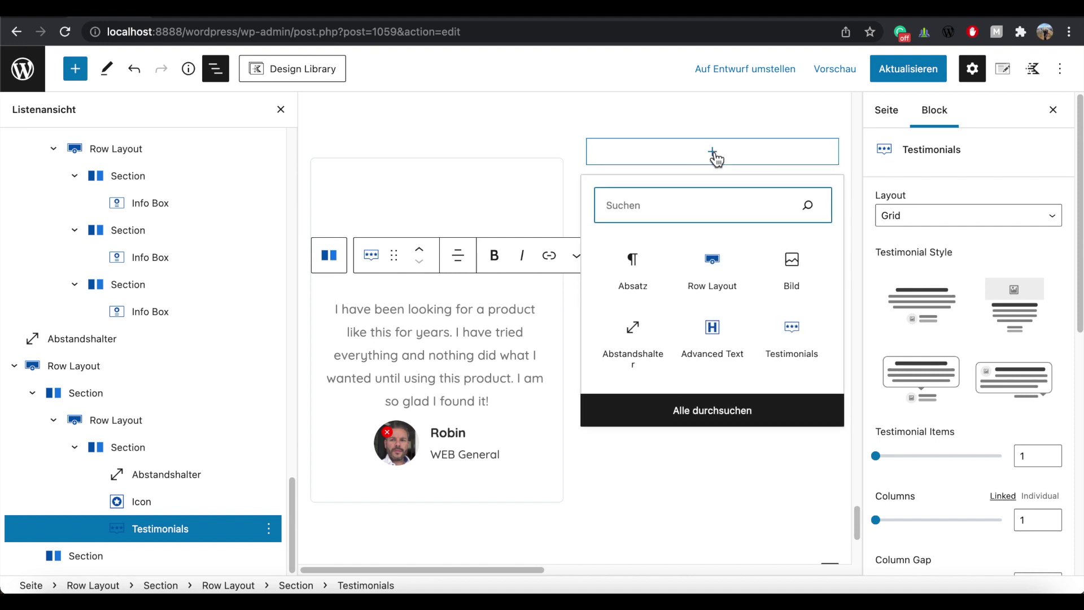
left_click(634, 276)
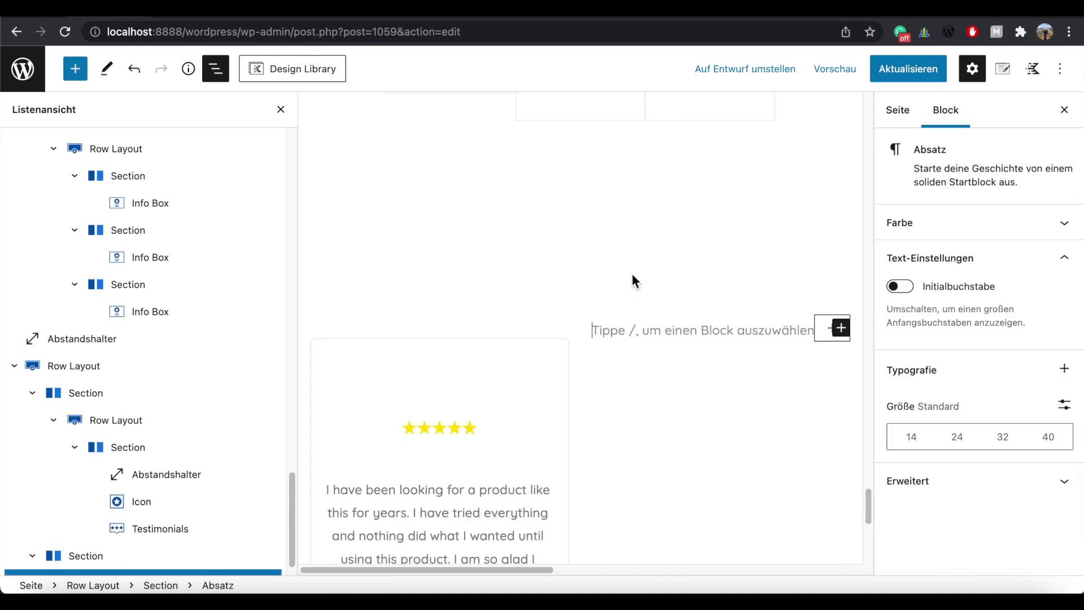
right_click(615, 335)
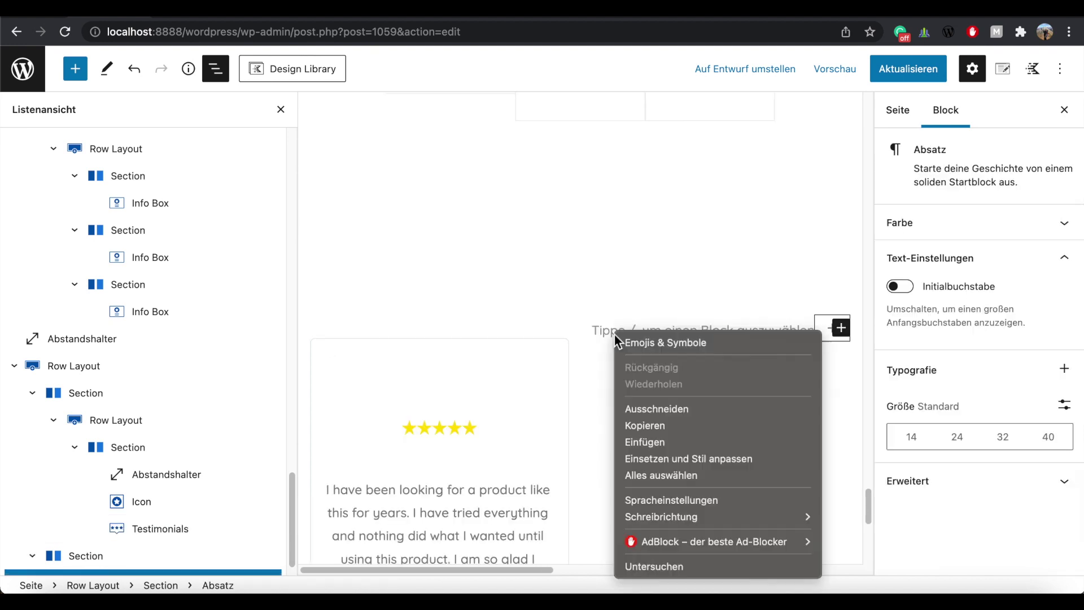
left_click(643, 443)
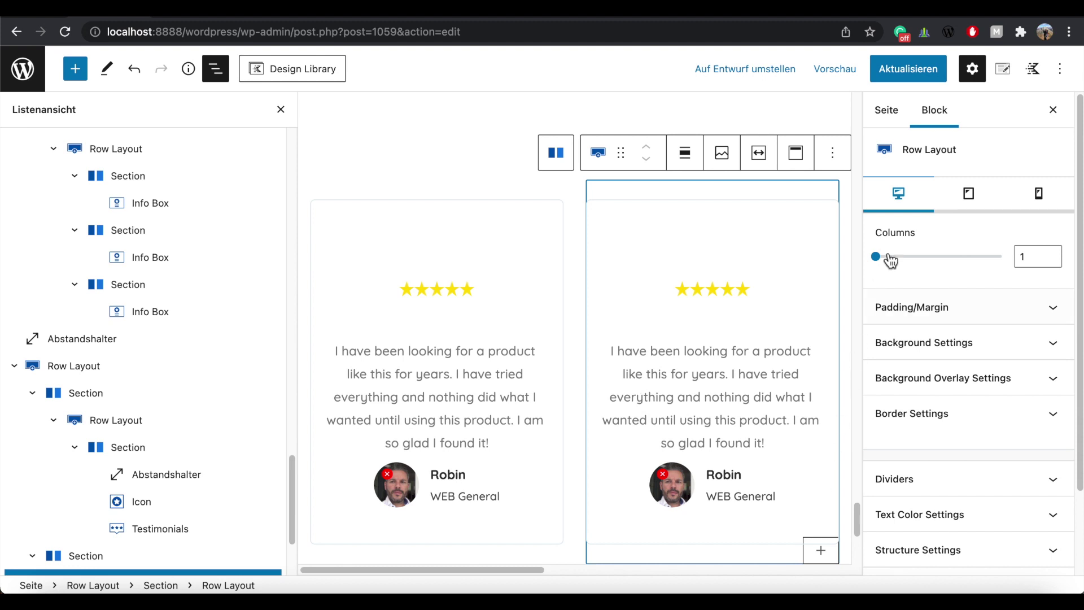
Update the page and check both testimonials at the end of the published page.
left_click(936, 73)
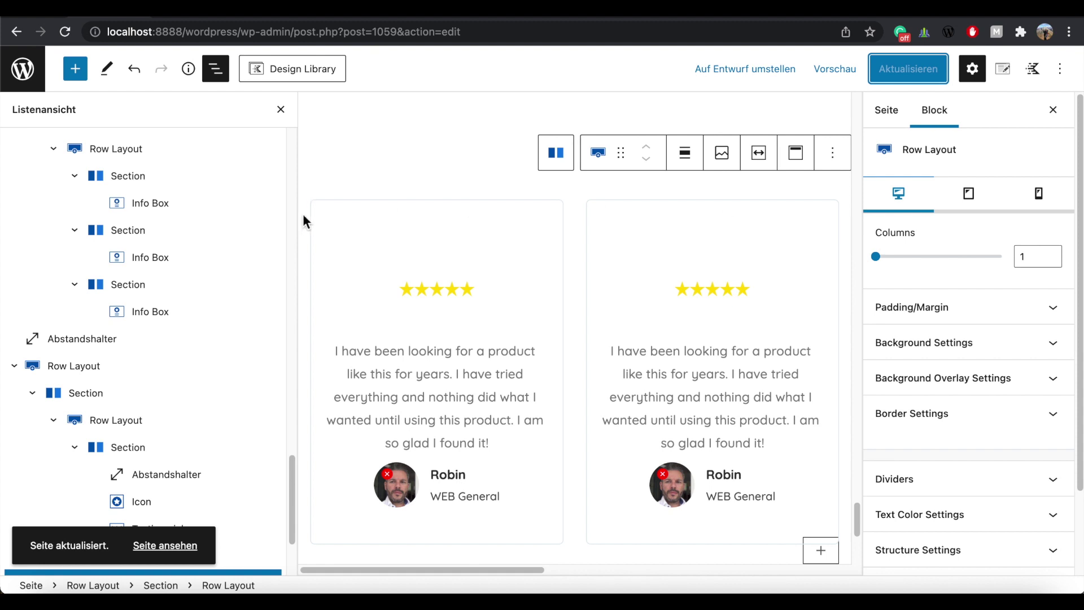
left_click(172, 551)
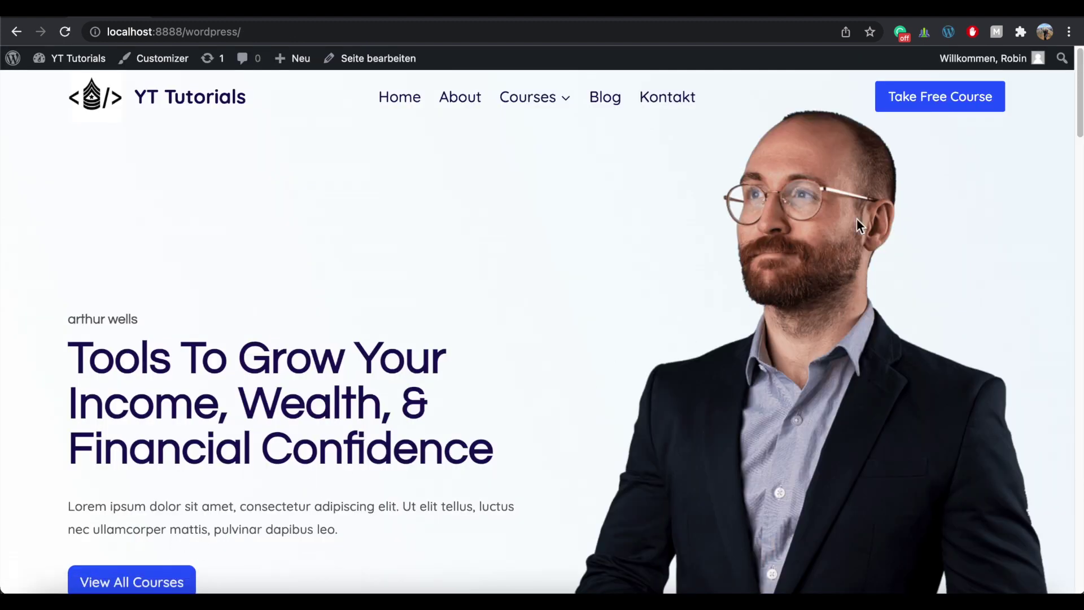
left_click_drag(1079, 93, 1078, 391)
scroll(652, 470, "down", 15)
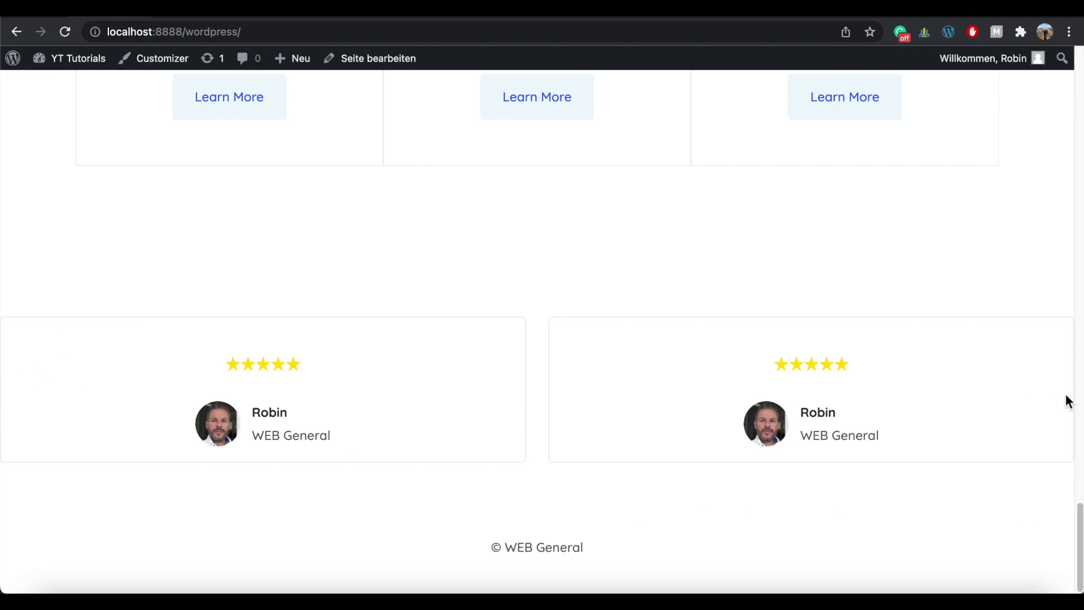
Reopen the page for editing and select the outer two-column Row Layout that holds both testimonials.
left_click(398, 61)
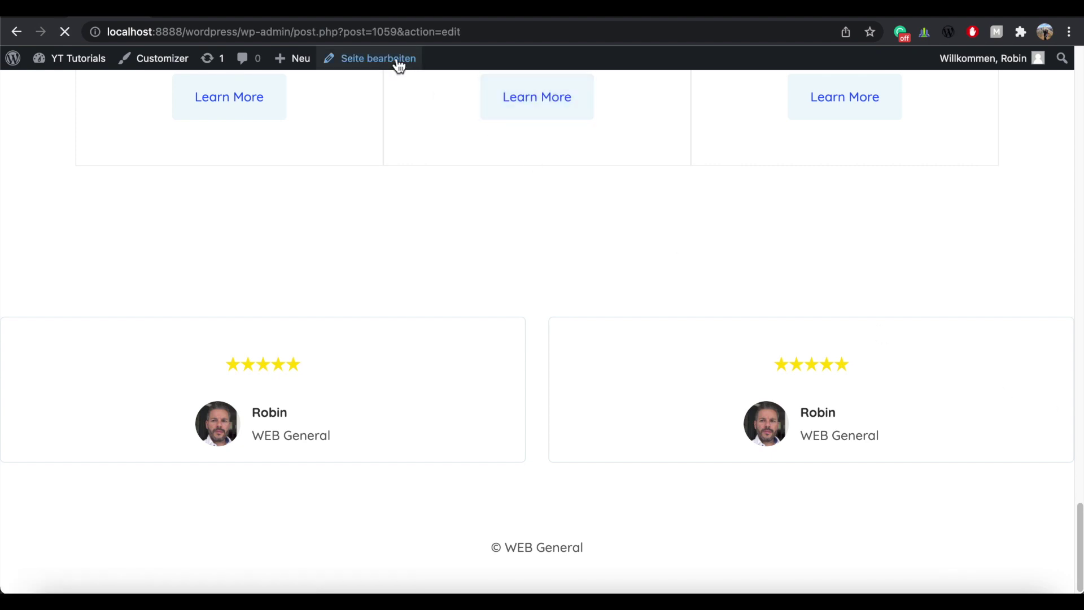
left_click(218, 74)
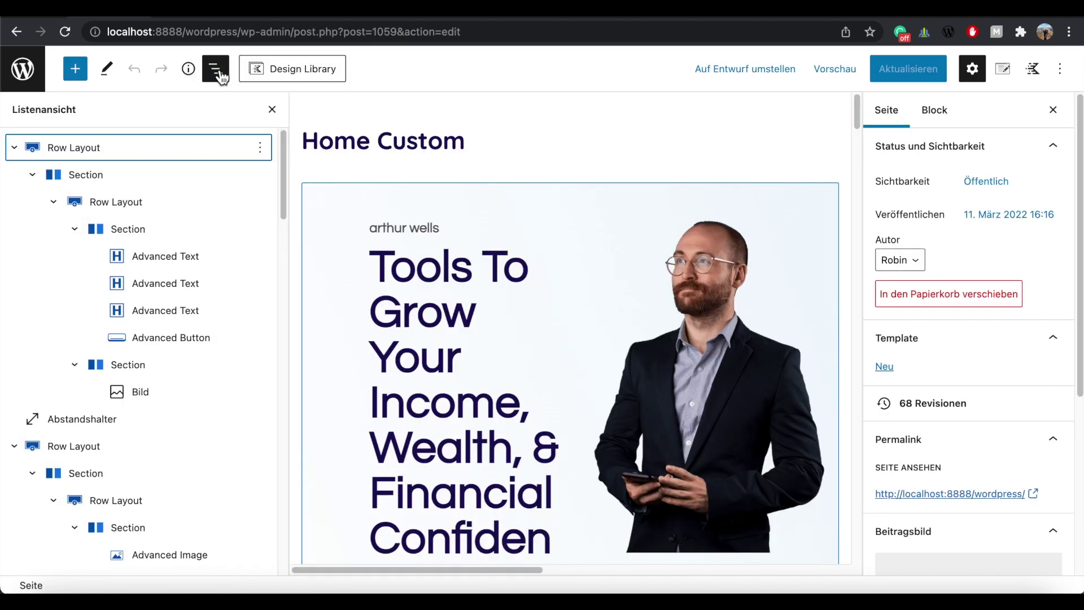
left_click_drag(280, 143, 282, 511)
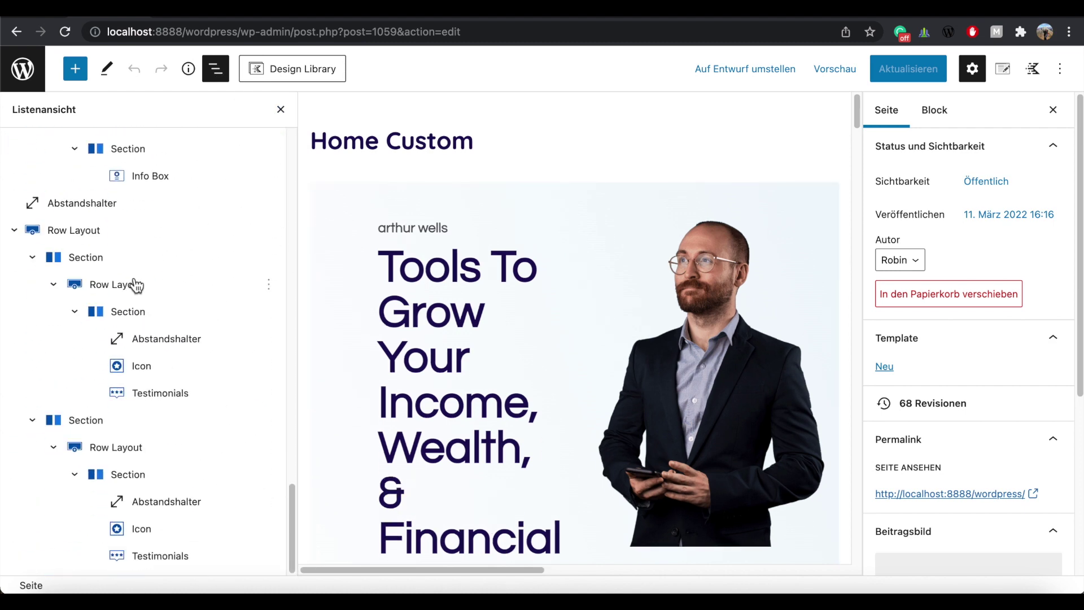
left_click(83, 236)
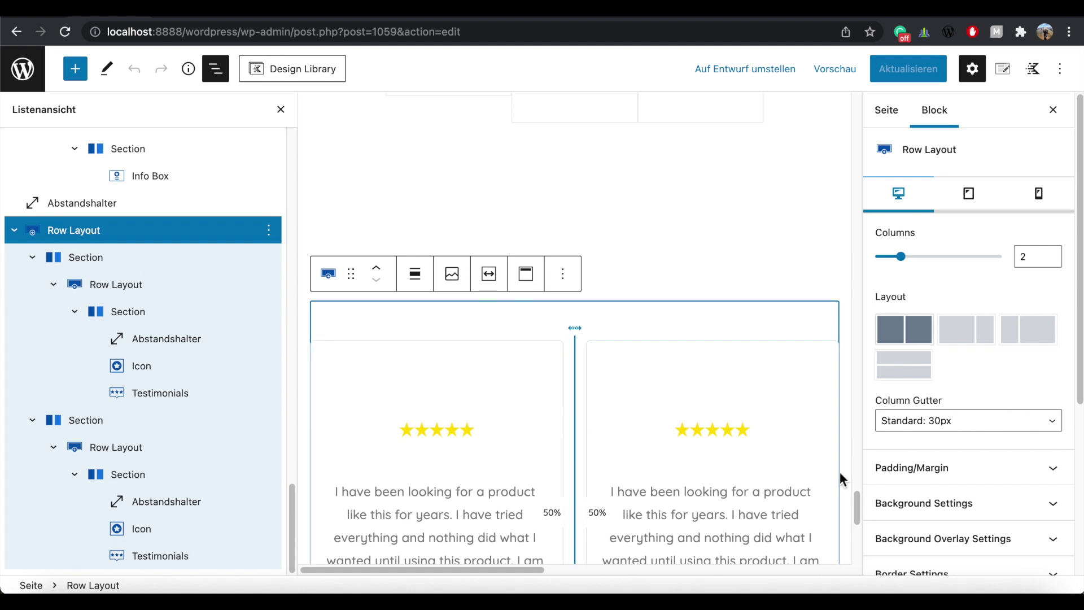
Set the outer testimonial row's right and left padding to 100 px and update the page.
left_click(938, 472)
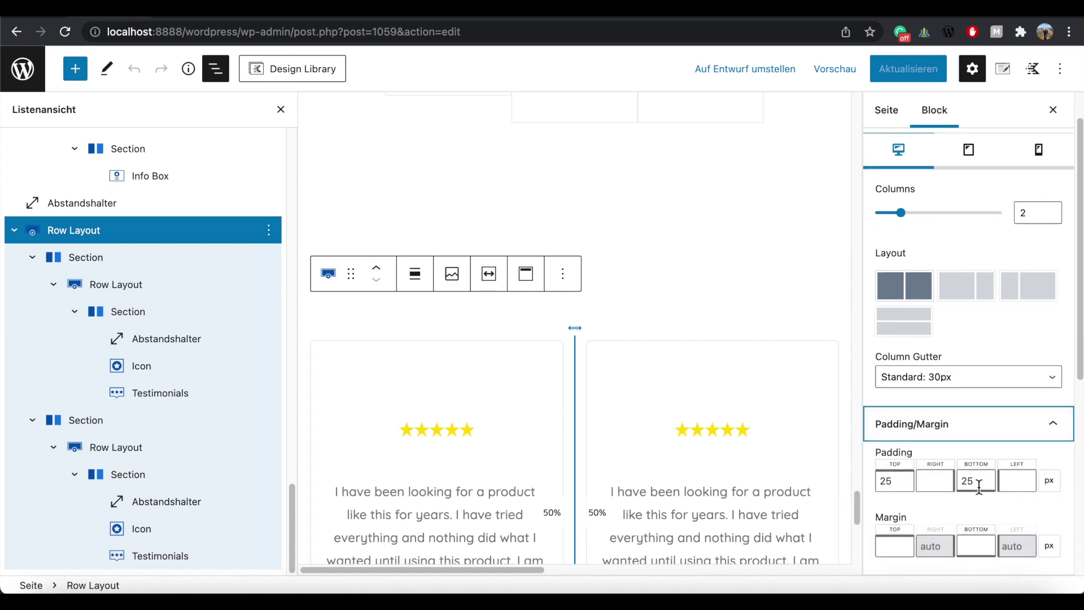
left_click(939, 483)
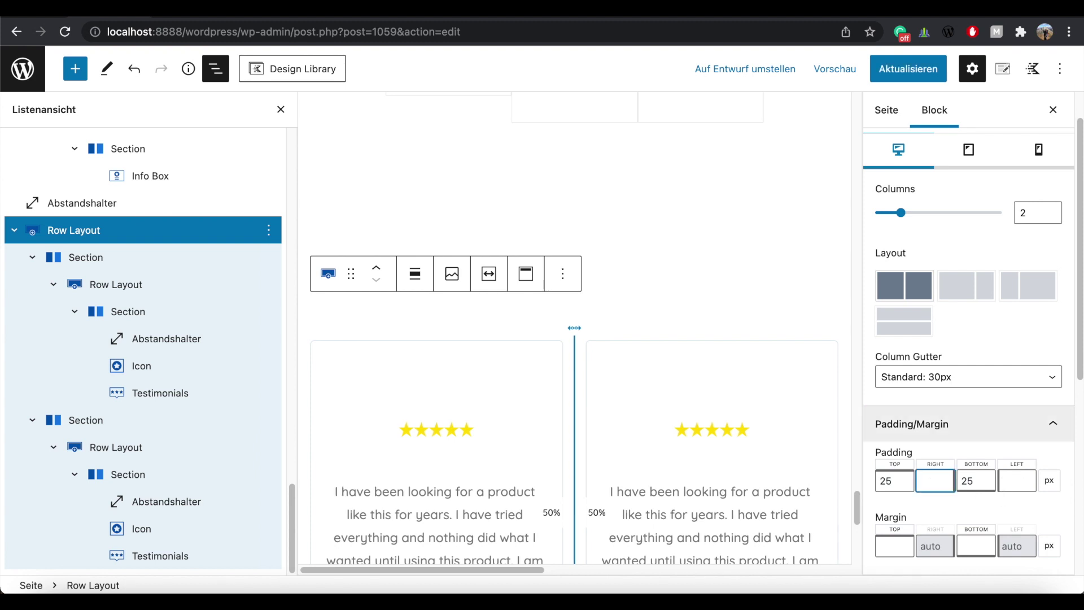
type("100")
key("Tab")
type("100")
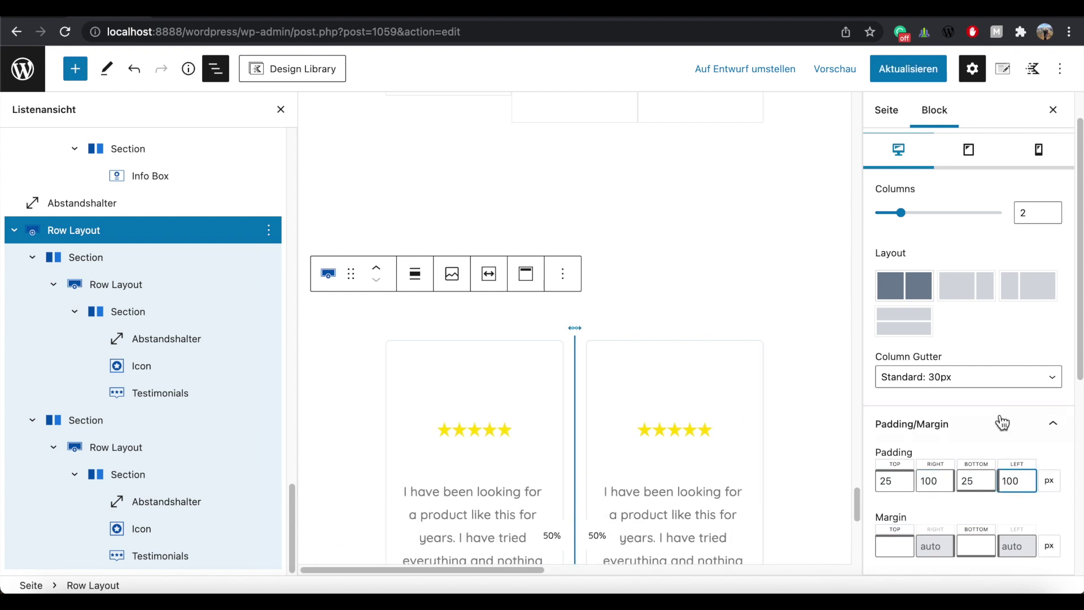
left_click(901, 82)
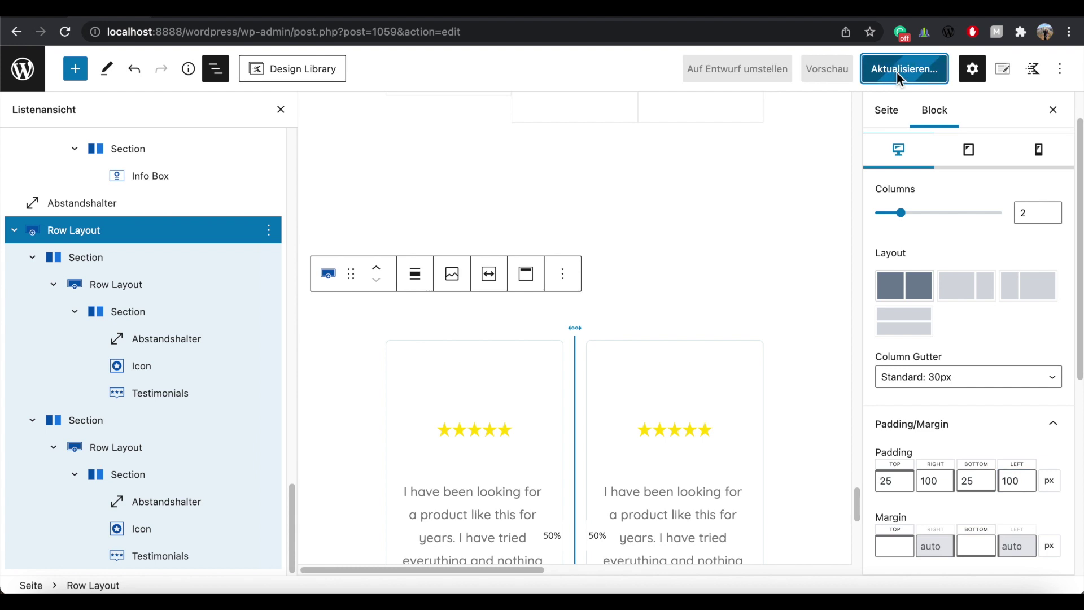
Copy the outer two-column testimonial Row Layout and paste it below the existing one through a new paragraph block.
left_click(225, 241)
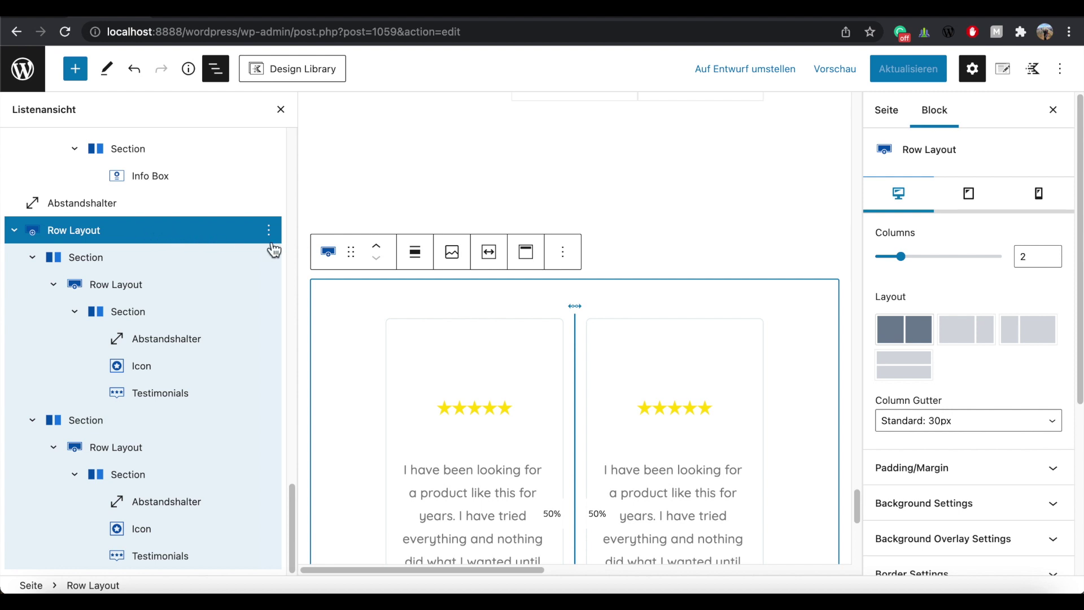
left_click(560, 257)
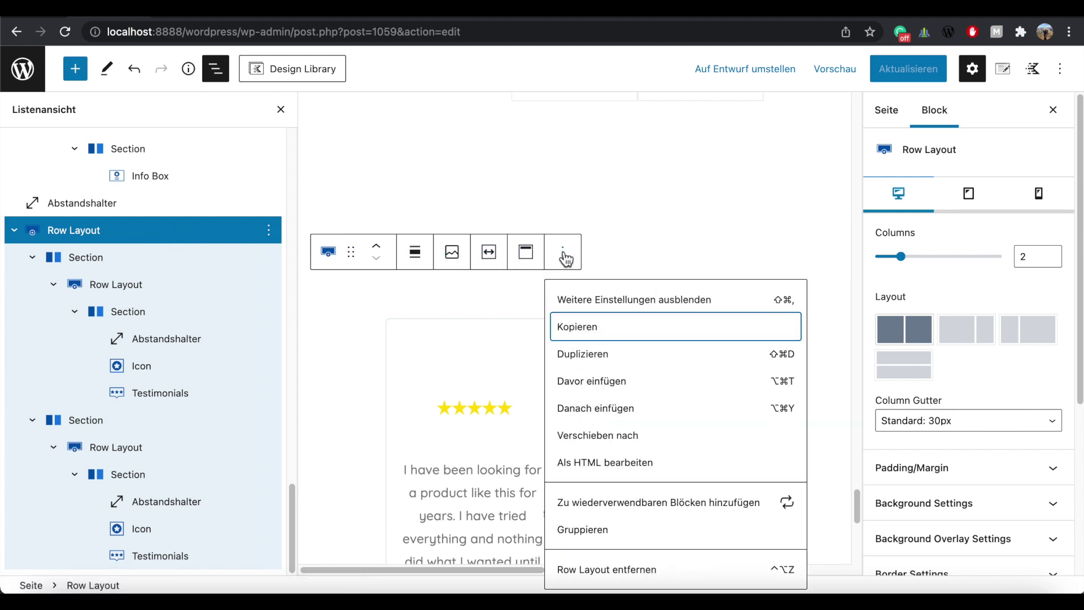
left_click(585, 328)
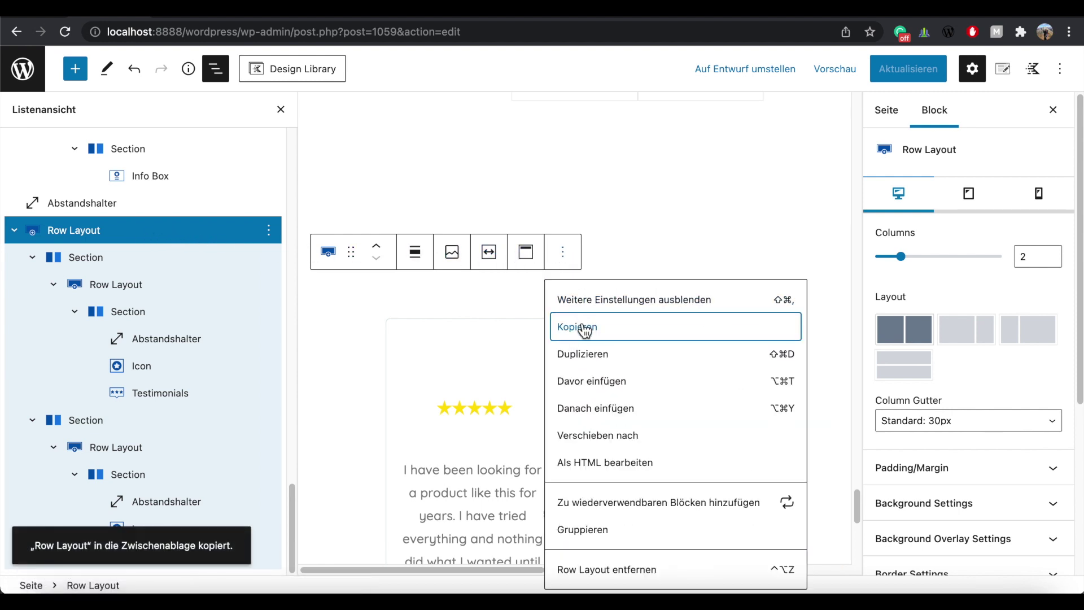
left_click_drag(856, 505, 862, 545)
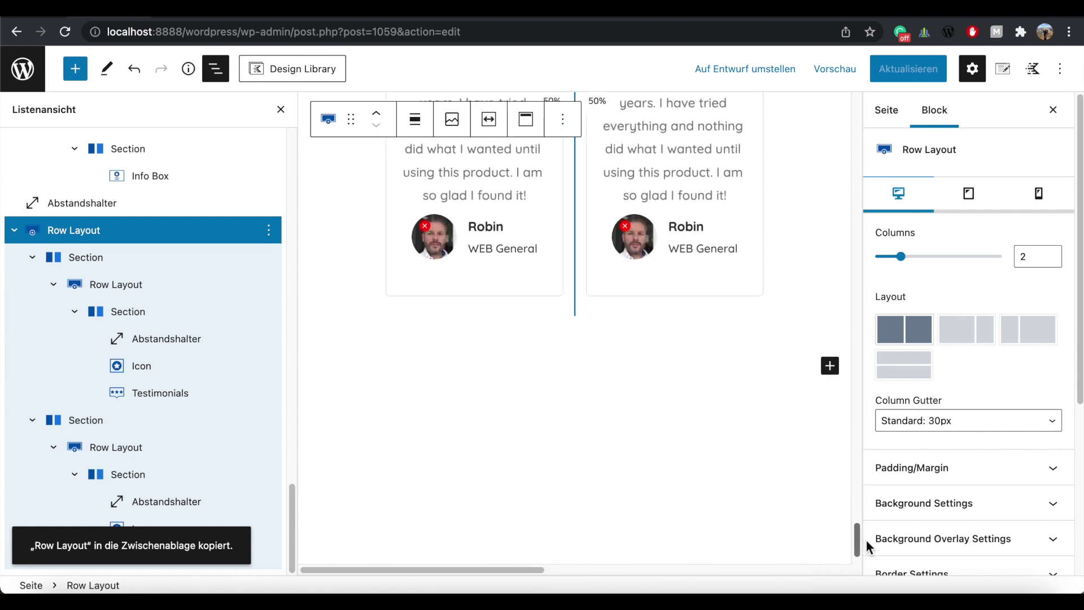
left_click(829, 367)
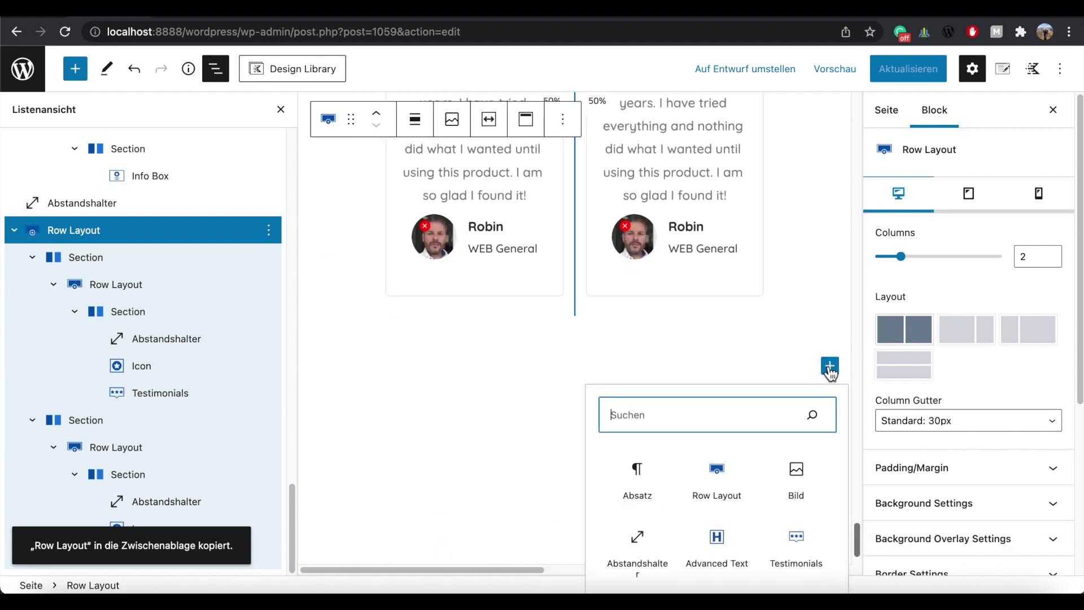
left_click(646, 480)
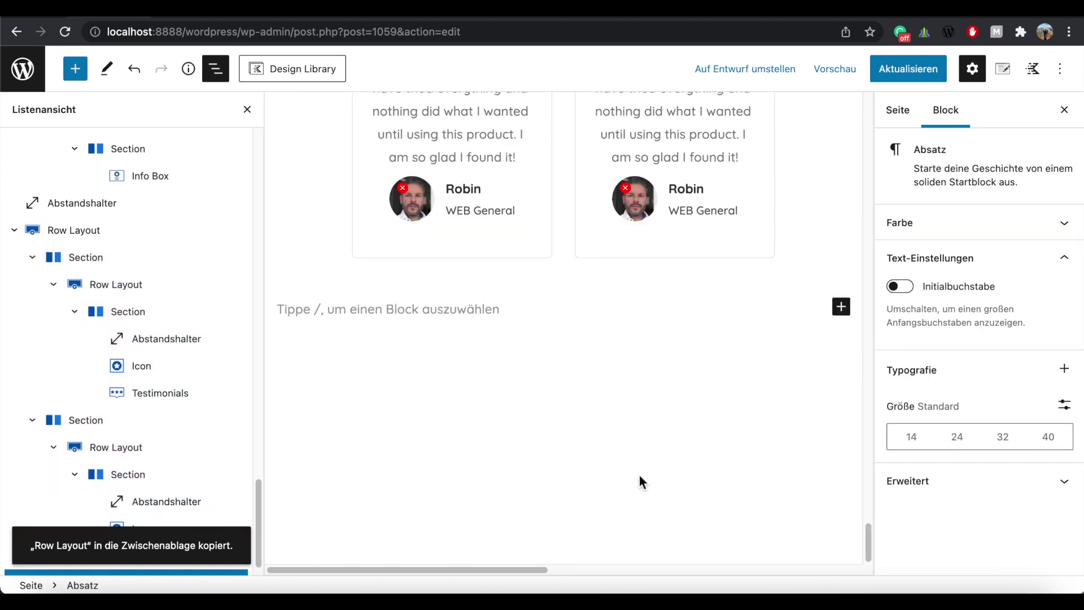
key("super+v")
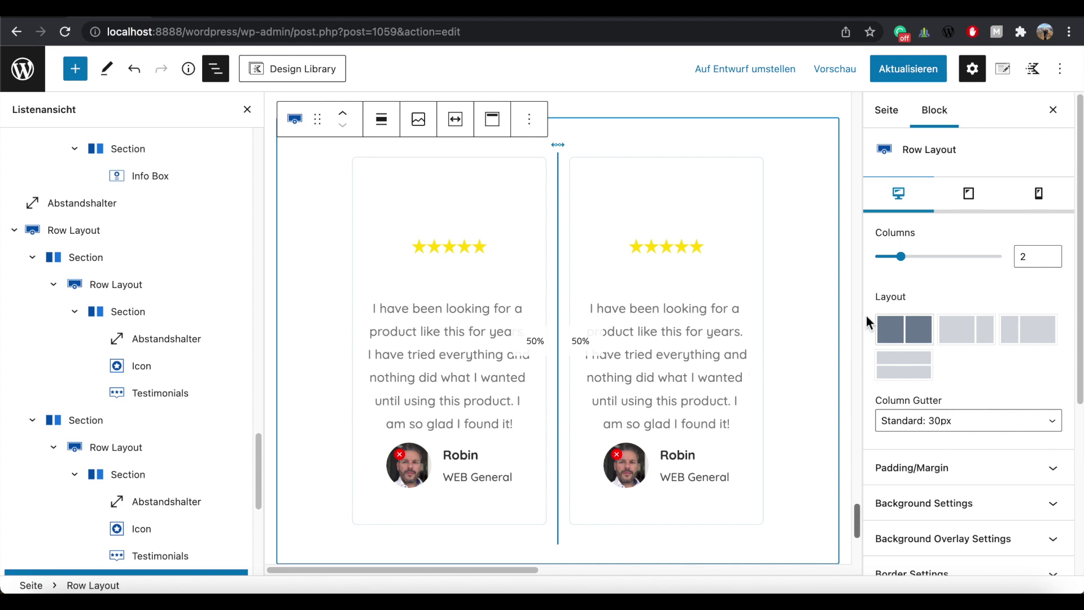
Update the page and scroll through the published page toward the testimonial section.
left_click(909, 68)
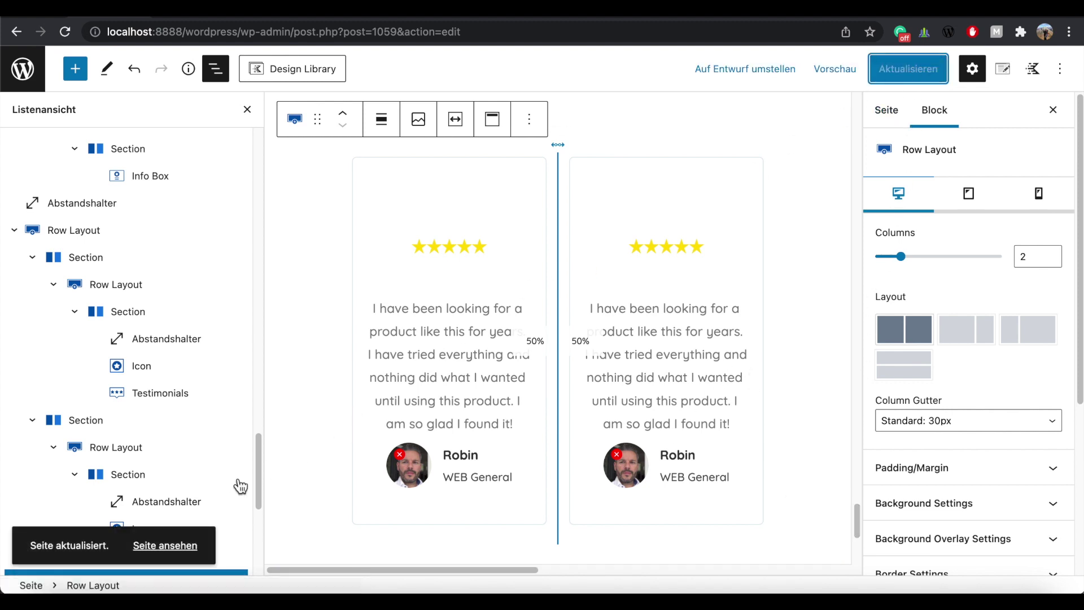
left_click(165, 545)
scroll(212, 520, "down", 20)
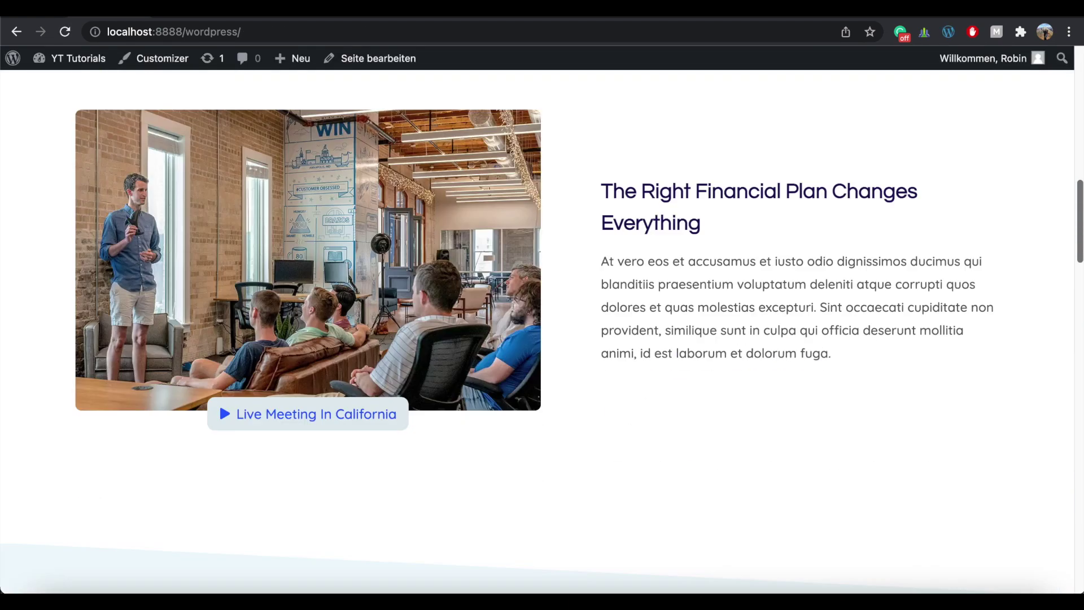
Copy the "Duis aute irure dolor in reprehenderit" text from the reference page's testimonial and replace the text of all four testimonials with it.
scroll(1012, 500, "down", 6)
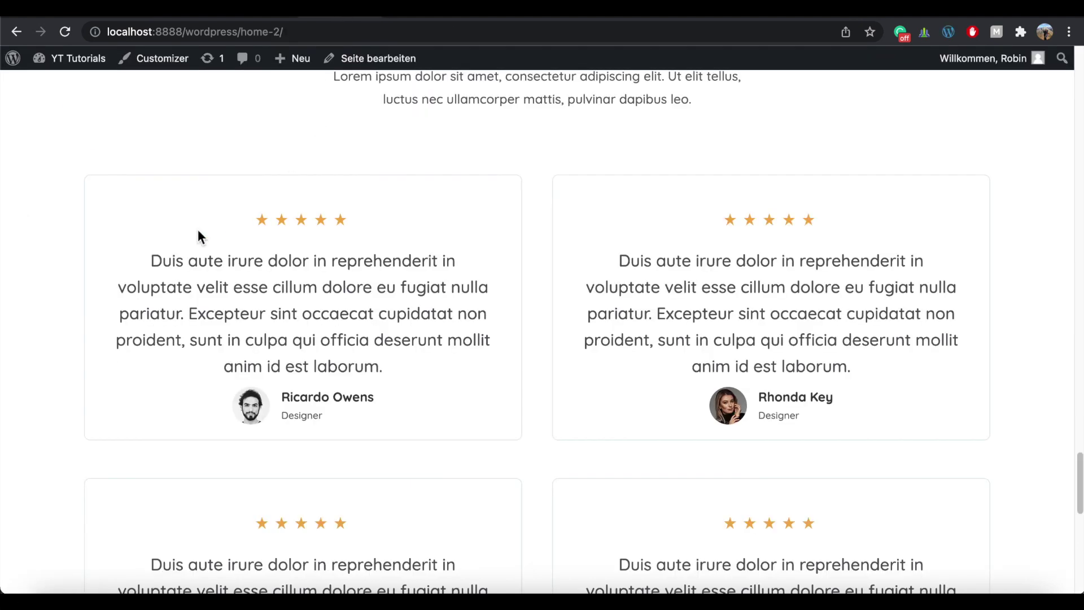
left_click_drag(156, 254, 383, 366)
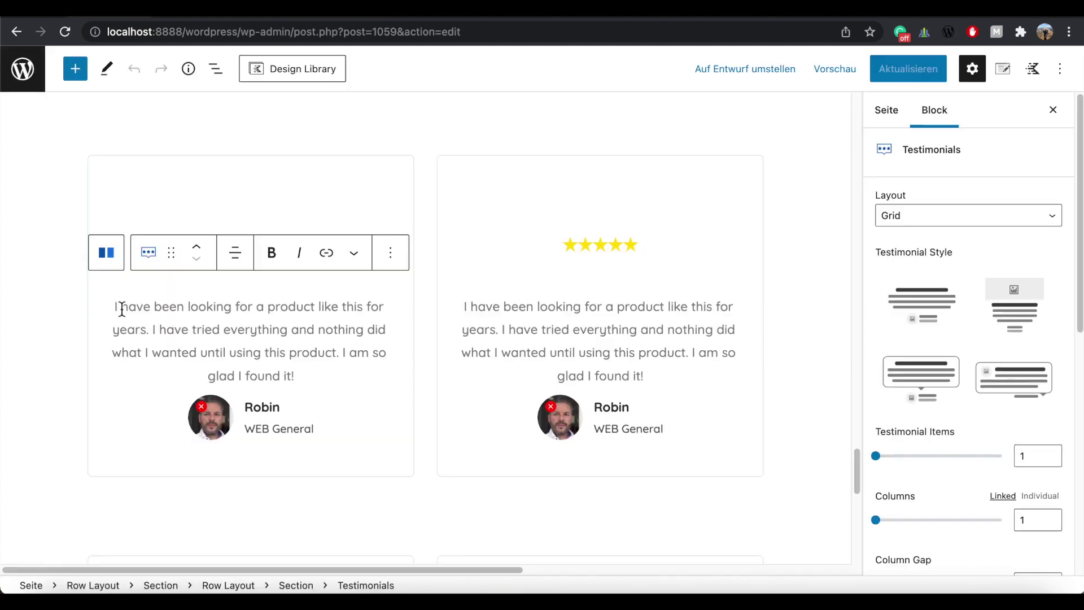
type("Duis aute irure dolor in reprehenderit in voluptate velit esse cillum dolore eu fugiat nulla pariatur. Excepteur sint occaecat cupidatat non proident, sunt in culpa qui officia deserunt mollit anim id est laborum.")
left_click(463, 308)
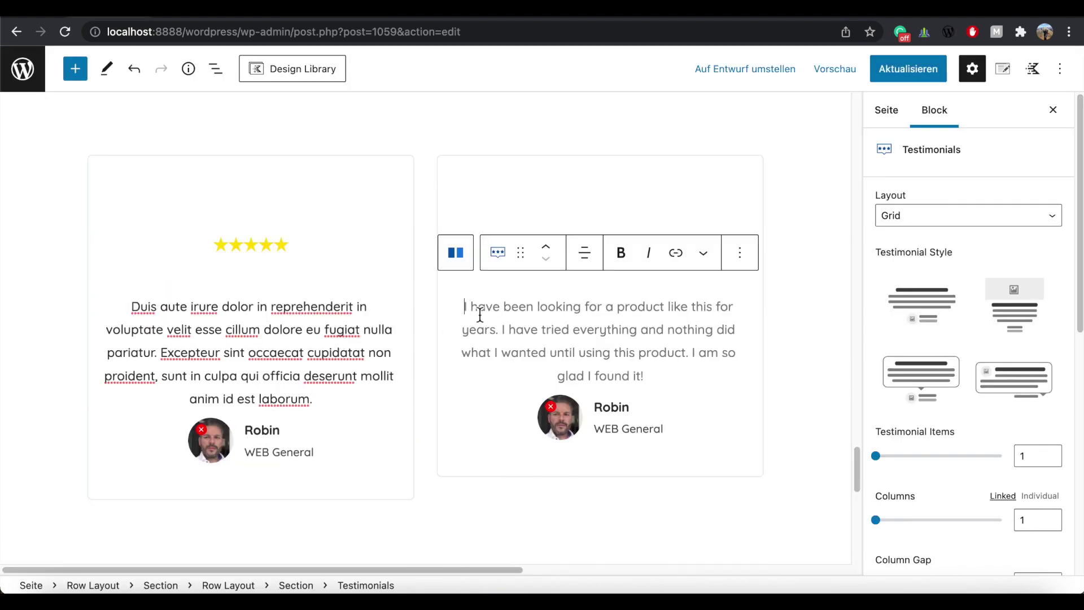
scroll(477, 307, "down", 10)
left_click(129, 293)
key("super+a")
type("Duis aute irure dolor in reprehenderit in voluptate velit esse cillum dolore eu fugiat nulla pariatur. Excepteur sint occaecat cupidatat non proident, sunt in culpa qui officia deserunt mollit anim id est laborum.")
left_click(464, 201)
key("super+a")
type("Duis aute irure dolor in reprehenderit in voluptate velit esse cillum dolore eu fugiat nulla pariatur. Excepteur sint occaecat cupidatat non proident, sunt in culpa qui officia deserunt mollit anim id est laborum.")
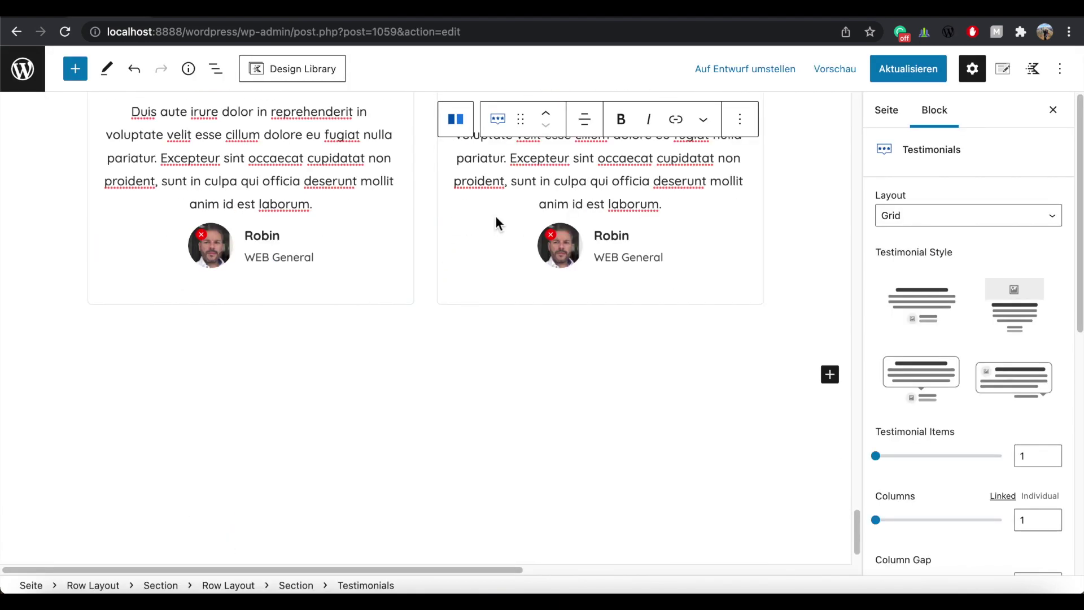
Select the second outer testimonial Row Layout and set its top padding to 0 px.
scroll(496, 216, "up", 4)
left_click(425, 138)
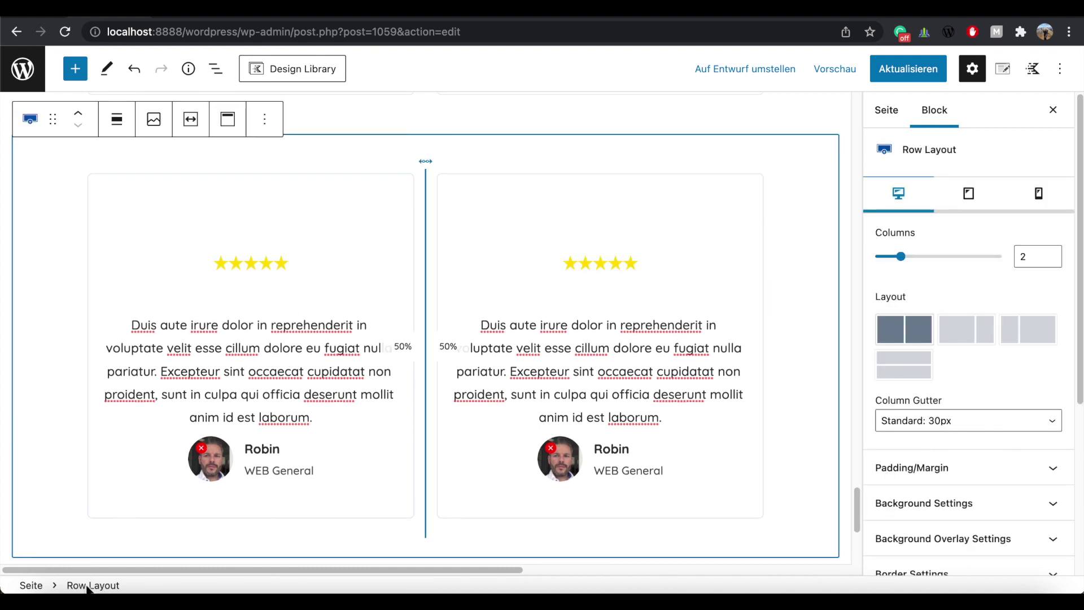
left_click(992, 467)
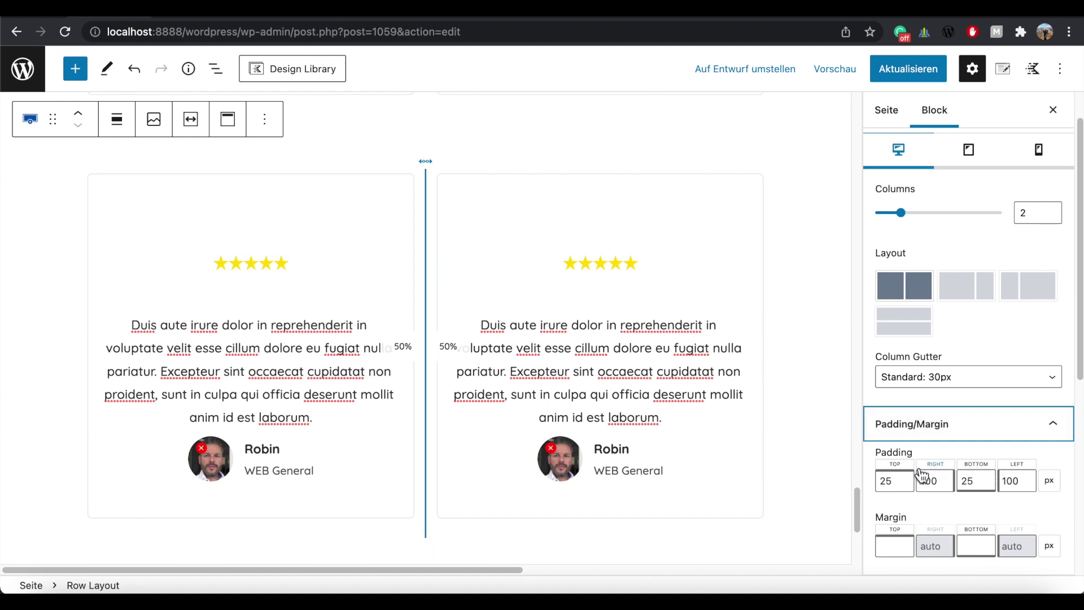
left_click_drag(899, 482, 879, 485)
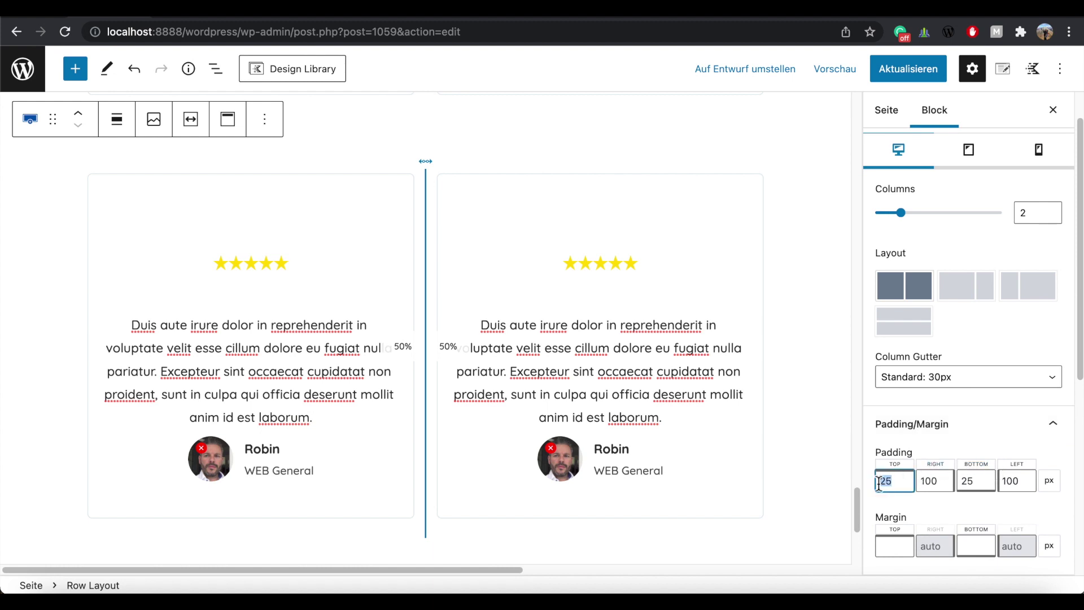
type("0")
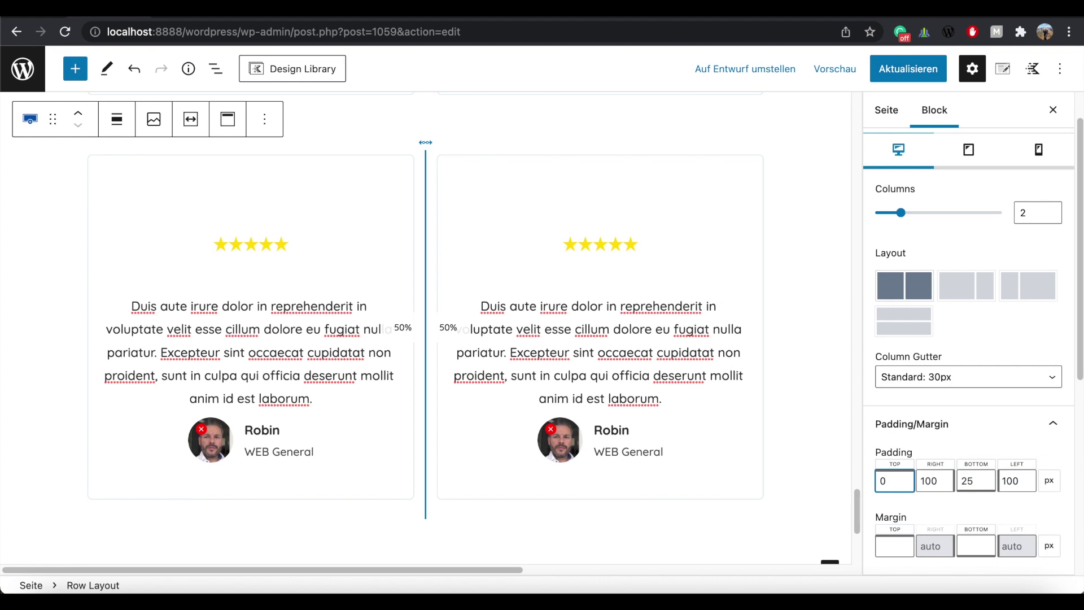
Set the first outer testimonial row's bottom padding to 0 px and update the page.
scroll(861, 495, "up", 6)
scroll(435, 211, "down", 5)
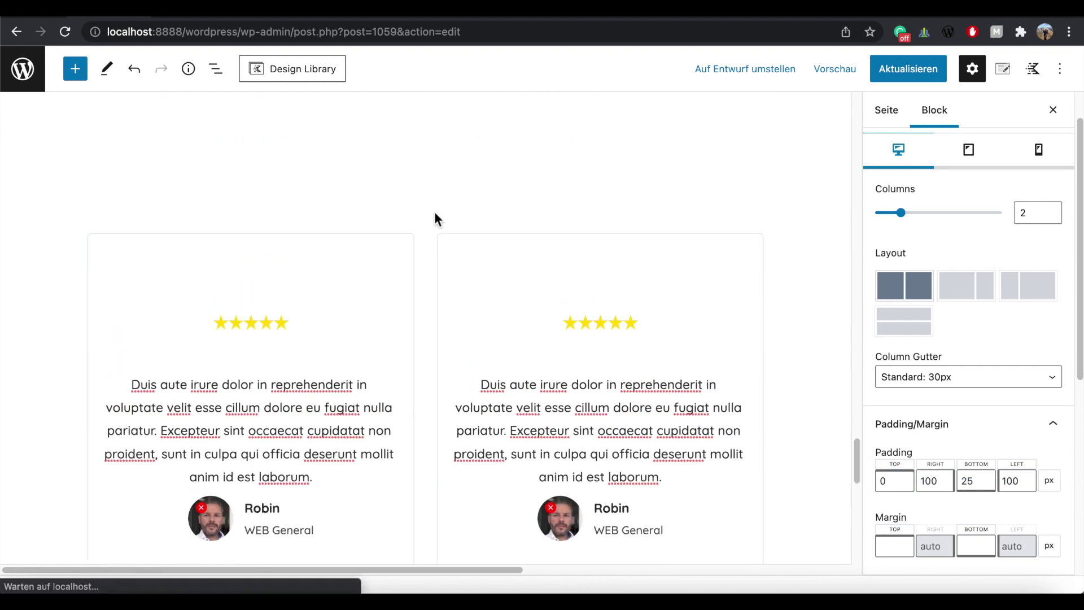
left_click(429, 193)
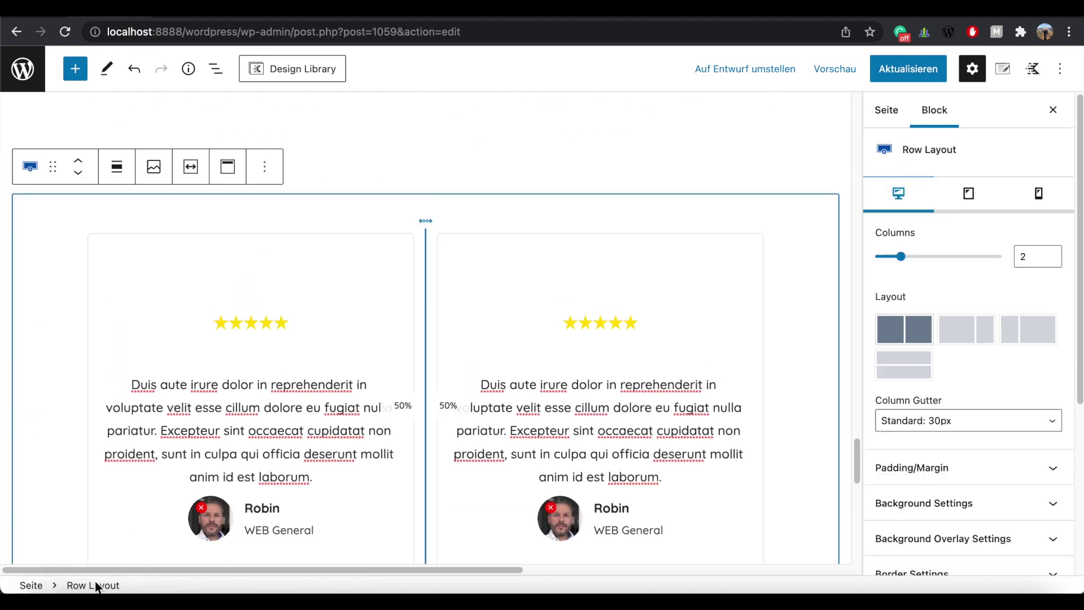
left_click(956, 474)
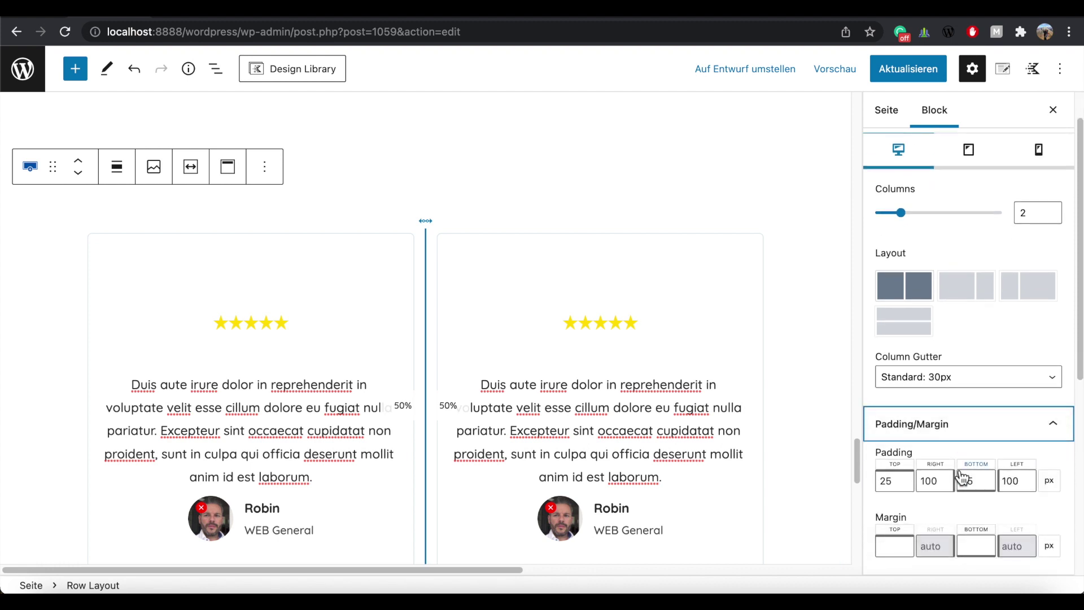
double_click(967, 480)
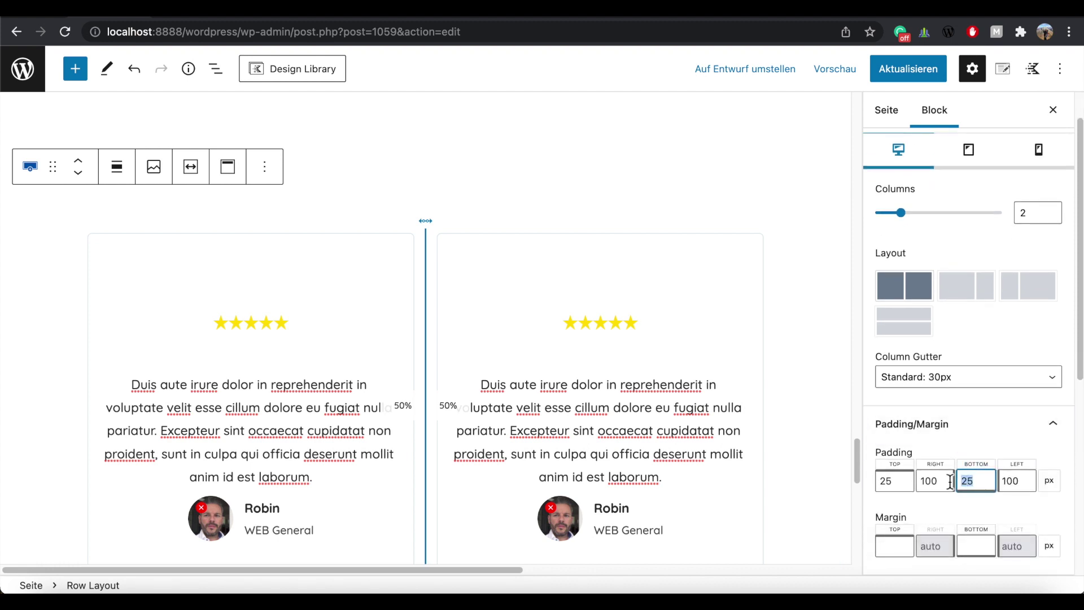
type("0")
left_click(886, 71)
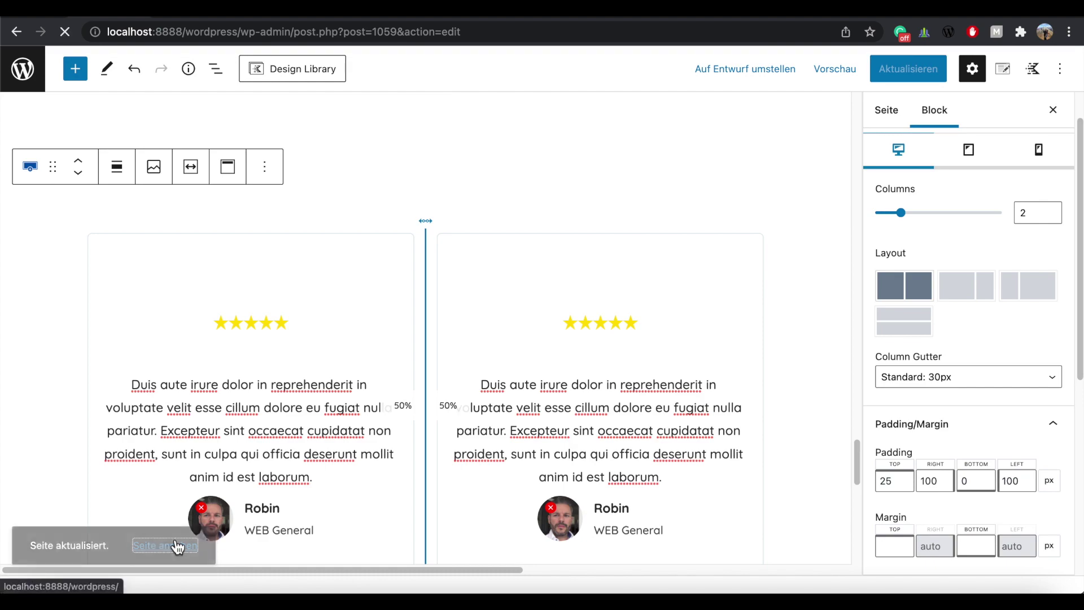
View the published page and compare its testimonial rows and page end with the reference page.
left_click(179, 545)
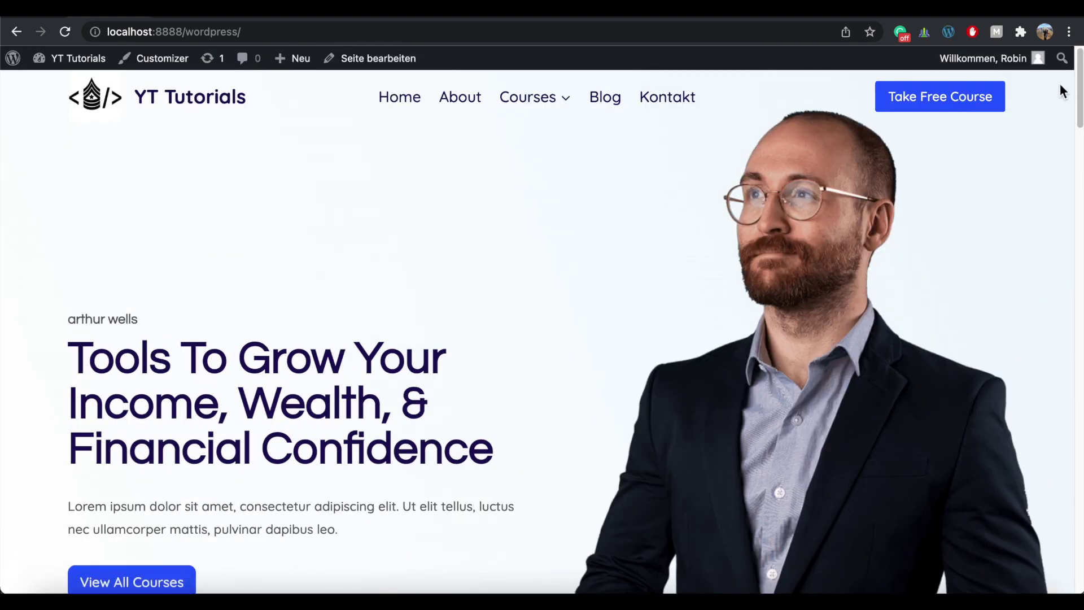
left_click_drag(1080, 90, 1080, 384)
scroll(569, 353, "down", 12)
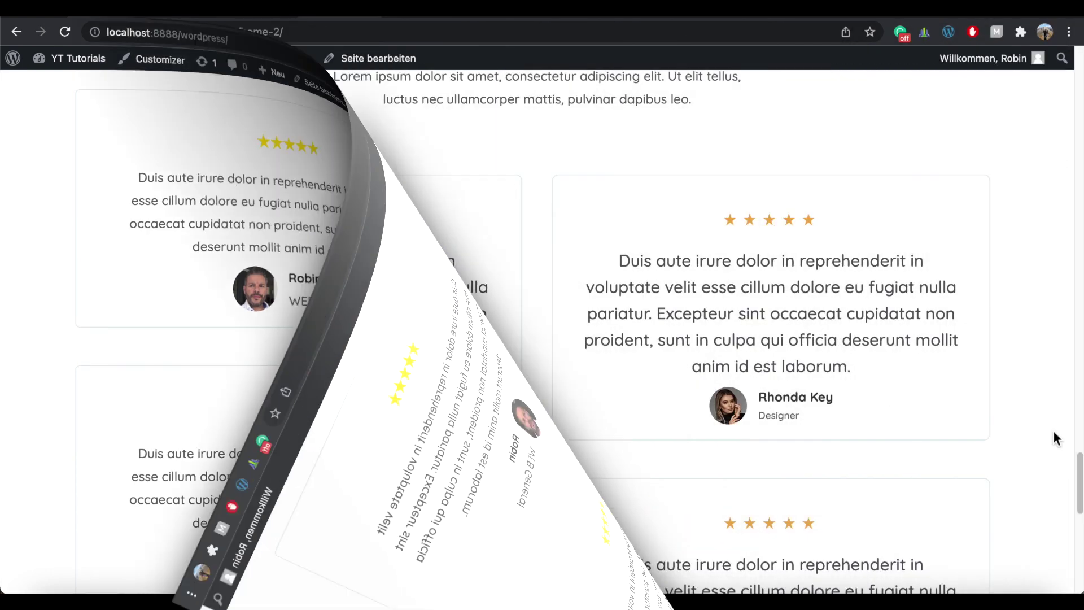
left_click_drag(1080, 474, 1081, 497)
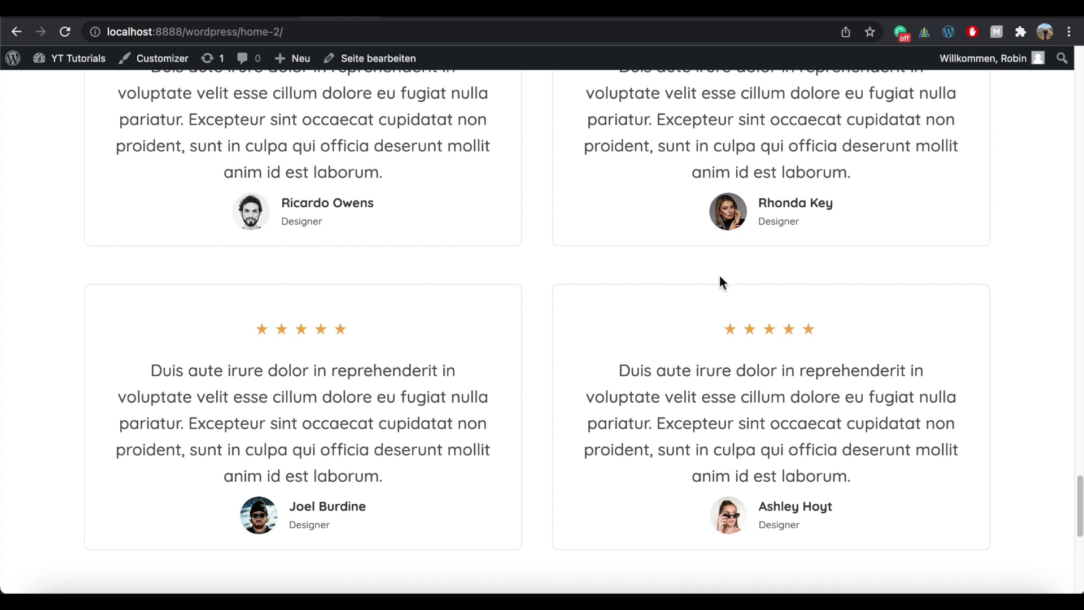
left_click_drag(1081, 503, 1080, 535)
scroll(542, 333, "down", 4)
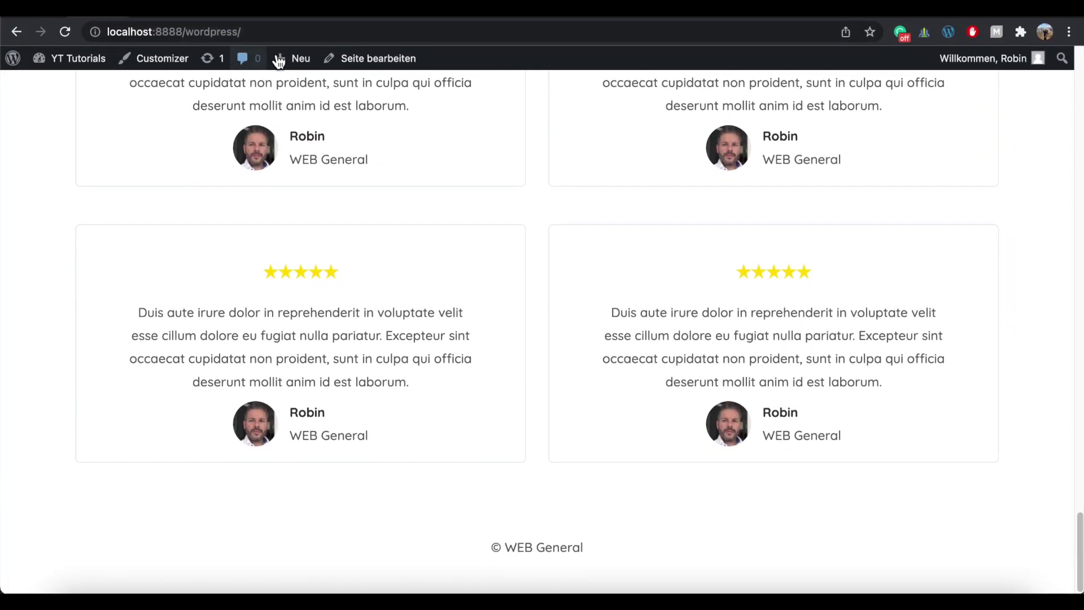
Leave the published page for the WordPress admin area and open the Footer settings in the Customizer.
left_click(387, 69)
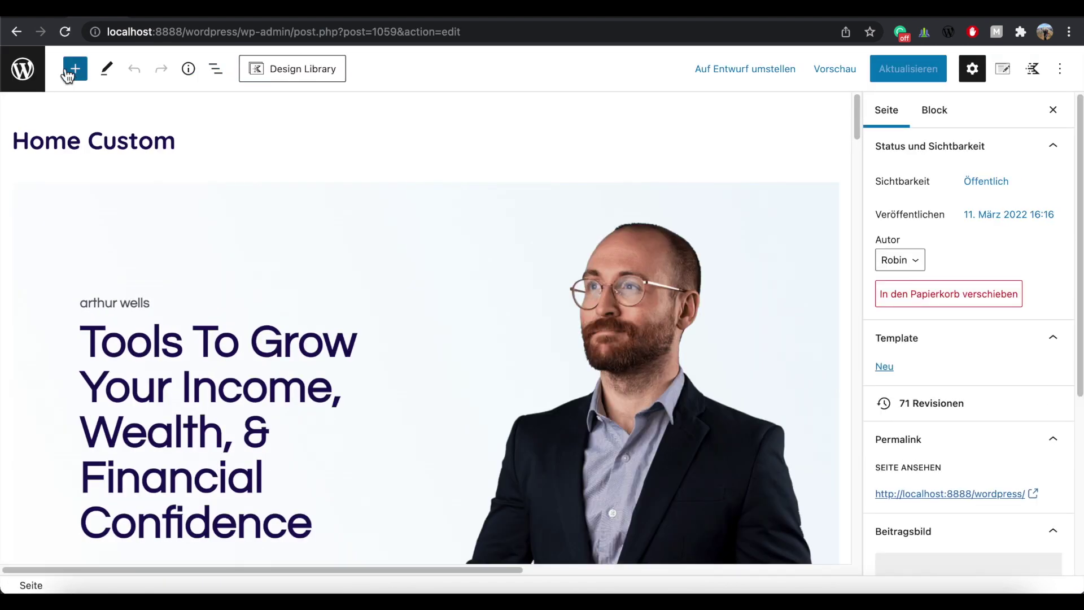
left_click(32, 73)
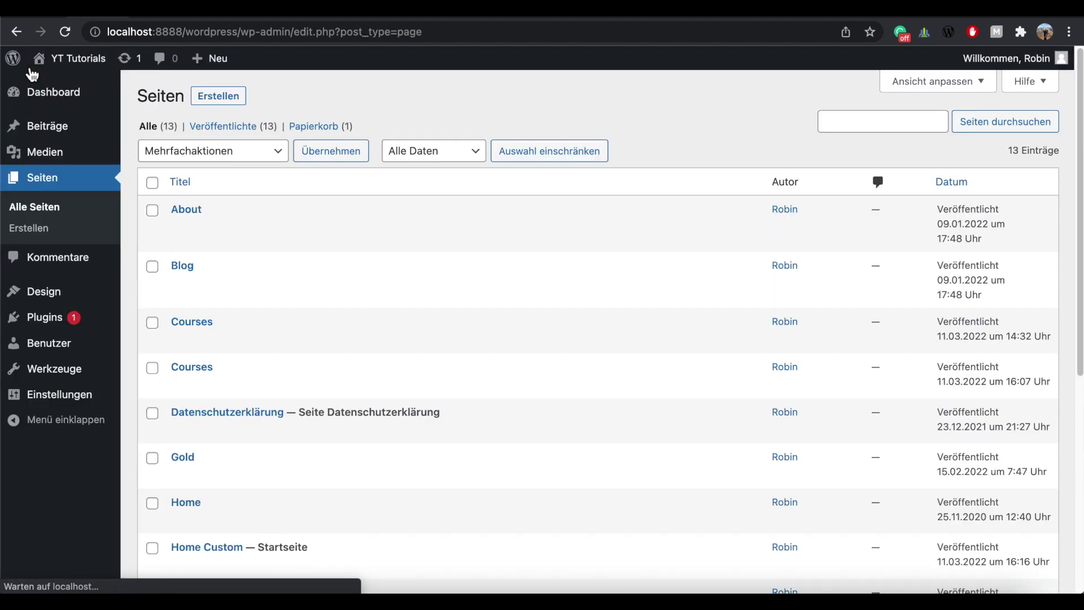
mouse_move(17, 294)
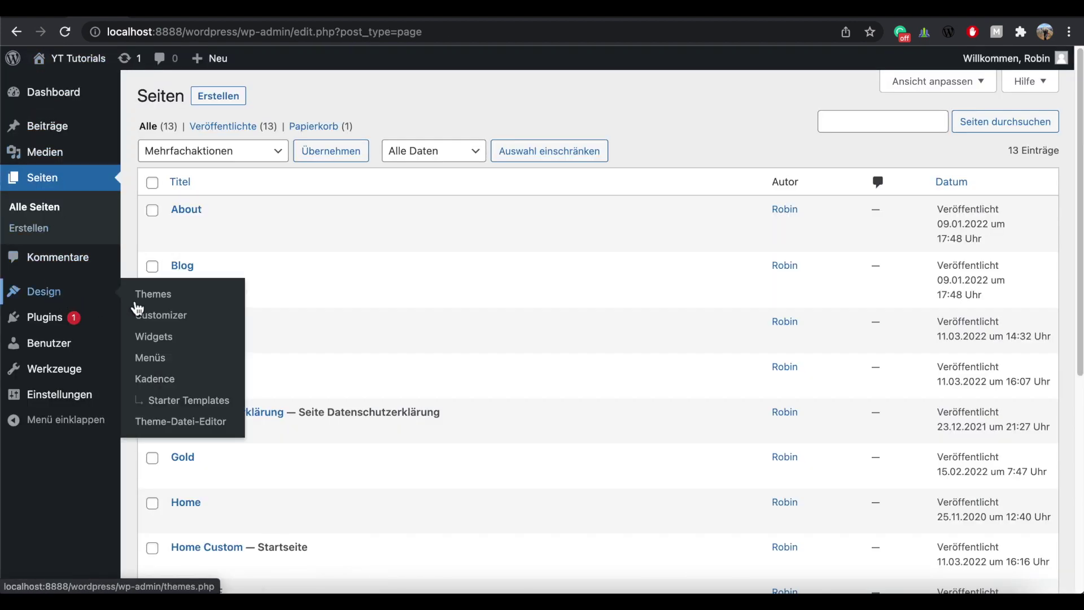
left_click(160, 320)
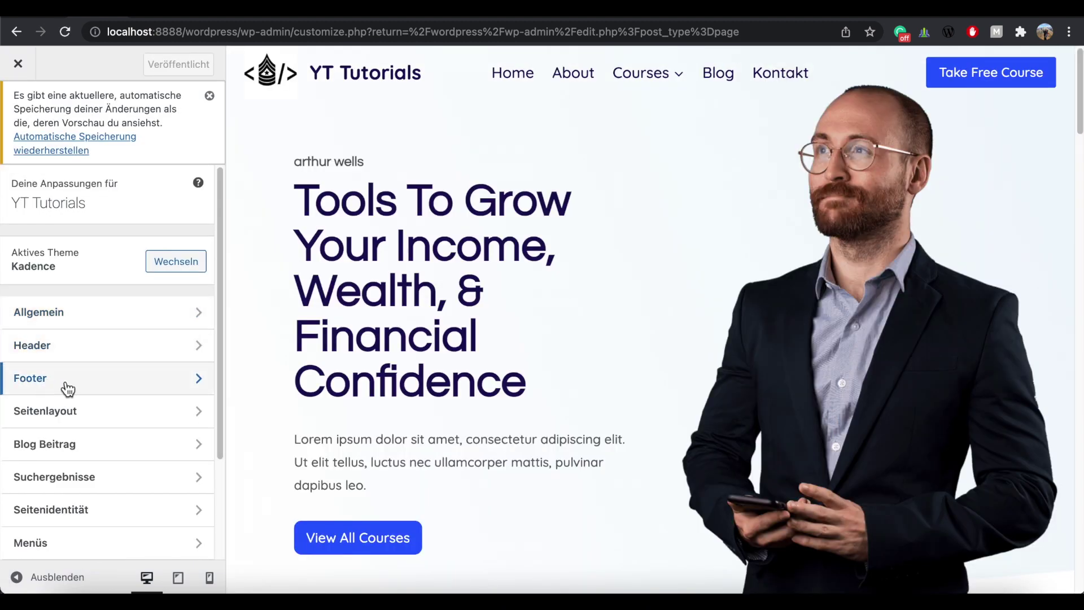
left_click(110, 385)
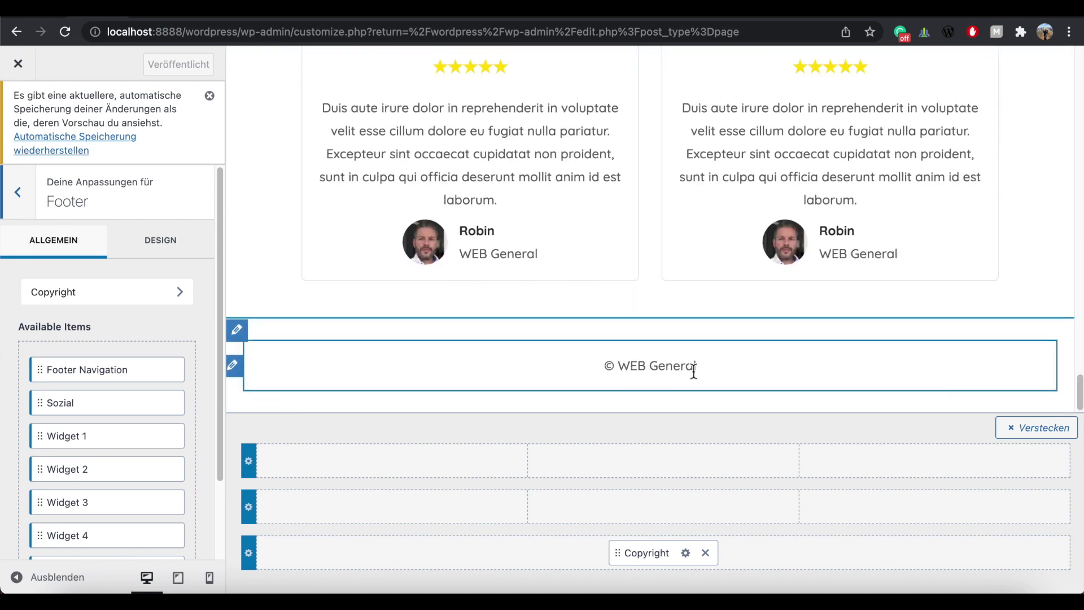
Remove the Copyright item from the footer's bottom row and place it back in that row.
left_click(706, 553)
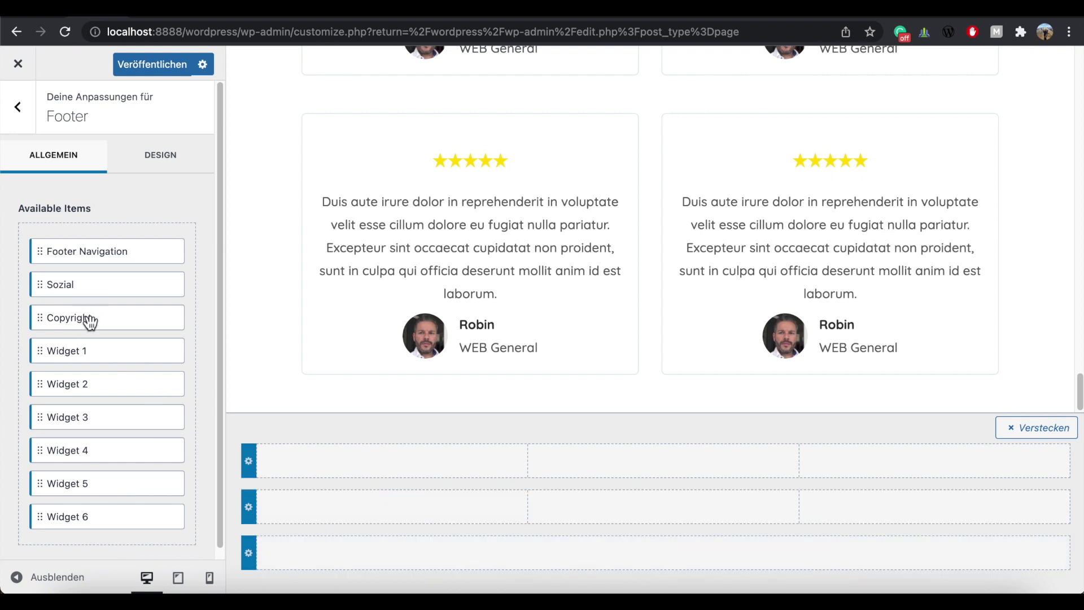
left_click_drag(89, 320, 642, 556)
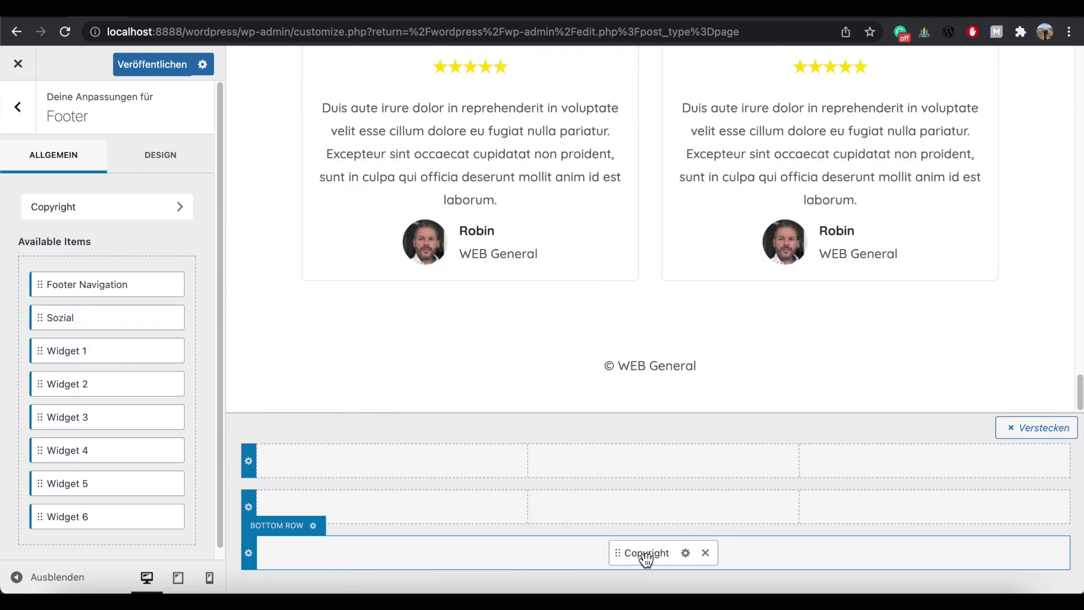
Extend the footer's copyright text to "{copyright} WEB General | All Rights Reserved" and publish the change.
left_click(689, 556)
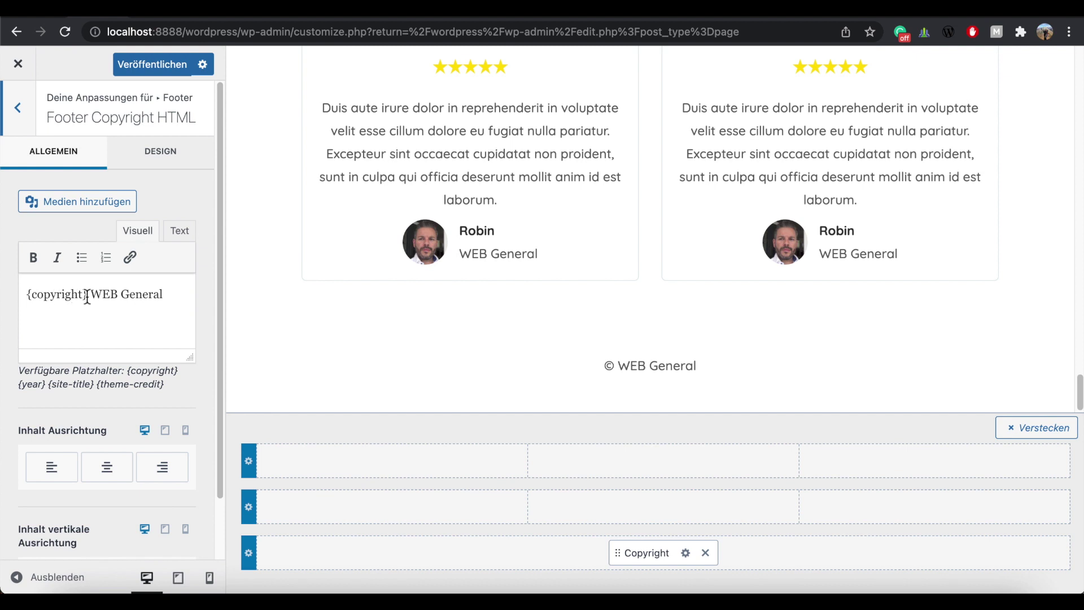
left_click(169, 298)
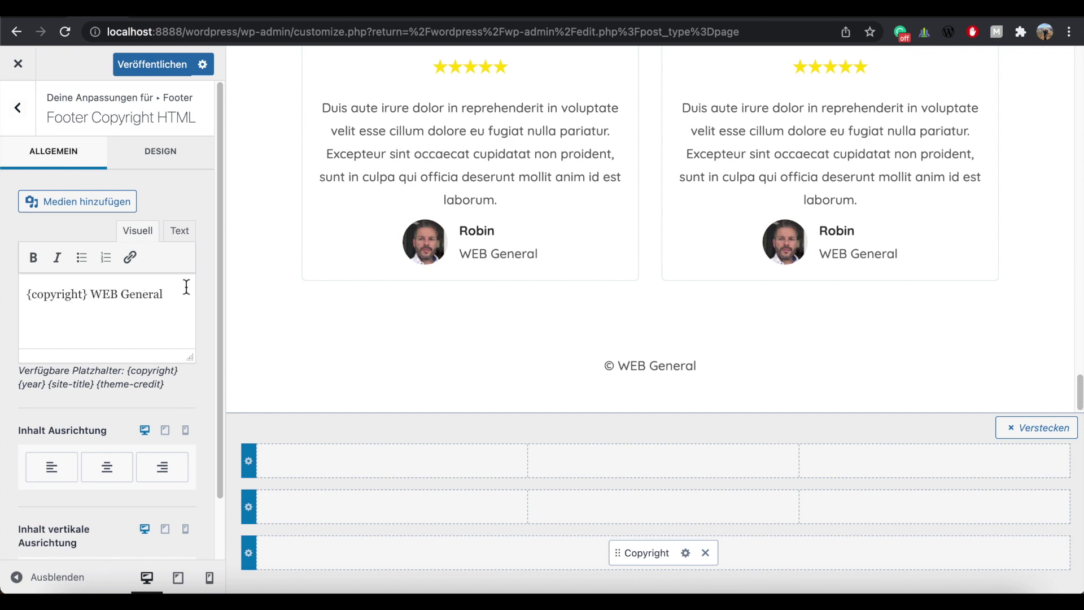
type("| All Rights Res")
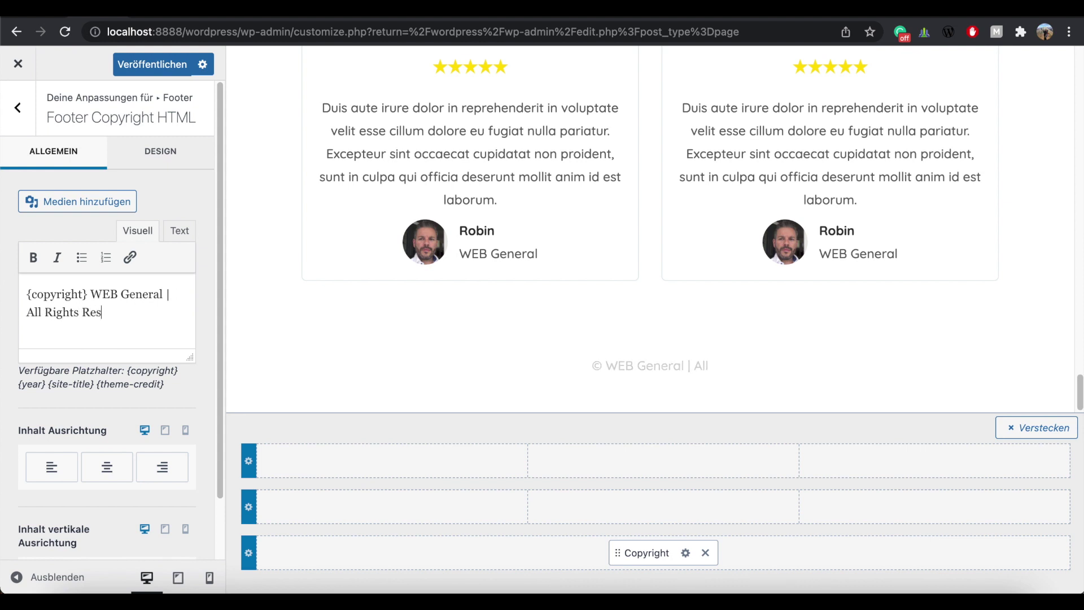
type("erved")
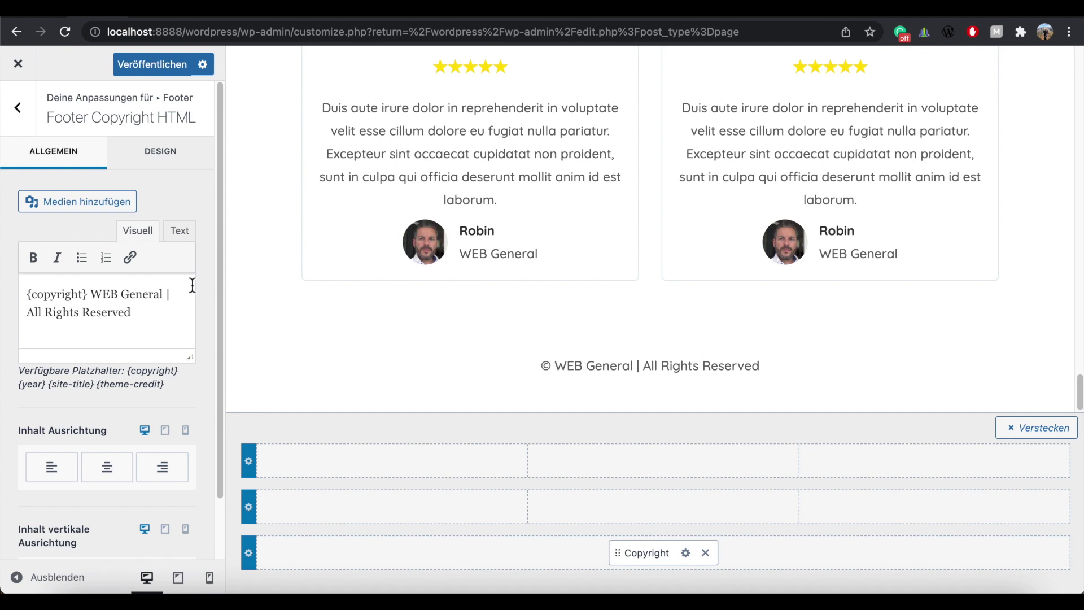
left_click(151, 69)
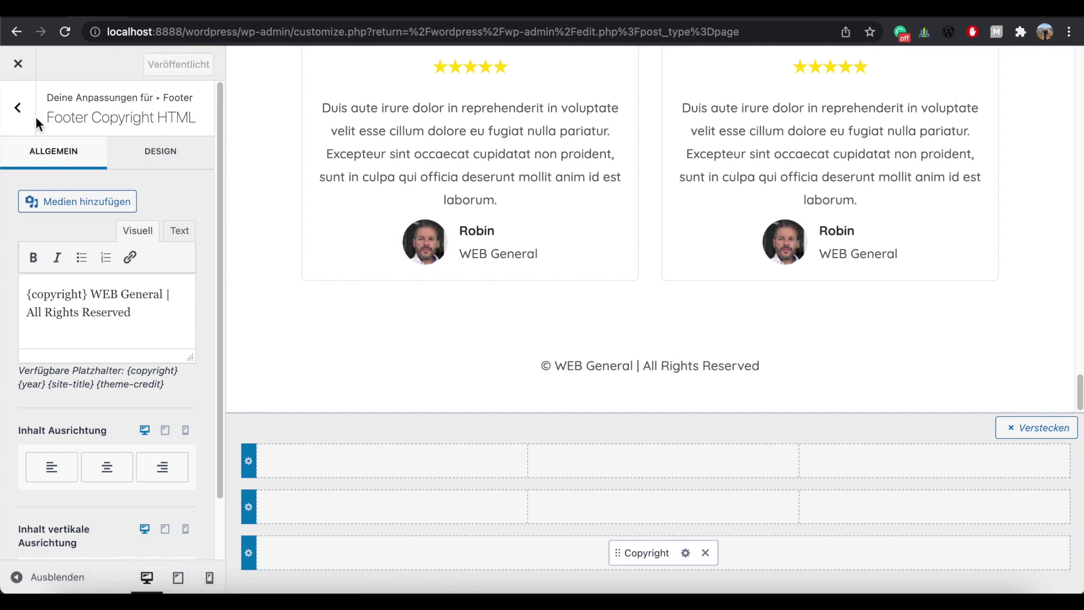
Place the Footer Navigation item in the middle column of the footer's top row and open the menu location assignments.
left_click(22, 108)
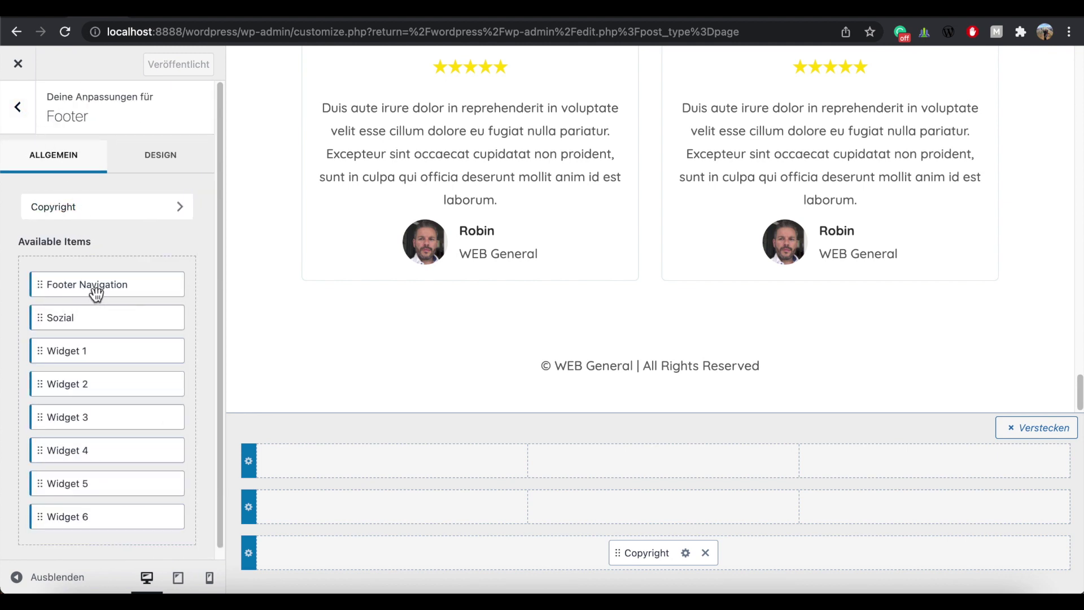
left_click_drag(91, 289, 642, 470)
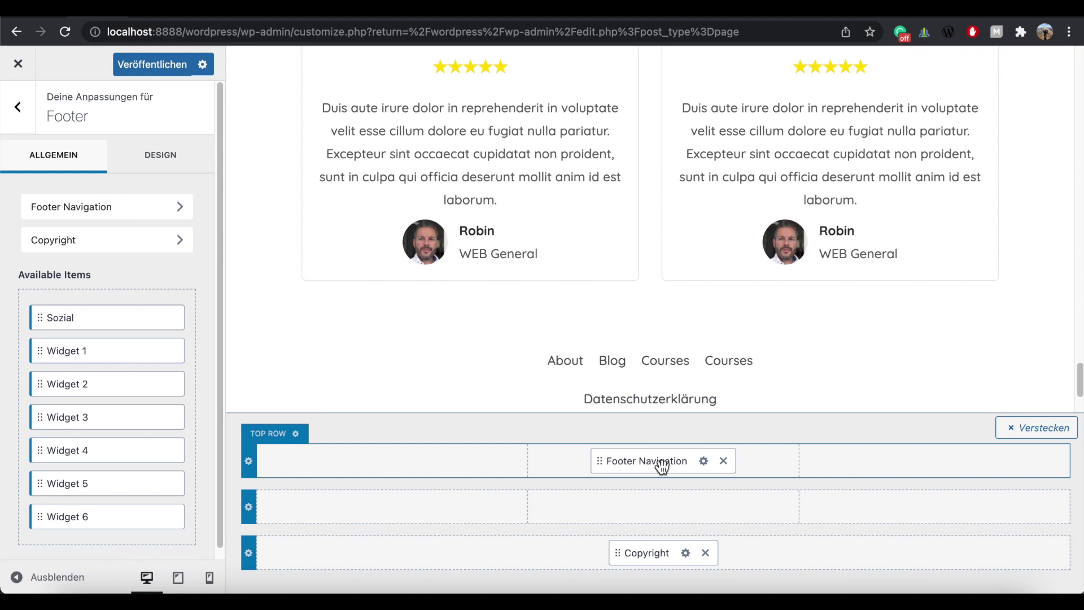
left_click(704, 461)
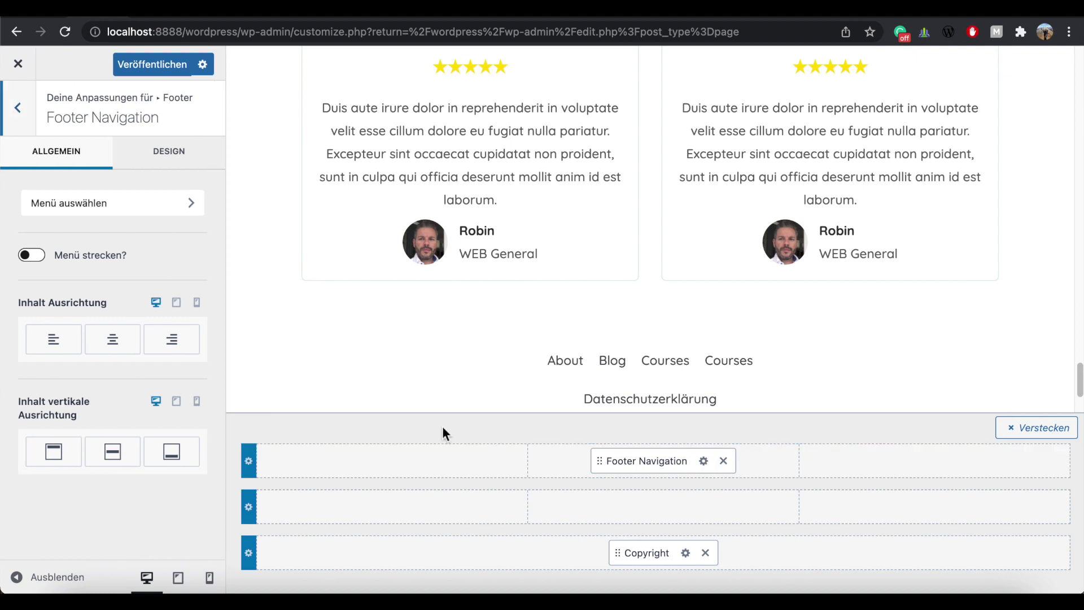
left_click(96, 207)
scroll(219, 227, "down", 3)
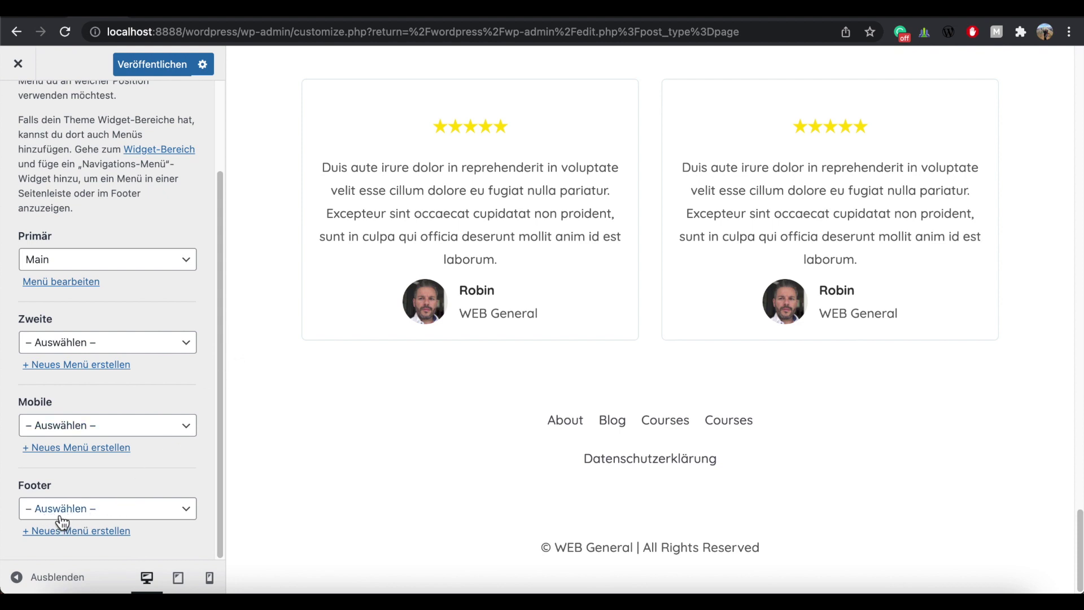
left_click(95, 515)
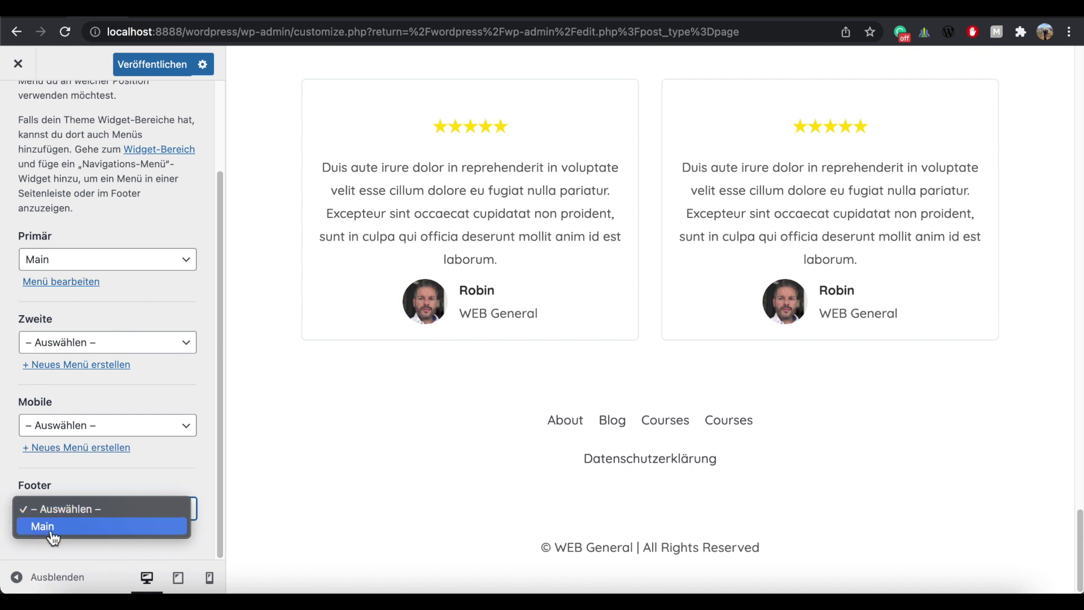
left_click(91, 508)
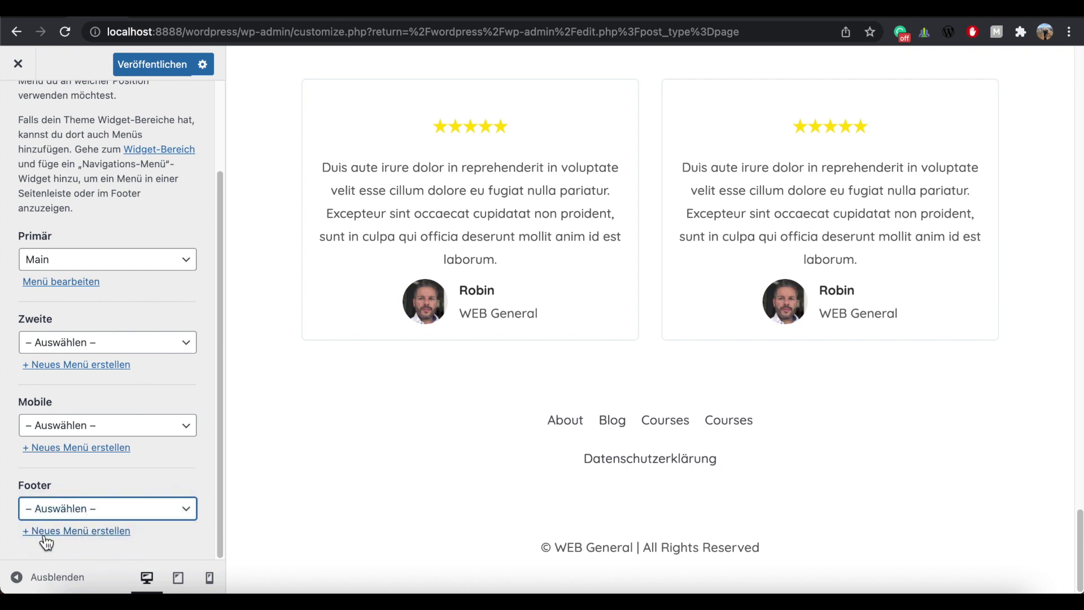
Create a new menu named "Footer Menu" assigned to the Footer location.
left_click(87, 535)
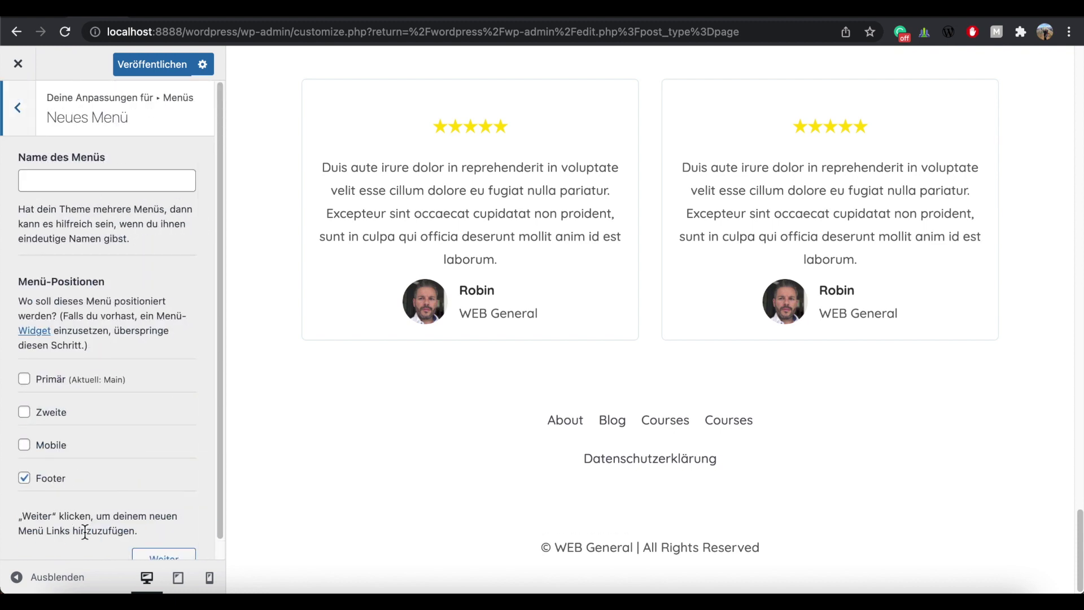
scroll(85, 531, "down", 1)
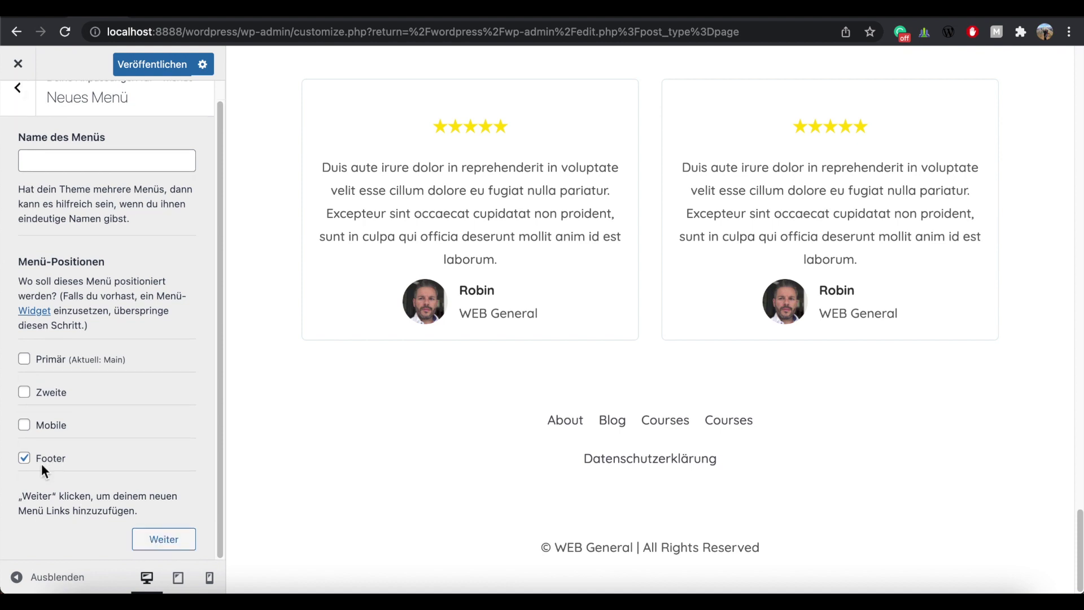
left_click(162, 544)
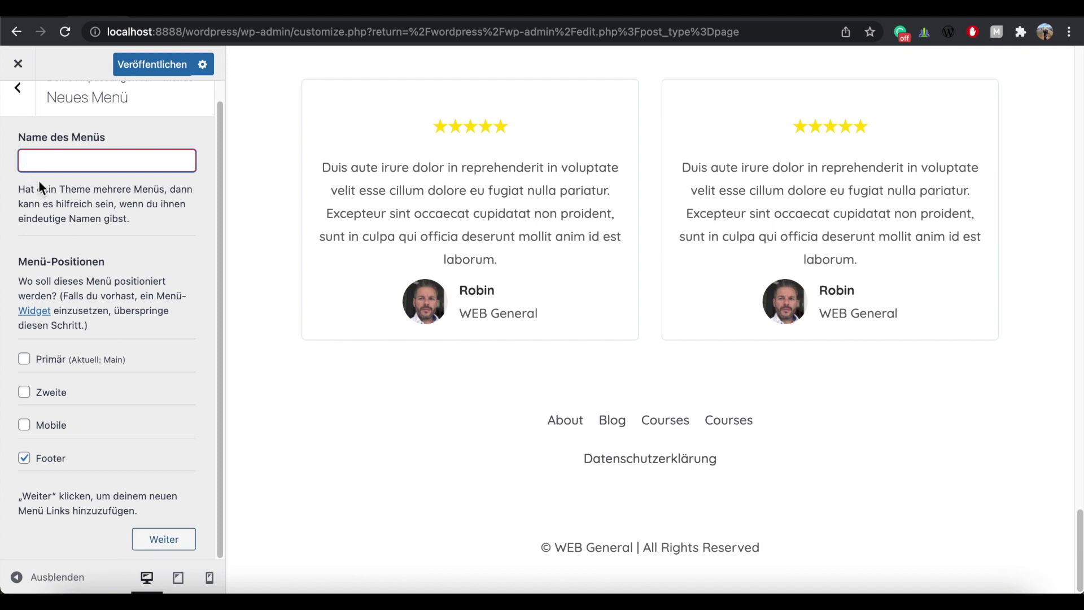
type("Footer Menu")
left_click(164, 539)
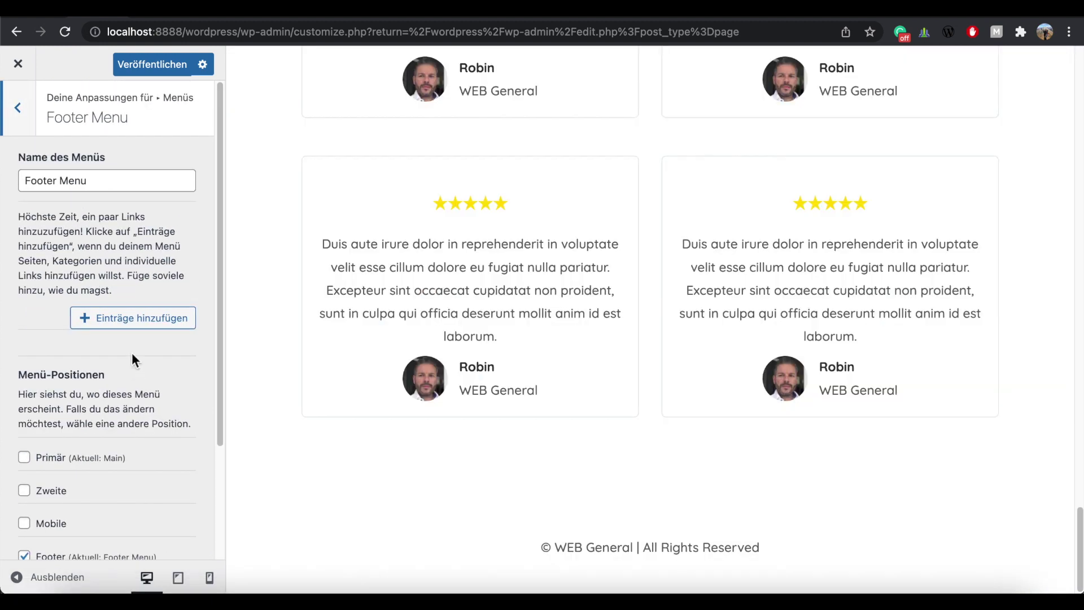
Add the existing pages Impressum and Datenschutzerklärung to the Footer Menu.
left_click(147, 323)
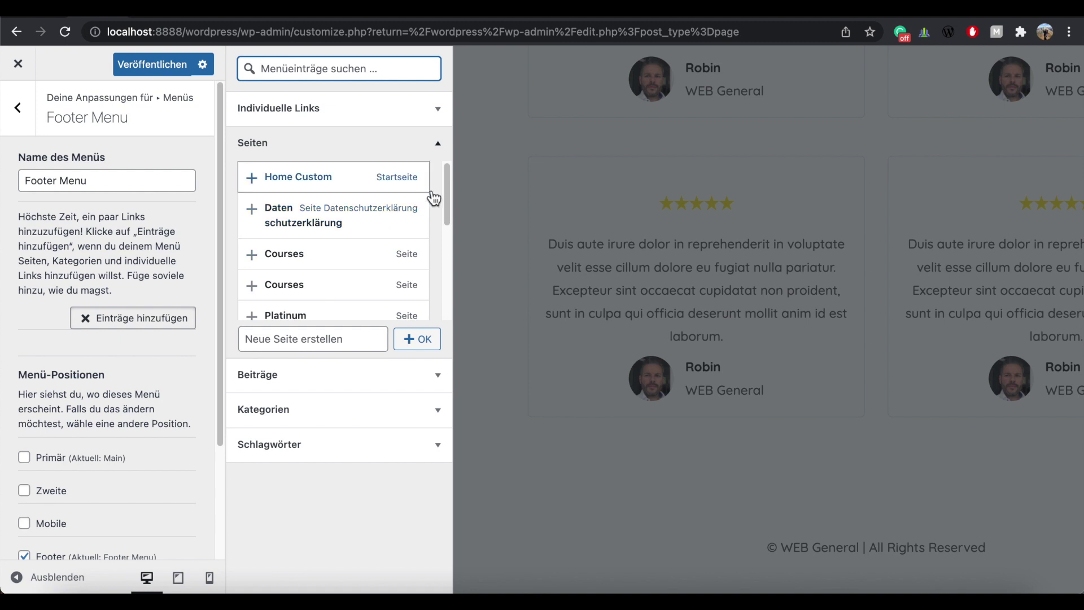
left_click_drag(446, 188, 459, 256)
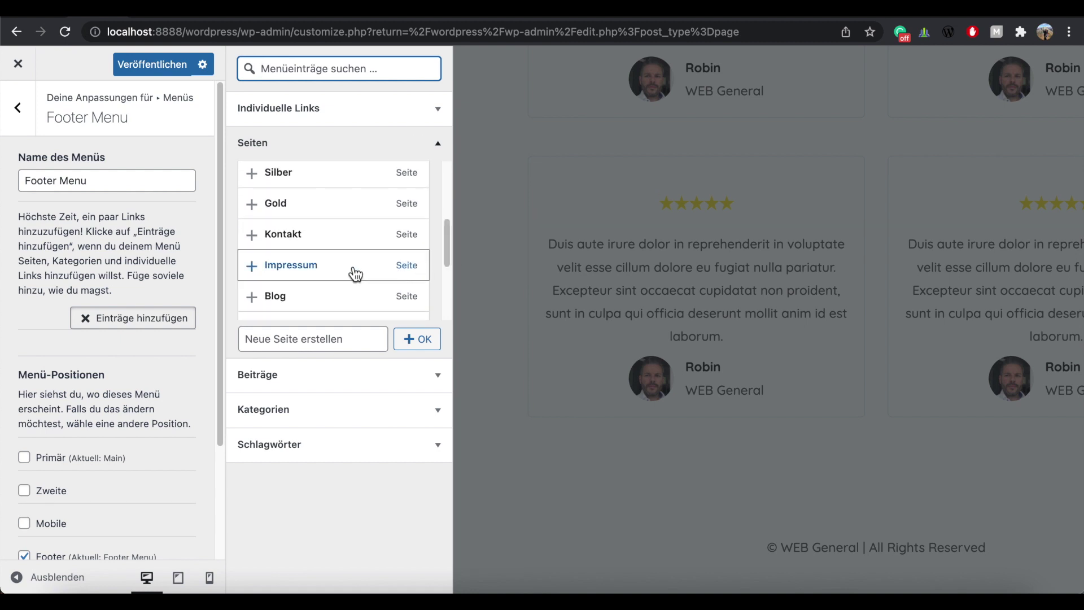
left_click(326, 272)
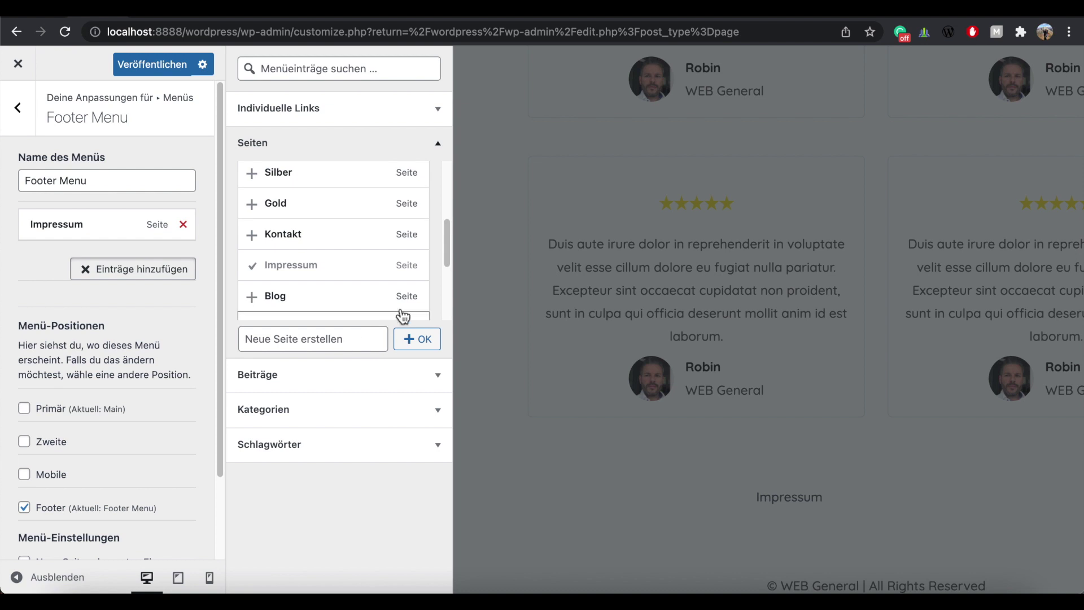
mouse_move(449, 238)
left_mouse_down()
mouse_move(448, 286)
mouse_move(443, 235)
left_mouse_up()
left_click(307, 283)
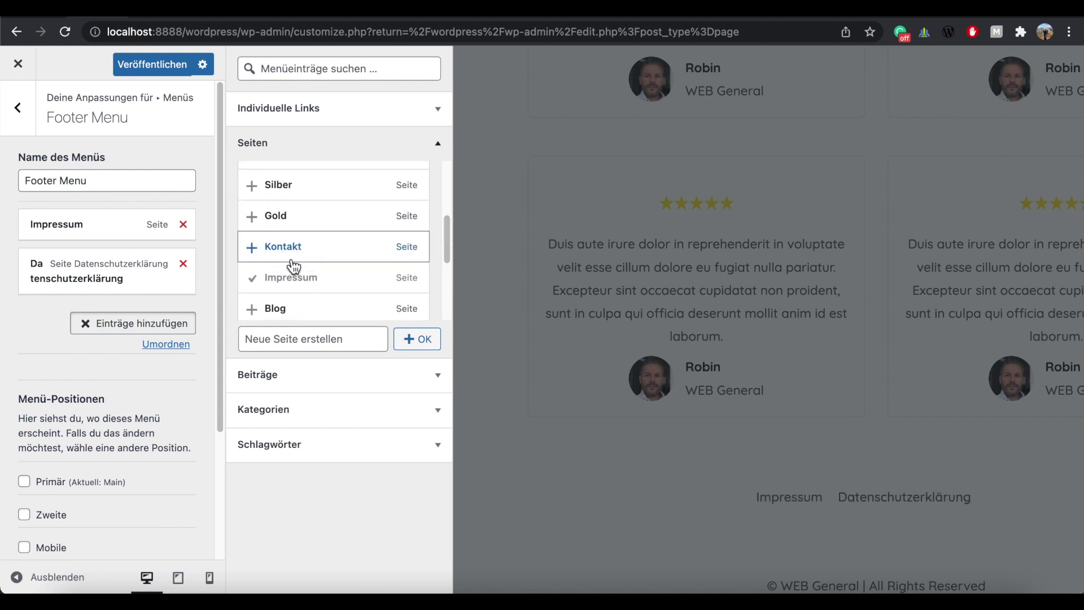
Create a new page named "Contact" as a Footer Menu entry and publish the menu.
left_click(297, 337)
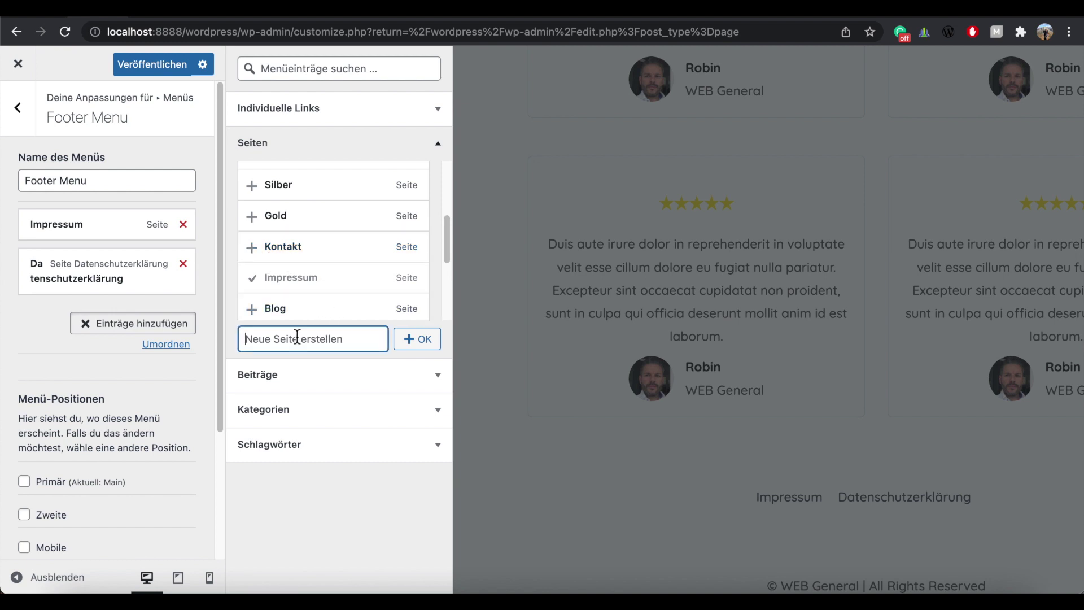
type("Contact")
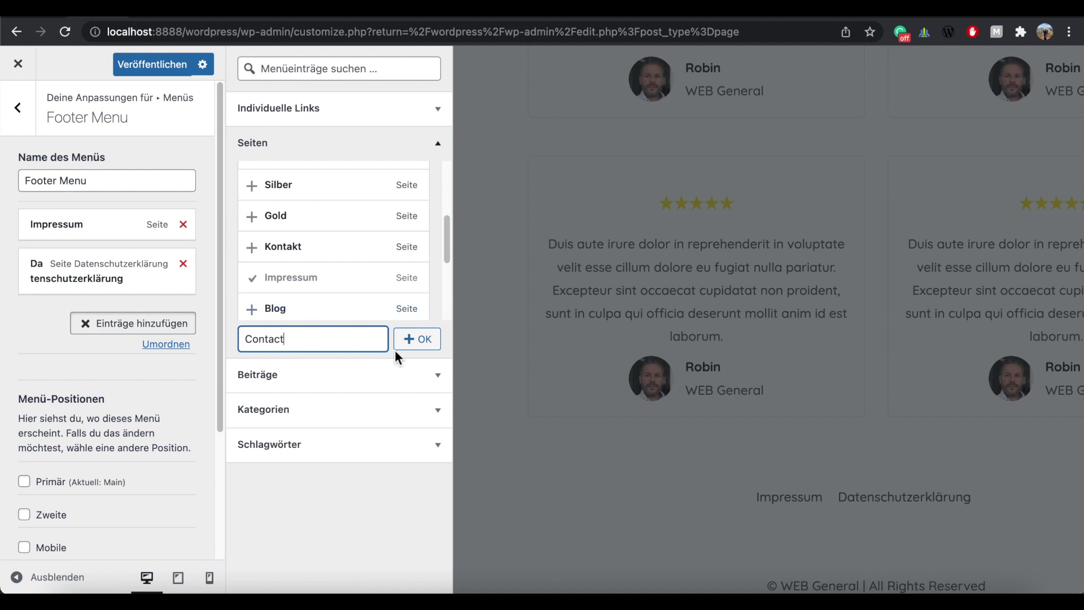
left_click(427, 340)
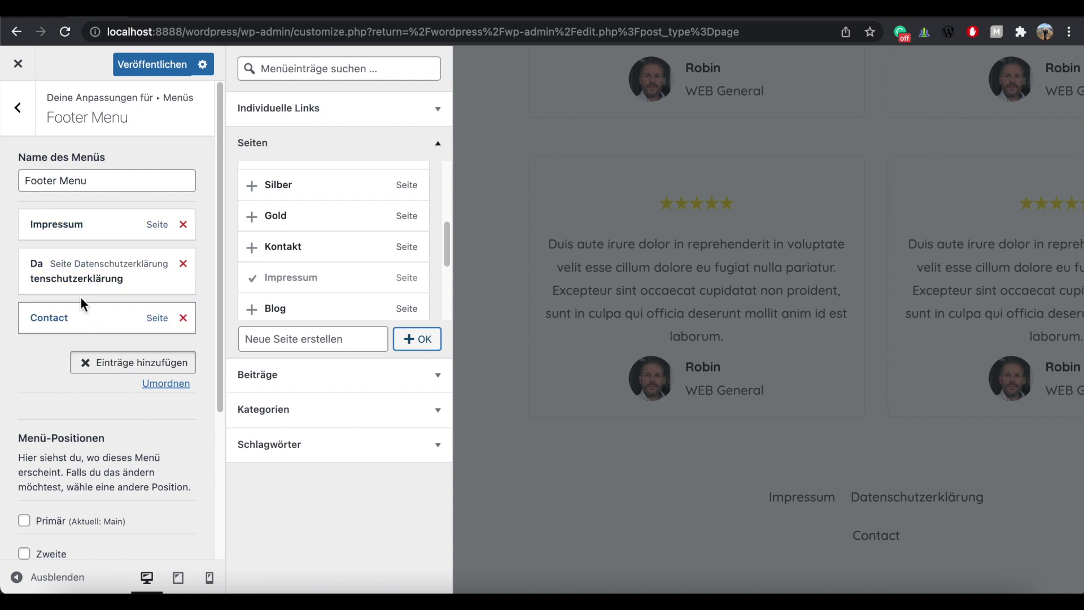
left_click(149, 64)
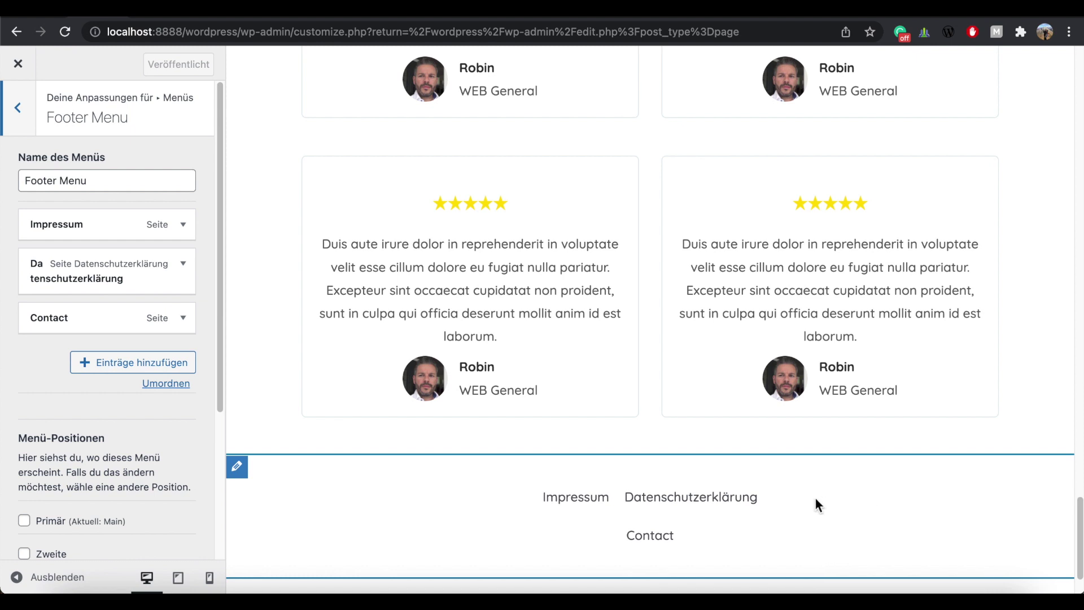
Enable menu stretching (Menü strecken) for the Footer Navigation and publish the change.
left_click(514, 491)
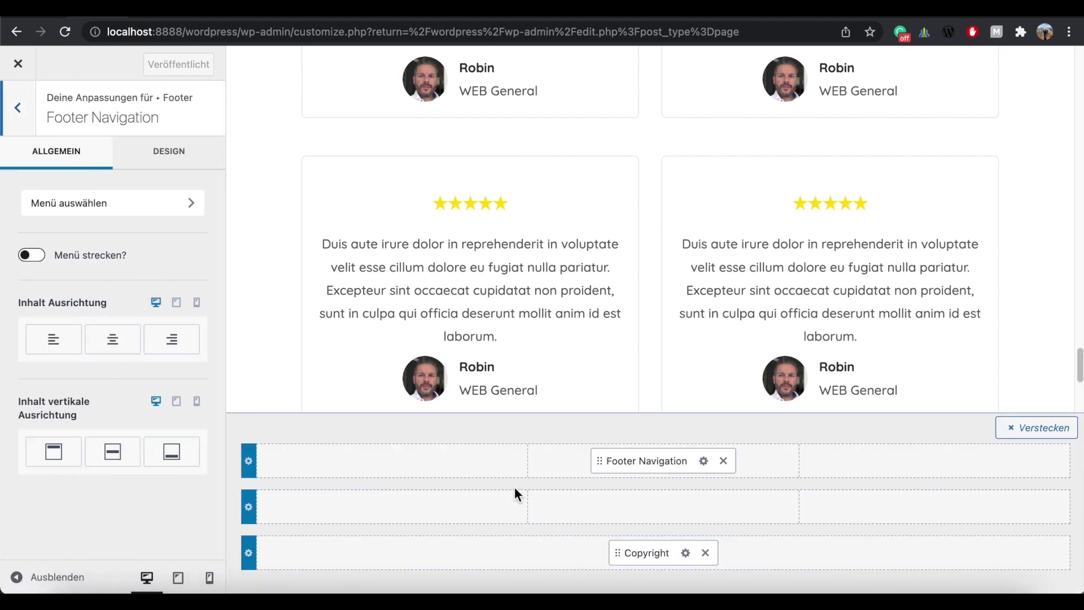
left_click(44, 261)
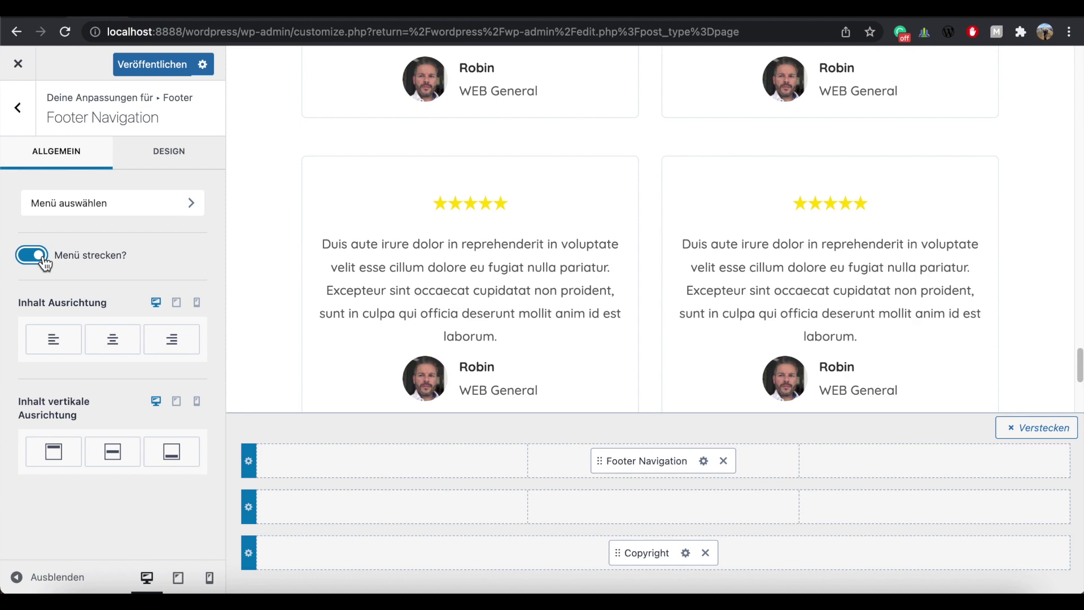
left_click(152, 66)
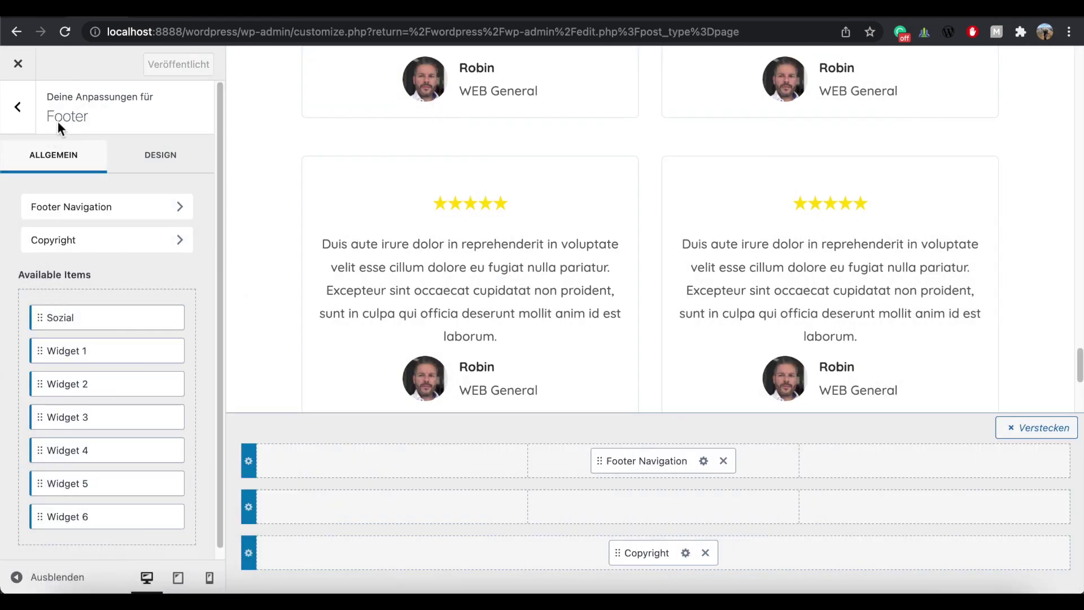
Set the footer's background to the light blue palette color EFF7FB and publish it.
left_click(158, 158)
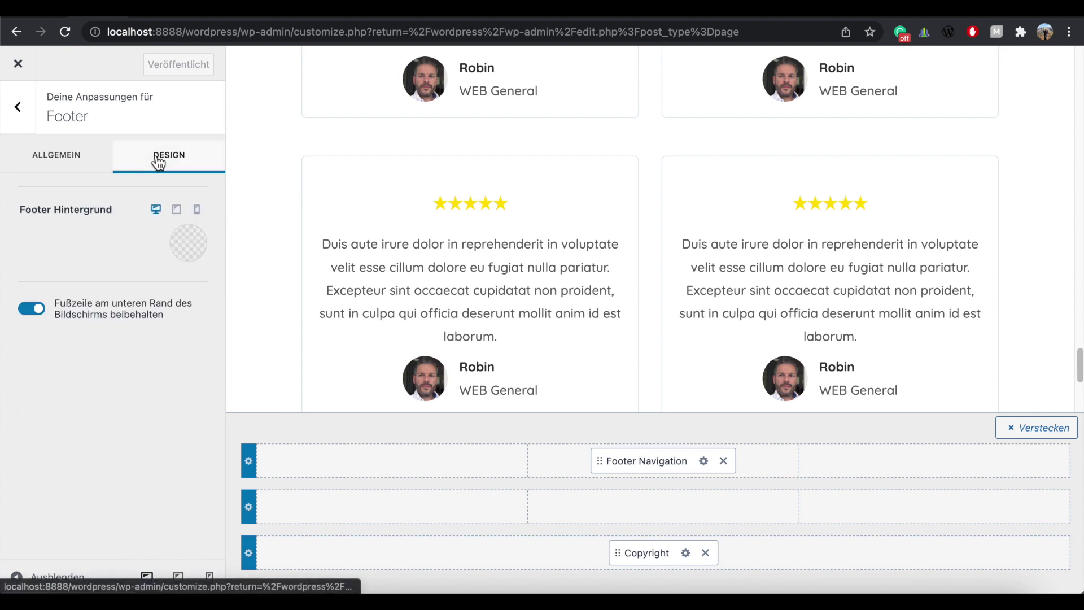
left_click(191, 243)
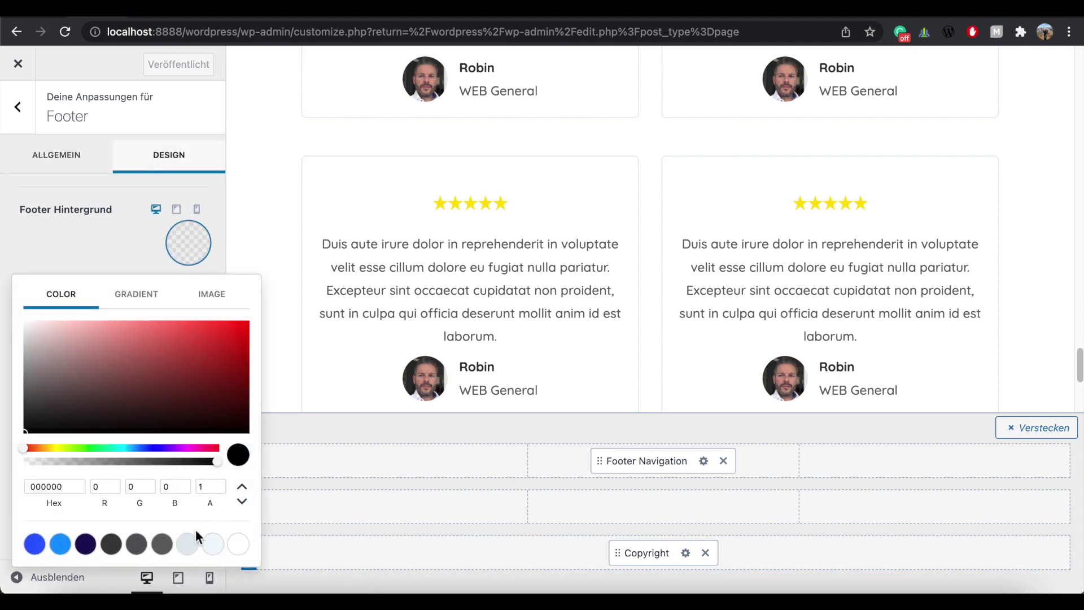
left_click(213, 543)
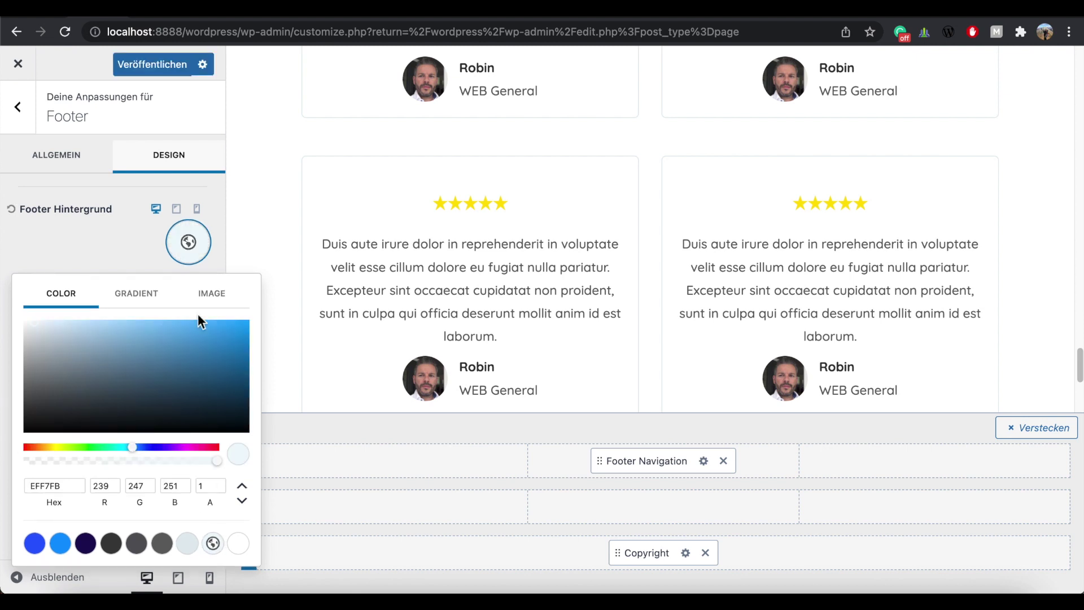
left_click(142, 66)
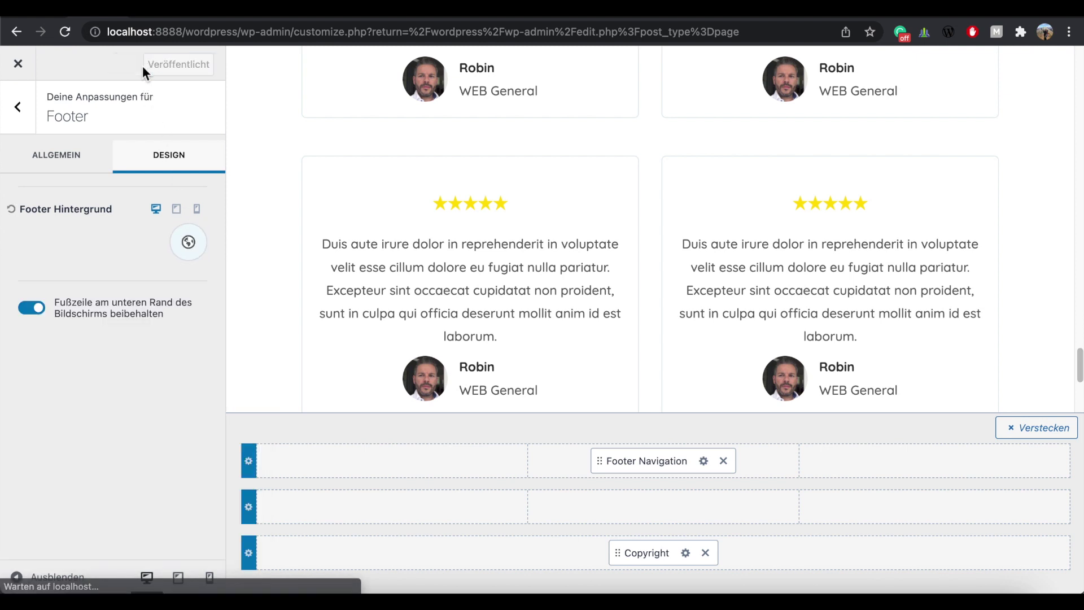
Set the Footer Navigation font style to 700, publish the change, and reload the live home page.
key("ctrl+Tab")
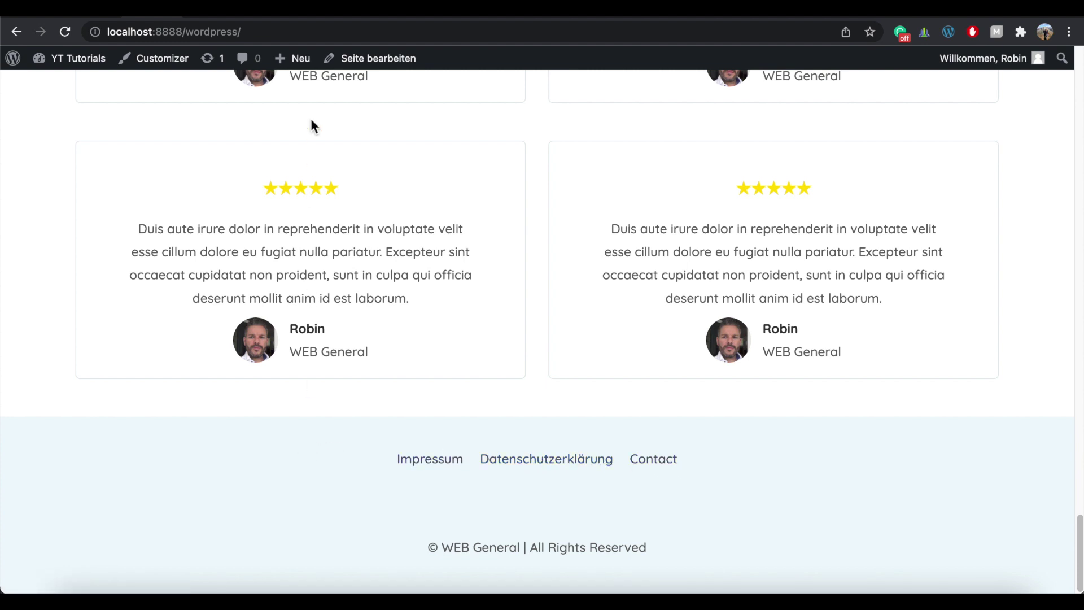
key("super+Left")
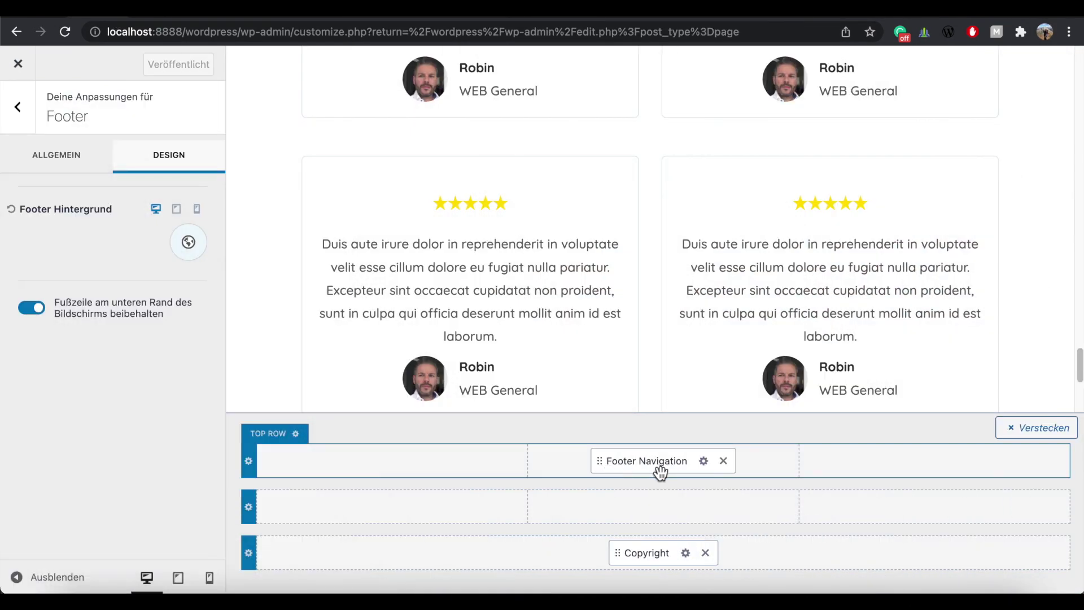
left_click(704, 462)
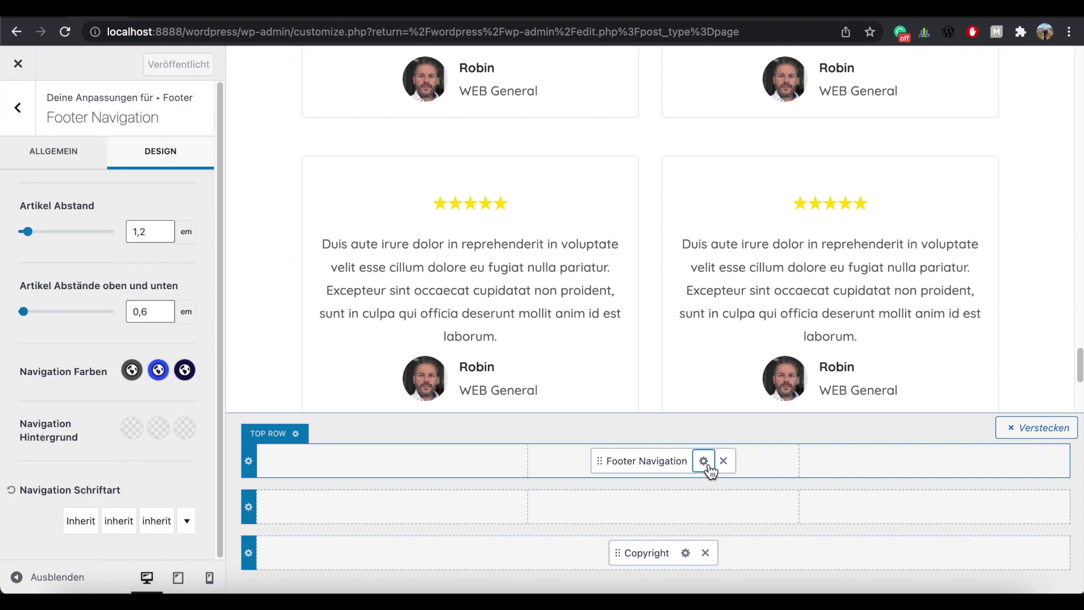
left_click(77, 156)
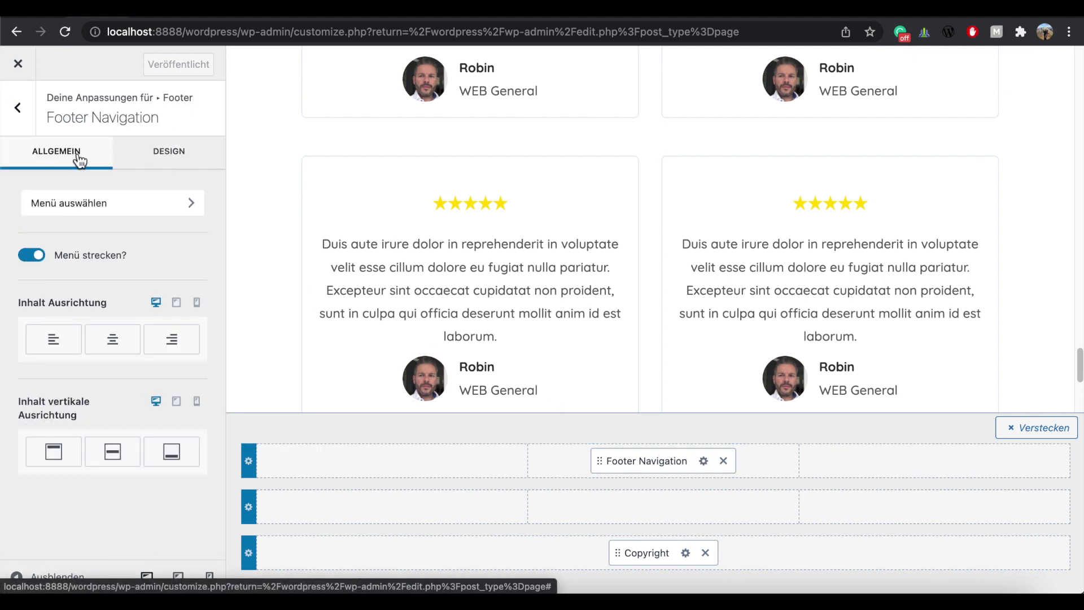
left_click(165, 159)
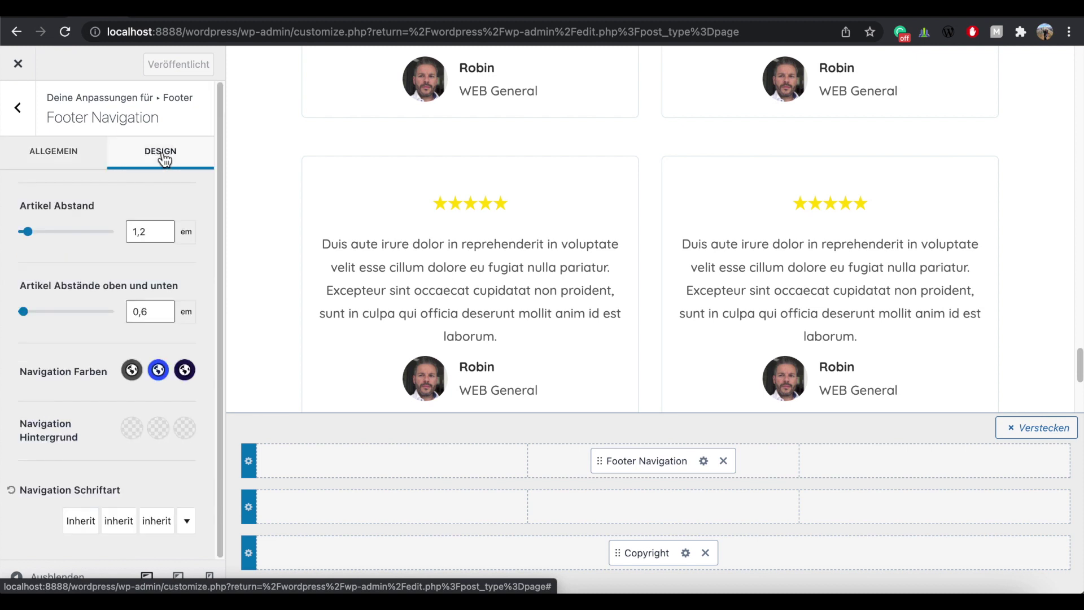
left_click(119, 521)
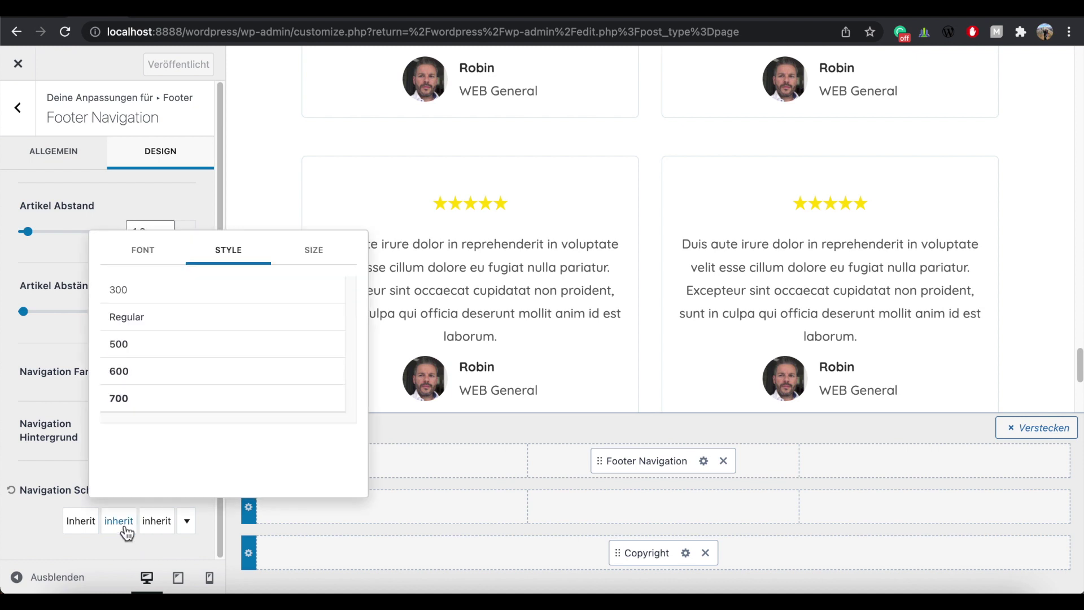
left_click(123, 399)
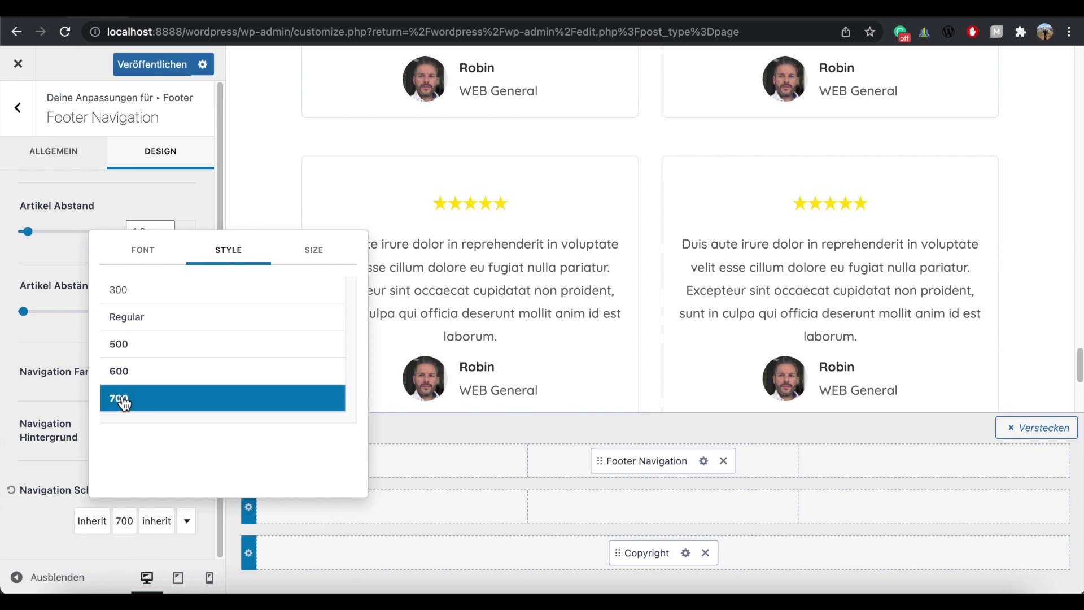
left_click(158, 64)
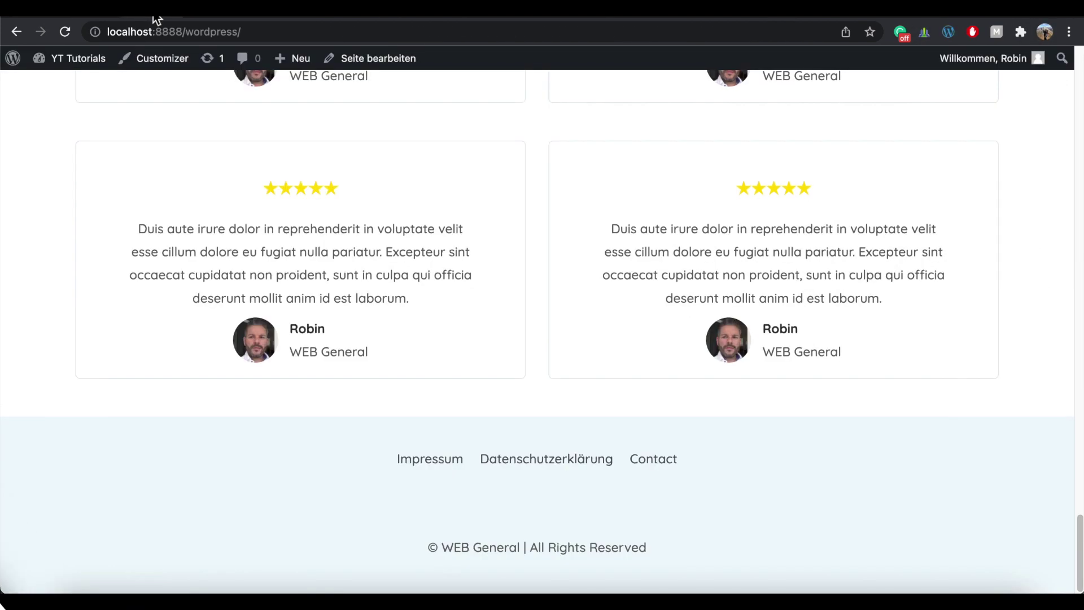
left_click(67, 32)
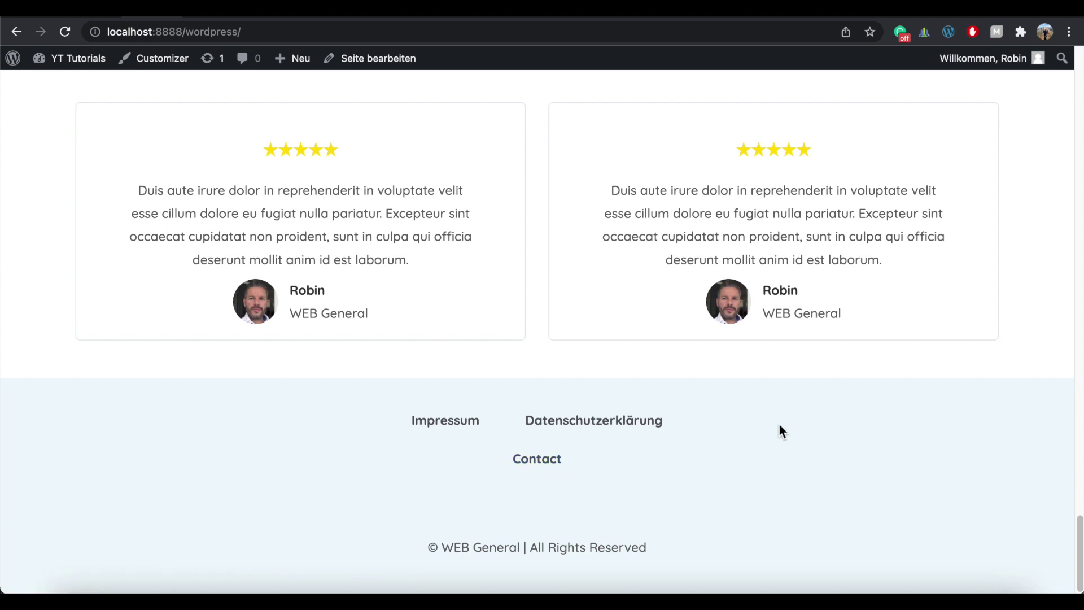
Set the Footer Navigation item spacing (Artikel Abstand) to 0,6 em, publish it, and reload the live home page.
left_click(110, 18)
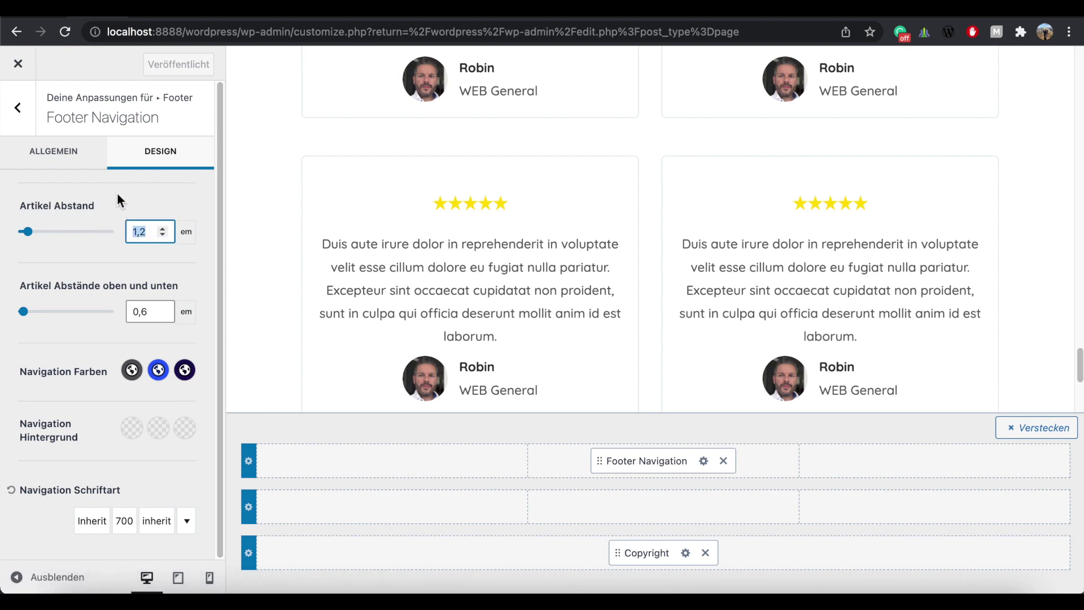
type("0,6")
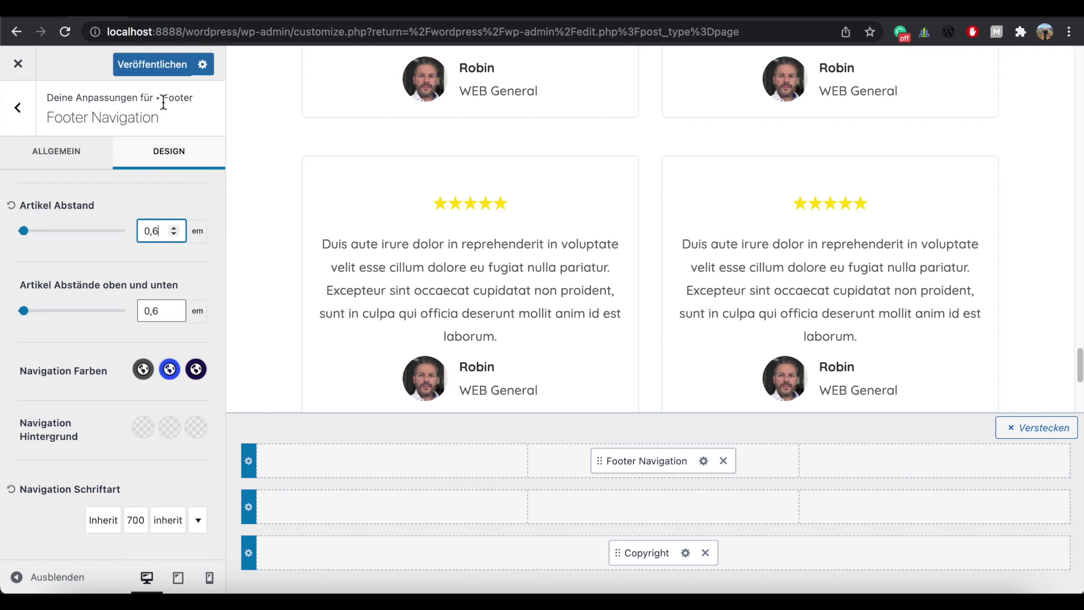
left_click(163, 70)
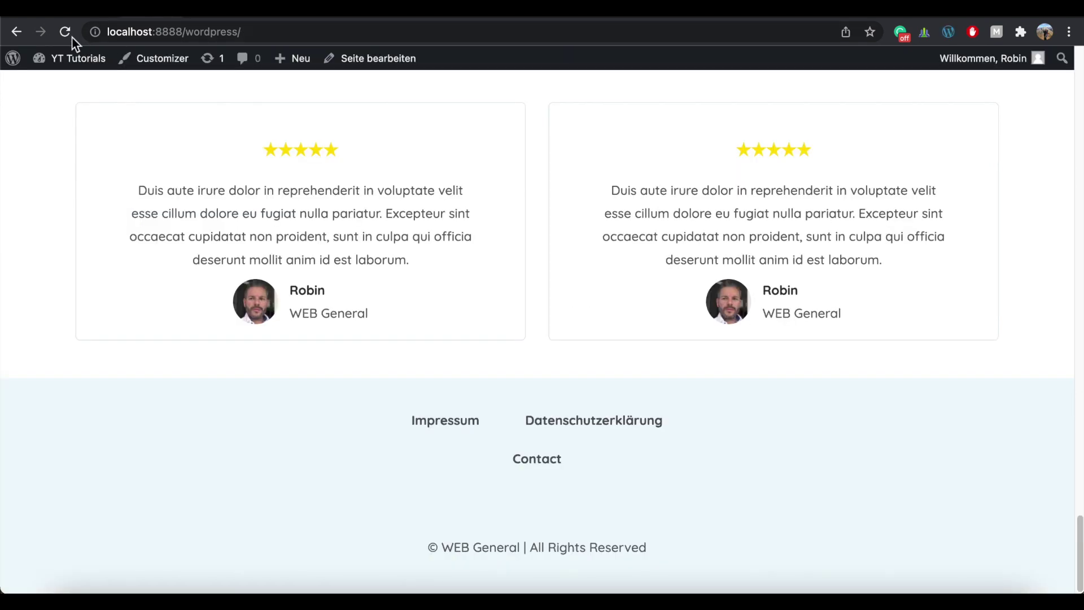
left_click(72, 38)
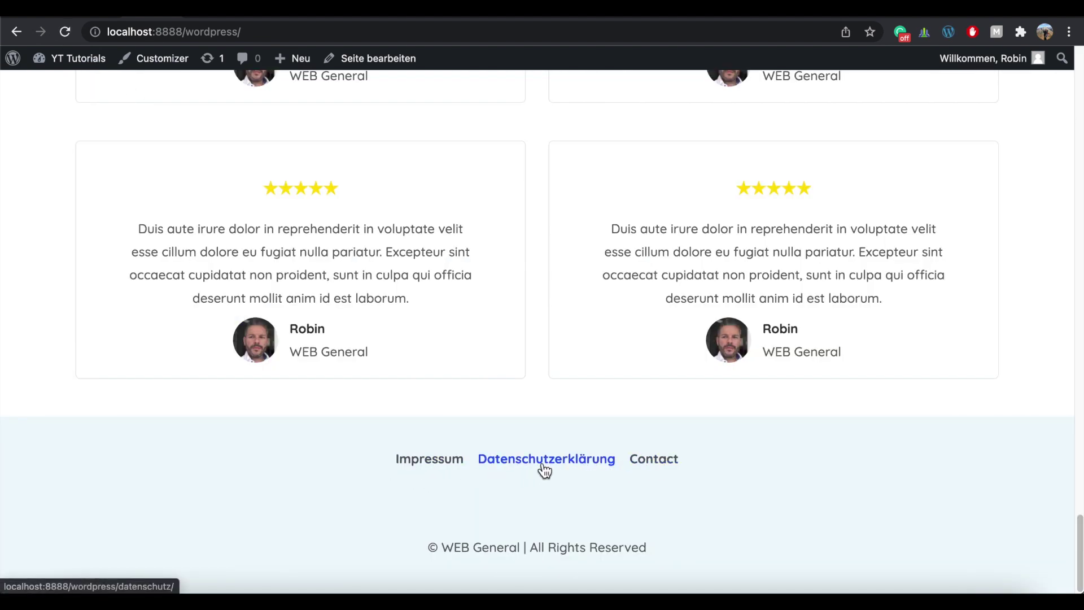
Review the finished live home page from the hero section down to the footer.
left_click(671, 470)
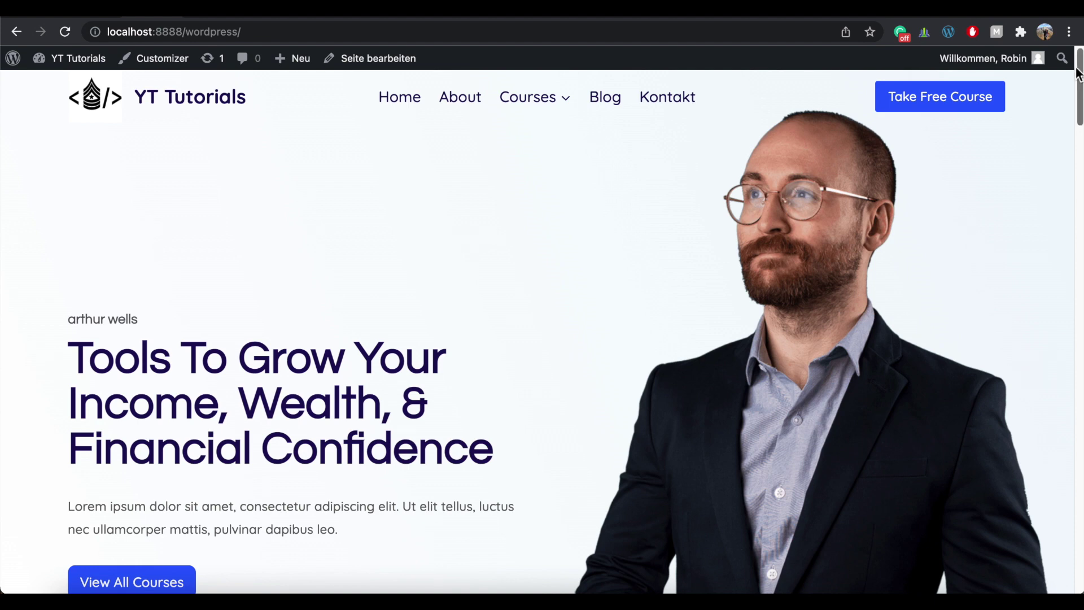
scroll(1080, 72, "down", 8)
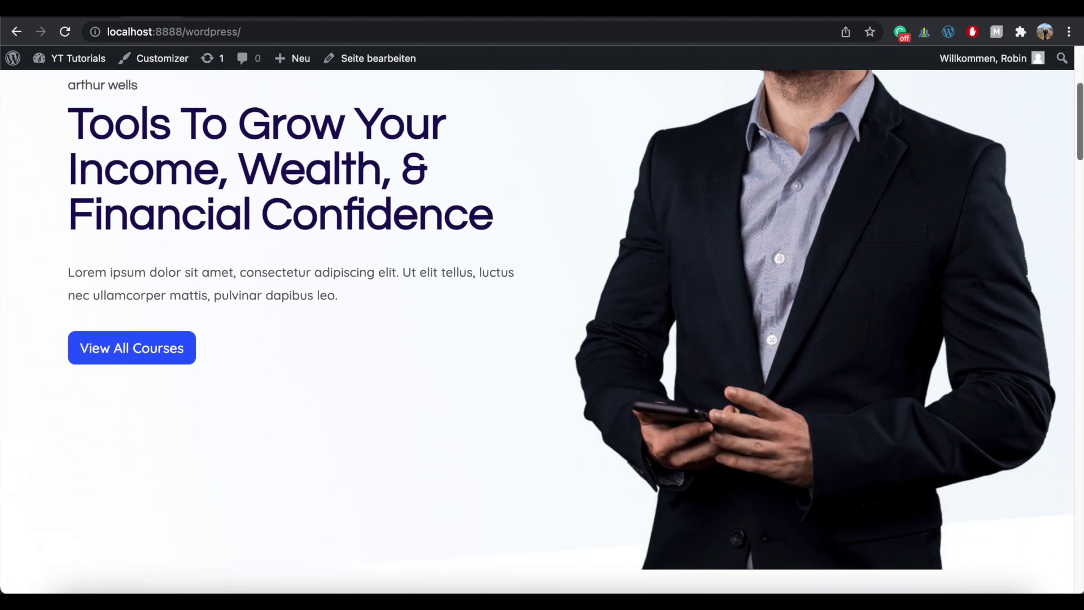
scroll(542, 332, "down", 10)
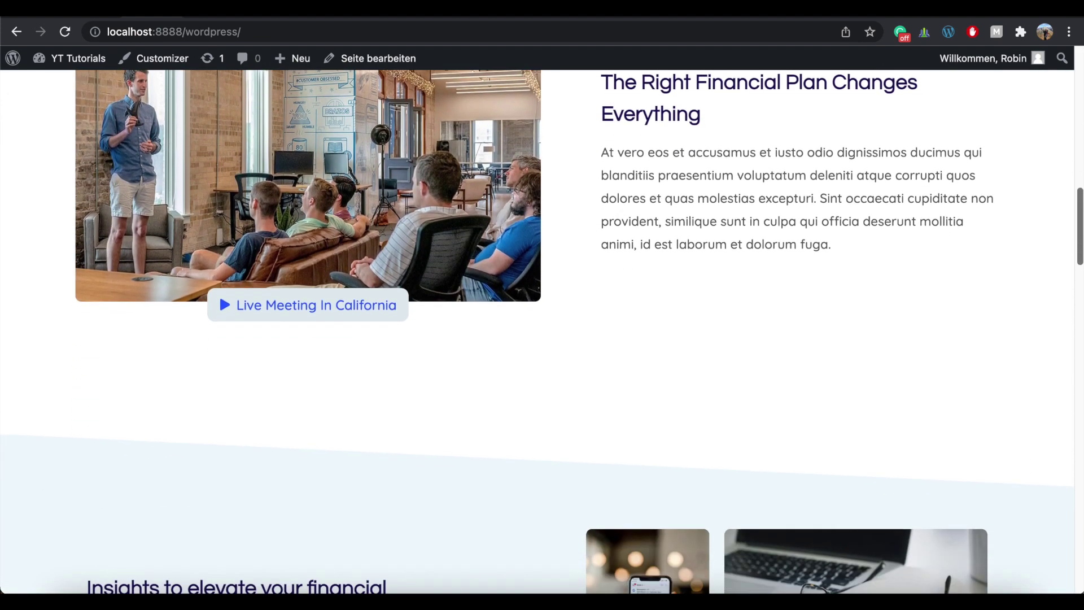
scroll(543, 332, "down", 8)
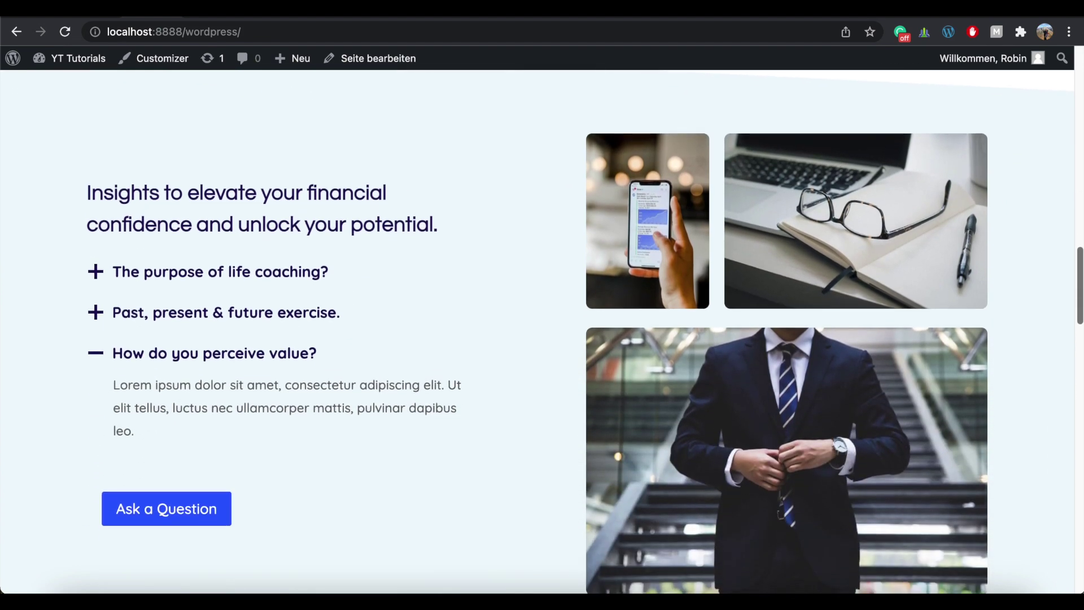
scroll(542, 332, "down", 10)
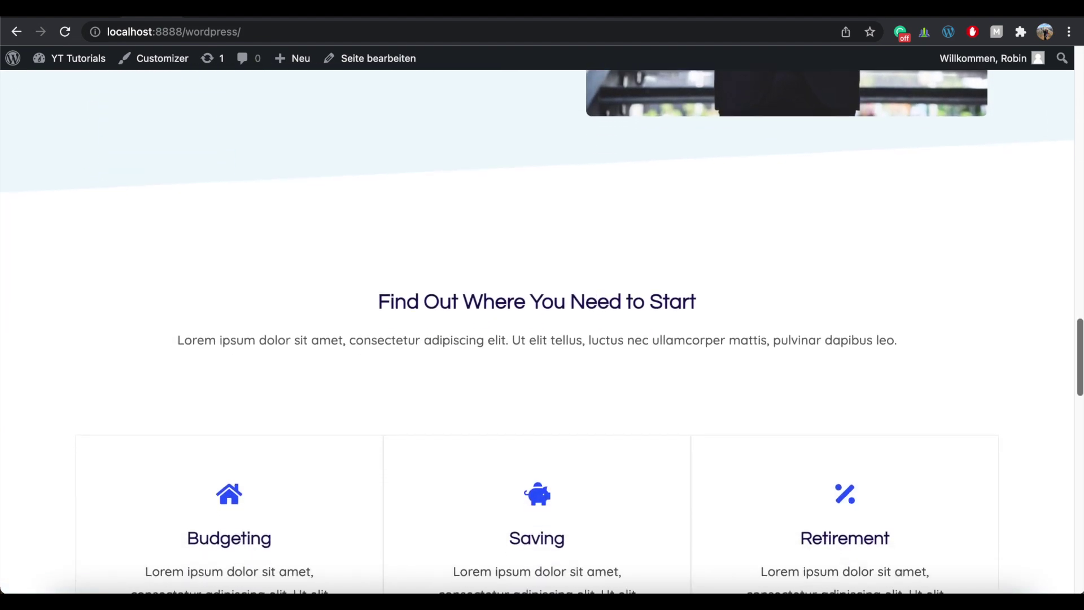
scroll(542, 332, "down", 11)
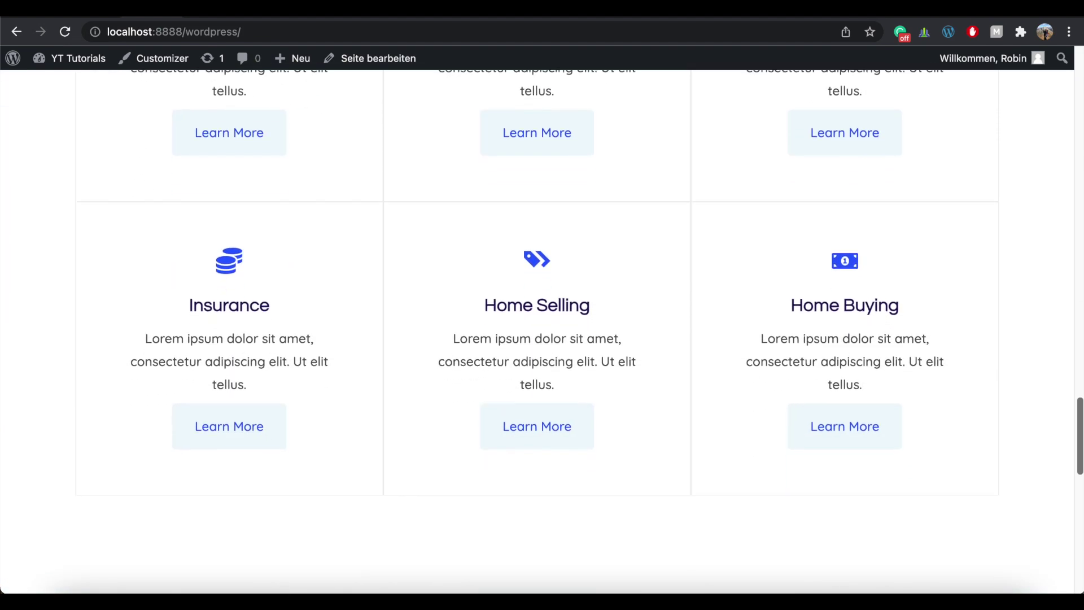
scroll(542, 332, "down", 10)
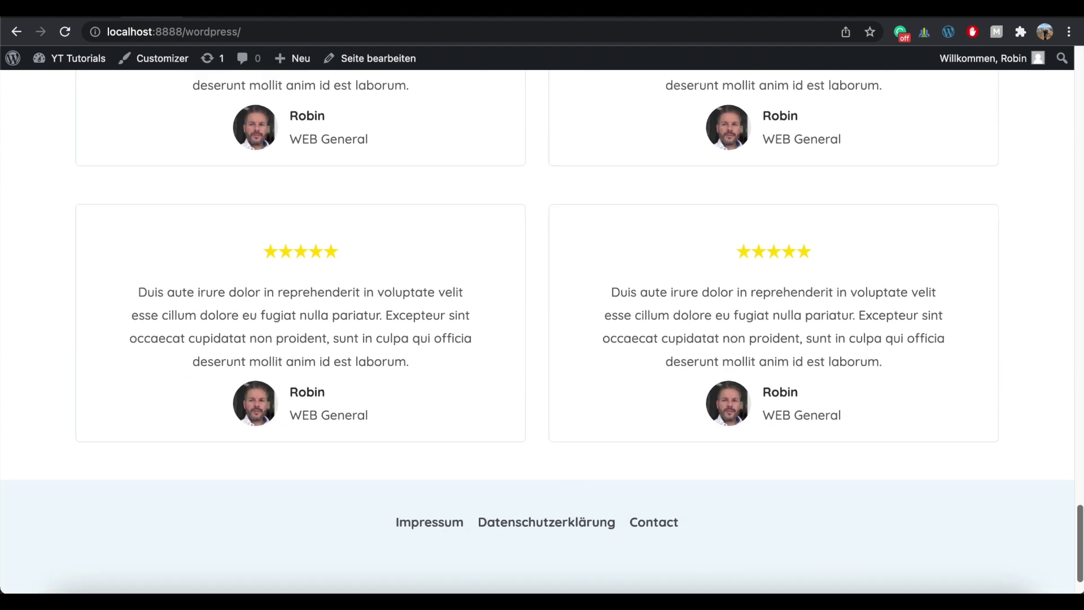